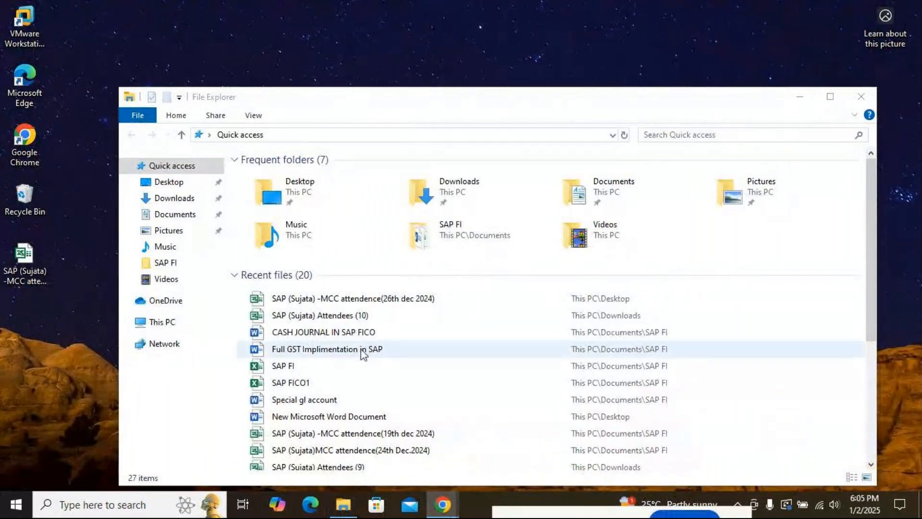
Open the CASH JOURNAL IN SAP FICO document and read through to the cash journal configuration steps
{"action": "left_click", "coordinate": [306, 332]}
{"action": "double_click", "coordinate": [306, 332]}
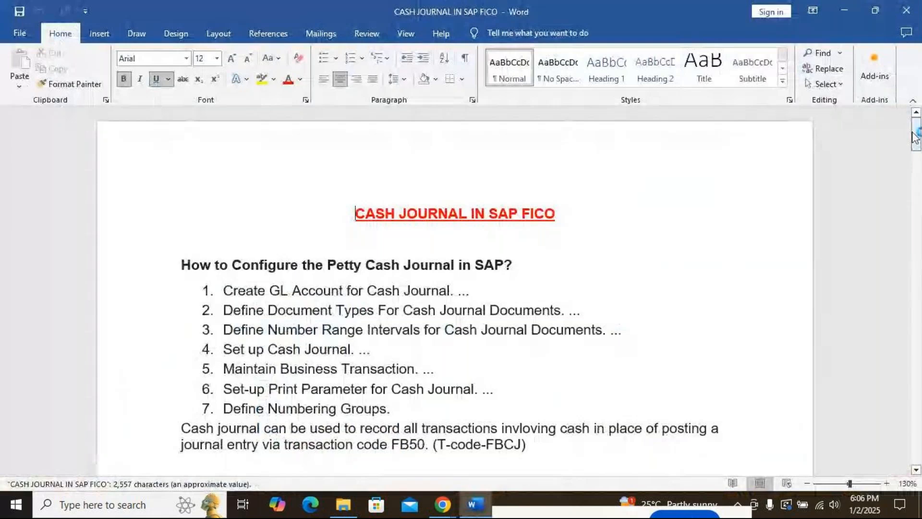
{"action": "left_click_drag", "start_coordinate": [917, 131], "coordinate": [917, 137]}
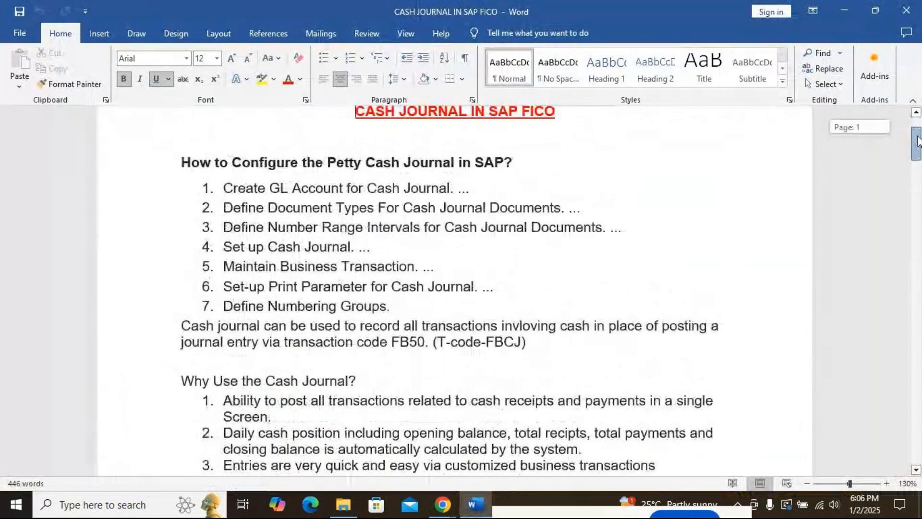
{"action": "mouse_move", "coordinate": [917, 138]}
{"action": "left_mouse_down"}
{"action": "mouse_move", "coordinate": [917, 169]}
{"action": "mouse_move", "coordinate": [917, 143]}
{"action": "left_mouse_up"}
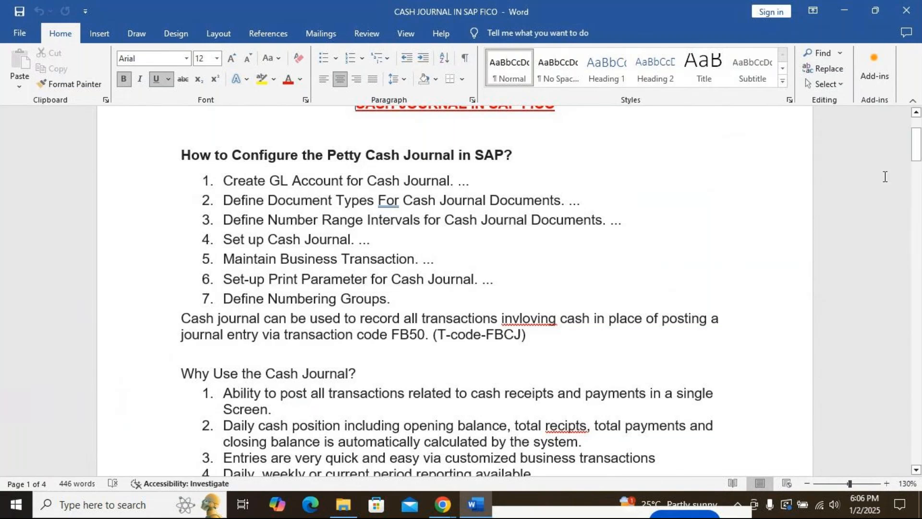
{"action": "left_click_drag", "start_coordinate": [916, 144], "coordinate": [916, 167]}
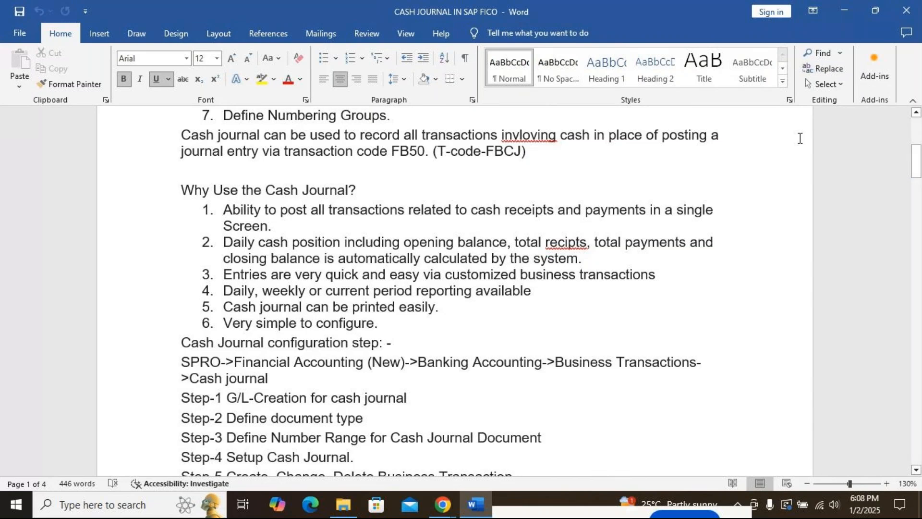
{"action": "scroll", "coordinate": [783, 144], "scroll_direction": "down", "scroll_amount": 3}
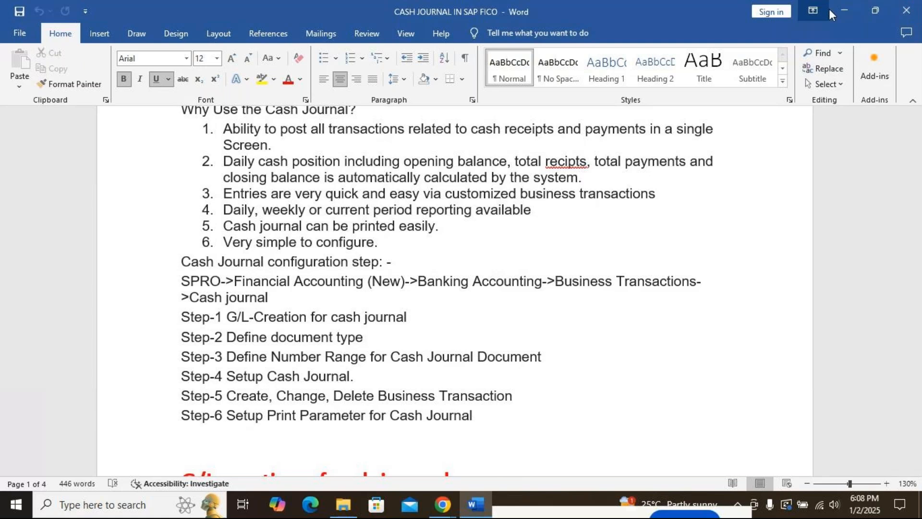
Put the document aside, close File Explorer, and resume the ECC - Windows Server 2003 virtual machine in VMware Workstation
{"action": "left_click", "coordinate": [846, 13]}
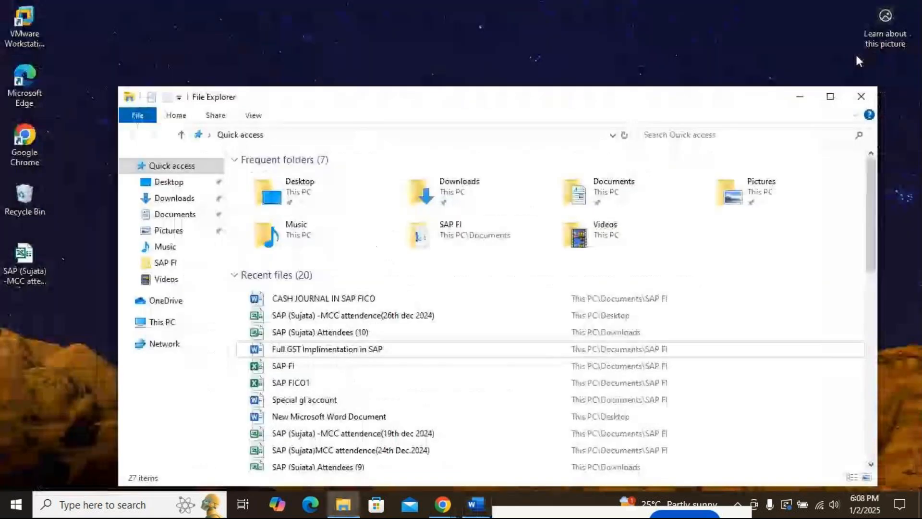
{"action": "left_click", "coordinate": [867, 94]}
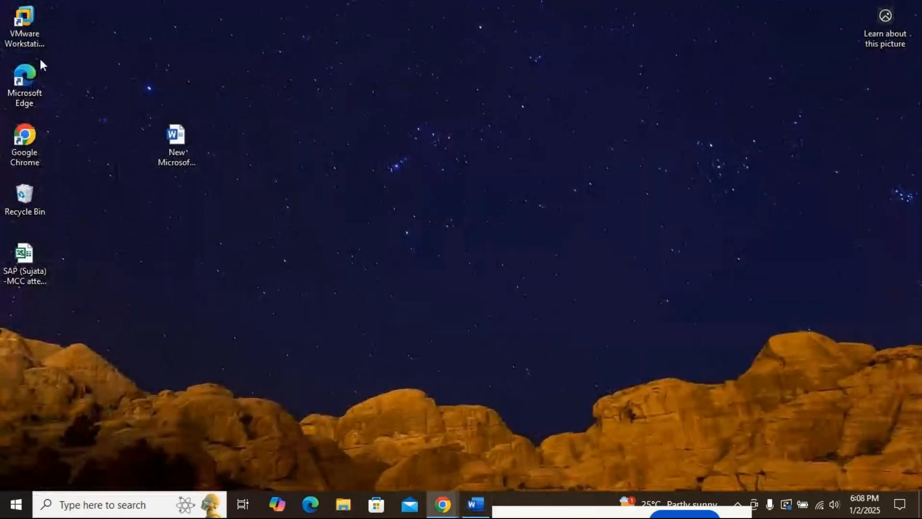
{"action": "left_click", "coordinate": [31, 27]}
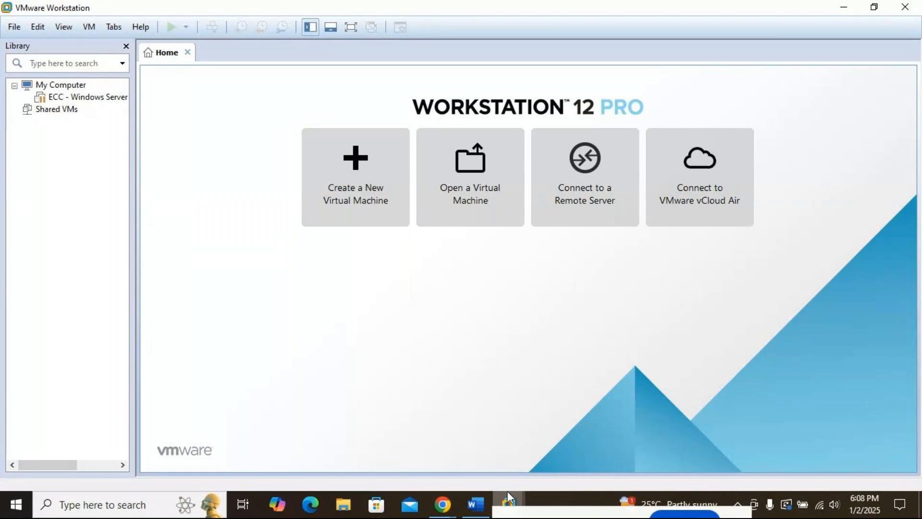
{"action": "mouse_move", "coordinate": [507, 492]}
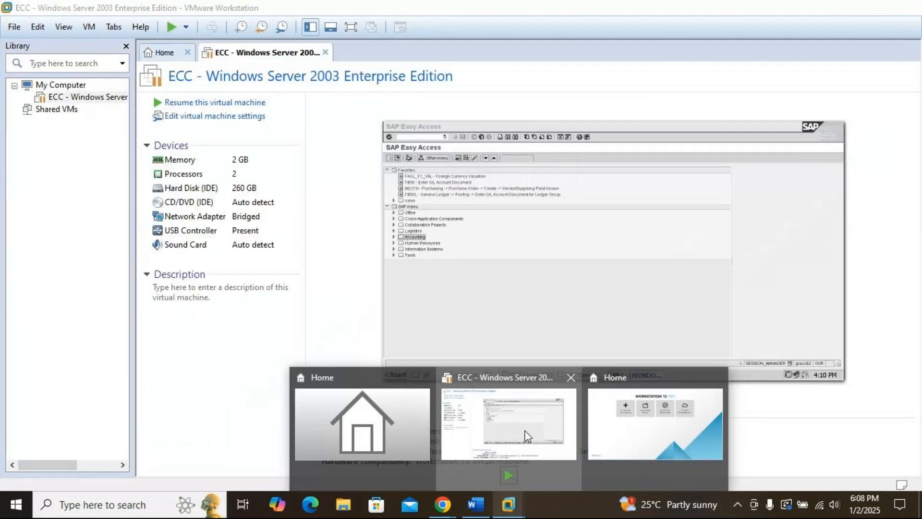
{"action": "left_click", "coordinate": [529, 437]}
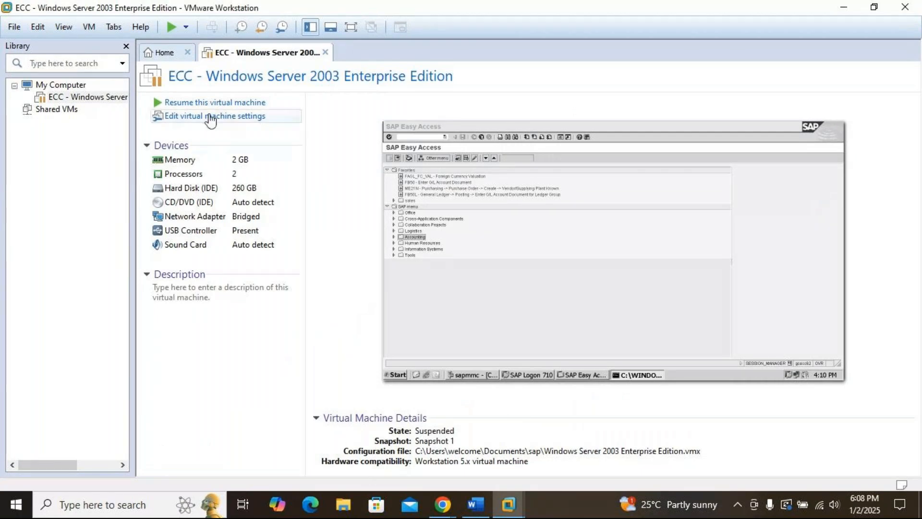
{"action": "left_click", "coordinate": [199, 102]}
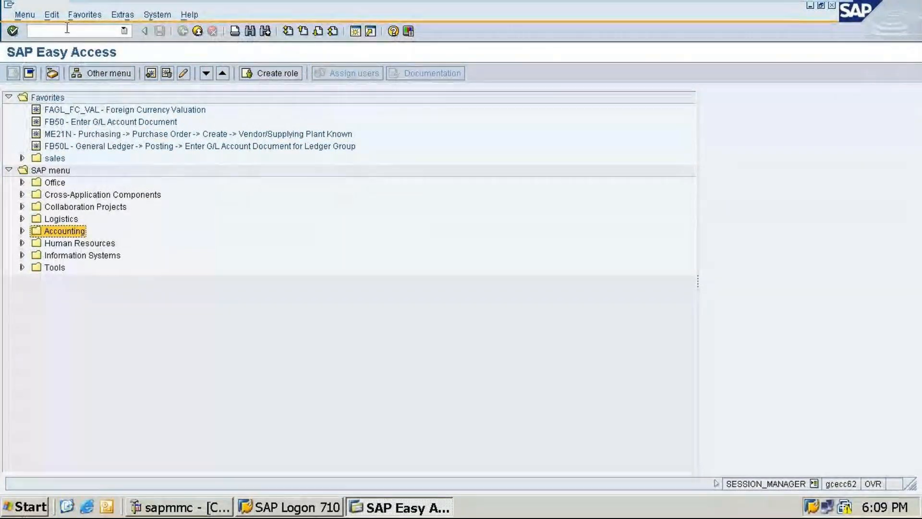
Run transaction SPRO and display the SAP Reference IMG
{"action": "type", "text": "S"}
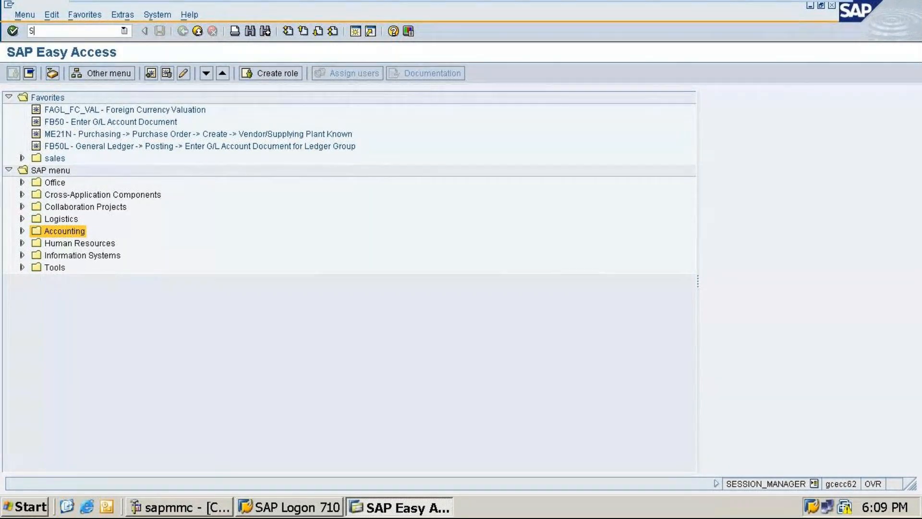
{"action": "type", "text": "PRO"}
{"action": "key", "text": "Return"}
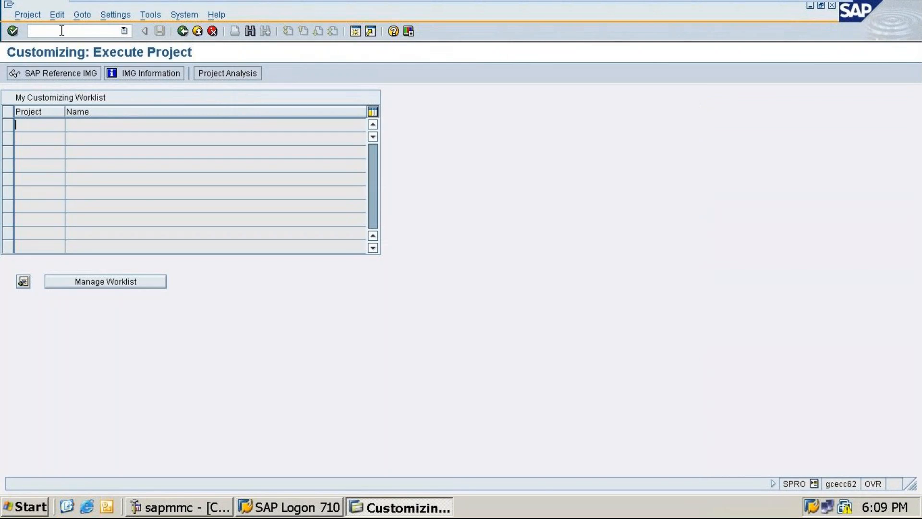
{"action": "left_click", "coordinate": [50, 73]}
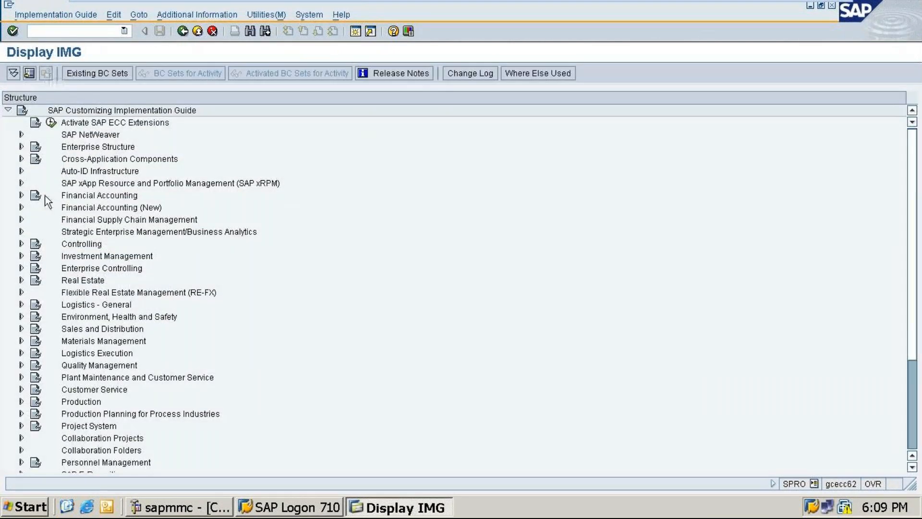
Expand the implementation guide through Financial Accounting (New), Bank Accounting and Business Transactions to the Cash Journal activities
{"action": "left_click", "coordinate": [21, 195]}
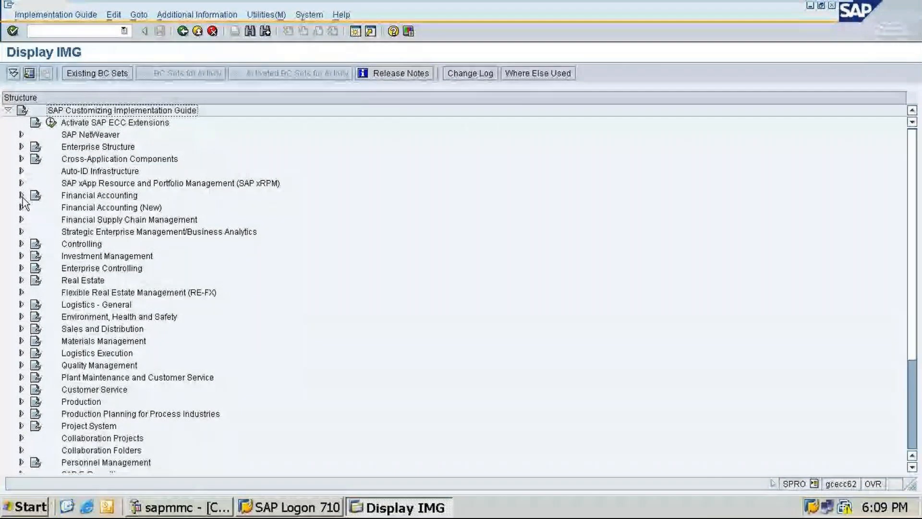
{"action": "left_click", "coordinate": [21, 208]}
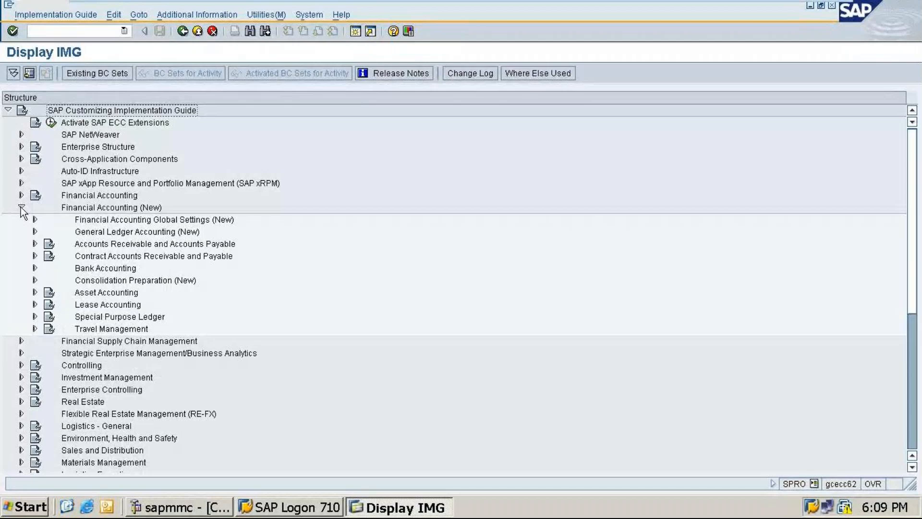
{"action": "left_click", "coordinate": [35, 268]}
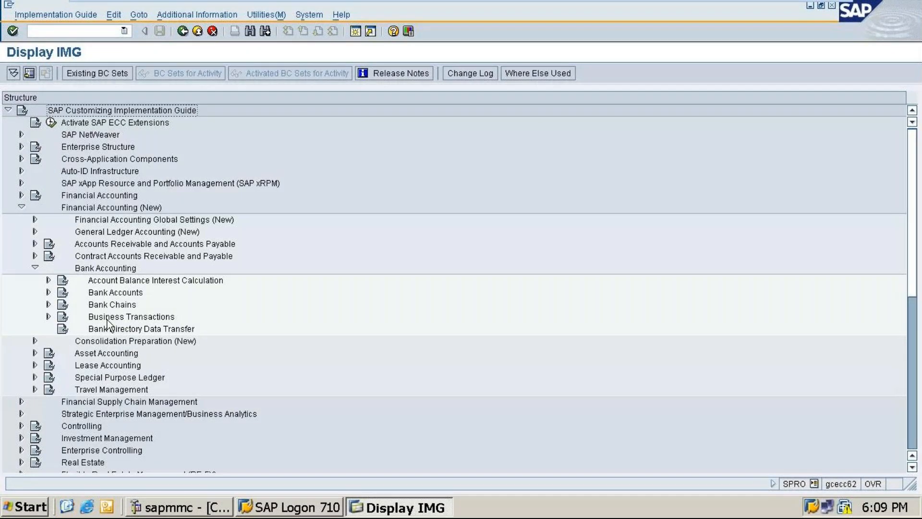
{"action": "left_click", "coordinate": [48, 316]}
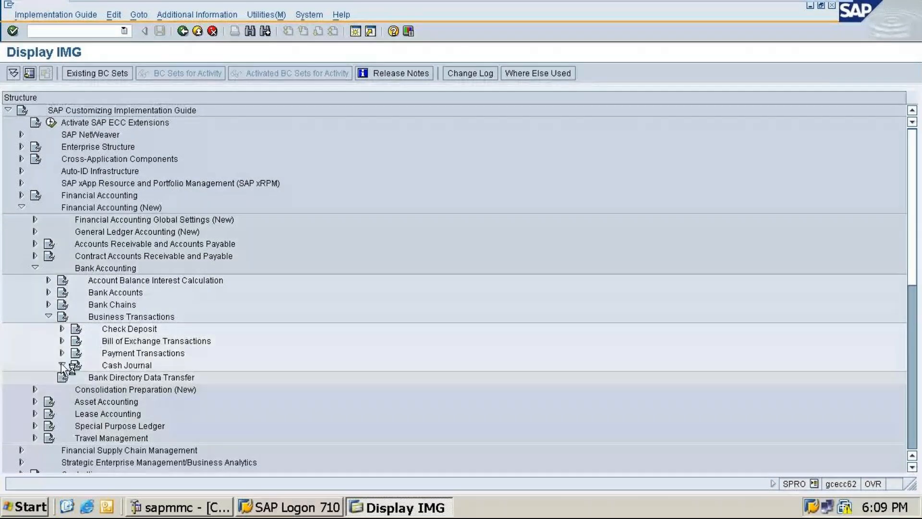
{"action": "left_click", "coordinate": [61, 365]}
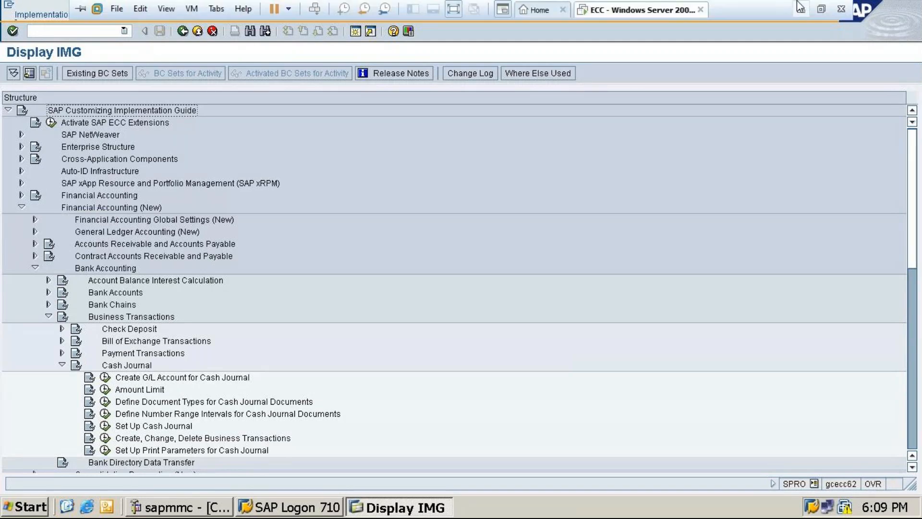
{"action": "left_click", "coordinate": [799, 7]}
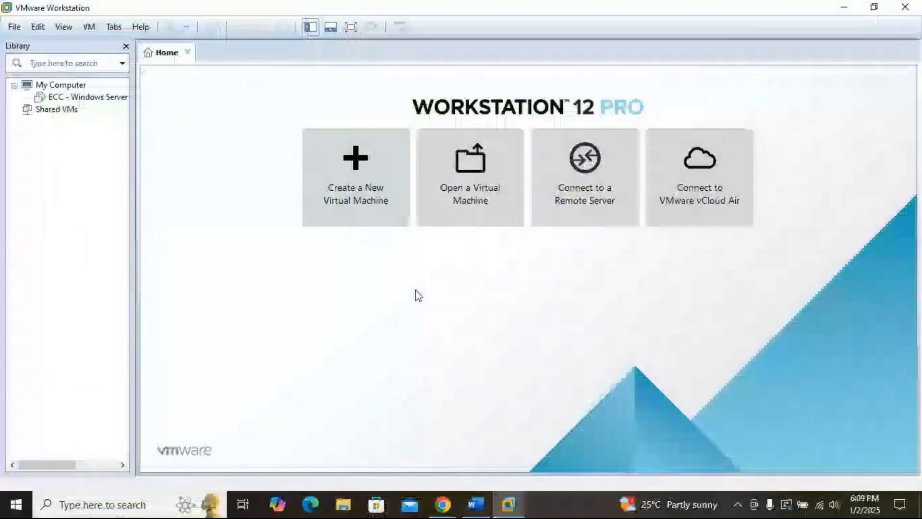
{"action": "left_click", "coordinate": [849, 12]}
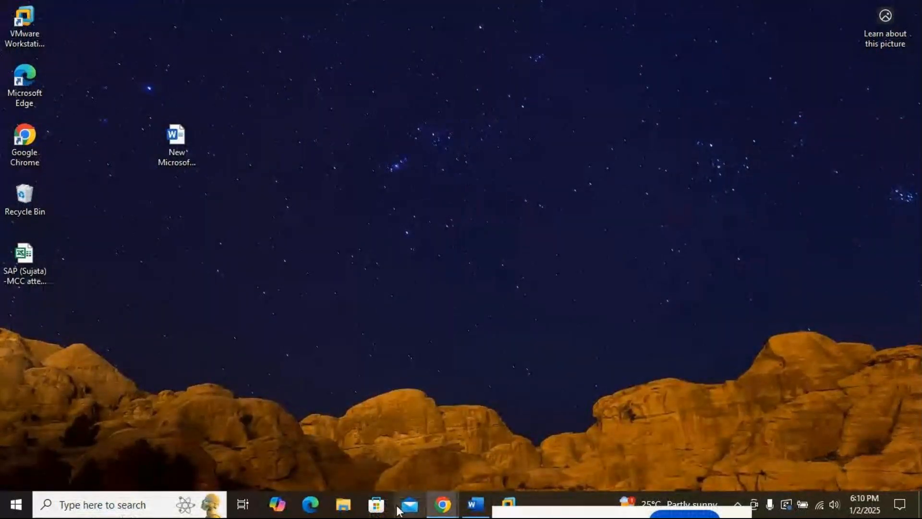
{"action": "mouse_move", "coordinate": [442, 508]}
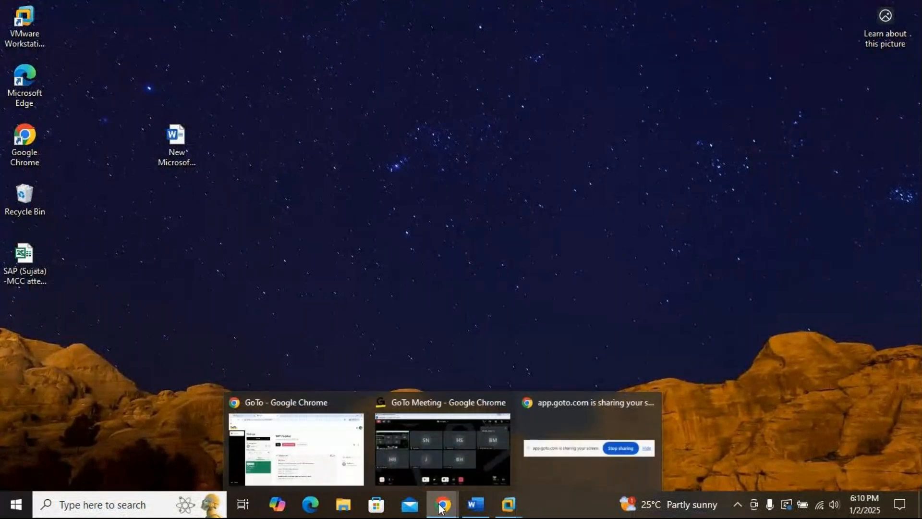
{"action": "mouse_move", "coordinate": [509, 503]}
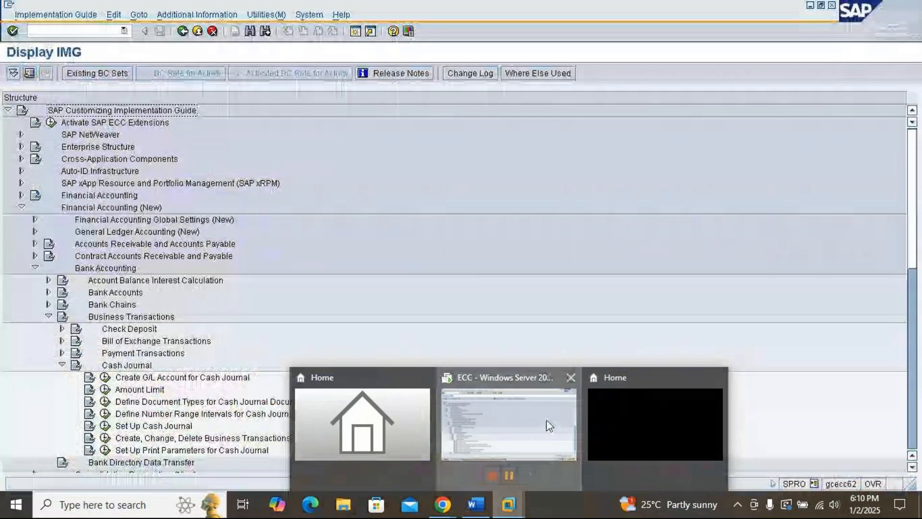
{"action": "left_click", "coordinate": [549, 425]}
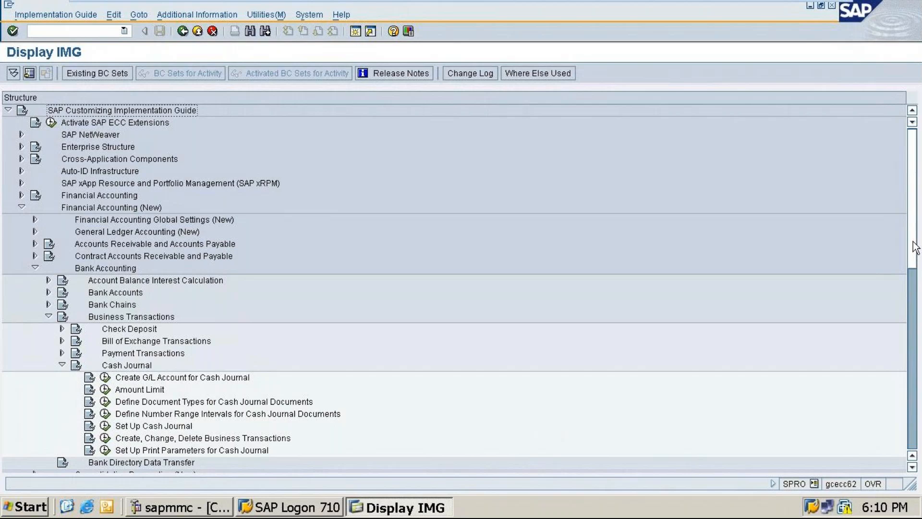
Start the Create G/L Account for Cash Journal activity and display the petty cash account under ASSET
{"action": "left_click_drag", "start_coordinate": [915, 247], "coordinate": [918, 283]}
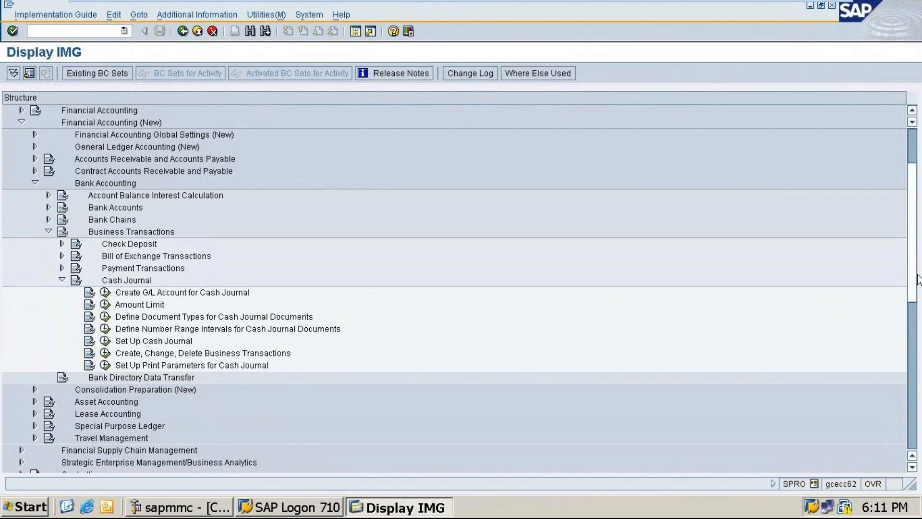
{"action": "left_click", "coordinate": [105, 293]}
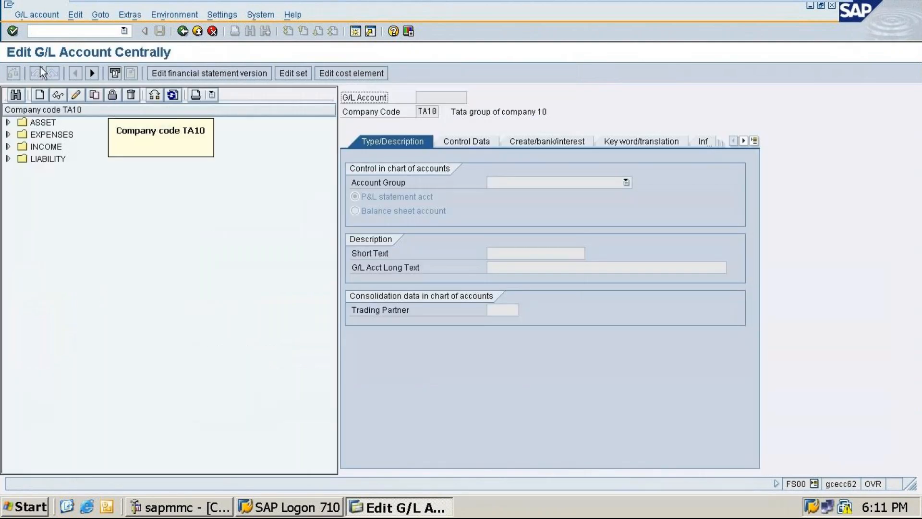
{"action": "left_click", "coordinate": [8, 123]}
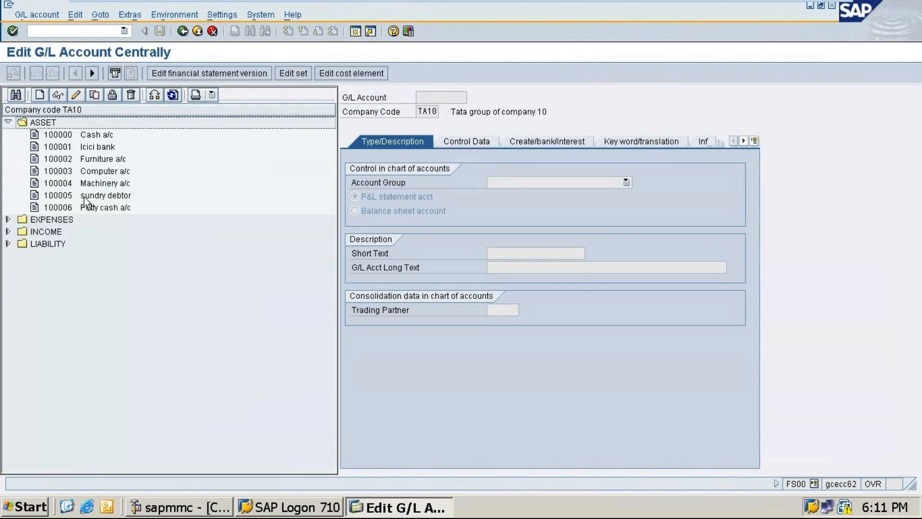
{"action": "double_click", "coordinate": [59, 207]}
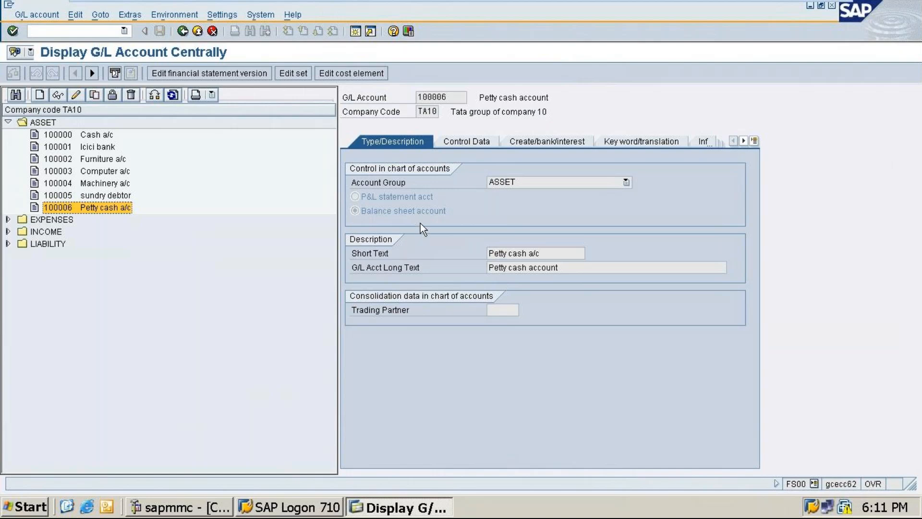
Examine the petty cash account's Control Data and Create/bank/interest settings, and return to the implementation guide
{"action": "left_click", "coordinate": [459, 140]}
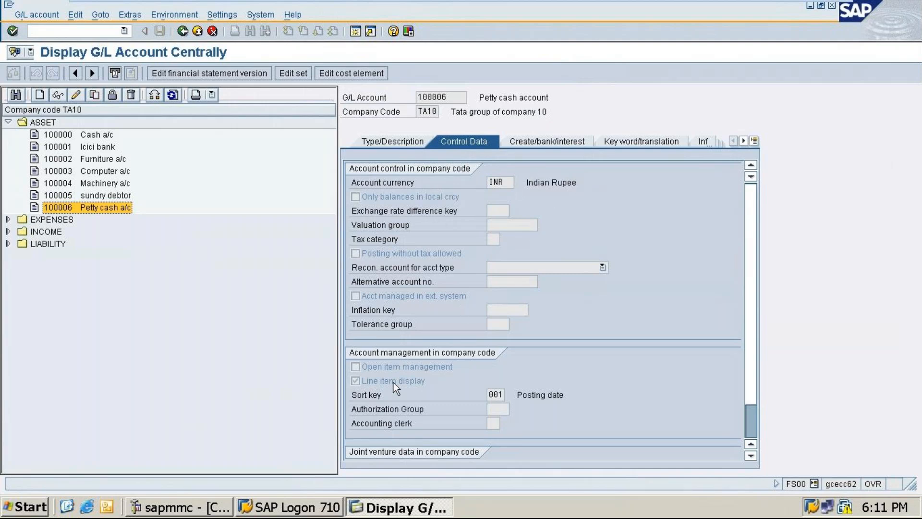
{"action": "left_click", "coordinate": [532, 142]}
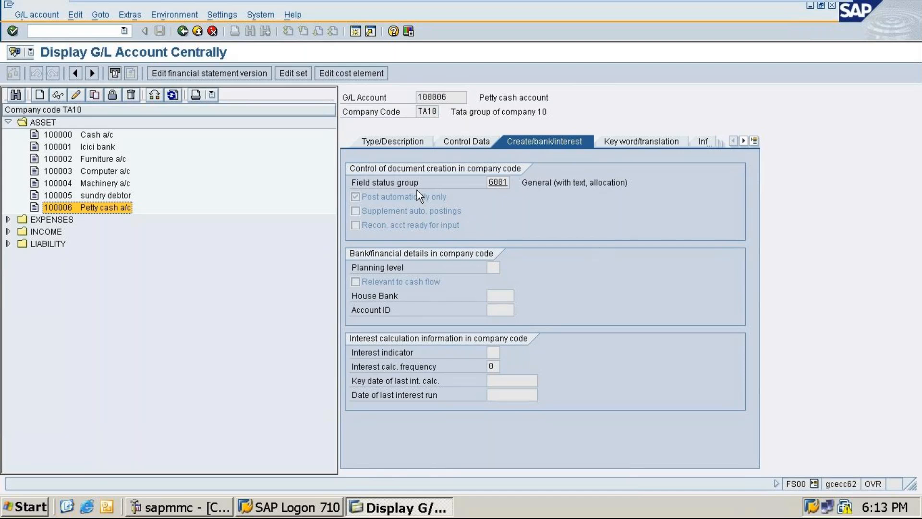
{"action": "mouse_move", "coordinate": [231, 4]}
{"action": "left_click", "coordinate": [182, 33]}
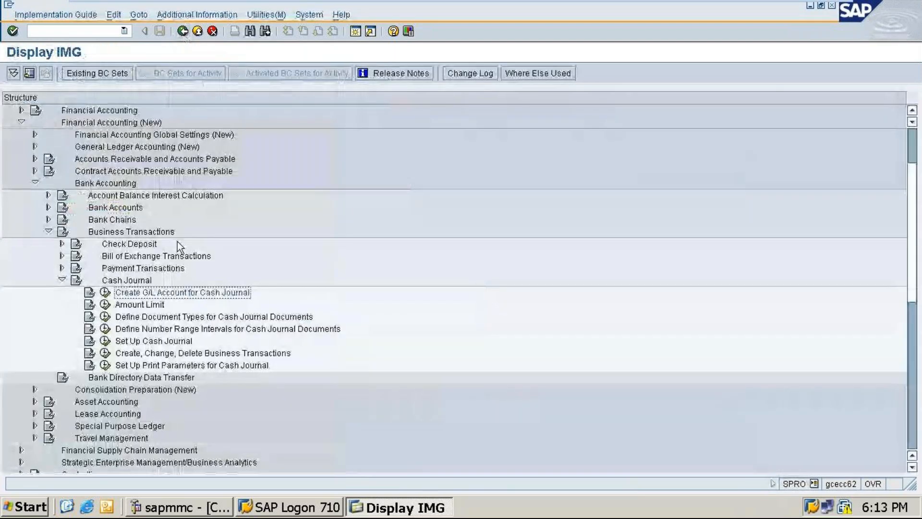
Open the Cash Journal Amount Limit overview, and switch back to the CASH JOURNAL IN SAP FICO document in Word
{"action": "left_click", "coordinate": [107, 307]}
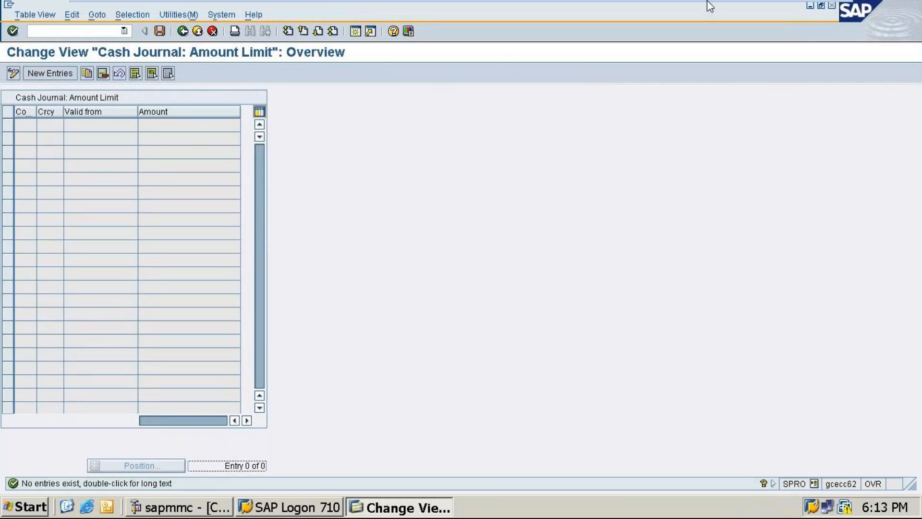
{"action": "mouse_move", "coordinate": [819, 5]}
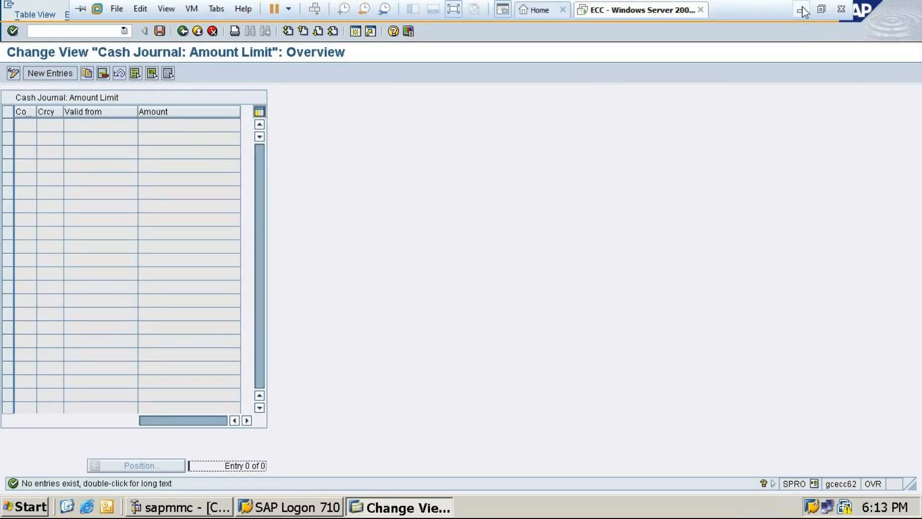
{"action": "left_click", "coordinate": [802, 10]}
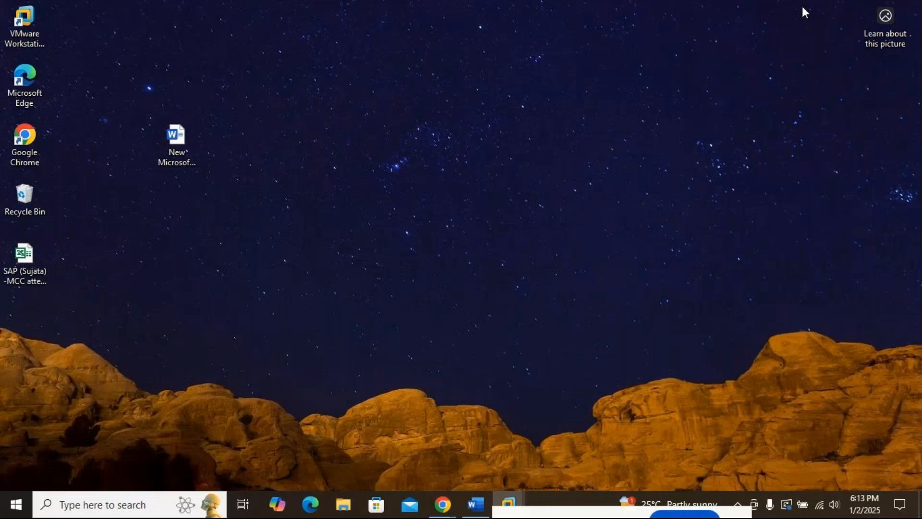
{"action": "key", "text": "alt+Tab"}
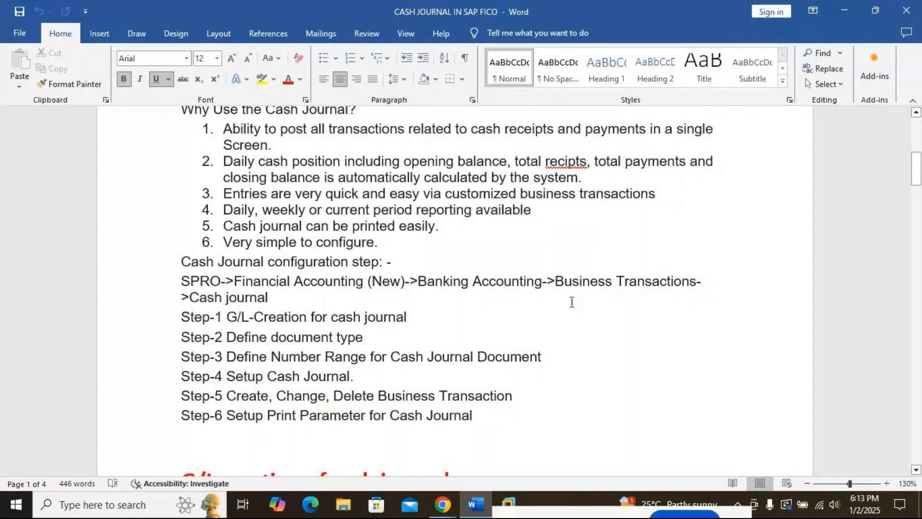
Review the cash journal configuration steps in the Word document, and return from SAP's Amount Limit overview to the implementation guide
{"action": "left_click_drag", "start_coordinate": [572, 301], "coordinate": [438, 396]}
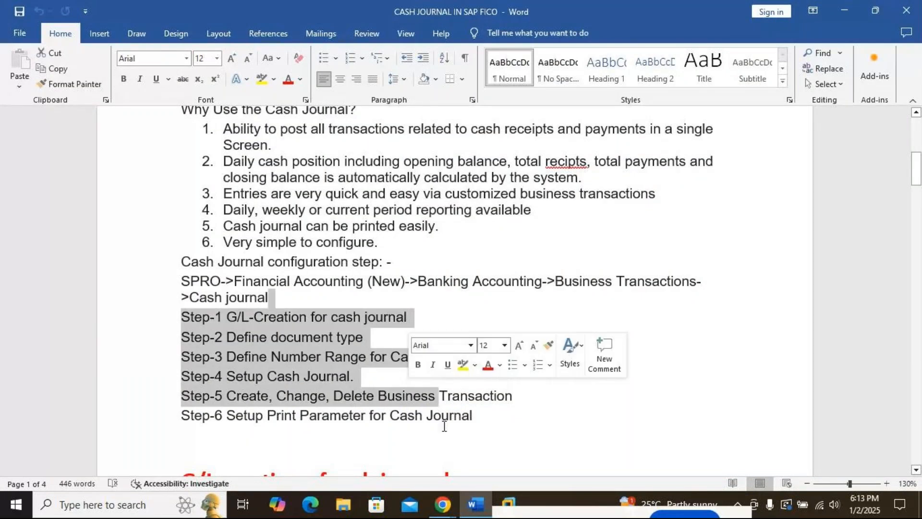
{"action": "left_click", "coordinate": [510, 504]}
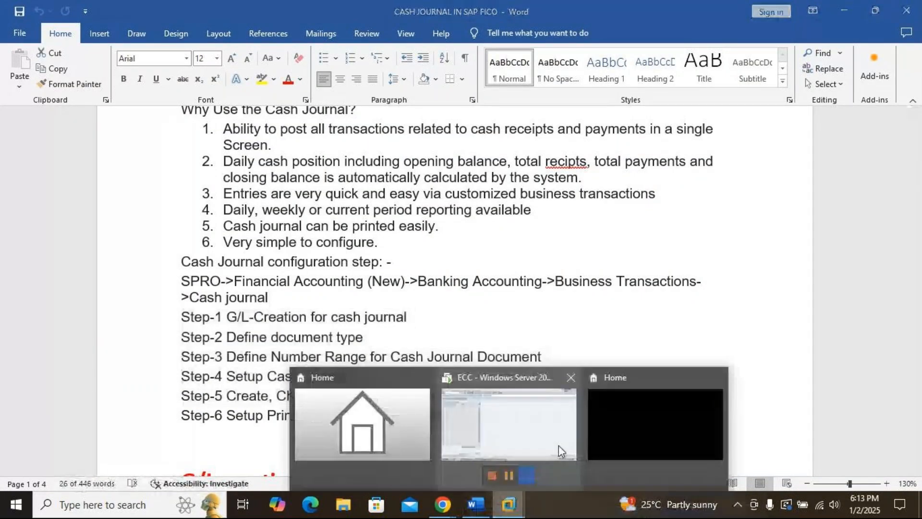
{"action": "left_click", "coordinate": [556, 438]}
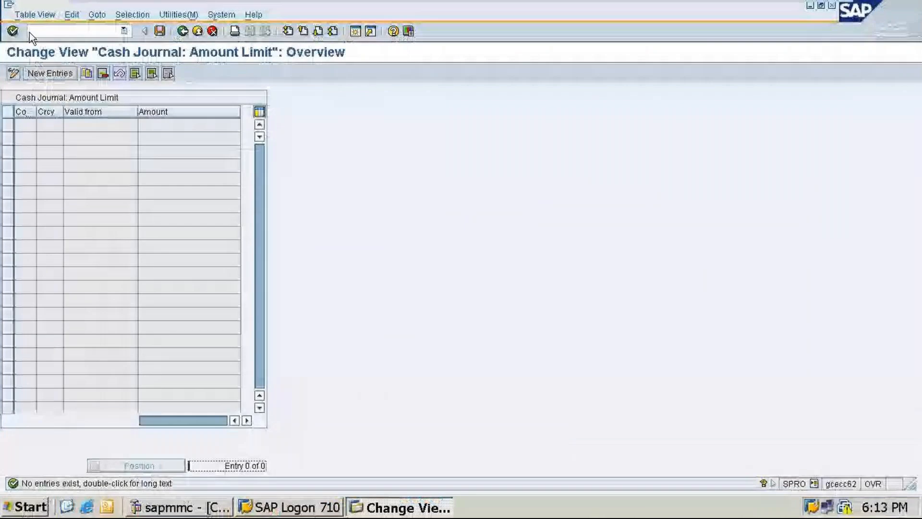
{"action": "left_click", "coordinate": [183, 31]}
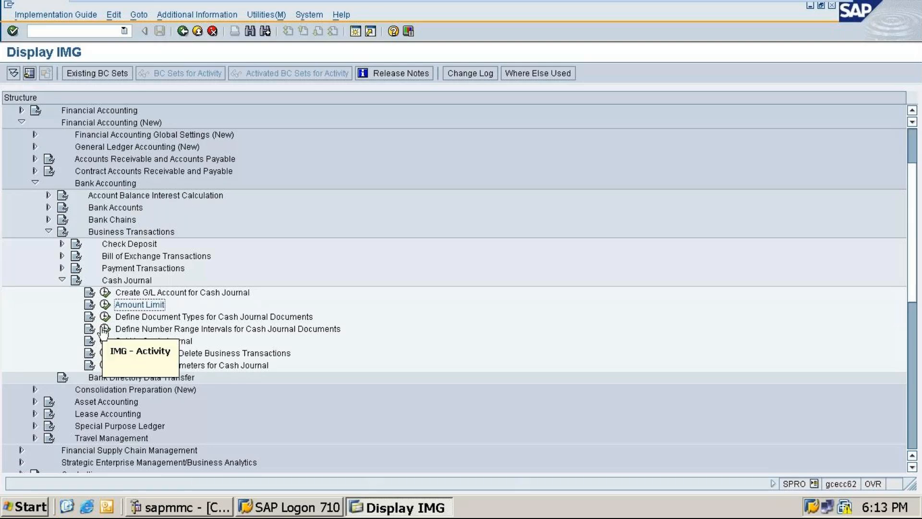
Open the Define Document Types for Cash Journal Documents activity to display the document types overview
{"action": "left_click", "coordinate": [104, 317]}
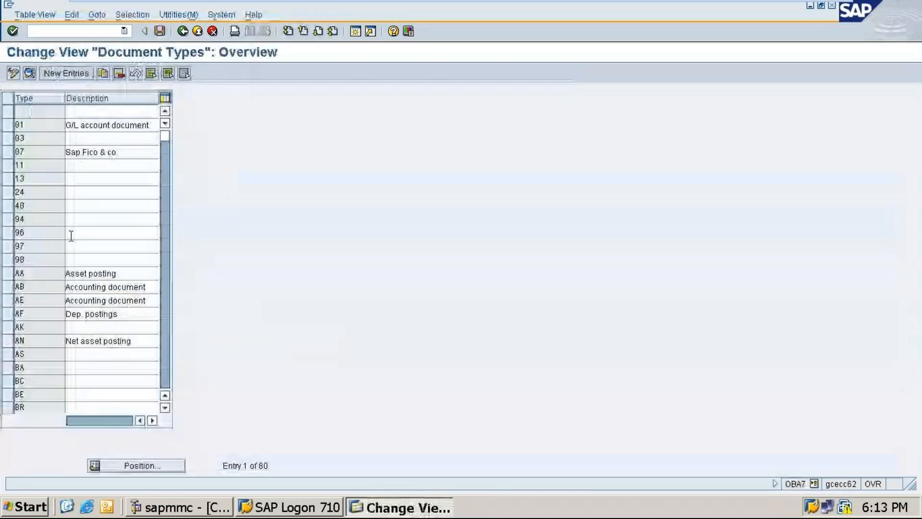
{"action": "left_click", "coordinate": [184, 31]}
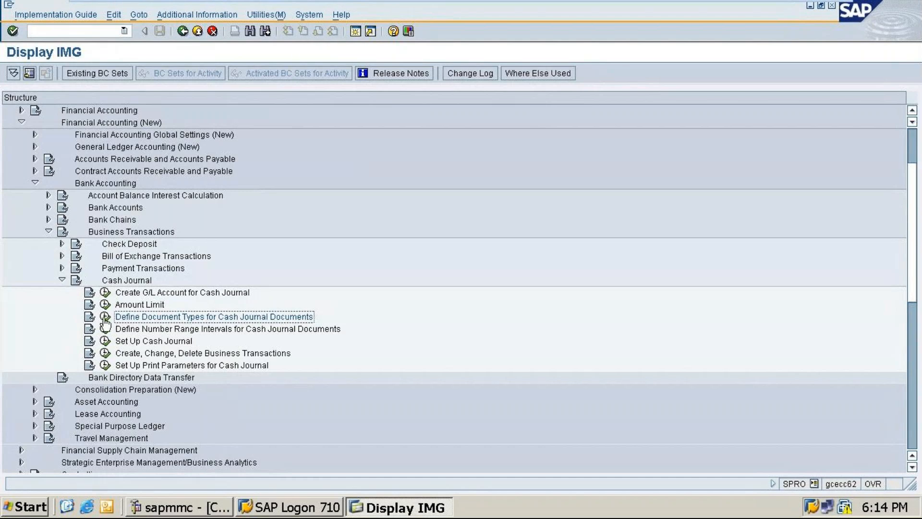
{"action": "left_click", "coordinate": [105, 318]}
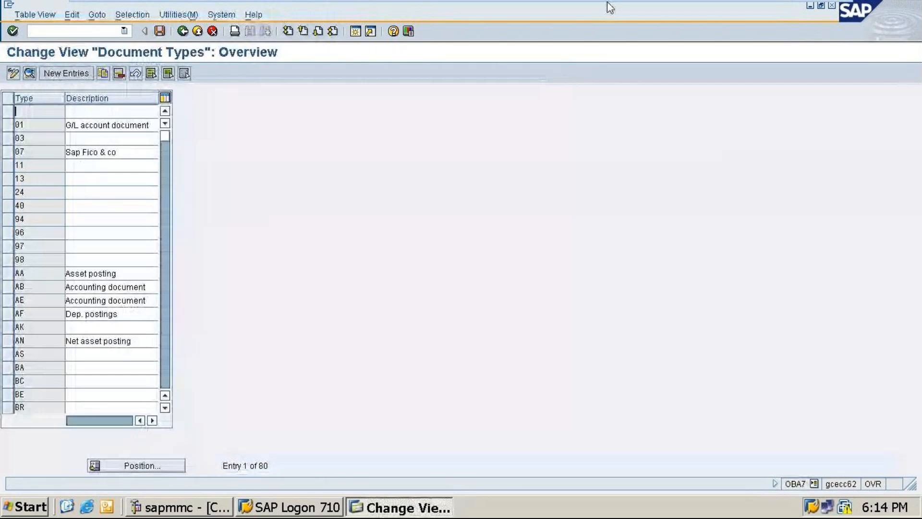
Read the document type and number range instructions in the Word document, and switch back to the document types overview in SAP
{"action": "mouse_move", "coordinate": [811, 6]}
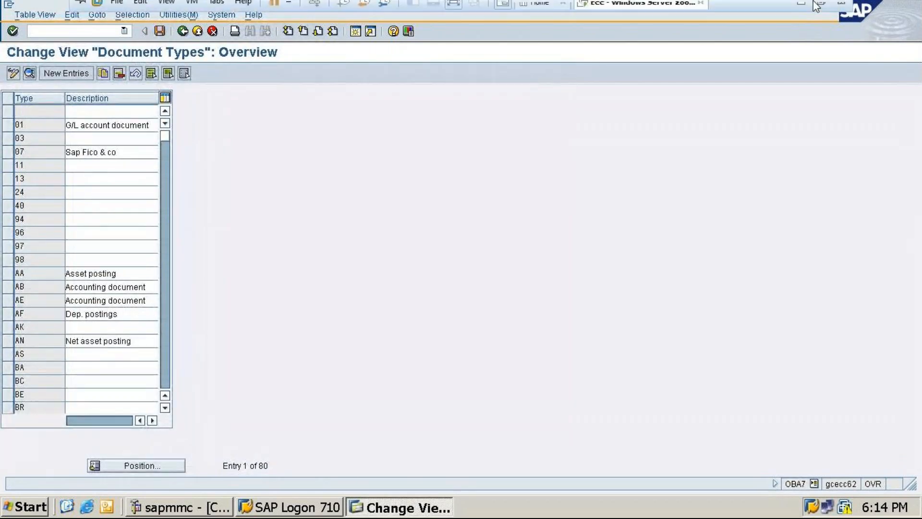
{"action": "left_click", "coordinate": [801, 9]}
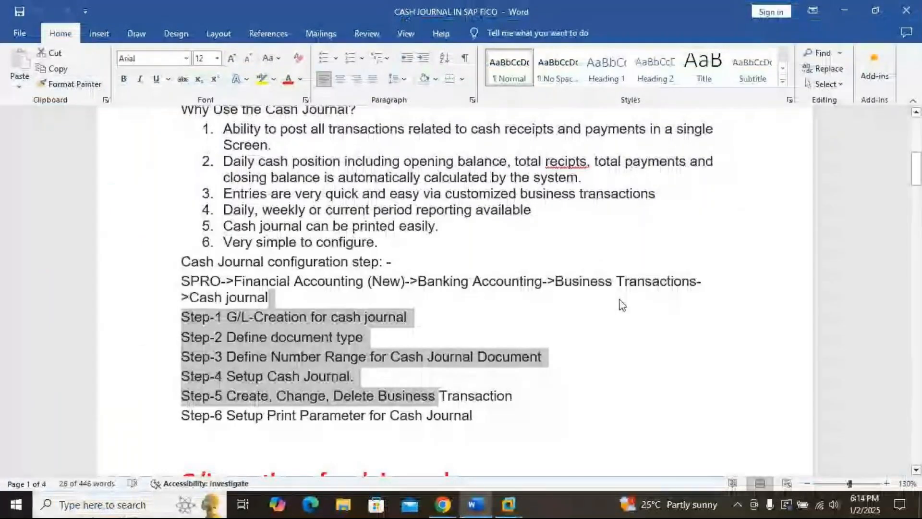
{"action": "left_click_drag", "start_coordinate": [916, 171], "coordinate": [920, 243]}
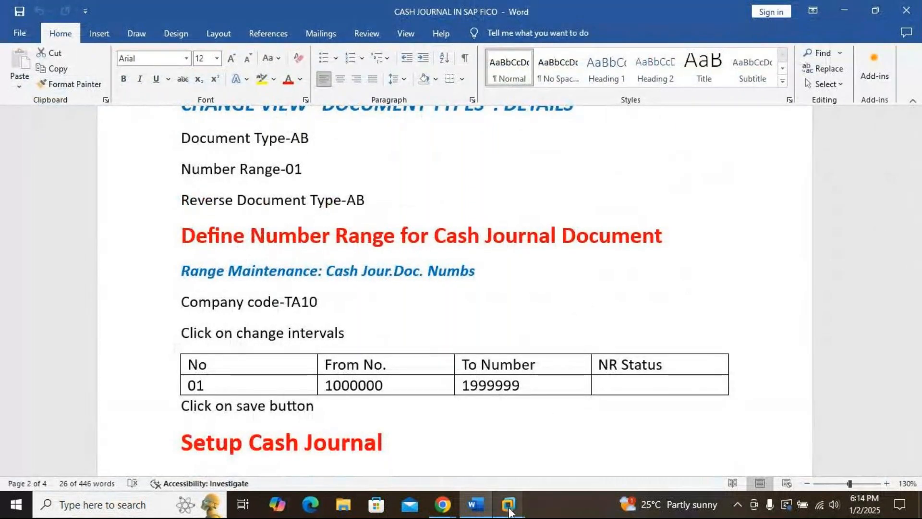
{"action": "mouse_move", "coordinate": [508, 510]}
{"action": "left_click", "coordinate": [519, 453]}
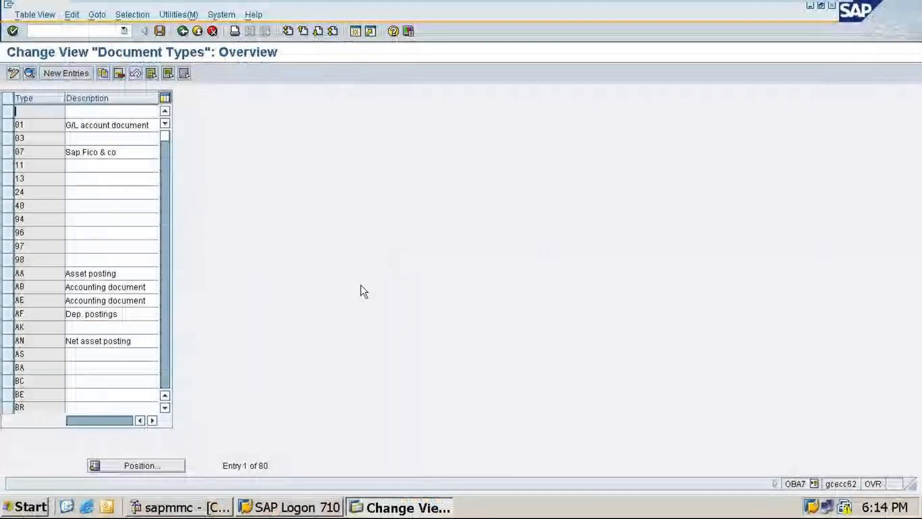
{"action": "mouse_move", "coordinate": [802, 6]}
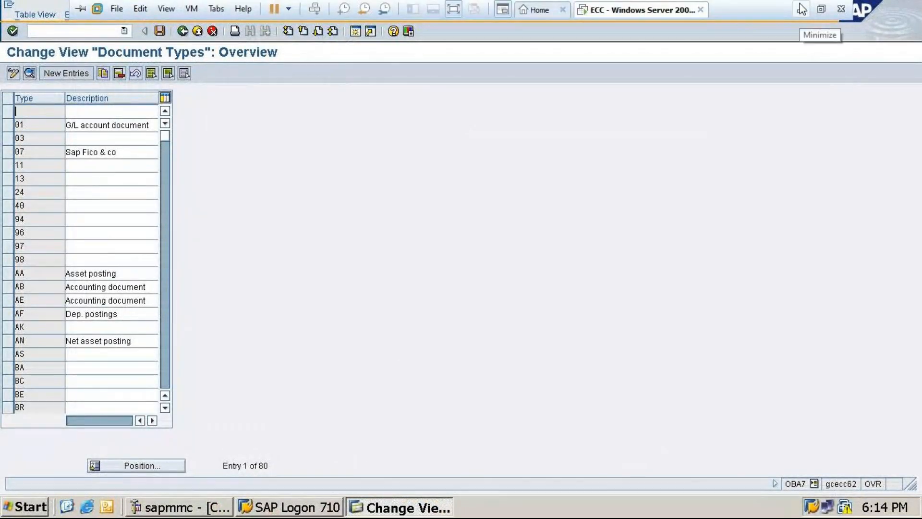
{"action": "left_click", "coordinate": [802, 7]}
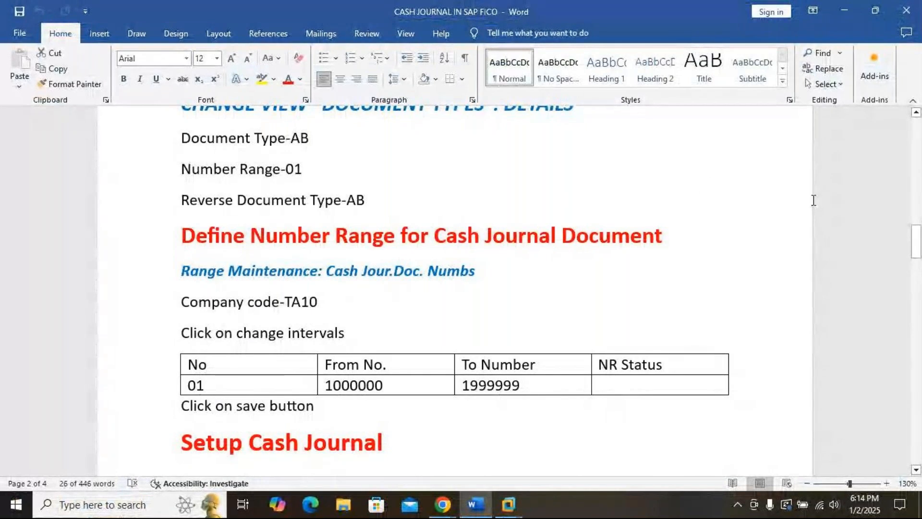
{"action": "mouse_move", "coordinate": [919, 255]}
{"action": "left_mouse_down"}
{"action": "mouse_move", "coordinate": [919, 200]}
{"action": "mouse_move", "coordinate": [919, 255]}
{"action": "left_mouse_up"}
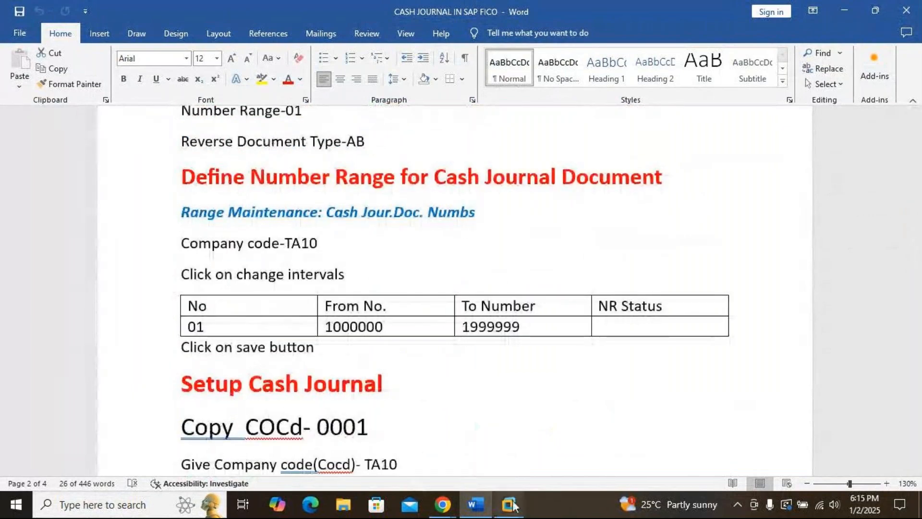
{"action": "mouse_move", "coordinate": [512, 506]}
{"action": "left_click", "coordinate": [540, 449]}
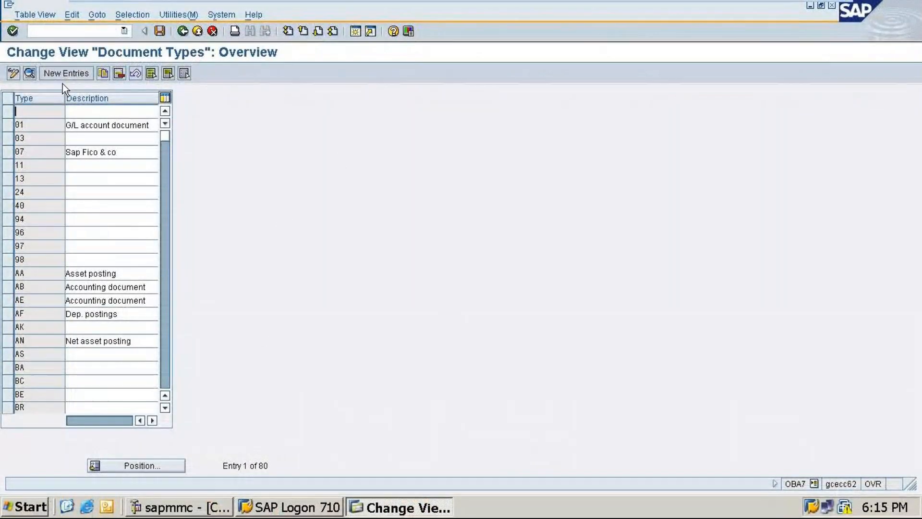
Look at the blank form for a new document type, and browse the list of existing document types
{"action": "left_click", "coordinate": [52, 72]}
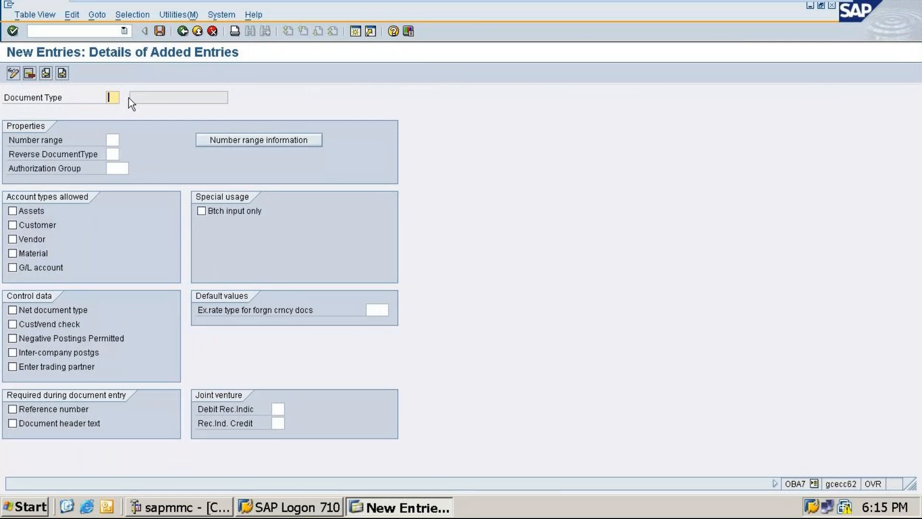
{"action": "mouse_move", "coordinate": [144, 3]}
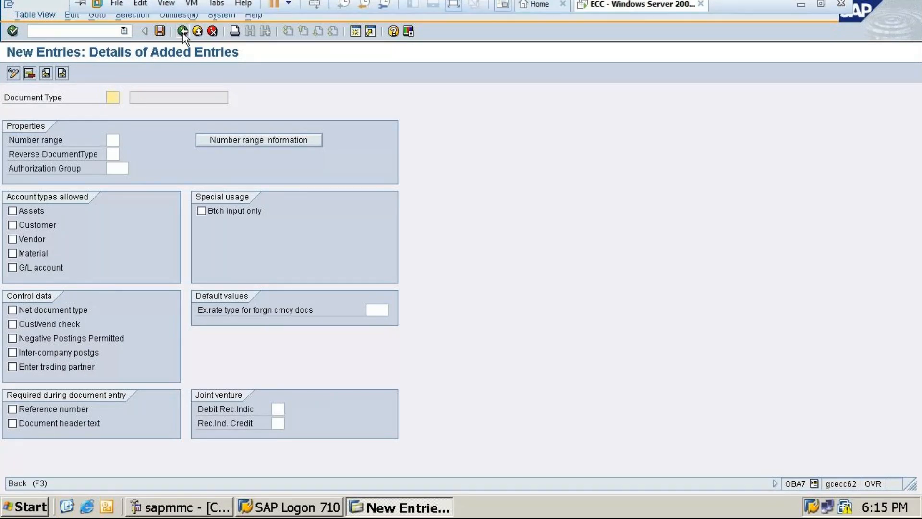
{"action": "left_click", "coordinate": [183, 32]}
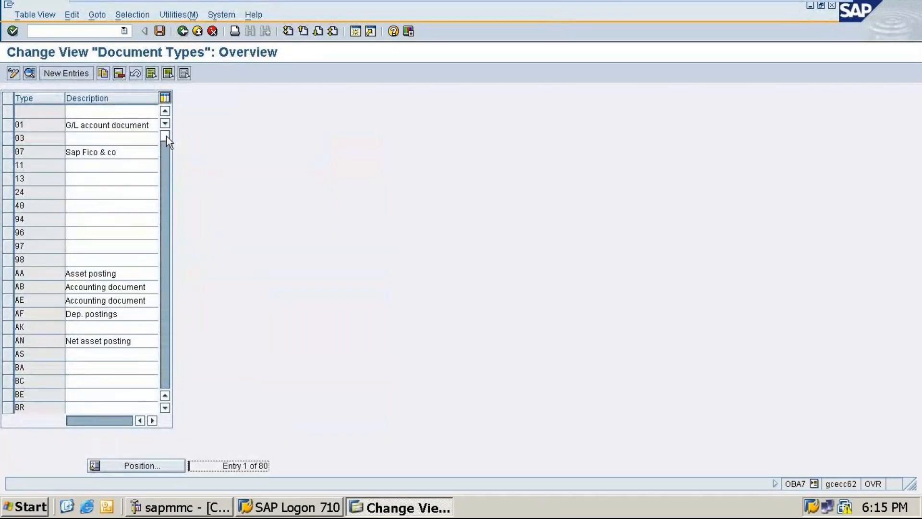
{"action": "left_click_drag", "start_coordinate": [166, 139], "coordinate": [181, 223]}
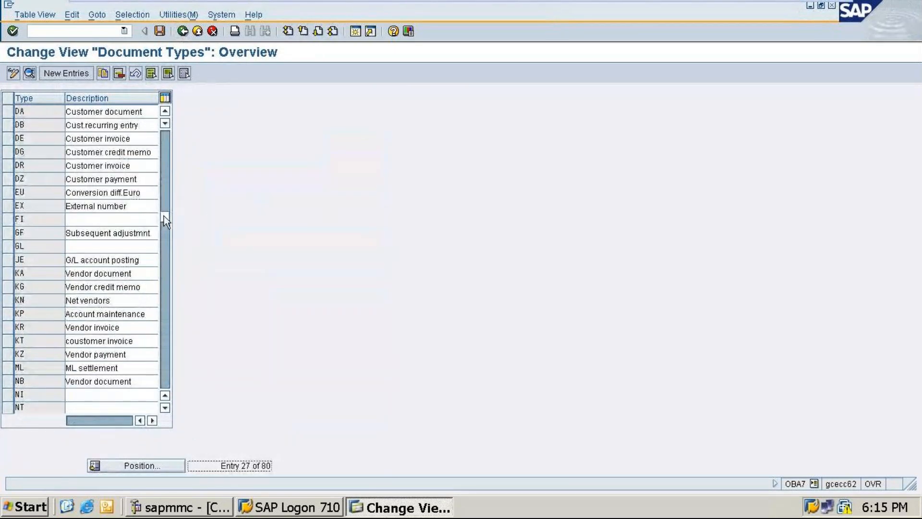
{"action": "left_click_drag", "start_coordinate": [163, 215], "coordinate": [183, 128]}
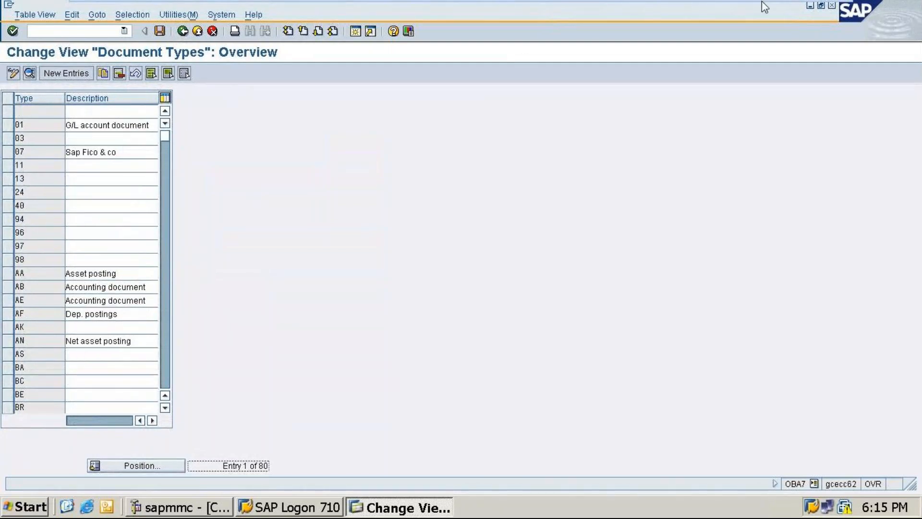
Consult the Word instructions, switch back to SAP, and return from the document types overview to the implementation guide
{"action": "mouse_move", "coordinate": [805, 4]}
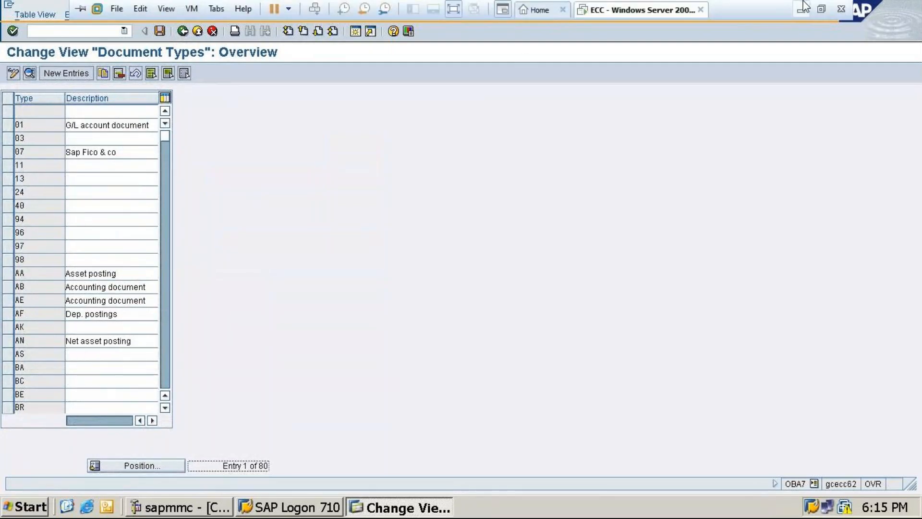
{"action": "left_click", "coordinate": [803, 9]}
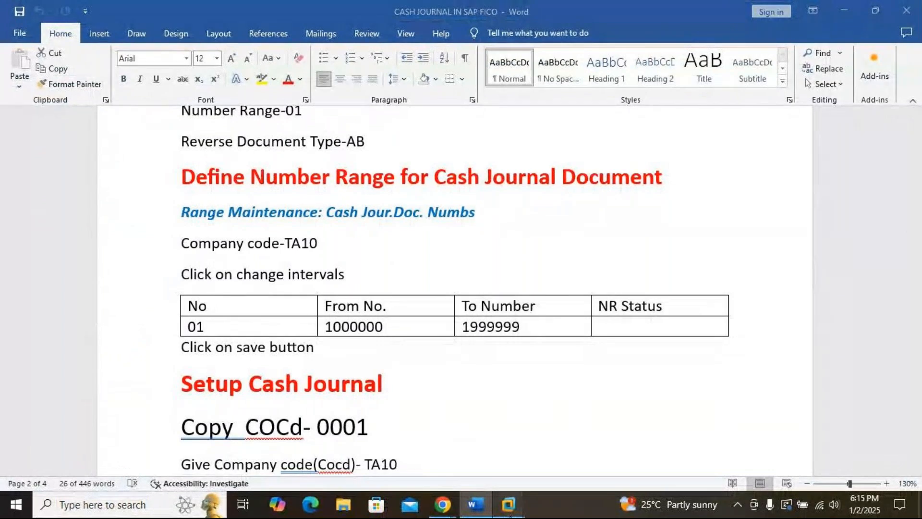
{"action": "mouse_move", "coordinate": [504, 508]}
{"action": "left_click", "coordinate": [525, 432]}
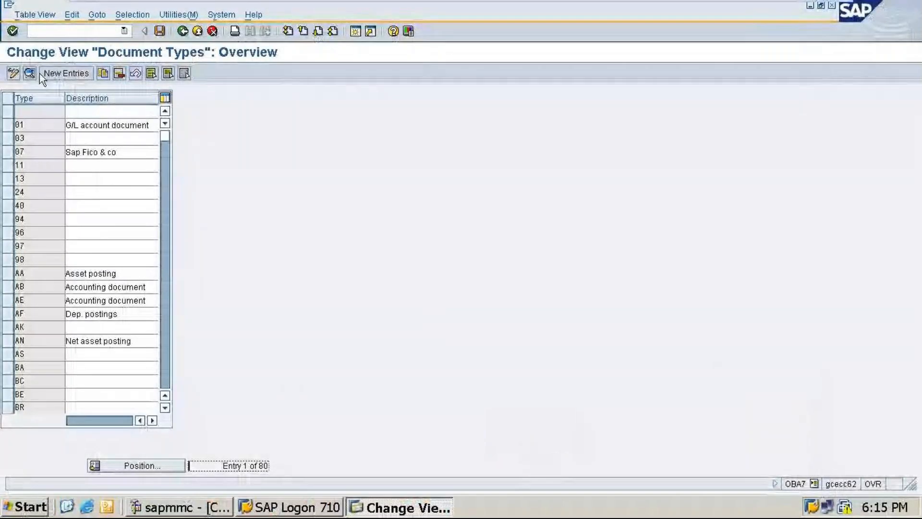
{"action": "left_click", "coordinate": [183, 32]}
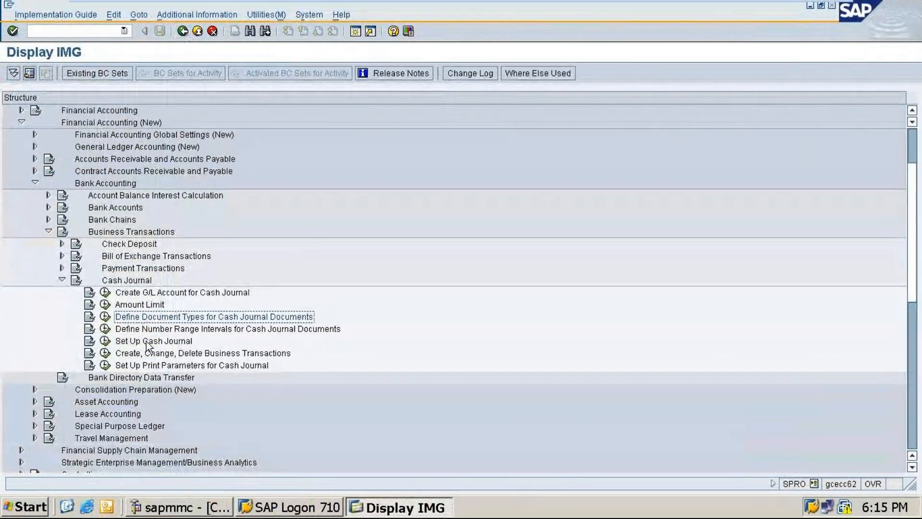
{"action": "left_click", "coordinate": [105, 330]}
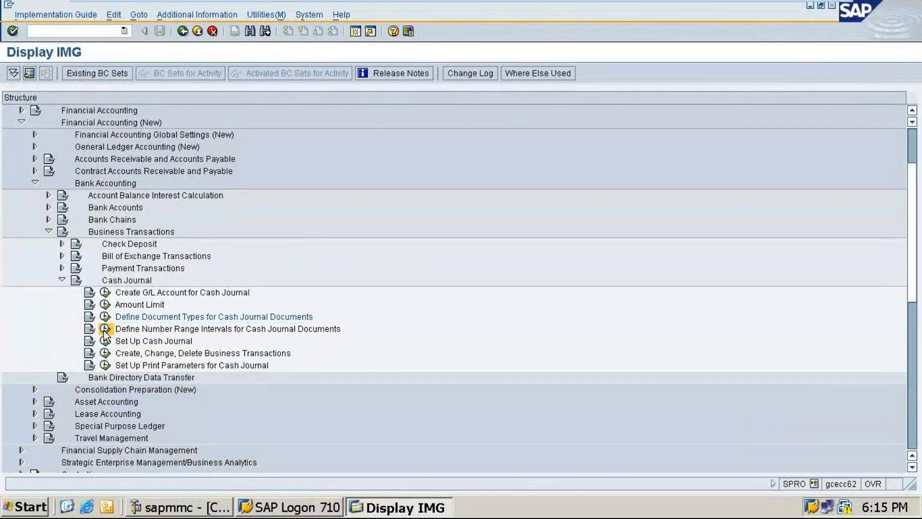
{"action": "type", "text": "t"}
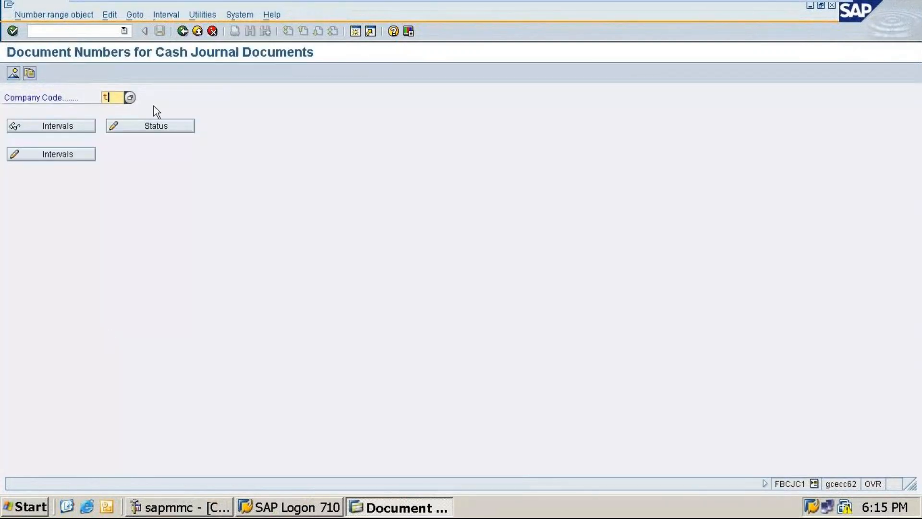
{"action": "key", "text": "F3"}
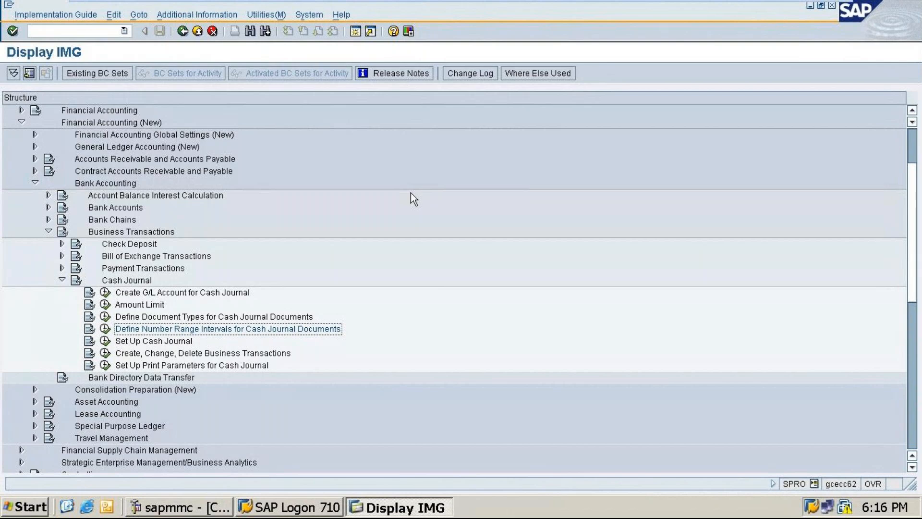
Start Define Number Range Intervals for Cash Journal Documents for company code TA10, and check its intervals in change and display modes
{"action": "left_click", "coordinate": [105, 330]}
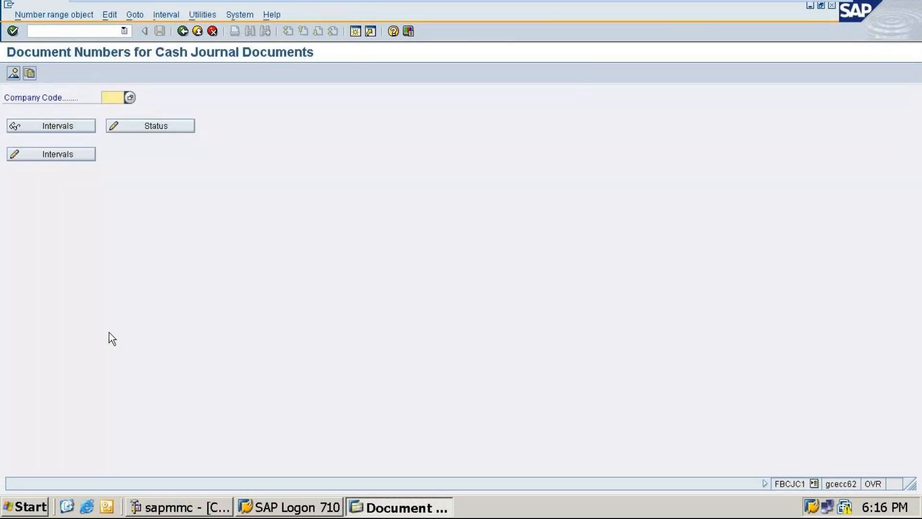
{"action": "type", "text": "ta10"}
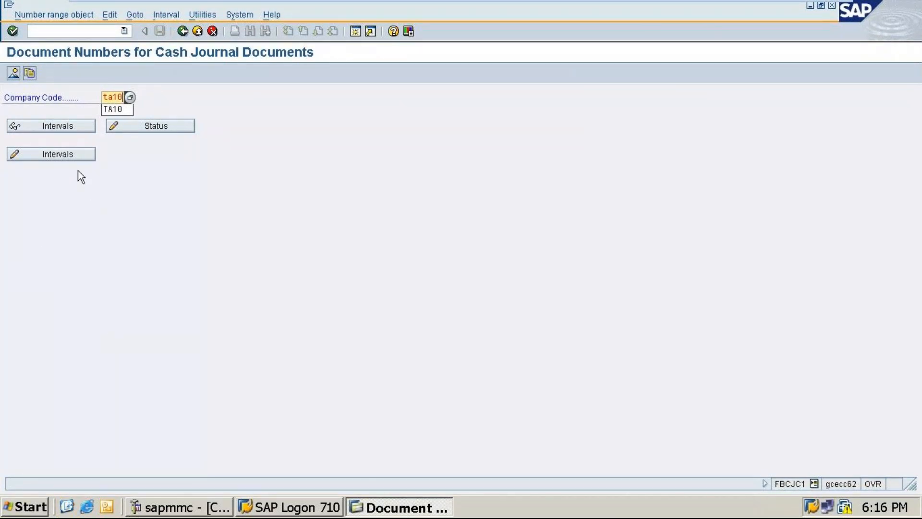
{"action": "left_click", "coordinate": [65, 157]}
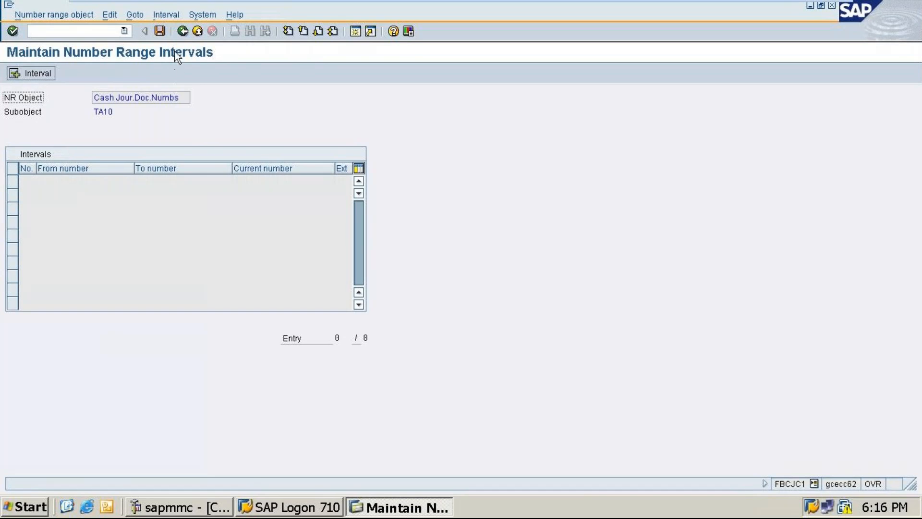
{"action": "left_click", "coordinate": [182, 31]}
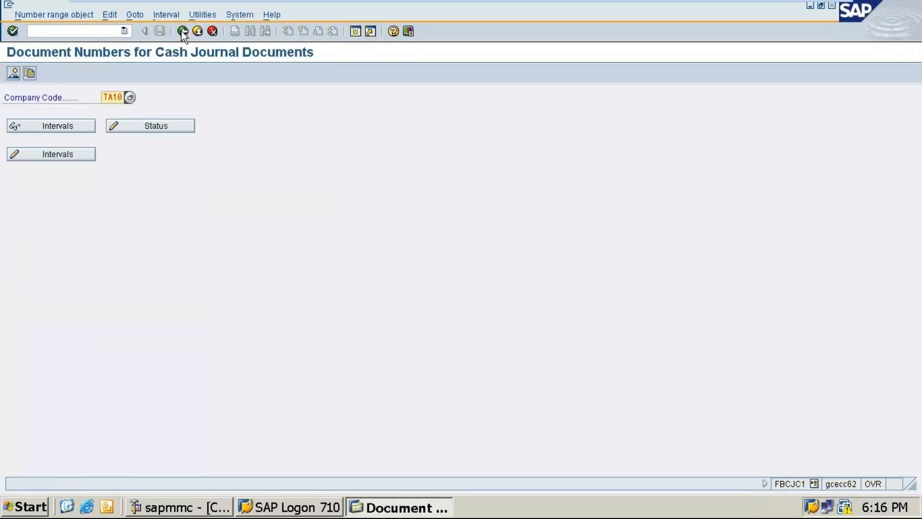
{"action": "left_click", "coordinate": [38, 125]}
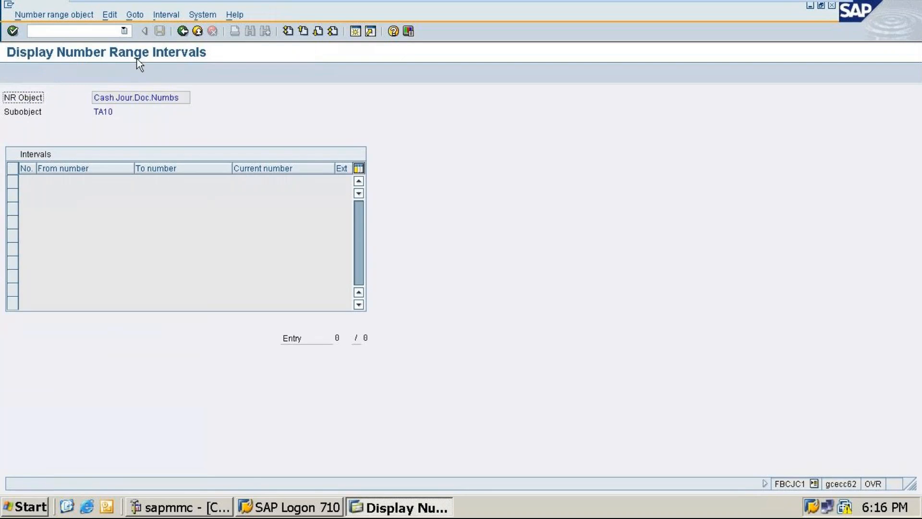
{"action": "left_click", "coordinate": [182, 31]}
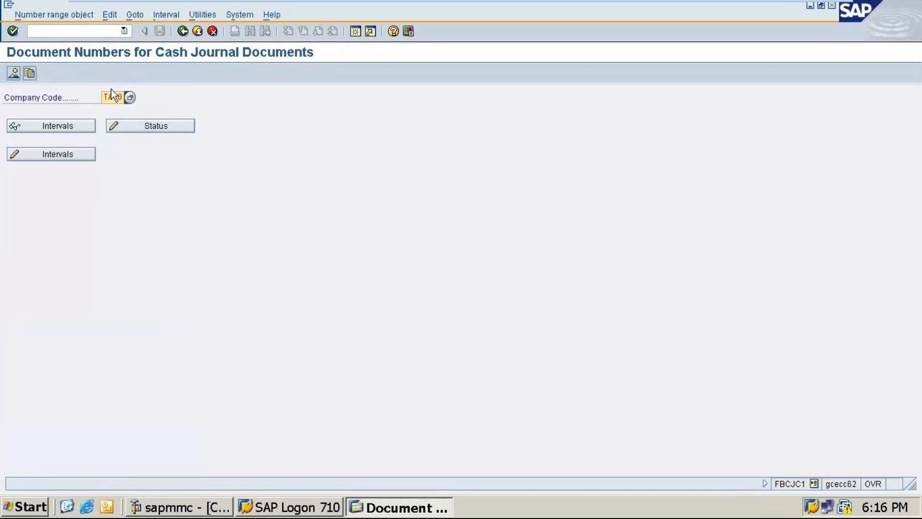
Insert number range interval 01 from 7000 to 7999 for the cash journal documents of company code TA10
{"action": "left_click", "coordinate": [57, 158]}
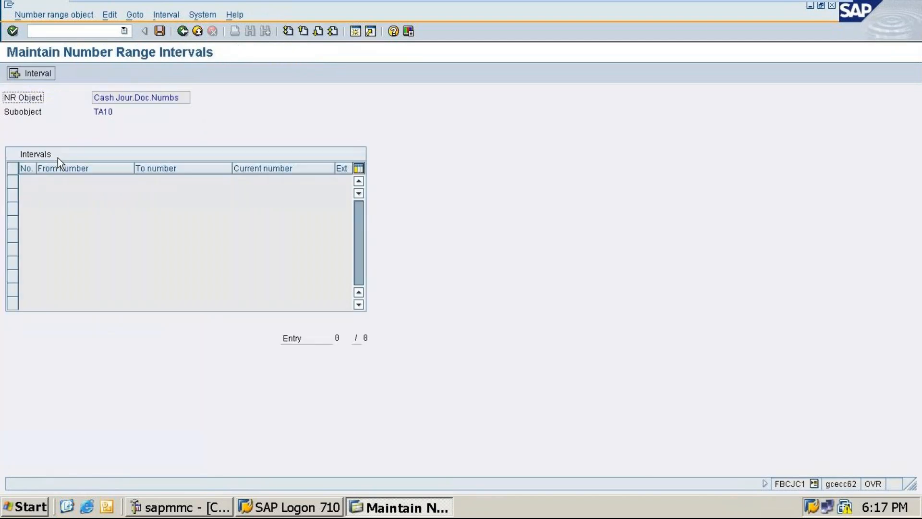
{"action": "left_click", "coordinate": [41, 72]}
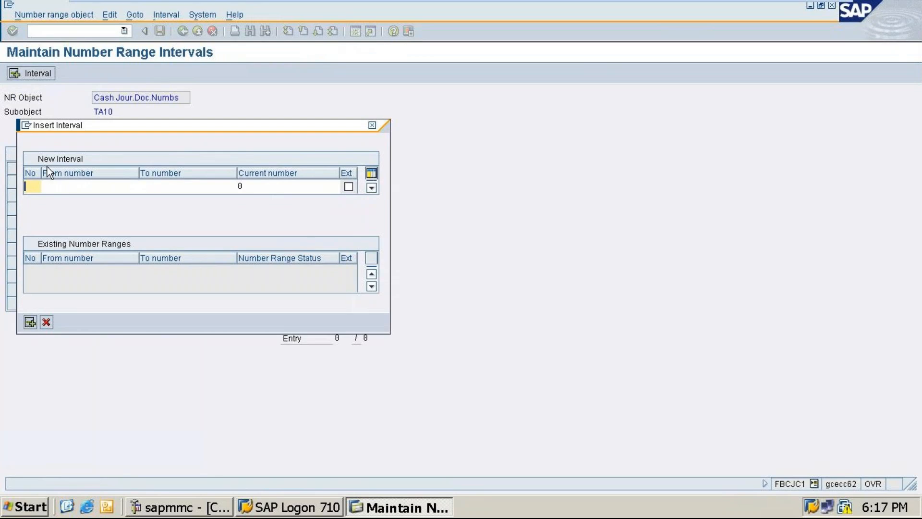
{"action": "key", "text": "BackSpace"}
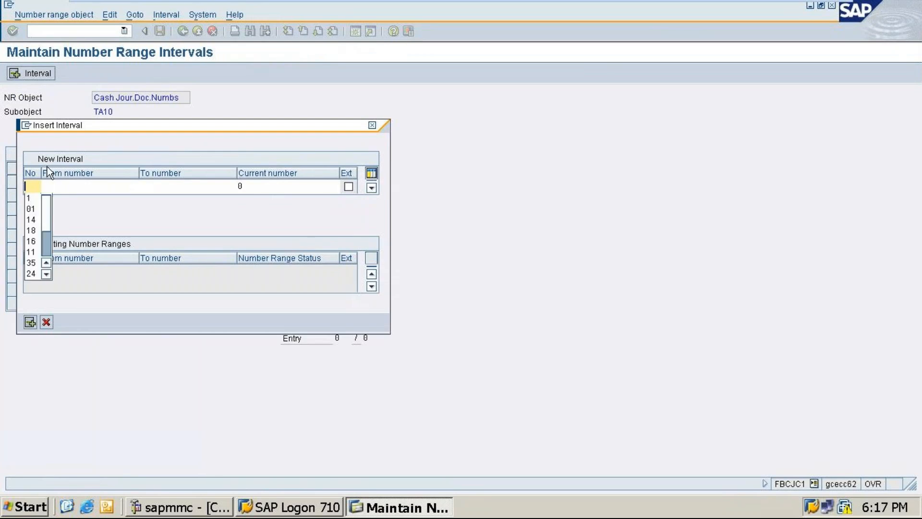
{"action": "type", "text": "0"}
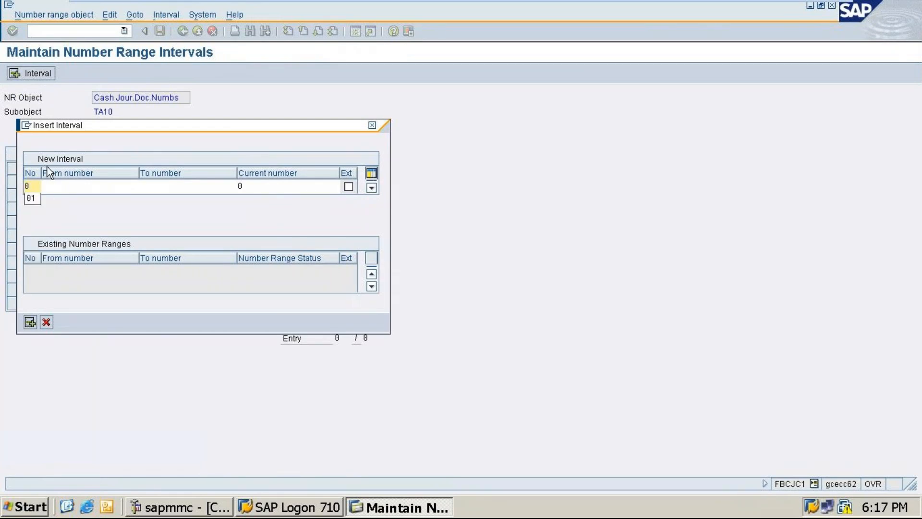
{"action": "type", "text": "1"}
{"action": "left_click", "coordinate": [81, 191]}
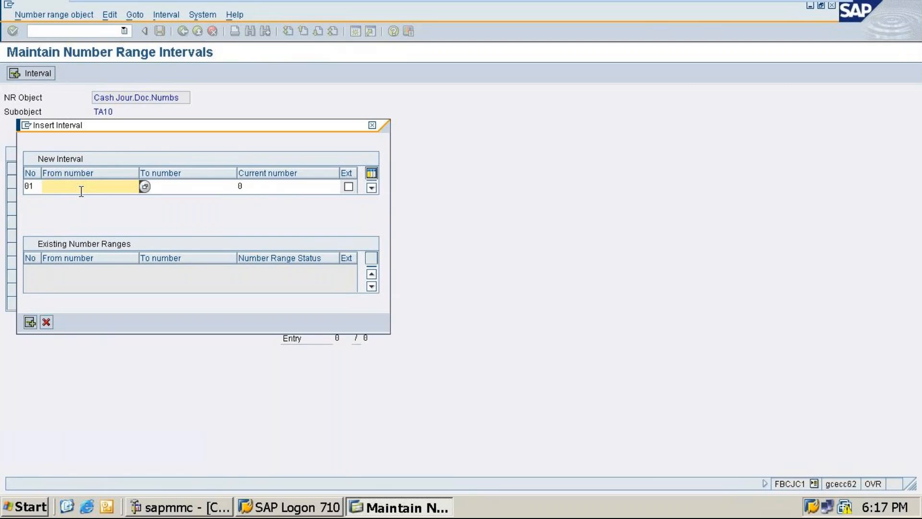
{"action": "type", "text": "4"}
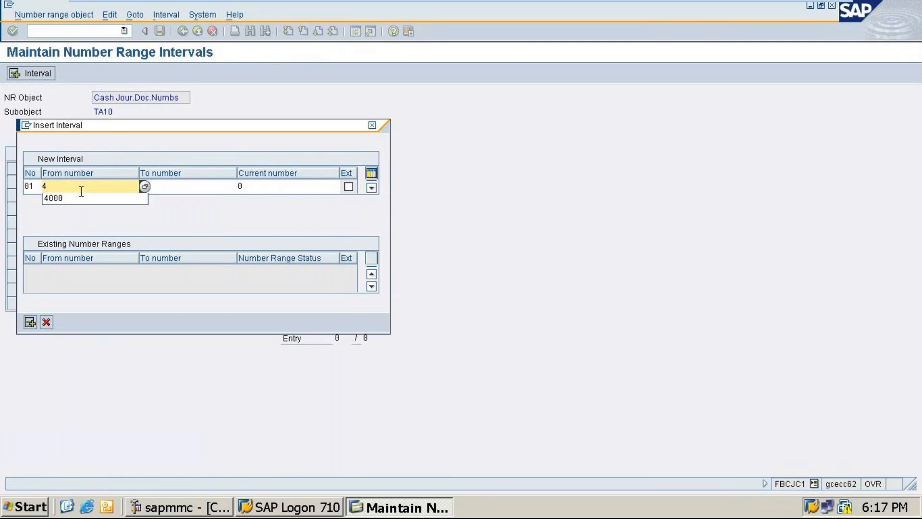
{"action": "key", "text": "BackSpace"}
{"action": "type", "text": "7000"}
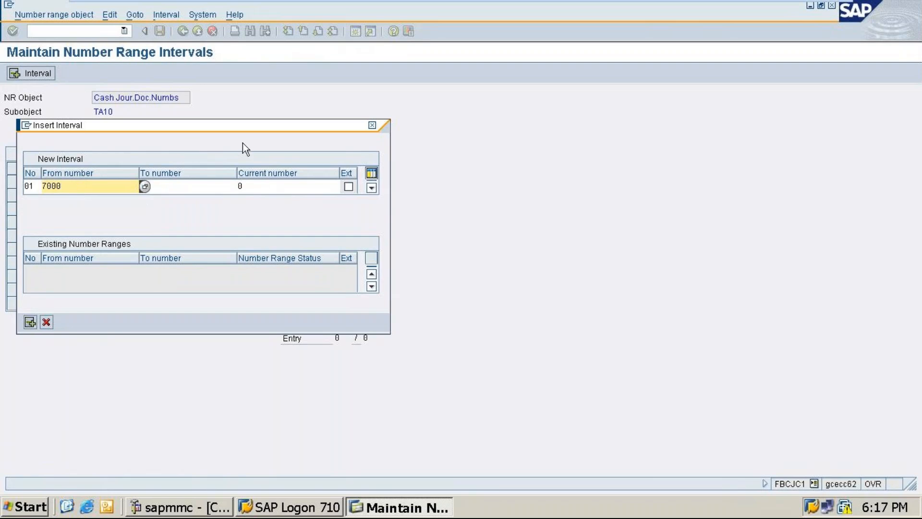
{"action": "left_click", "coordinate": [195, 186]}
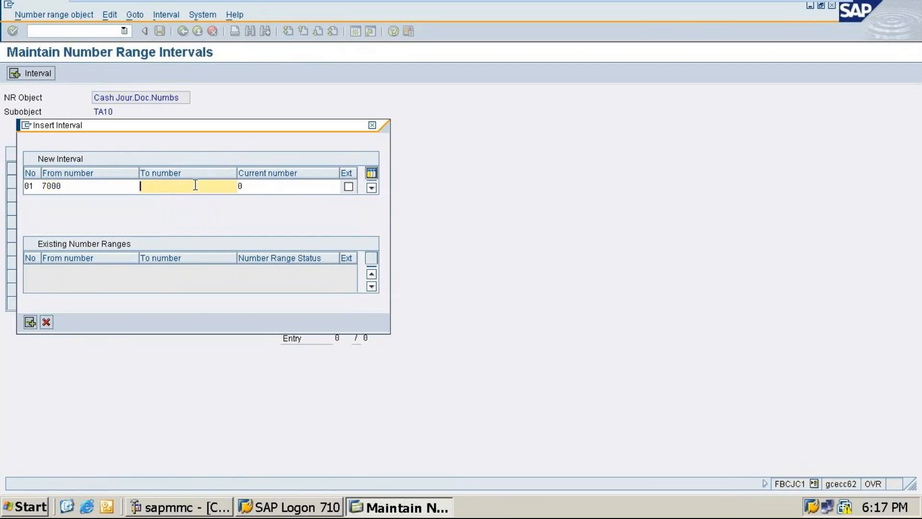
{"action": "type", "text": "7999"}
{"action": "left_click", "coordinate": [30, 322]}
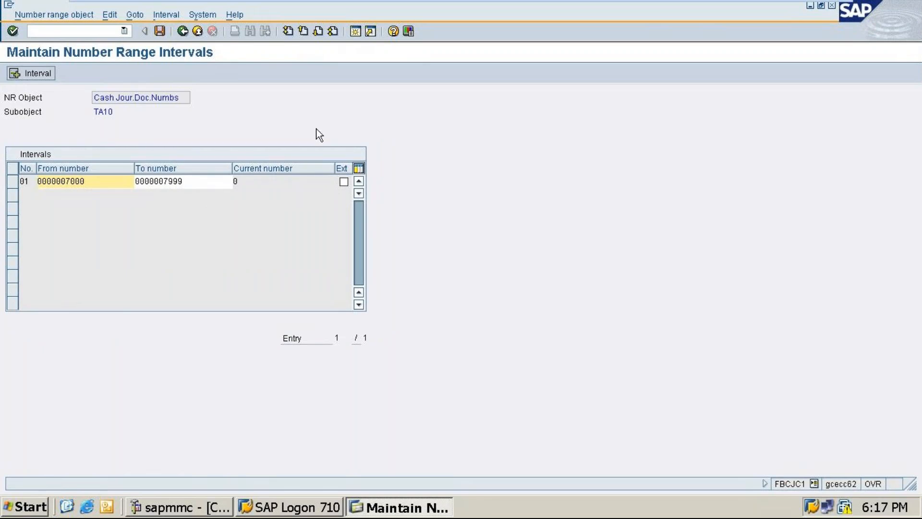
Save the new number range interval, dismiss the transport notice, and return to the implementation guide
{"action": "left_click", "coordinate": [160, 36]}
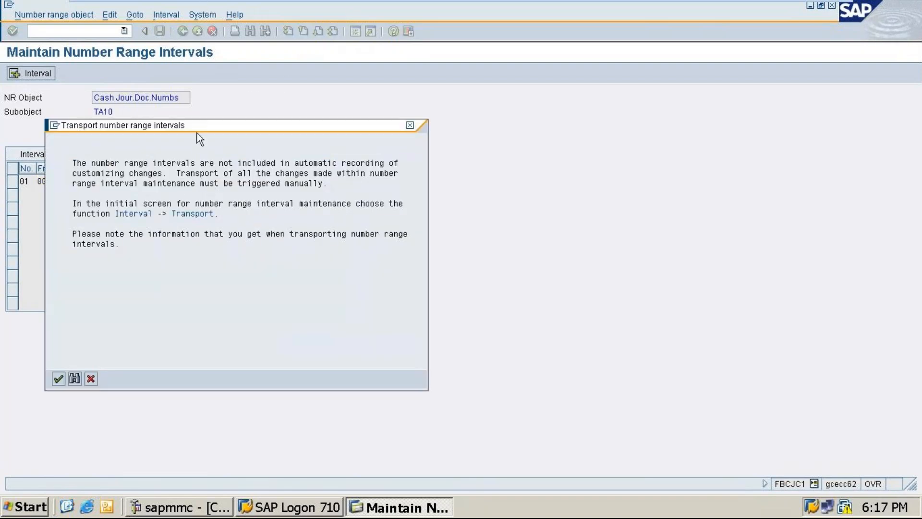
{"action": "left_click", "coordinate": [410, 126]}
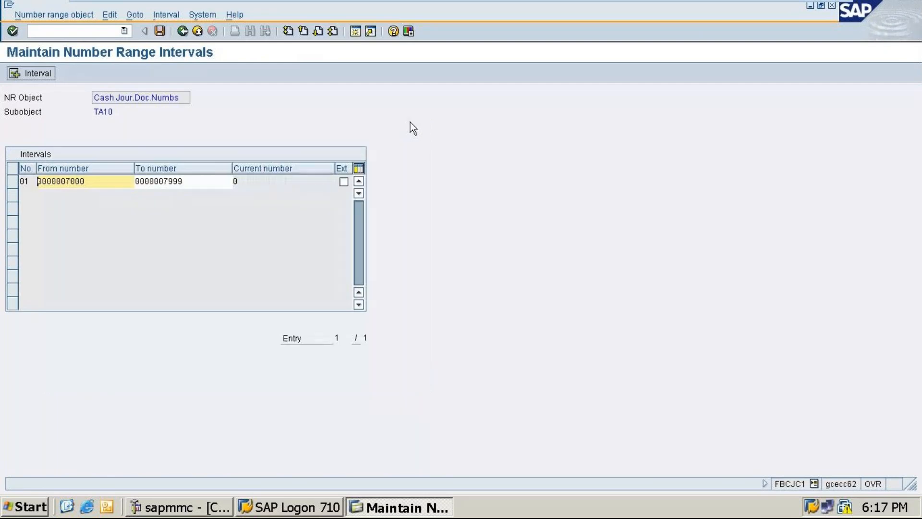
{"action": "left_click", "coordinate": [159, 31]}
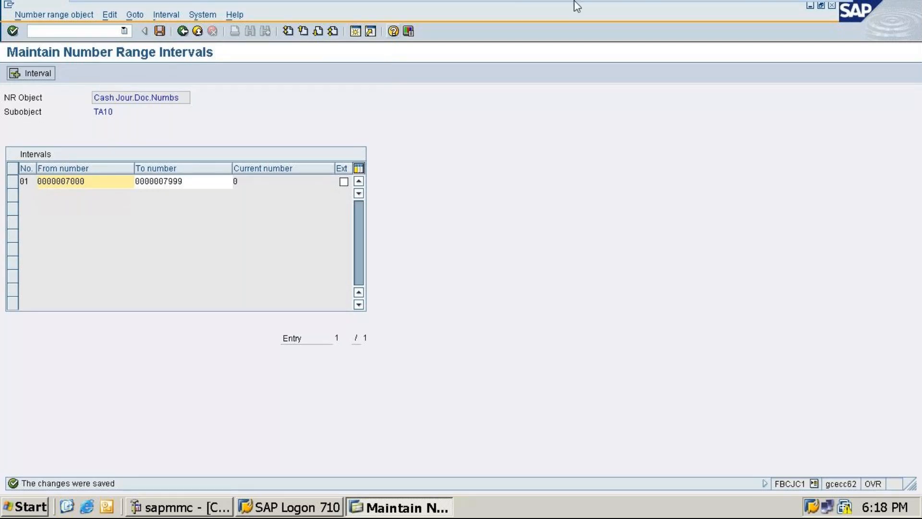
{"action": "left_click", "coordinate": [160, 32]}
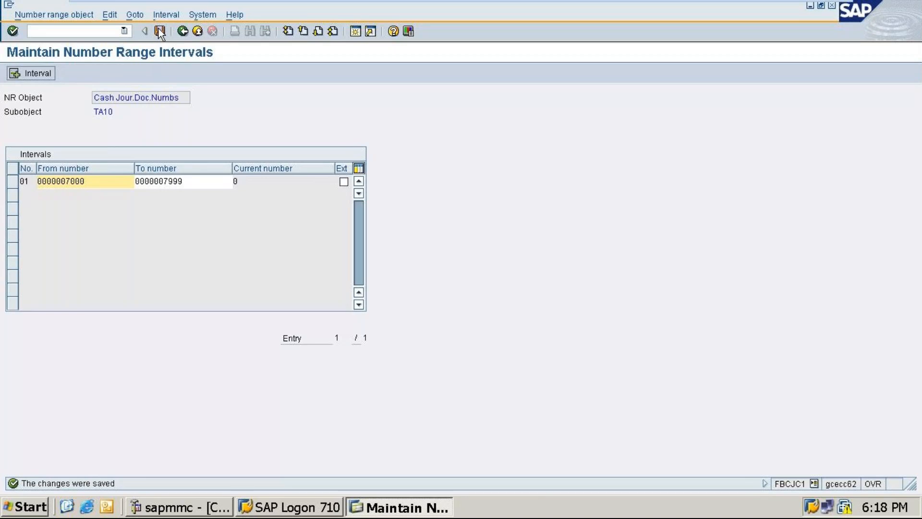
{"action": "left_click", "coordinate": [183, 32]}
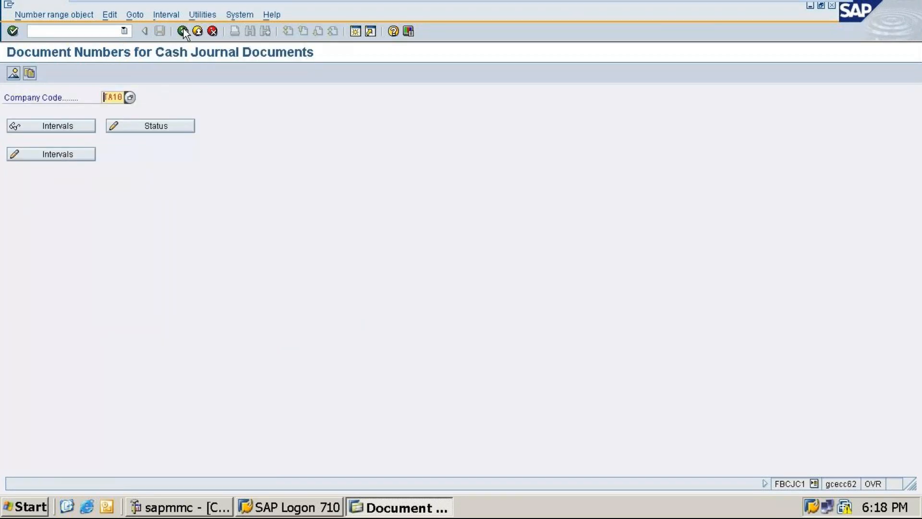
{"action": "left_click", "coordinate": [183, 31]}
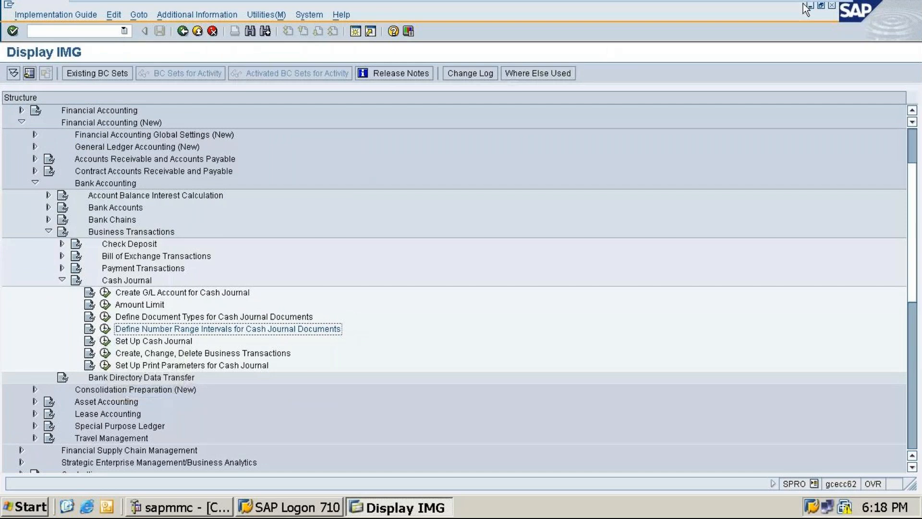
Read the Setup Cash Journal instructions in the Word document, and start Set Up Cash Journal in the SAP implementation guide
{"action": "mouse_move", "coordinate": [811, 6]}
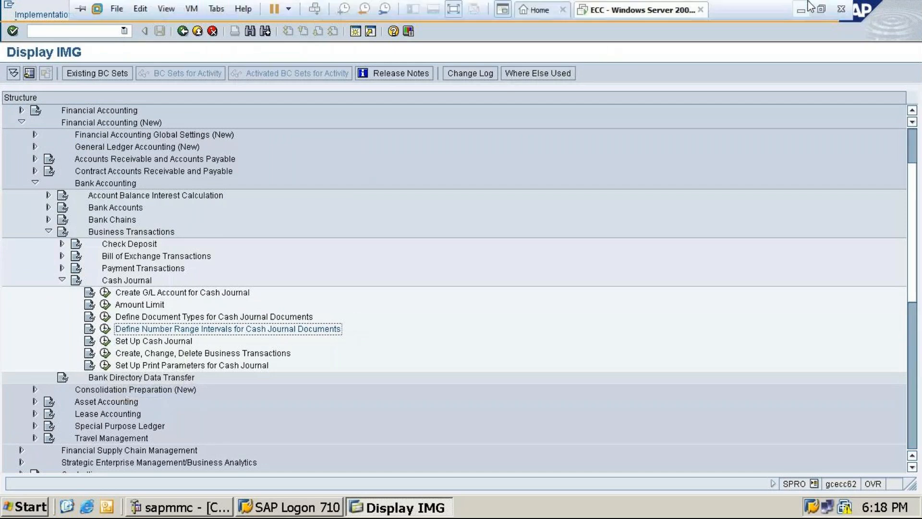
{"action": "left_click", "coordinate": [808, 7]}
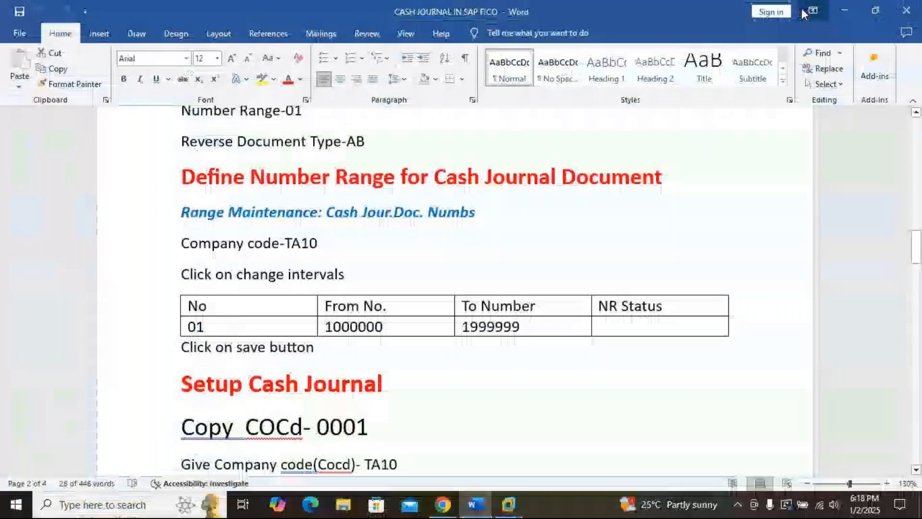
{"action": "left_click_drag", "start_coordinate": [919, 252], "coordinate": [919, 276]}
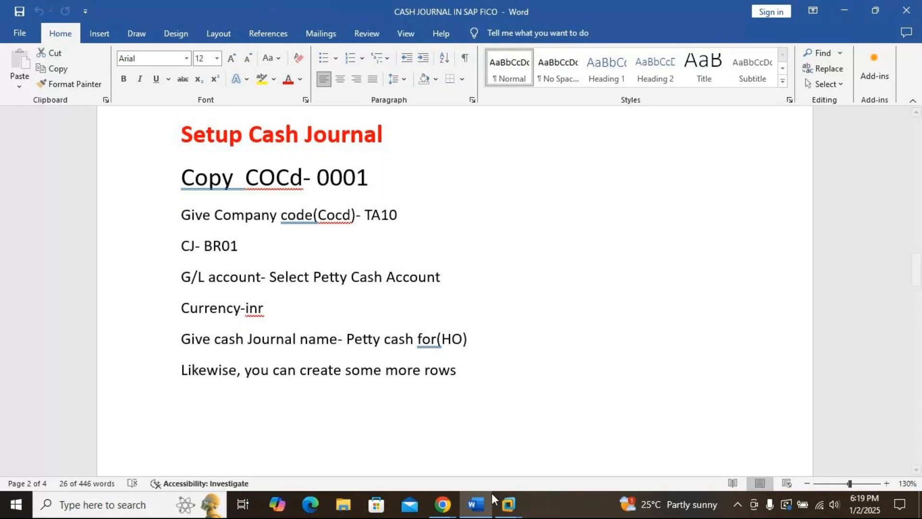
{"action": "mouse_move", "coordinate": [502, 507]}
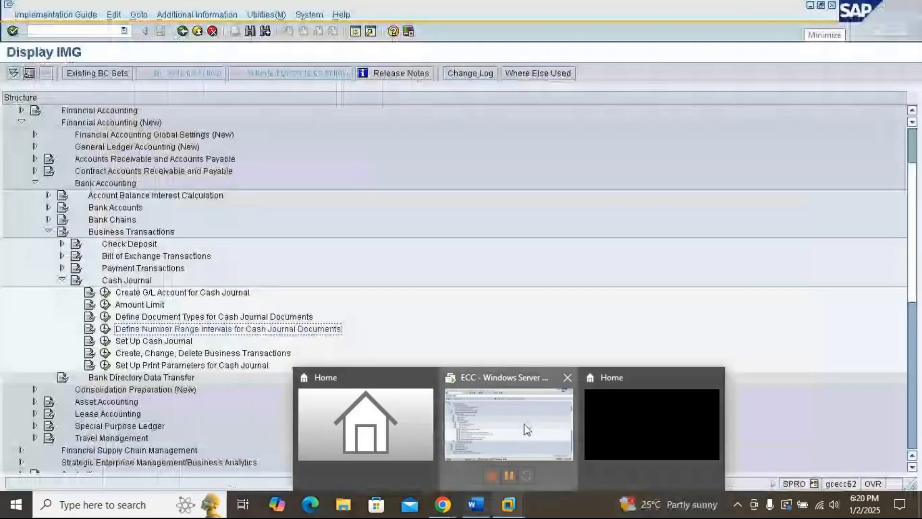
{"action": "left_click", "coordinate": [527, 429]}
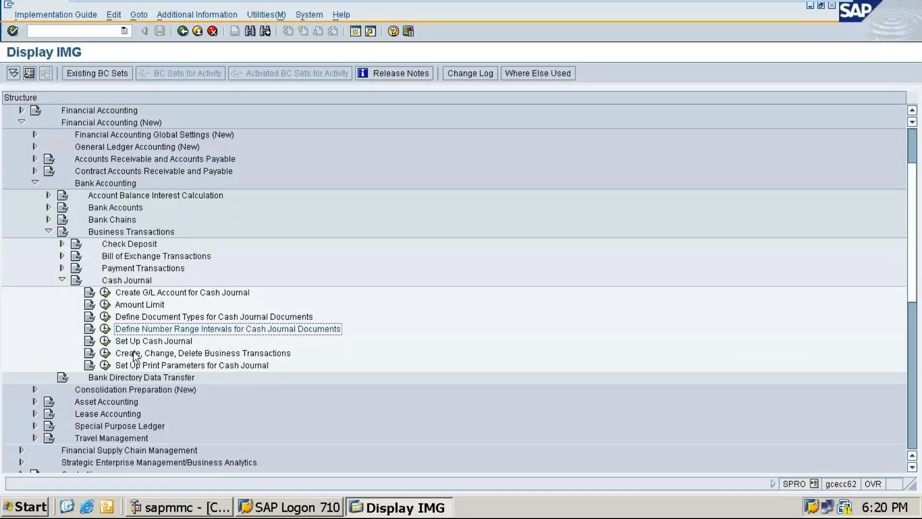
{"action": "left_click", "coordinate": [105, 341]}
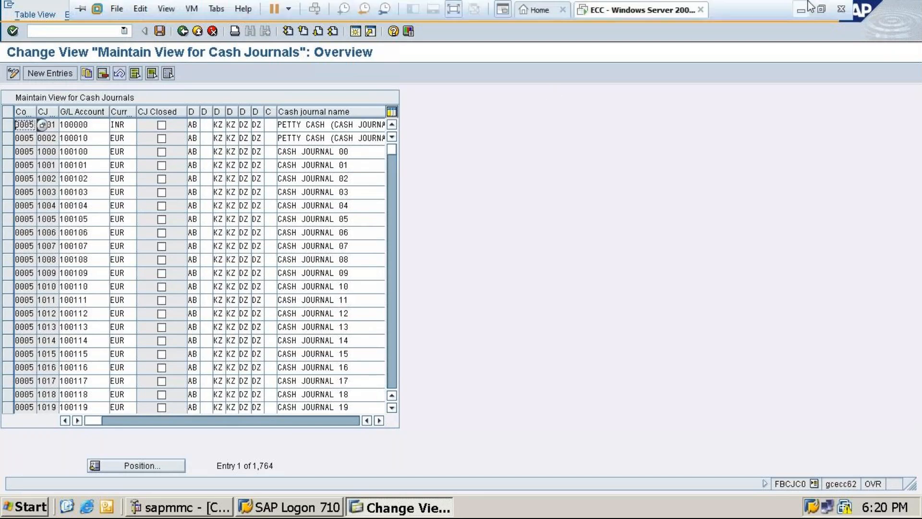
Look over the business transactions table further down the Word document, and switch back to the cash journals overview in SAP
{"action": "left_click", "coordinate": [801, 10]}
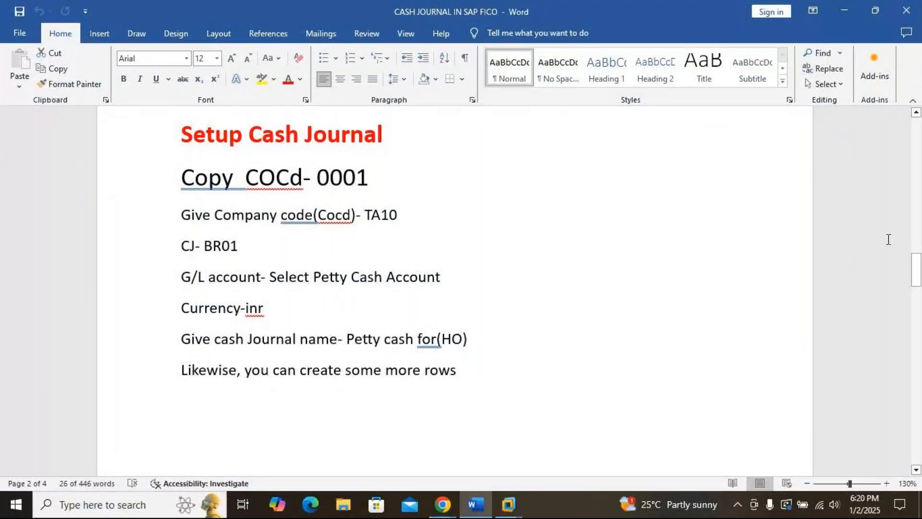
{"action": "left_click_drag", "start_coordinate": [919, 272], "coordinate": [919, 326]}
{"action": "mouse_move", "coordinate": [509, 505]}
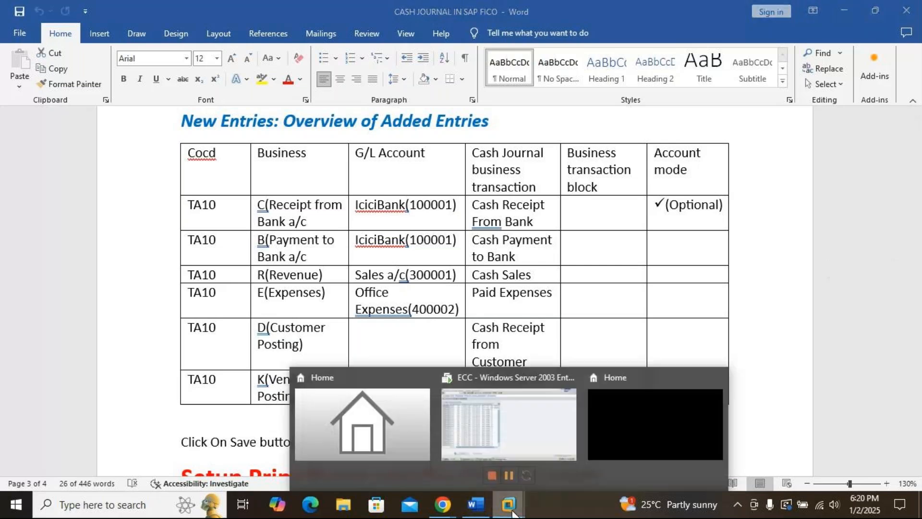
{"action": "left_click", "coordinate": [527, 459]}
{"action": "left_click", "coordinate": [527, 440]}
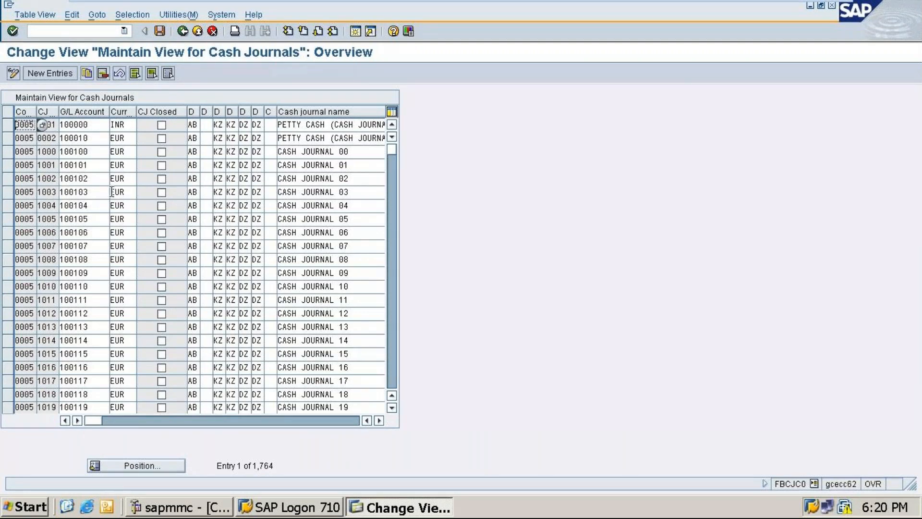
Switch to the GoTo Meeting window in Chrome to check on the participants, and return to the Word document
{"action": "key", "text": "ctrl+alt"}
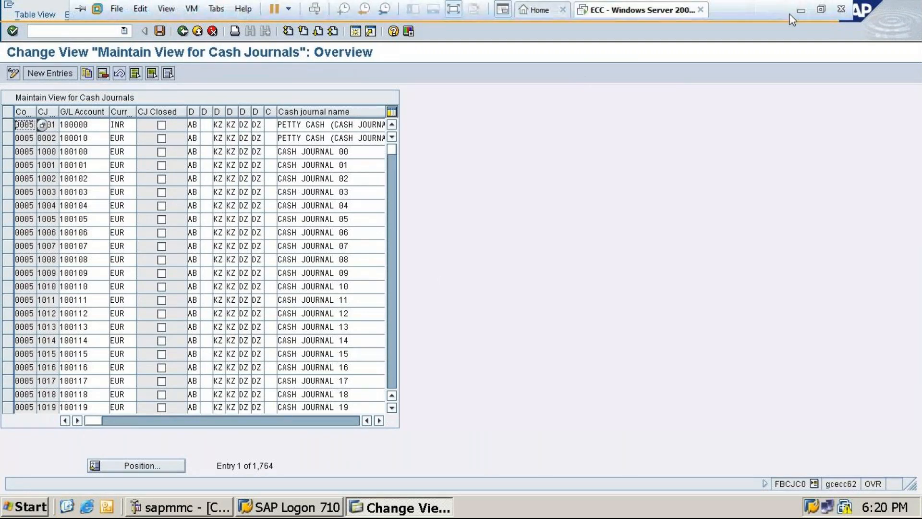
{"action": "left_click", "coordinate": [803, 11]}
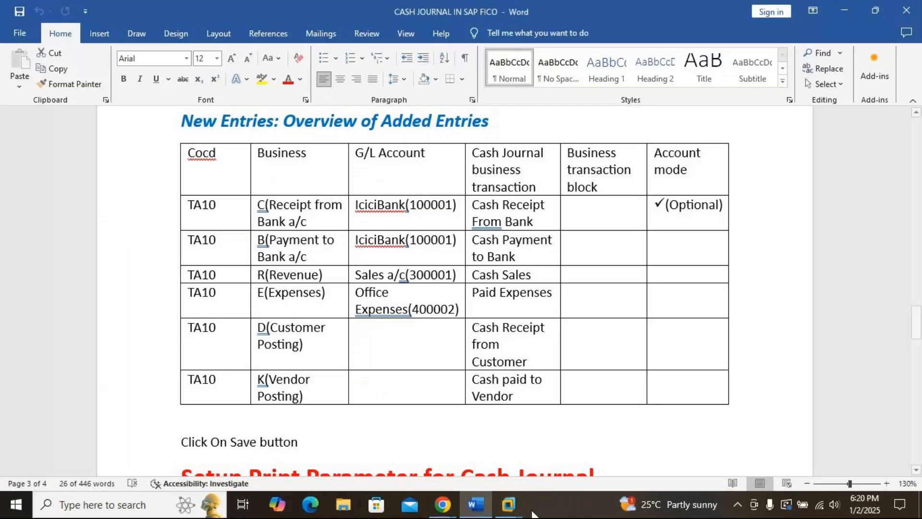
{"action": "left_click", "coordinate": [443, 504]}
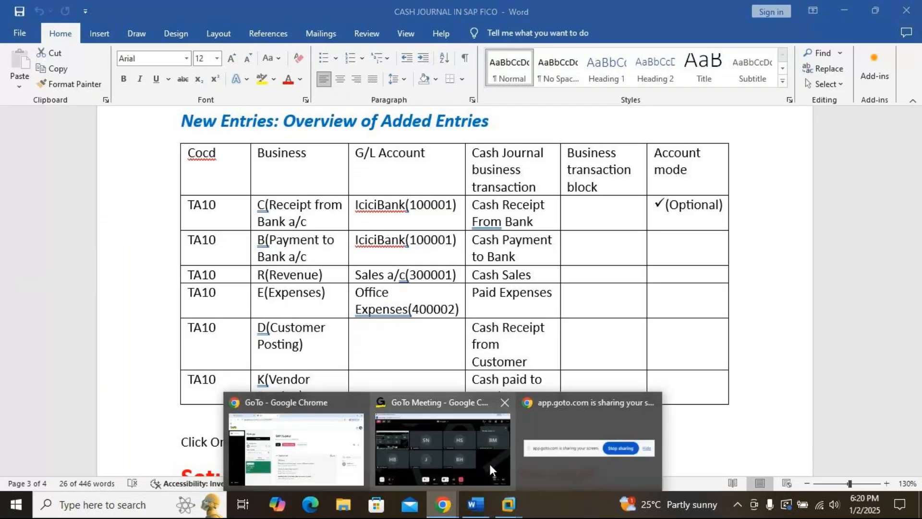
{"action": "left_click", "coordinate": [627, 445]}
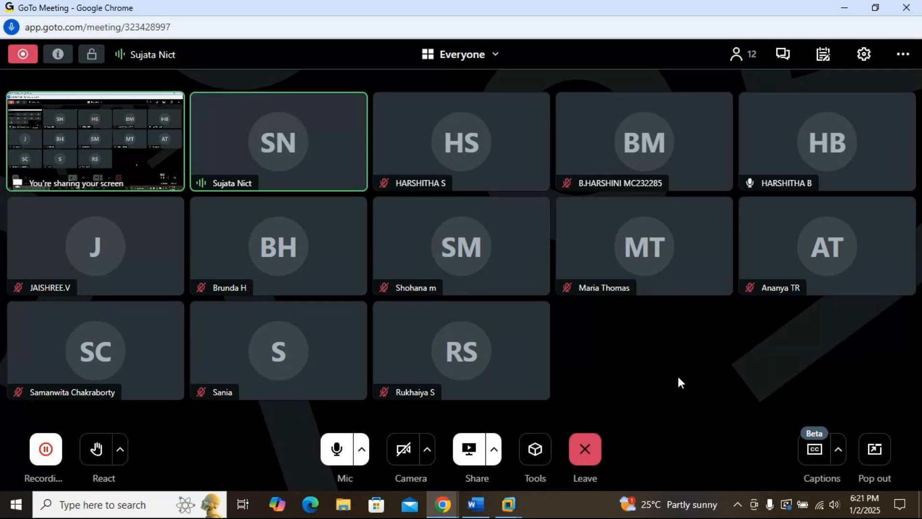
{"action": "left_click", "coordinate": [843, 7]}
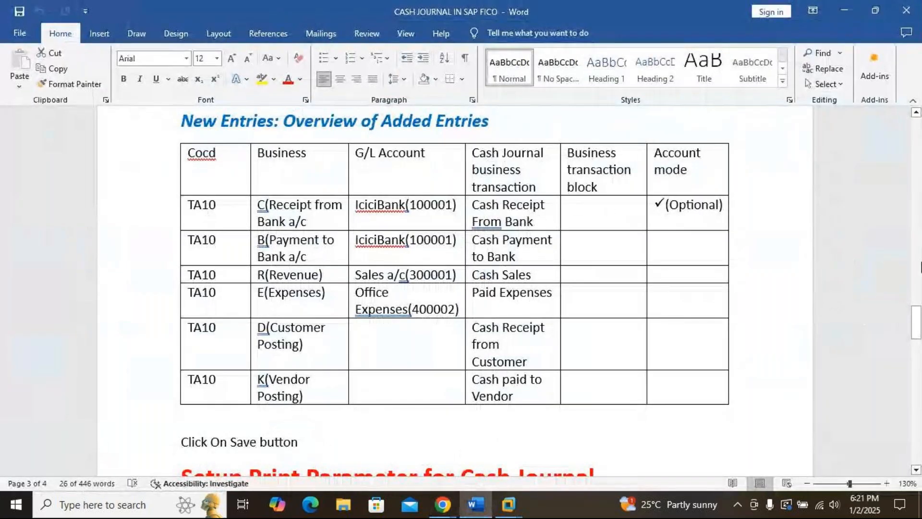
Go back to the Setup Cash Journal instructions in Word, and switch to the cash journals overview in SAP
{"action": "left_click_drag", "start_coordinate": [921, 332], "coordinate": [920, 280]}
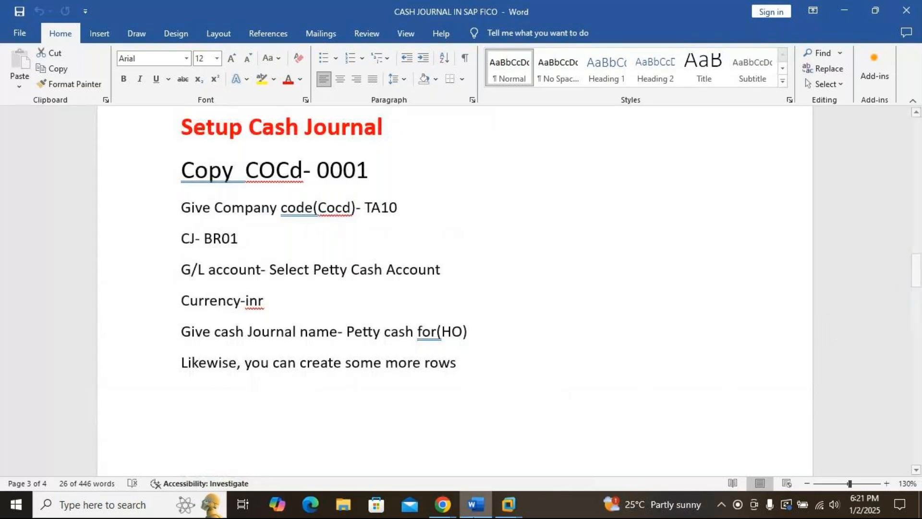
{"action": "left_click", "coordinate": [509, 504]}
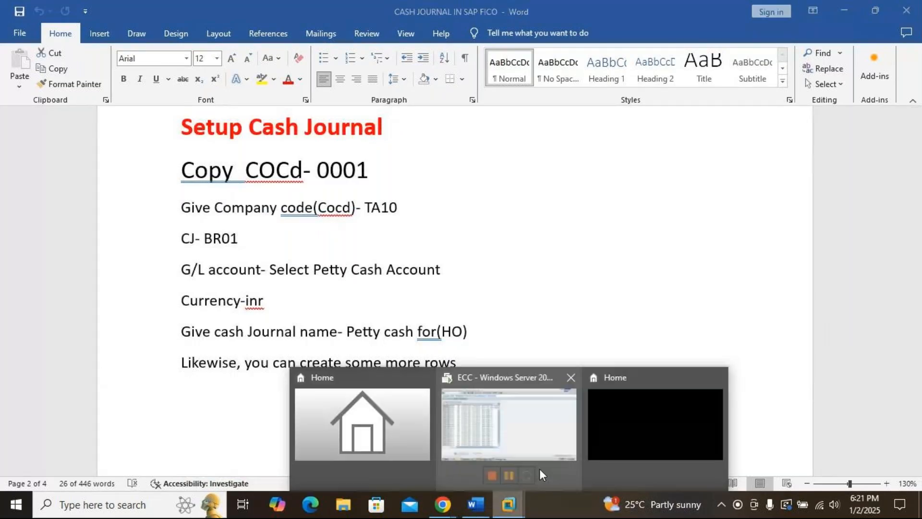
{"action": "left_click", "coordinate": [529, 435]}
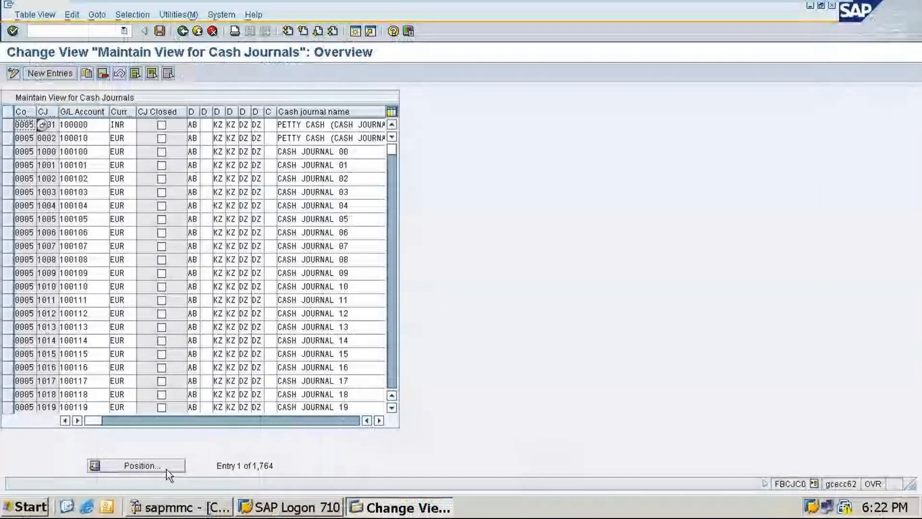
Position the cash journals list at company code 0001, and switch back to the Setup Cash Journal instructions in Word
{"action": "left_click", "coordinate": [139, 465]}
{"action": "type", "text": "0001"}
{"action": "left_click", "coordinate": [35, 224]}
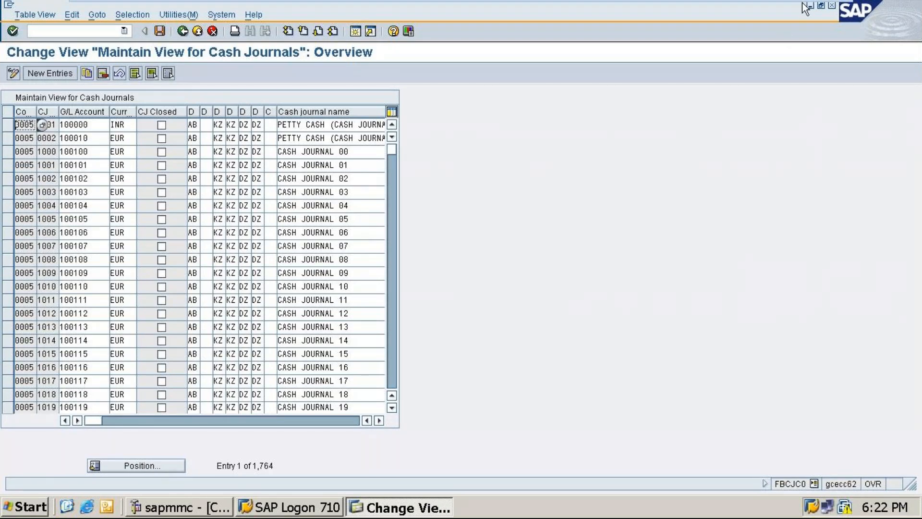
{"action": "mouse_move", "coordinate": [814, 5]}
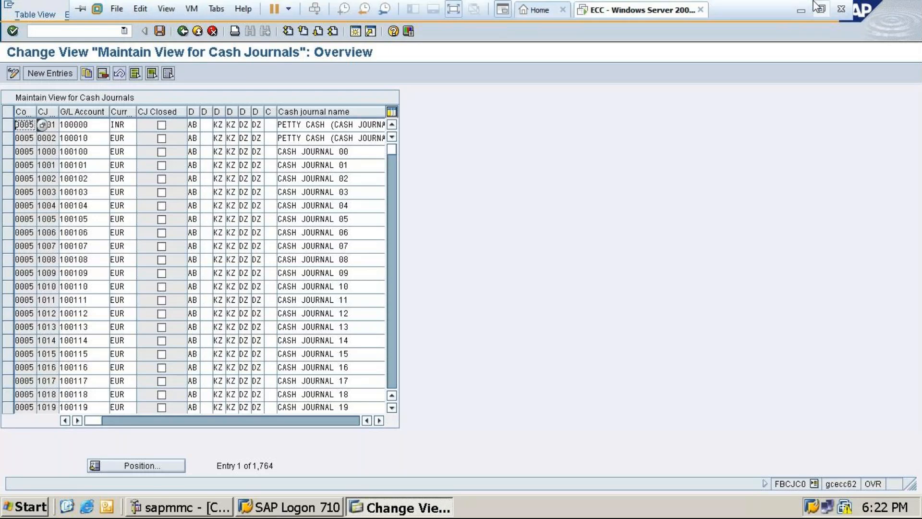
{"action": "left_click", "coordinate": [801, 10]}
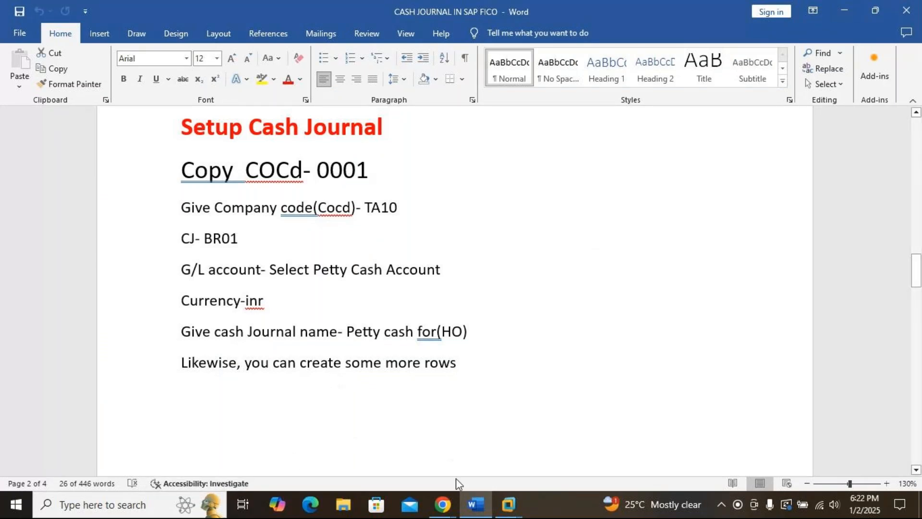
Review the business transactions table and the Setup Cash Journal instructions in Word, and switch to the cash journals overview in SAP
{"action": "mouse_move", "coordinate": [509, 504]}
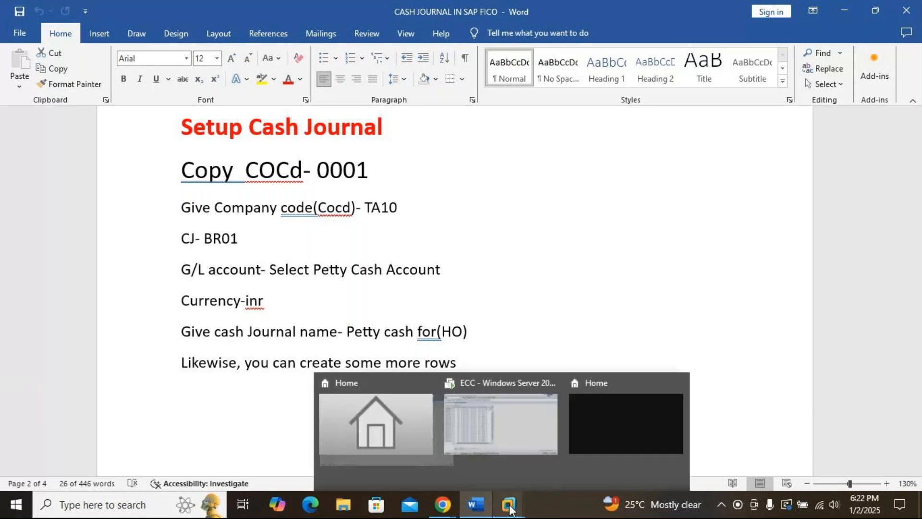
{"action": "mouse_move", "coordinate": [514, 461]}
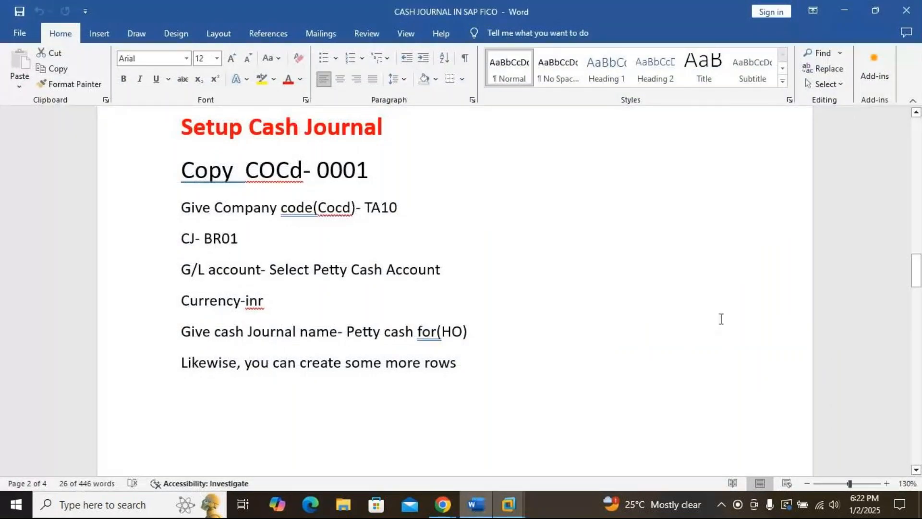
{"action": "left_click_drag", "start_coordinate": [918, 271], "coordinate": [918, 319]}
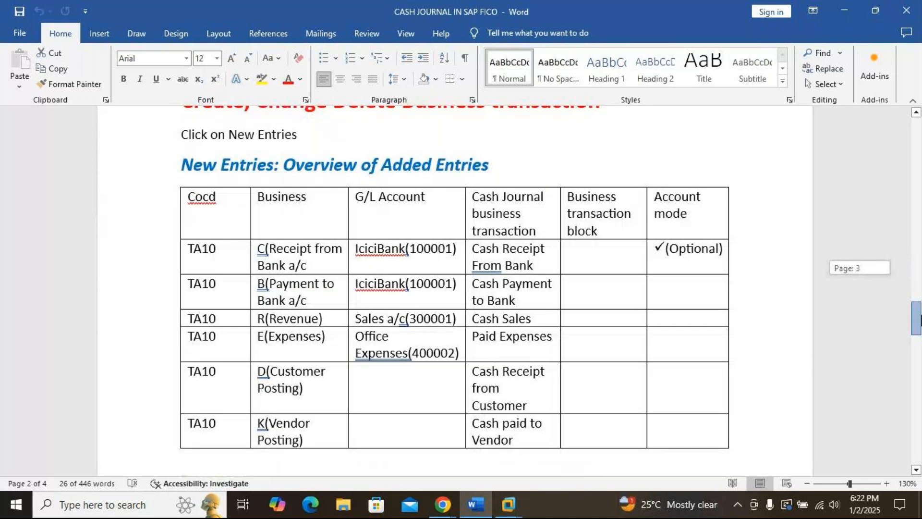
{"action": "left_click_drag", "start_coordinate": [919, 318], "coordinate": [918, 316]}
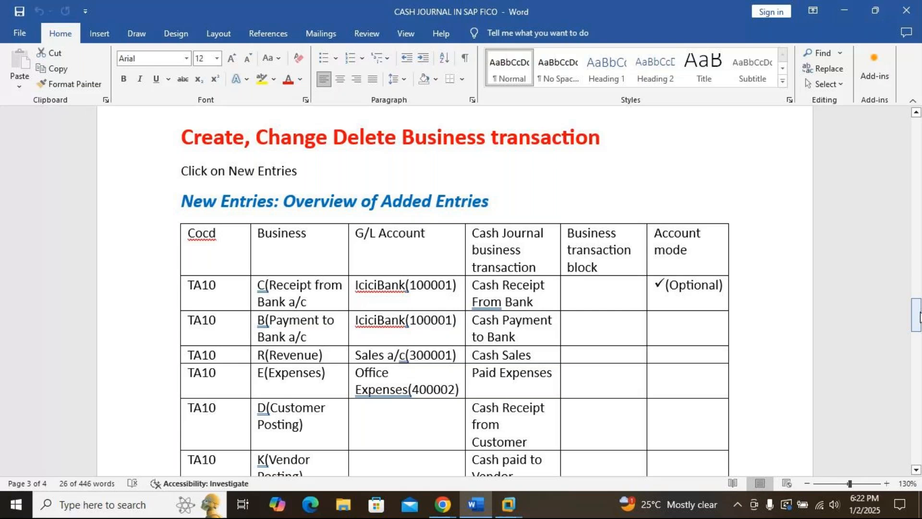
{"action": "left_click_drag", "start_coordinate": [918, 316], "coordinate": [920, 277]}
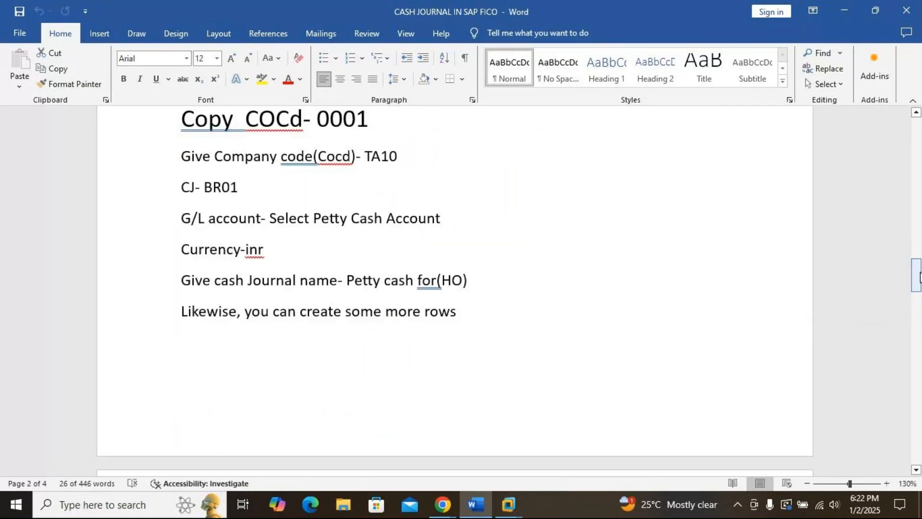
{"action": "left_click_drag", "start_coordinate": [920, 277], "coordinate": [918, 272]}
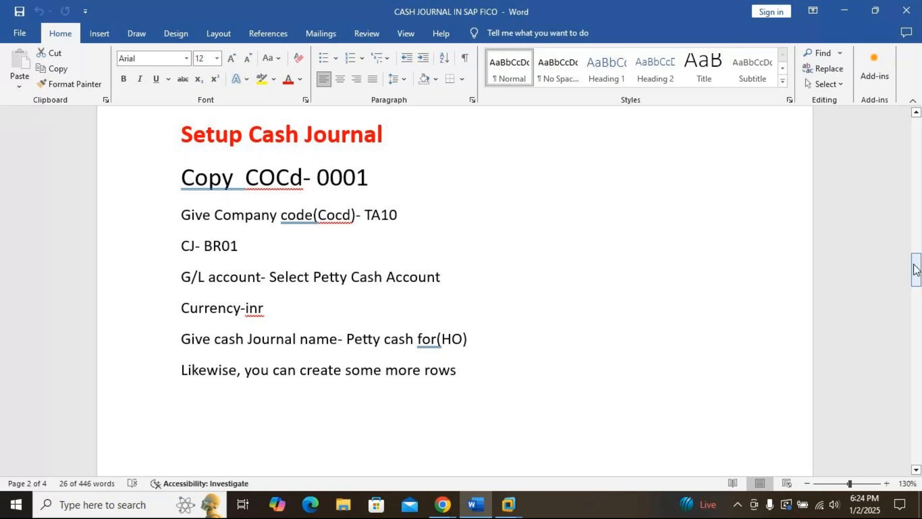
{"action": "mouse_move", "coordinate": [916, 268]}
{"action": "left_mouse_down"}
{"action": "mouse_move", "coordinate": [917, 313]}
{"action": "mouse_move", "coordinate": [916, 281]}
{"action": "left_mouse_up"}
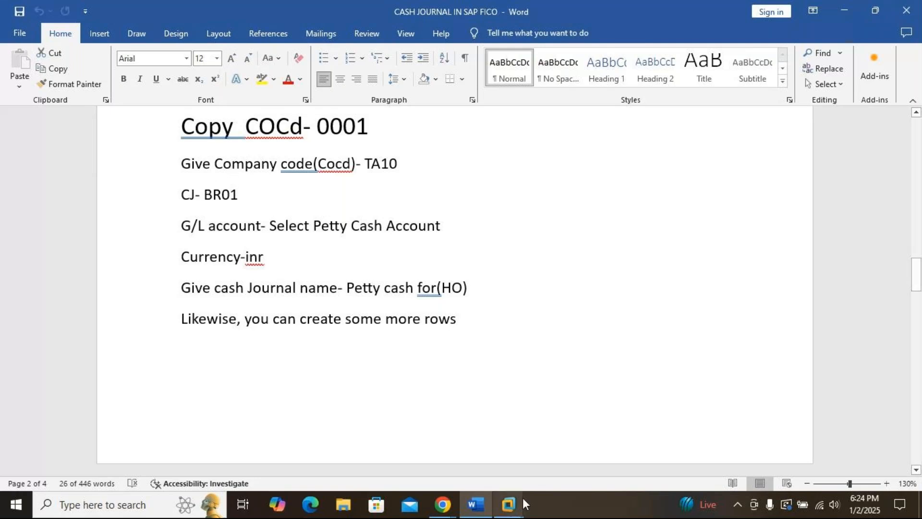
{"action": "left_click", "coordinate": [508, 510]}
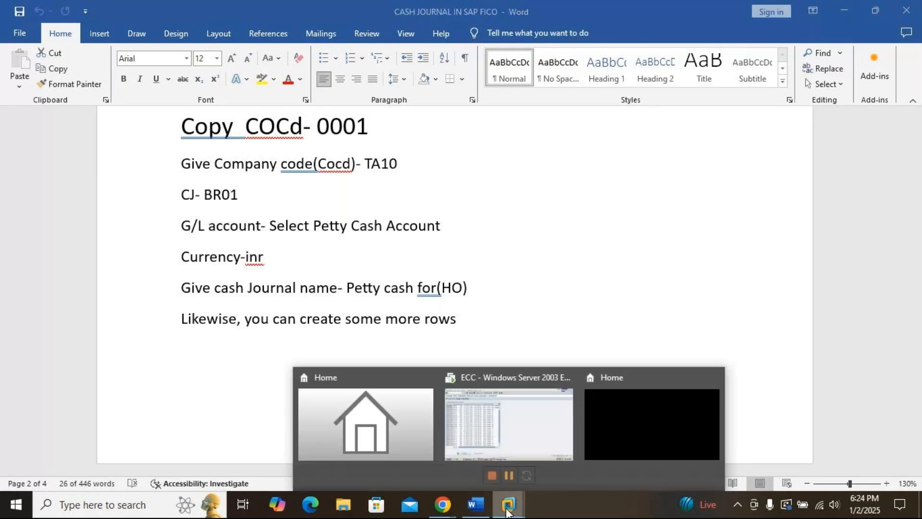
{"action": "left_click", "coordinate": [542, 438]}
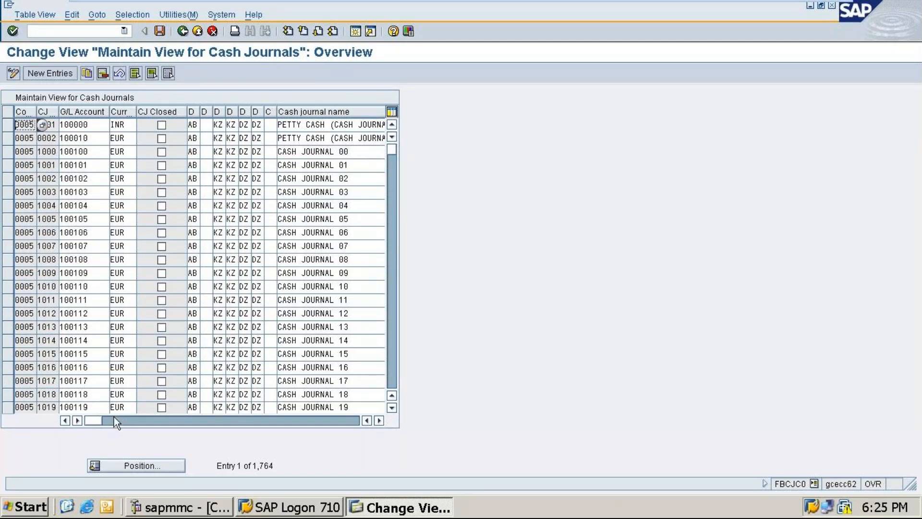
Position the cash journals list at company code RA10, and switch back to the Word document
{"action": "mouse_move", "coordinate": [92, 420]}
{"action": "left_mouse_down"}
{"action": "mouse_move", "coordinate": [168, 419]}
{"action": "mouse_move", "coordinate": [97, 425]}
{"action": "left_mouse_up"}
{"action": "left_click", "coordinate": [150, 472]}
{"action": "type", "text": "0"}
{"action": "key", "text": "BackSpace"}
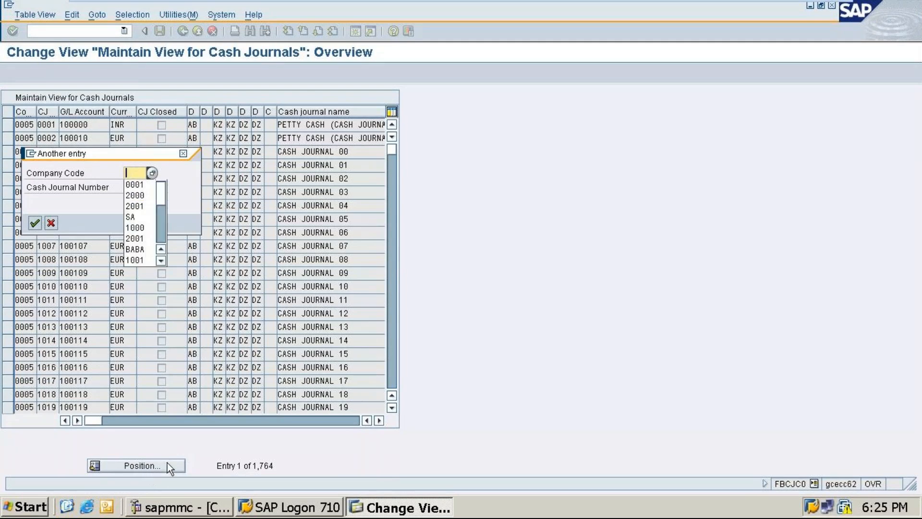
{"action": "type", "text": "r"}
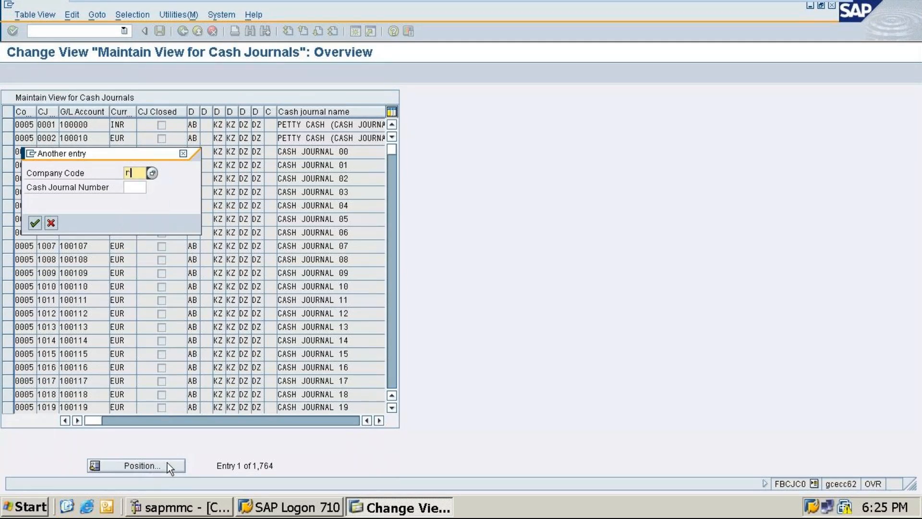
{"action": "type", "text": "a10"}
{"action": "left_click", "coordinate": [34, 222]}
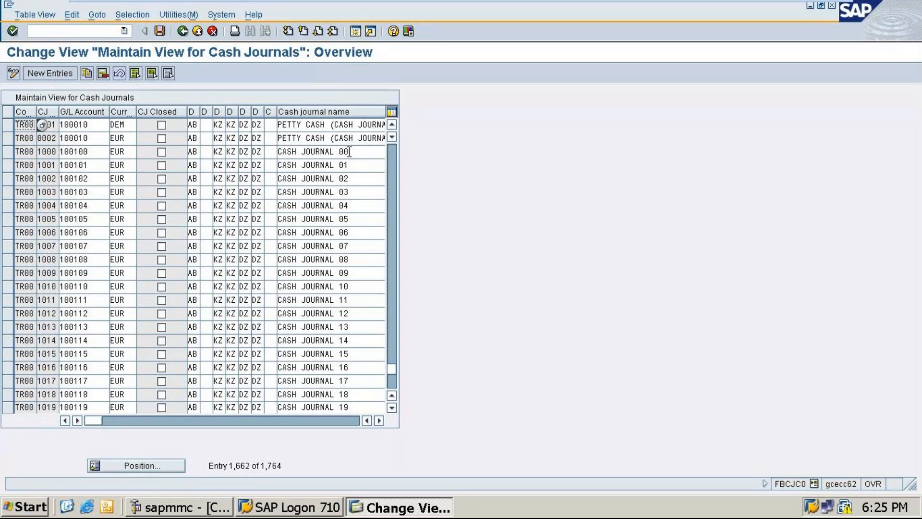
{"action": "left_click", "coordinate": [802, 7]}
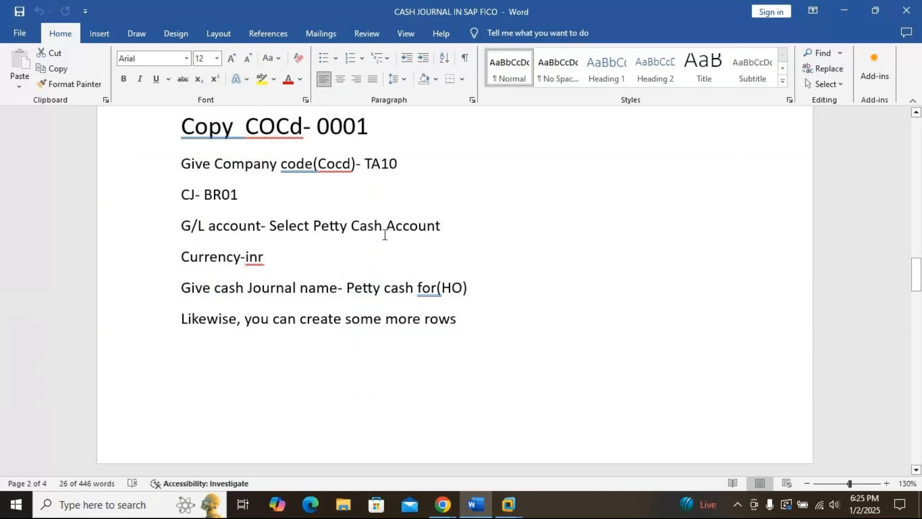
Read through the business transactions, number range and Setup Cash Journal sections in Word, and return to the cash journals overview in SAP
{"action": "mouse_move", "coordinate": [916, 276]}
{"action": "left_mouse_down"}
{"action": "mouse_move", "coordinate": [914, 242]}
{"action": "mouse_move", "coordinate": [918, 262]}
{"action": "left_mouse_up"}
{"action": "left_click_drag", "start_coordinate": [917, 263], "coordinate": [920, 321]}
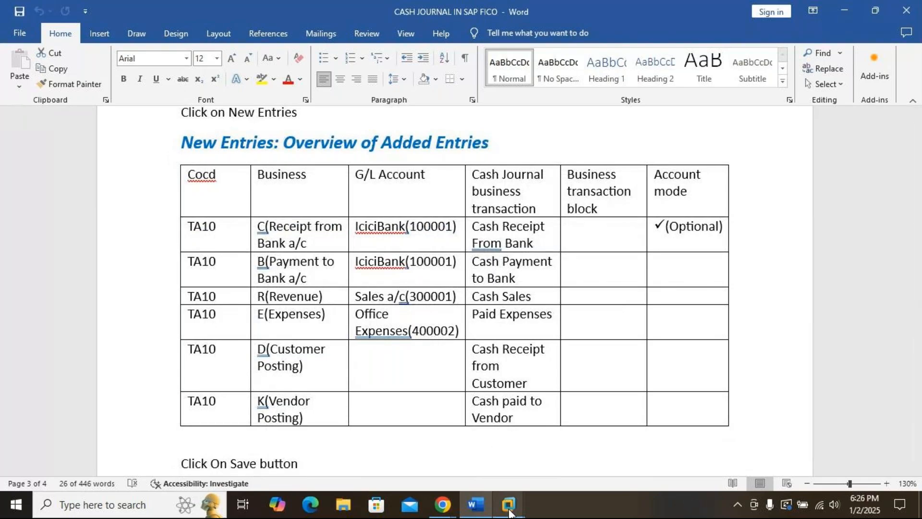
{"action": "mouse_move", "coordinate": [509, 513]}
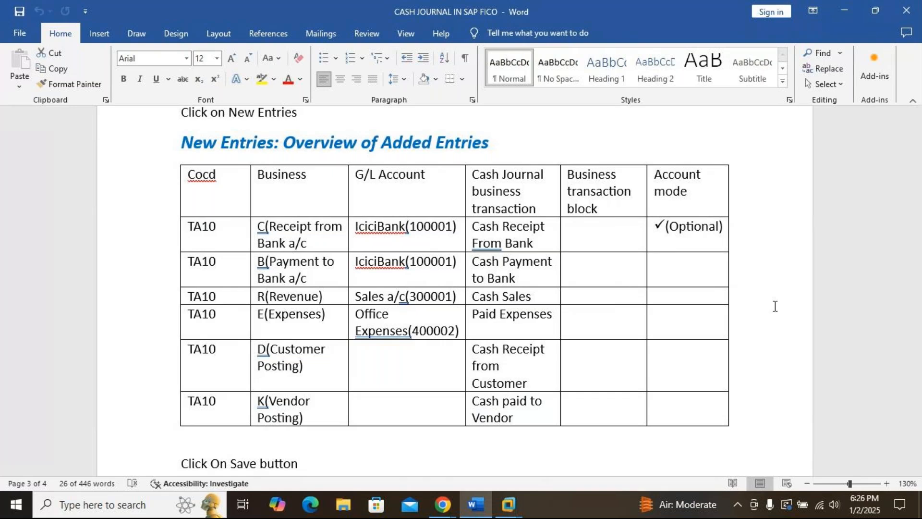
{"action": "left_click_drag", "start_coordinate": [918, 317], "coordinate": [919, 240]}
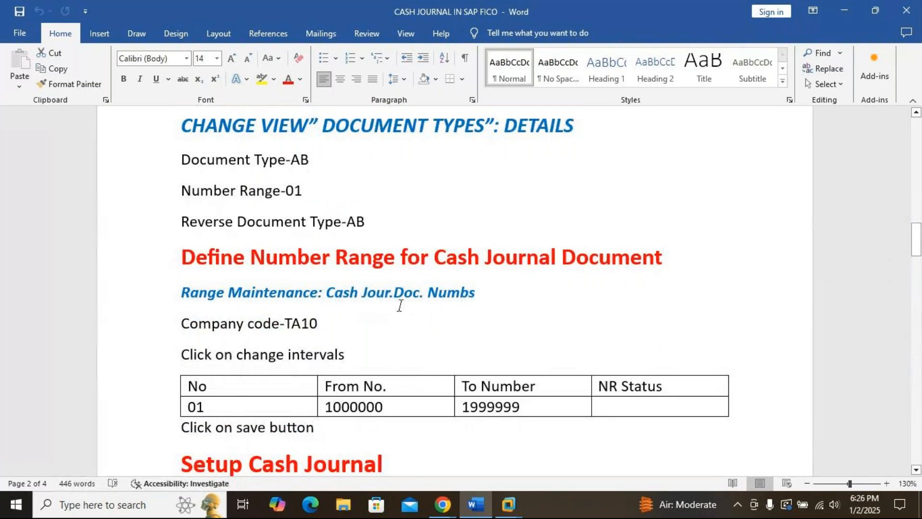
{"action": "left_click_drag", "start_coordinate": [916, 235], "coordinate": [918, 264]}
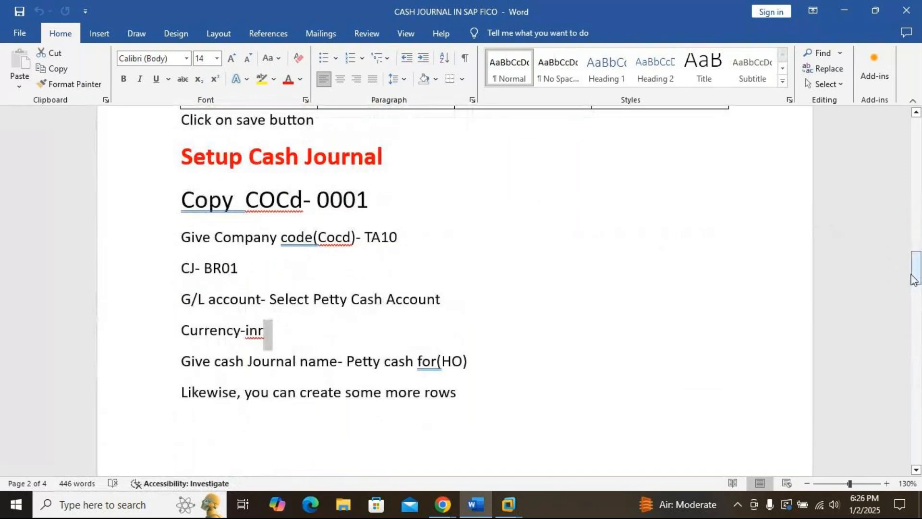
{"action": "scroll", "coordinate": [916, 279], "scroll_direction": "down", "scroll_amount": 2}
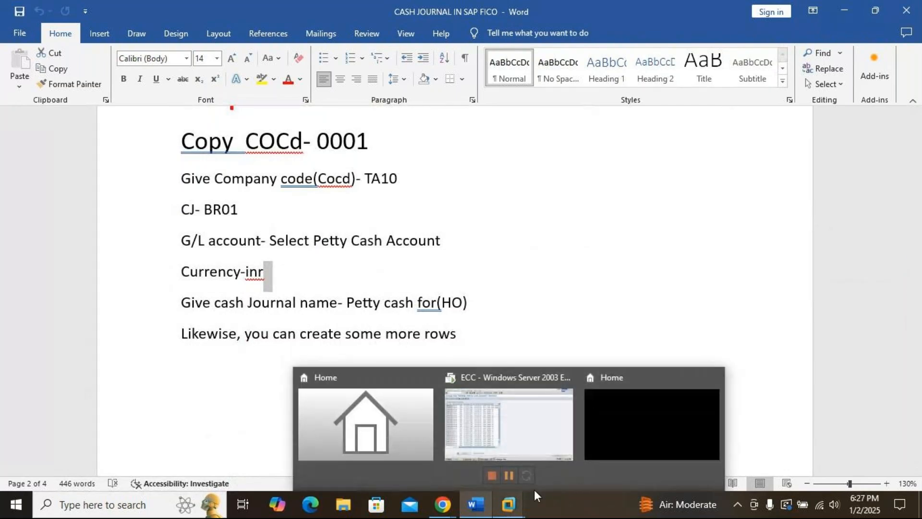
{"action": "mouse_move", "coordinate": [512, 427]}
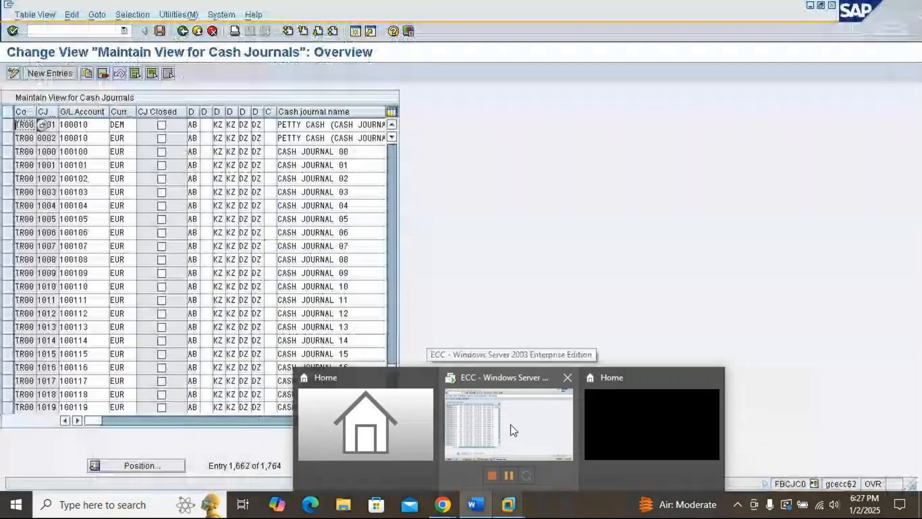
{"action": "left_click", "coordinate": [511, 424]}
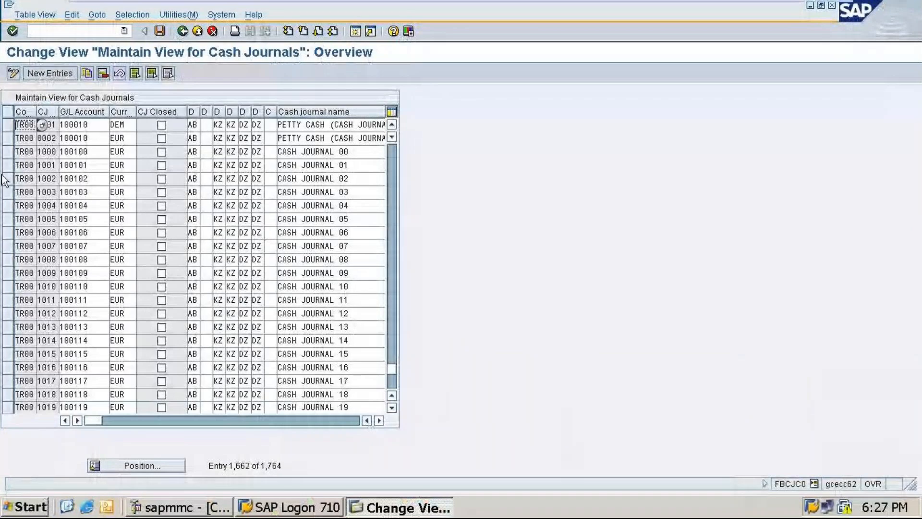
{"action": "left_click", "coordinate": [8, 126]}
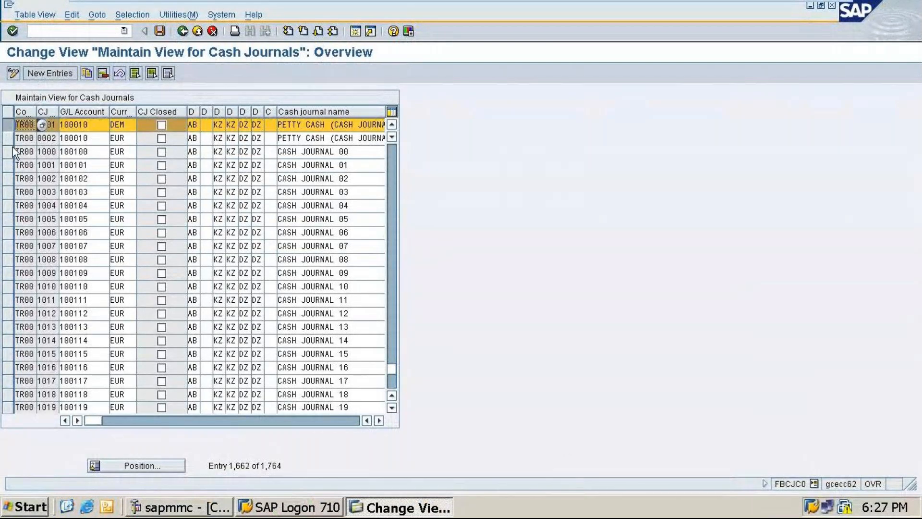
{"action": "left_click", "coordinate": [8, 140]}
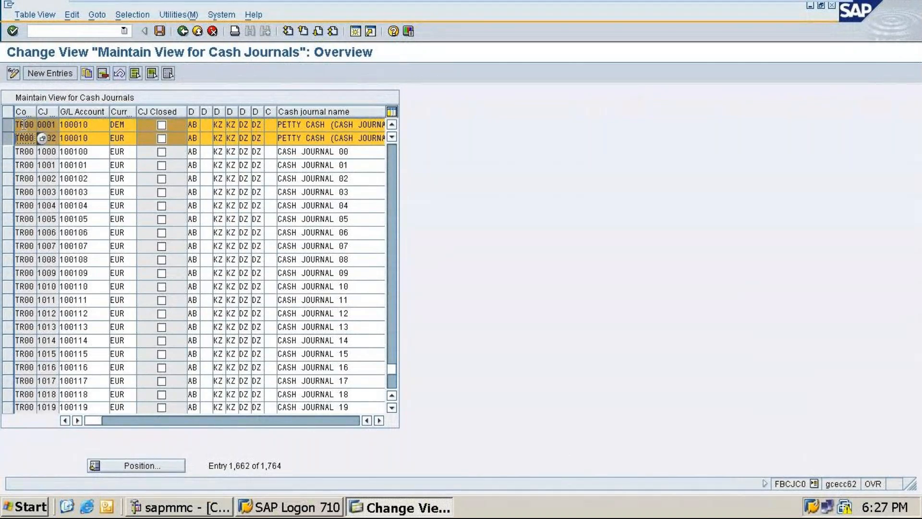
{"action": "left_click", "coordinate": [8, 138]}
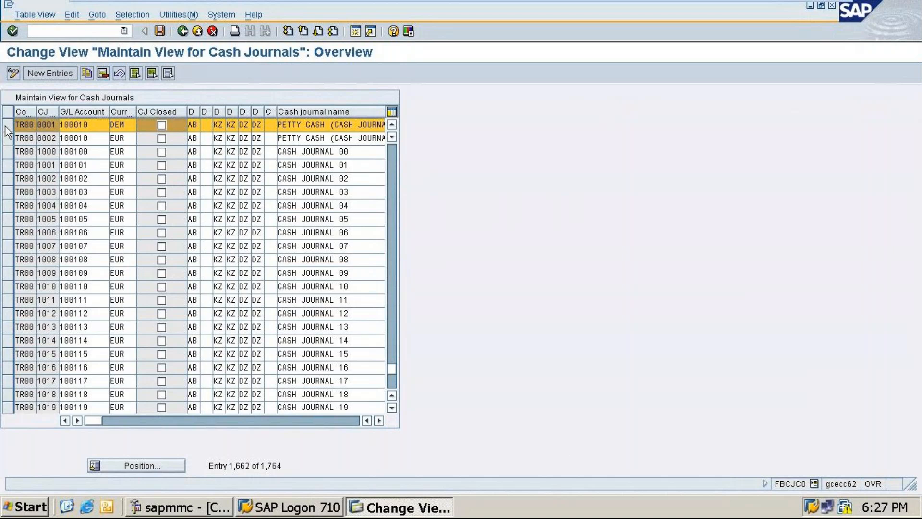
{"action": "left_click", "coordinate": [6, 126]}
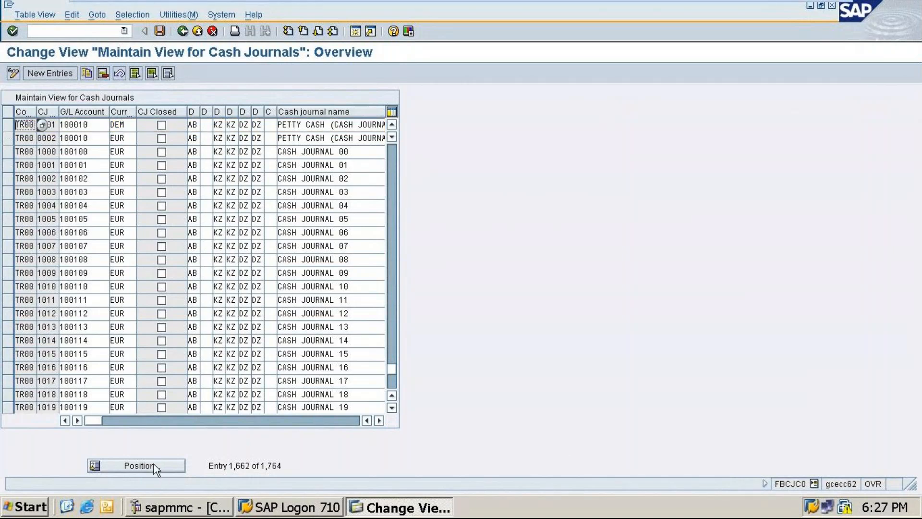
Position the cash journals list at company code 0001, and switch back to the Word document
{"action": "left_click", "coordinate": [136, 466]}
{"action": "type", "text": "0001"}
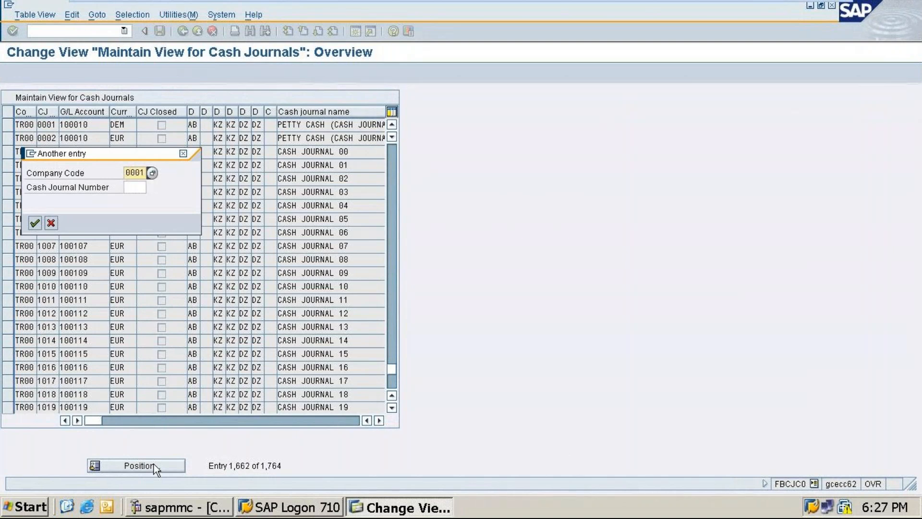
{"action": "left_click", "coordinate": [34, 223]}
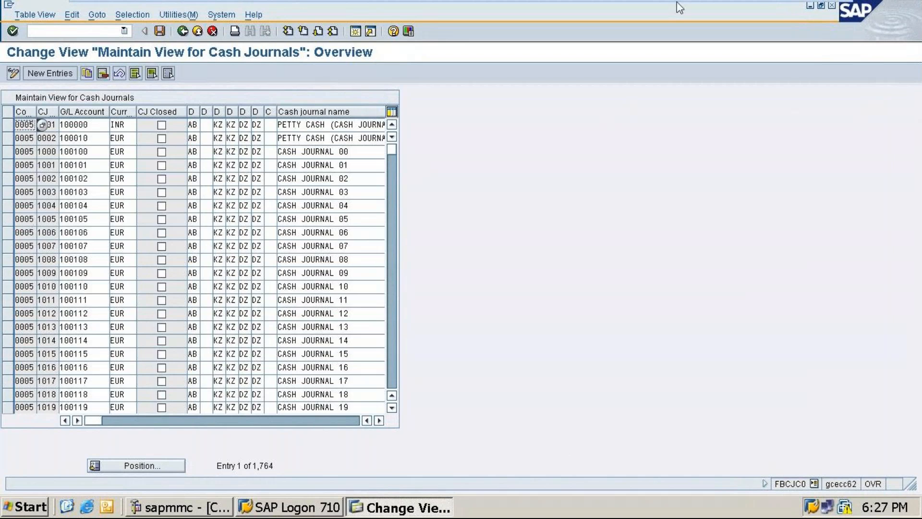
{"action": "left_click", "coordinate": [811, 8]}
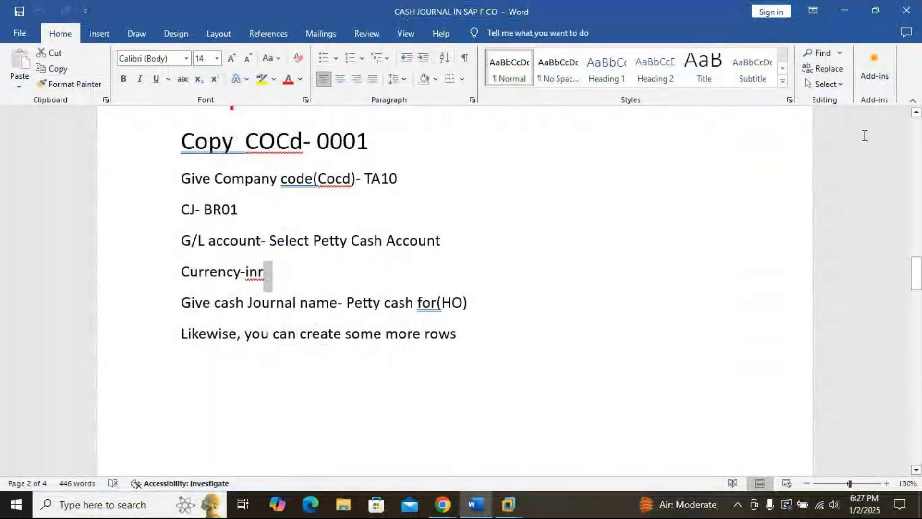
Recheck the number range section and the Setup Cash Journal instructions in Word, and switch back to SAP
{"action": "left_click_drag", "start_coordinate": [917, 288], "coordinate": [919, 255]}
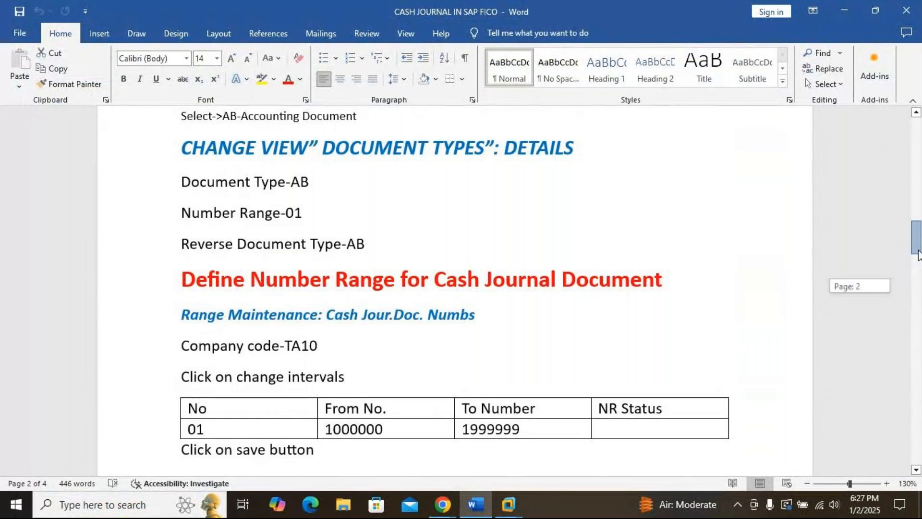
{"action": "left_click_drag", "start_coordinate": [918, 254], "coordinate": [920, 288]}
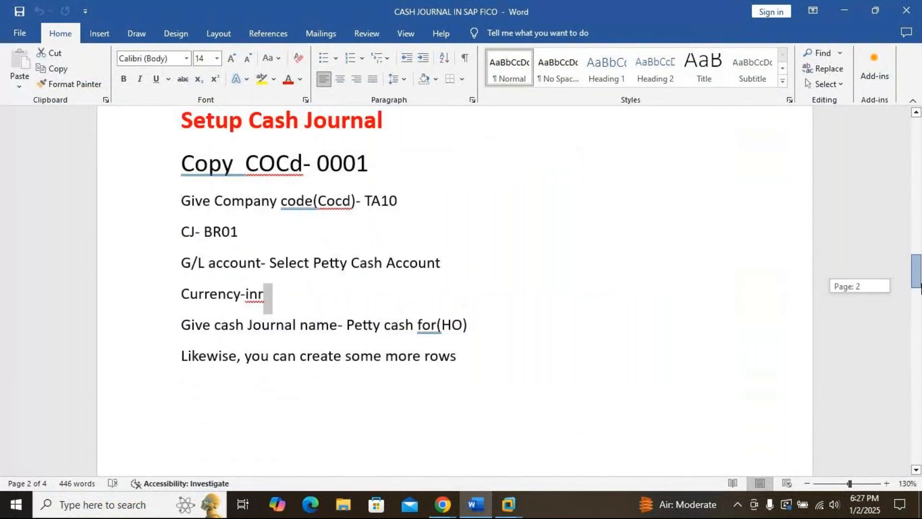
{"action": "left_click_drag", "start_coordinate": [921, 288], "coordinate": [921, 288]}
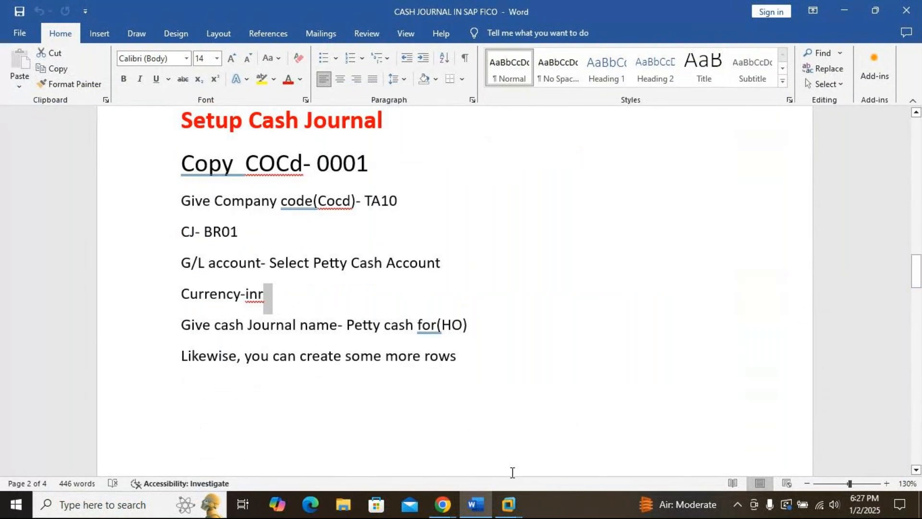
{"action": "mouse_move", "coordinate": [509, 507]}
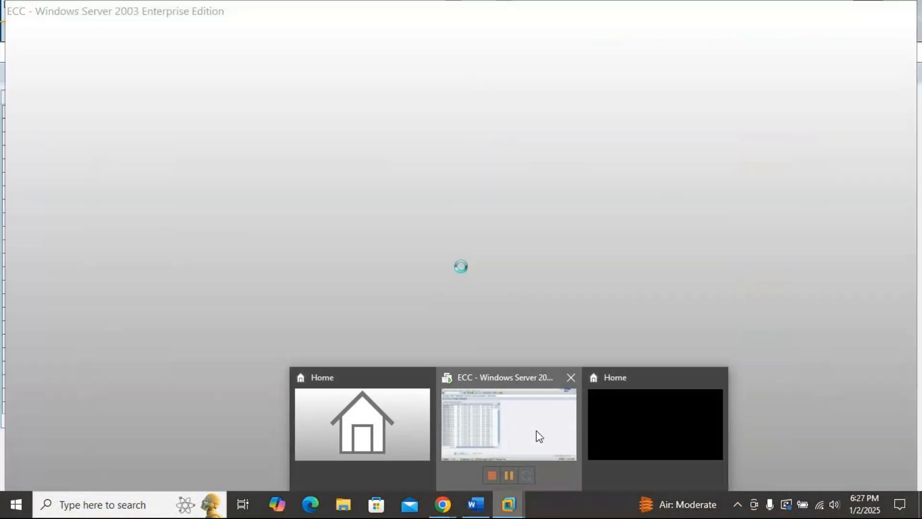
{"action": "left_click", "coordinate": [538, 436]}
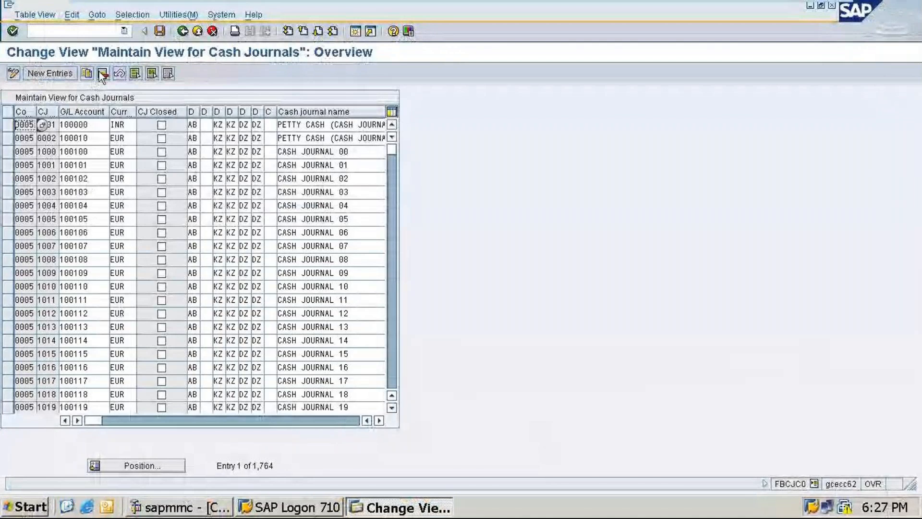
Select the first five cash journals of company code 0005, from 0001 to 1002, and start copying them
{"action": "left_click", "coordinate": [6, 126]}
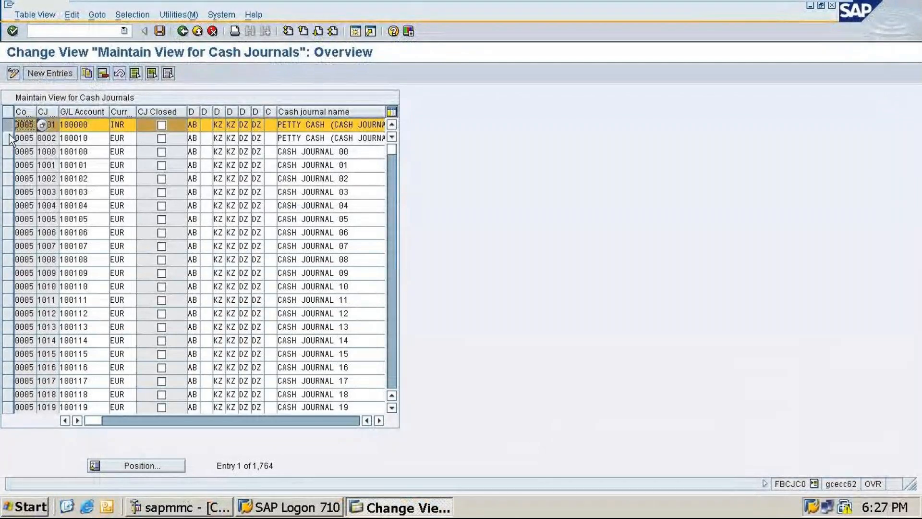
{"action": "left_click", "coordinate": [7, 139]}
{"action": "left_click", "coordinate": [7, 152]}
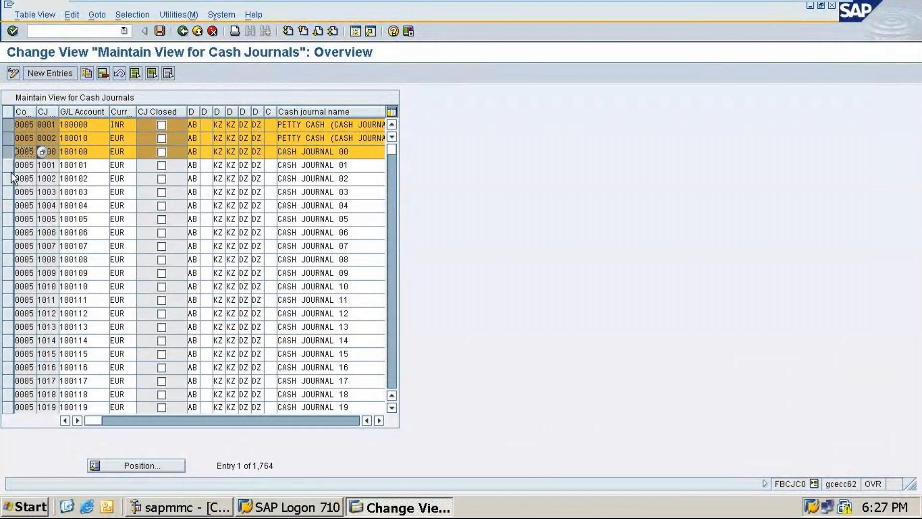
{"action": "left_click", "coordinate": [9, 166]}
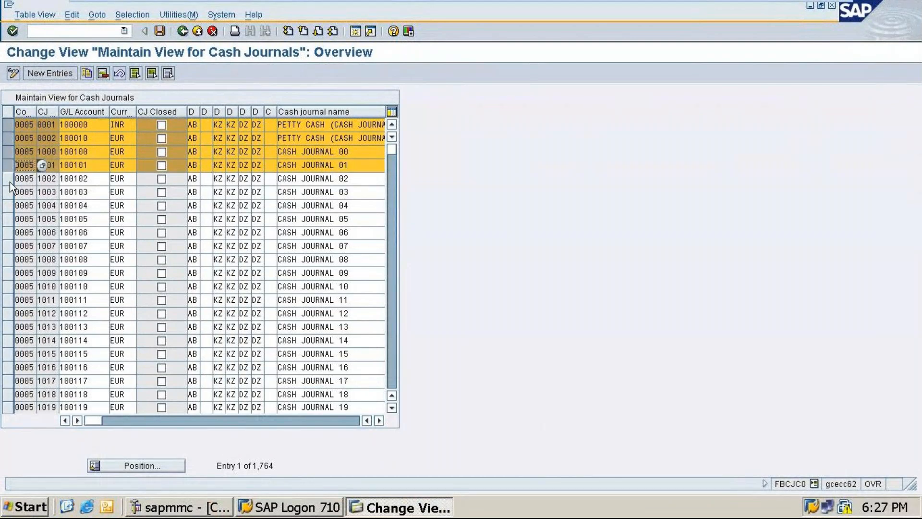
{"action": "left_click", "coordinate": [9, 179]}
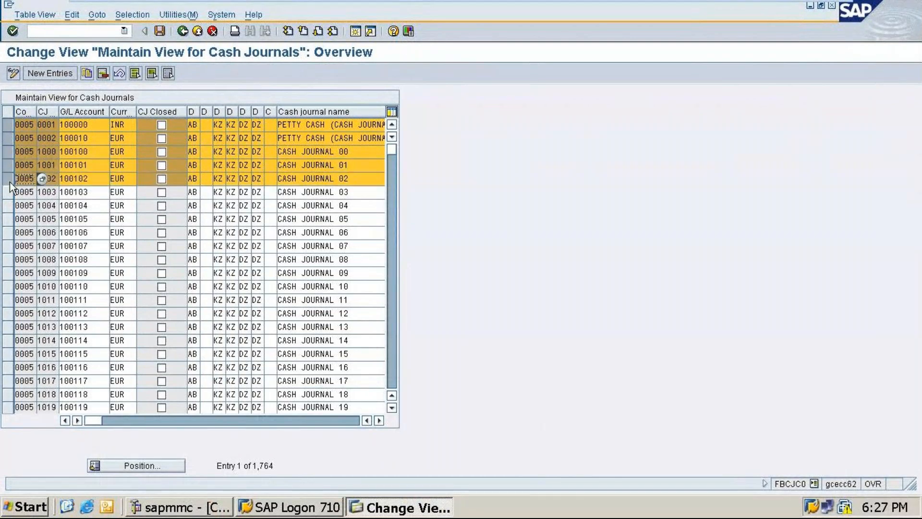
{"action": "left_click", "coordinate": [86, 73]}
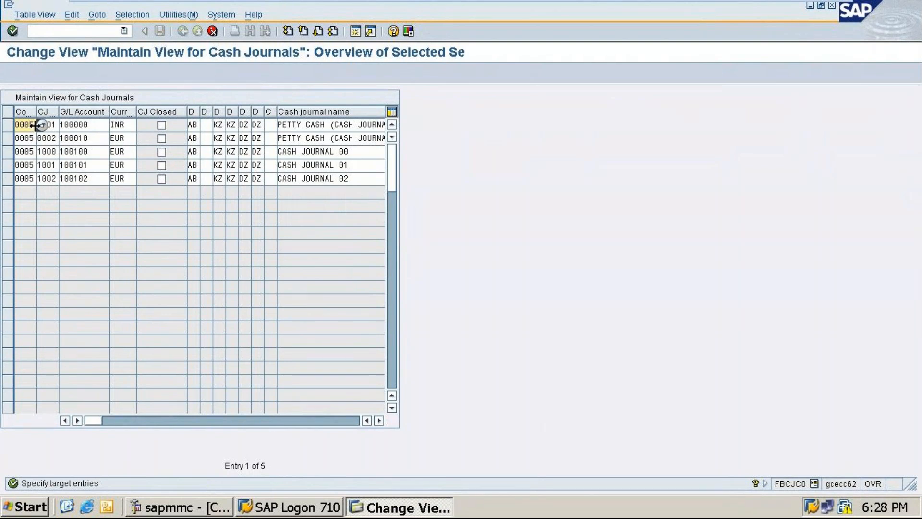
Check the Setup Cash Journal section and the business transactions table in the Word document, and switch back to SAP
{"action": "left_click", "coordinate": [804, 6]}
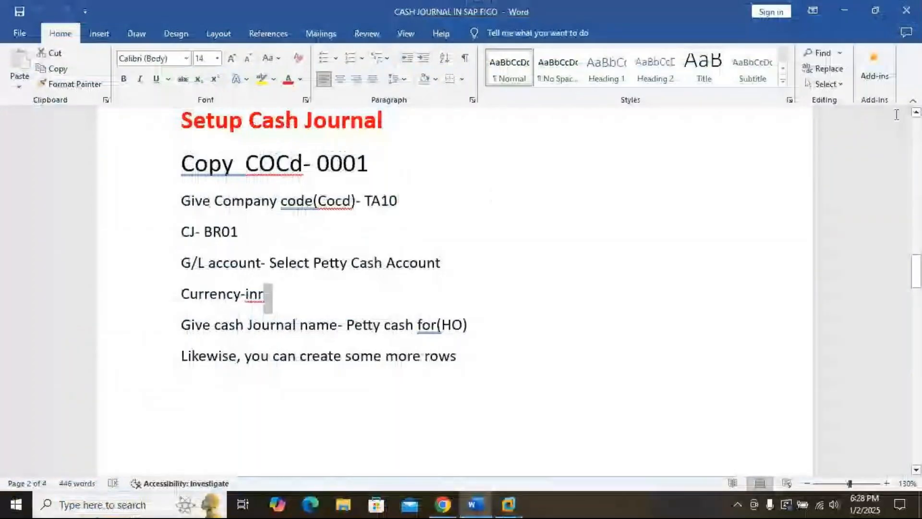
{"action": "left_click_drag", "start_coordinate": [918, 260], "coordinate": [921, 313]}
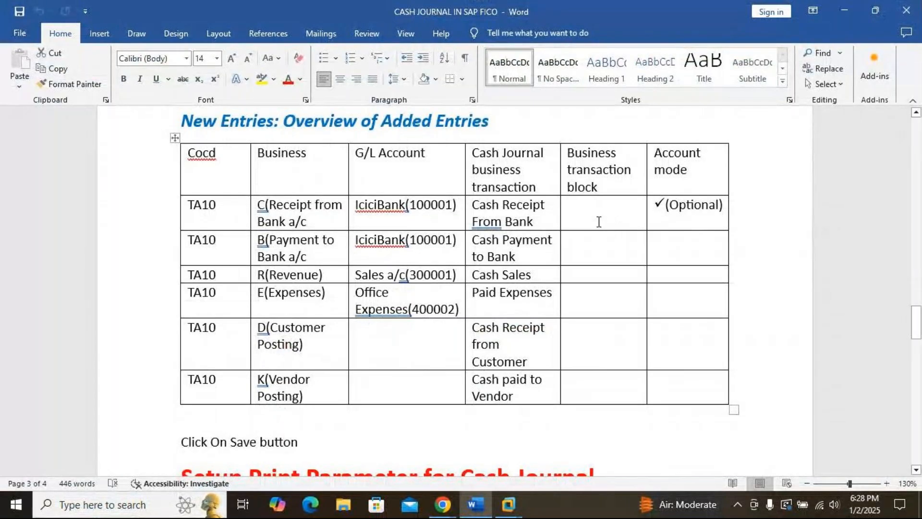
{"action": "left_click", "coordinate": [509, 504]}
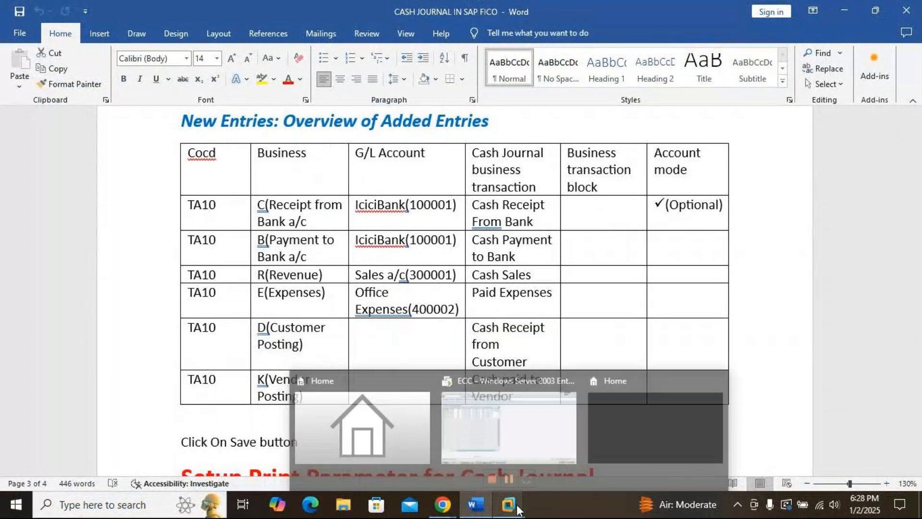
{"action": "left_click", "coordinate": [582, 412]}
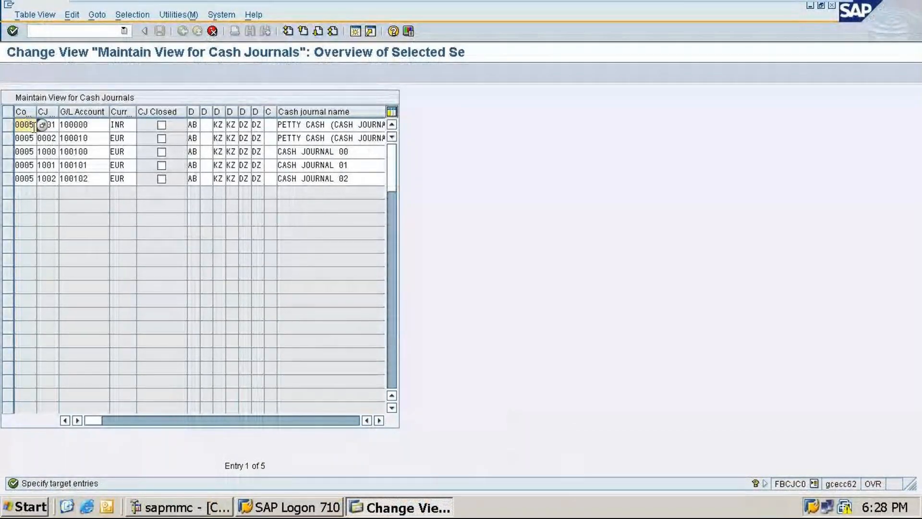
Set the company code of the first two target cash journals, 0001 and 0002, to TA10
{"action": "key", "text": "BackSpace"}
{"action": "key", "text": "BackSpace"}
{"action": "key", "text": "BackSpace"}
{"action": "key", "text": "BackSpace"}
{"action": "type", "text": "TA10"}
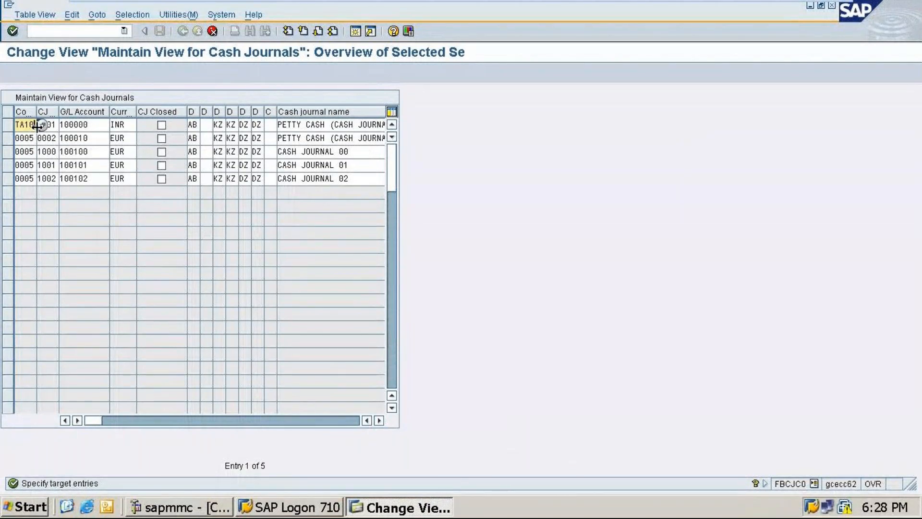
{"action": "key", "text": "Down"}
{"action": "key", "text": "BackSpace"}
{"action": "key", "text": "BackSpace"}
{"action": "key", "text": "BackSpace"}
{"action": "key", "text": "BackSpace"}
{"action": "type", "text": "T"}
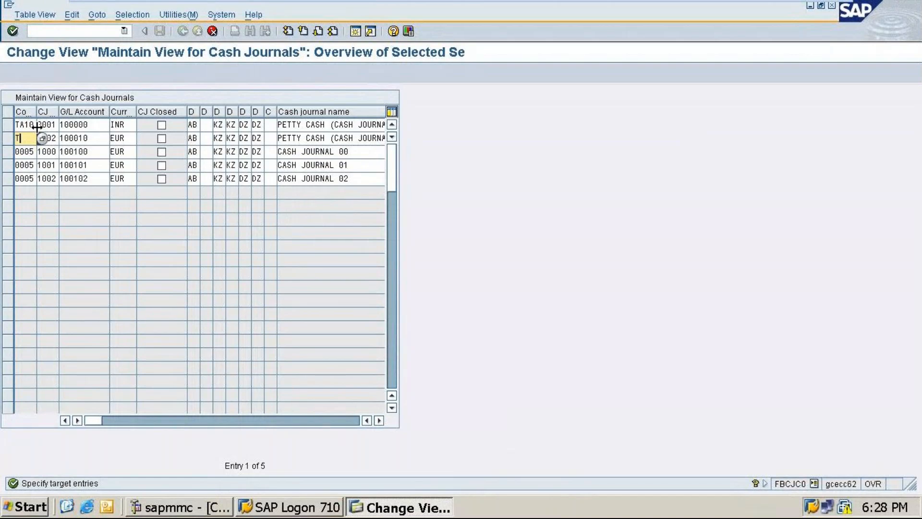
{"action": "type", "text": "A10"}
Set the company code of the third target cash journal, 1000, to TA10
{"action": "key", "text": "Down"}
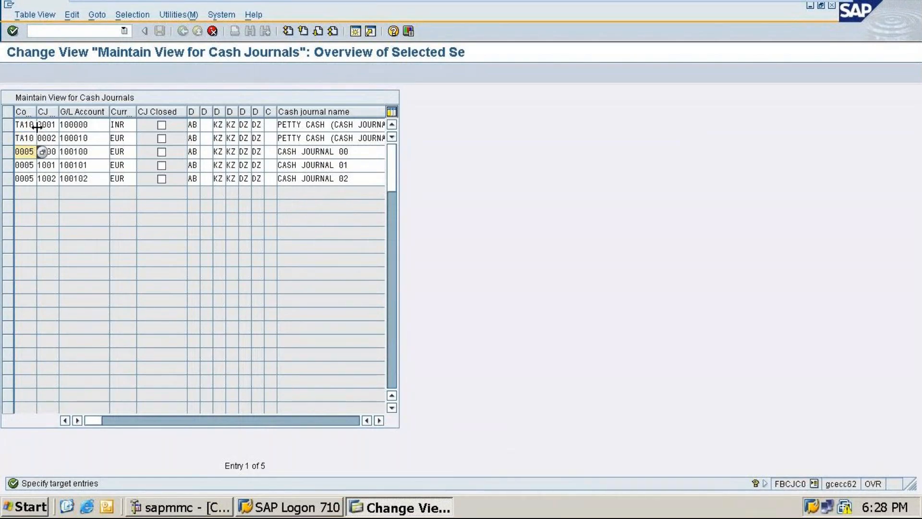
{"action": "key", "text": "BackSpace"}
{"action": "key", "text": "BackSpace"}
{"action": "key", "text": "BackSpace"}
{"action": "key", "text": "BackSpace"}
{"action": "type", "text": "F"}
{"action": "key", "text": "BackSpace"}
{"action": "type", "text": "TA10"}
Set the company code of the last two target cash journals, 1001 and 1002, to TA10
{"action": "left_click", "coordinate": [33, 166]}
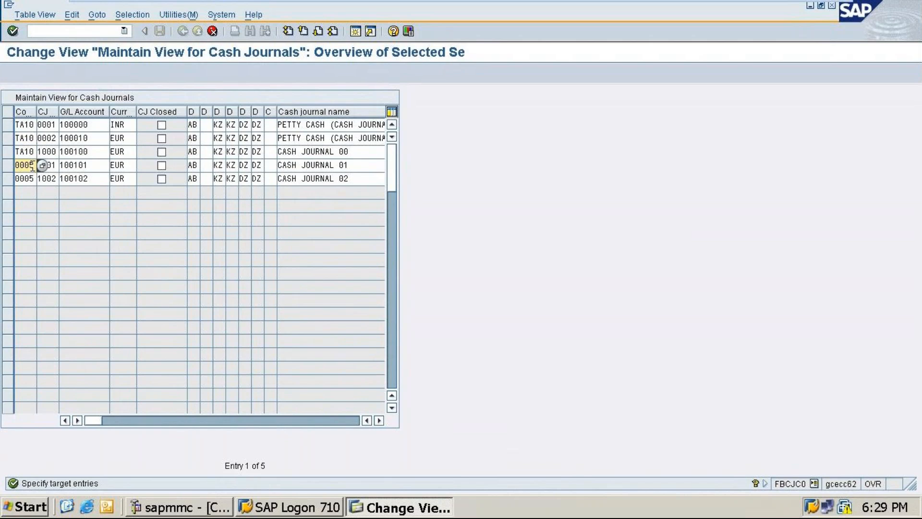
{"action": "key", "text": "BackSpace"}
{"action": "key", "text": "BackSpace"}
{"action": "key", "text": "BackSpace"}
{"action": "key", "text": "BackSpace"}
{"action": "type", "text": "TA10"}
{"action": "key", "text": "Down"}
{"action": "key", "text": "BackSpace"}
{"action": "key", "text": "BackSpace"}
{"action": "key", "text": "BackSpace"}
{"action": "key", "text": "BackSpace"}
{"action": "type", "text": "TA10"}
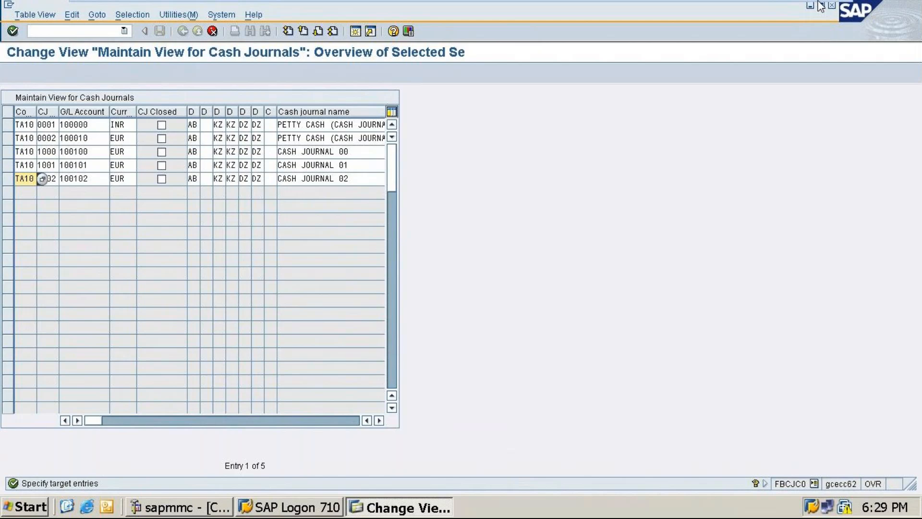
Check the business transactions table in the Word document, and switch back to the SAP cash journal entries
{"action": "left_click", "coordinate": [803, 9]}
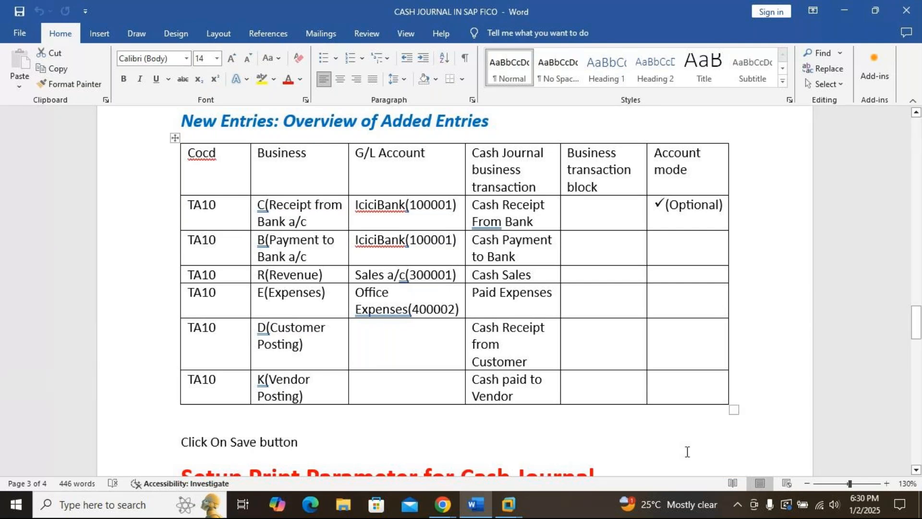
{"action": "left_click", "coordinate": [509, 504]}
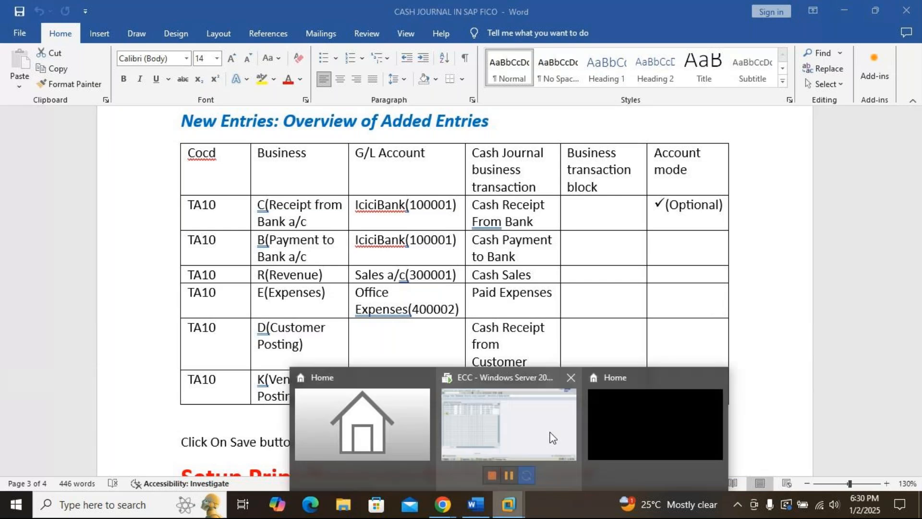
{"action": "left_click", "coordinate": [548, 435]}
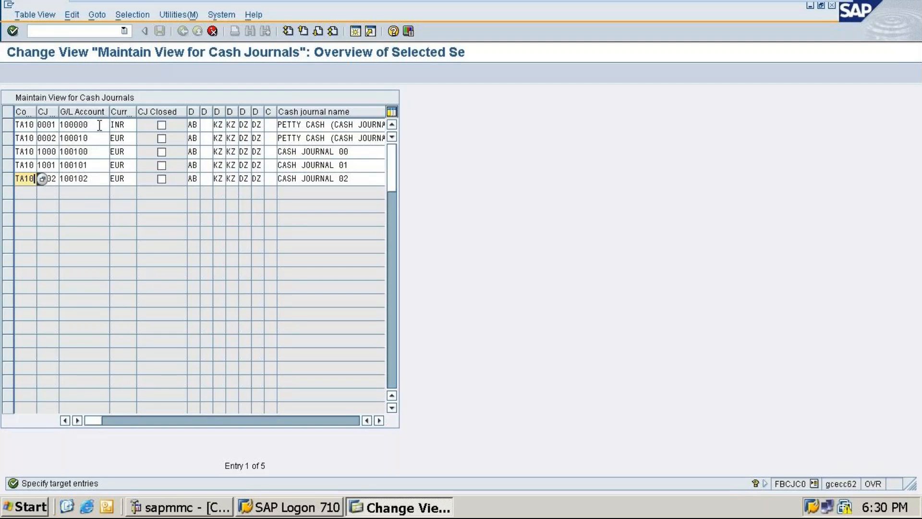
Try to look up a TA10 cash journal number for the first row, then cancel the copy and return to the implementation guide
{"action": "left_click", "coordinate": [99, 125]}
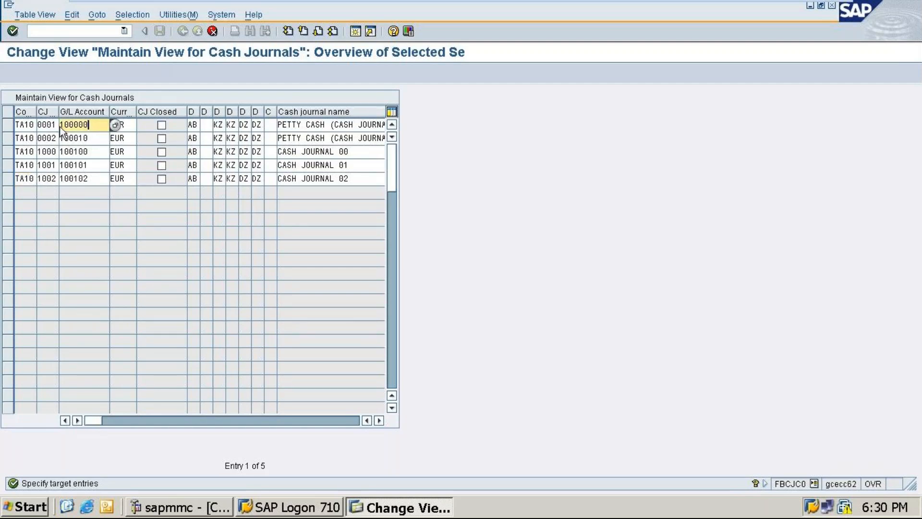
{"action": "left_click", "coordinate": [55, 125]}
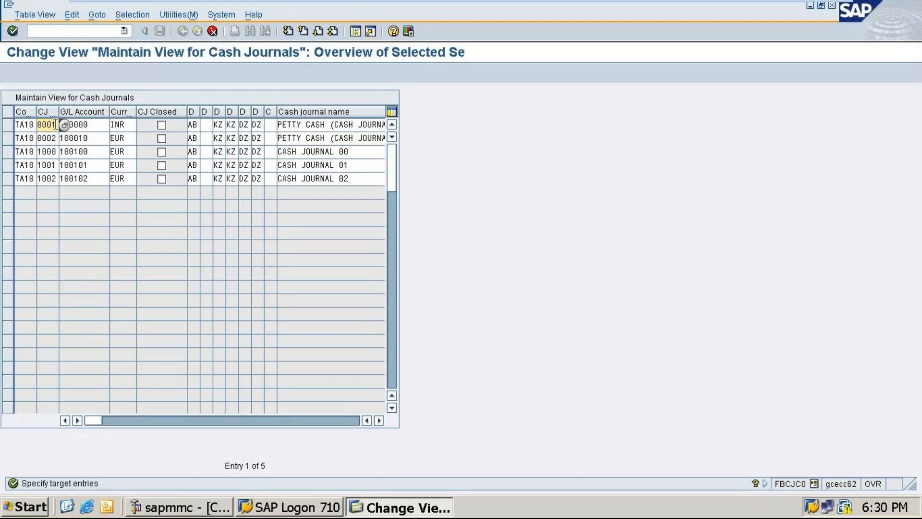
{"action": "key", "text": "BackSpace"}
{"action": "key", "text": "BackSpace"}
{"action": "key", "text": "BackSpace"}
{"action": "key", "text": "BackSpace"}
{"action": "key", "text": "F4"}
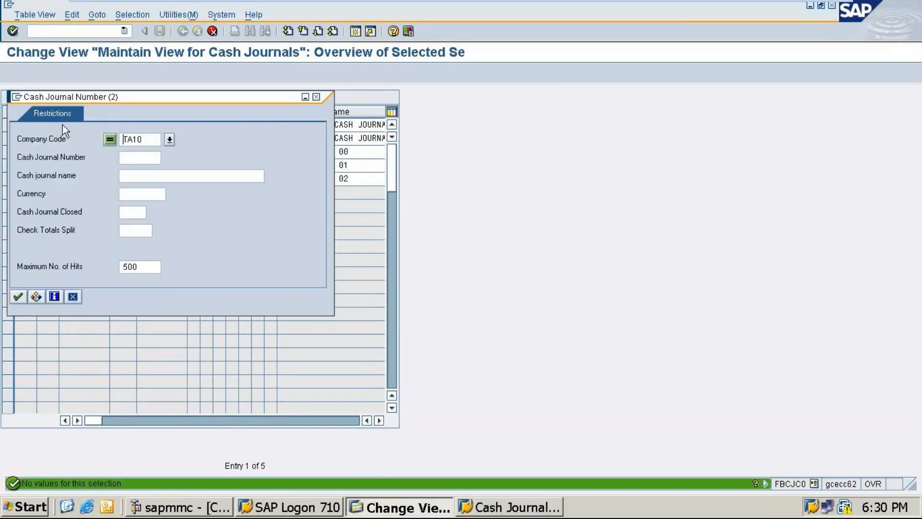
{"action": "left_click", "coordinate": [18, 297]}
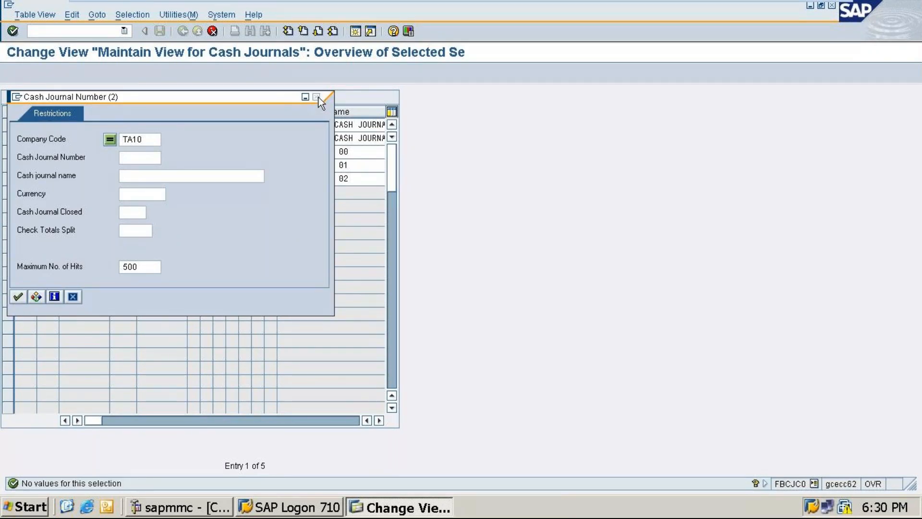
{"action": "left_click", "coordinate": [318, 97]}
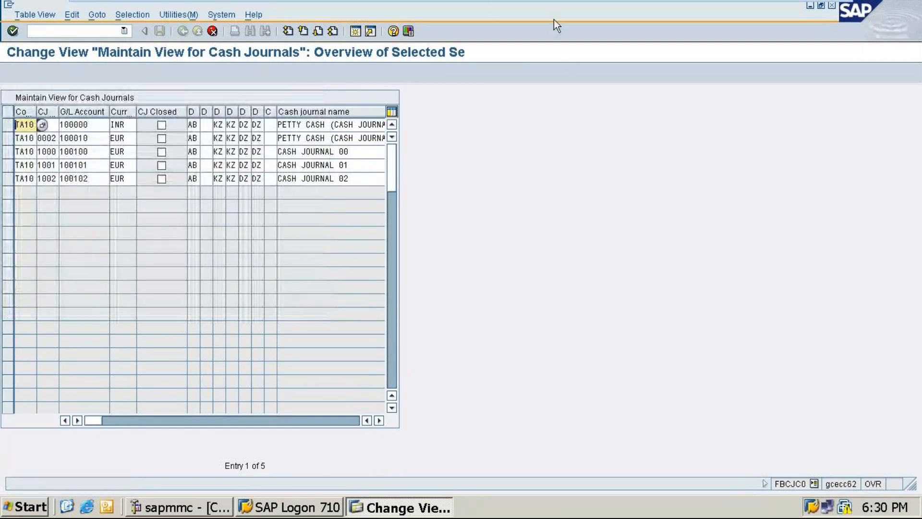
{"action": "left_click", "coordinate": [216, 31]}
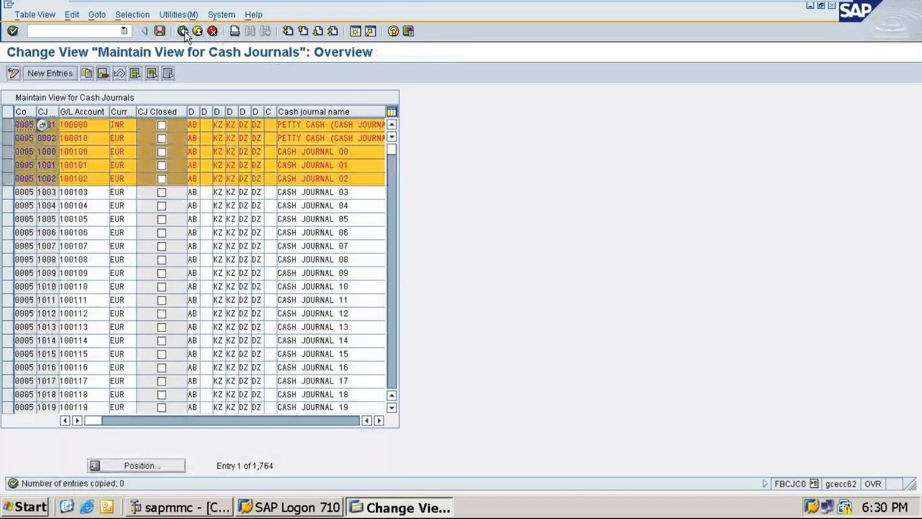
{"action": "left_click", "coordinate": [186, 32]}
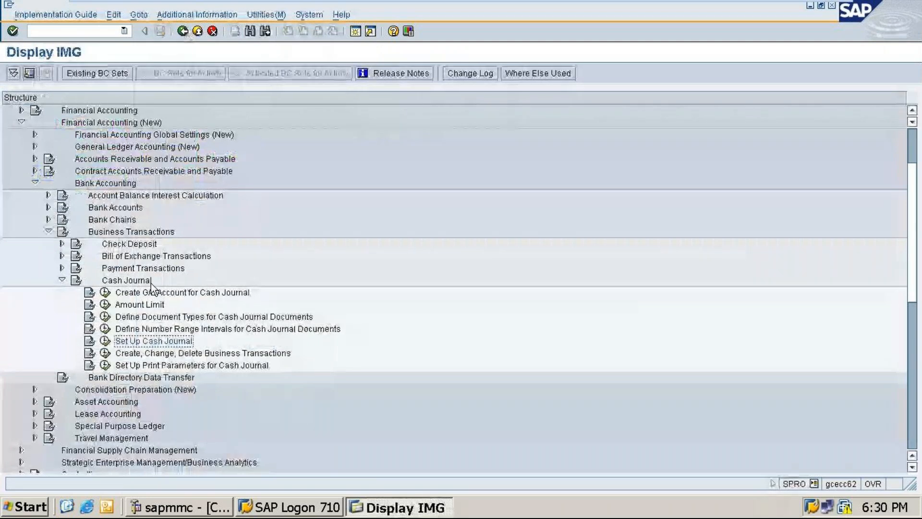
Check the business transaction instructions in Word, and view the Create, Change, Delete Business Transactions activity in SAP
{"action": "mouse_move", "coordinate": [800, 13]}
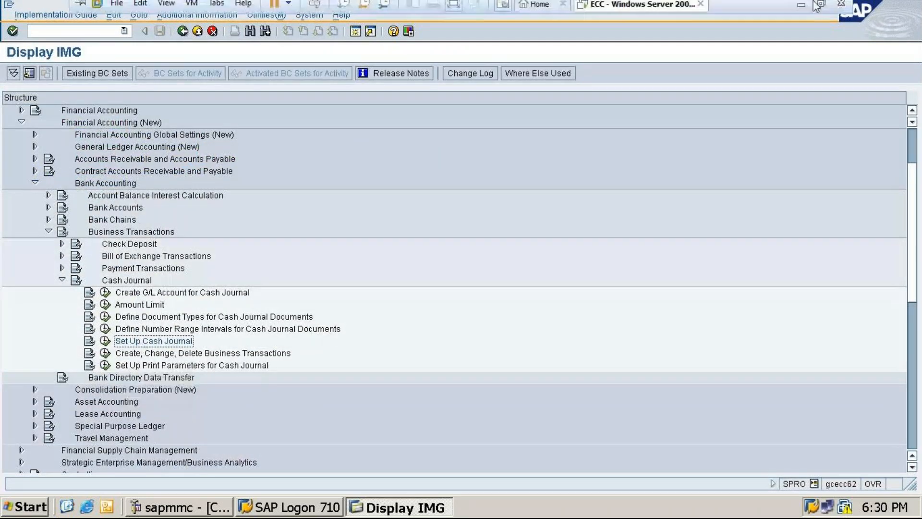
{"action": "left_click", "coordinate": [800, 12]}
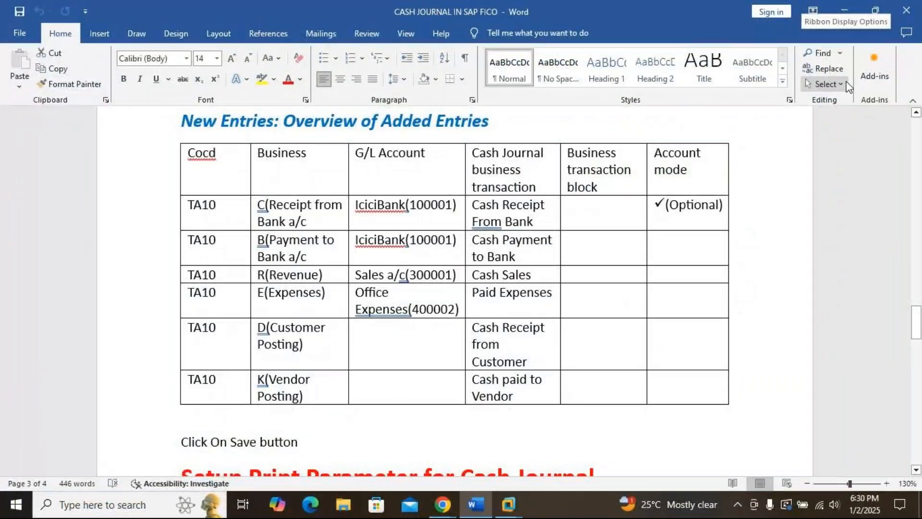
{"action": "left_click_drag", "start_coordinate": [918, 322], "coordinate": [918, 306]}
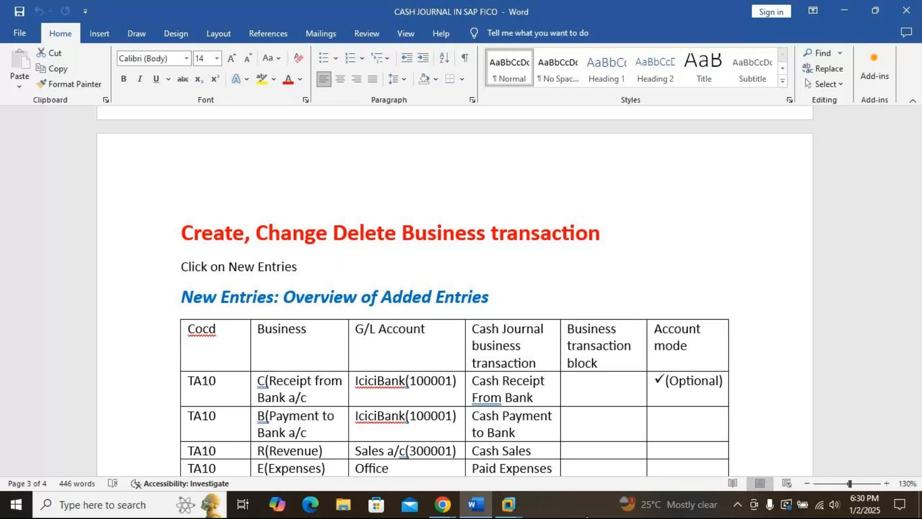
{"action": "left_click", "coordinate": [558, 445]}
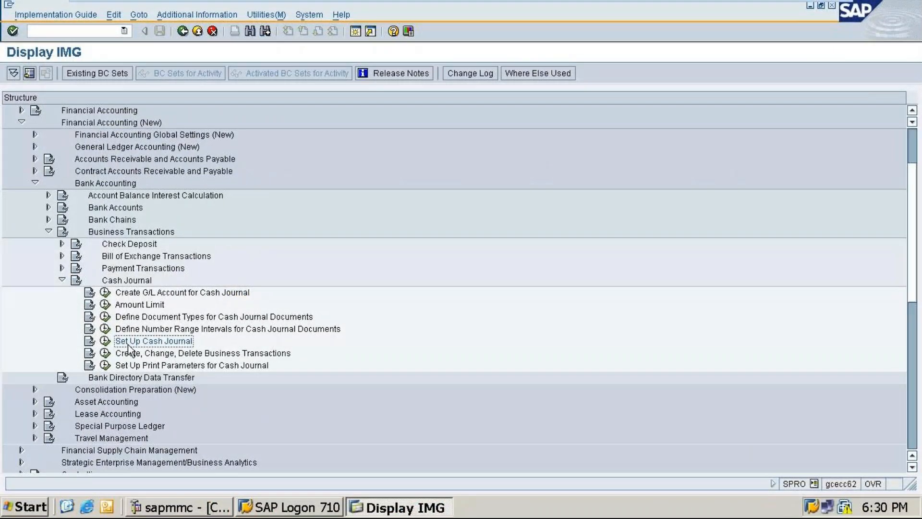
{"action": "left_click", "coordinate": [105, 353]}
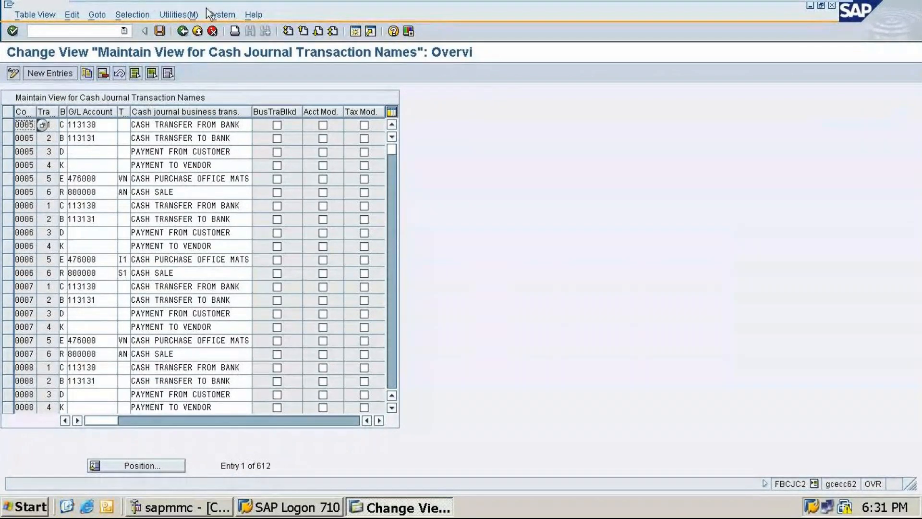
{"action": "left_click", "coordinate": [183, 31]}
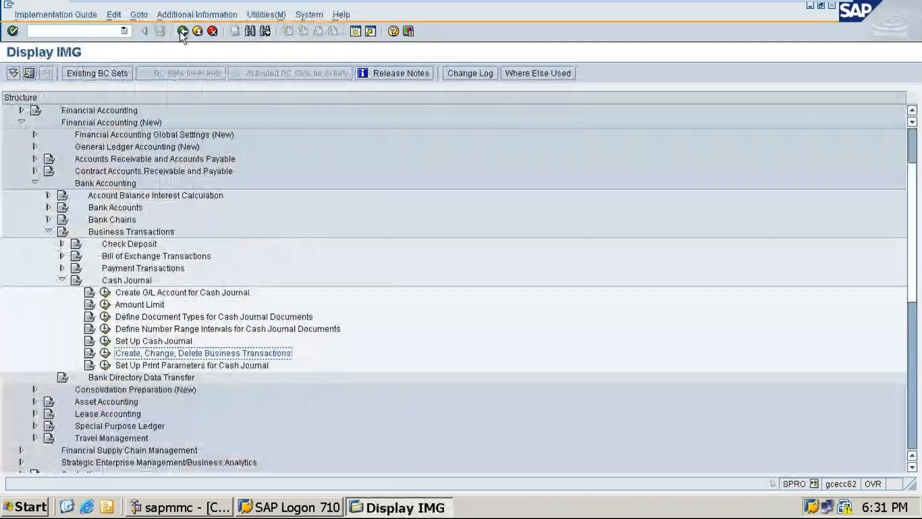
Reread the Setup Cash Journal instructions for company code TA10 in Word, and return to the implementation guide in SAP
{"action": "left_click", "coordinate": [809, 6]}
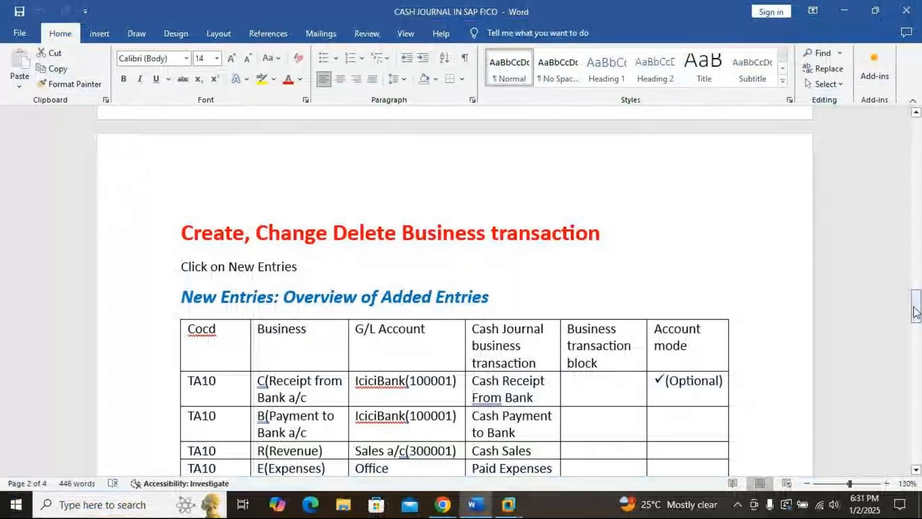
{"action": "left_click_drag", "start_coordinate": [916, 312], "coordinate": [916, 285]}
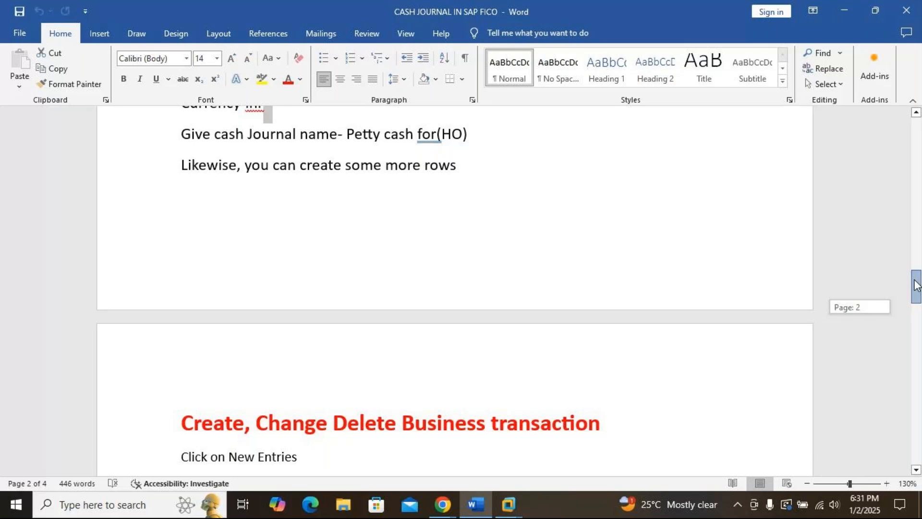
{"action": "left_click_drag", "start_coordinate": [917, 286], "coordinate": [917, 252]}
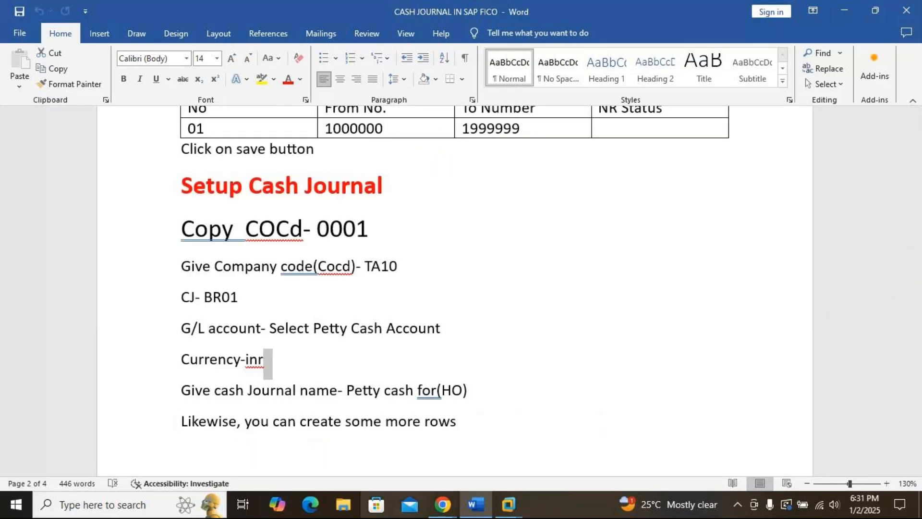
{"action": "mouse_move", "coordinate": [510, 502]}
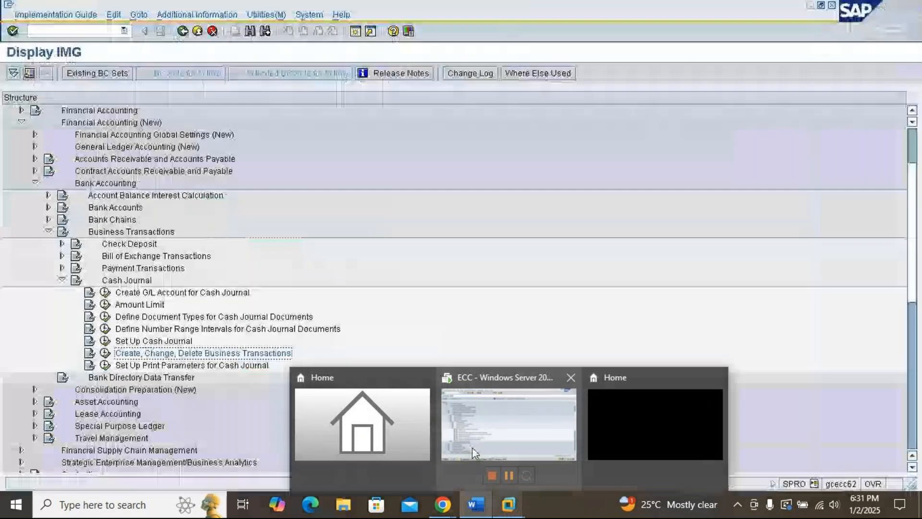
{"action": "left_click", "coordinate": [471, 447]}
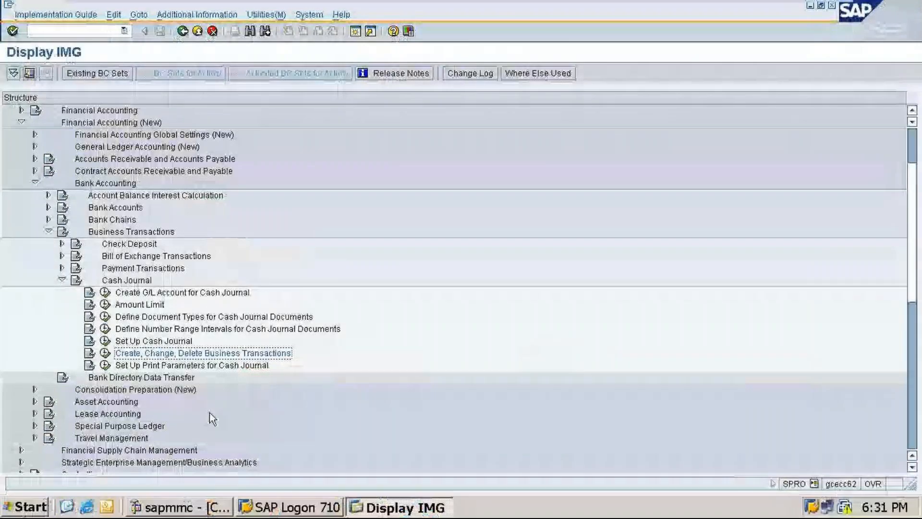
View the Set Up Cash Journal entries and return to the implementation guide
{"action": "left_click", "coordinate": [144, 331]}
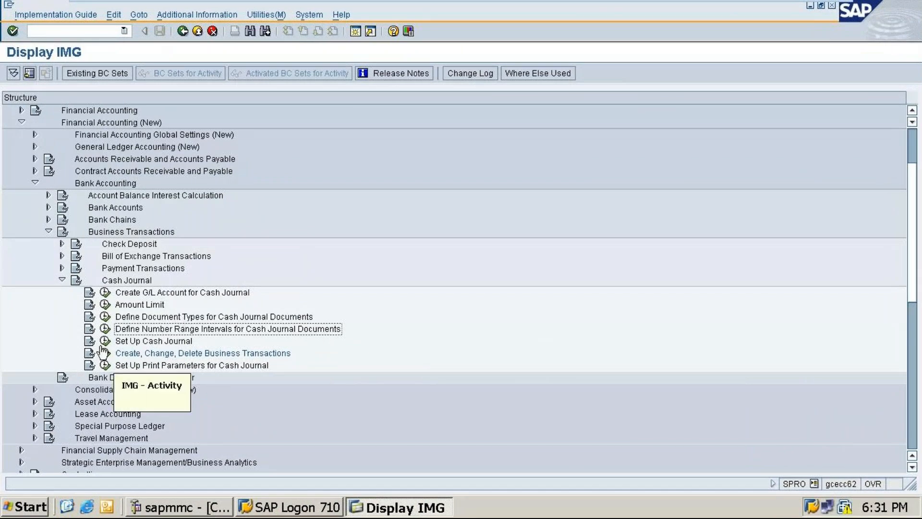
{"action": "left_click", "coordinate": [104, 341]}
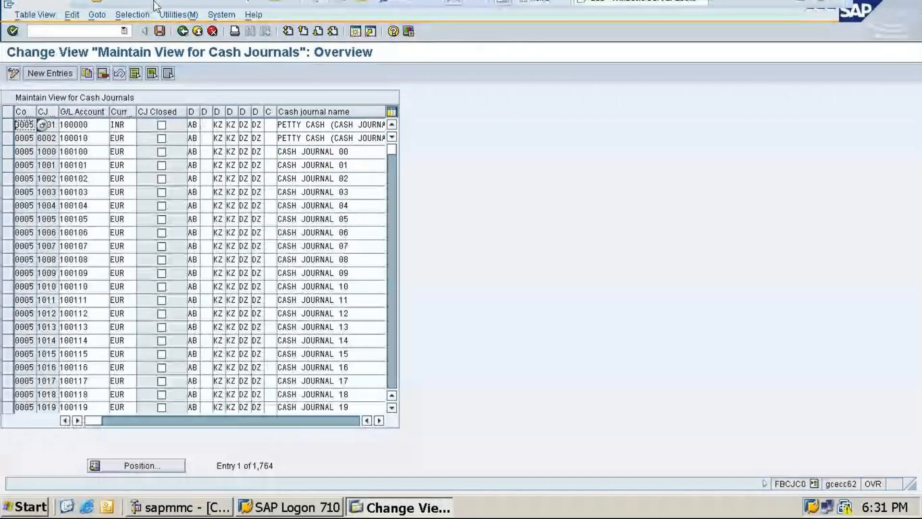
{"action": "left_click", "coordinate": [183, 34]}
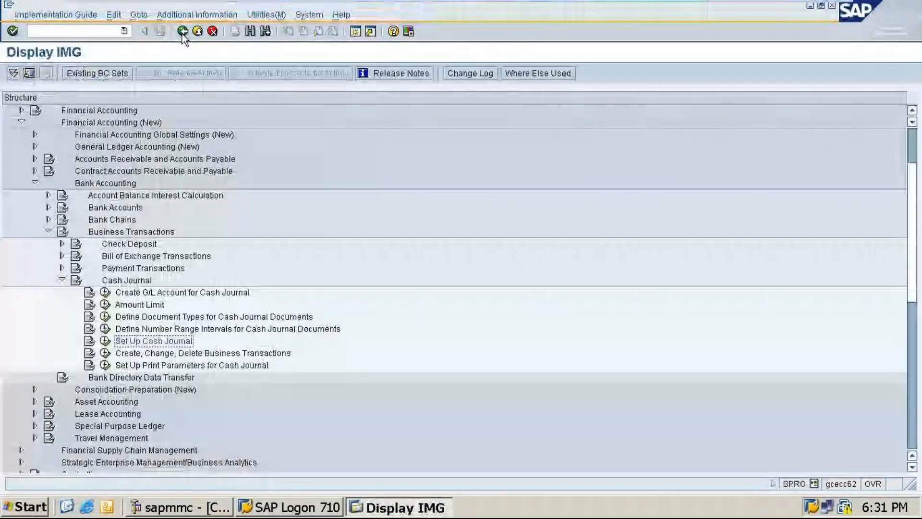
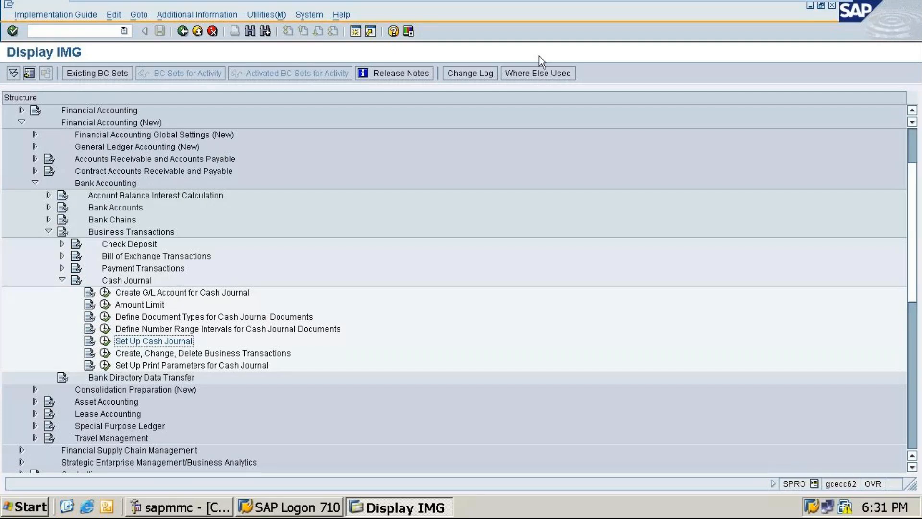
Switch to Word to check the Setup Cash Journal instructions for TA10, and return to the implementation guide in SAP
{"action": "mouse_move", "coordinate": [809, 7]}
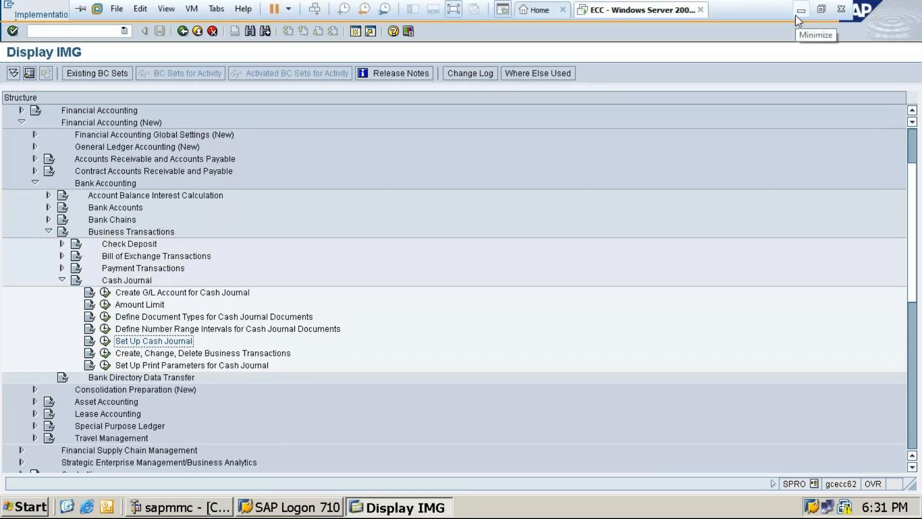
{"action": "left_click", "coordinate": [805, 13]}
{"action": "left_click", "coordinate": [805, 13]}
{"action": "left_click", "coordinate": [779, 113]}
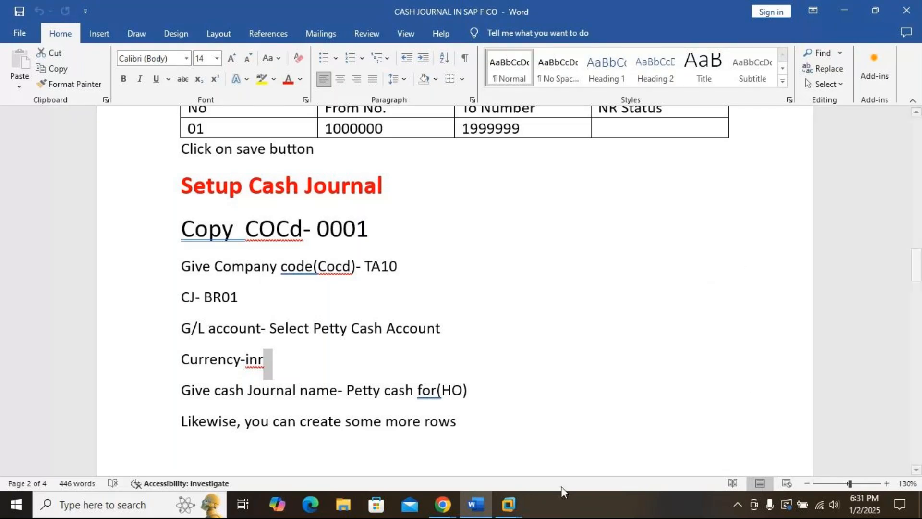
{"action": "mouse_move", "coordinate": [508, 511]}
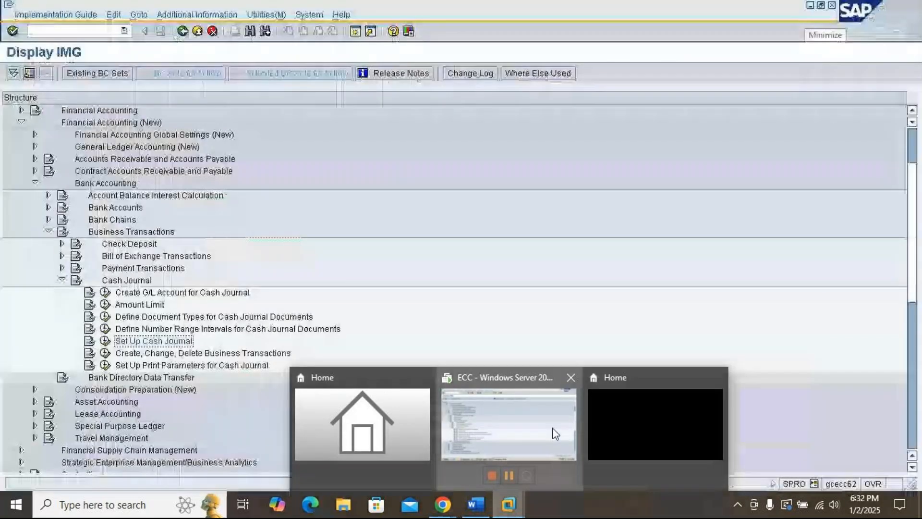
{"action": "left_click", "coordinate": [553, 427]}
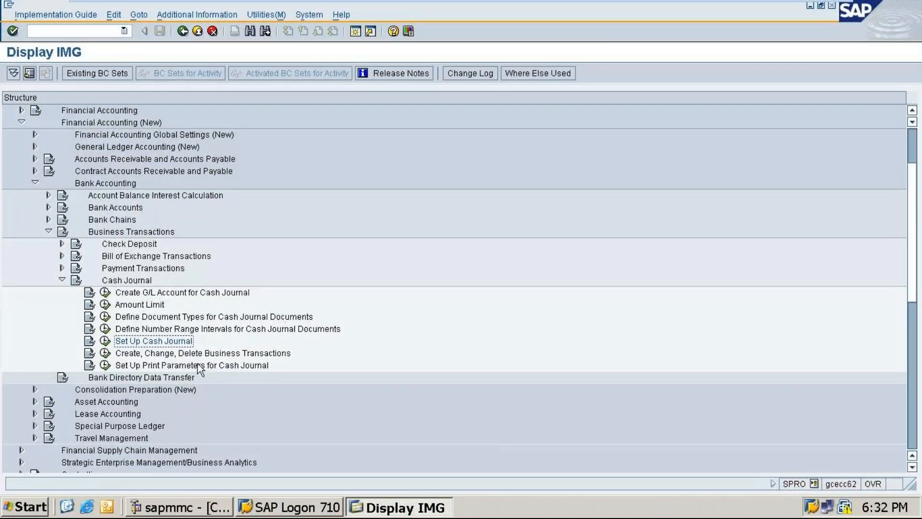
Leave the G/L account activity, reopen the SAP Reference IMG, and expand Financial Accounting (New), Bank Accounting, Business Transactions down to Cash Journal
{"action": "left_click", "coordinate": [105, 292]}
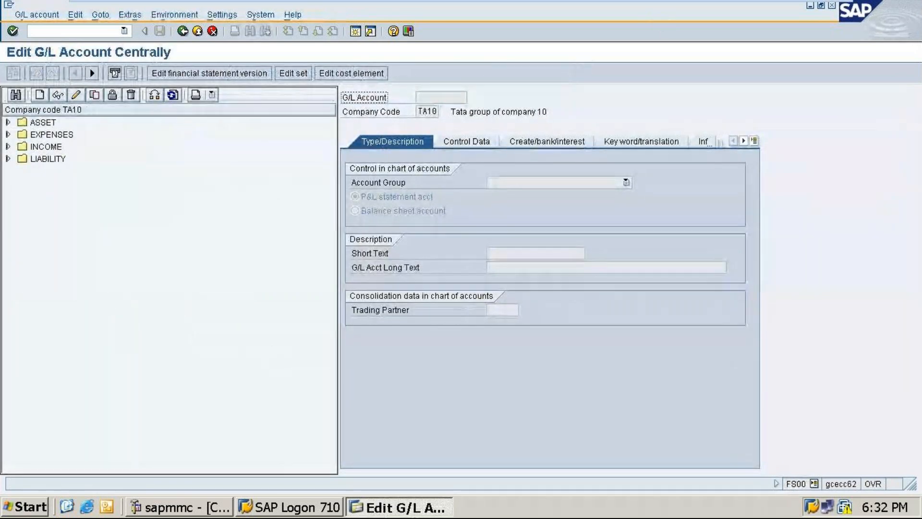
{"action": "left_click", "coordinate": [183, 31]}
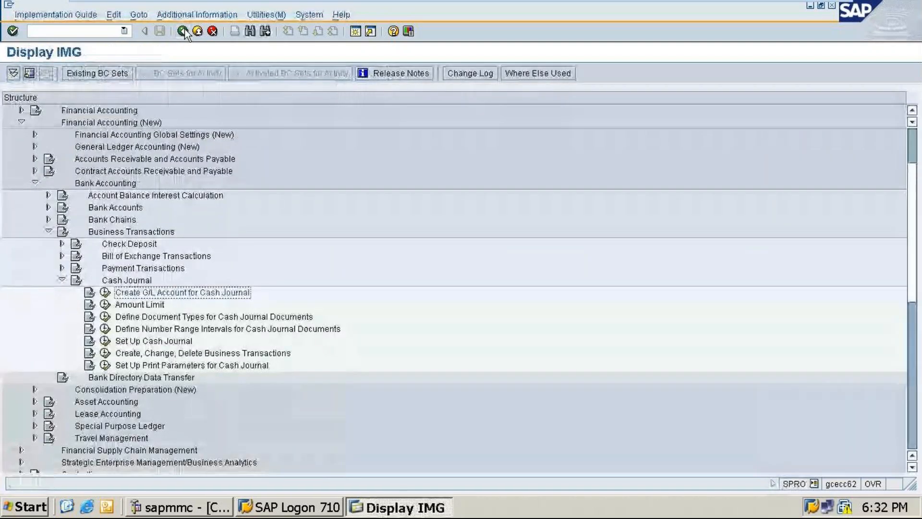
{"action": "left_click", "coordinate": [183, 31]}
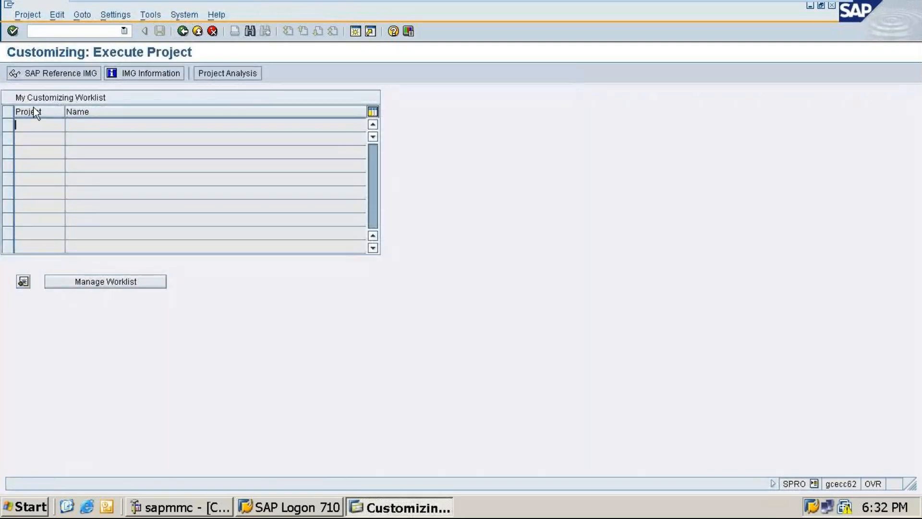
{"action": "left_click", "coordinate": [37, 74]}
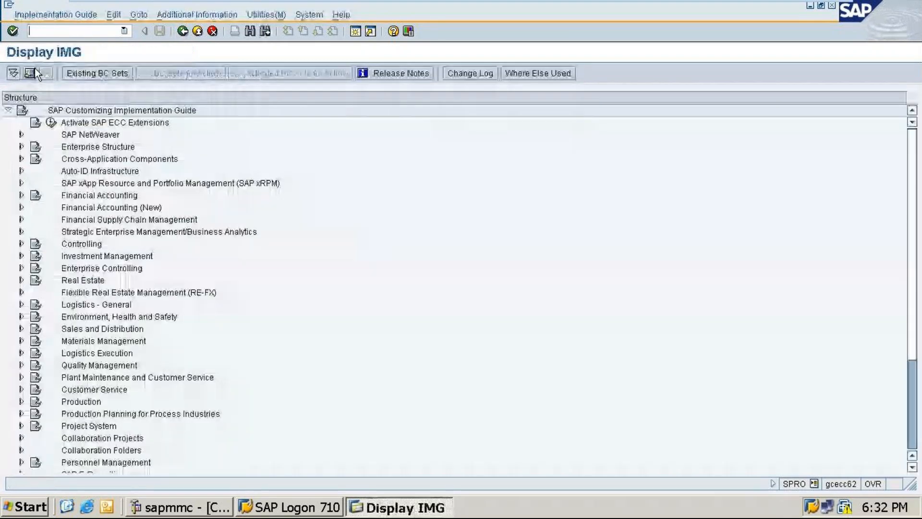
{"action": "left_click", "coordinate": [21, 208]}
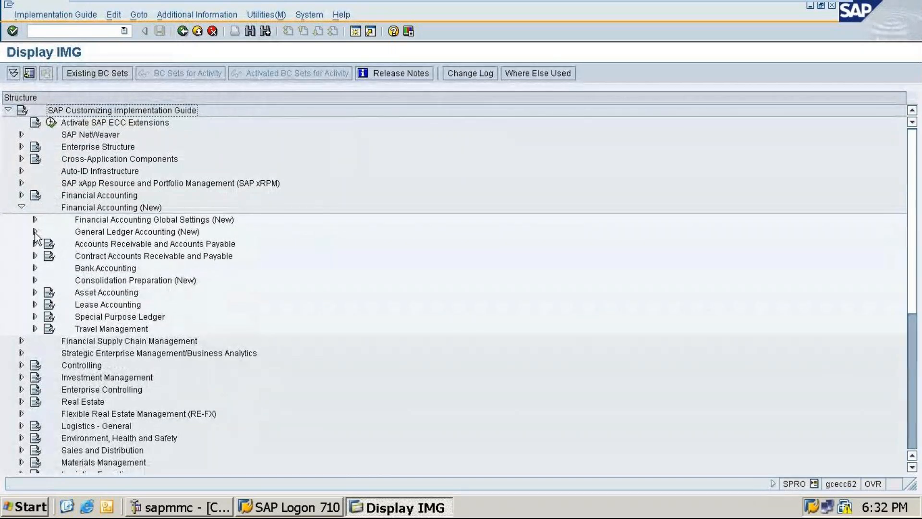
{"action": "left_click", "coordinate": [36, 268]}
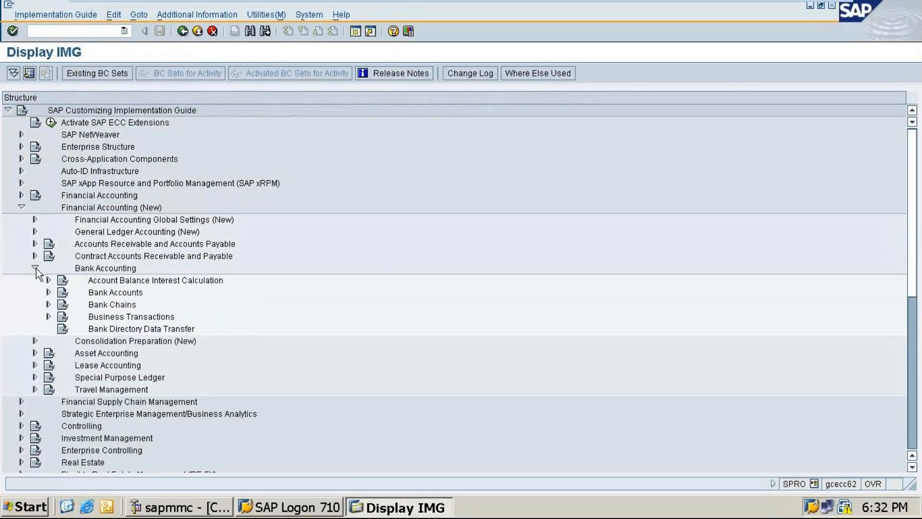
{"action": "left_click", "coordinate": [48, 317]}
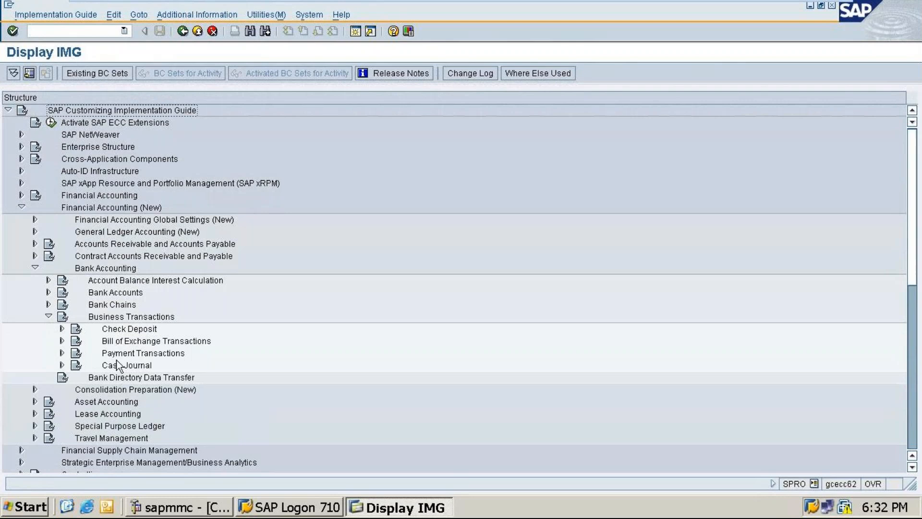
{"action": "left_click", "coordinate": [62, 365]}
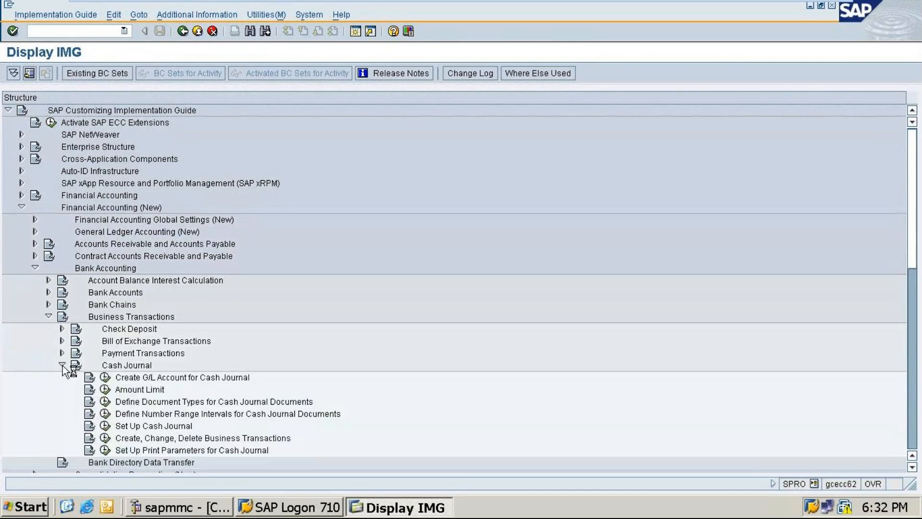
Check the Petty cash a/c among the asset G/L accounts of company code TA10, and return to the implementation guide
{"action": "left_click", "coordinate": [106, 380]}
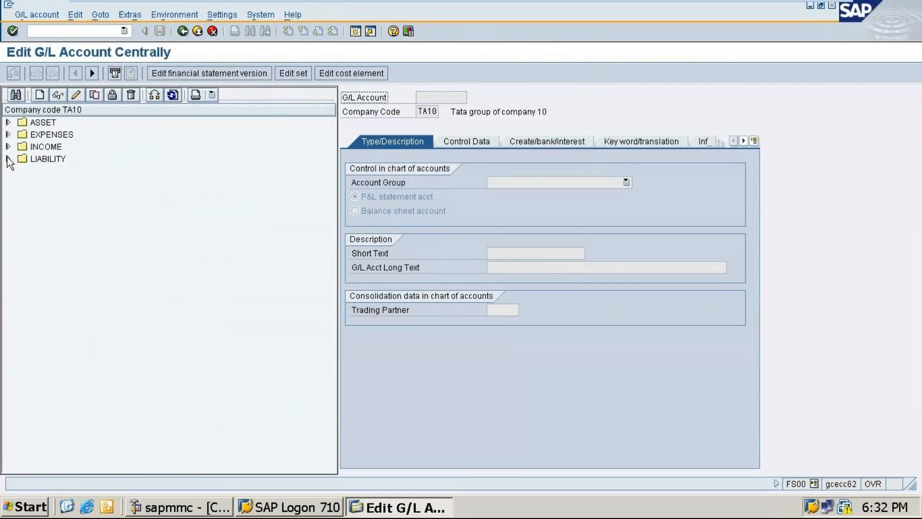
{"action": "left_click", "coordinate": [7, 122]}
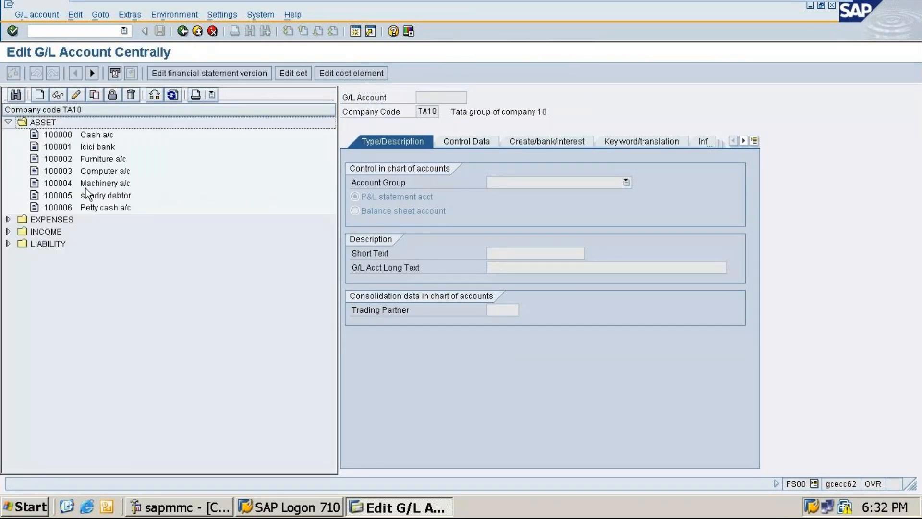
{"action": "left_click", "coordinate": [93, 210]}
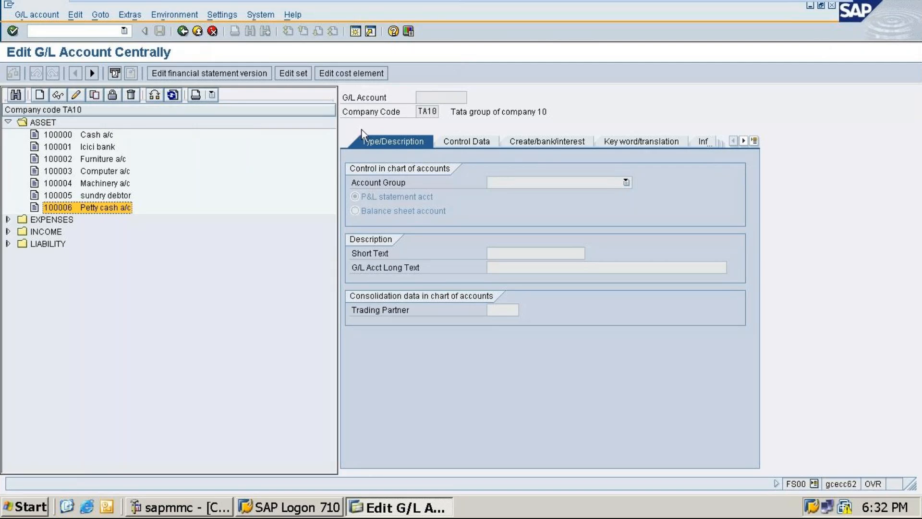
{"action": "left_click", "coordinate": [211, 32]}
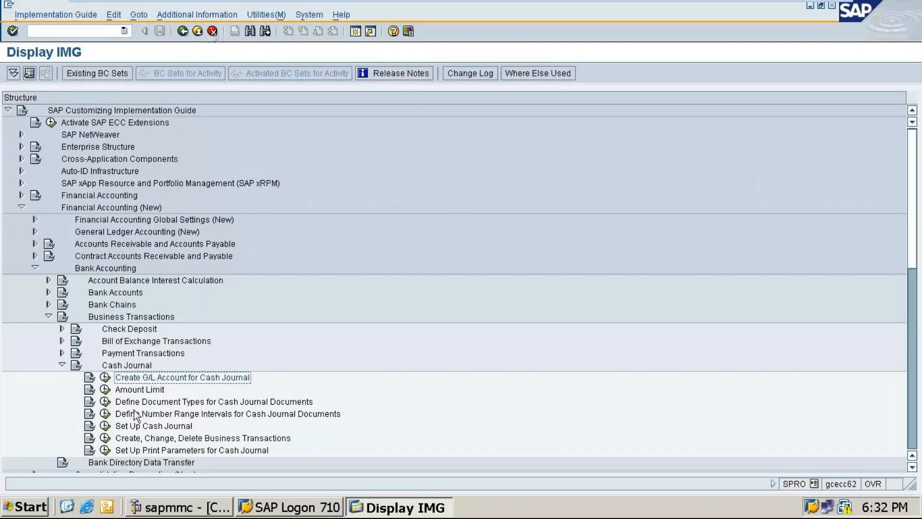
Look up document type CJ in Define Document Types for Cash Journal Documents and browse the entries that follow
{"action": "left_click", "coordinate": [107, 402]}
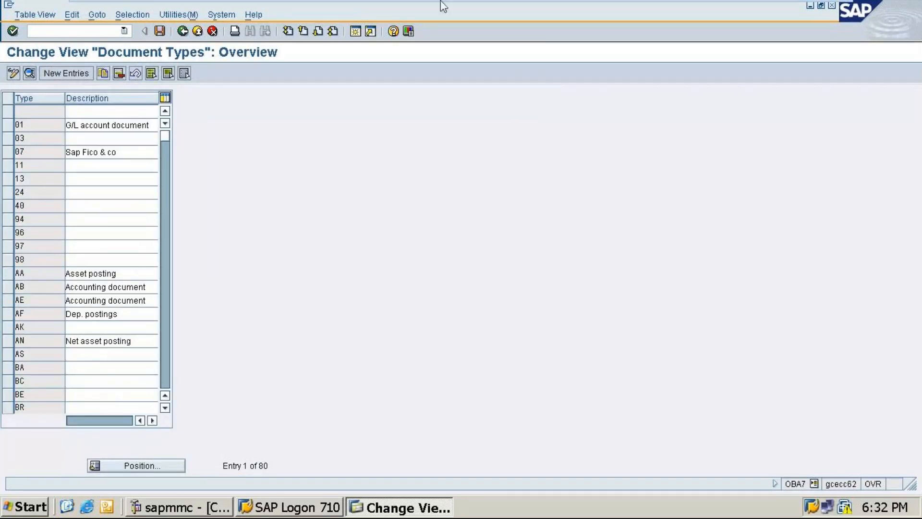
{"action": "mouse_move", "coordinate": [678, 4]}
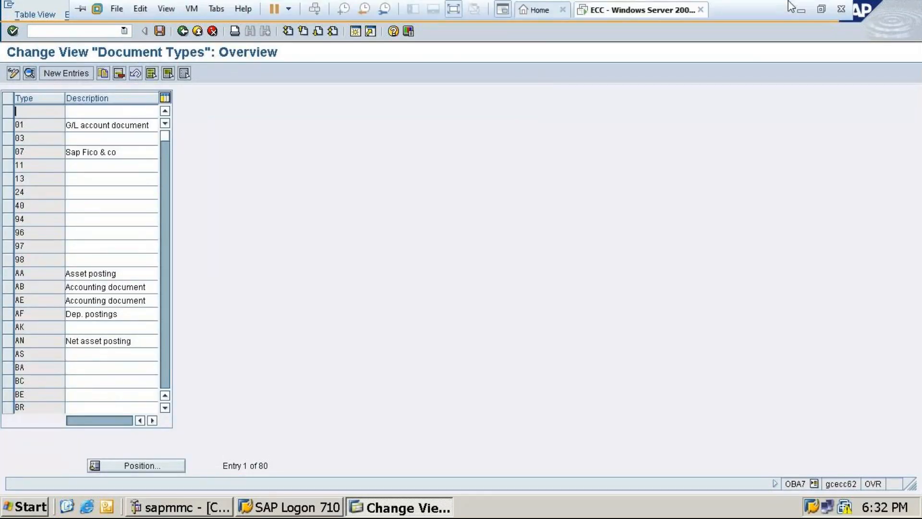
{"action": "left_click", "coordinate": [159, 468]}
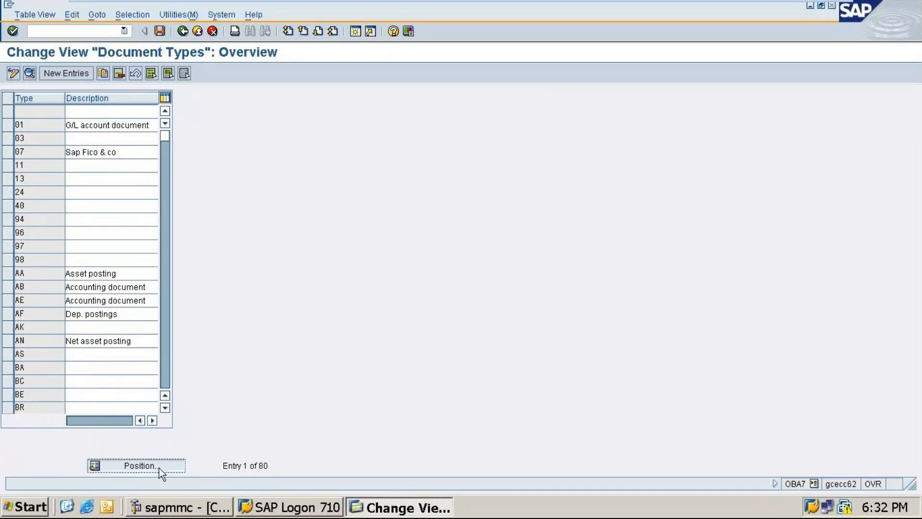
{"action": "type", "text": "cj"}
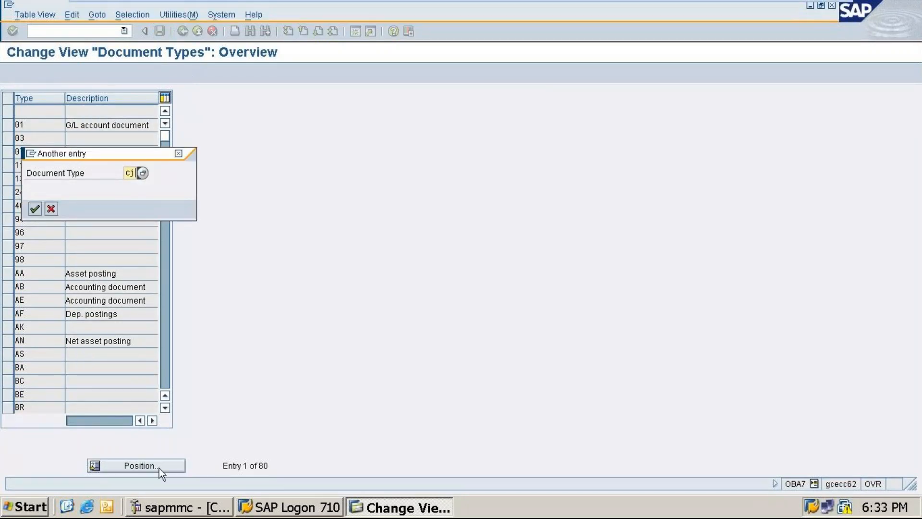
{"action": "key", "text": "Return"}
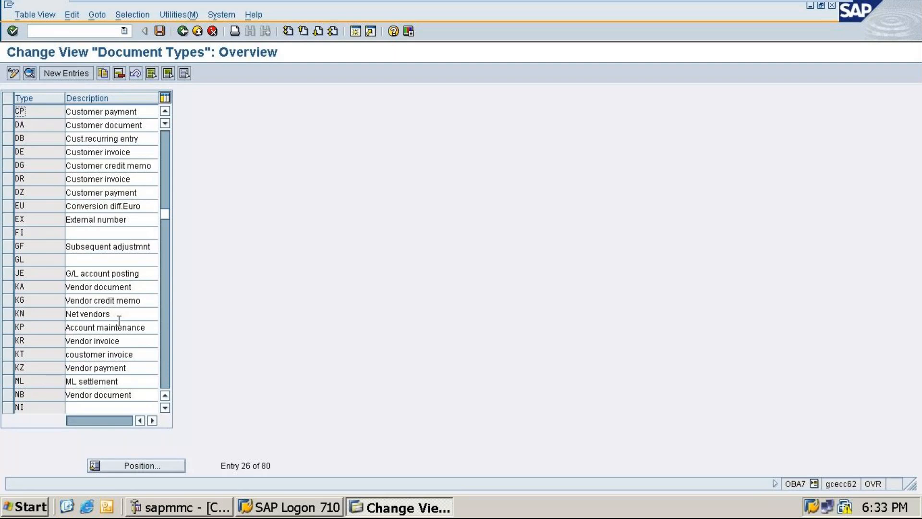
{"action": "left_click_drag", "start_coordinate": [163, 211], "coordinate": [165, 236]}
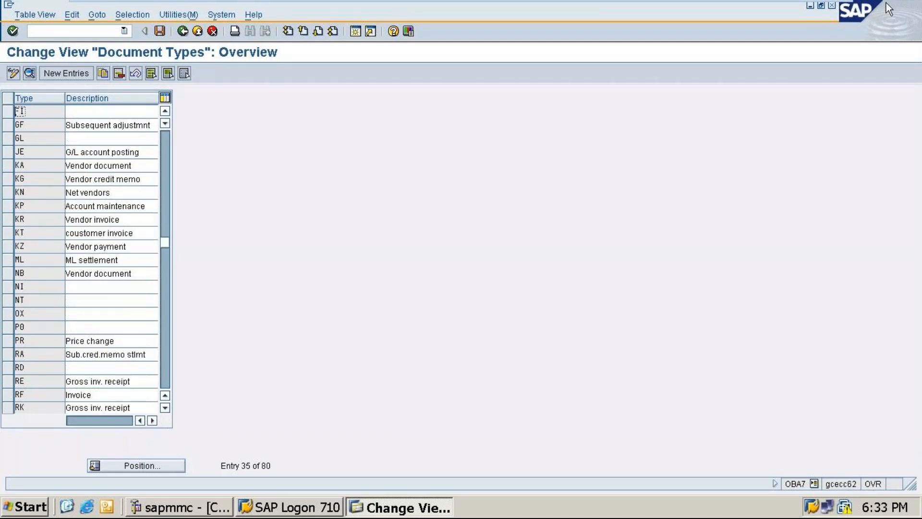
Glance at the cash journal document in Word, then switch back to SAP and leave the document types overview
{"action": "mouse_move", "coordinate": [860, 2]}
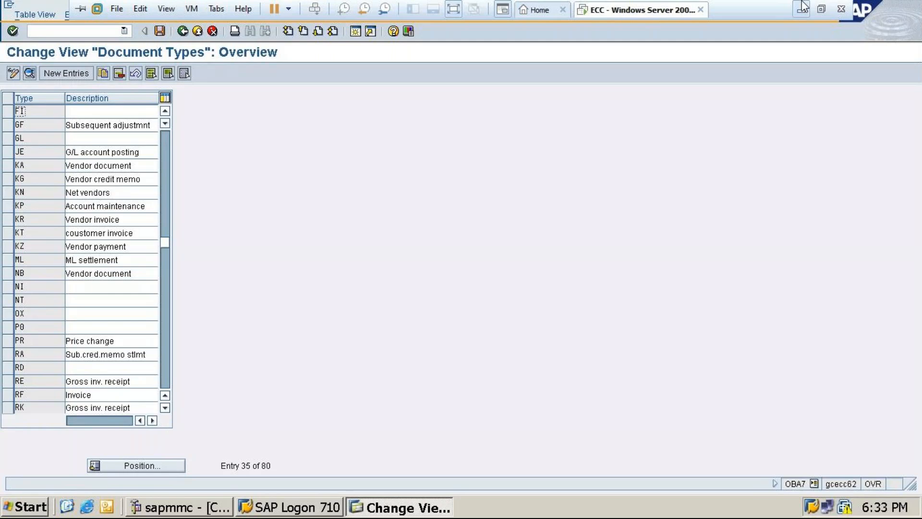
{"action": "left_click", "coordinate": [803, 7]}
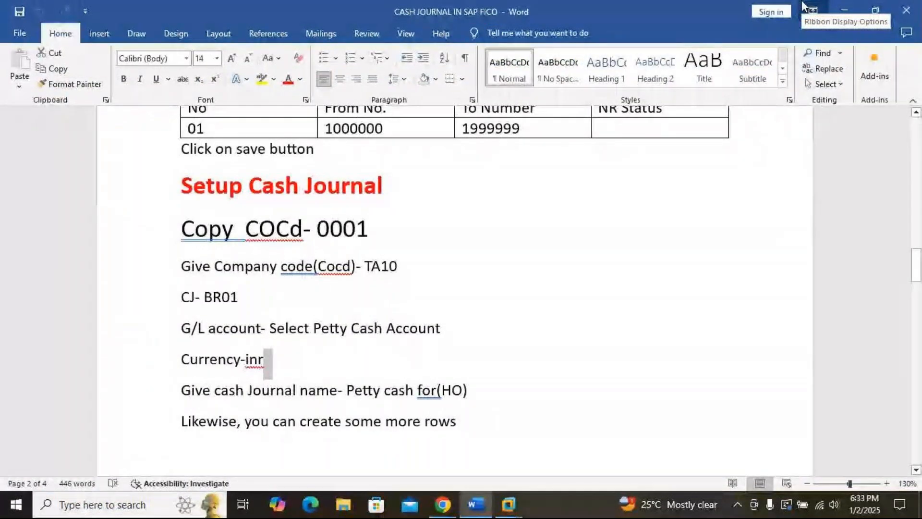
{"action": "left_click", "coordinate": [845, 11]}
{"action": "mouse_move", "coordinate": [512, 504]}
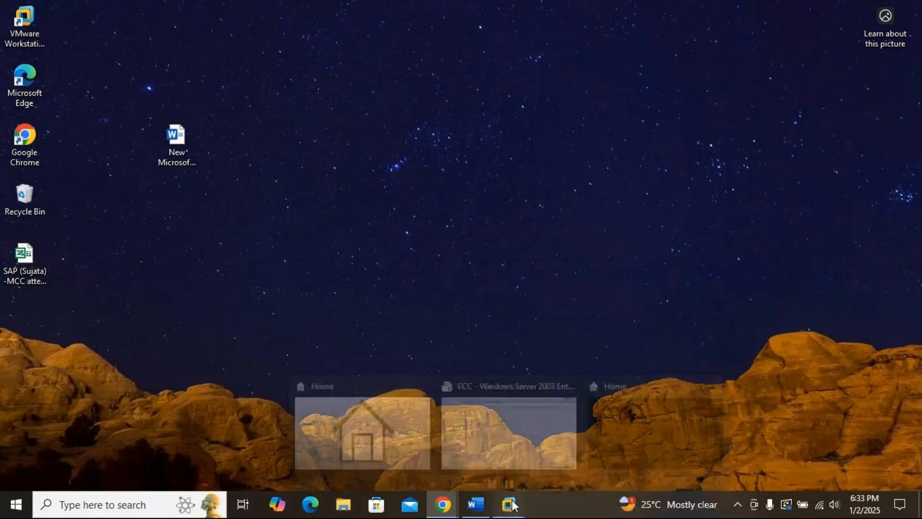
{"action": "left_click", "coordinate": [524, 425]}
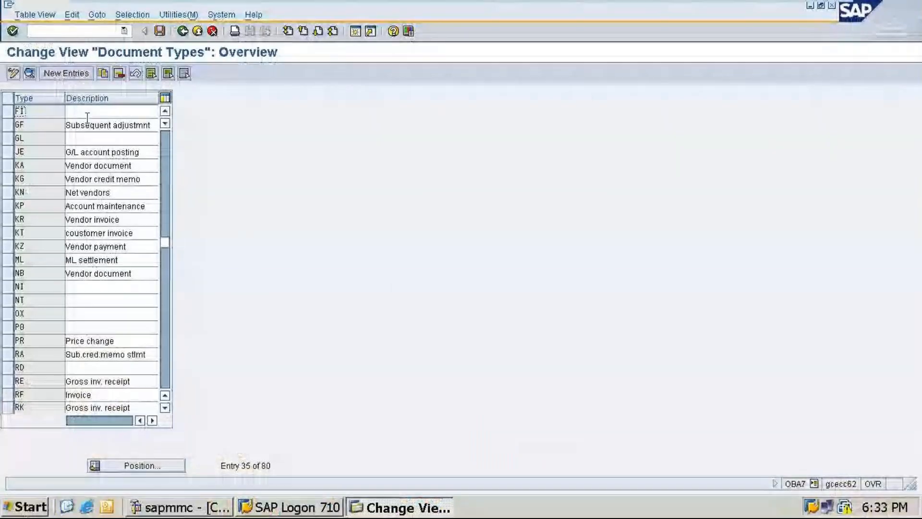
{"action": "left_click", "coordinate": [183, 31]}
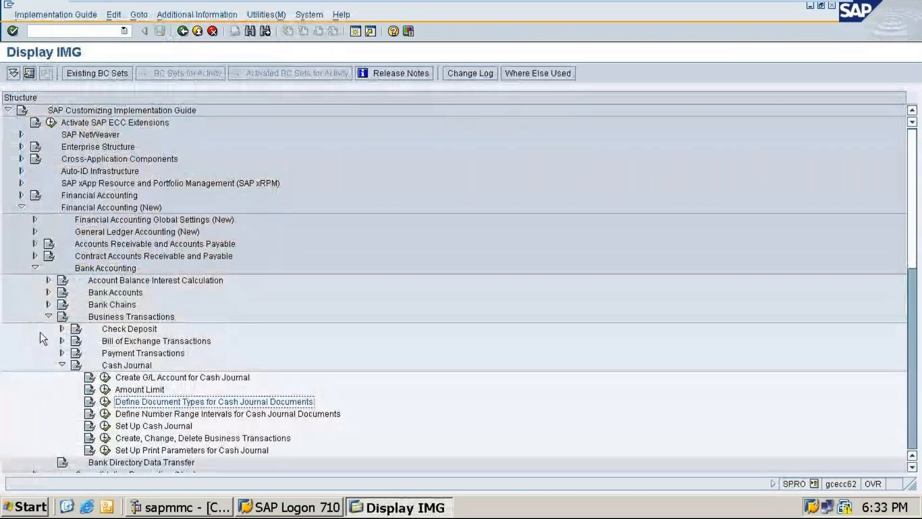
Reopen the cash journal document types, search for type CJ again, and browse towards the end of the list
{"action": "left_click", "coordinate": [105, 404]}
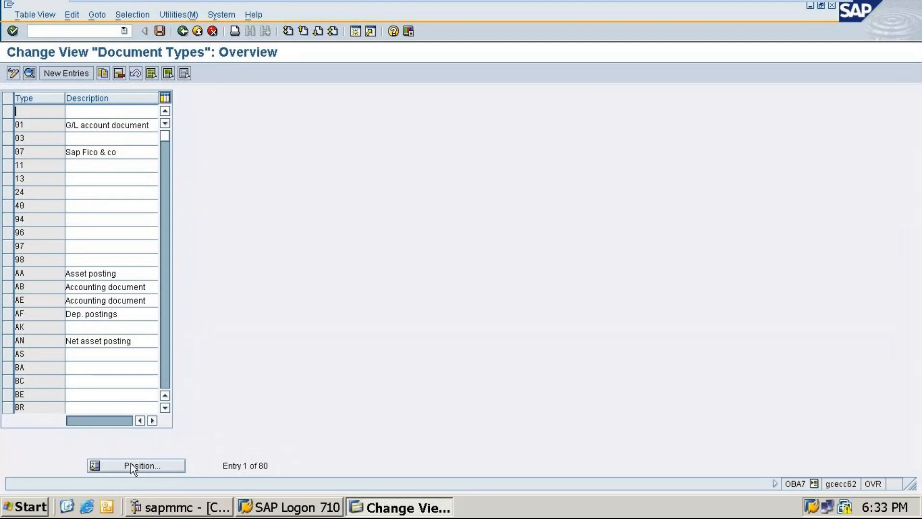
{"action": "left_click", "coordinate": [131, 465]}
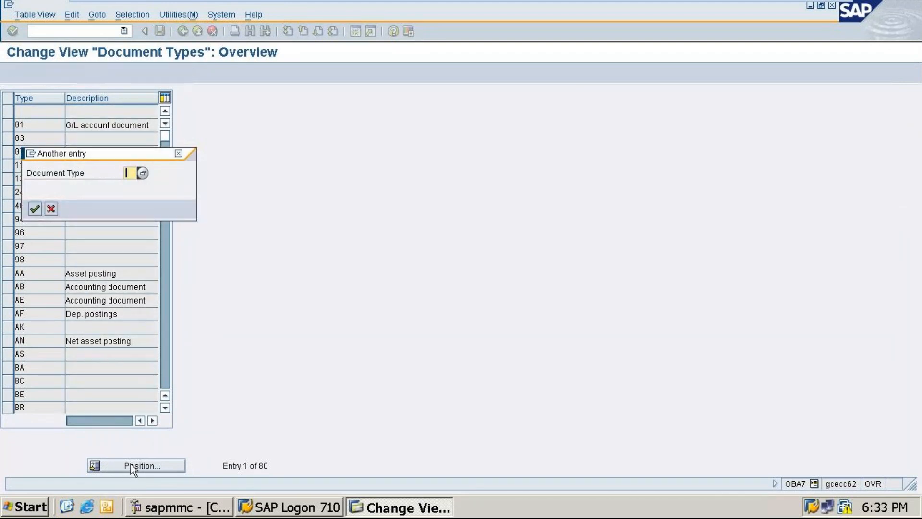
{"action": "type", "text": "cj"}
{"action": "left_click", "coordinate": [35, 209]}
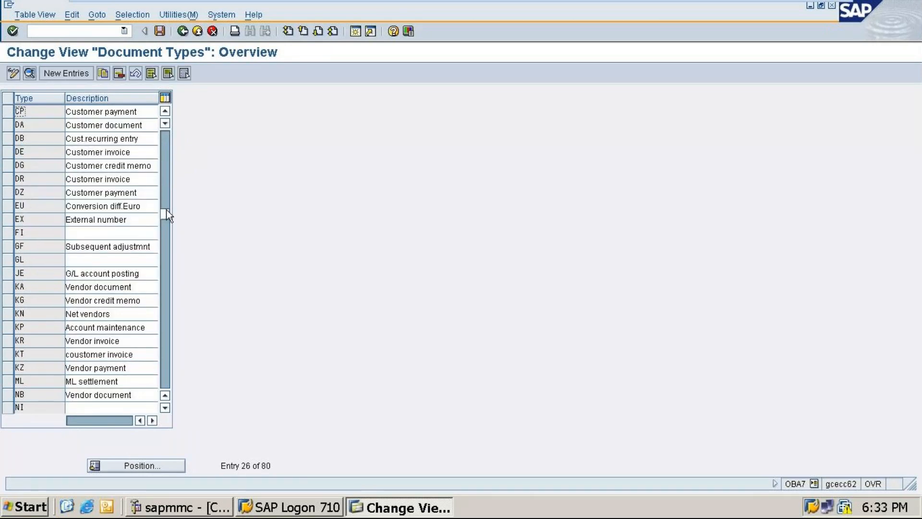
{"action": "left_click_drag", "start_coordinate": [165, 211], "coordinate": [178, 332]}
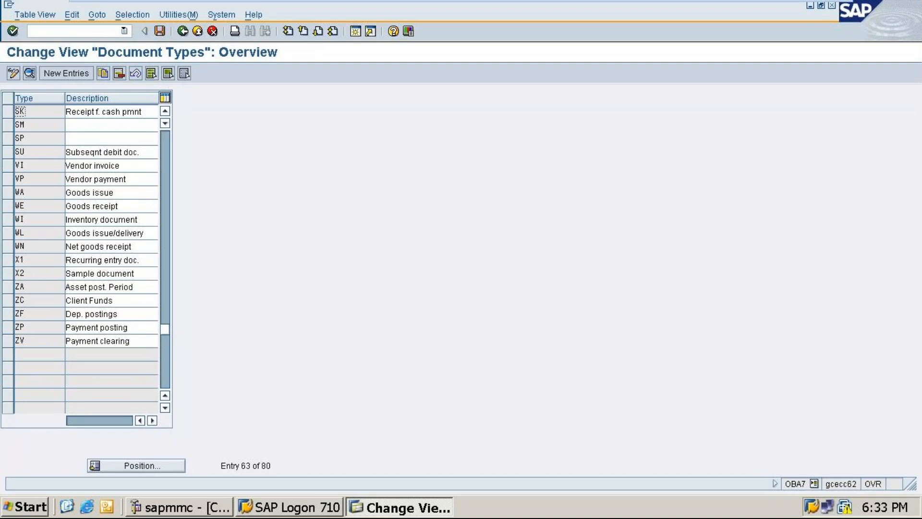
{"action": "key", "text": "super+r"}
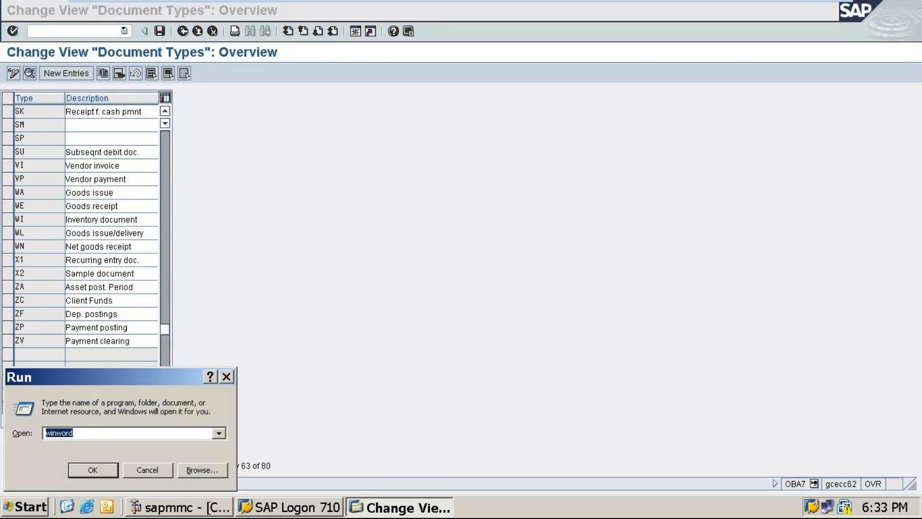
{"action": "left_click", "coordinate": [227, 376]}
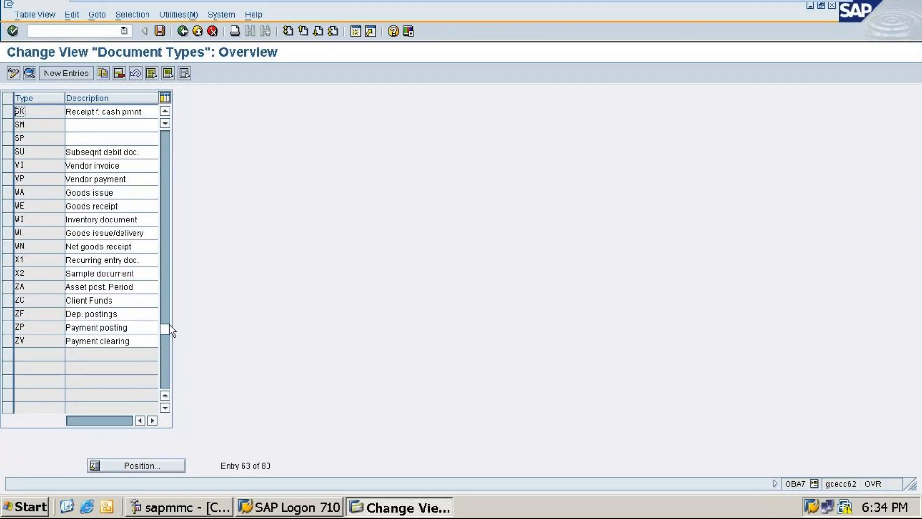
Browse the document types overview from the first entries towards the end of the list for a cash journal type
{"action": "left_click_drag", "start_coordinate": [168, 328], "coordinate": [166, 239]}
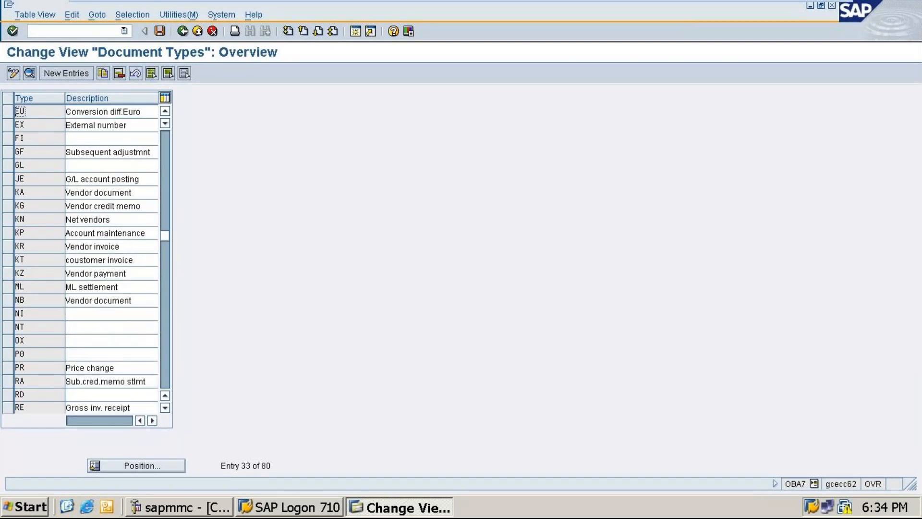
{"action": "left_click_drag", "start_coordinate": [166, 172], "coordinate": [163, 153]}
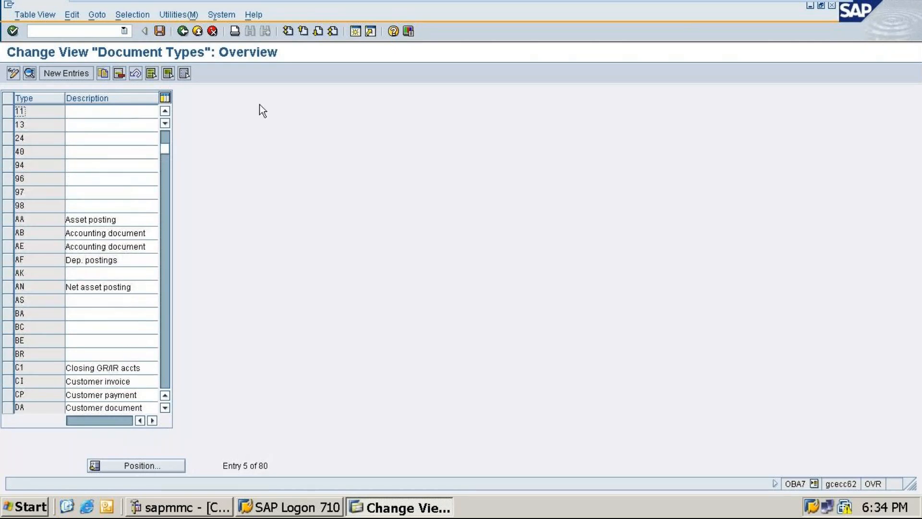
{"action": "left_click", "coordinate": [801, 10]}
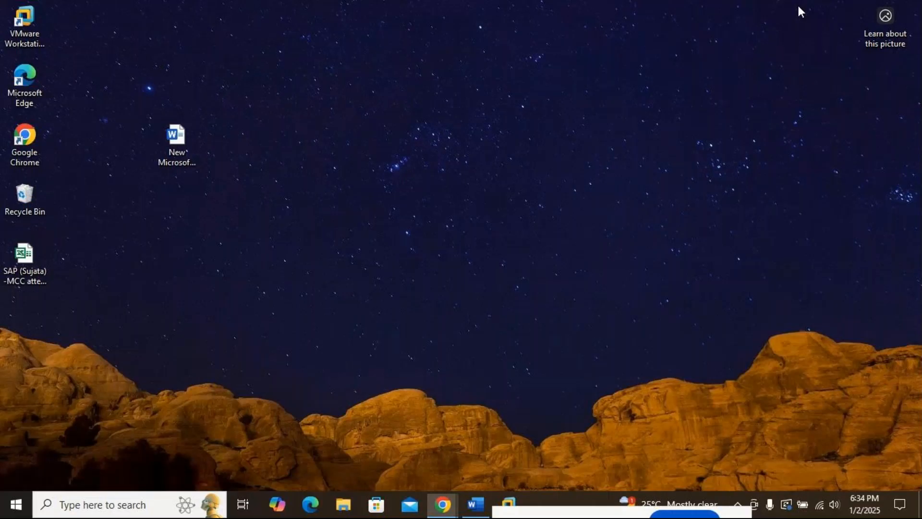
{"action": "mouse_move", "coordinate": [511, 504]}
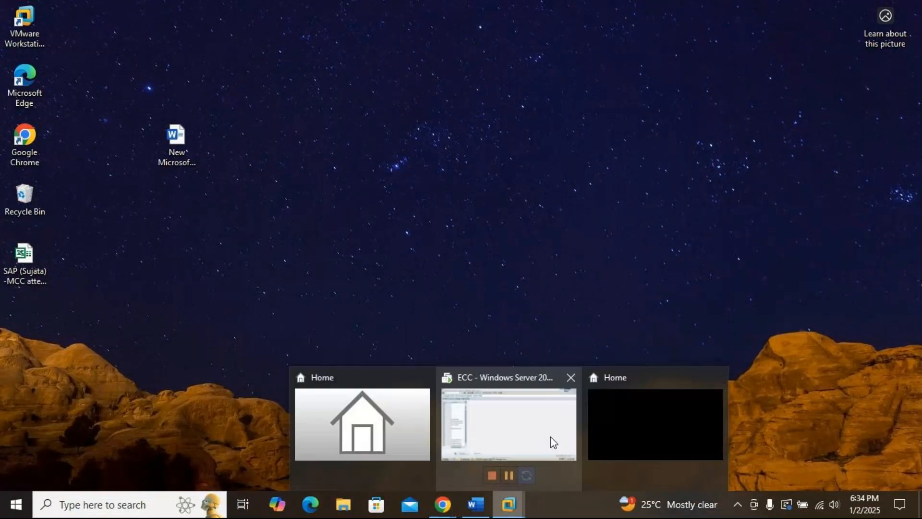
{"action": "mouse_move", "coordinate": [547, 437]}
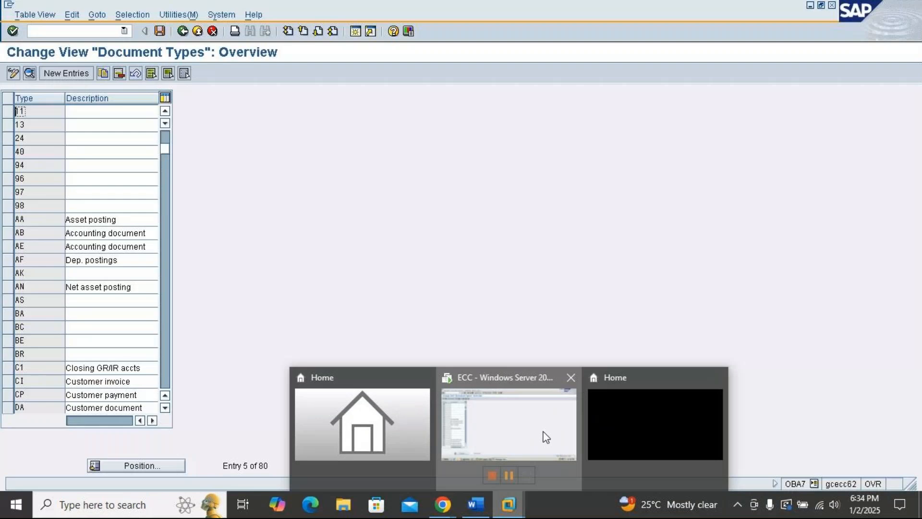
{"action": "left_click", "coordinate": [546, 437]}
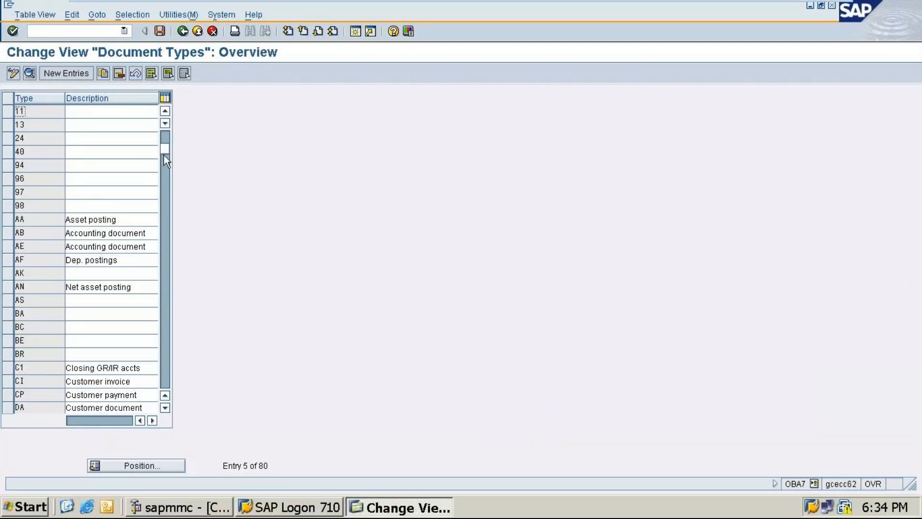
{"action": "left_click_drag", "start_coordinate": [162, 145], "coordinate": [165, 165]}
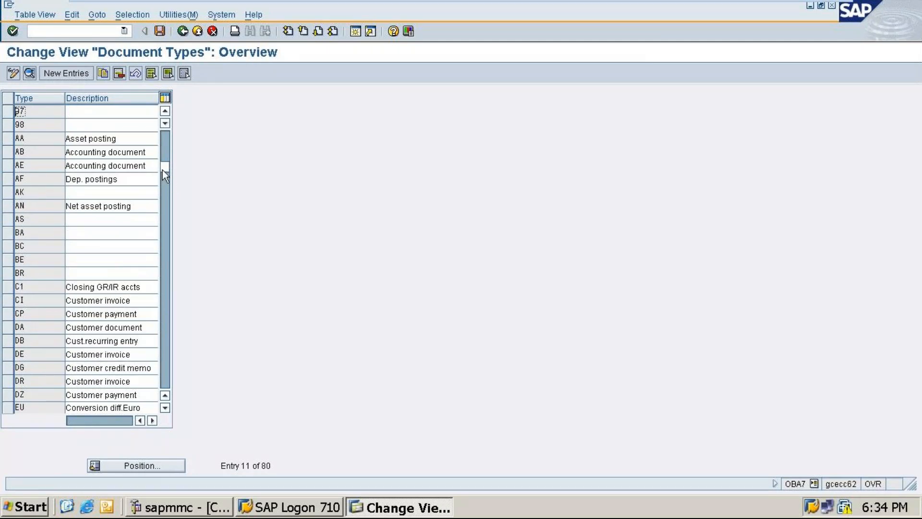
{"action": "scroll", "coordinate": [165, 196], "scroll_direction": "down", "scroll_amount": 3}
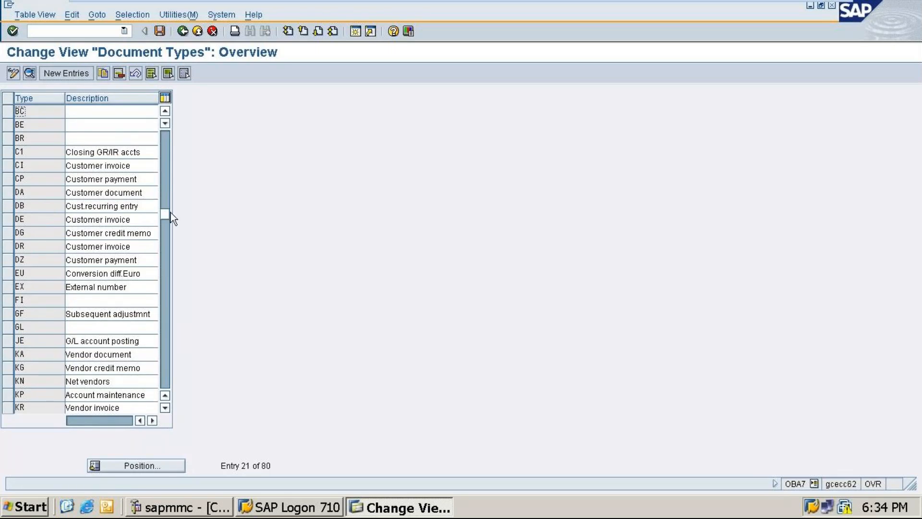
{"action": "scroll", "coordinate": [178, 240], "scroll_direction": "down", "scroll_amount": 4}
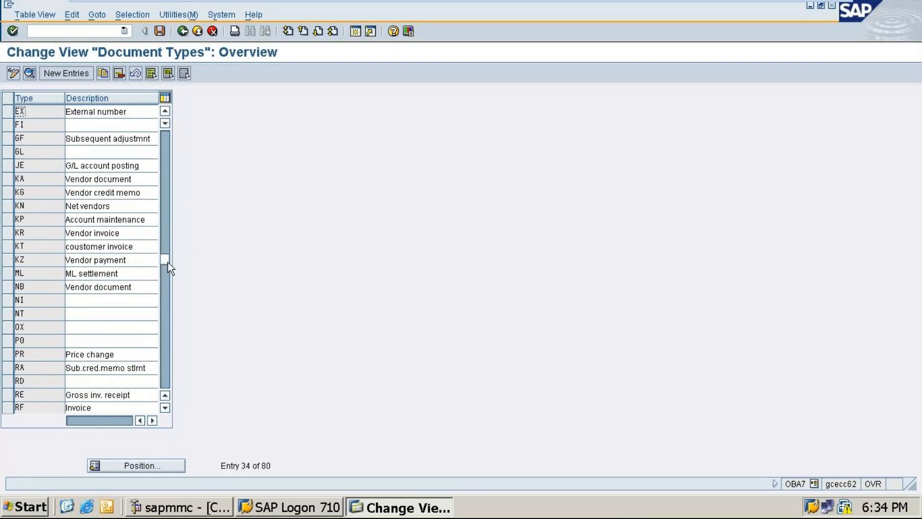
{"action": "scroll", "coordinate": [169, 262], "scroll_direction": "down", "scroll_amount": 4}
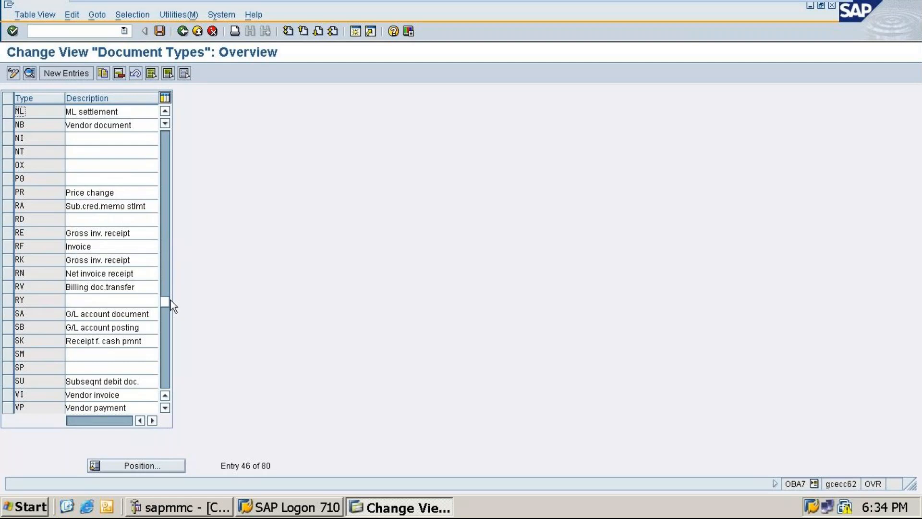
{"action": "scroll", "coordinate": [170, 303], "scroll_direction": "down", "scroll_amount": 3}
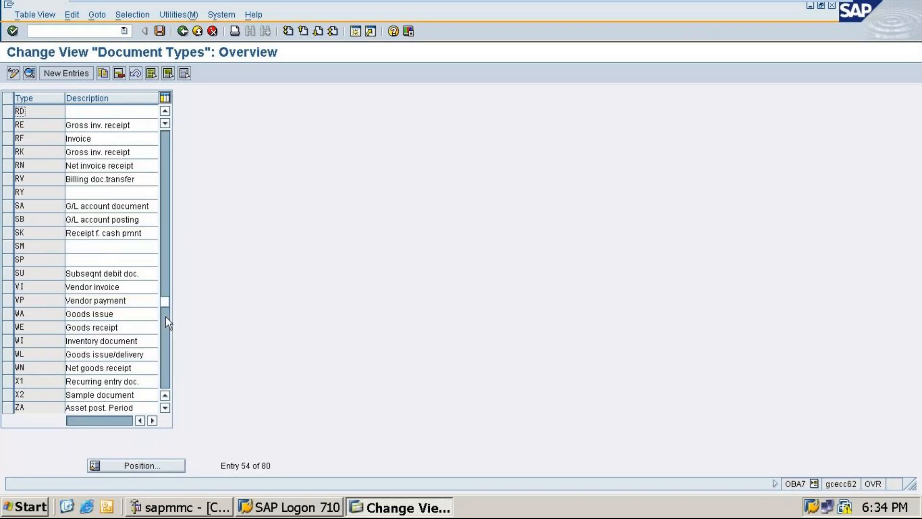
{"action": "left_click", "coordinate": [163, 295]}
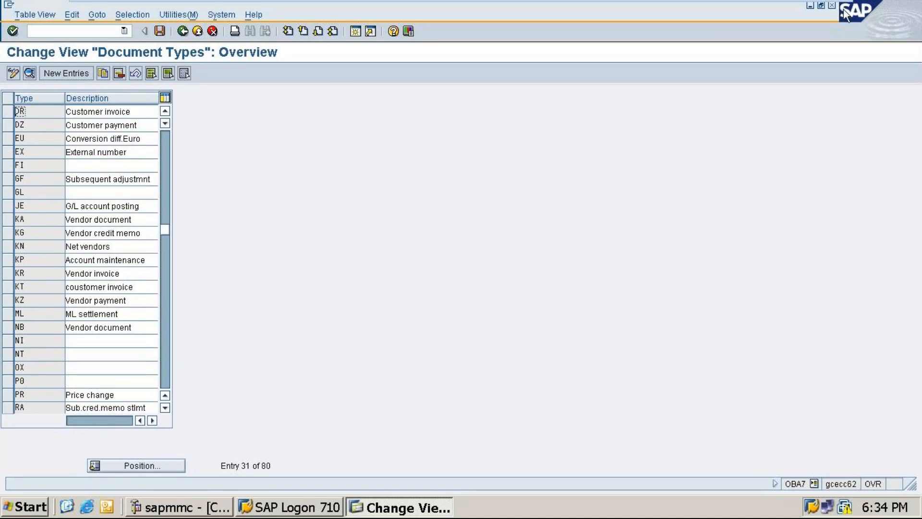
Open a new document type entry, check the document type and number range settings in the Word document, and return to SAP
{"action": "left_click", "coordinate": [57, 76]}
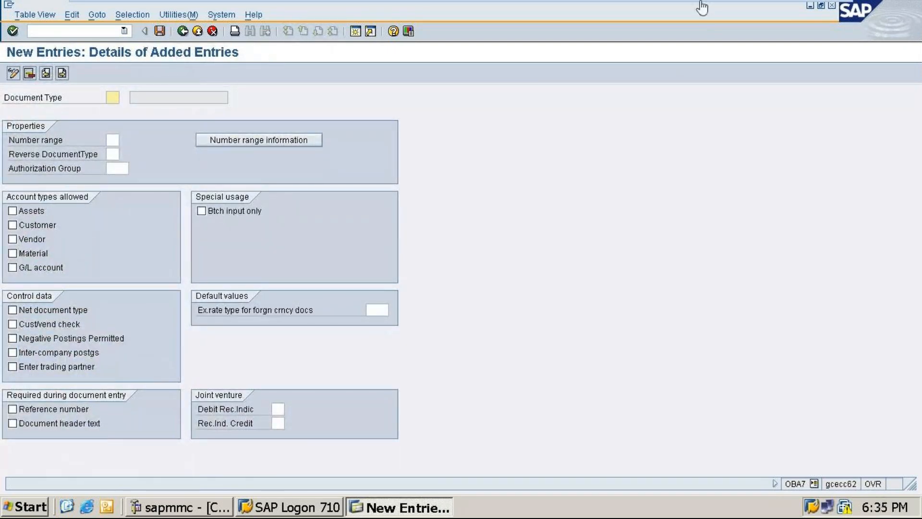
{"action": "mouse_move", "coordinate": [819, 4]}
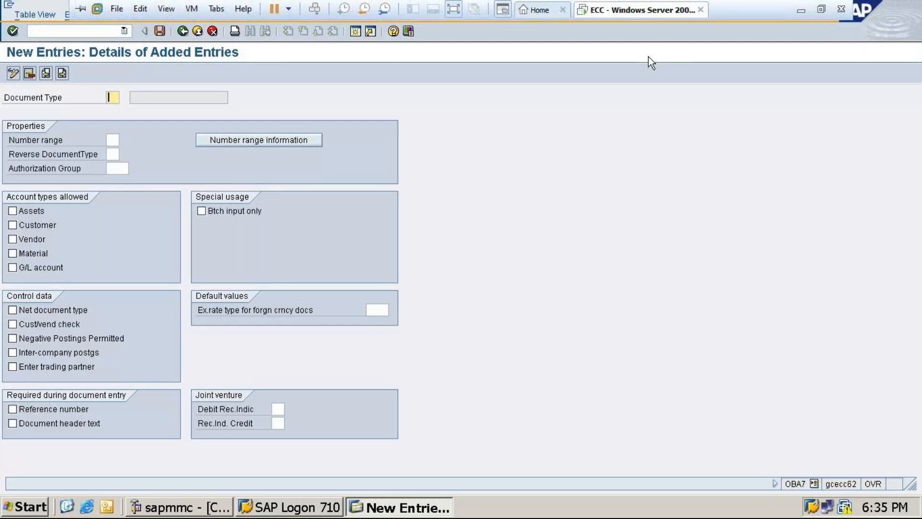
{"action": "left_click", "coordinate": [802, 11]}
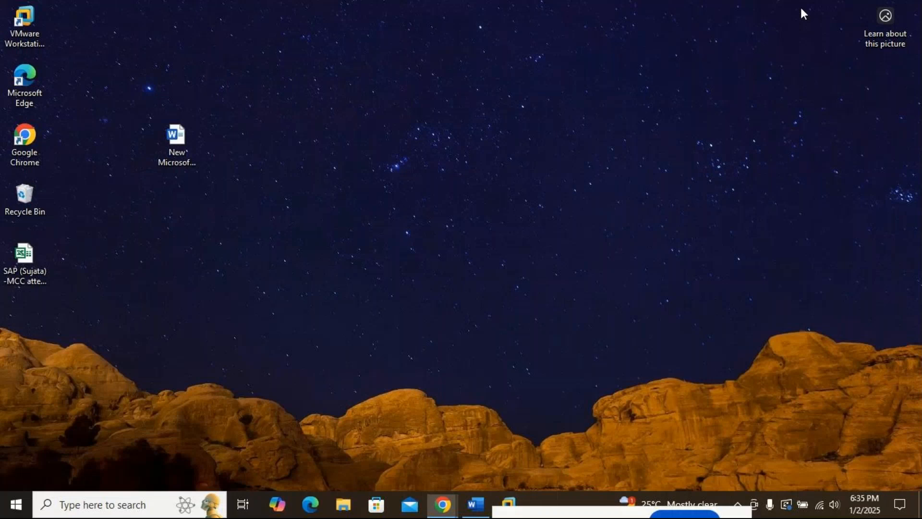
{"action": "key", "text": "alt+Tab"}
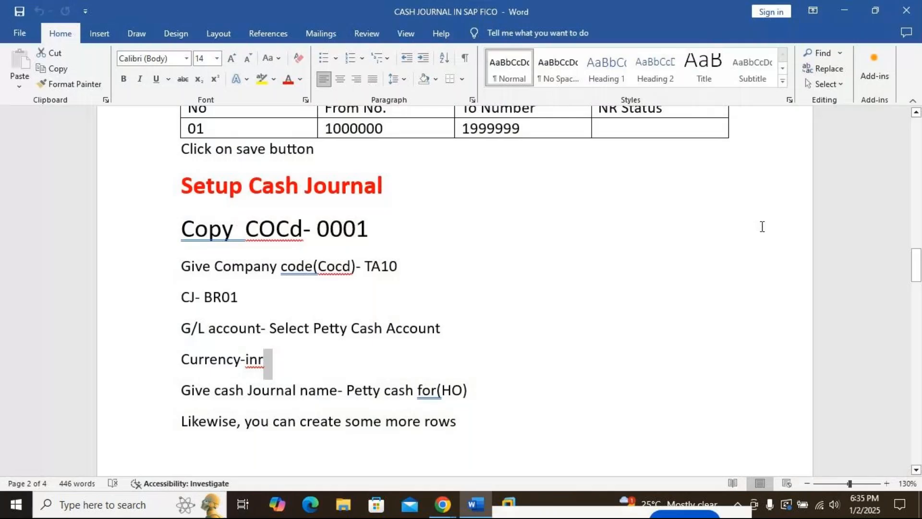
{"action": "left_click_drag", "start_coordinate": [918, 265], "coordinate": [919, 353]}
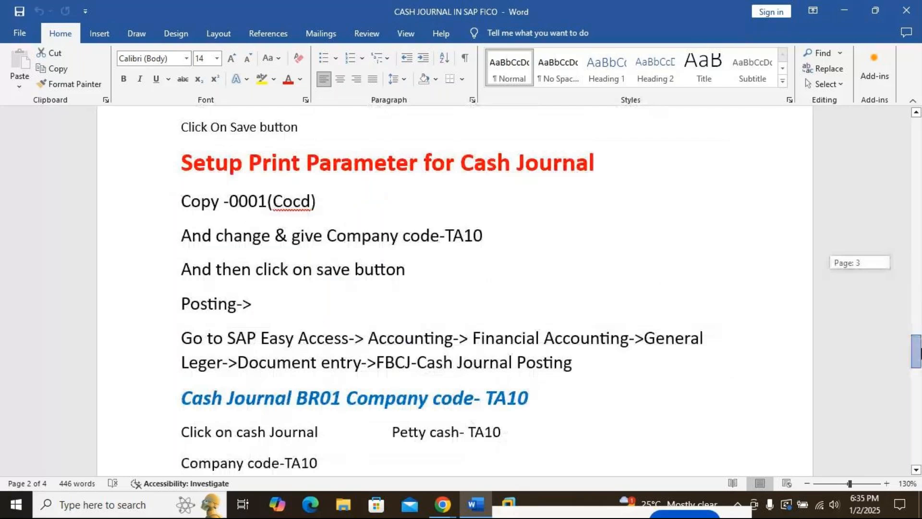
{"action": "left_click_drag", "start_coordinate": [919, 353], "coordinate": [912, 265]}
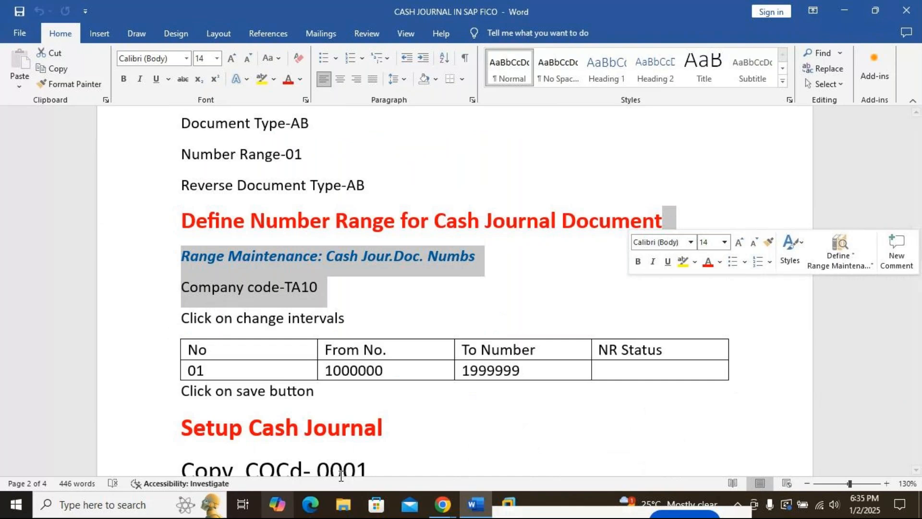
{"action": "left_click", "coordinate": [509, 503]}
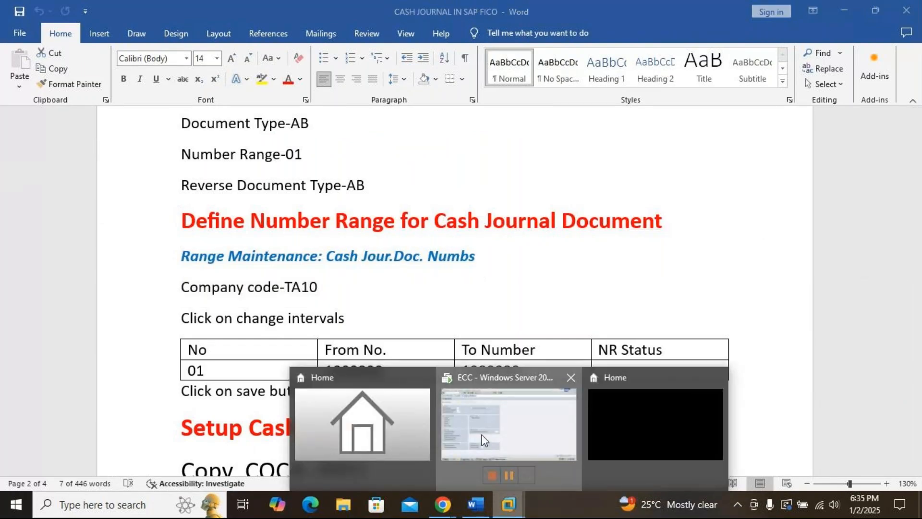
{"action": "left_click", "coordinate": [484, 439]}
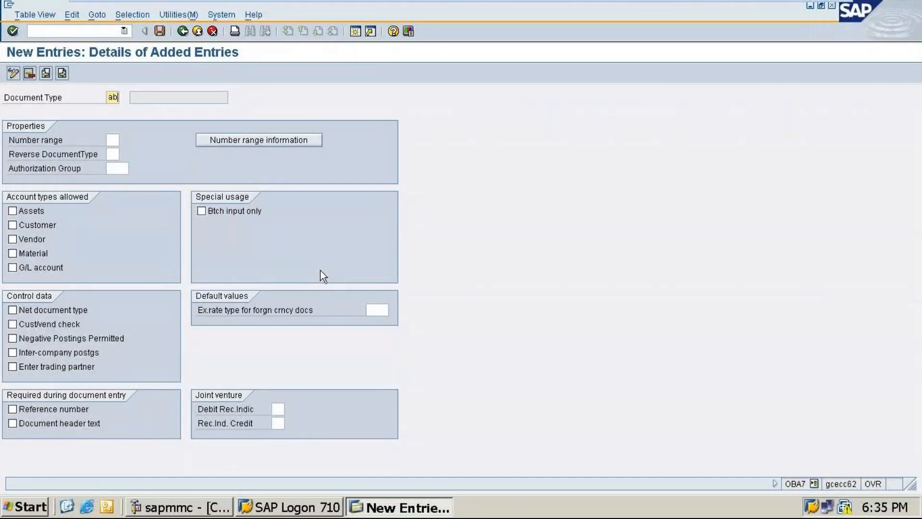
Discard the unsaved new entry for document type AB and return to the document types overview
{"action": "left_click", "coordinate": [183, 32]}
{"action": "left_click", "coordinate": [212, 31]}
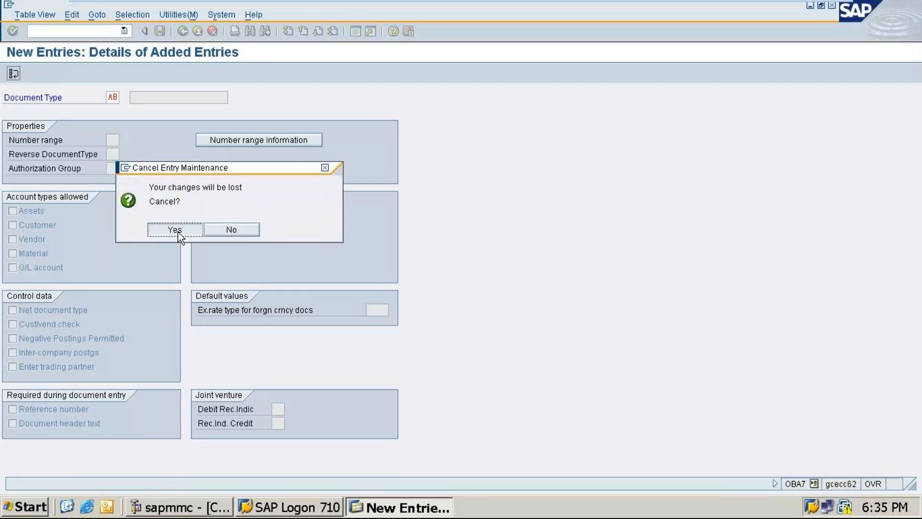
{"action": "left_click", "coordinate": [178, 232]}
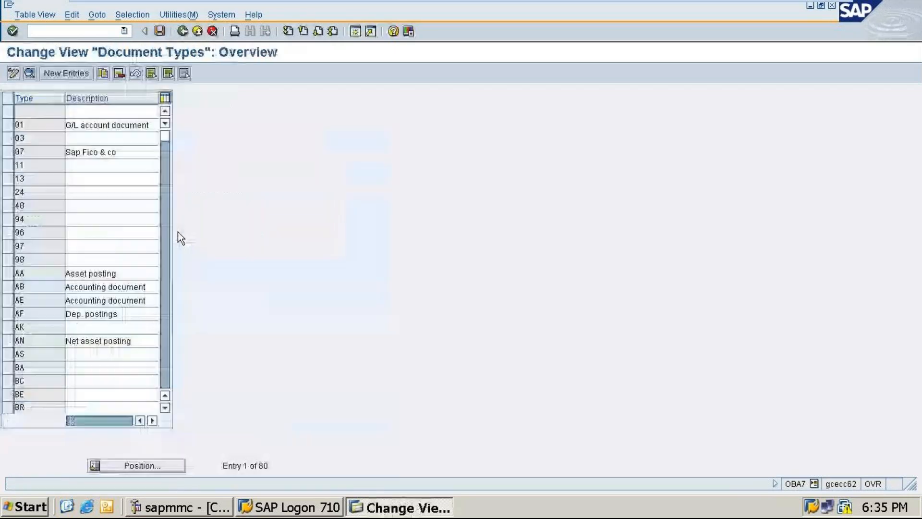
Look up document type AB in the document types overview and start a copy of its entry
{"action": "left_click", "coordinate": [133, 465]}
{"action": "type", "text": "ab"}
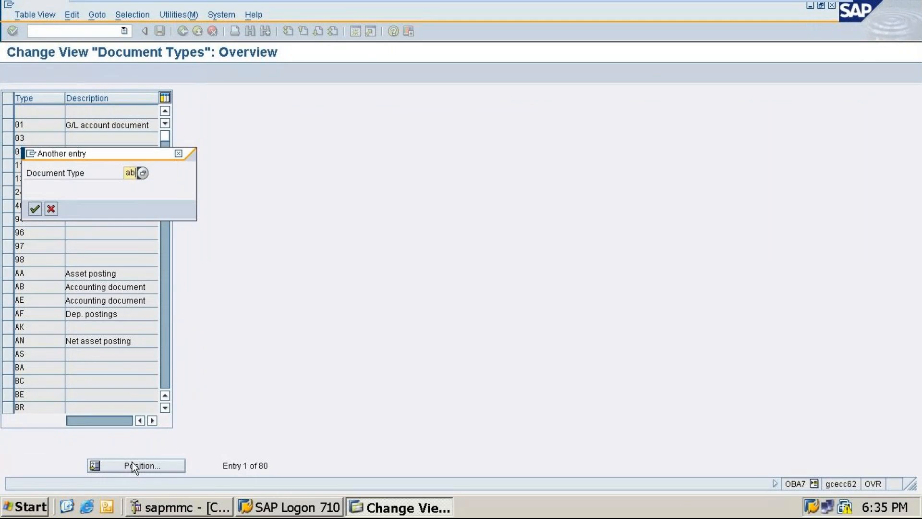
{"action": "key", "text": "BackSpace"}
{"action": "key", "text": "BackSpace"}
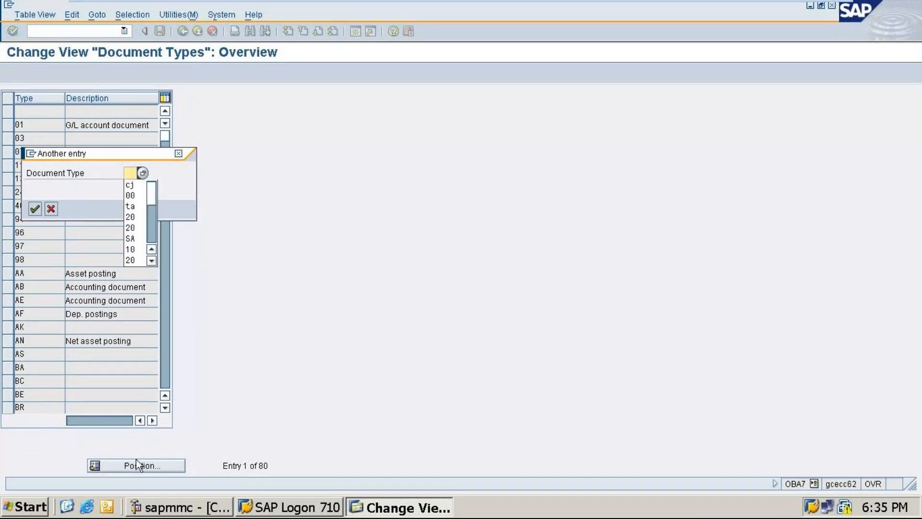
{"action": "type", "text": "AB"}
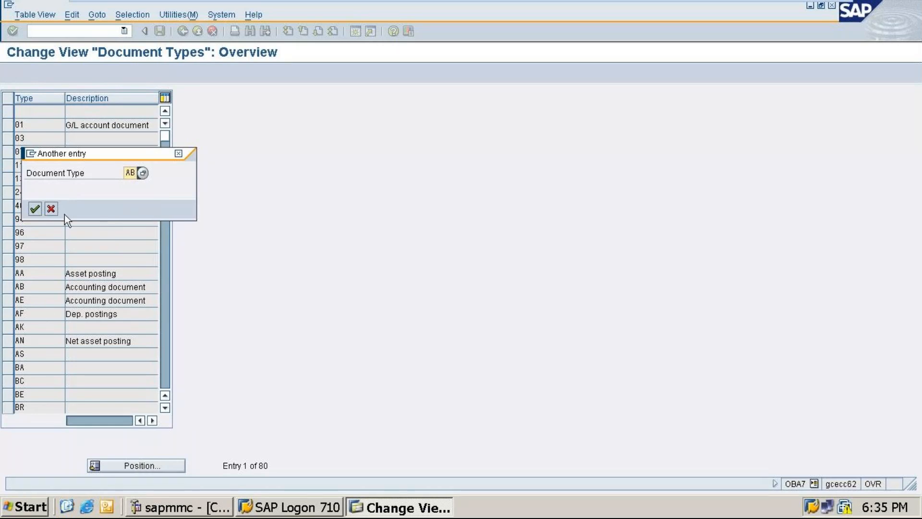
{"action": "left_click", "coordinate": [35, 209]}
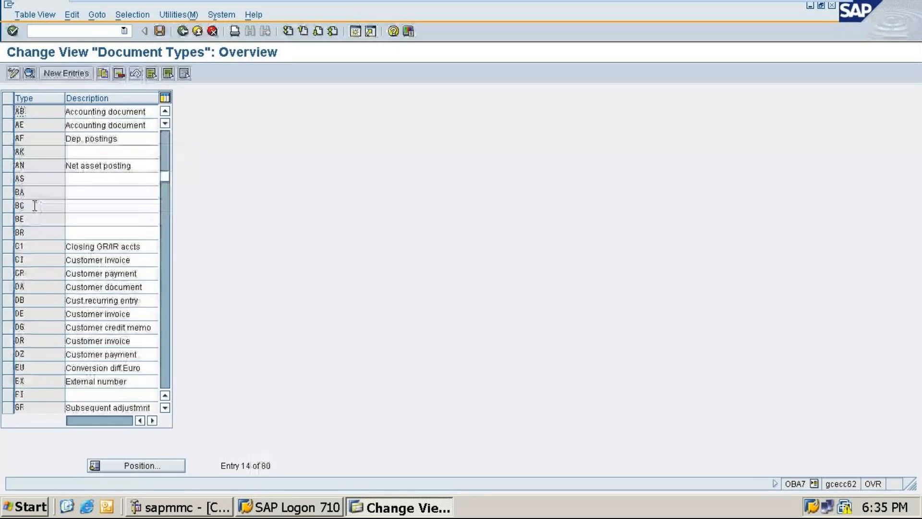
{"action": "left_click", "coordinate": [7, 111]}
{"action": "left_click", "coordinate": [106, 72]}
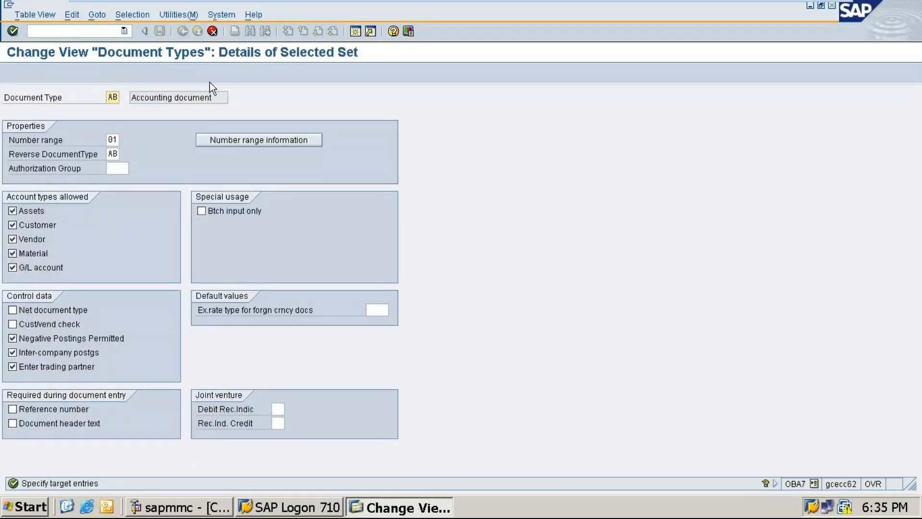
Review the number range and business transaction sections of the Word cash journal document, then switch back to SAP
{"action": "mouse_move", "coordinate": [807, 6]}
{"action": "left_click", "coordinate": [801, 9]}
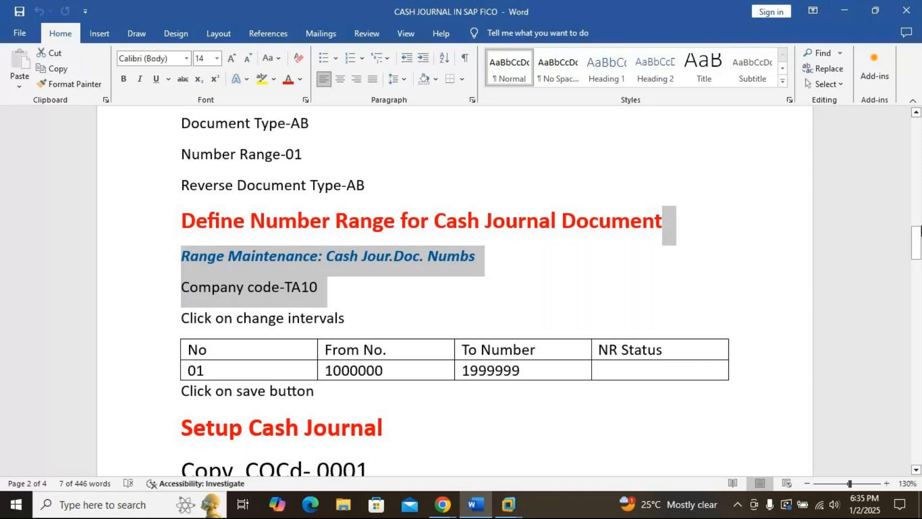
{"action": "left_click_drag", "start_coordinate": [919, 243], "coordinate": [920, 321]}
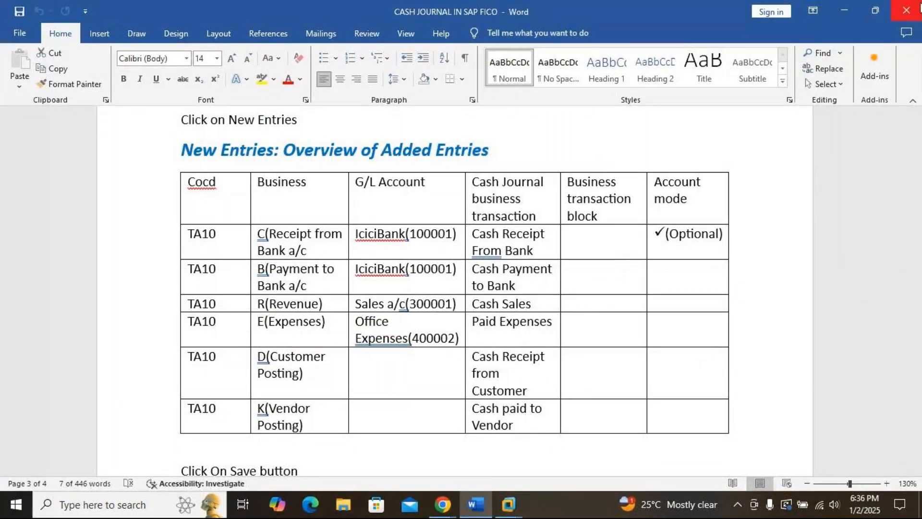
{"action": "left_click", "coordinate": [845, 7]}
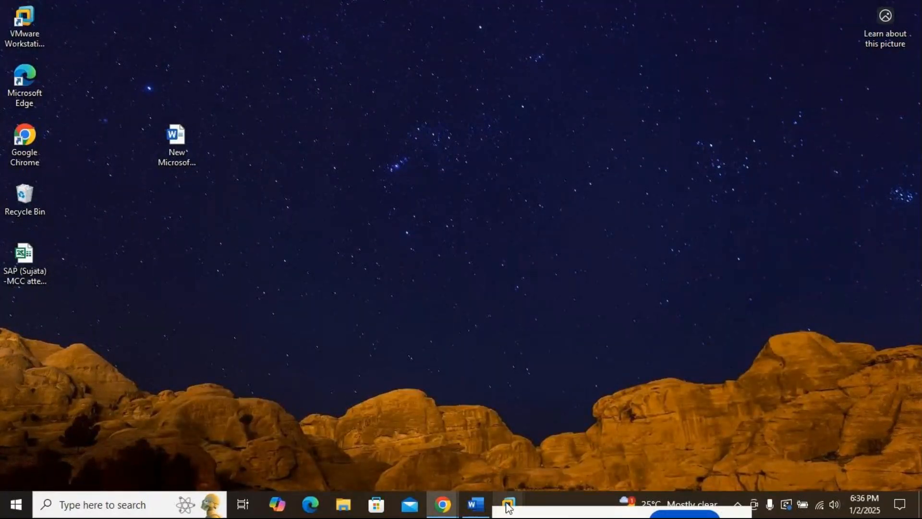
{"action": "mouse_move", "coordinate": [509, 507]}
{"action": "left_click", "coordinate": [535, 427]}
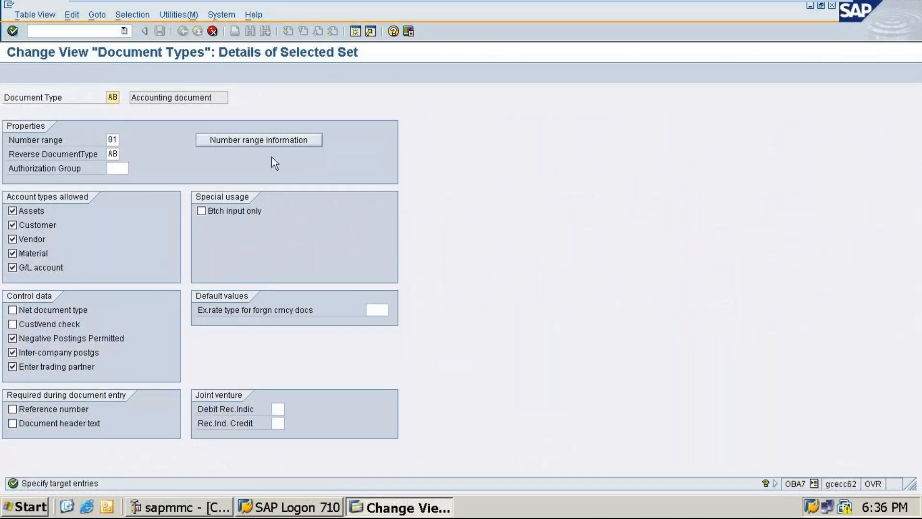
Open the accounting document number range intervals for company code TA10 from the number range information of document type AB
{"action": "left_click", "coordinate": [253, 139]}
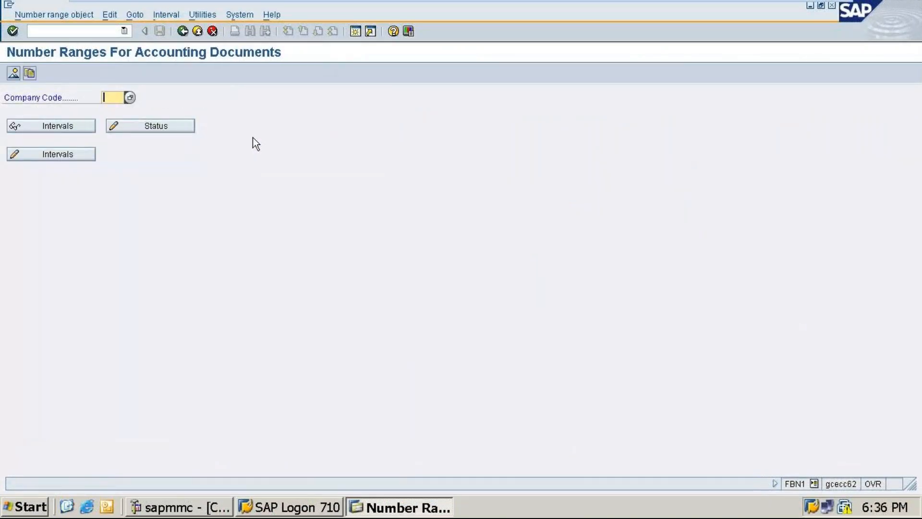
{"action": "type", "text": "t"}
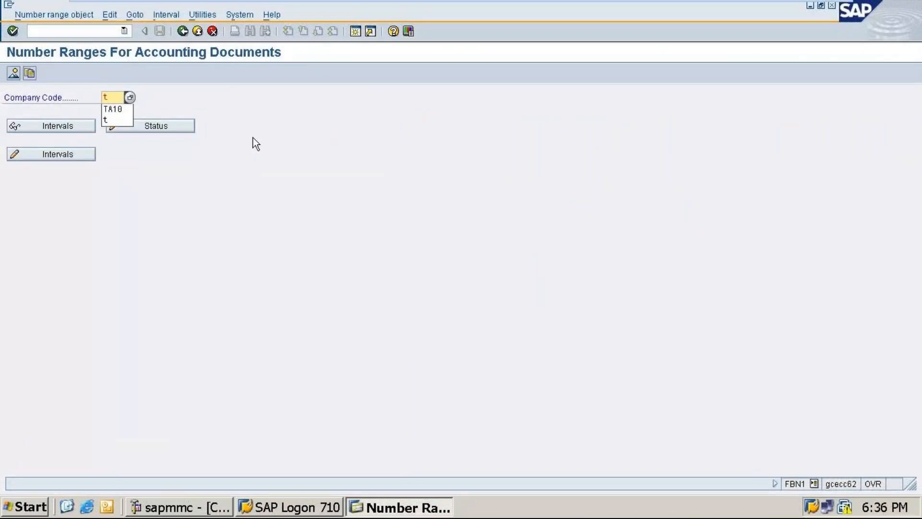
{"action": "type", "text": "a10"}
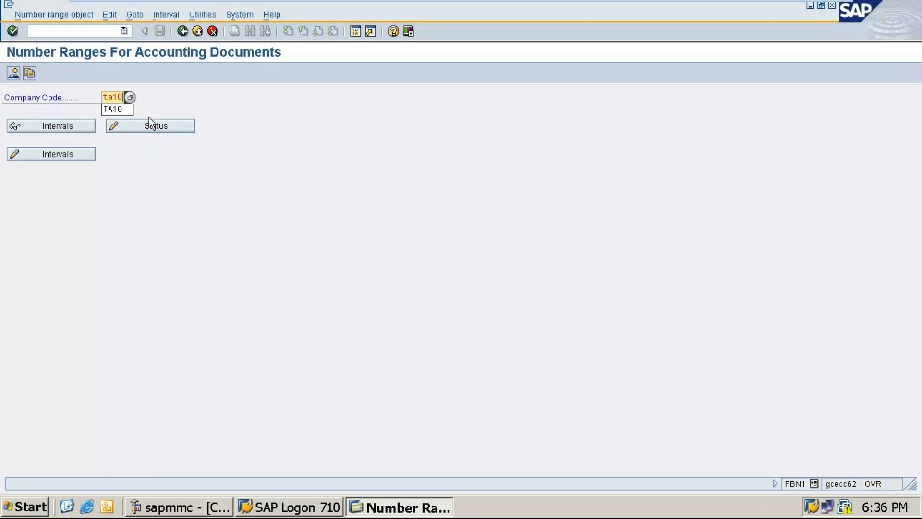
{"action": "left_click", "coordinate": [114, 109]}
{"action": "left_click", "coordinate": [50, 152]}
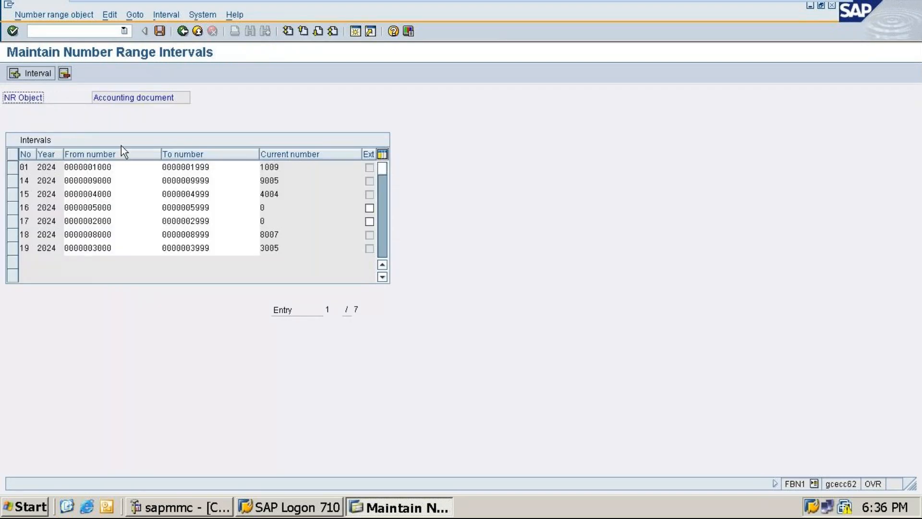
{"action": "left_click", "coordinate": [12, 31]}
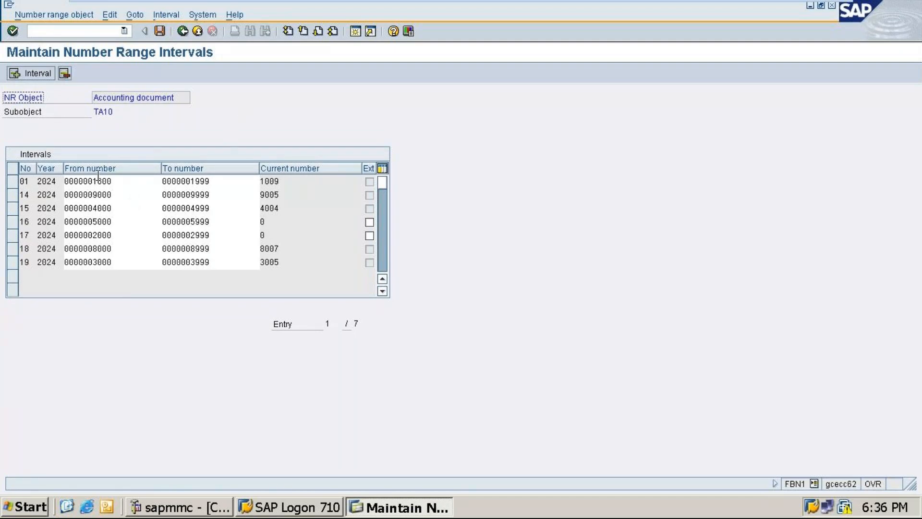
Start inserting a number range interval, consult the Word cash journal document, and close the new interval entry without adding it
{"action": "left_click", "coordinate": [41, 75]}
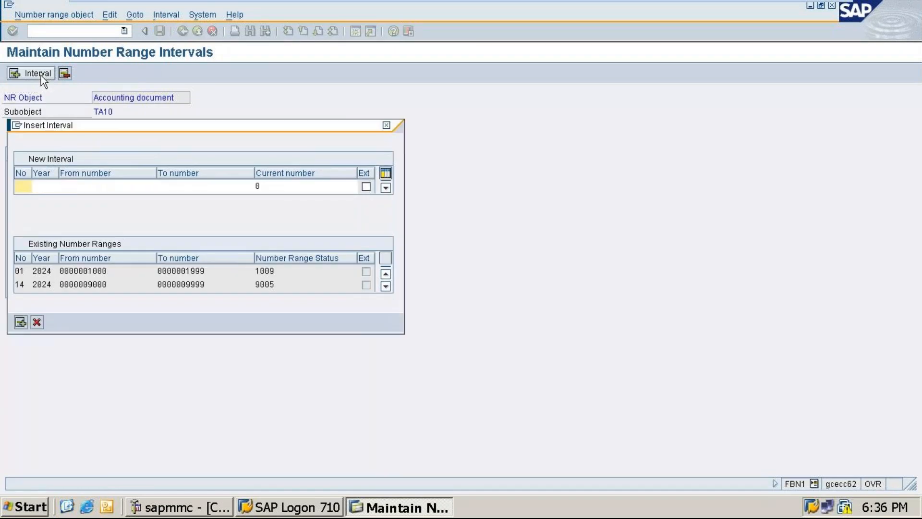
{"action": "mouse_move", "coordinate": [790, 6]}
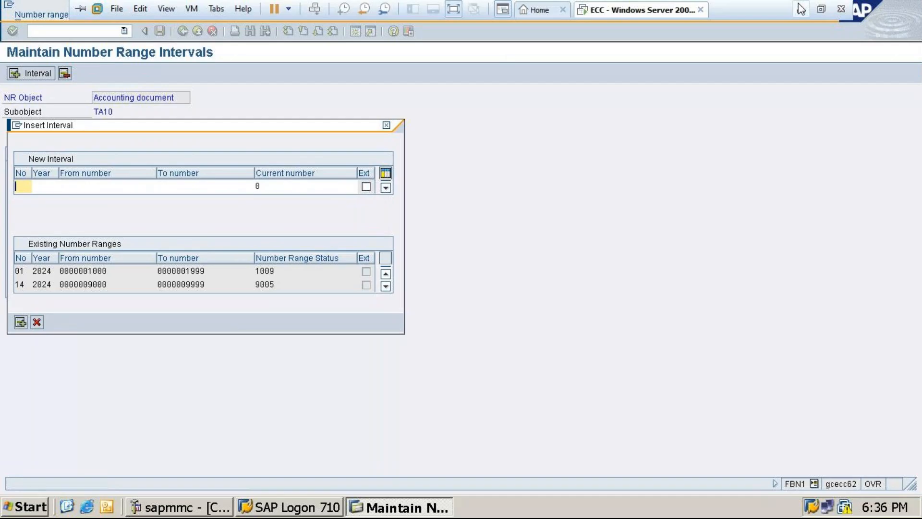
{"action": "left_click", "coordinate": [801, 8]}
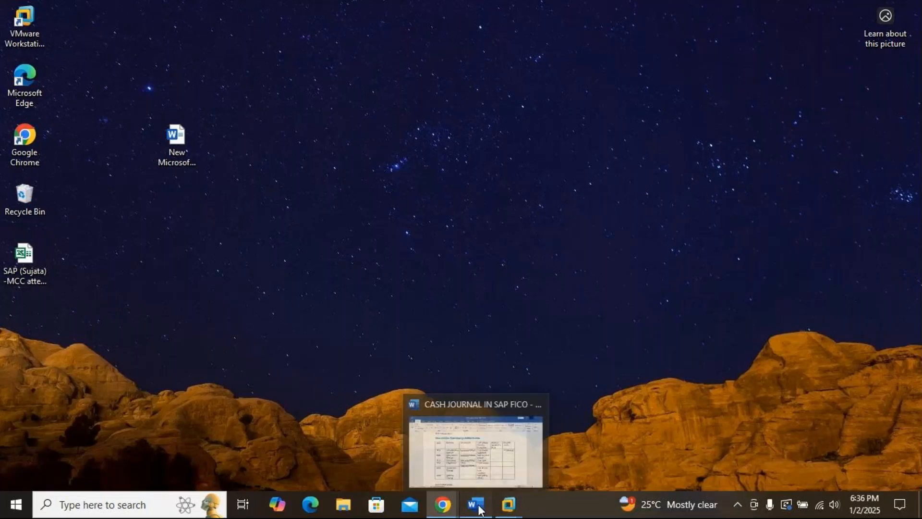
{"action": "left_click", "coordinate": [480, 510]}
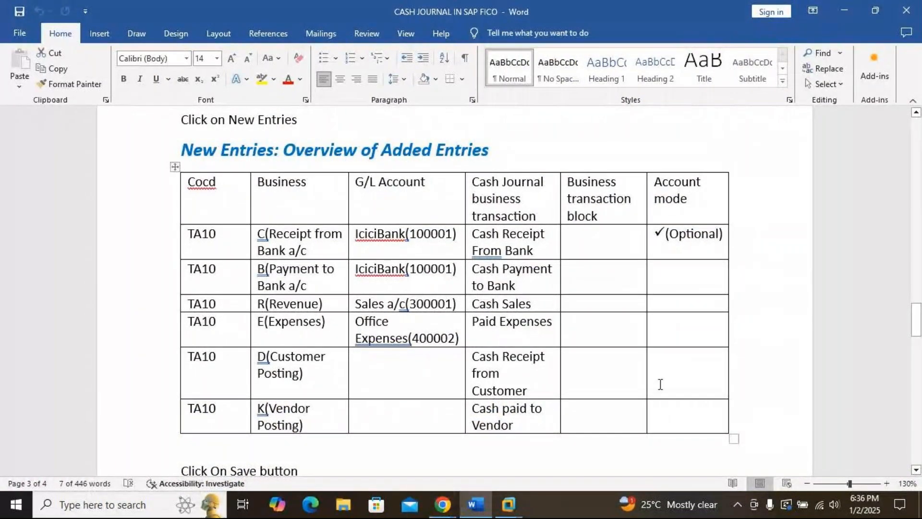
{"action": "left_click_drag", "start_coordinate": [916, 328], "coordinate": [919, 356]}
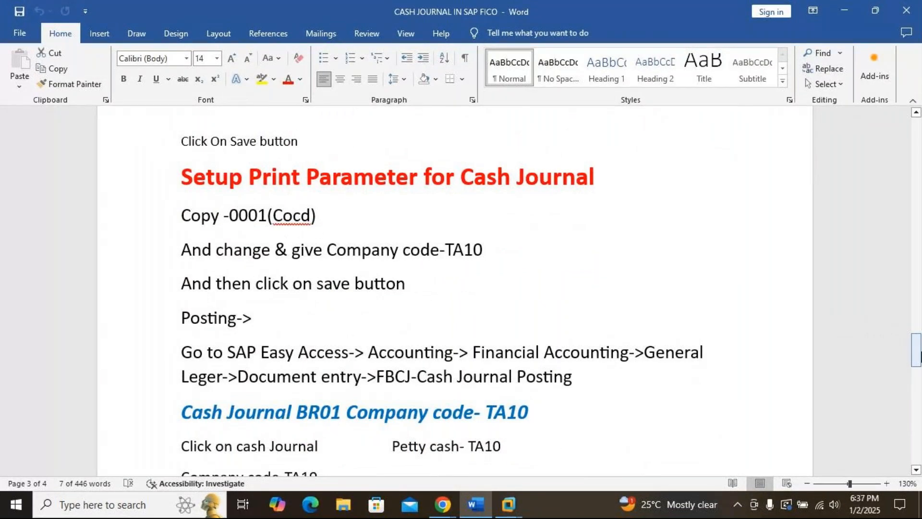
{"action": "mouse_move", "coordinate": [508, 508]}
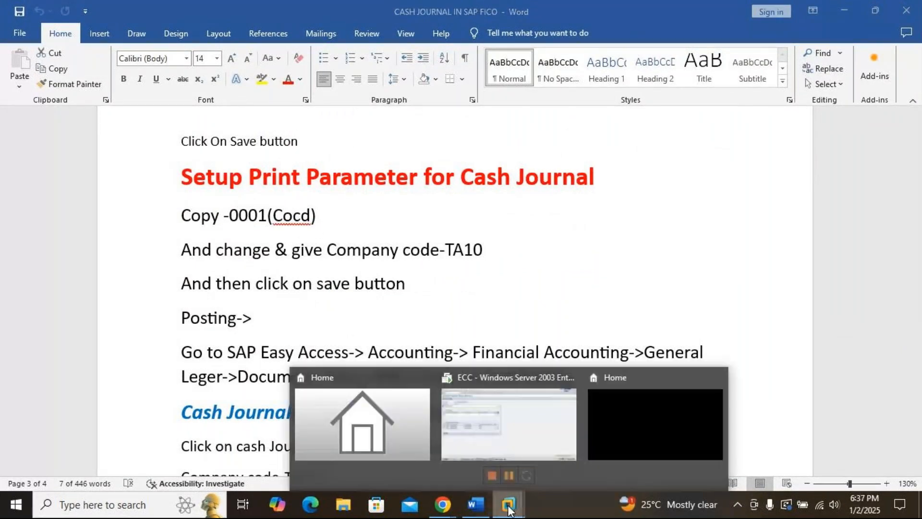
{"action": "left_click", "coordinate": [552, 438]}
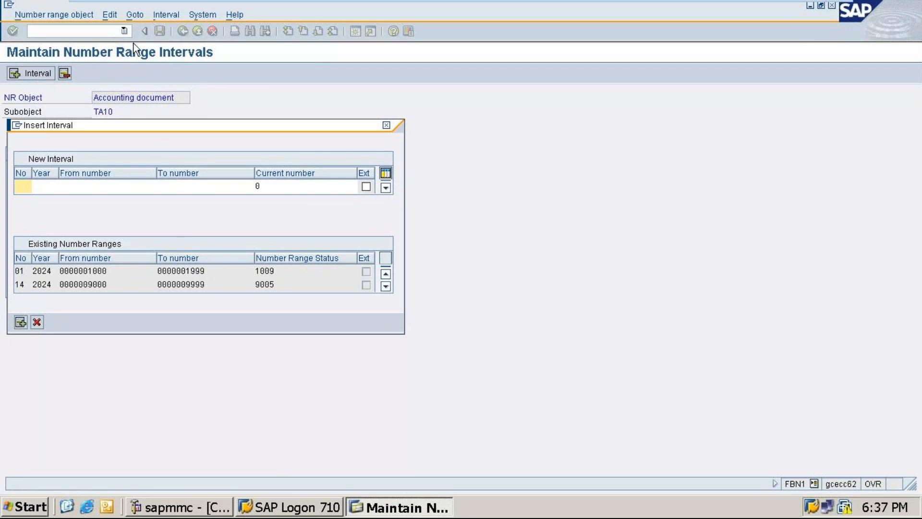
{"action": "left_click", "coordinate": [386, 124]}
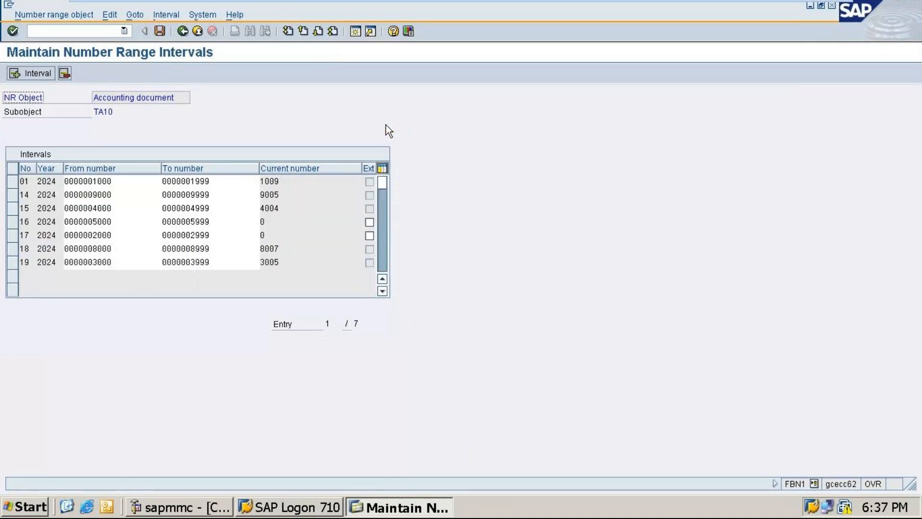
Leave the number ranges, cancel the copy of document type AB, and return to the implementation guide
{"action": "left_click", "coordinate": [182, 32]}
{"action": "left_click", "coordinate": [182, 31]}
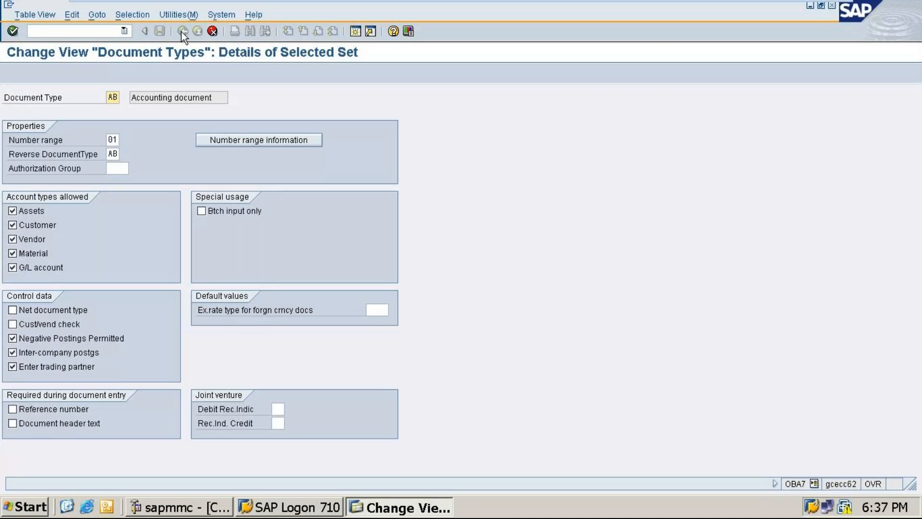
{"action": "left_click", "coordinate": [213, 31]}
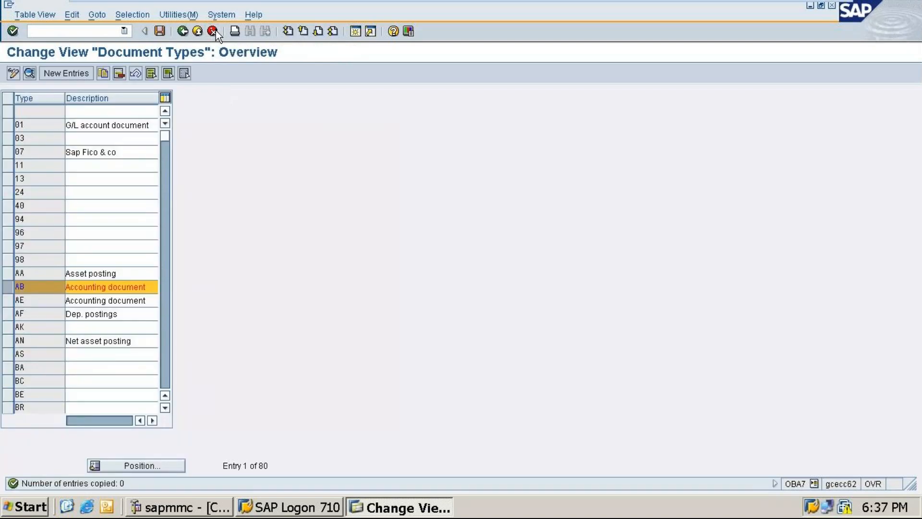
{"action": "left_click", "coordinate": [215, 31]}
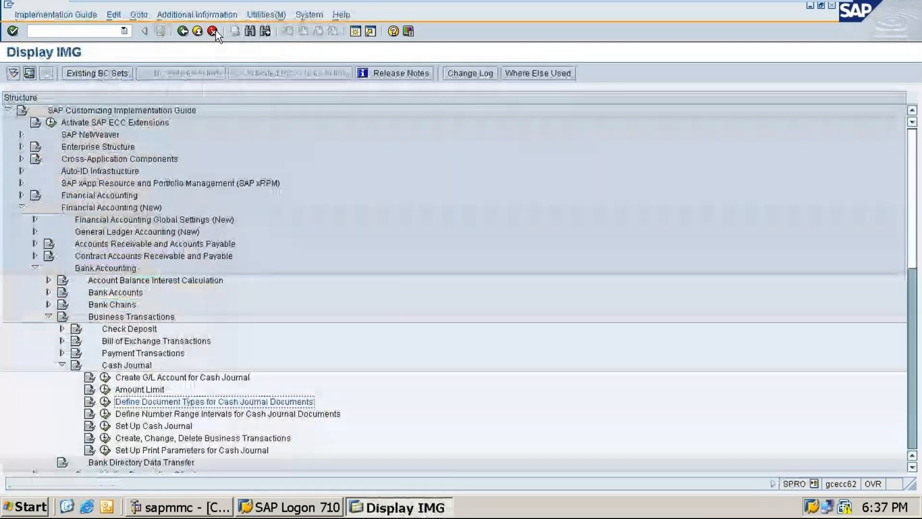
Display the number range intervals for cash journal documents of company code TA10, then return to the company code selection
{"action": "left_click", "coordinate": [104, 414]}
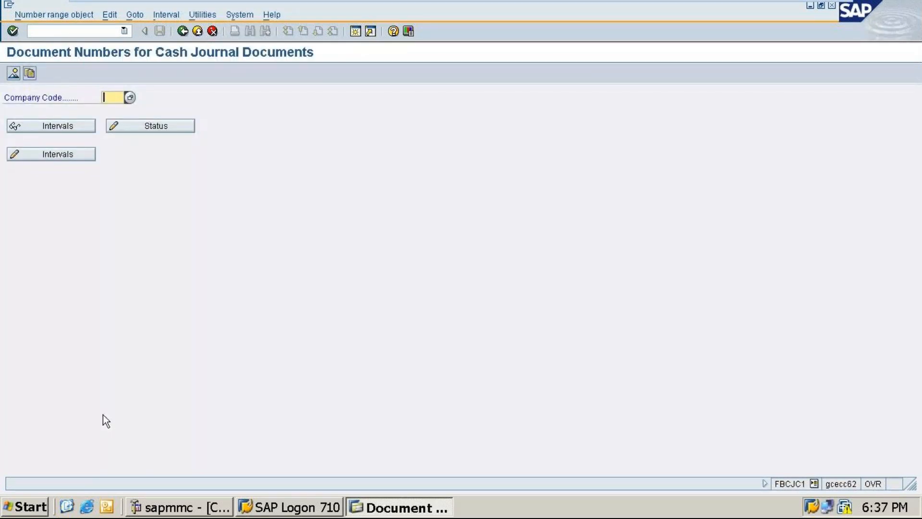
{"action": "type", "text": "ta10"}
{"action": "key", "text": "Return"}
{"action": "left_click", "coordinate": [50, 125]}
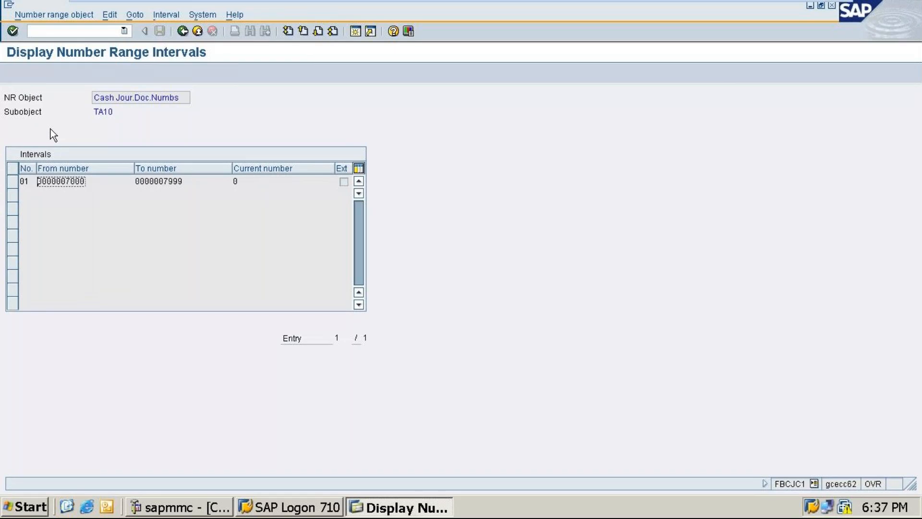
{"action": "left_click", "coordinate": [184, 31]}
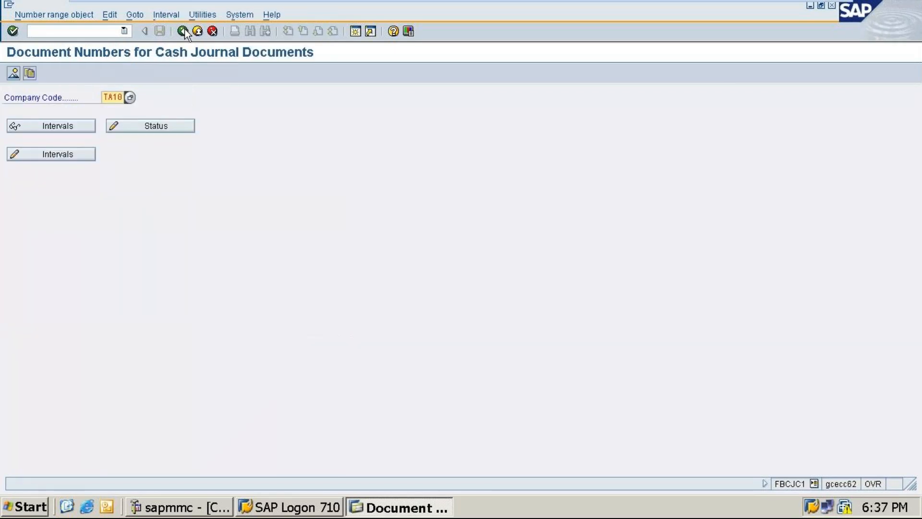
Review the print parameter and posting sections of the Word document, then return to the implementation guide in SAP
{"action": "mouse_move", "coordinate": [810, 5]}
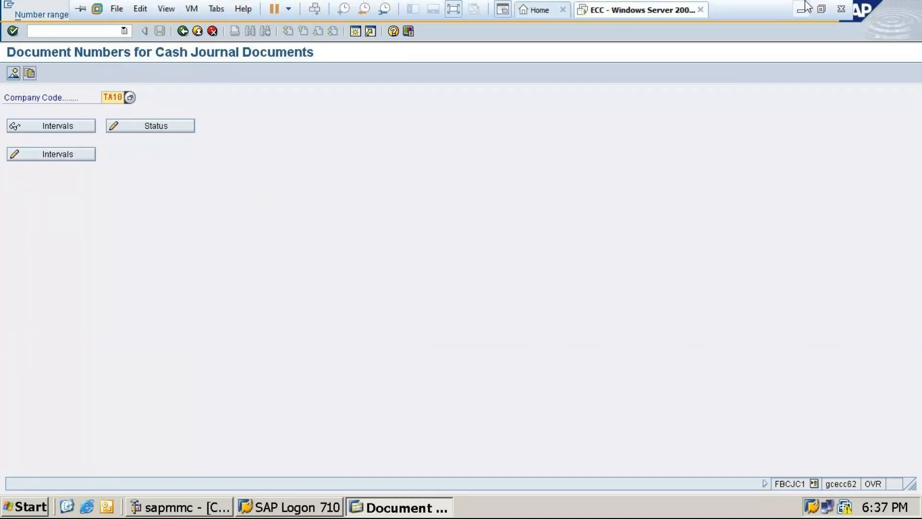
{"action": "left_click", "coordinate": [805, 8]}
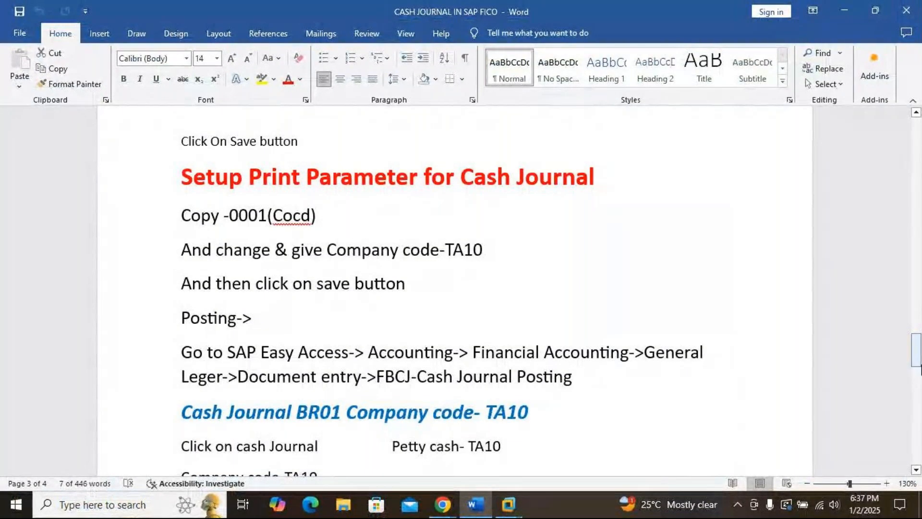
{"action": "scroll", "coordinate": [916, 360], "scroll_direction": "down", "scroll_amount": 3}
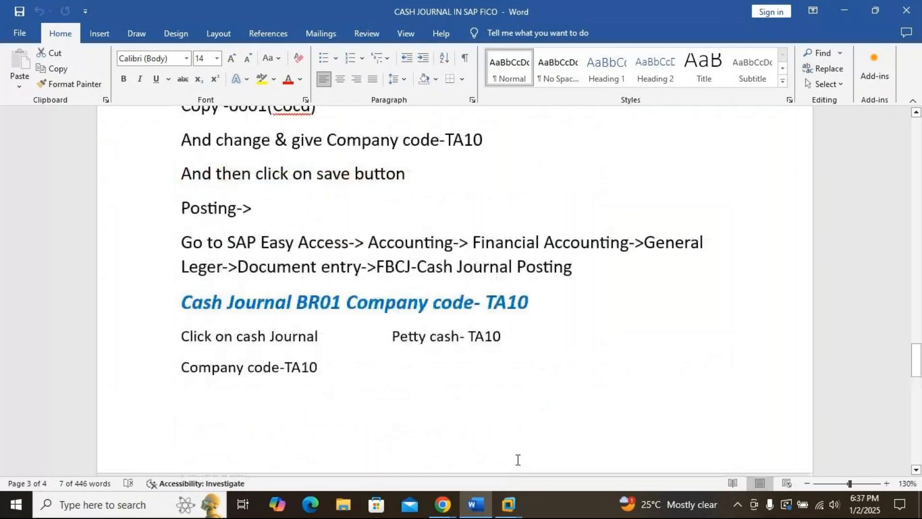
{"action": "mouse_move", "coordinate": [507, 502]}
{"action": "left_click", "coordinate": [543, 430]}
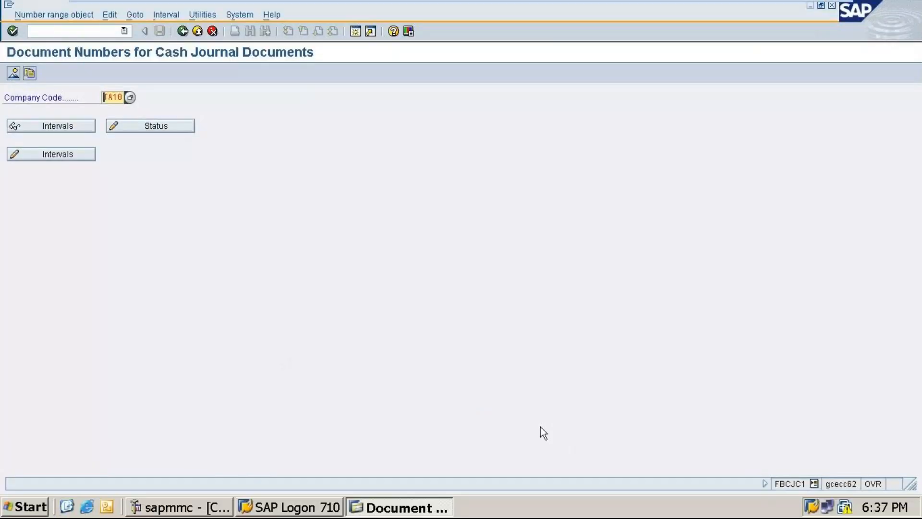
{"action": "left_click", "coordinate": [183, 31]}
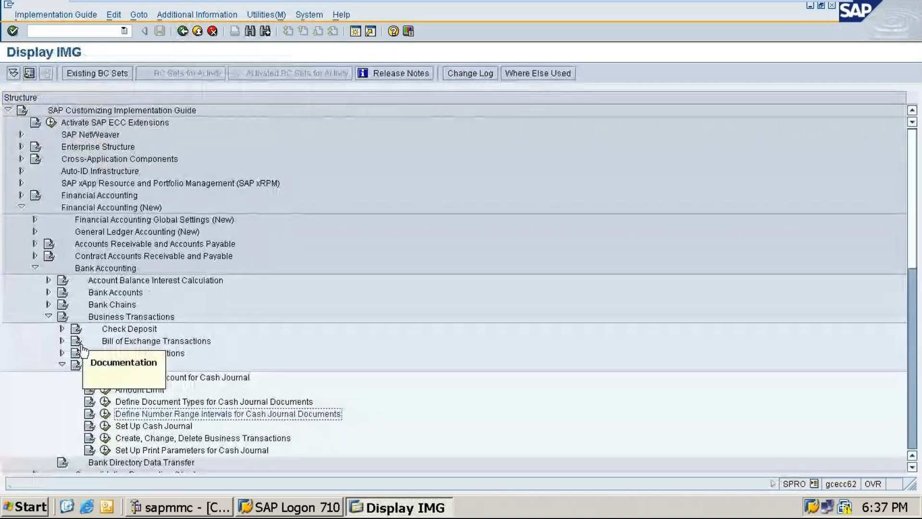
{"action": "left_click", "coordinate": [62, 365]}
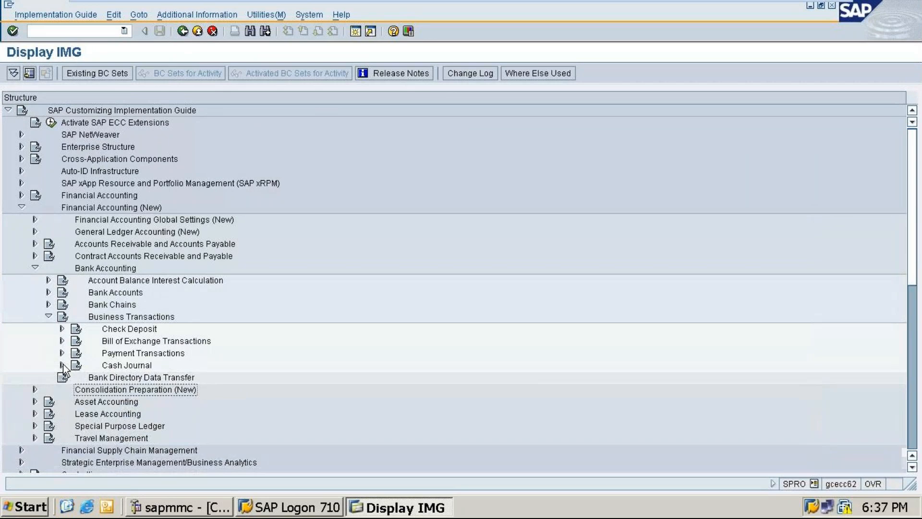
{"action": "left_click", "coordinate": [62, 365]}
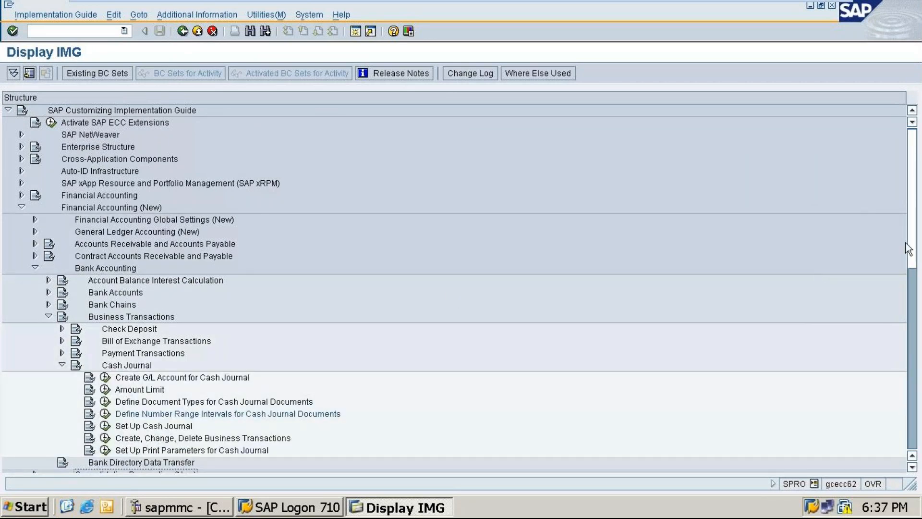
{"action": "left_click_drag", "start_coordinate": [914, 248], "coordinate": [919, 272]}
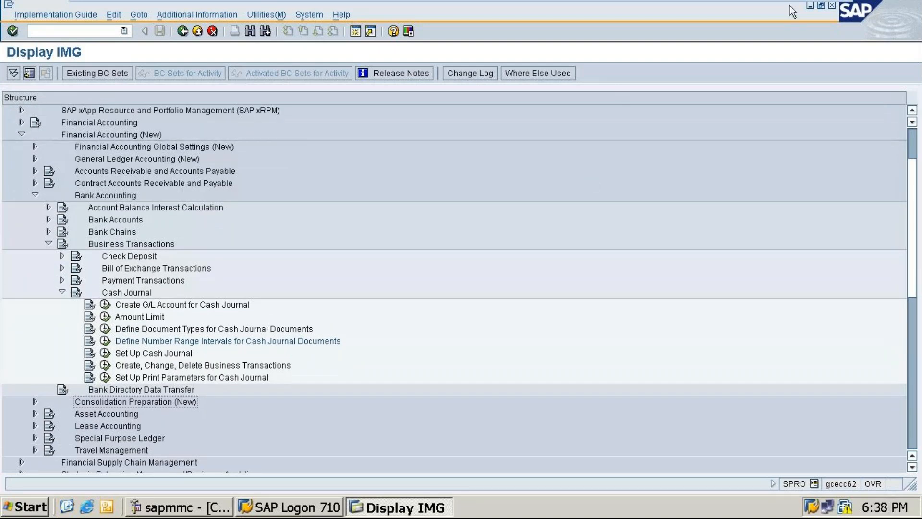
Review the business transactions table for TA10 in the Word document, then switch back to SAP
{"action": "mouse_move", "coordinate": [794, 7]}
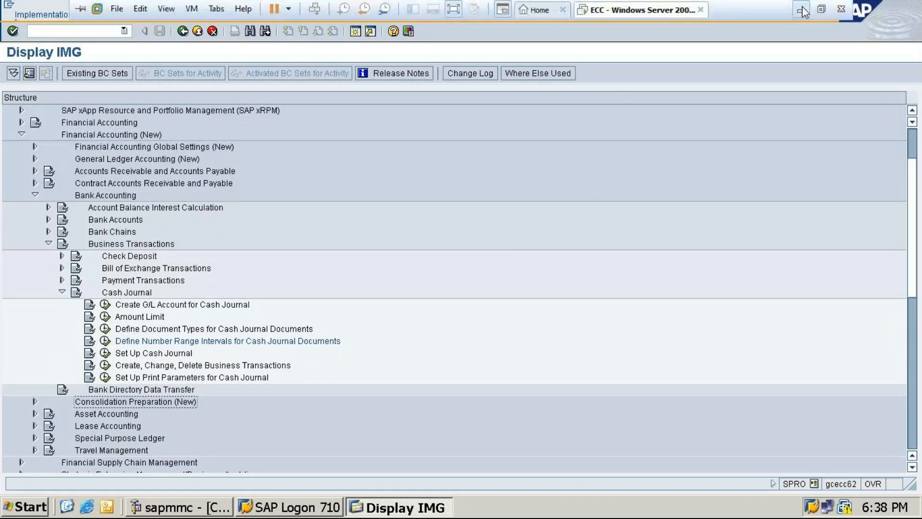
{"action": "left_click", "coordinate": [802, 9]}
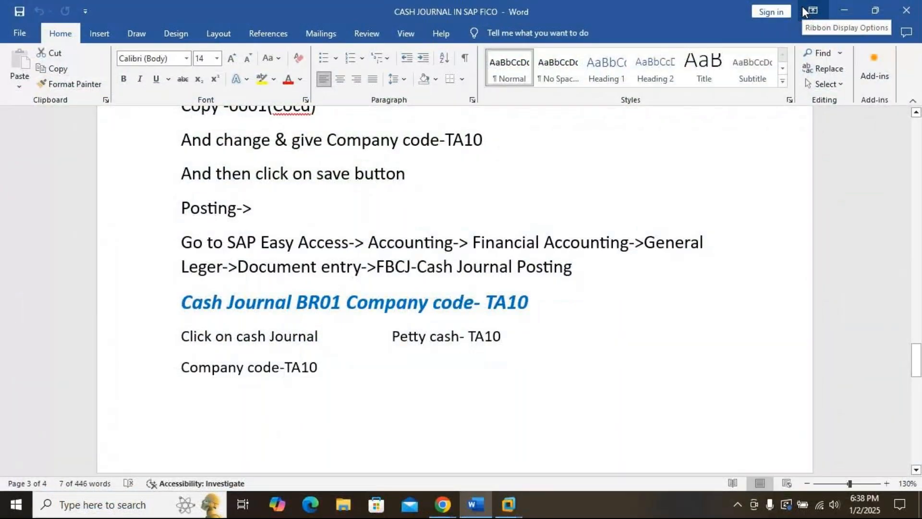
{"action": "left_click_drag", "start_coordinate": [917, 358], "coordinate": [916, 320]}
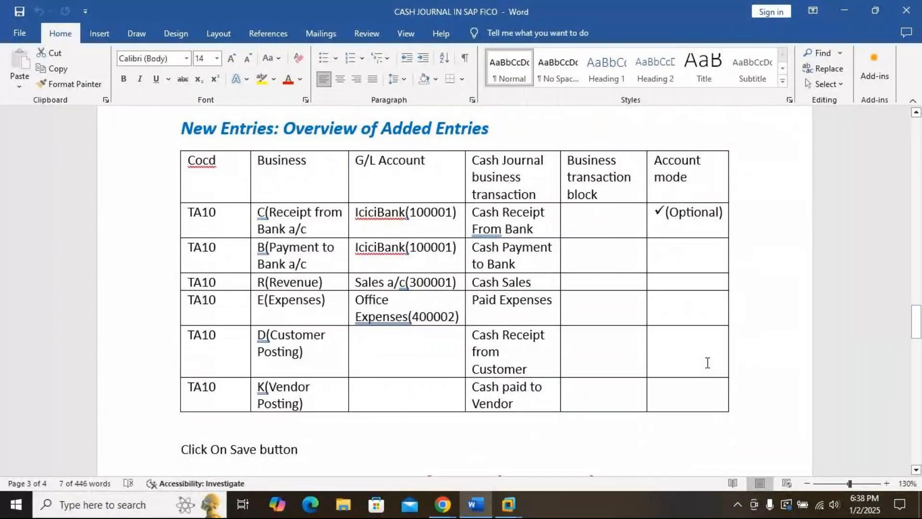
{"action": "mouse_move", "coordinate": [508, 504]}
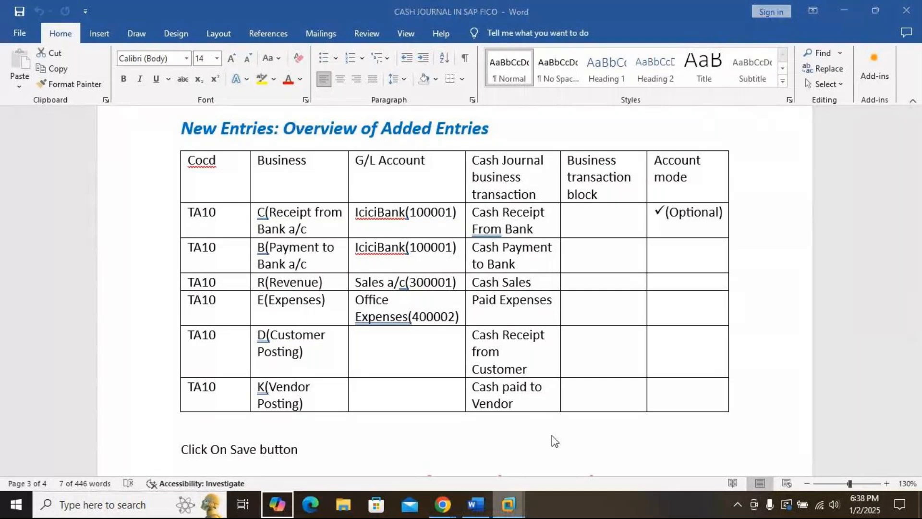
{"action": "left_click", "coordinate": [517, 510]}
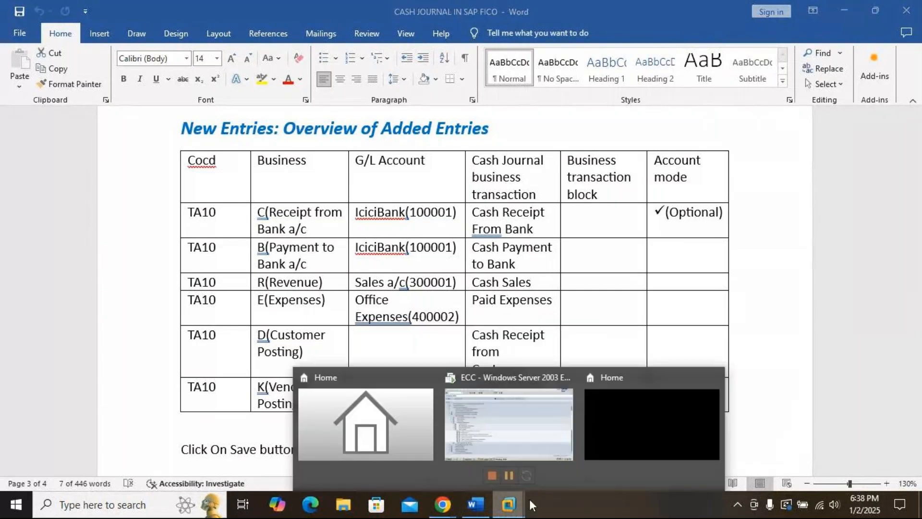
{"action": "left_click", "coordinate": [552, 432]}
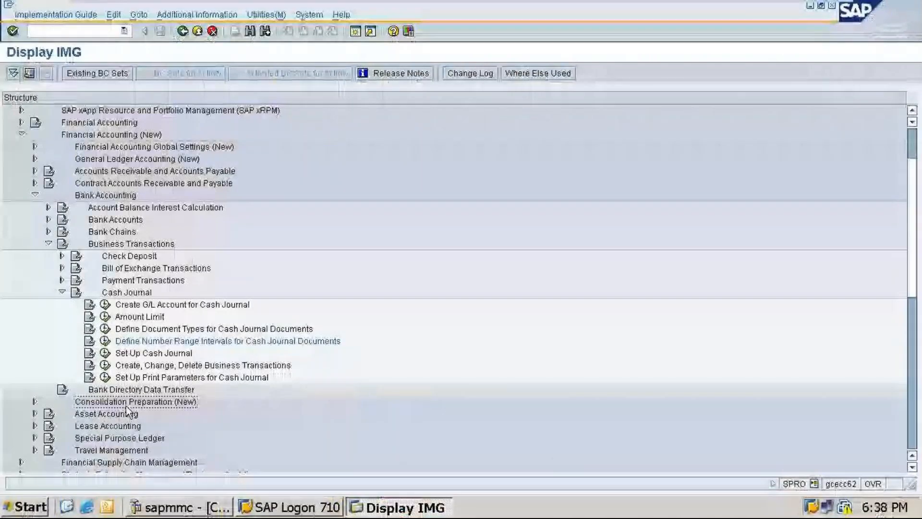
Open the cash journal setup and select the entries 0001, 0002, 1000 and 1001 of company code 0005
{"action": "left_click", "coordinate": [104, 353]}
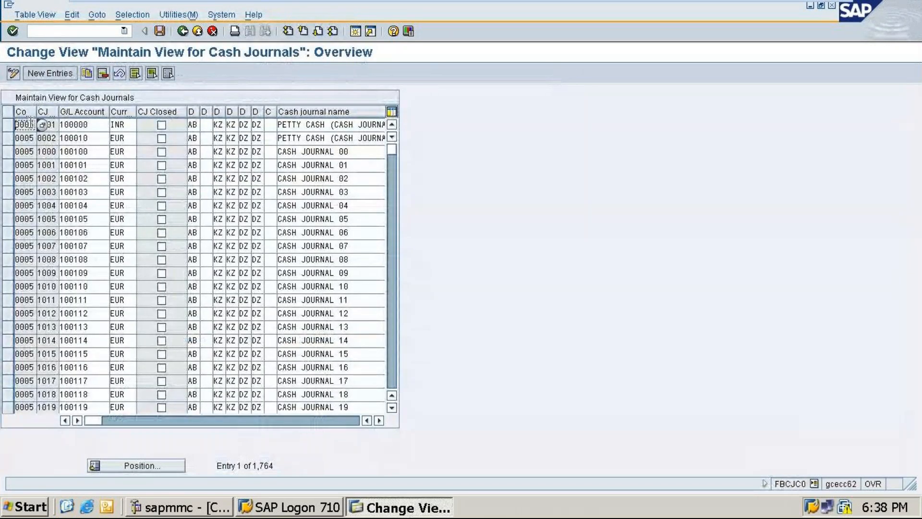
{"action": "left_click", "coordinate": [8, 125]}
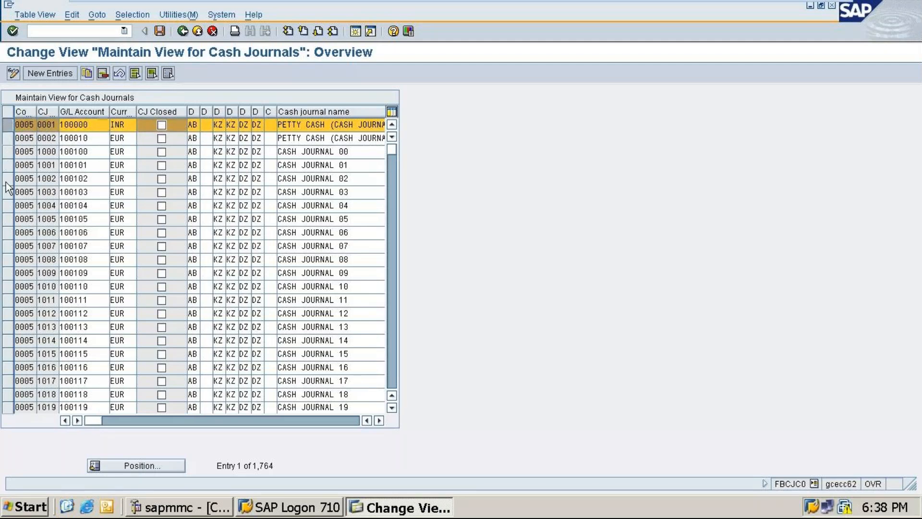
{"action": "left_click_drag", "start_coordinate": [10, 167], "coordinate": [9, 153]}
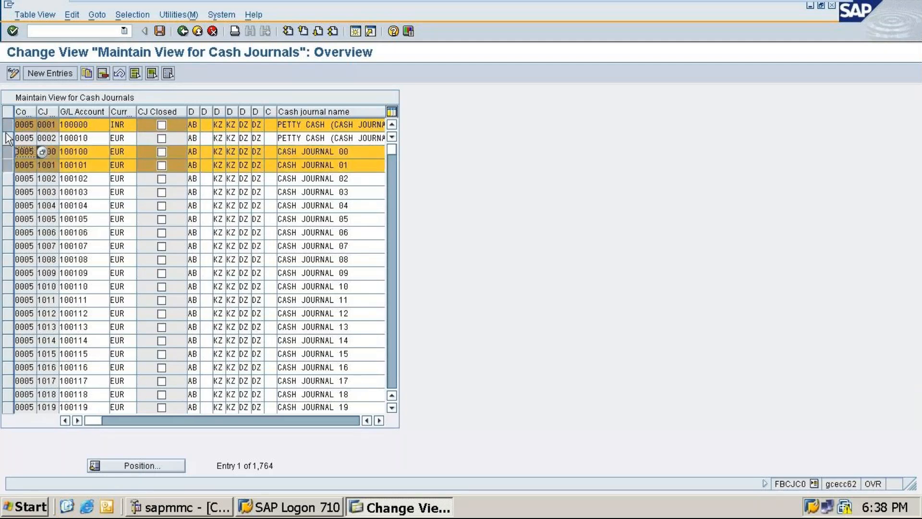
{"action": "left_click", "coordinate": [8, 138]}
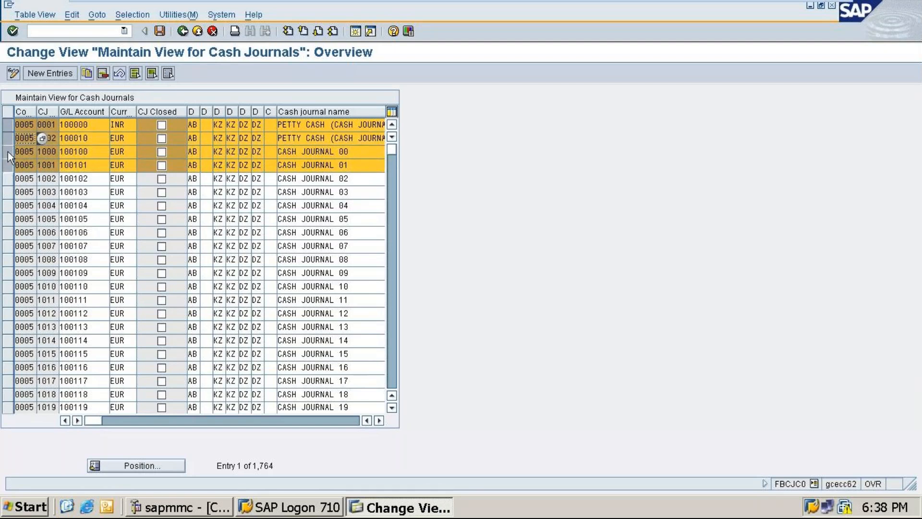
Add cash journal 1002 (CASH JOURNAL 02) of company code 0005 to the selected entries
{"action": "left_click", "coordinate": [10, 178]}
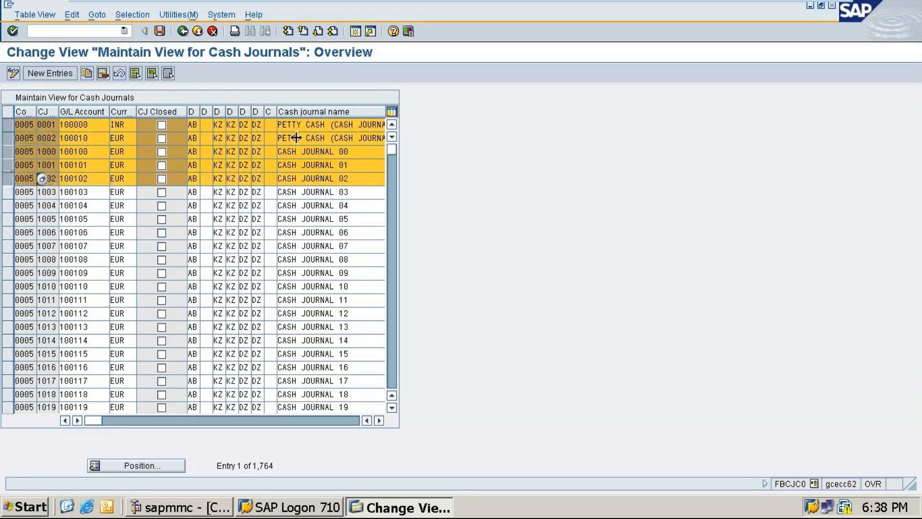
{"action": "left_click", "coordinate": [86, 73]}
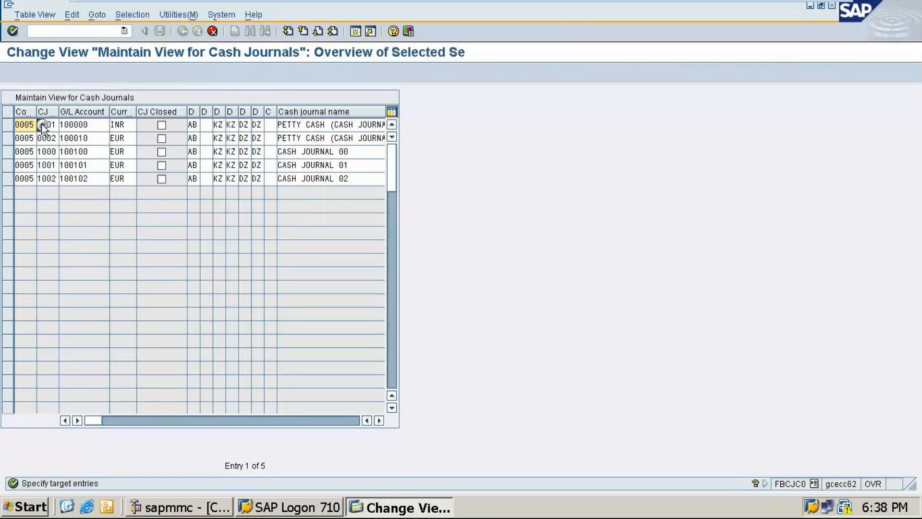
{"action": "key", "text": "BackSpace"}
{"action": "key", "text": "BackSpace"}
{"action": "key", "text": "BackSpace"}
{"action": "key", "text": "BackSpace"}
{"action": "type", "text": "TA10"}
{"action": "key", "text": "Down"}
{"action": "key", "text": "BackSpace"}
{"action": "key", "text": "BackSpace"}
{"action": "key", "text": "BackSpace"}
{"action": "key", "text": "BackSpace"}
{"action": "type", "text": "TA1"}
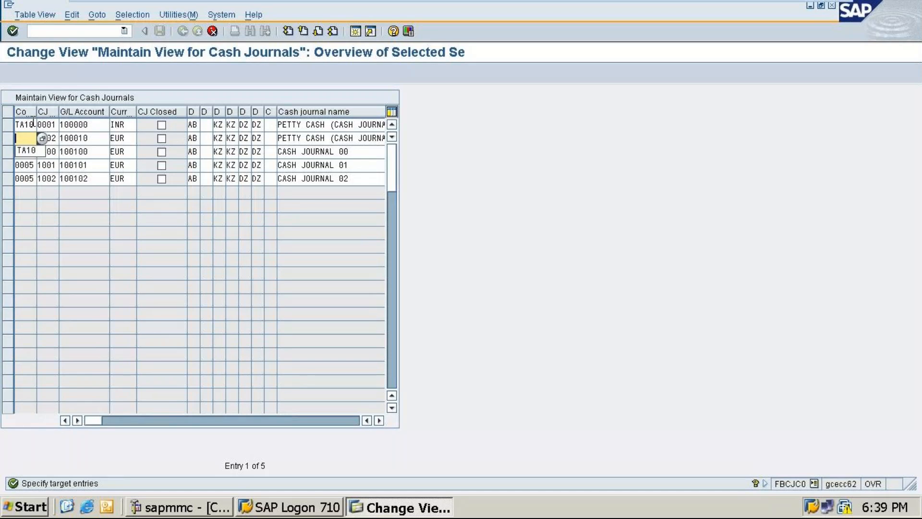
{"action": "type", "text": "0"}
{"action": "left_click", "coordinate": [212, 32]}
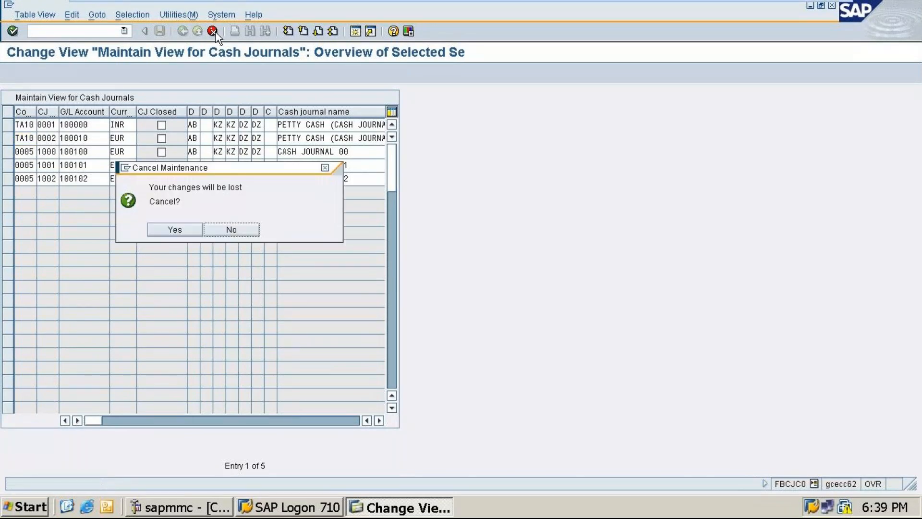
{"action": "left_click", "coordinate": [166, 225]}
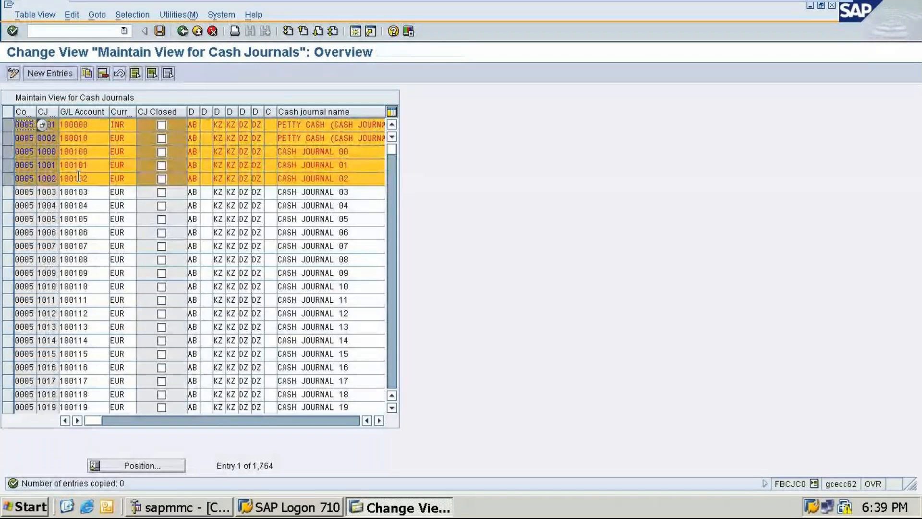
Position the cash journal list at company code 0001
{"action": "left_click", "coordinate": [142, 464]}
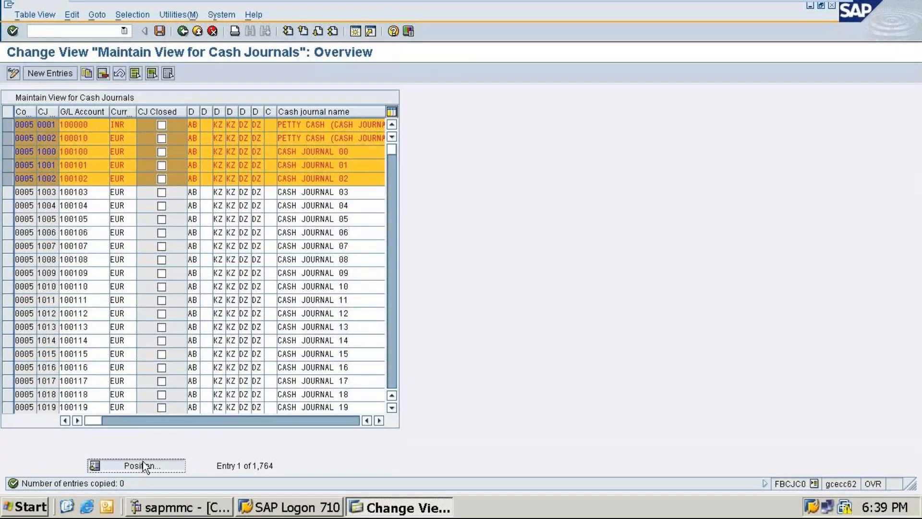
{"action": "type", "text": "00"}
{"action": "type", "text": "0"}
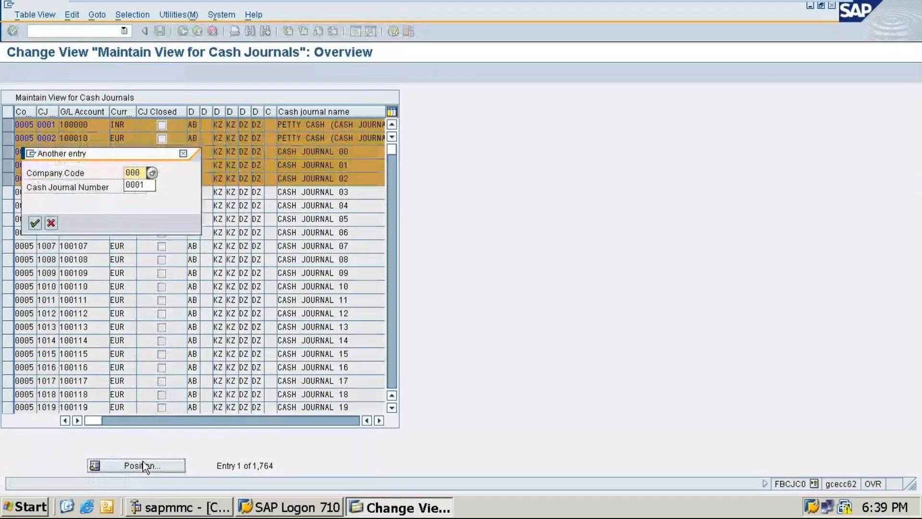
{"action": "type", "text": "1"}
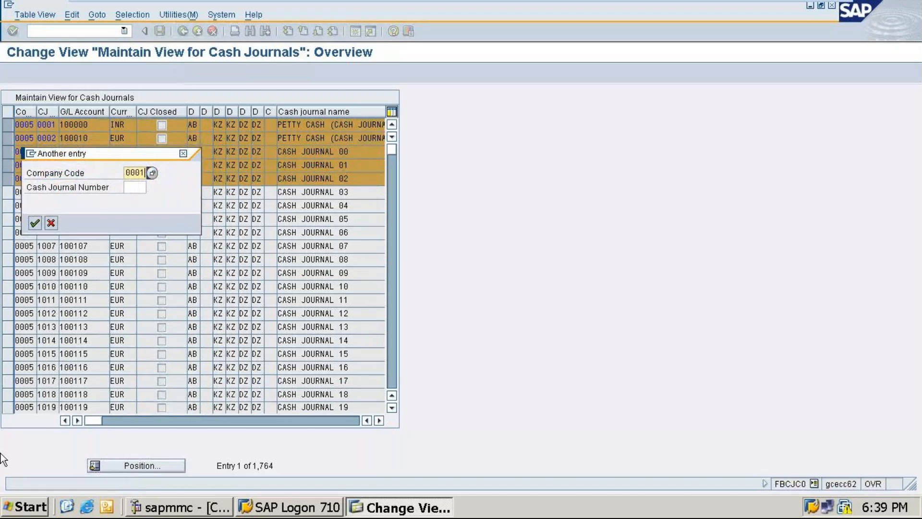
{"action": "left_click", "coordinate": [32, 222]}
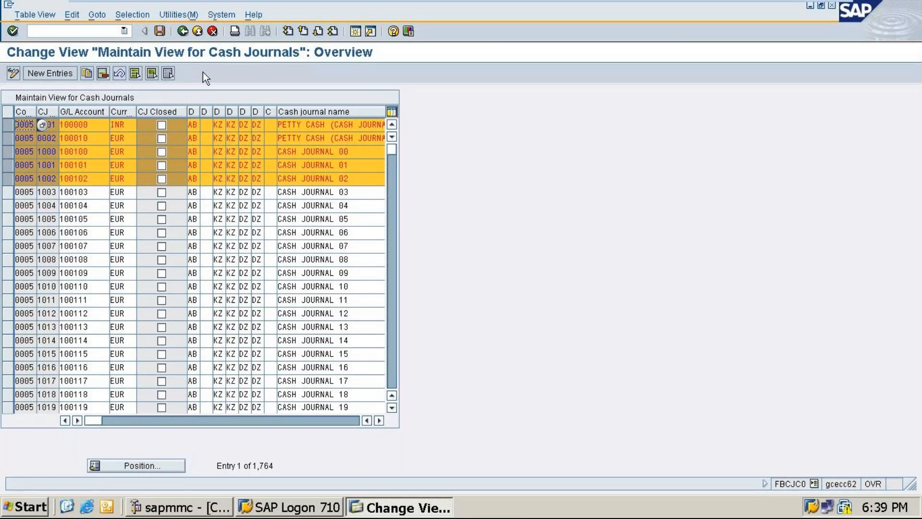
{"action": "left_click", "coordinate": [87, 74]}
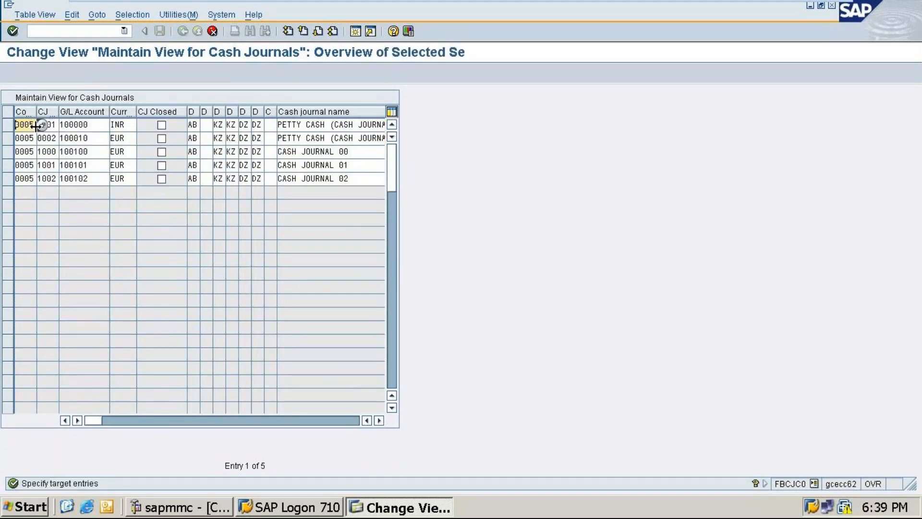
{"action": "key", "text": "BackSpace"}
{"action": "key", "text": "BackSpace"}
{"action": "key", "text": "BackSpace"}
{"action": "key", "text": "BackSpace"}
{"action": "type", "text": "TA10"}
{"action": "key", "text": "Down"}
{"action": "key", "text": "BackSpace"}
{"action": "key", "text": "BackSpace"}
{"action": "key", "text": "BackSpace"}
{"action": "key", "text": "BackSpace"}
{"action": "type", "text": "TA10"}
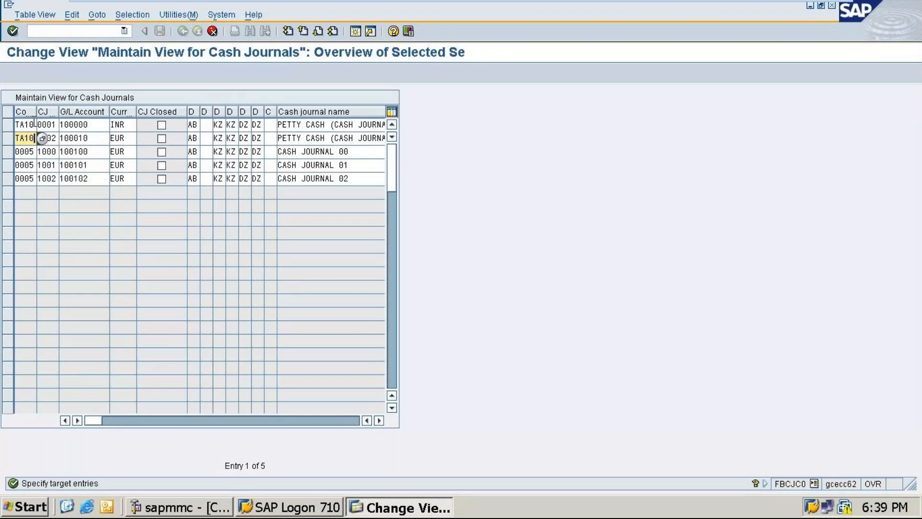
{"action": "key", "text": "Return"}
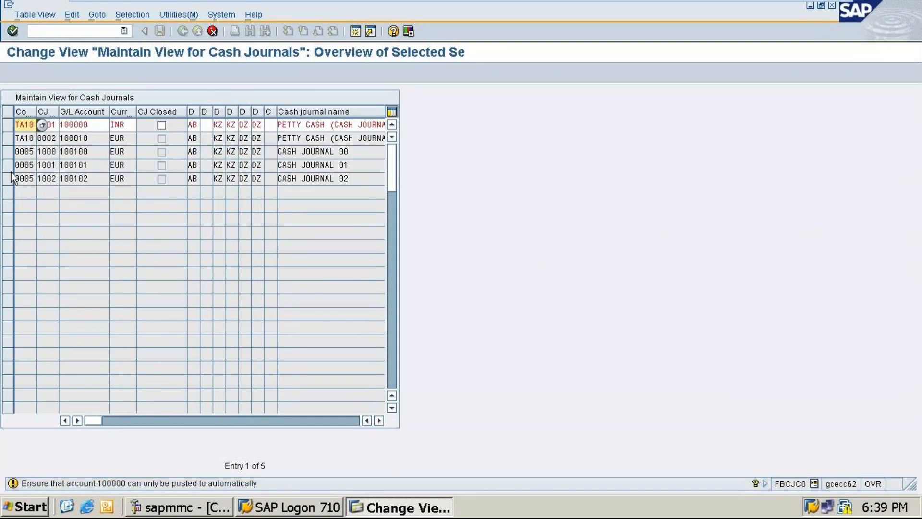
{"action": "left_click", "coordinate": [213, 31]}
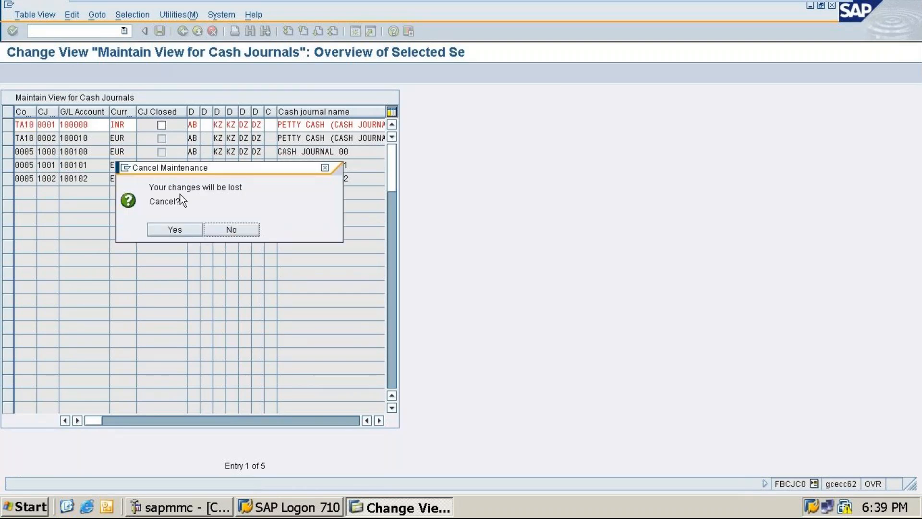
{"action": "left_click", "coordinate": [188, 231]}
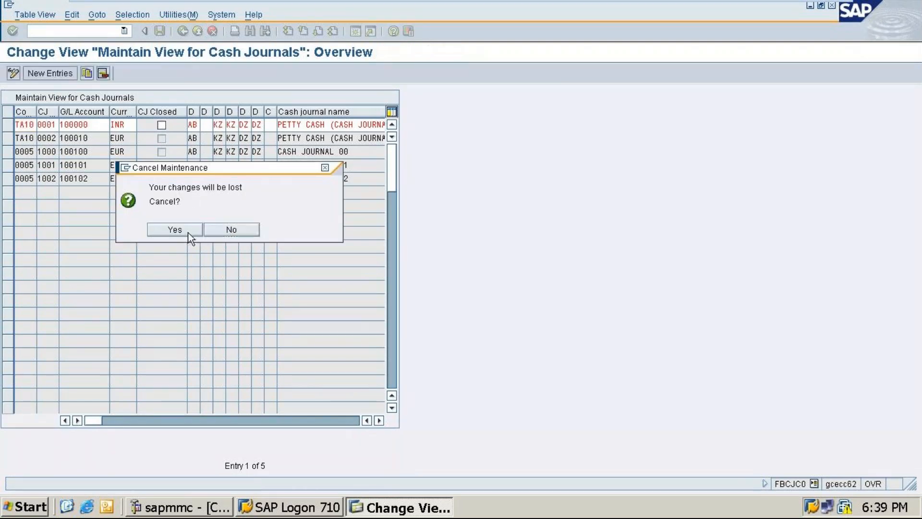
Copy the five selected cash journal entries and set the company code of journals 0001 and 0002 to TA10
{"action": "left_click", "coordinate": [85, 70]}
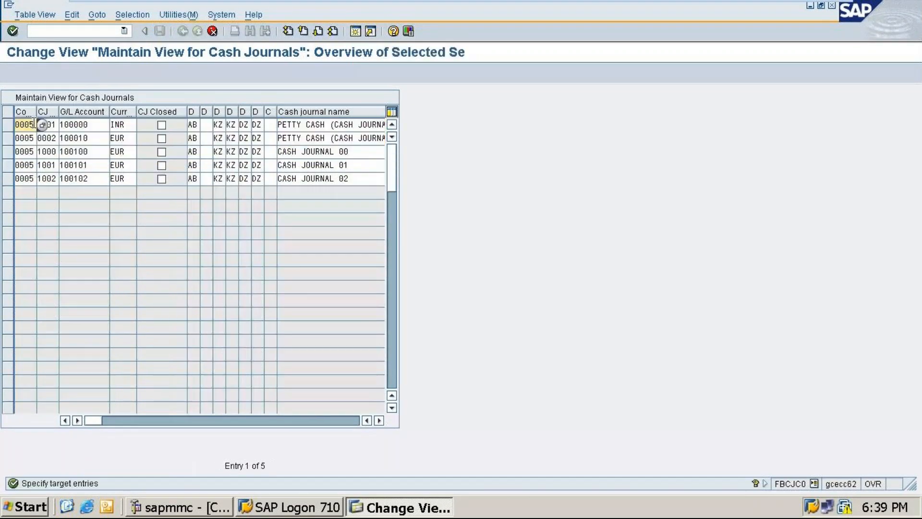
{"action": "key", "text": "BackSpace"}
{"action": "key", "text": "BackSpace"}
{"action": "key", "text": "BackSpace"}
{"action": "key", "text": "BackSpace"}
{"action": "type", "text": "ta"}
{"action": "left_click", "coordinate": [32, 136]}
{"action": "left_click", "coordinate": [34, 138]}
{"action": "key", "text": "BackSpace"}
{"action": "key", "text": "BackSpace"}
{"action": "key", "text": "BackSpace"}
{"action": "key", "text": "BackSpace"}
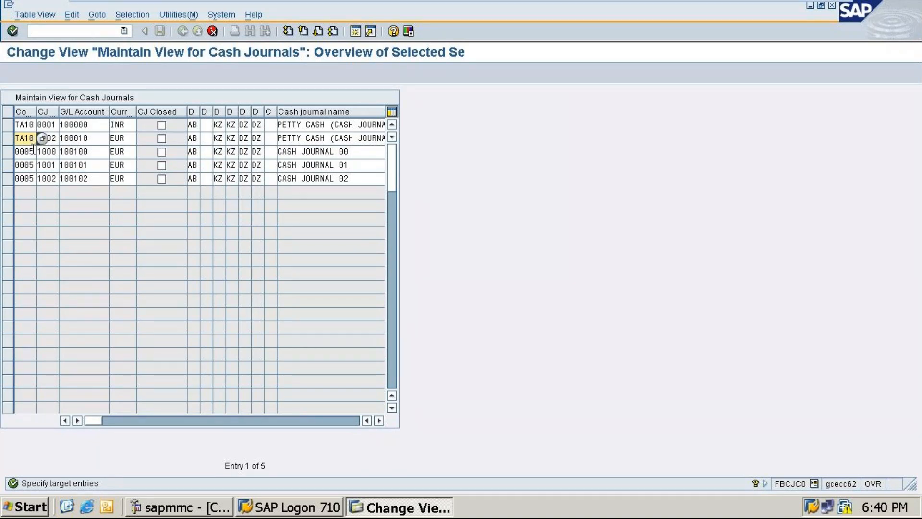
Set the company code of the copied cash journals 1000 and 1001 to TA10
{"action": "left_click", "coordinate": [34, 150]}
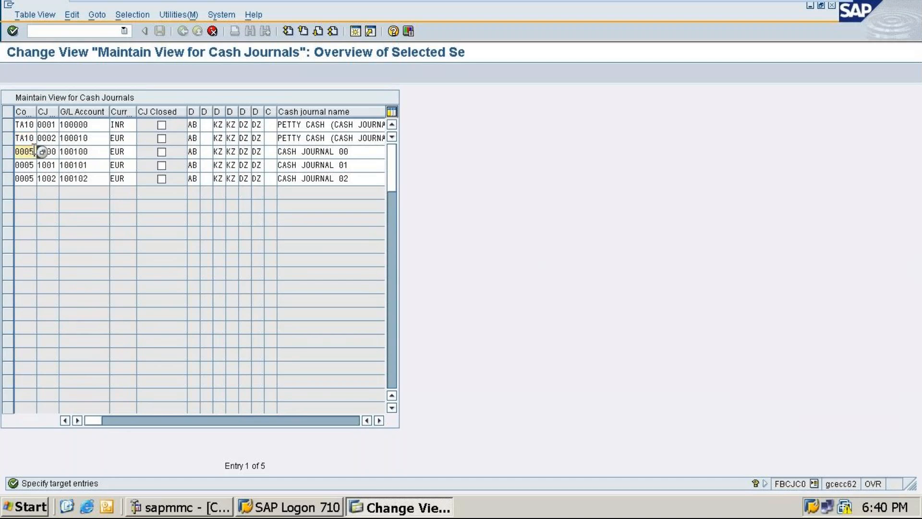
{"action": "key", "text": "BackSpace"}
{"action": "key", "text": "BackSpace"}
{"action": "key", "text": "BackSpace"}
{"action": "key", "text": "BackSpace"}
{"action": "left_click", "coordinate": [27, 163]}
{"action": "left_click", "coordinate": [31, 164]}
{"action": "key", "text": "BackSpace"}
{"action": "key", "text": "BackSpace"}
{"action": "key", "text": "BackSpace"}
{"action": "key", "text": "BackSpace"}
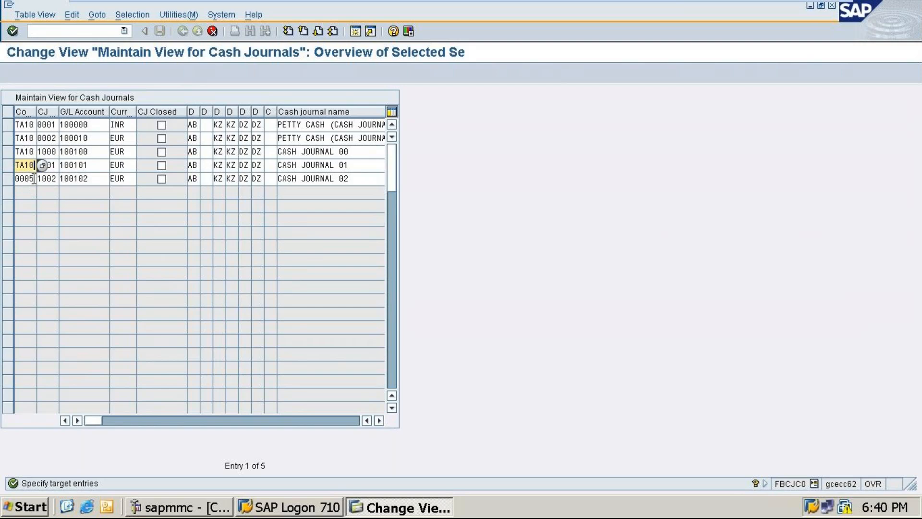
Set the company code of the copied cash journal 1002 to TA10
{"action": "left_click", "coordinate": [34, 178]}
{"action": "key", "text": "BackSpace"}
{"action": "key", "text": "BackSpace"}
{"action": "key", "text": "BackSpace"}
{"action": "key", "text": "BackSpace"}
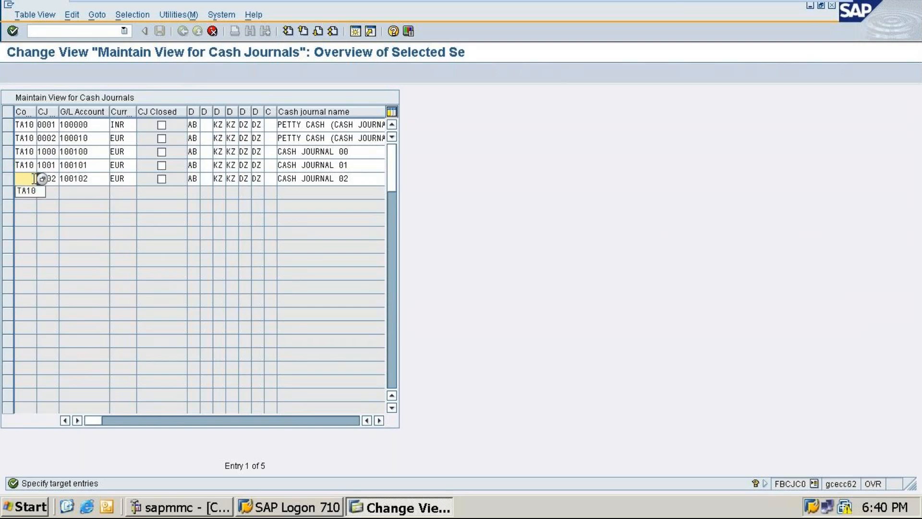
{"action": "left_click", "coordinate": [25, 191]}
Search for existing cash journal numbers in company code TA10 from journal 0001, and close the value help
{"action": "left_click", "coordinate": [52, 125]}
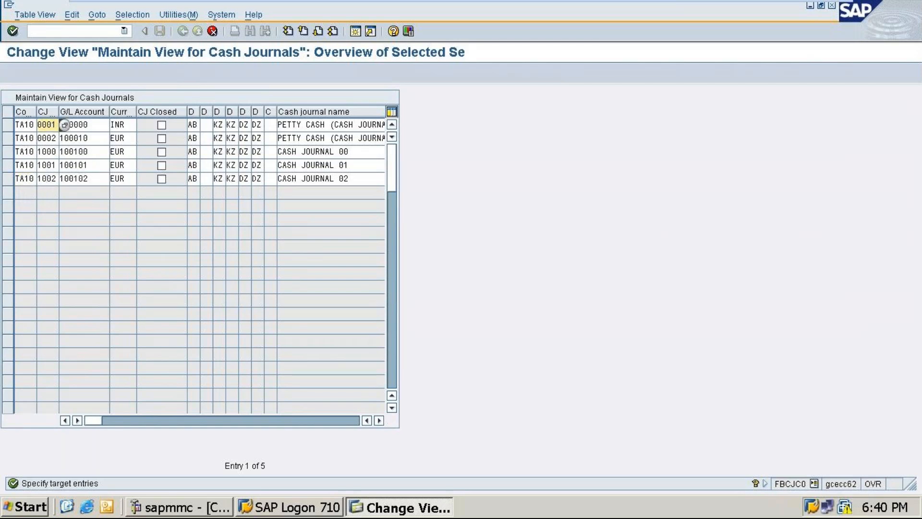
{"action": "left_click", "coordinate": [64, 125]}
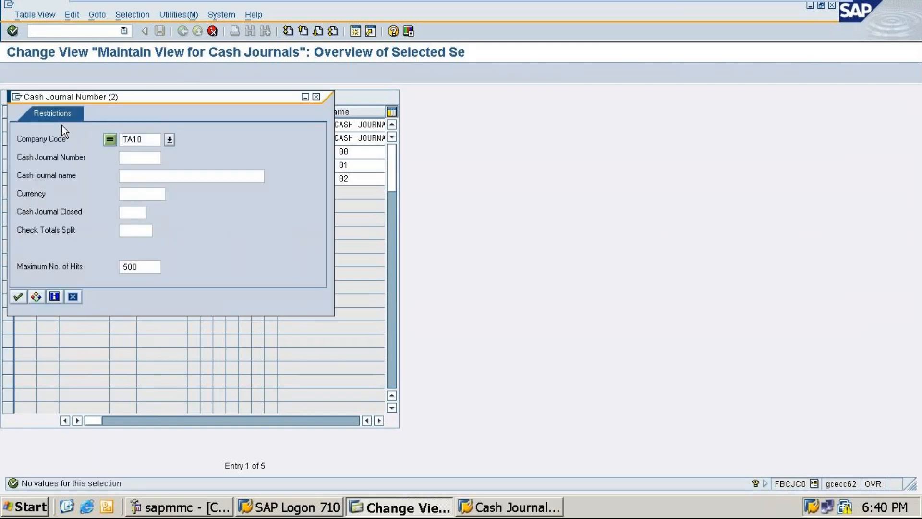
{"action": "left_click", "coordinate": [17, 297]}
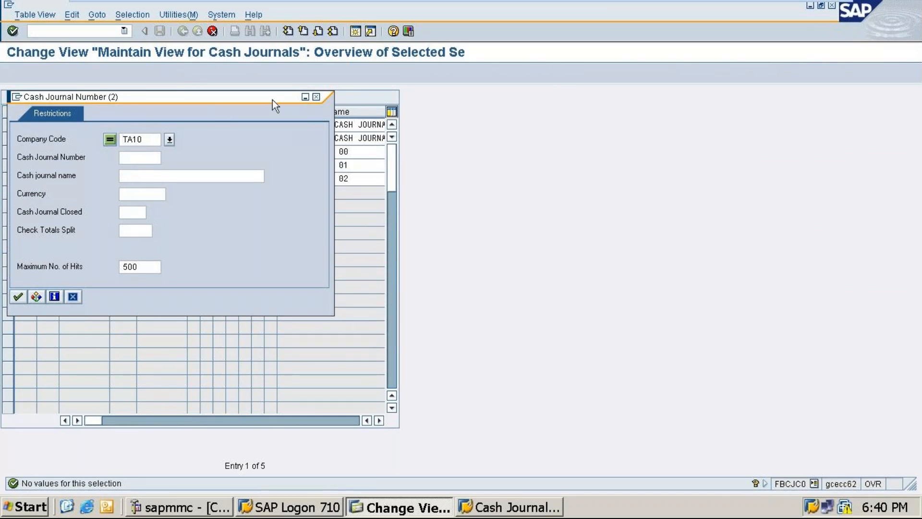
{"action": "left_click", "coordinate": [316, 97]}
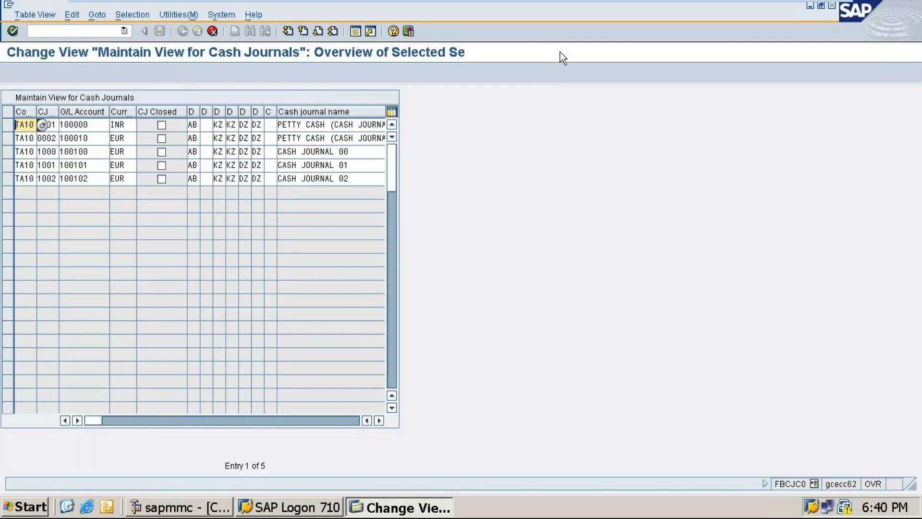
Switch to the Word notes to check the G/L accounts in the New Entries overview table, and return to the SAP cash journal view
{"action": "left_click", "coordinate": [807, 6]}
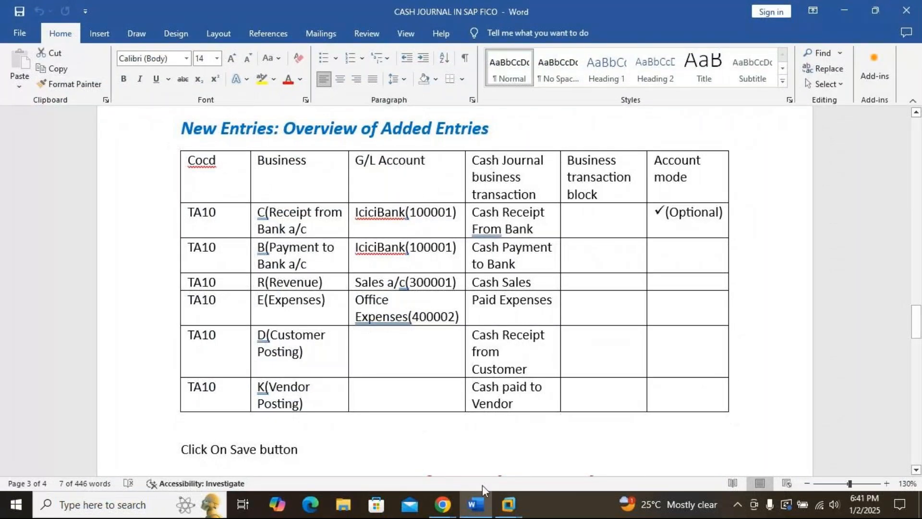
{"action": "left_click", "coordinate": [509, 505]}
{"action": "left_click", "coordinate": [546, 420]}
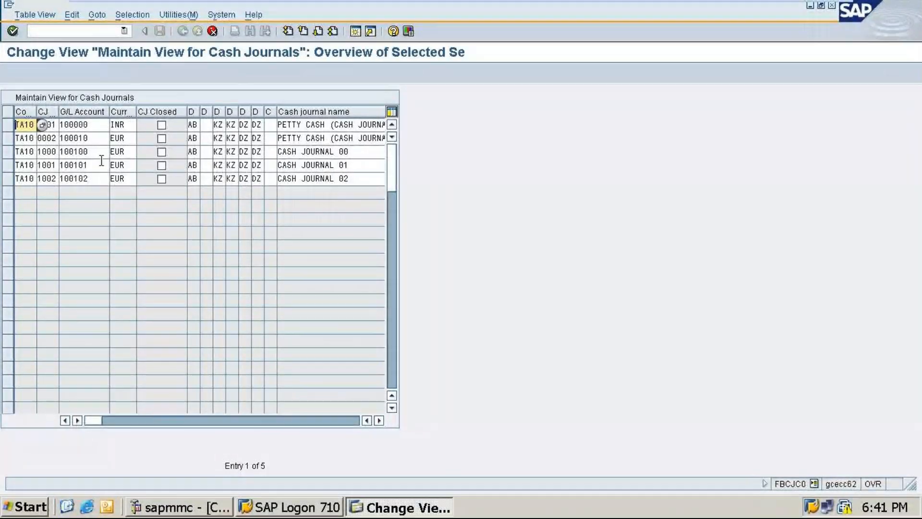
{"action": "left_click", "coordinate": [96, 124]}
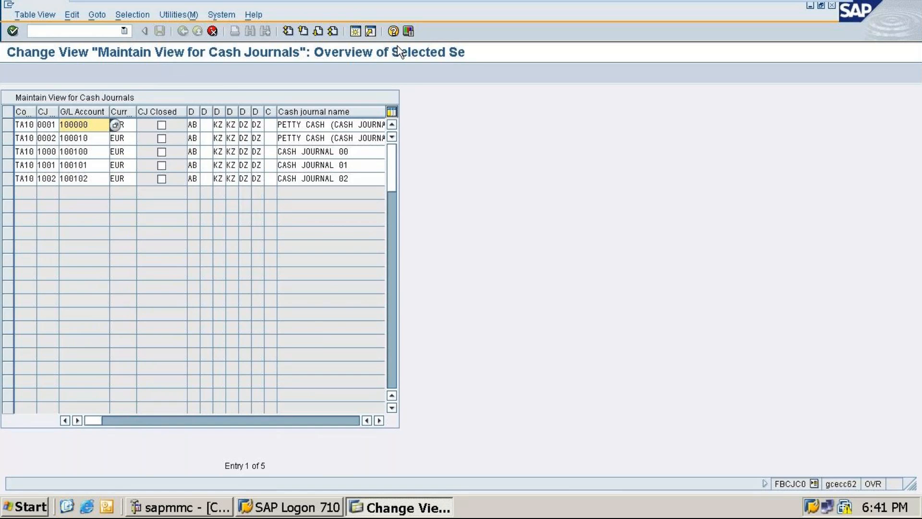
{"action": "left_click", "coordinate": [804, 5]}
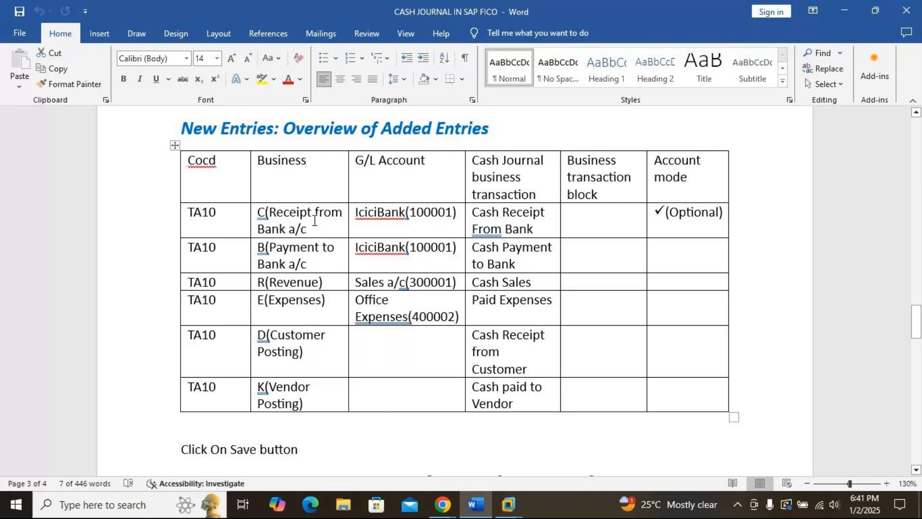
{"action": "left_click", "coordinate": [508, 504]}
{"action": "left_click", "coordinate": [542, 422]}
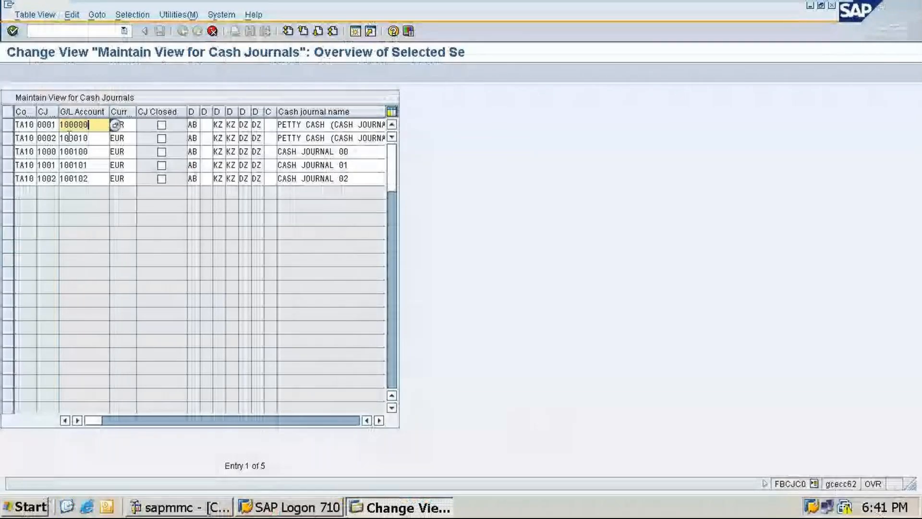
Set the G/L account of cash journal 0001 to 100006, Petty cash account, from the TA10 account list
{"action": "left_click", "coordinate": [116, 125]}
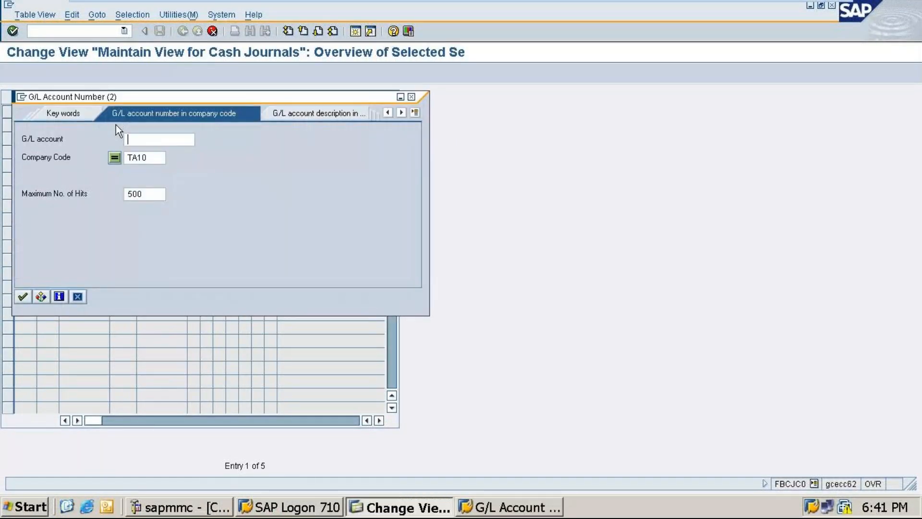
{"action": "left_click", "coordinate": [411, 97]}
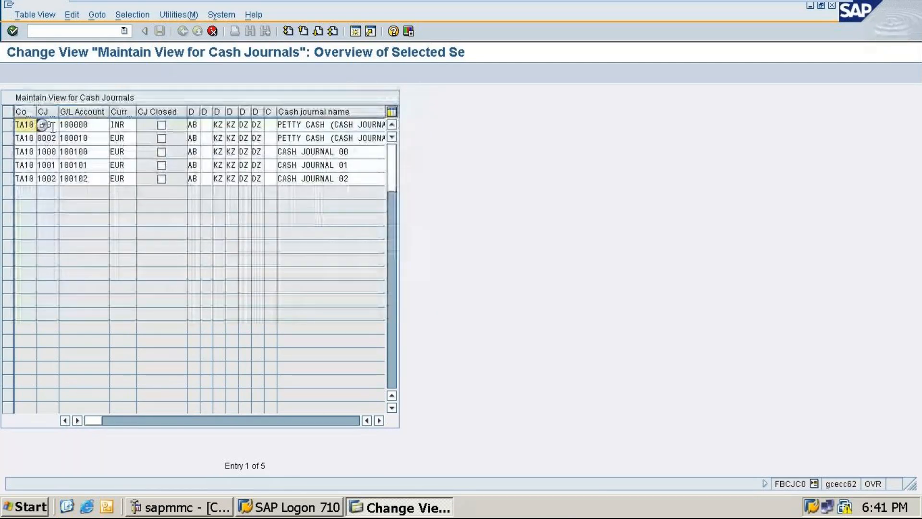
{"action": "left_click", "coordinate": [101, 125]}
{"action": "left_click", "coordinate": [114, 126]}
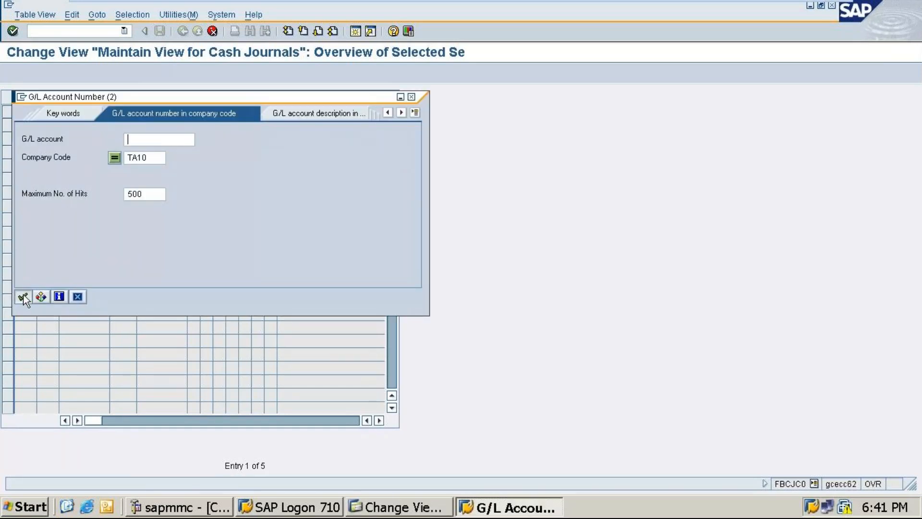
{"action": "left_click", "coordinate": [23, 296]}
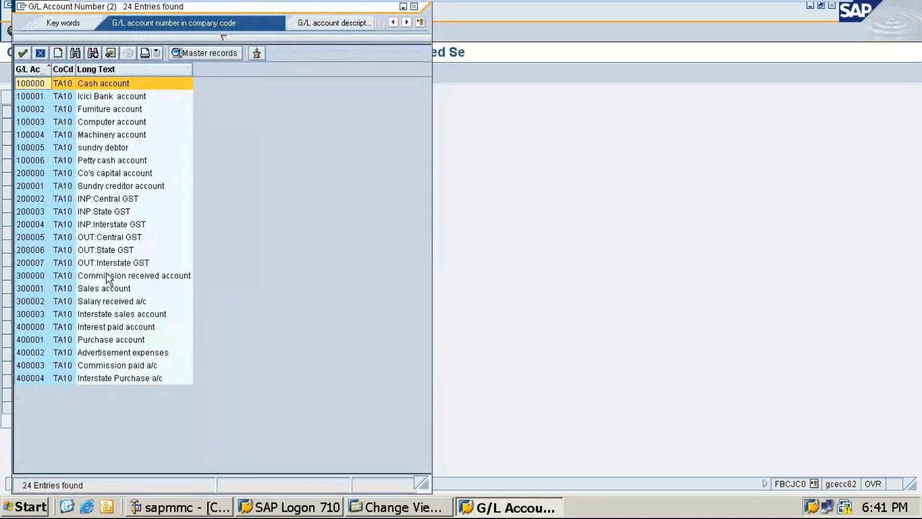
{"action": "double_click", "coordinate": [94, 161]}
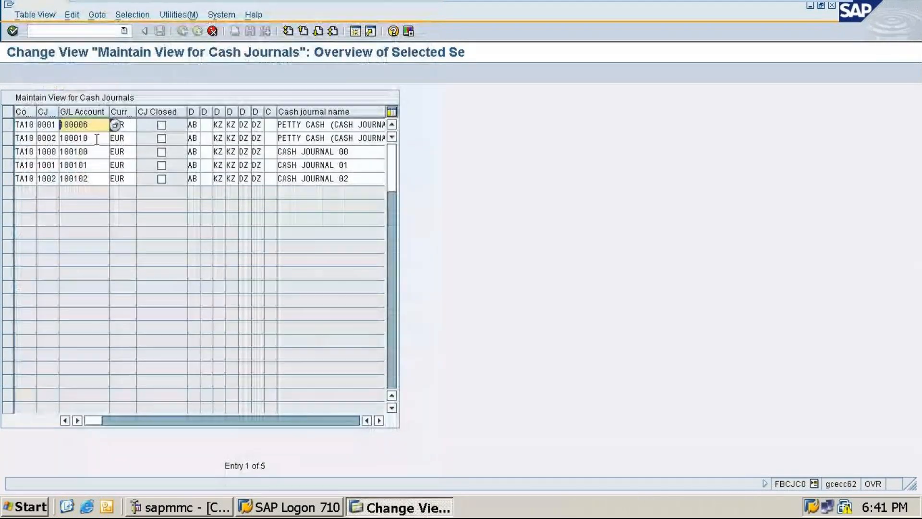
Switch to the Word notes to check the G/L accounts for the cash journal entries, and return to the SAP cash journal view
{"action": "left_click", "coordinate": [97, 139]}
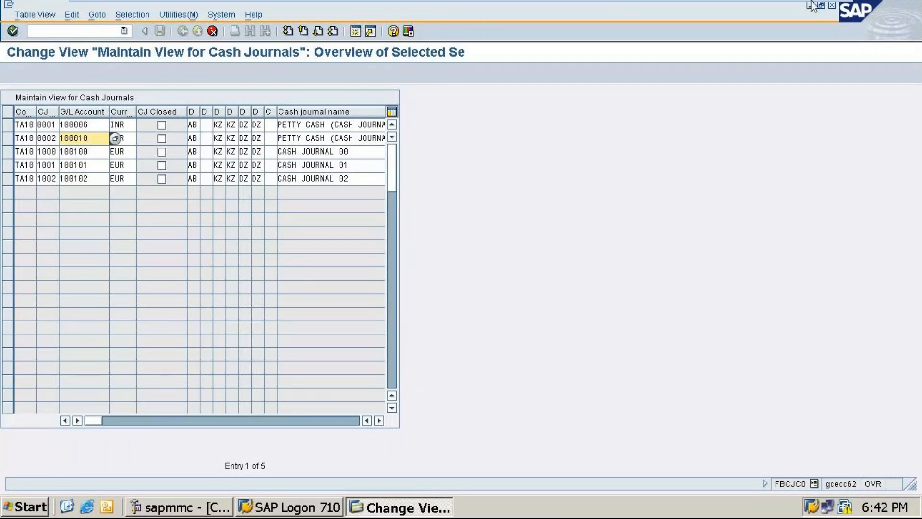
{"action": "mouse_move", "coordinate": [812, 6]}
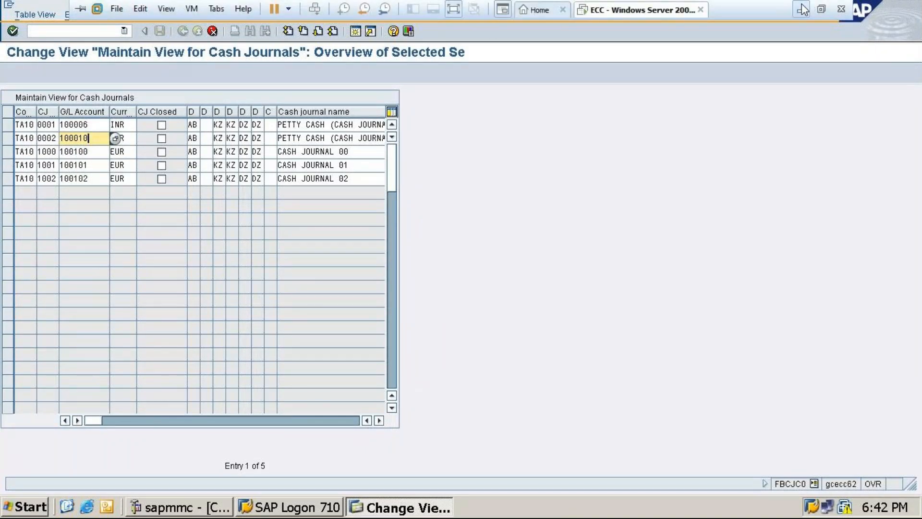
{"action": "left_click", "coordinate": [802, 9]}
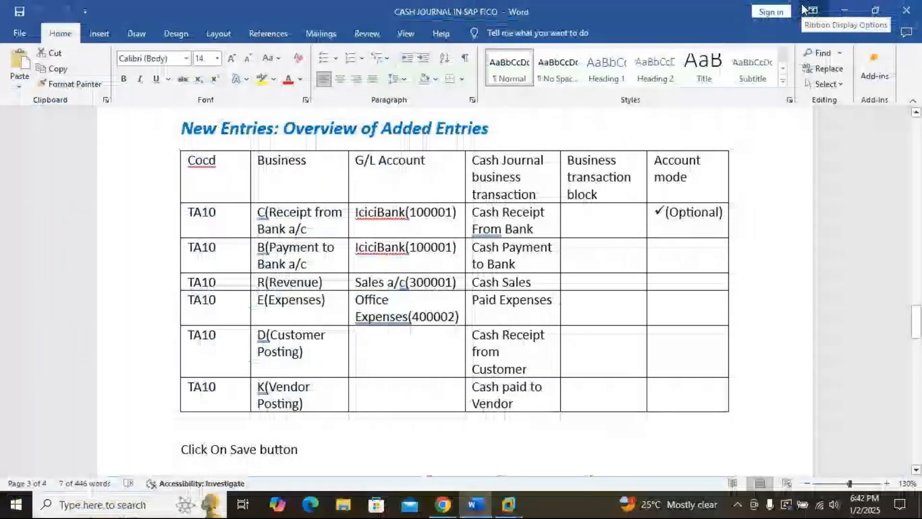
{"action": "left_click", "coordinate": [846, 10]}
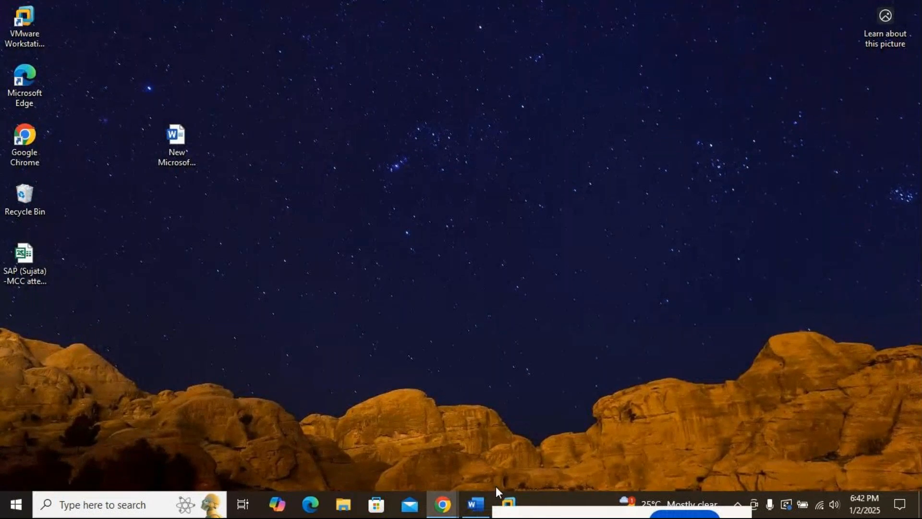
{"action": "mouse_move", "coordinate": [510, 504]}
{"action": "left_click", "coordinate": [542, 429]}
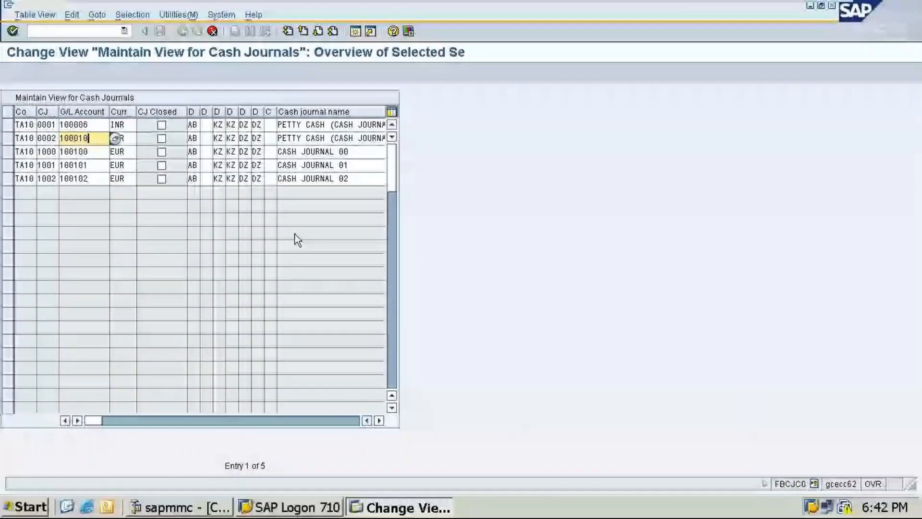
Set the G/L account of cash journal 0001 to 100001 from the TA10 account list
{"action": "left_click", "coordinate": [86, 125]}
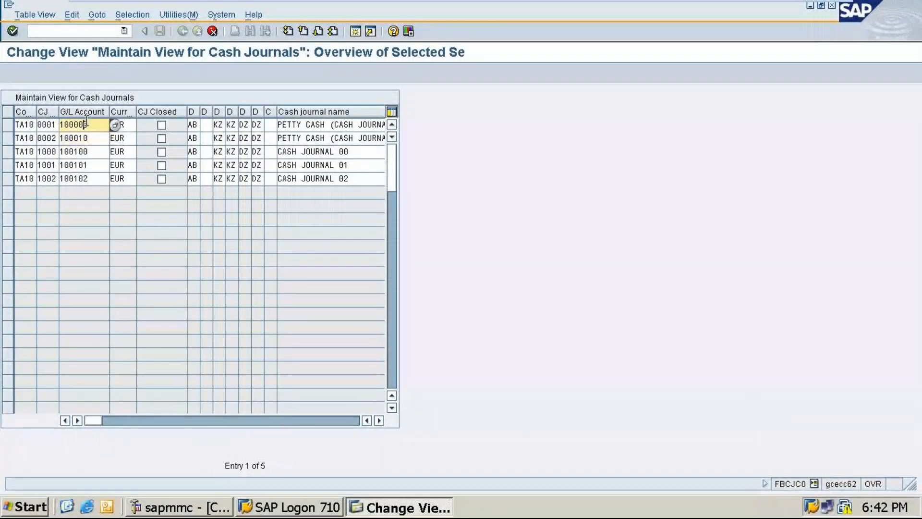
{"action": "left_click", "coordinate": [115, 126]}
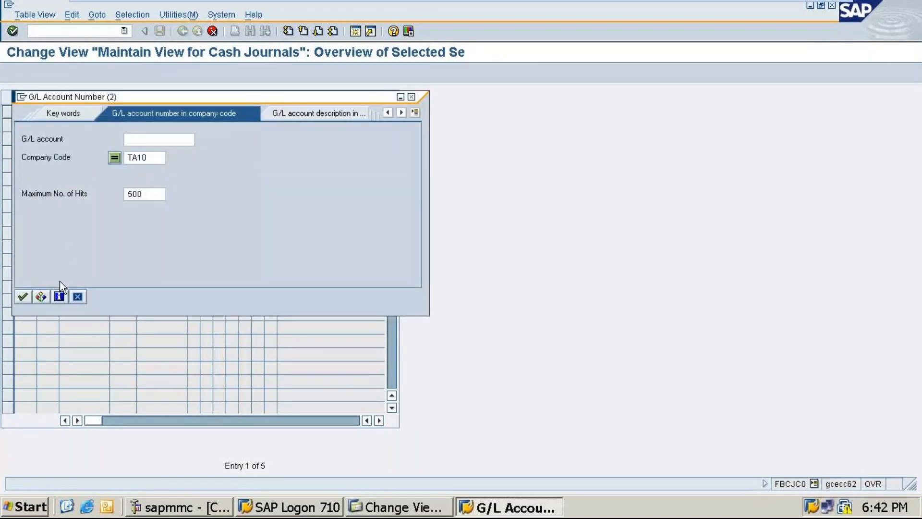
{"action": "left_click", "coordinate": [20, 300]}
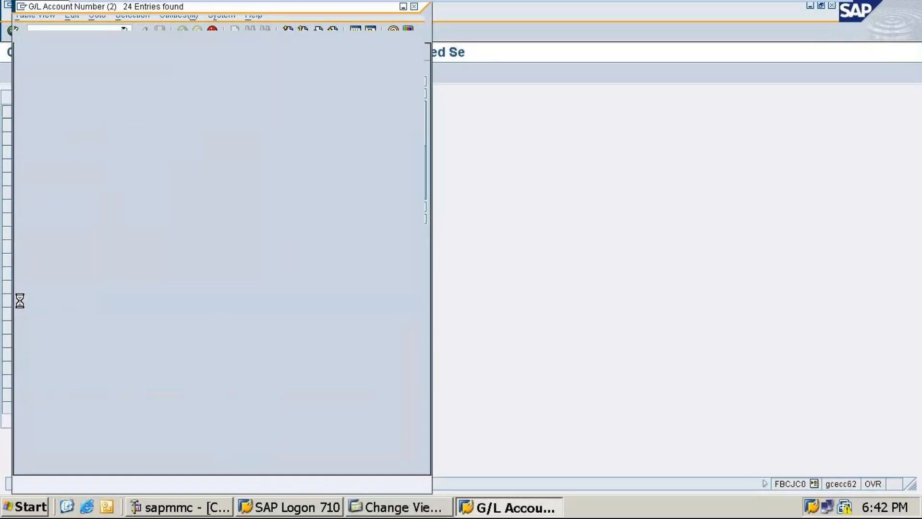
{"action": "double_click", "coordinate": [100, 95]}
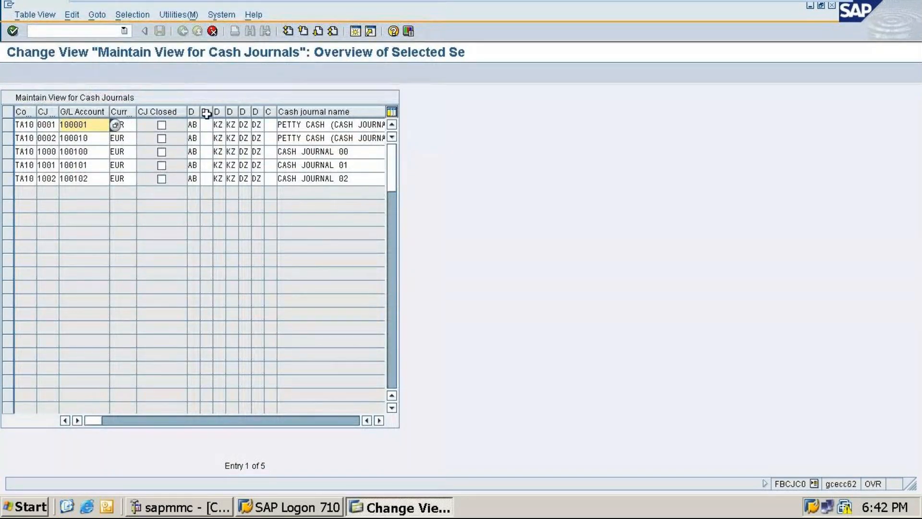
Clear the G/L account of cash journal 0002
{"action": "left_click", "coordinate": [91, 138]}
{"action": "key", "text": "BackSpace"}
{"action": "key", "text": "BackSpace"}
{"action": "key", "text": "BackSpace"}
{"action": "key", "text": "BackSpace"}
{"action": "key", "text": "BackSpace"}
{"action": "key", "text": "BackSpace"}
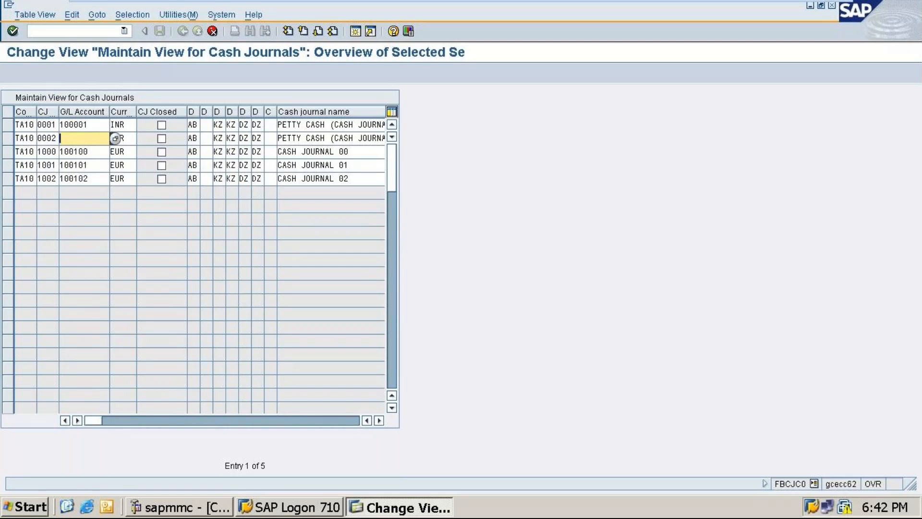
Look up the value help for cash journal numbers in company code TA10 from journal 0001, and close it
{"action": "left_click", "coordinate": [55, 126]}
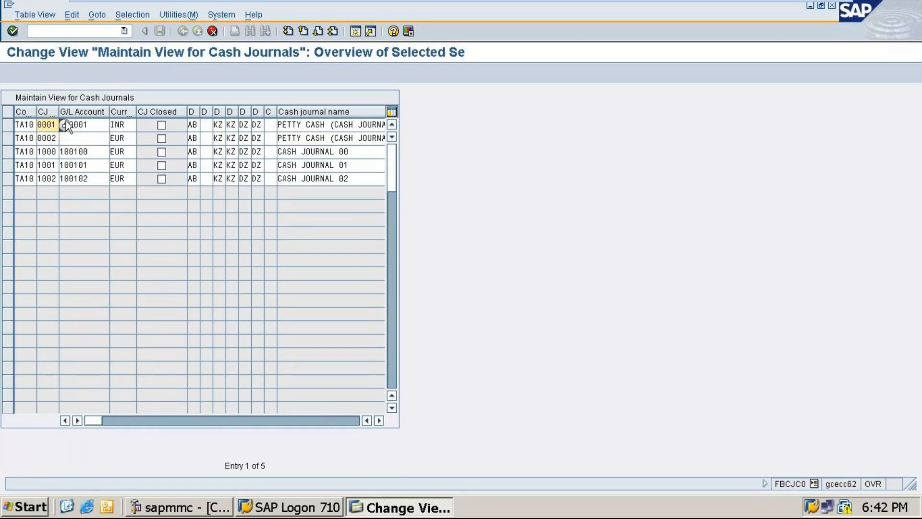
{"action": "left_click", "coordinate": [64, 124]}
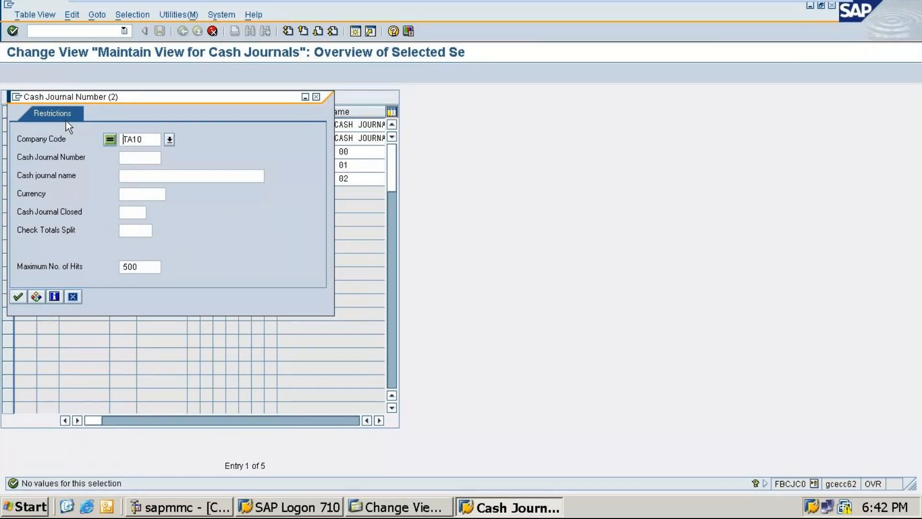
{"action": "left_click", "coordinate": [315, 98]}
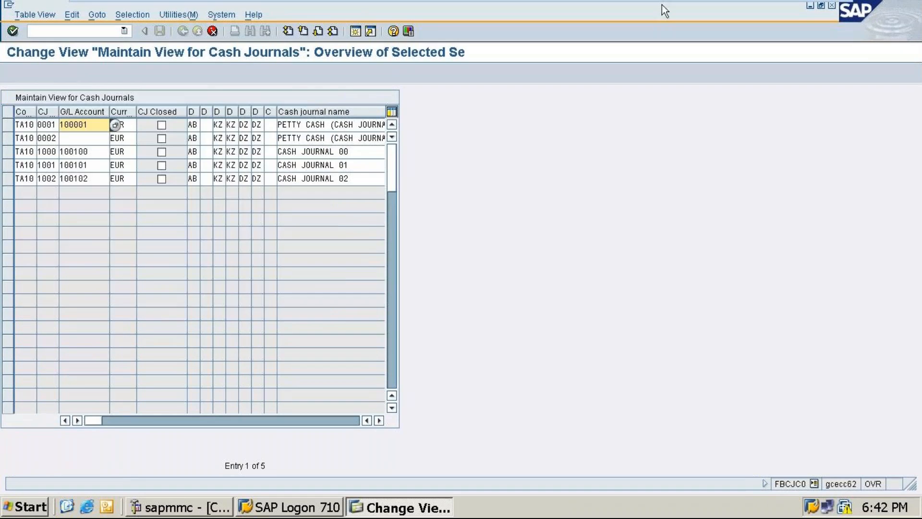
Leave the SAP machine and connect to the remote computer 192.168.0.15 with Remote Desktop Connection, entering the account password
{"action": "left_click", "coordinate": [801, 8]}
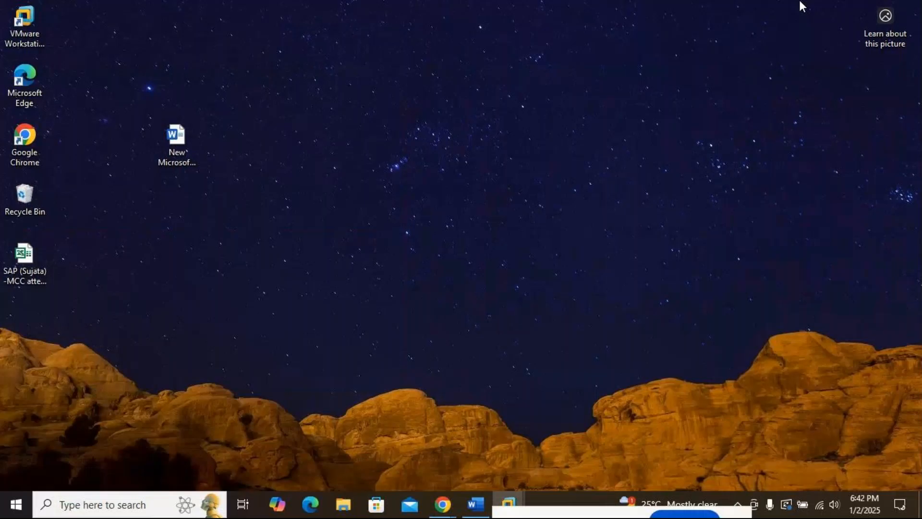
{"action": "key", "text": "super+r"}
{"action": "key", "text": "Return"}
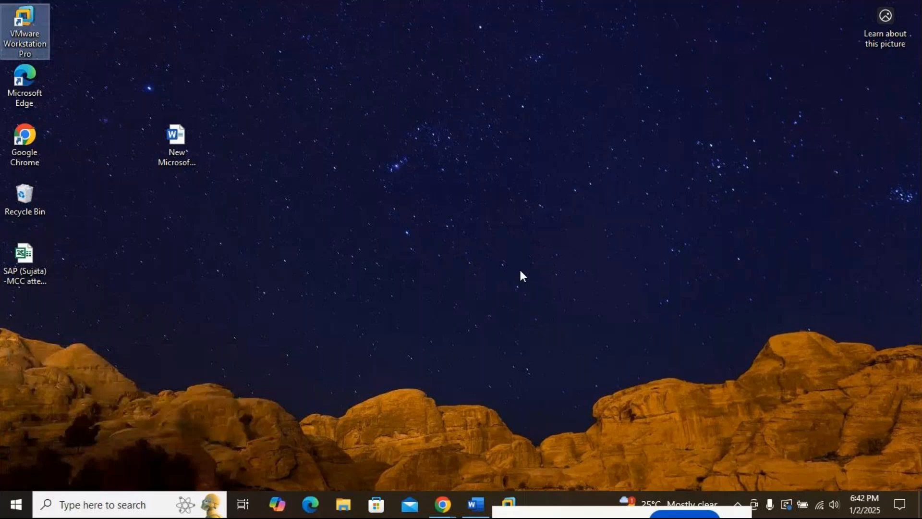
{"action": "left_click", "coordinate": [509, 231]}
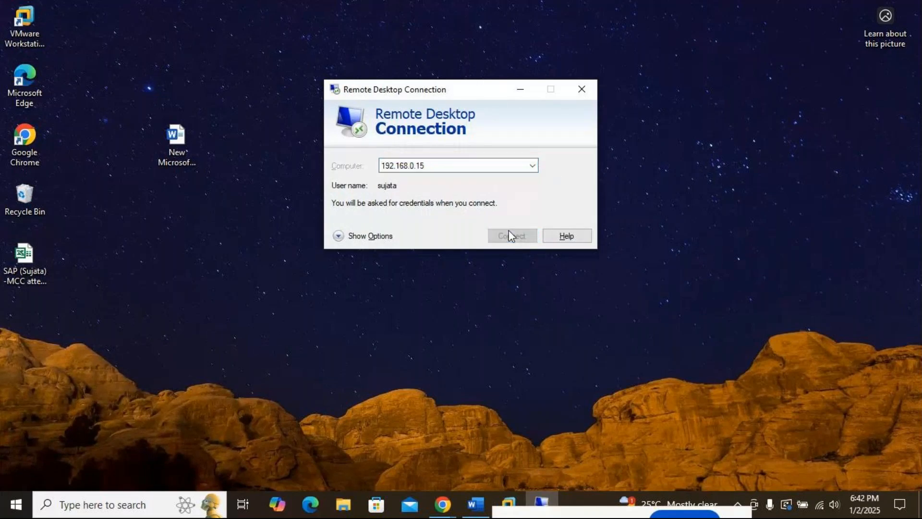
{"action": "type", "text": "•••••"}
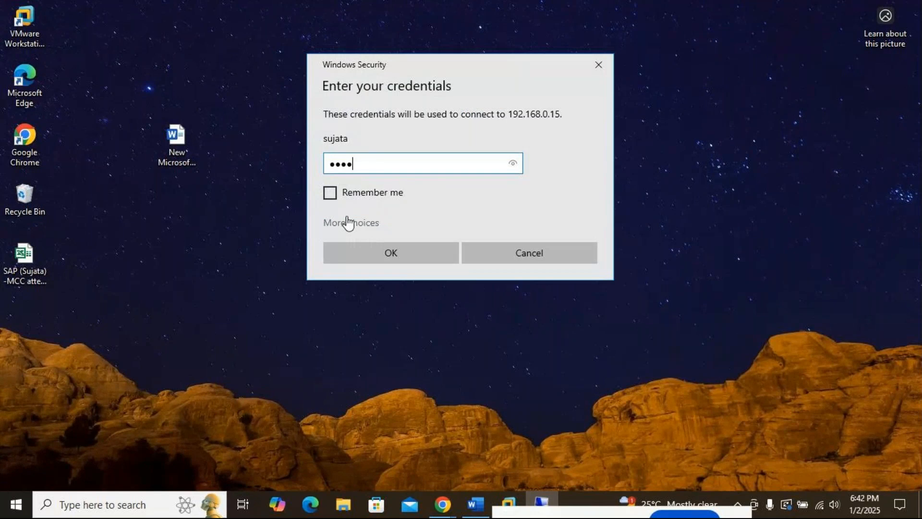
{"action": "type", "text": "•••••"}
{"action": "key", "text": "ctrl+a"}
{"action": "key", "text": "BackSpace"}
{"action": "type", "text": "•••••••••"}
{"action": "key", "text": "Return"}
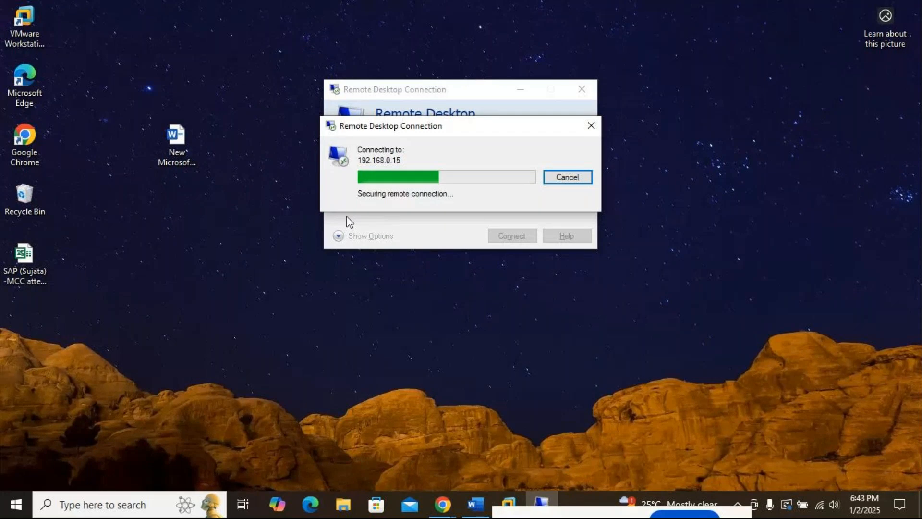
{"action": "left_click", "coordinate": [502, 283]}
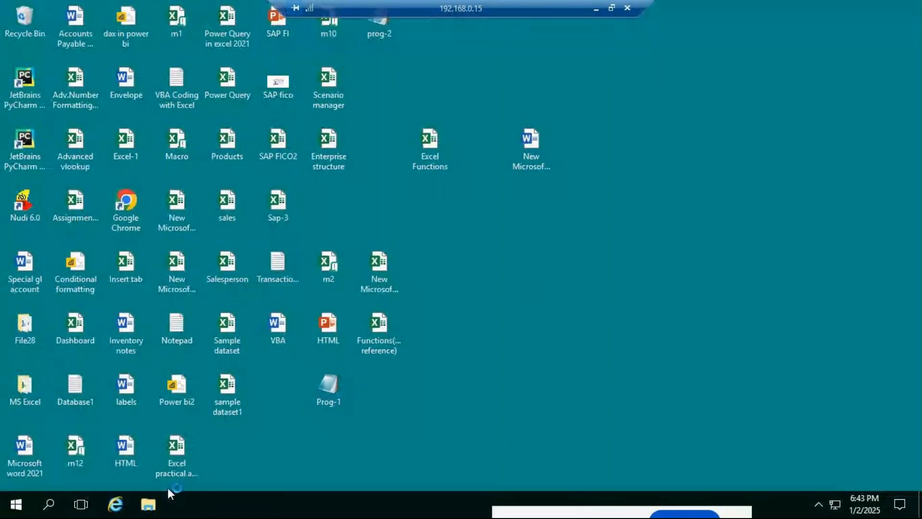
Open the Word document Cash Journal in Sap from the All imp files > Confidential1 folder on the mapped network drive
{"action": "left_click", "coordinate": [148, 505]}
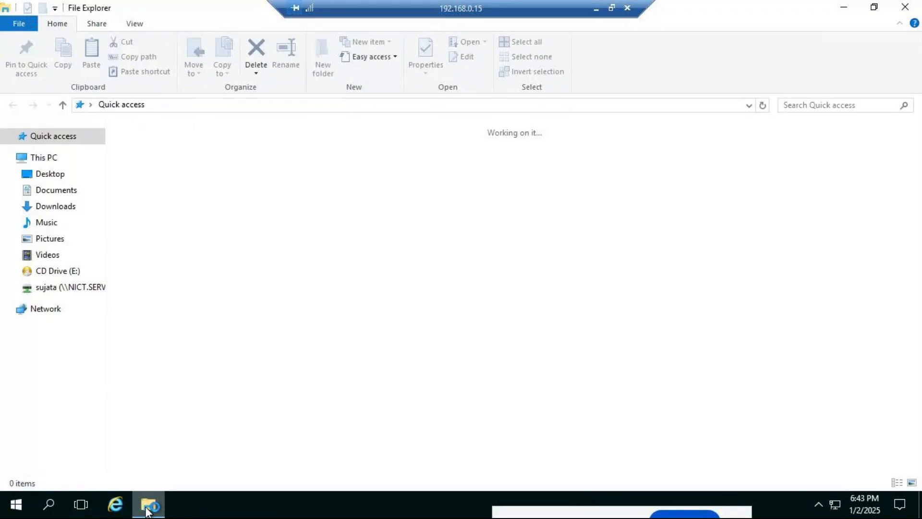
{"action": "left_click", "coordinate": [76, 288]}
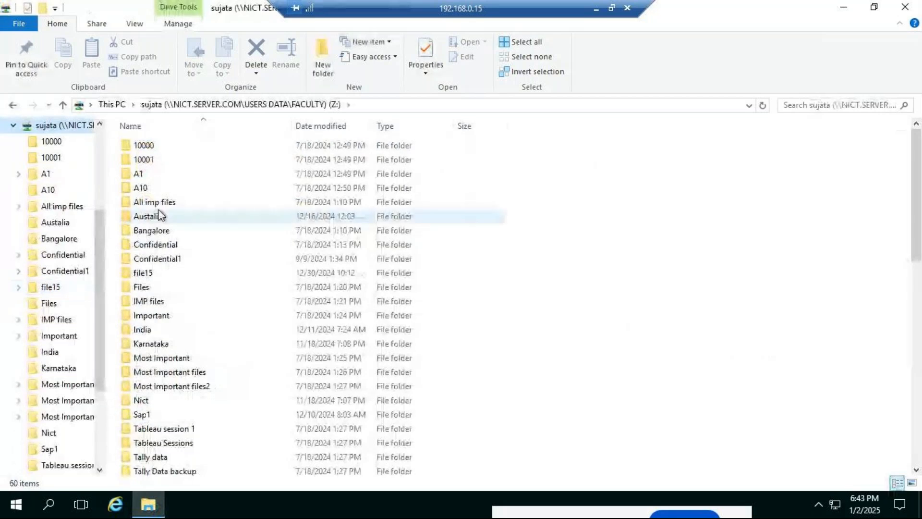
{"action": "double_click", "coordinate": [159, 204]}
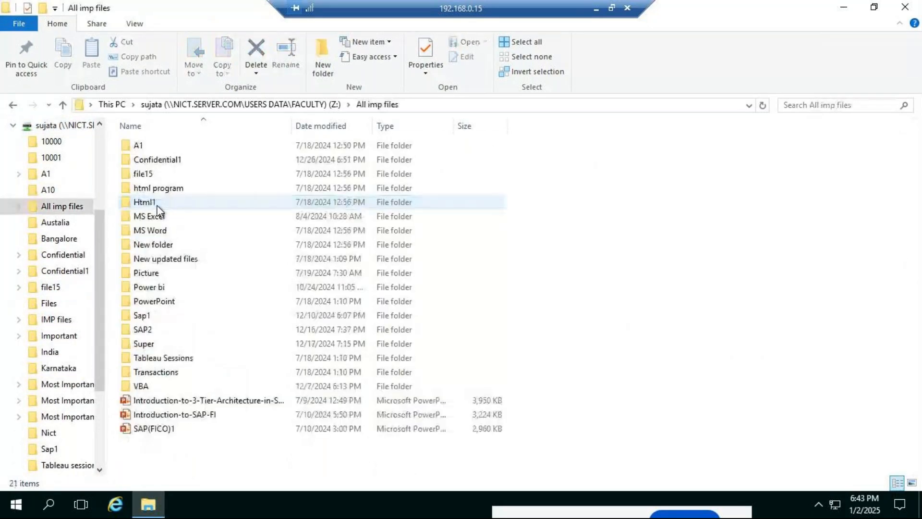
{"action": "double_click", "coordinate": [151, 161]}
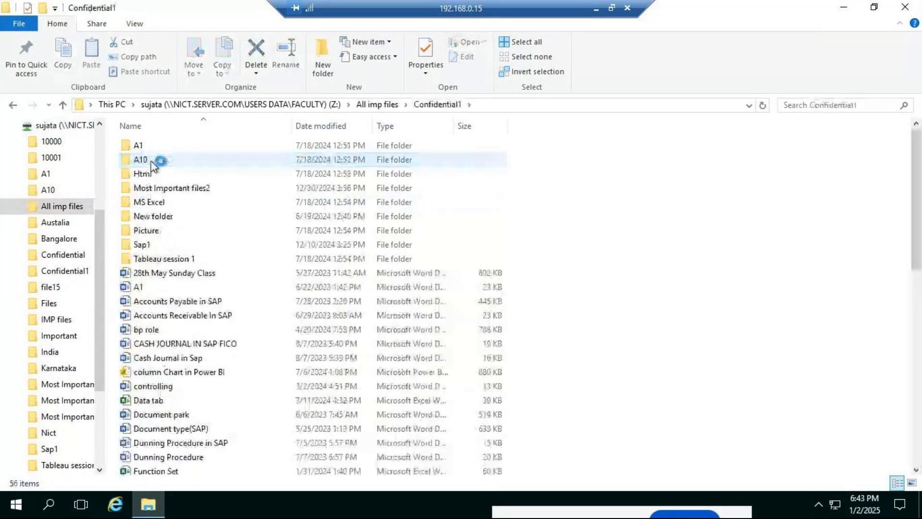
{"action": "double_click", "coordinate": [169, 358]}
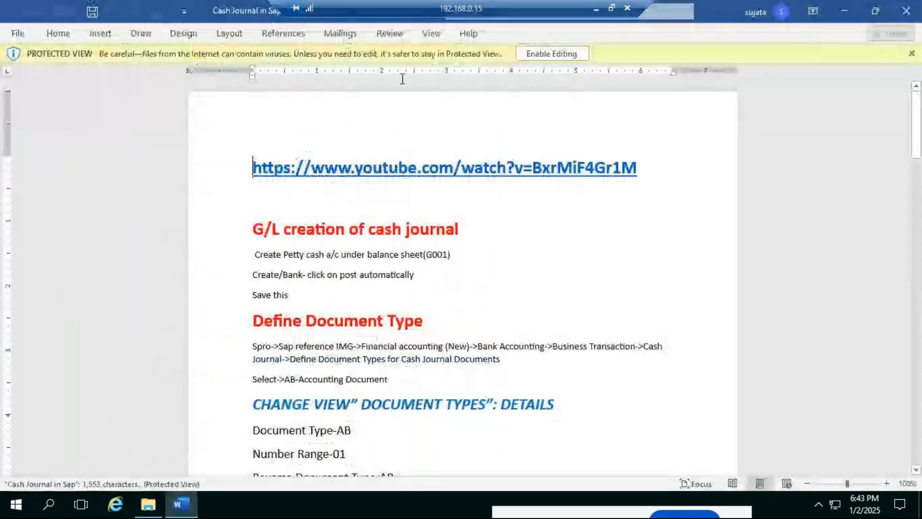
Enable editing in the document, check its Setup Cash Journal section, and close it
{"action": "left_click", "coordinate": [547, 54]}
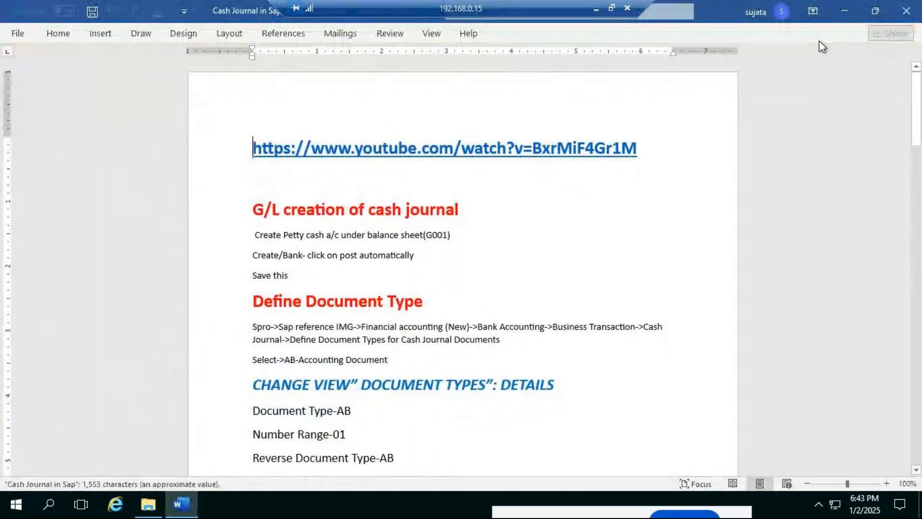
{"action": "left_click_drag", "start_coordinate": [919, 164], "coordinate": [919, 238]}
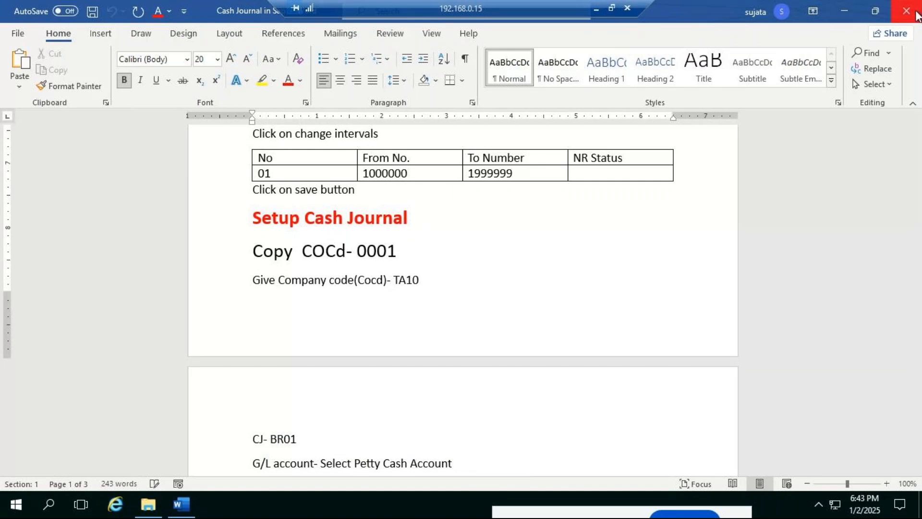
{"action": "left_click", "coordinate": [907, 11]}
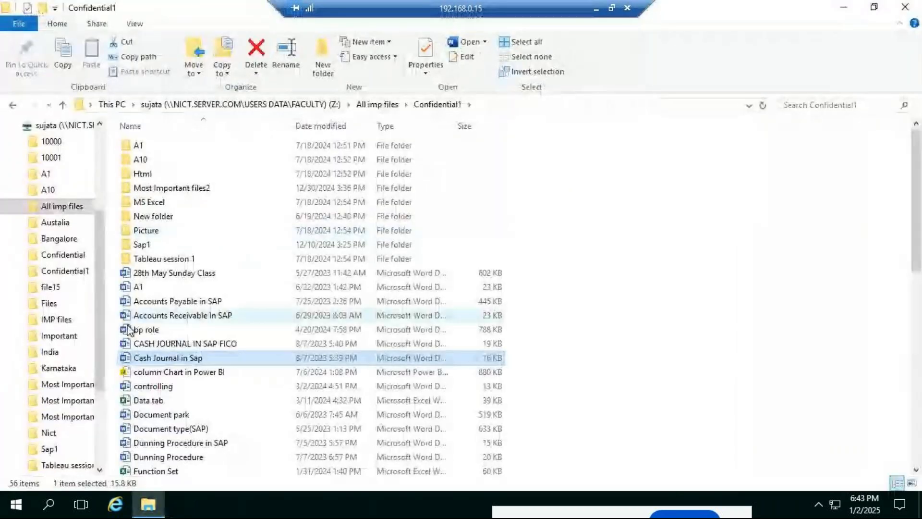
Copy the file Cash Journal in Sap from the remote folder to the local desktop and open the copy in Word
{"action": "double_click", "coordinate": [138, 358]}
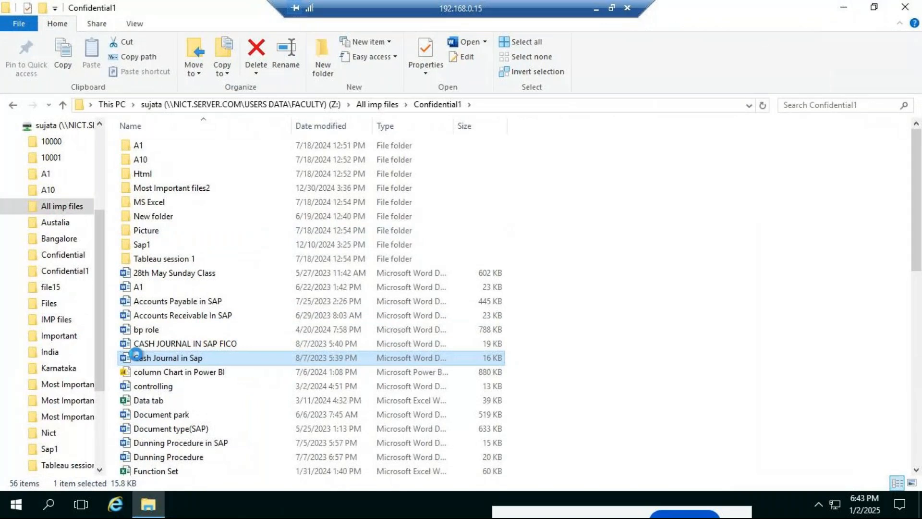
{"action": "left_click", "coordinate": [596, 9]}
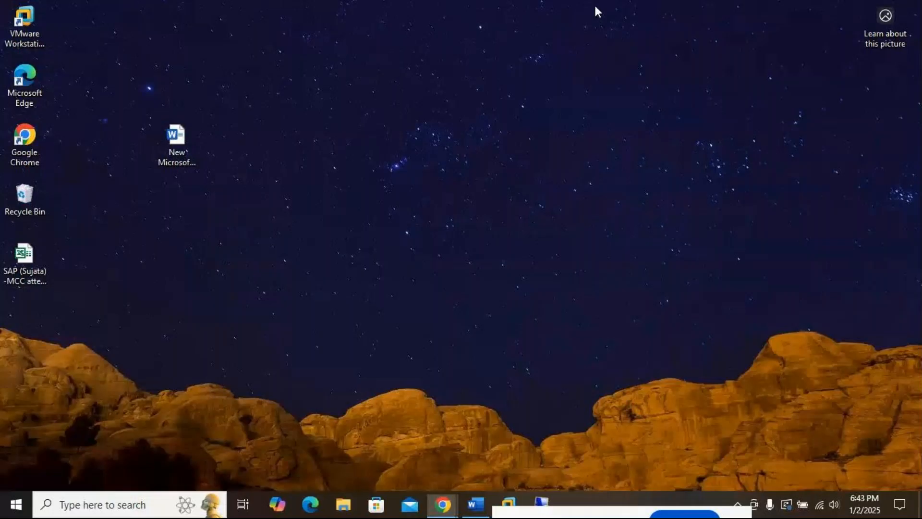
{"action": "right_click", "coordinate": [155, 287]}
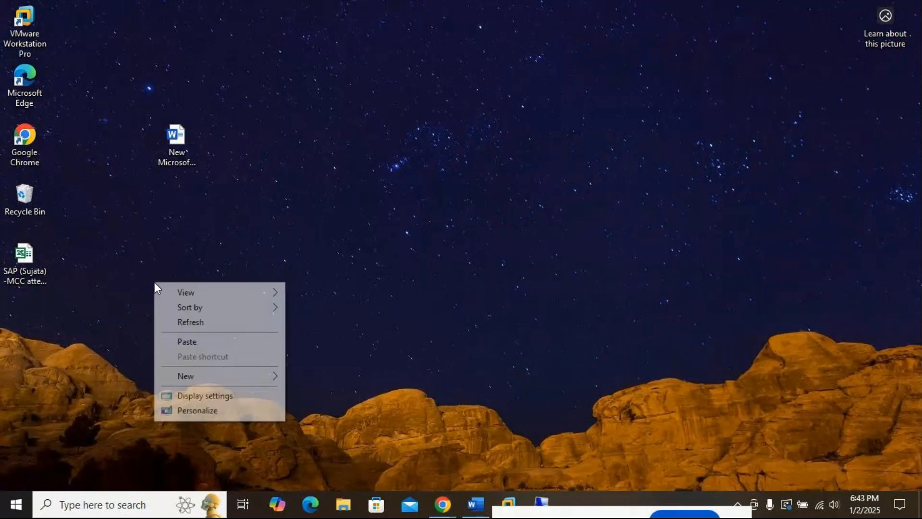
{"action": "left_click", "coordinate": [186, 342]}
{"action": "double_click", "coordinate": [175, 321]}
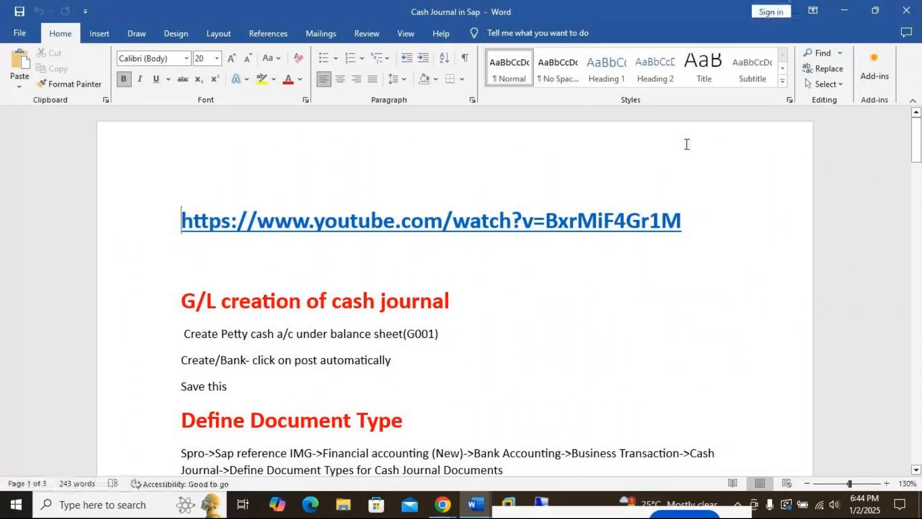
Read the Setup Cash Journal instructions for cash journal number, G/L account, currency and journal name, and return to the SAP view
{"action": "left_click_drag", "start_coordinate": [917, 140], "coordinate": [916, 234]}
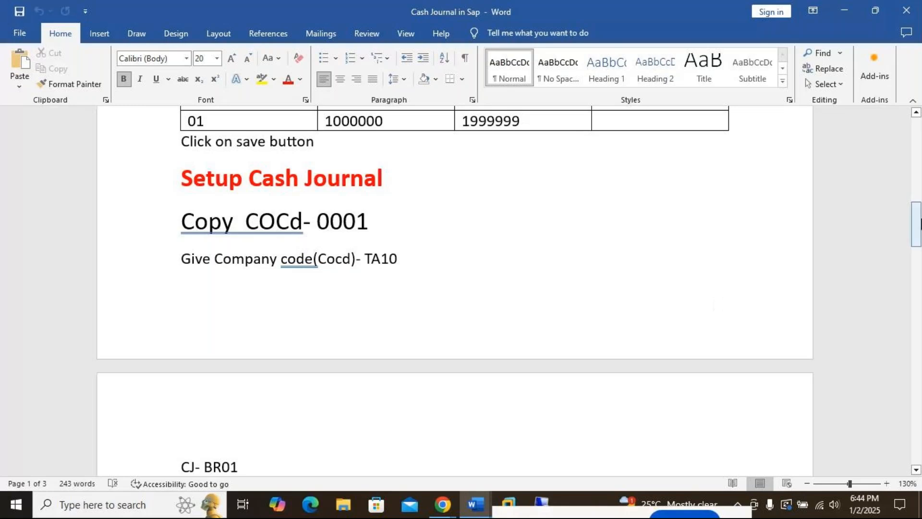
{"action": "left_click_drag", "start_coordinate": [916, 228], "coordinate": [920, 249]}
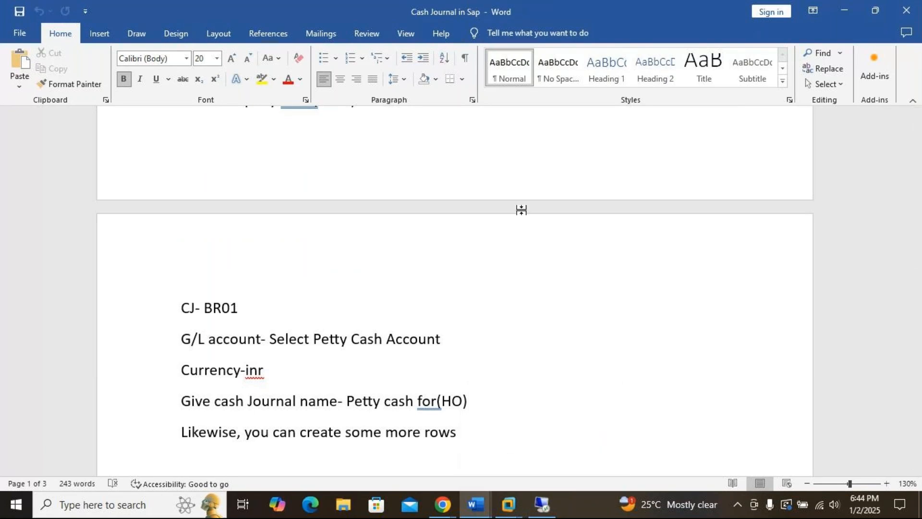
{"action": "left_click", "coordinate": [513, 512]}
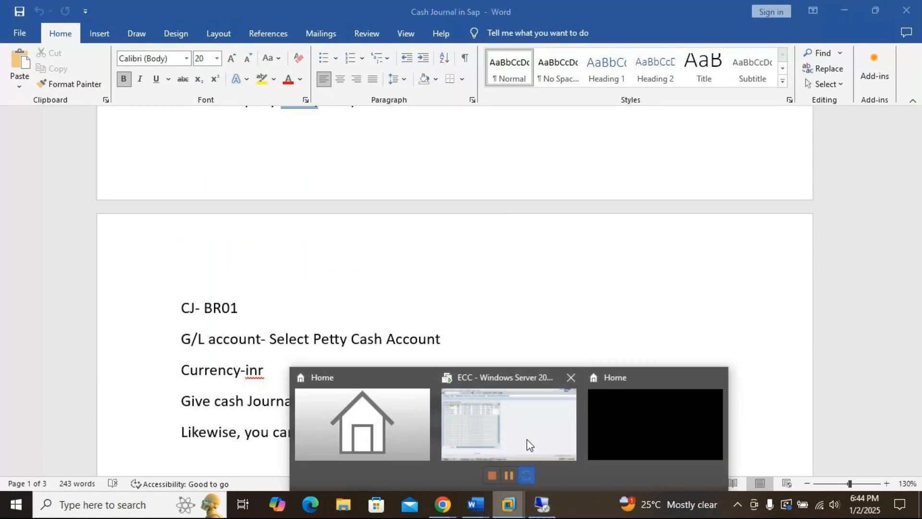
{"action": "left_click", "coordinate": [530, 425]}
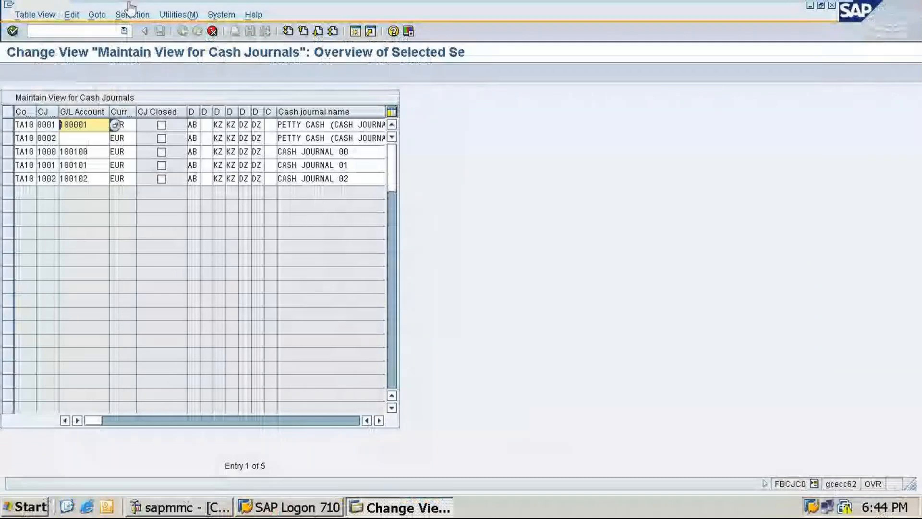
Cancel copying the selected cash journals to company code TA10 and reopen the Set Up Cash Journal activity from the IMG
{"action": "left_click", "coordinate": [213, 31]}
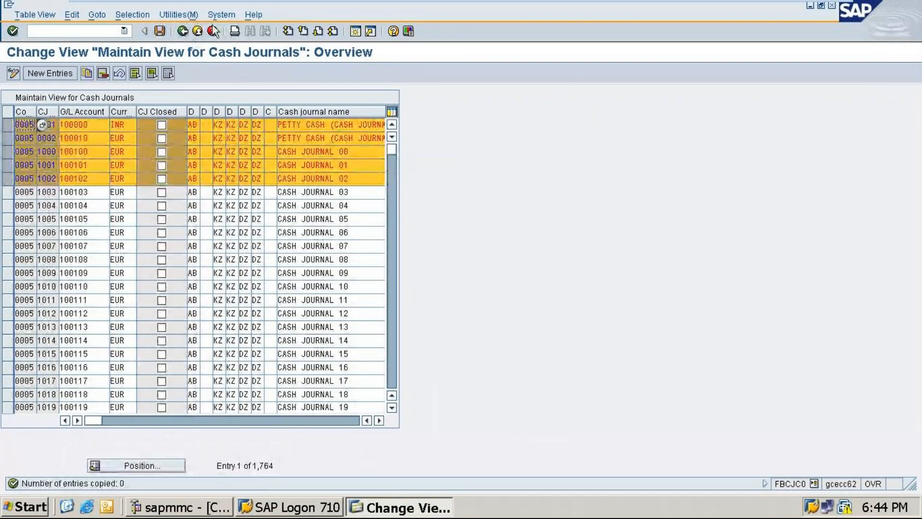
{"action": "left_click", "coordinate": [212, 32]}
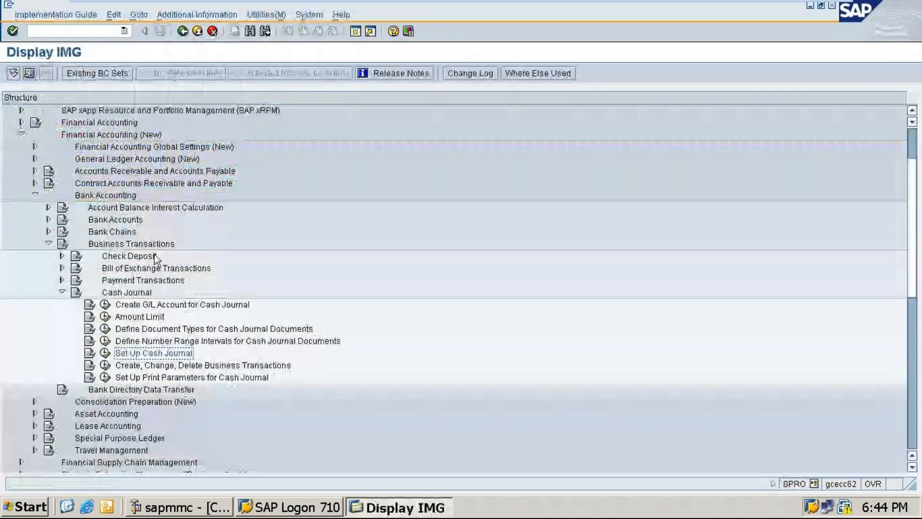
{"action": "left_click", "coordinate": [105, 354]}
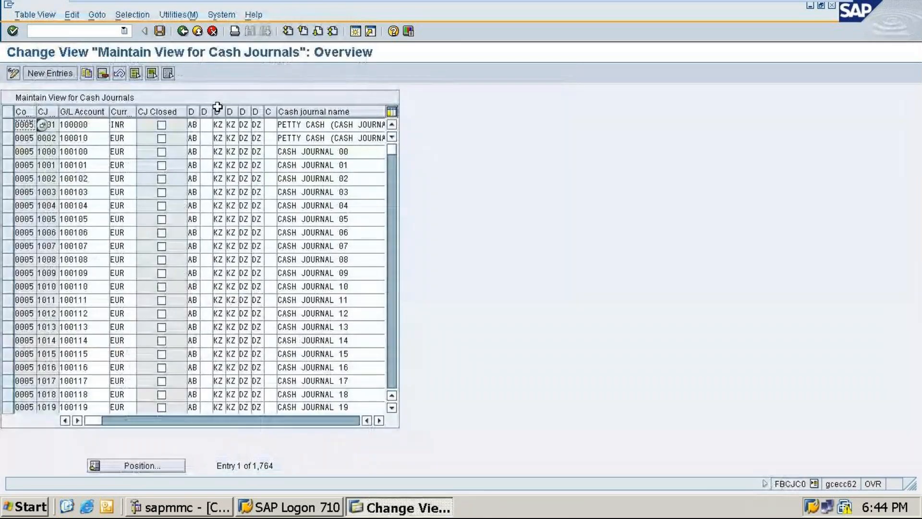
Start a new cash journal entry for company code TA10 and search for its existing cash journal numbers
{"action": "left_click", "coordinate": [50, 73]}
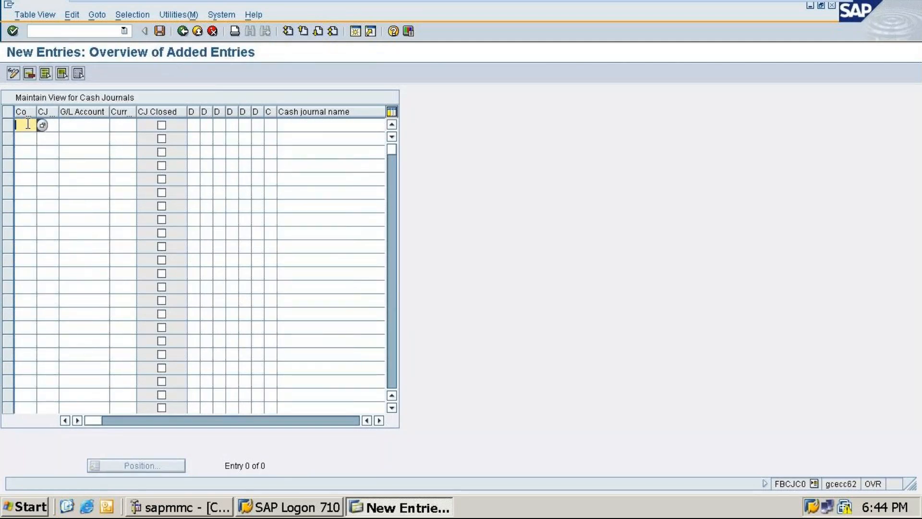
{"action": "type", "text": "T"}
{"action": "left_click", "coordinate": [28, 141]}
{"action": "left_click", "coordinate": [55, 124]}
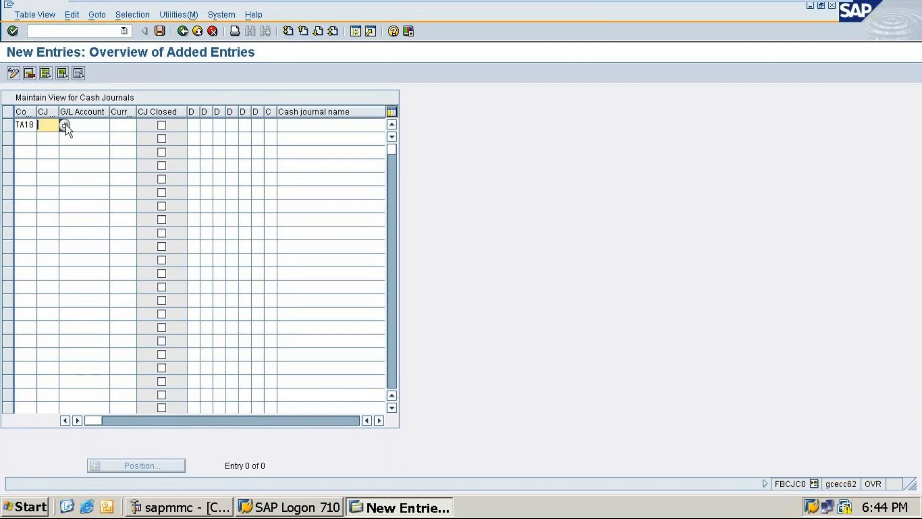
{"action": "left_click", "coordinate": [65, 125]}
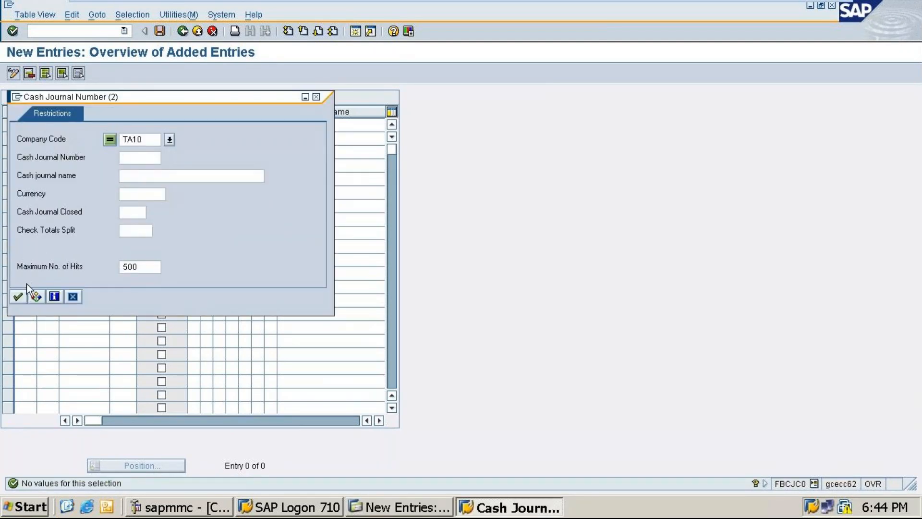
{"action": "left_click", "coordinate": [17, 297]}
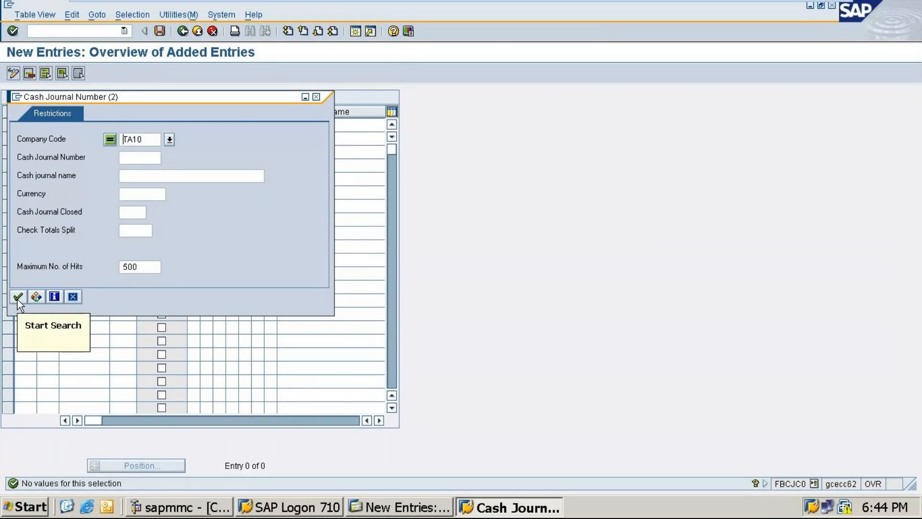
{"action": "left_click", "coordinate": [17, 299]}
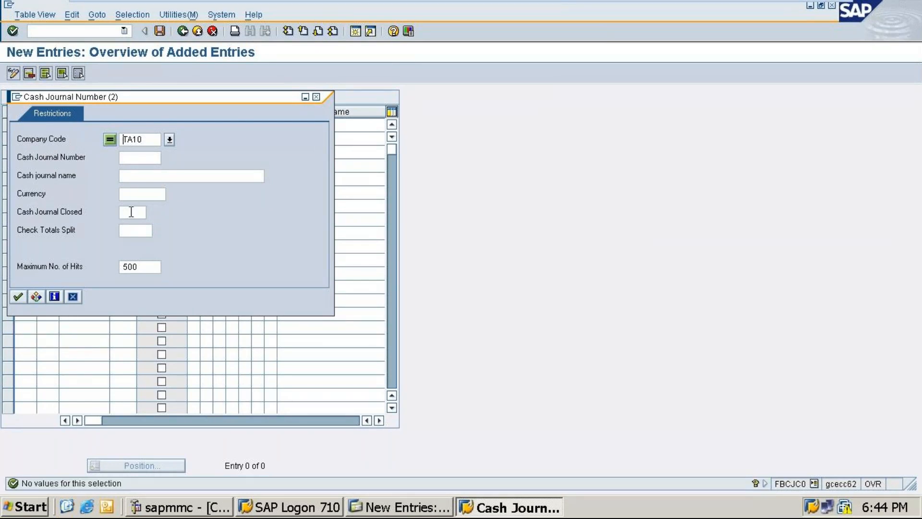
{"action": "left_click", "coordinate": [318, 97]}
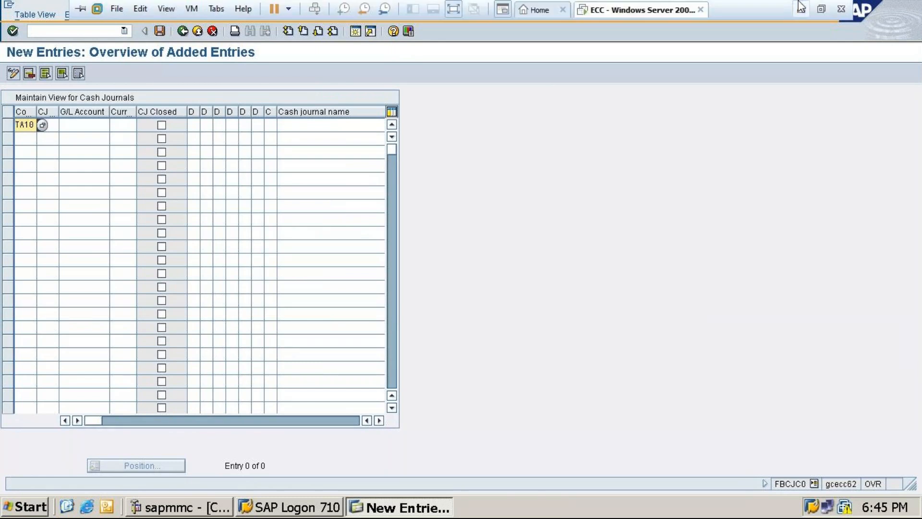
Reread the Setup Cash Journal instructions in the Word document Cash Journal in Sap and return to the SAP new entries view
{"action": "left_click", "coordinate": [796, 6]}
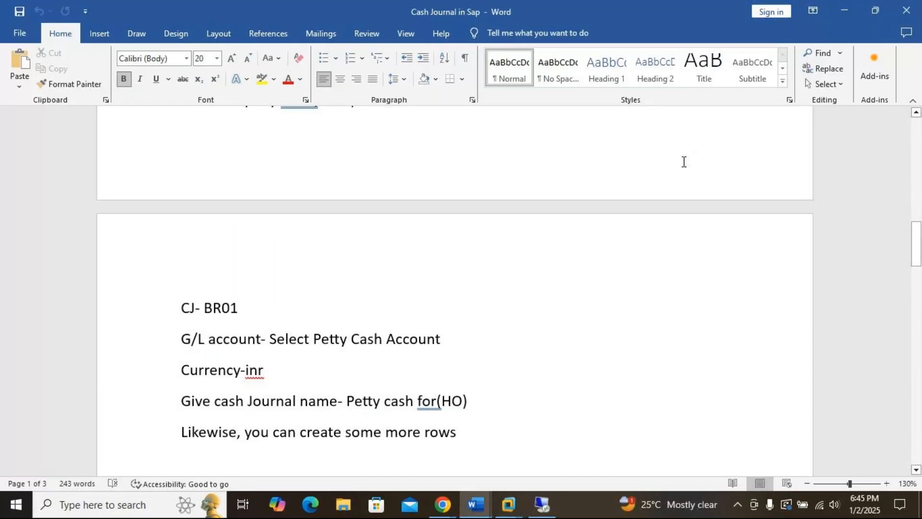
{"action": "left_click_drag", "start_coordinate": [918, 235], "coordinate": [914, 212]}
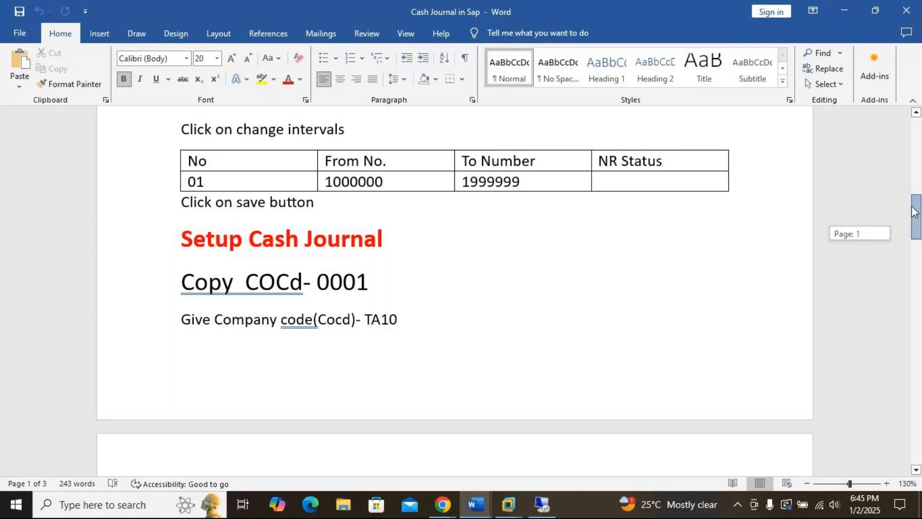
{"action": "left_click_drag", "start_coordinate": [914, 211], "coordinate": [920, 246]}
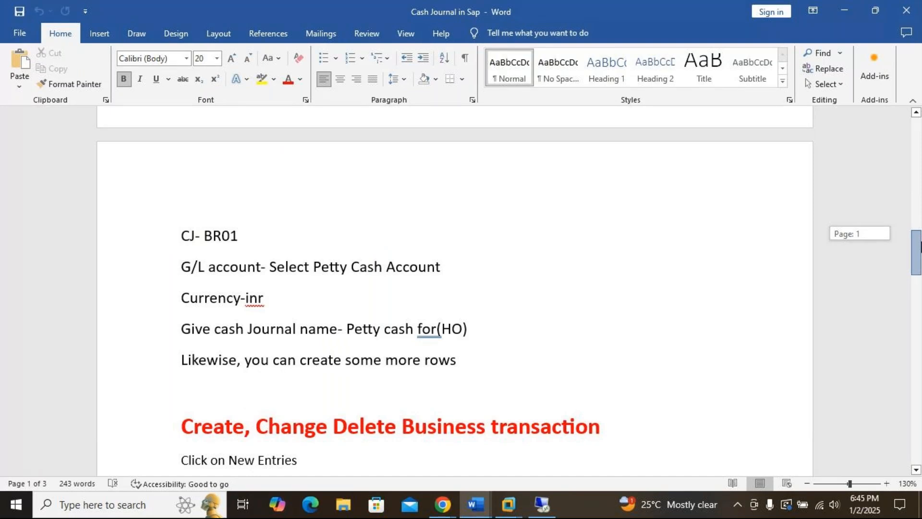
{"action": "left_click_drag", "start_coordinate": [921, 246], "coordinate": [851, 287]}
{"action": "scroll", "coordinate": [786, 330], "scroll_direction": "up", "scroll_amount": 2}
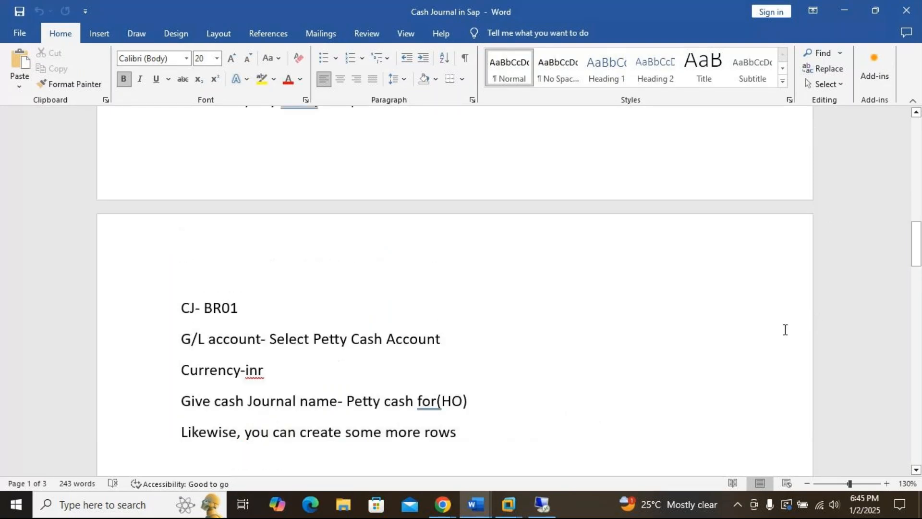
{"action": "left_click_drag", "start_coordinate": [917, 262], "coordinate": [916, 297]}
{"action": "left_click", "coordinate": [508, 505]}
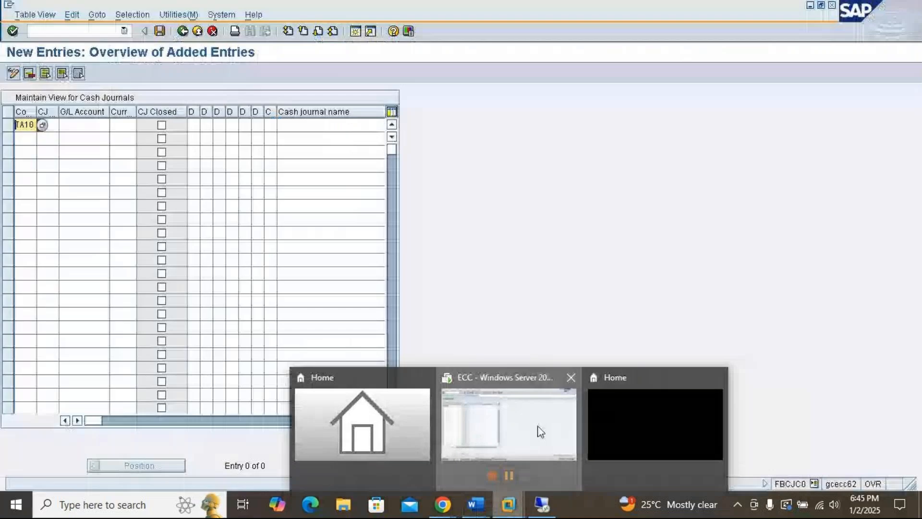
{"action": "left_click", "coordinate": [540, 427]}
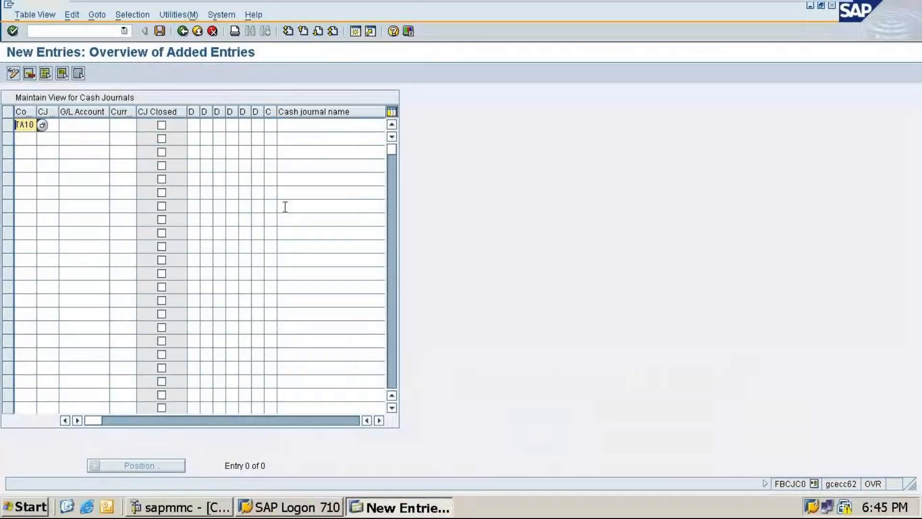
Assign G/L account 100001, Icici Bank account, to the new TA10 cash journal row from the company code's account list
{"action": "left_click", "coordinate": [78, 124]}
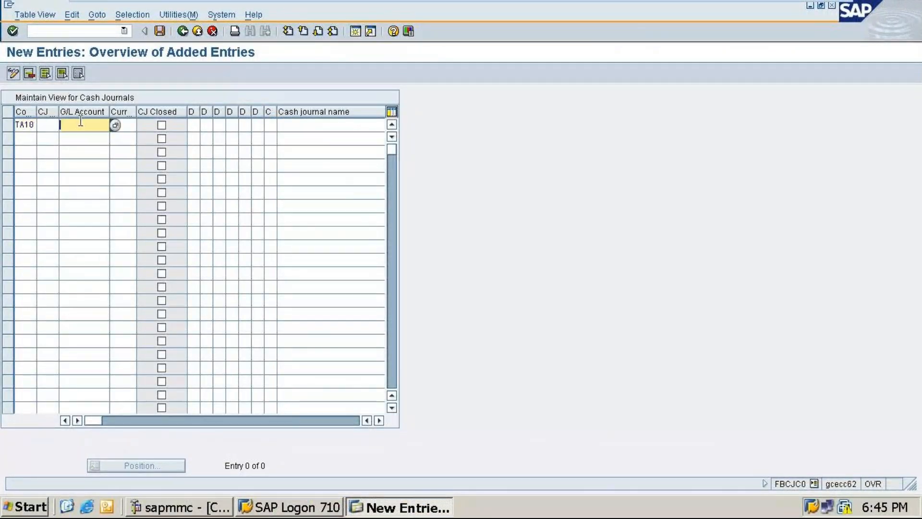
{"action": "left_click", "coordinate": [117, 125]}
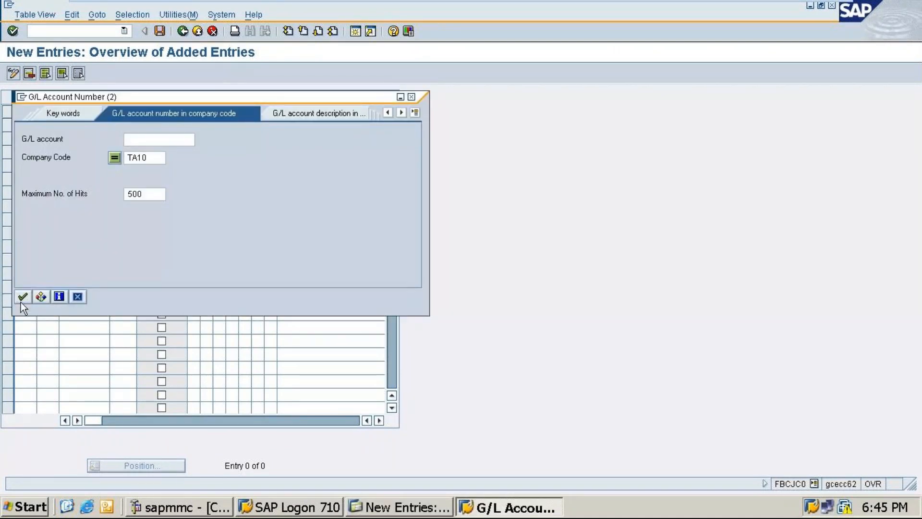
{"action": "left_click", "coordinate": [23, 296]}
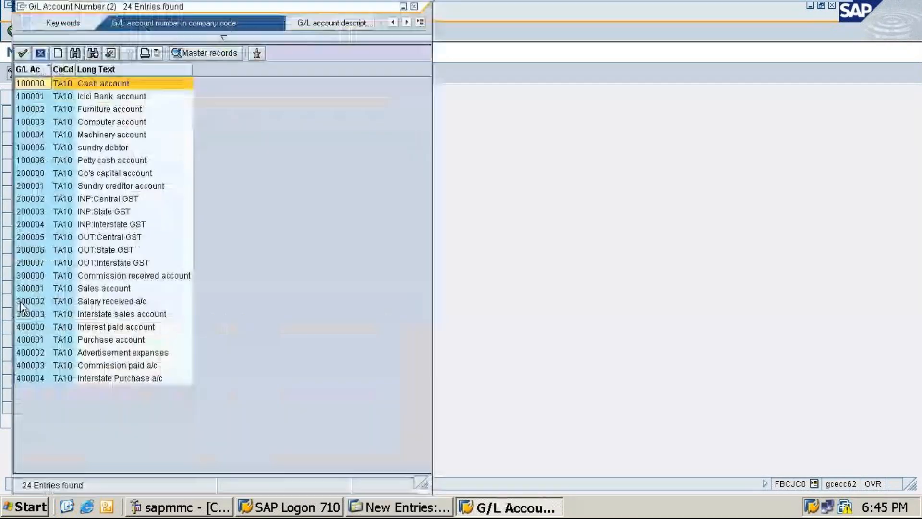
{"action": "double_click", "coordinate": [112, 98]}
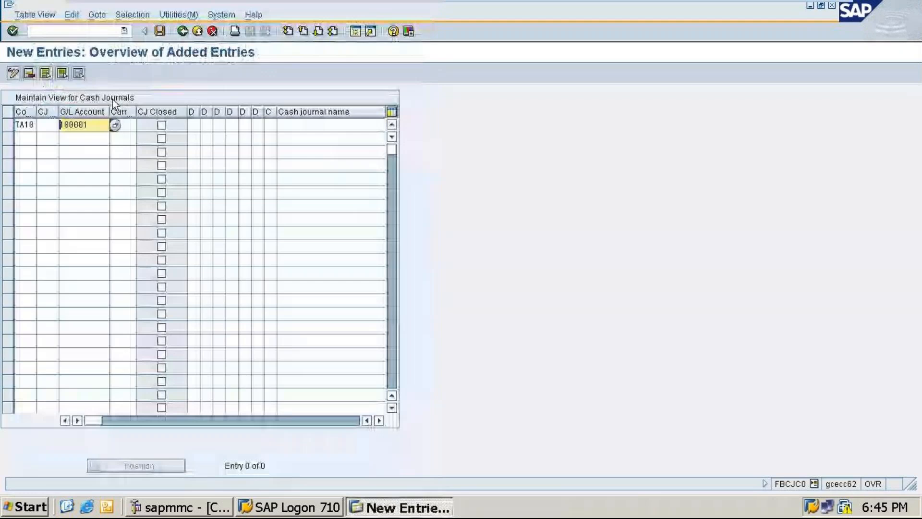
Mark the TA10 row as CJ Closed, and discard the unsaved entry to return to the cash journals overview
{"action": "left_click", "coordinate": [194, 126]}
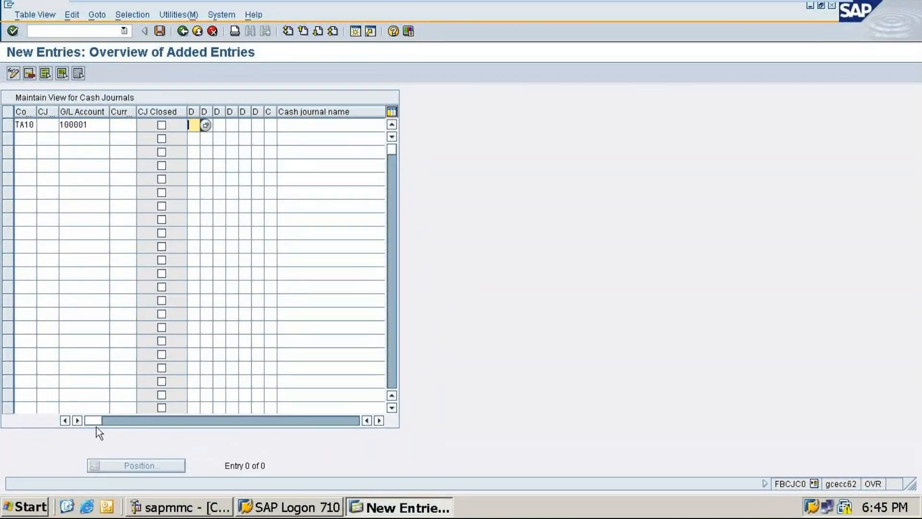
{"action": "left_click_drag", "start_coordinate": [108, 420], "coordinate": [24, 422]}
{"action": "left_click", "coordinate": [154, 114]}
{"action": "left_click", "coordinate": [150, 122]}
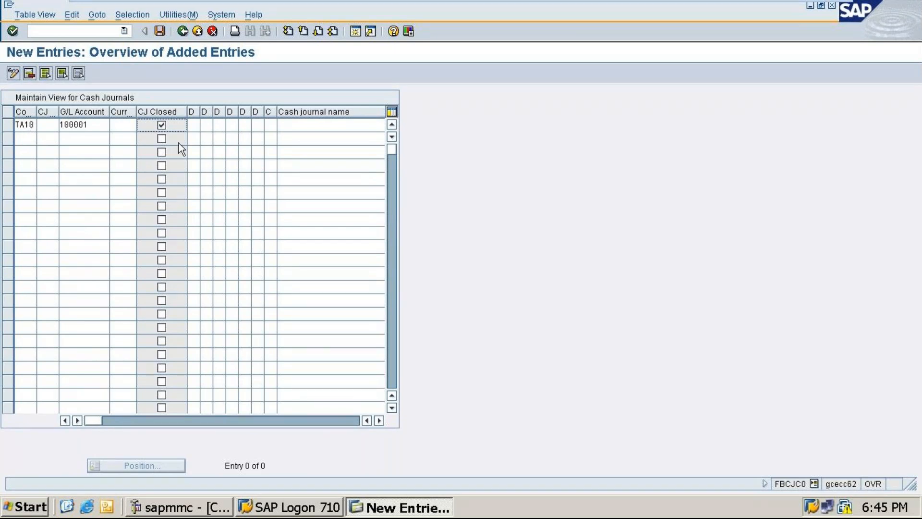
{"action": "left_click", "coordinate": [215, 31]}
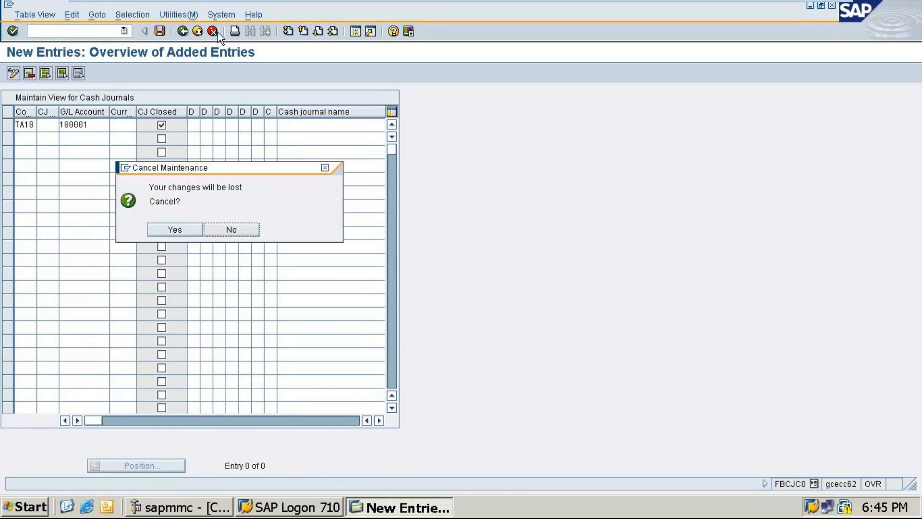
{"action": "left_click", "coordinate": [225, 230]}
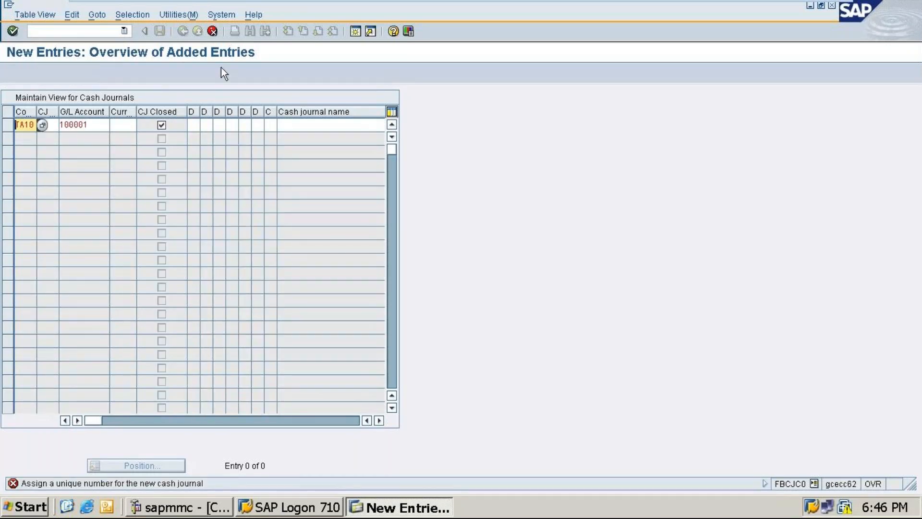
{"action": "left_click", "coordinate": [214, 30]}
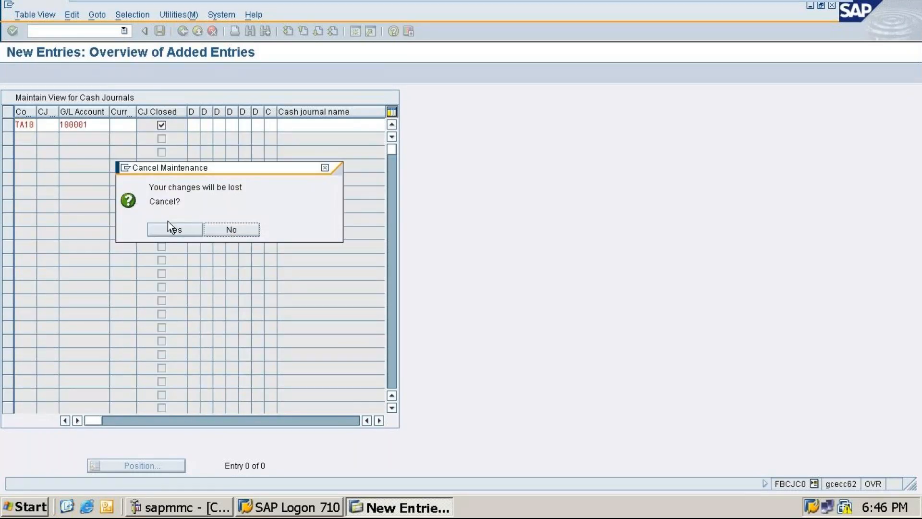
{"action": "left_click", "coordinate": [172, 226]}
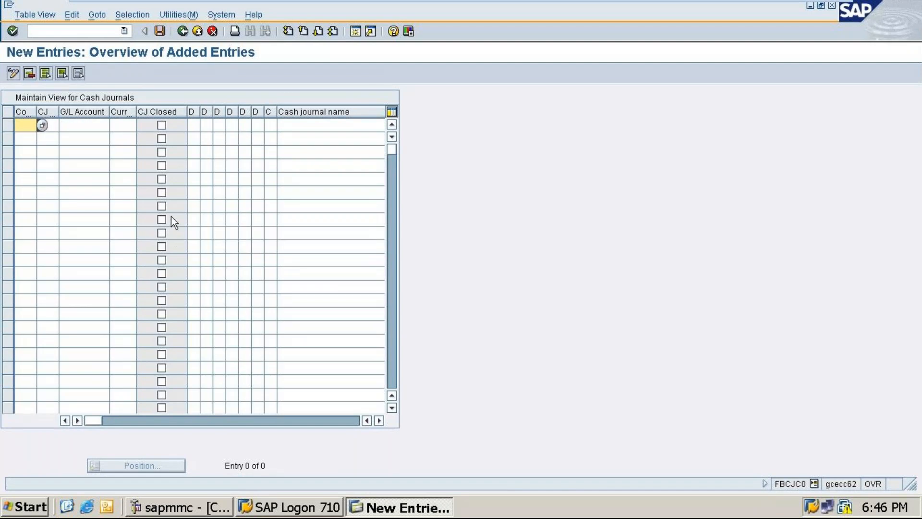
{"action": "left_click", "coordinate": [182, 31]}
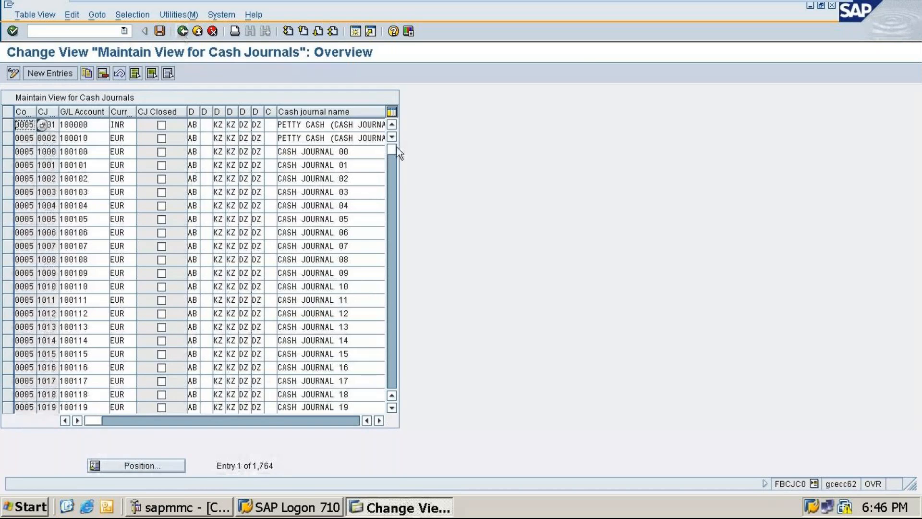
Browse the last part of the cash journal overview, examining company codes, journal numbers, G/L accounts and names of existing entries
{"action": "left_click_drag", "start_coordinate": [389, 146], "coordinate": [397, 291]}
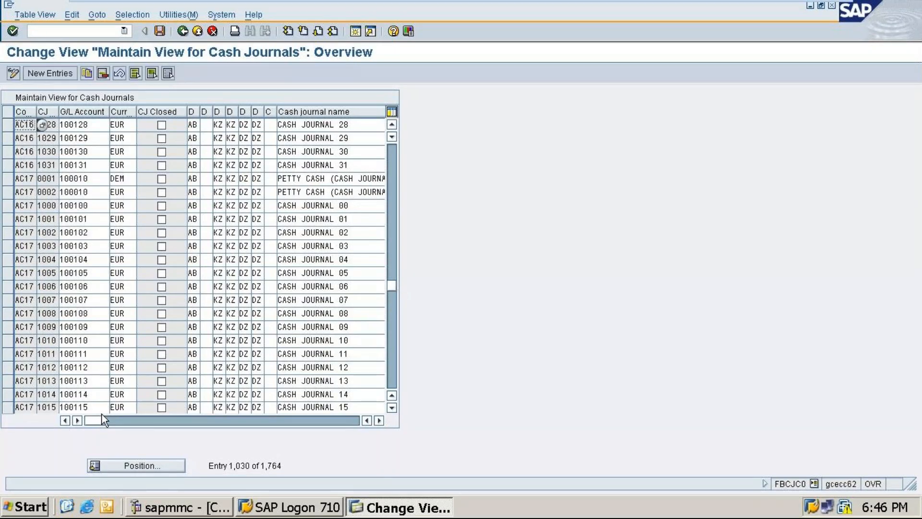
{"action": "left_click_drag", "start_coordinate": [92, 422], "coordinate": [60, 393]}
{"action": "left_click_drag", "start_coordinate": [394, 286], "coordinate": [394, 315]}
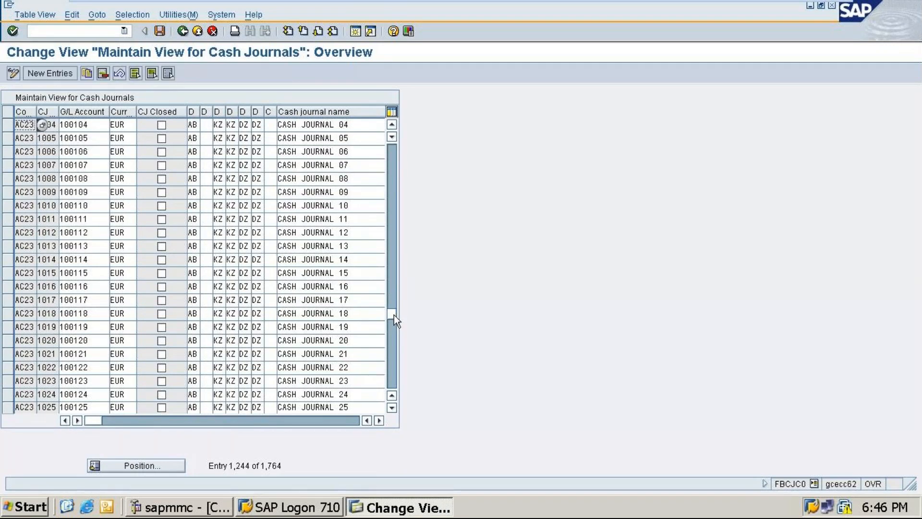
{"action": "left_click_drag", "start_coordinate": [393, 357], "coordinate": [393, 358]}
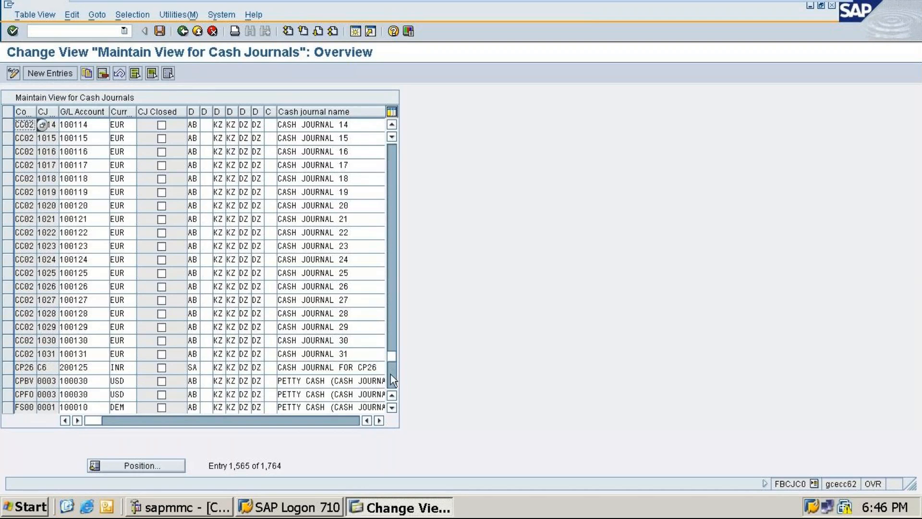
{"action": "left_click_drag", "start_coordinate": [392, 360], "coordinate": [397, 382]}
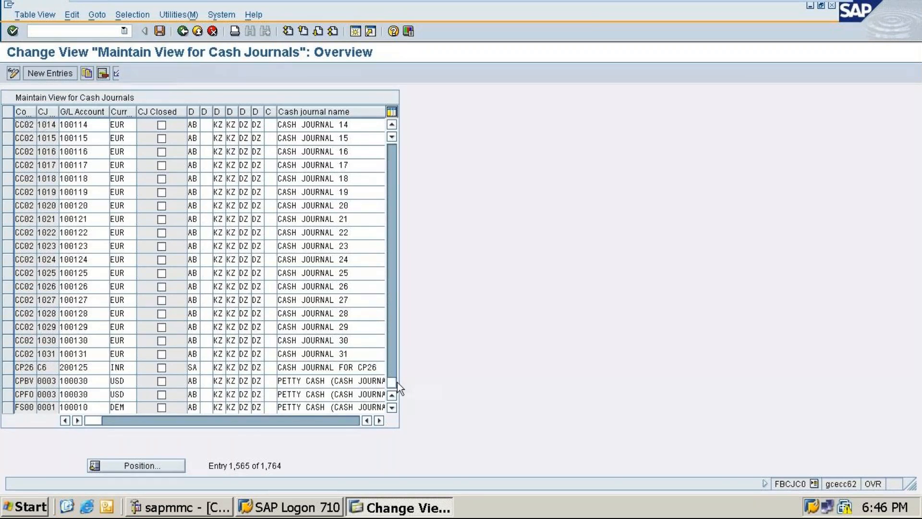
{"action": "left_click_drag", "start_coordinate": [392, 379], "coordinate": [391, 368]}
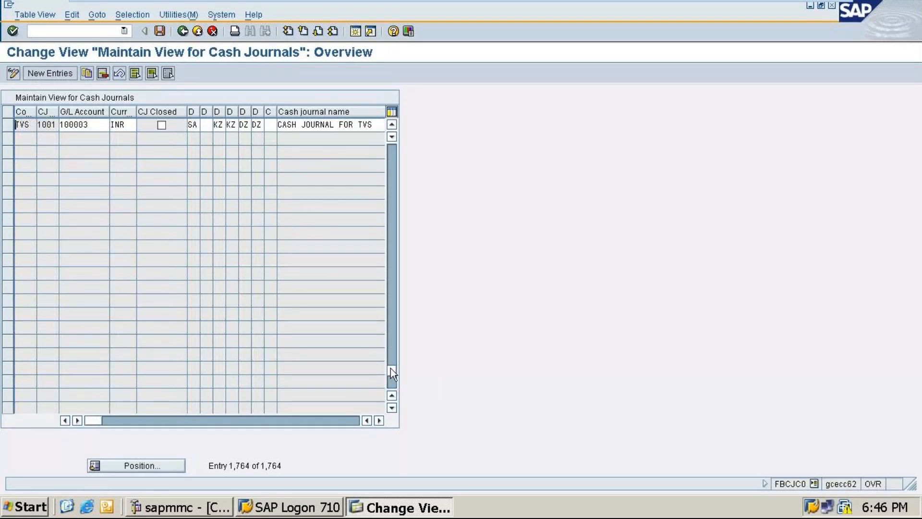
{"action": "left_click_drag", "start_coordinate": [392, 371], "coordinate": [390, 382]}
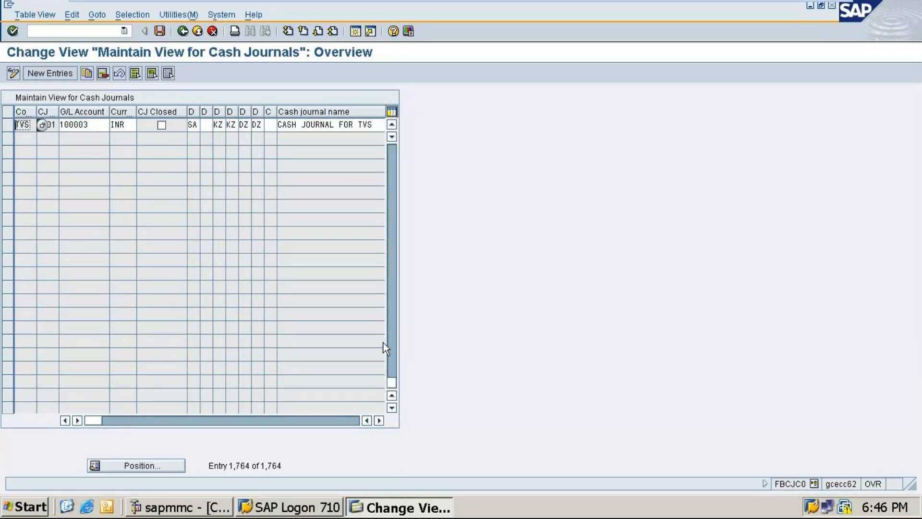
{"action": "left_click", "coordinate": [392, 125]}
{"action": "left_click", "coordinate": [392, 125]}
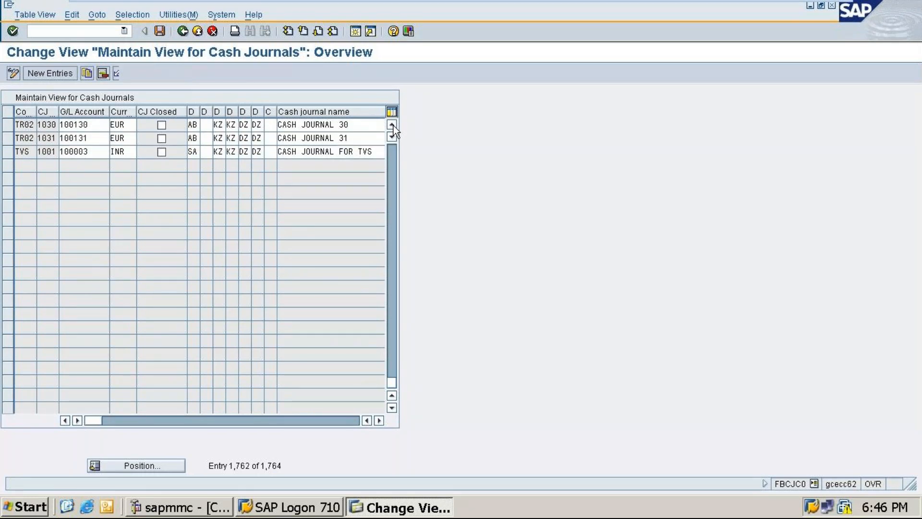
{"action": "left_click", "coordinate": [393, 125]}
{"action": "left_click", "coordinate": [393, 124]}
{"action": "left_click", "coordinate": [392, 125]}
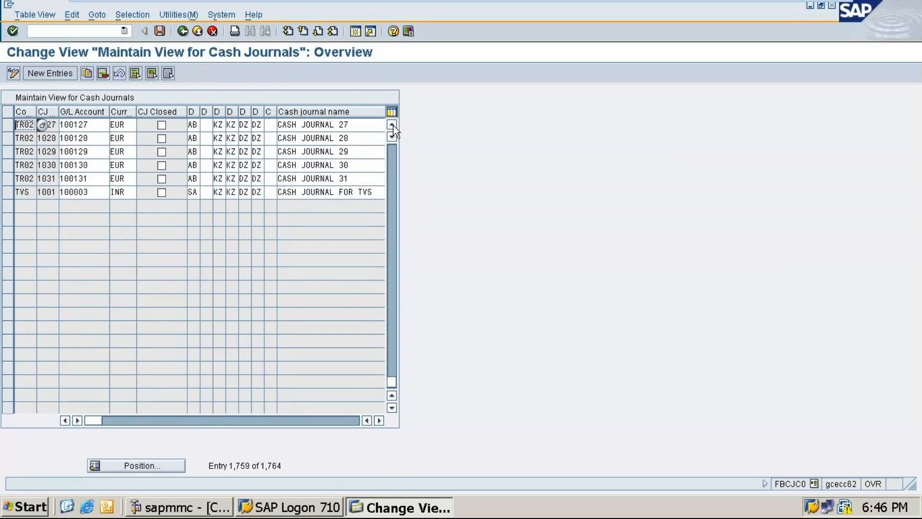
{"action": "left_click", "coordinate": [393, 125]}
{"action": "left_click", "coordinate": [392, 125]}
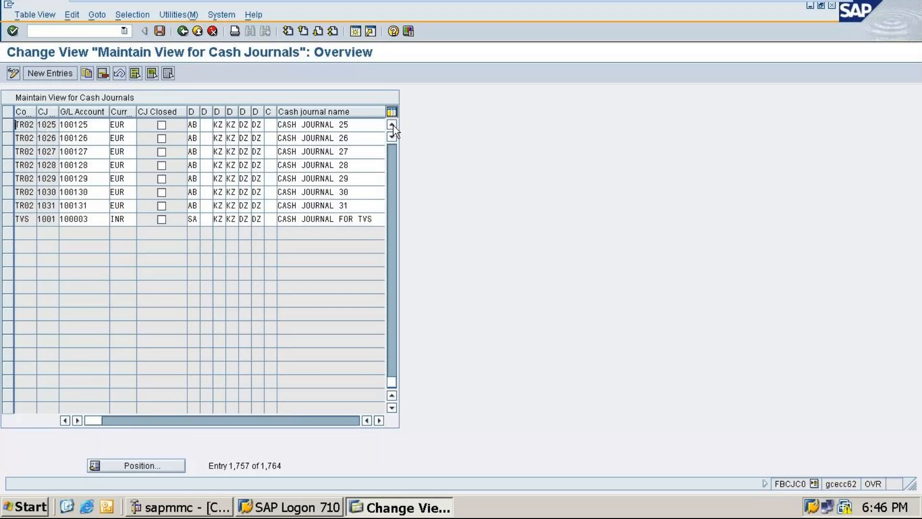
Start positioning the cash journals overview on company code TA10 and look at the list of available cash journal numbers
{"action": "left_click", "coordinate": [392, 125]}
{"action": "left_click", "coordinate": [392, 125]}
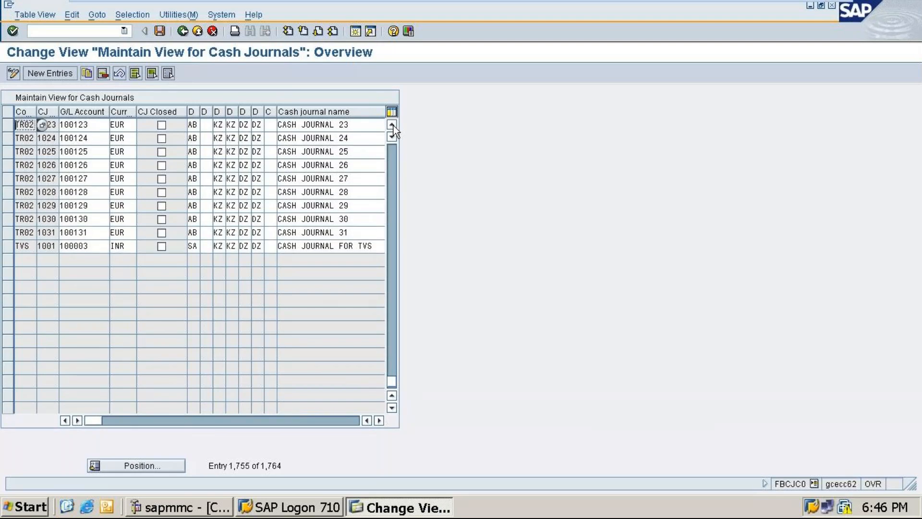
{"action": "left_click", "coordinate": [392, 125]}
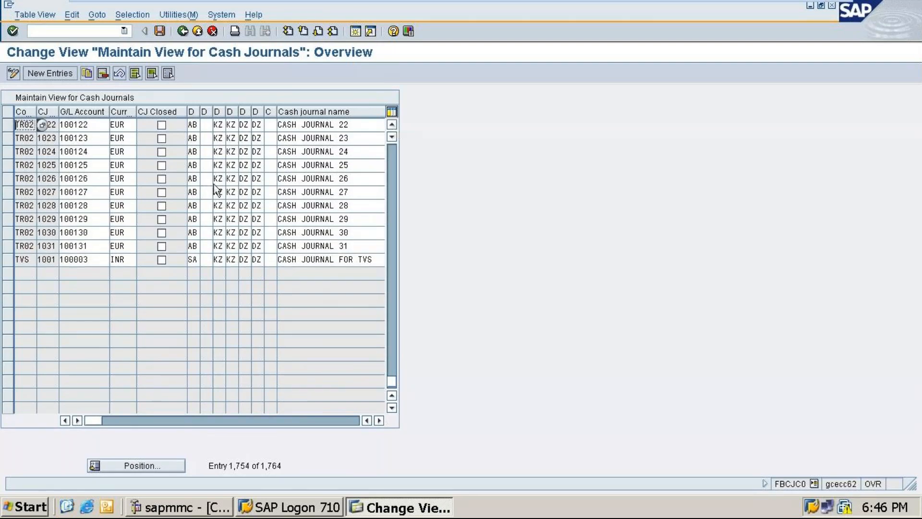
{"action": "left_click", "coordinate": [140, 470]}
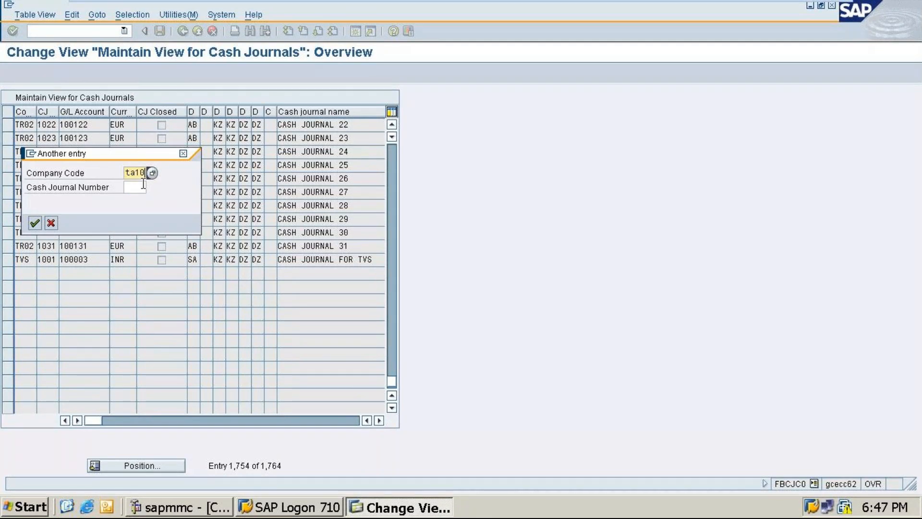
{"action": "left_click", "coordinate": [143, 187]}
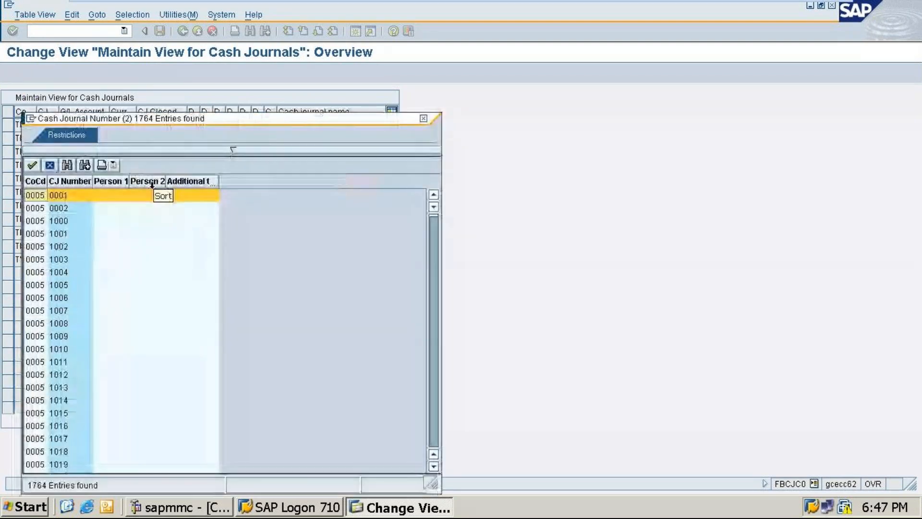
{"action": "left_click_drag", "start_coordinate": [151, 185], "coordinate": [192, 285]}
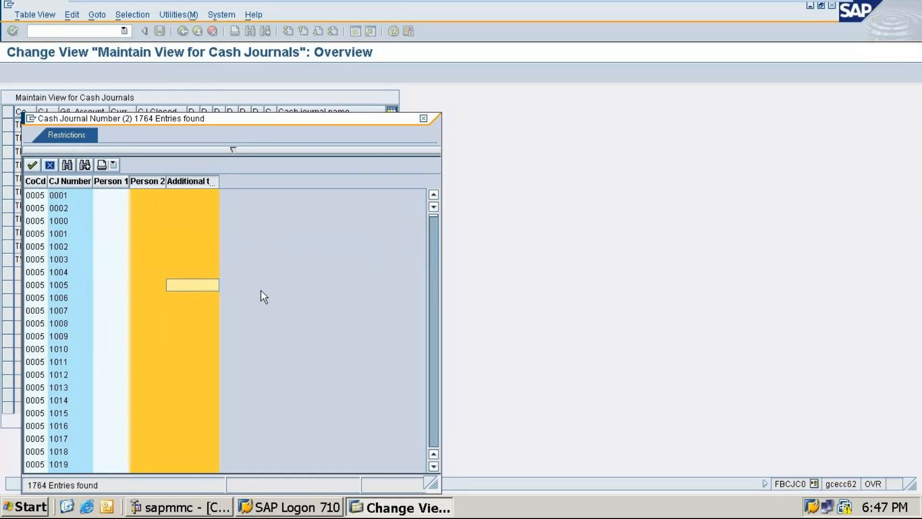
{"action": "left_click", "coordinate": [423, 119]}
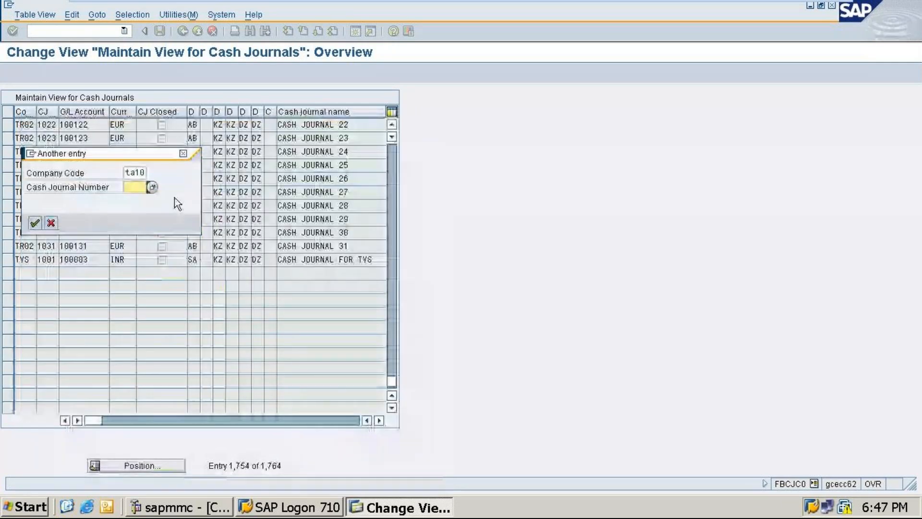
Choose cash journal number 0001 from the value list and position the overview on TA10 with that number
{"action": "left_click", "coordinate": [152, 187]}
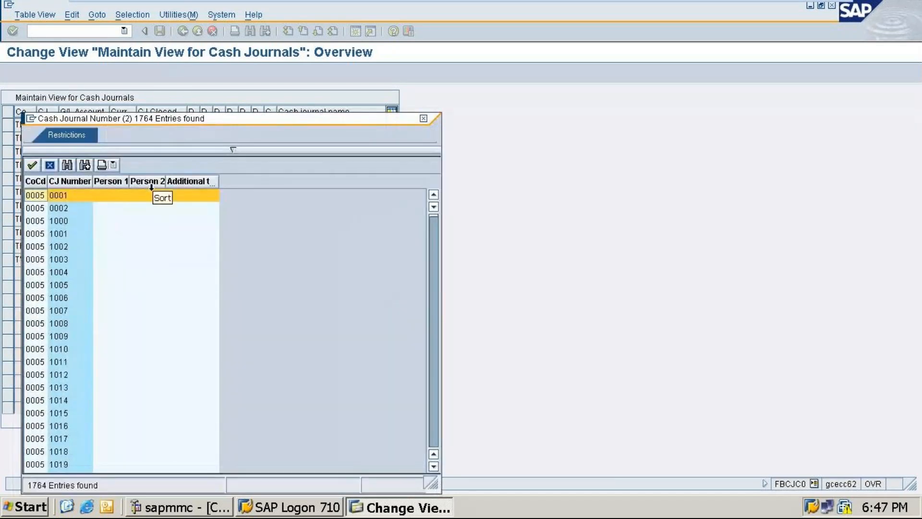
{"action": "left_click", "coordinate": [432, 219]}
{"action": "left_click", "coordinate": [434, 287]}
{"action": "left_click", "coordinate": [431, 217]}
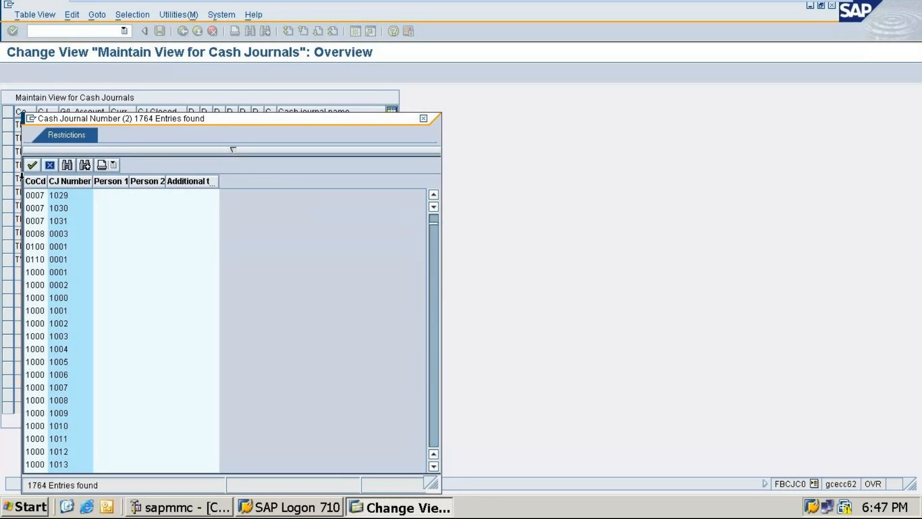
{"action": "left_click", "coordinate": [33, 165]}
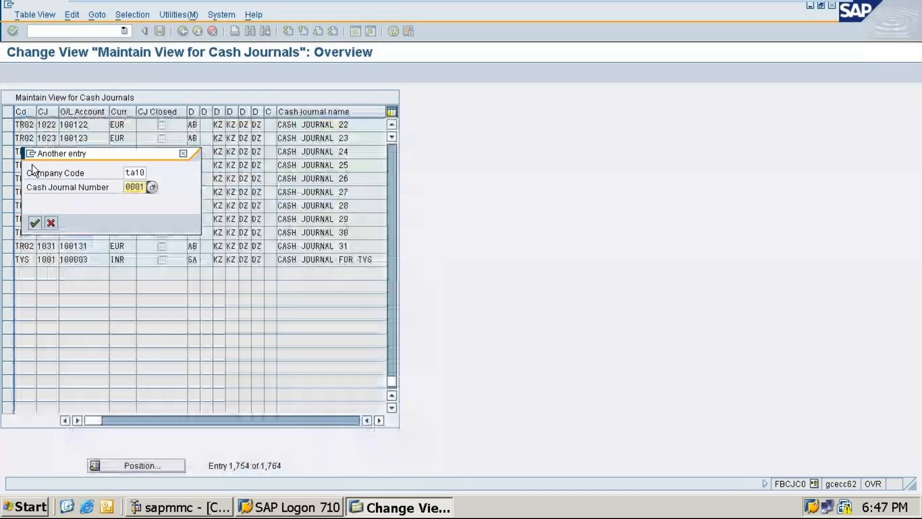
{"action": "left_click", "coordinate": [34, 223]}
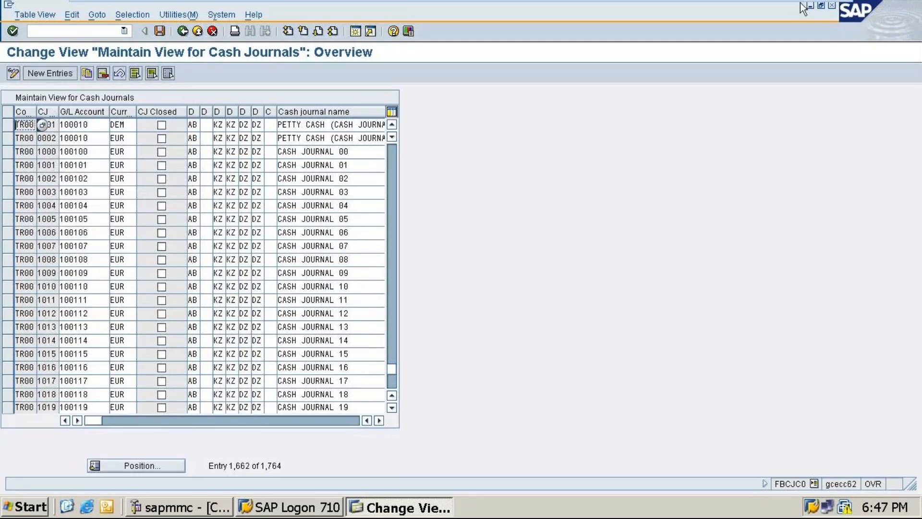
Switch to the Word document Cash Journal in Sap, review the cash journal, business transaction and print parameter notes, and return to SAP
{"action": "key", "text": "ctrl+alt"}
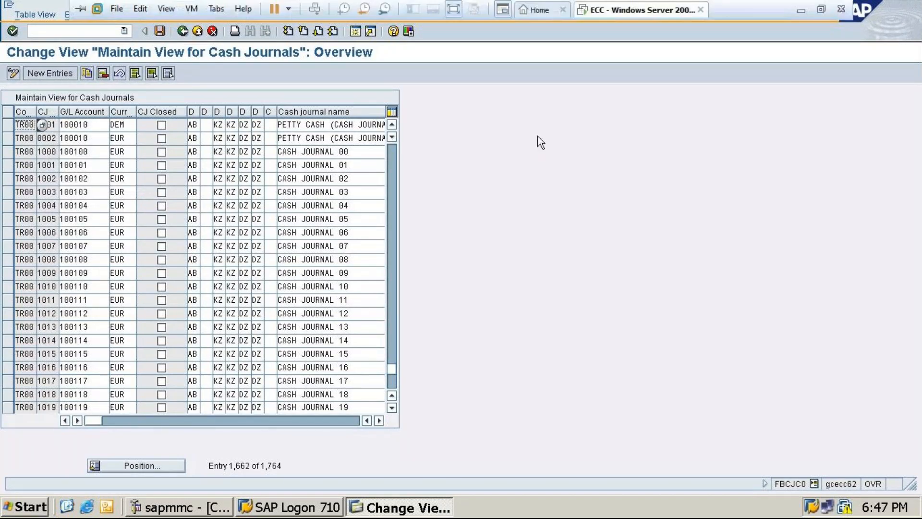
{"action": "left_click", "coordinate": [800, 10]}
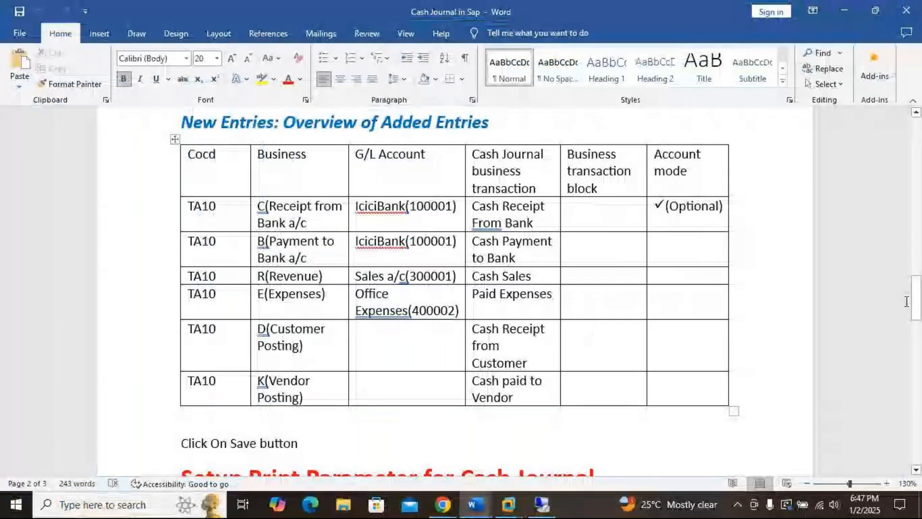
{"action": "left_click_drag", "start_coordinate": [916, 304], "coordinate": [919, 327]}
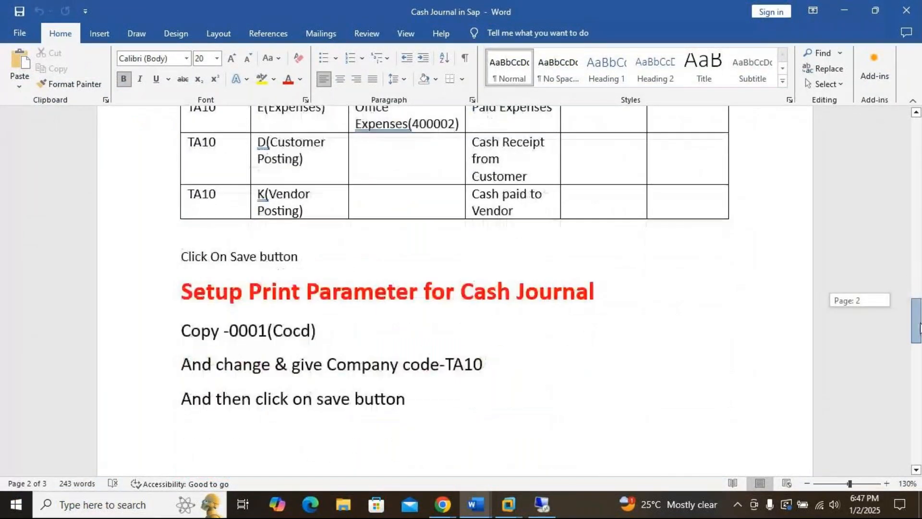
{"action": "left_click_drag", "start_coordinate": [919, 326], "coordinate": [914, 294]}
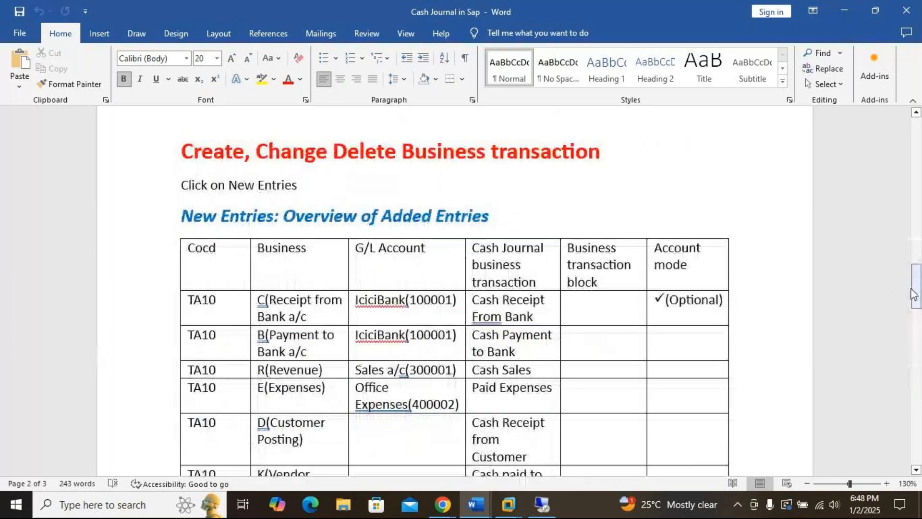
{"action": "left_click_drag", "start_coordinate": [914, 294], "coordinate": [915, 247]}
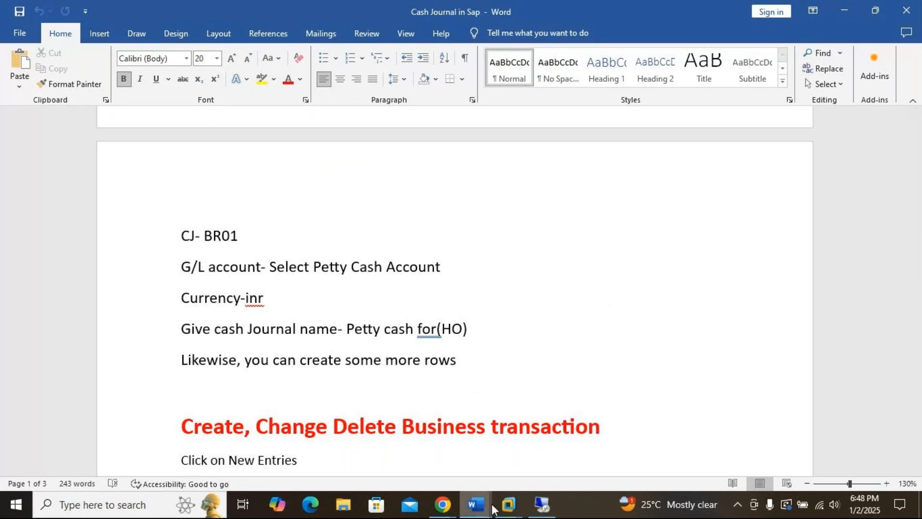
{"action": "left_click", "coordinate": [514, 506]}
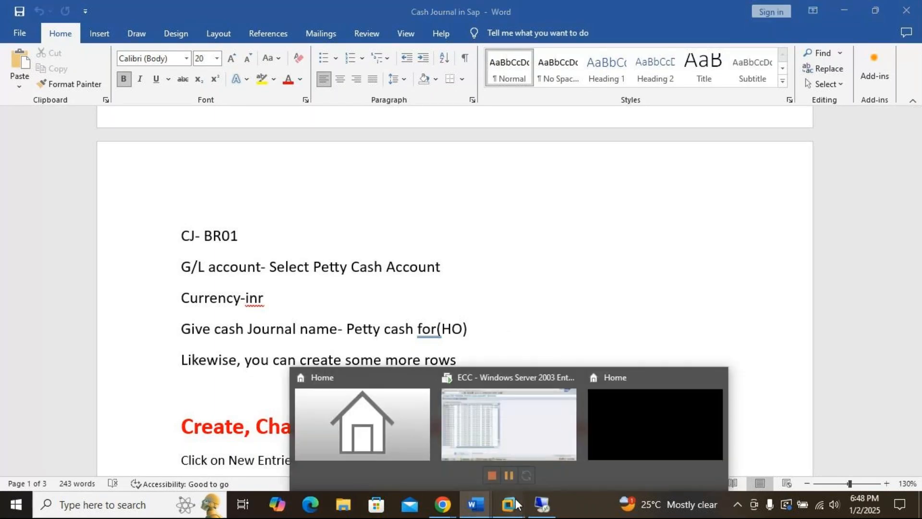
{"action": "right_click", "coordinate": [510, 505]}
{"action": "left_click", "coordinate": [772, 338]}
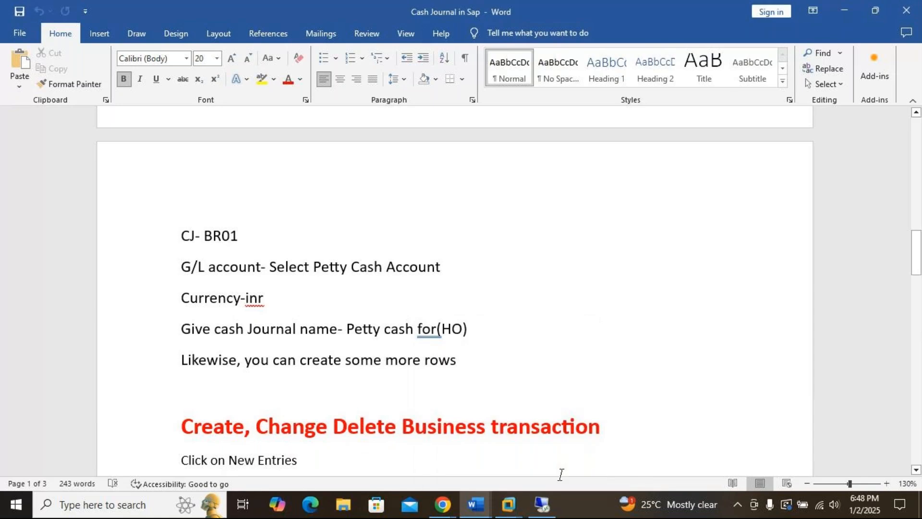
{"action": "left_click", "coordinate": [510, 511]}
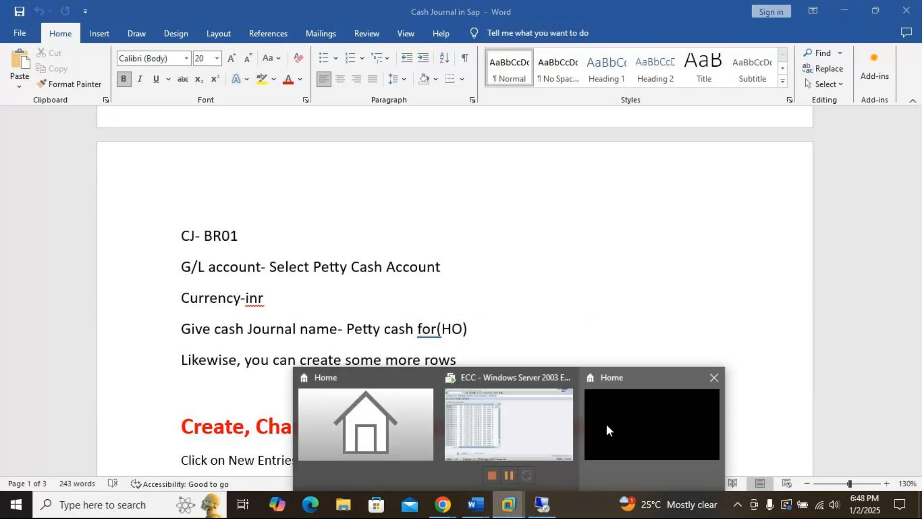
{"action": "left_click", "coordinate": [529, 446]}
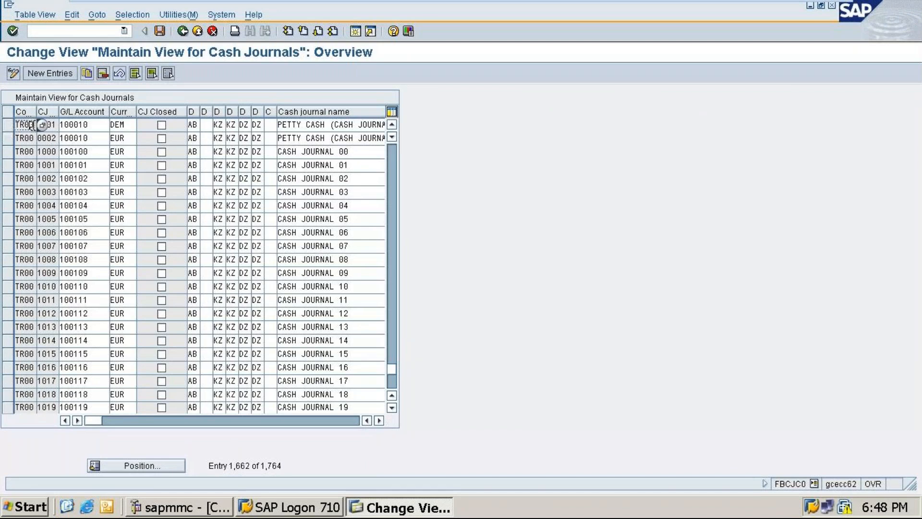
Select the TR00 cash journal rows 0001, 0002, 1000, 1001 and 1002 in the overview
{"action": "left_click", "coordinate": [8, 126]}
{"action": "left_click", "coordinate": [9, 139]}
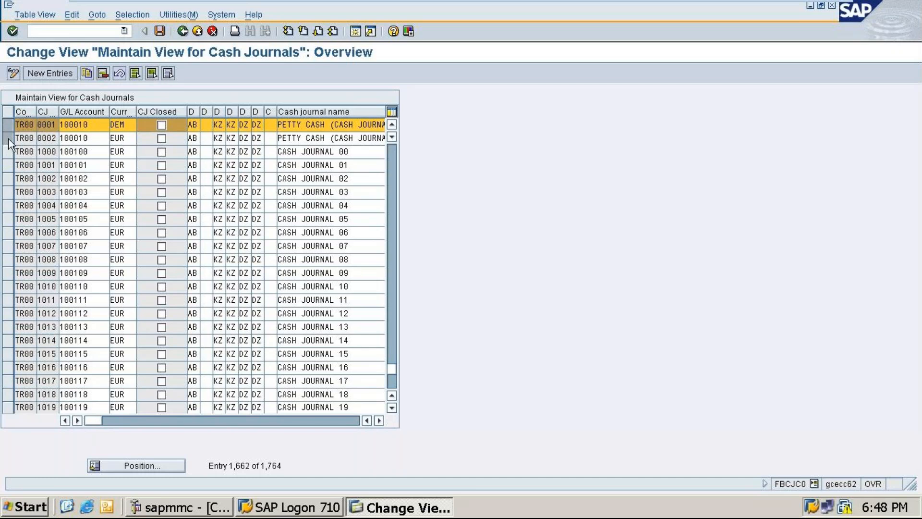
{"action": "left_click", "coordinate": [8, 179]}
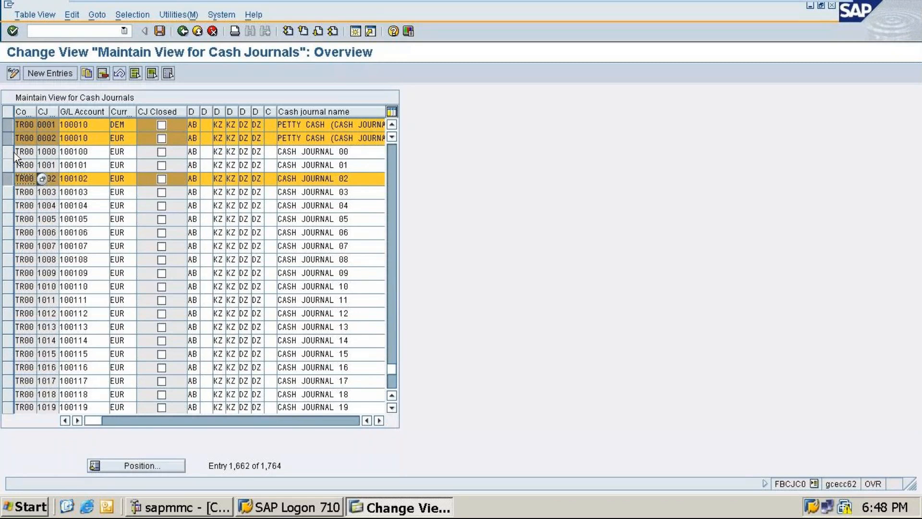
{"action": "left_click", "coordinate": [14, 153]}
{"action": "left_click", "coordinate": [12, 164]}
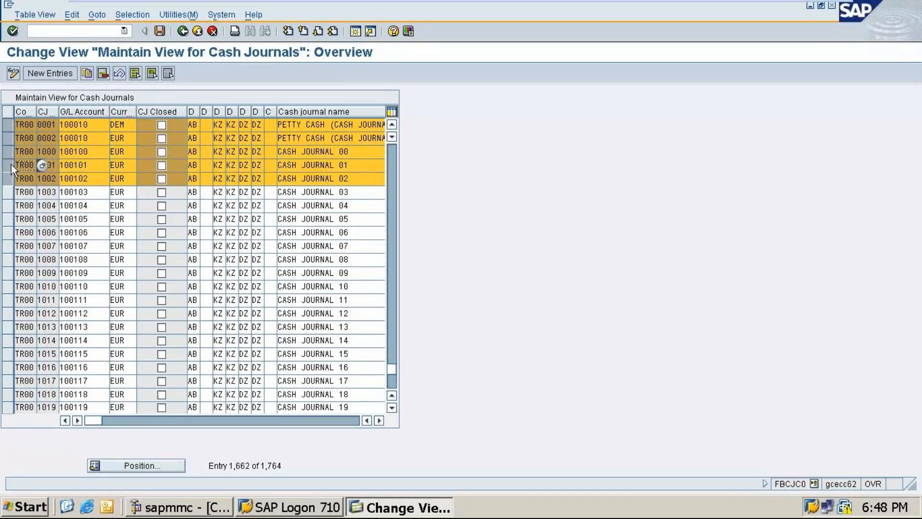
Reread the business transaction entries table for TA10 in the Word document Cash Journal in Sap and return to the SAP overview
{"action": "left_click", "coordinate": [806, 3]}
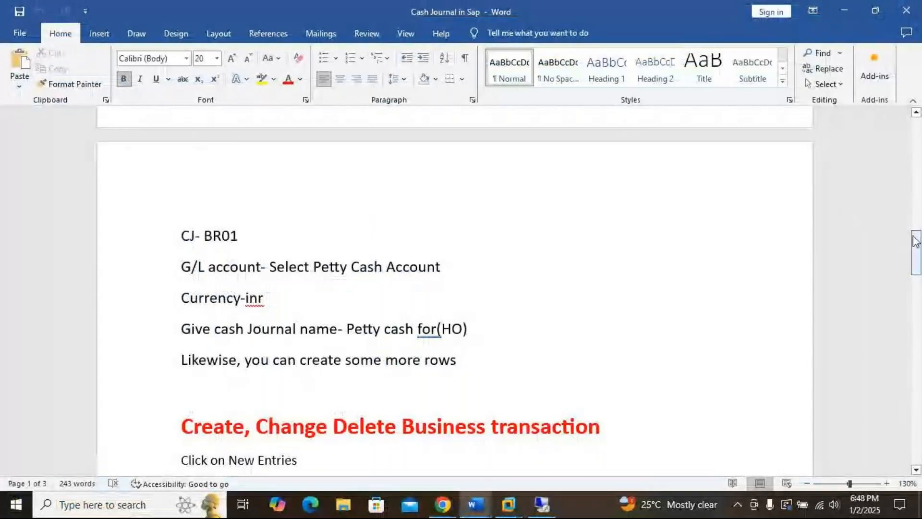
{"action": "left_click_drag", "start_coordinate": [915, 242], "coordinate": [920, 284]}
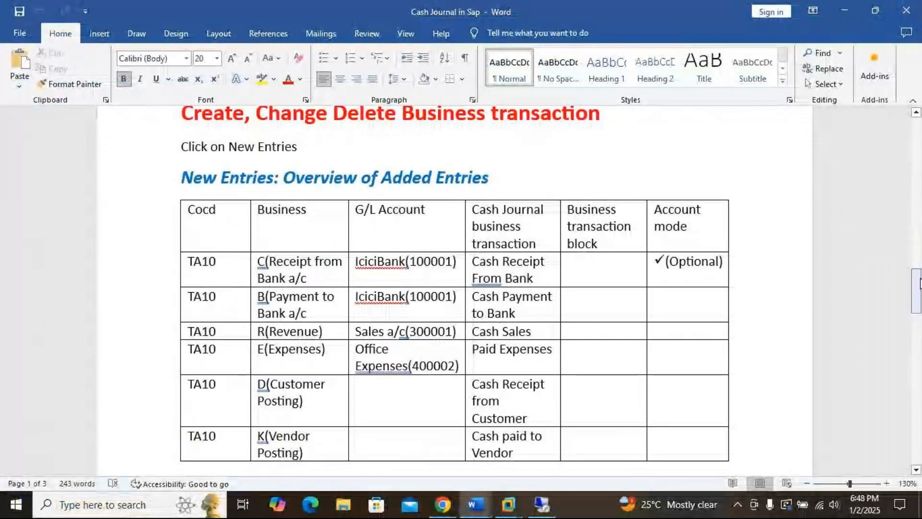
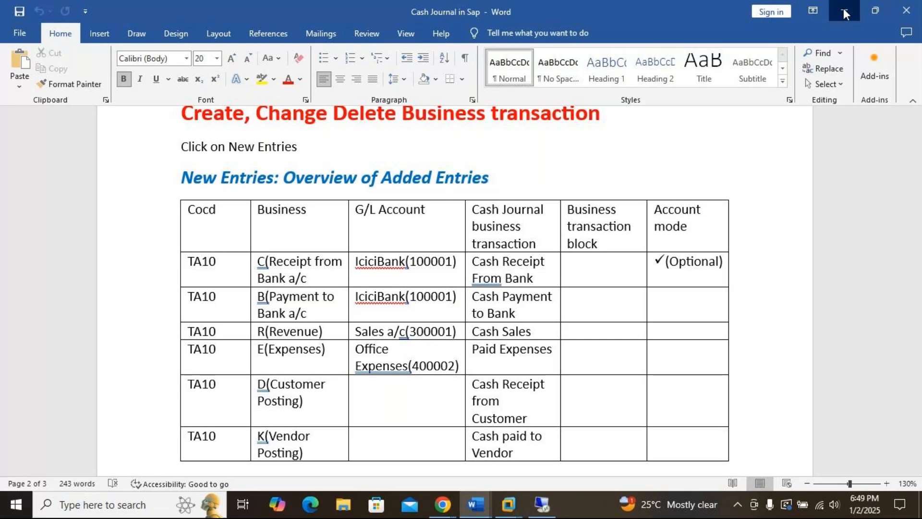
{"action": "left_click", "coordinate": [844, 12]}
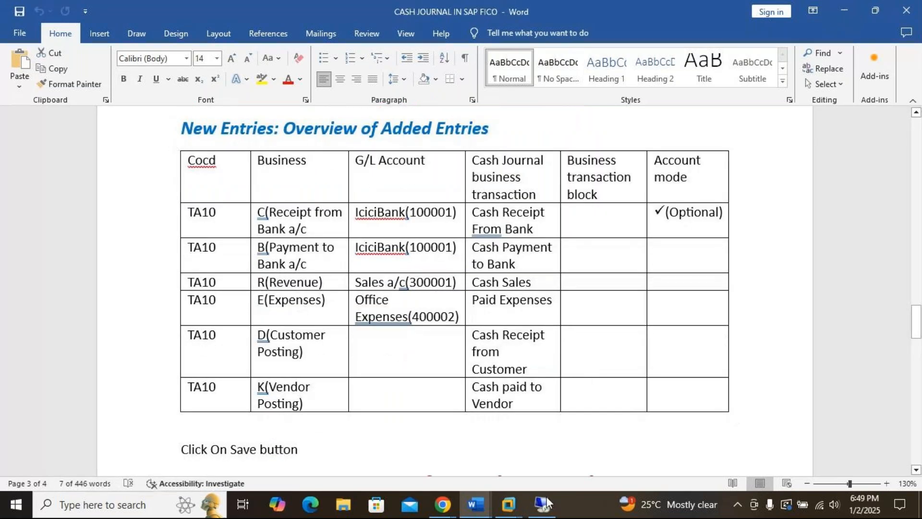
{"action": "mouse_move", "coordinate": [509, 504]}
{"action": "left_click", "coordinate": [542, 443]}
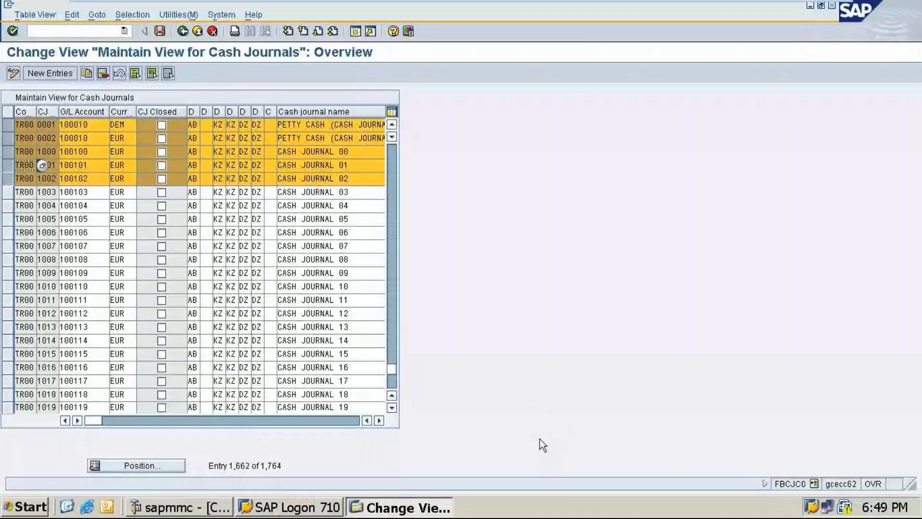
Copy the selected TR00 rows together with journal 1003, and set the company code of the copied journal 0001 to TA10
{"action": "left_click", "coordinate": [8, 192]}
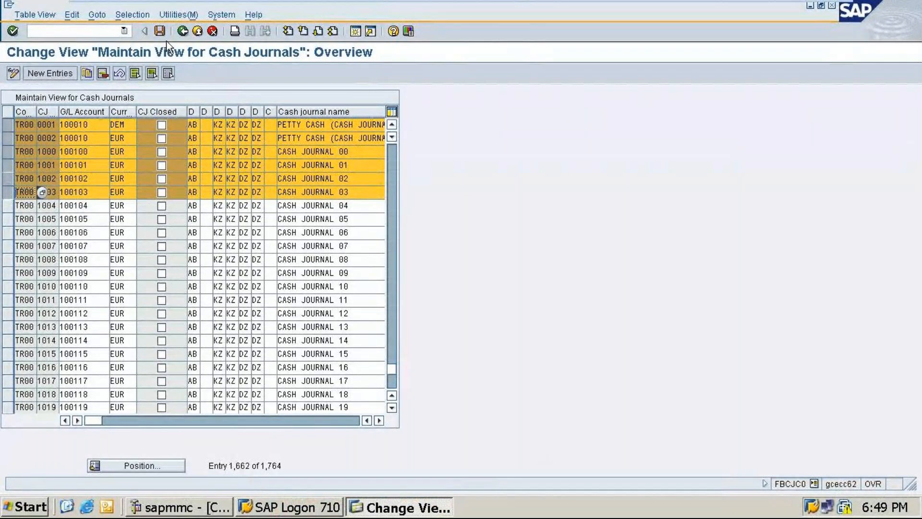
{"action": "left_click", "coordinate": [88, 75]}
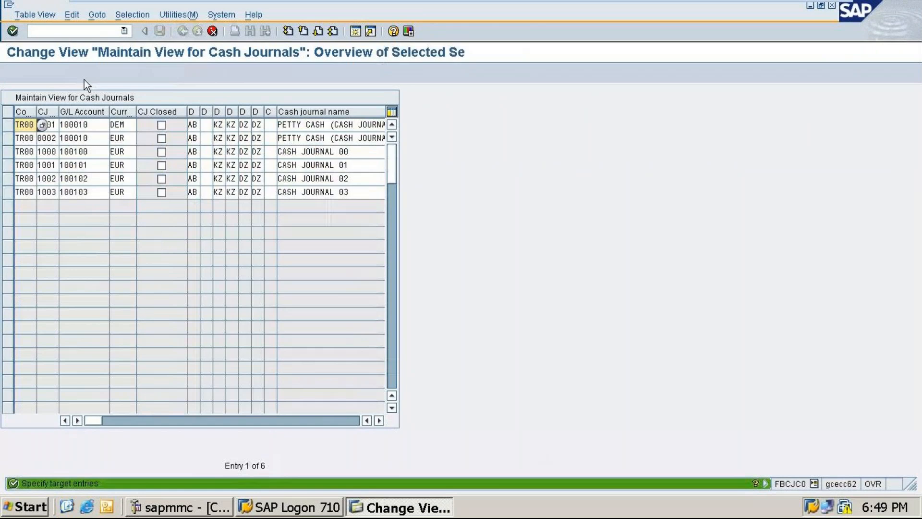
{"action": "left_click", "coordinate": [35, 126]}
{"action": "key", "text": "BackSpace"}
{"action": "key", "text": "BackSpace"}
{"action": "key", "text": "BackSpace"}
{"action": "key", "text": "BackSpace"}
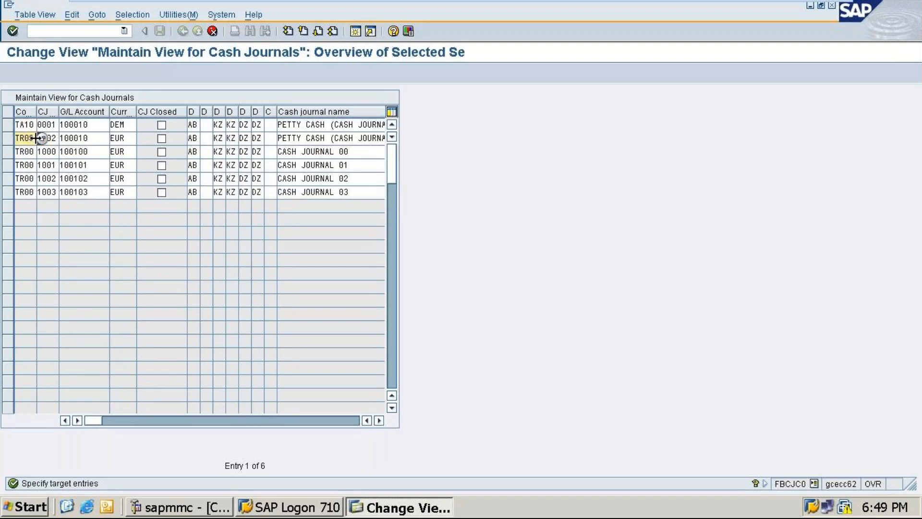
Set the company code of the copied cash journals 0002 and 1000 to TA10
{"action": "key", "text": "BackSpace"}
{"action": "key", "text": "BackSpace"}
{"action": "key", "text": "BackSpace"}
{"action": "key", "text": "BackSpace"}
{"action": "type", "text": "0"}
{"action": "key", "text": "BackSpace"}
{"action": "type", "text": "ta"}
{"action": "left_click", "coordinate": [30, 151]}
{"action": "left_click", "coordinate": [37, 153]}
{"action": "key", "text": "BackSpace"}
{"action": "key", "text": "BackSpace"}
{"action": "key", "text": "BackSpace"}
{"action": "key", "text": "BackSpace"}
Set the company code of the copied cash journal 1001 to TA10
{"action": "left_click", "coordinate": [30, 165]}
{"action": "left_click", "coordinate": [31, 165]}
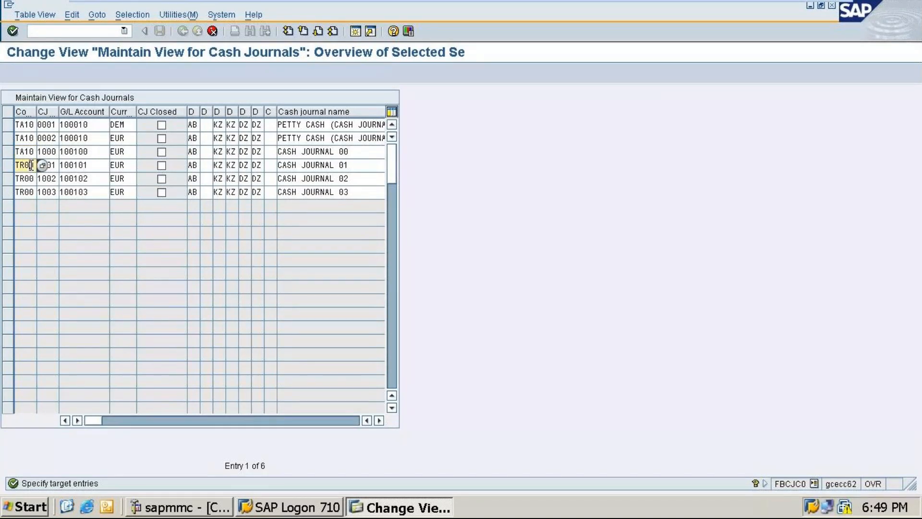
{"action": "key", "text": "BackSpace"}
{"action": "key", "text": "BackSpace"}
{"action": "key", "text": "BackSpace"}
{"action": "double_click", "coordinate": [31, 166]}
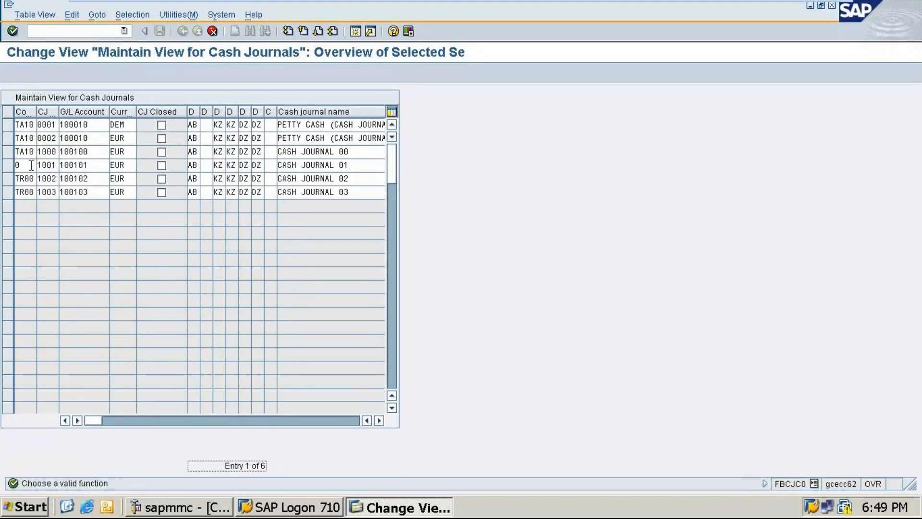
{"action": "left_click", "coordinate": [23, 164]}
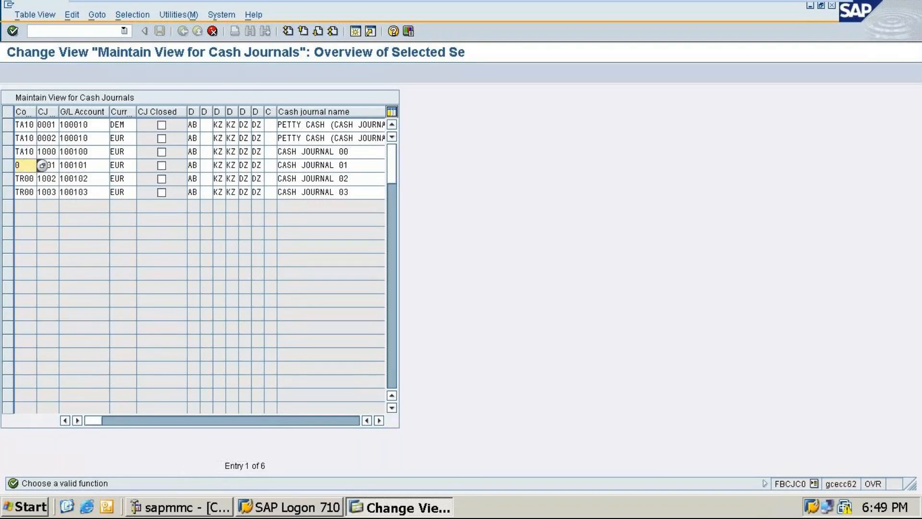
{"action": "key", "text": "BackSpace"}
{"action": "type", "text": "ta"}
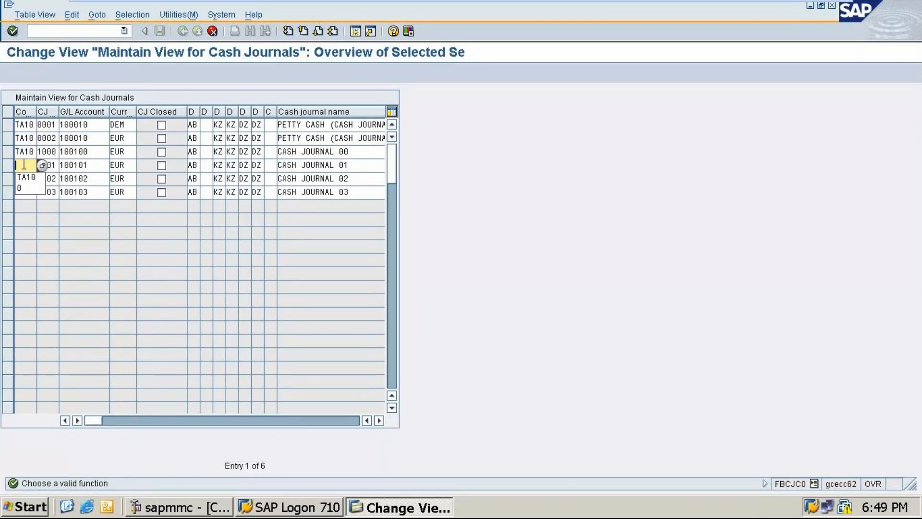
{"action": "left_click", "coordinate": [26, 177]}
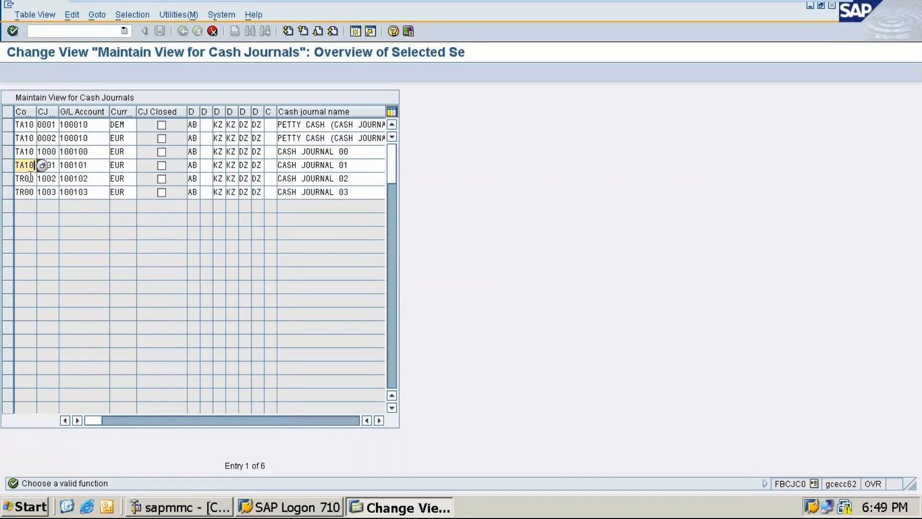
Set the company code of the copied cash journal 1002 to TA10
{"action": "left_click", "coordinate": [34, 179]}
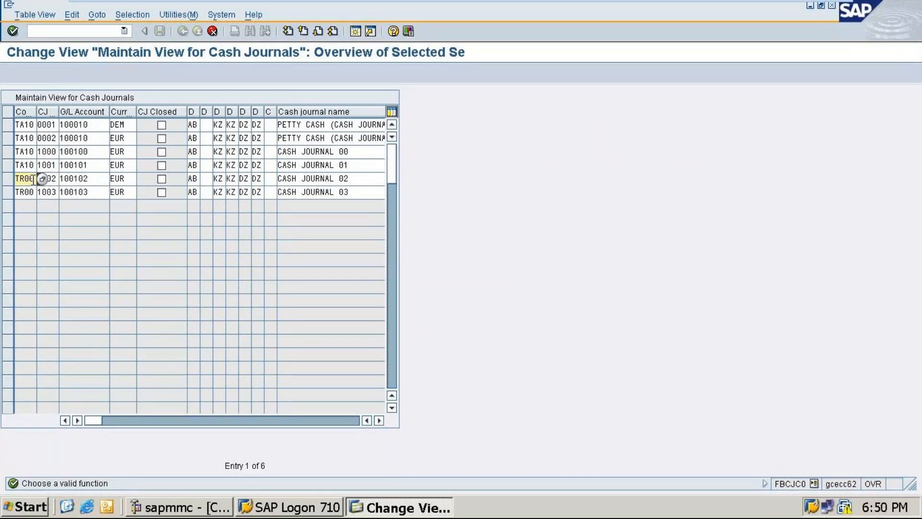
{"action": "key", "text": "BackSpace"}
{"action": "key", "text": "BackSpace"}
{"action": "key", "text": "BackSpace"}
{"action": "key", "text": "BackSpace"}
{"action": "key", "text": "BackSpace"}
{"action": "type", "text": "t"}
Set the company code of the copied cash journal 1003 to TA10
{"action": "left_click", "coordinate": [34, 194]}
{"action": "left_click", "coordinate": [31, 192]}
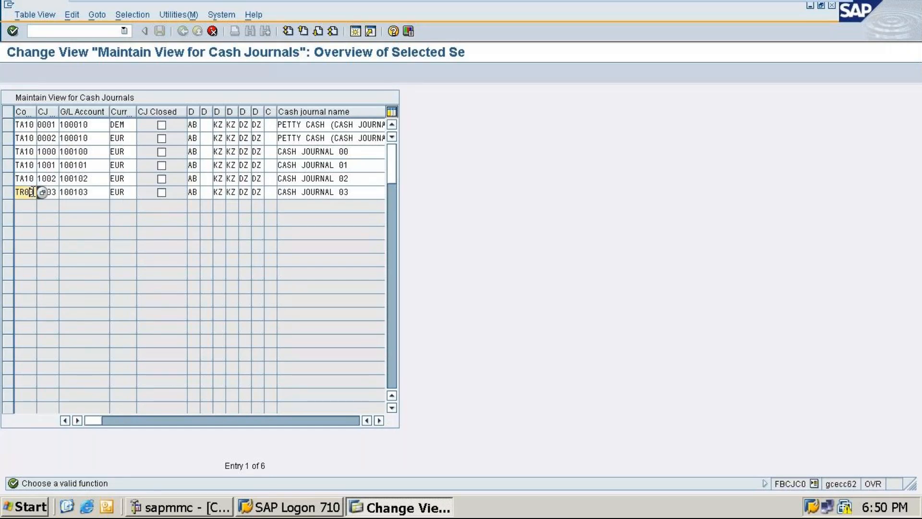
{"action": "key", "text": "BackSpace"}
{"action": "key", "text": "BackSpace"}
{"action": "key", "text": "BackSpace"}
{"action": "key", "text": "BackSpace"}
{"action": "left_click", "coordinate": [26, 204]}
Set the G/L account of TA10 cash journals 0001 and 0002 to 100001, the Icici Bank account, from the account search help
{"action": "left_click", "coordinate": [93, 125]}
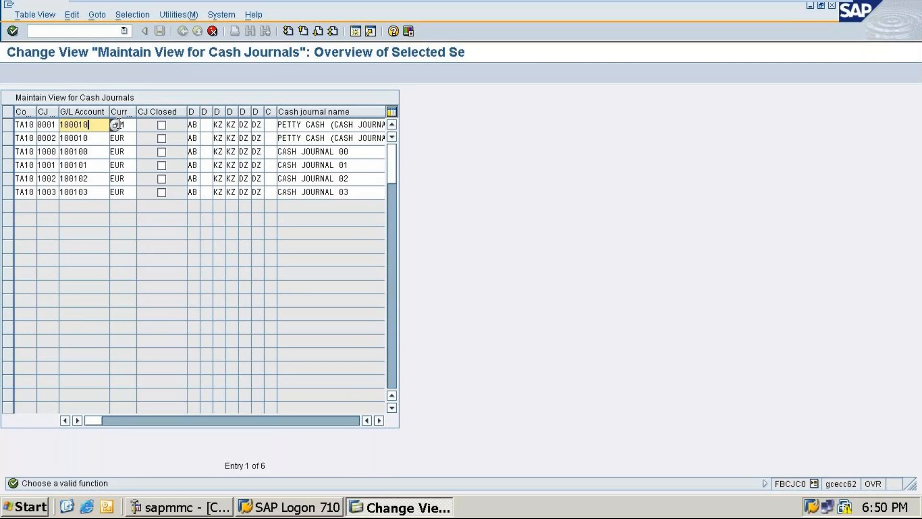
{"action": "left_click", "coordinate": [114, 124]}
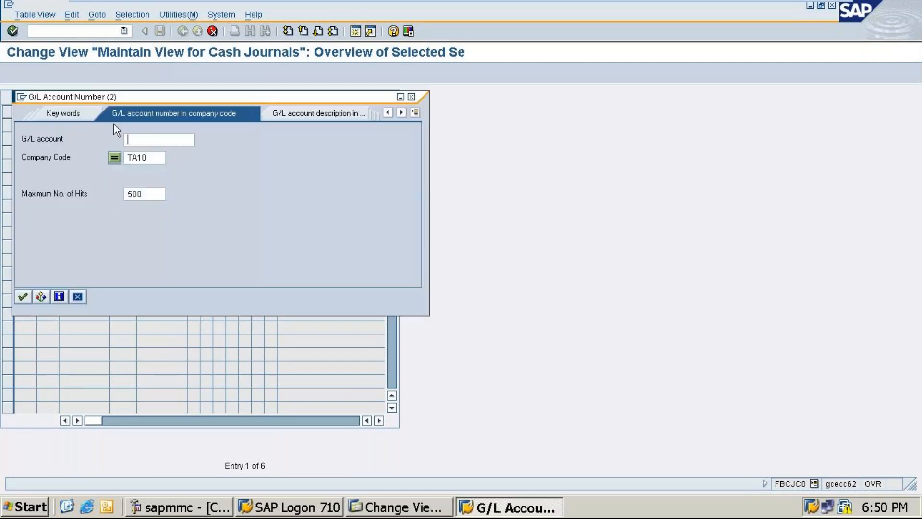
{"action": "left_click", "coordinate": [23, 296]}
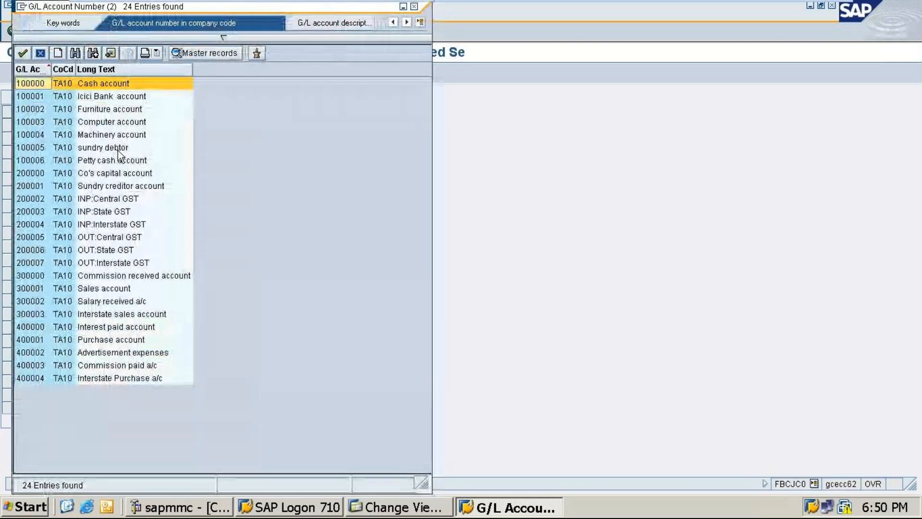
{"action": "double_click", "coordinate": [99, 96]}
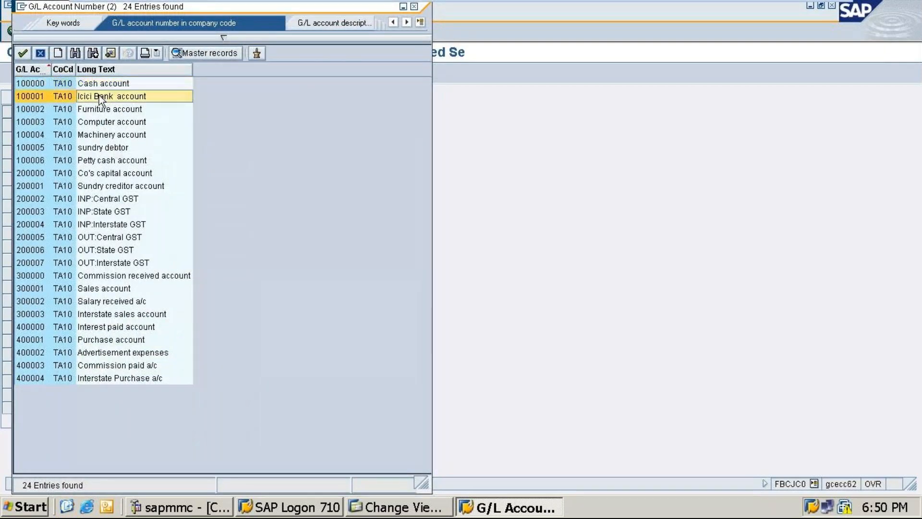
{"action": "left_click", "coordinate": [103, 142]}
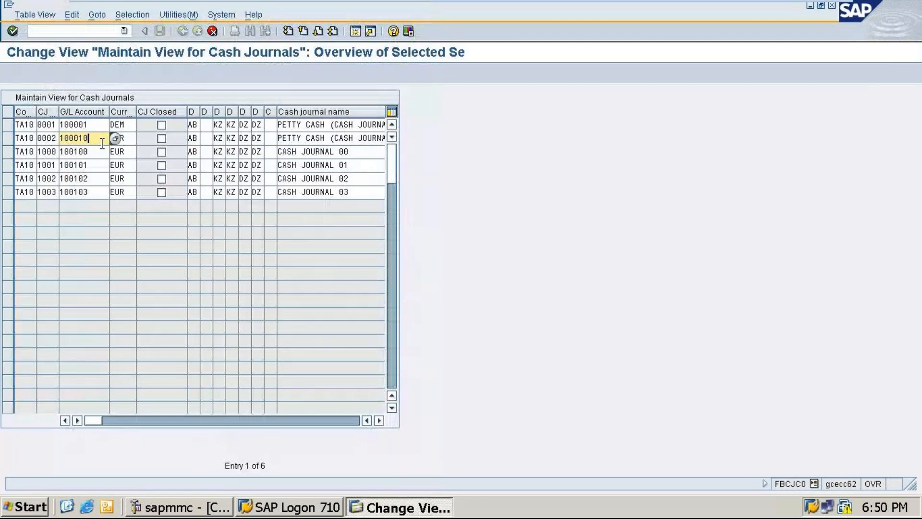
{"action": "left_click", "coordinate": [116, 138]}
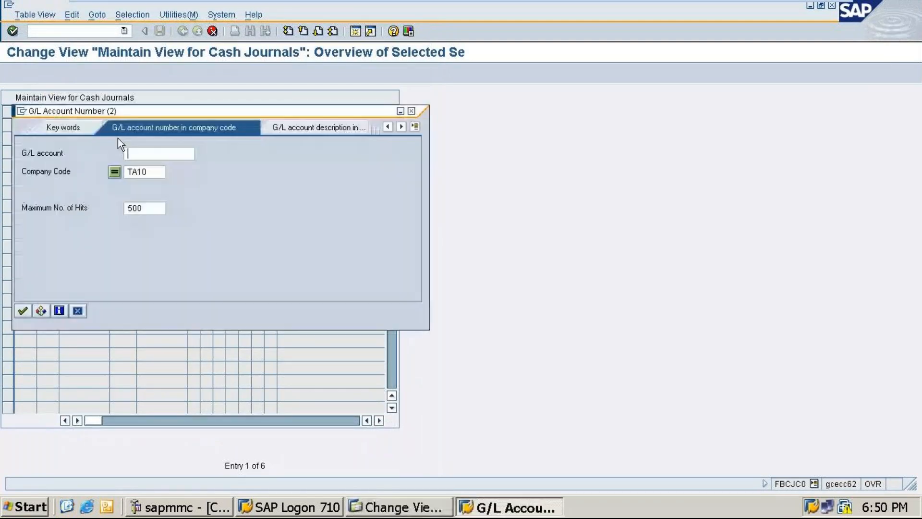
{"action": "left_click", "coordinate": [23, 311]}
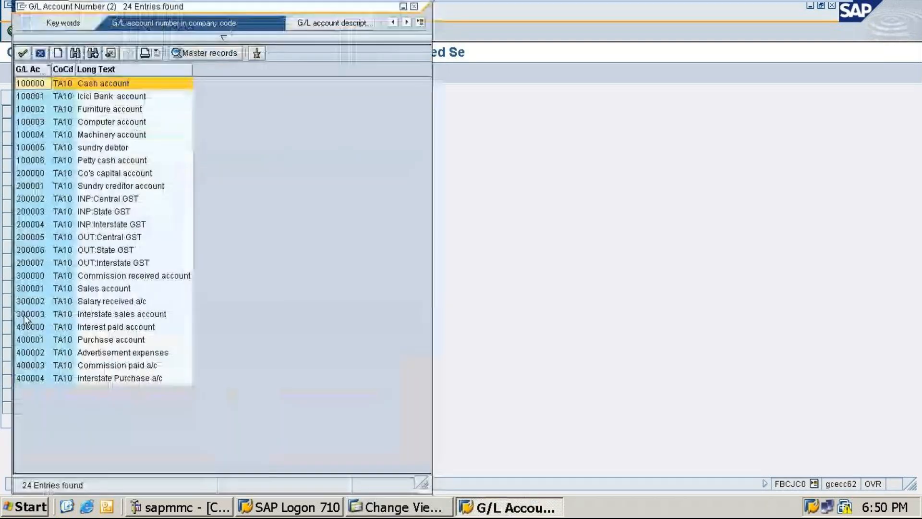
{"action": "left_click", "coordinate": [84, 96]}
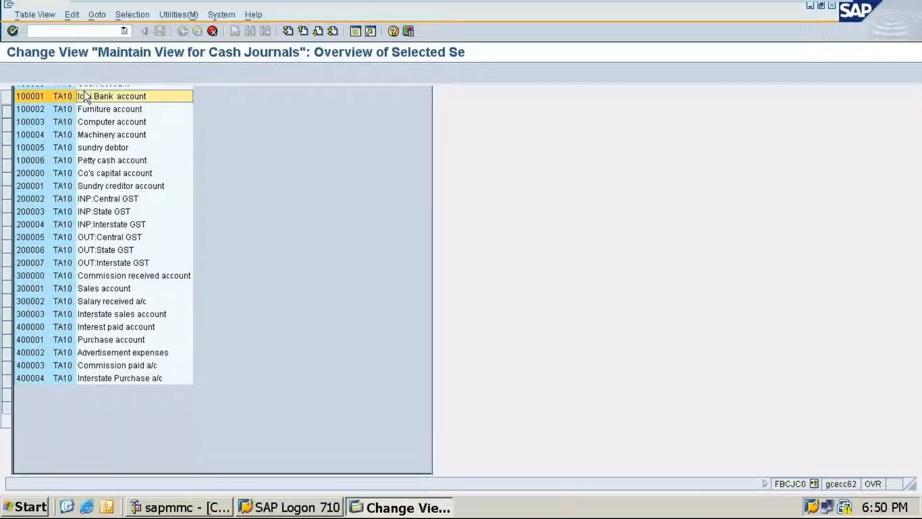
Set the currency of cash journal 0001 to INR (Indian Rupee) from the currency value list
{"action": "left_click", "coordinate": [127, 123]}
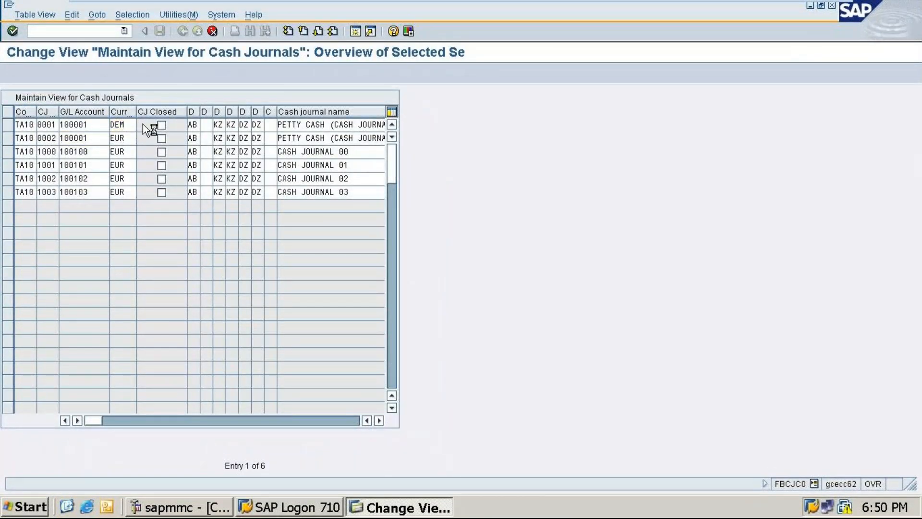
{"action": "left_click", "coordinate": [142, 125]}
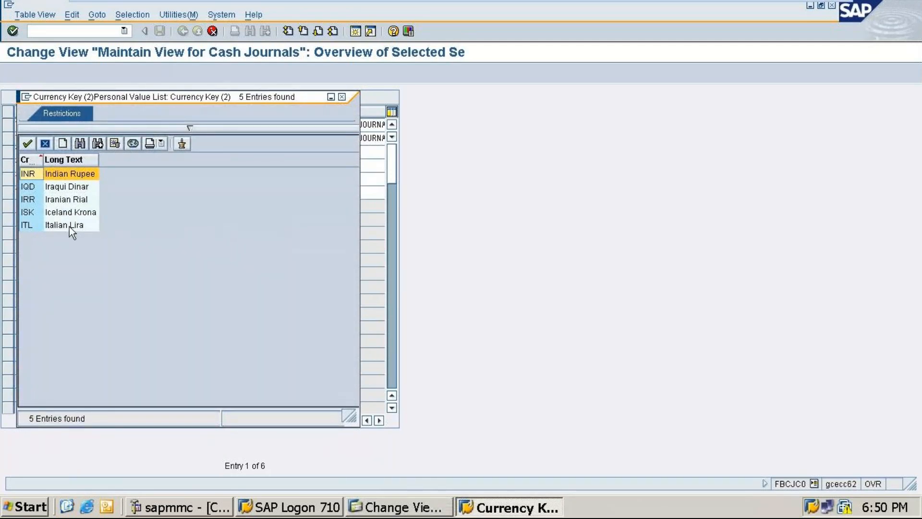
{"action": "double_click", "coordinate": [74, 171]}
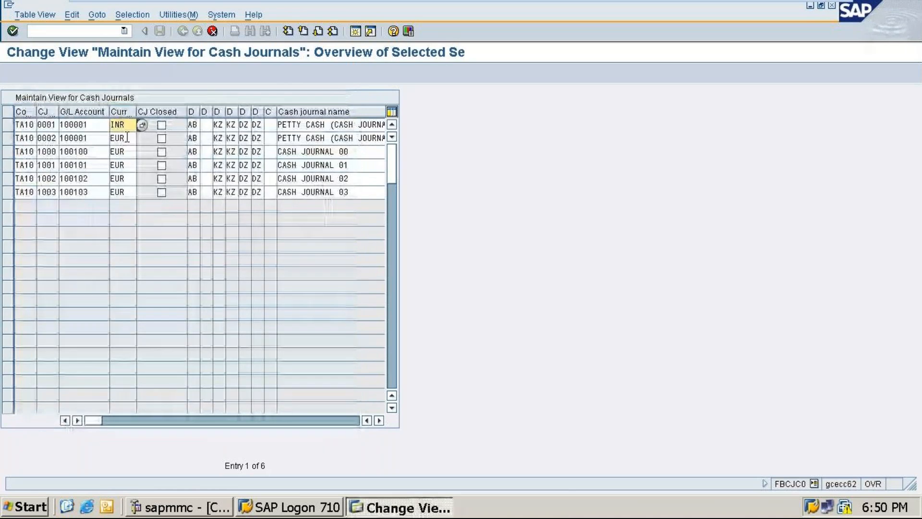
Set the currency of cash journal 0002 to INR, choosing Indian Rupee from the currency value list
{"action": "left_click", "coordinate": [126, 138]}
{"action": "key", "text": "BackSpace"}
{"action": "key", "text": "BackSpace"}
{"action": "key", "text": "BackSpace"}
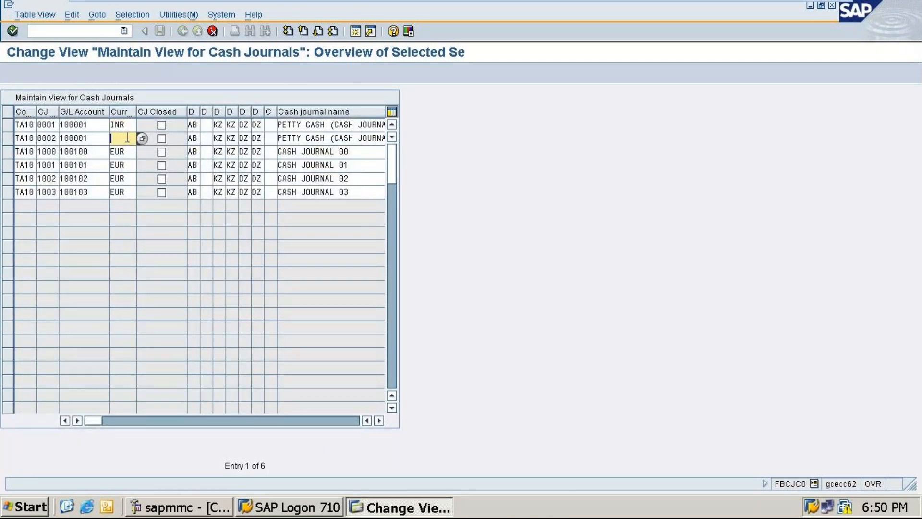
{"action": "type", "text": "inr"}
{"action": "left_click", "coordinate": [142, 139]}
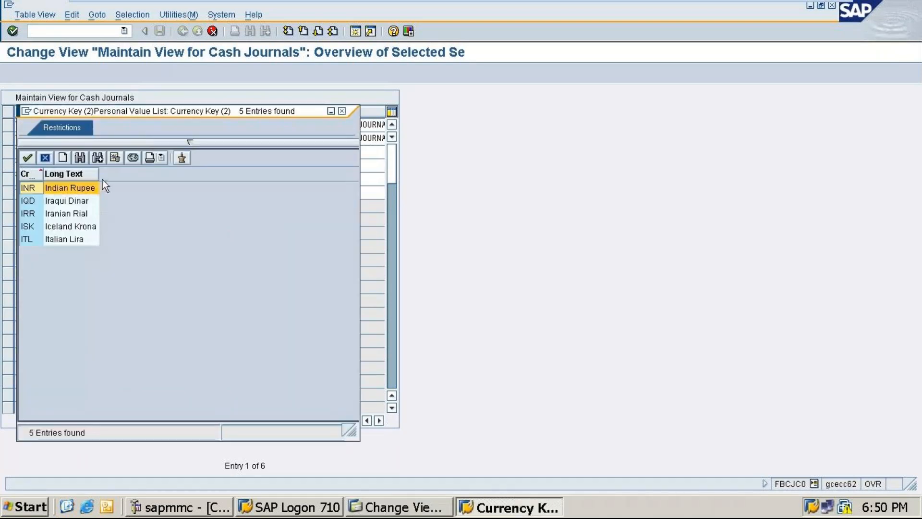
{"action": "left_click", "coordinate": [96, 190]}
{"action": "double_click", "coordinate": [96, 190]}
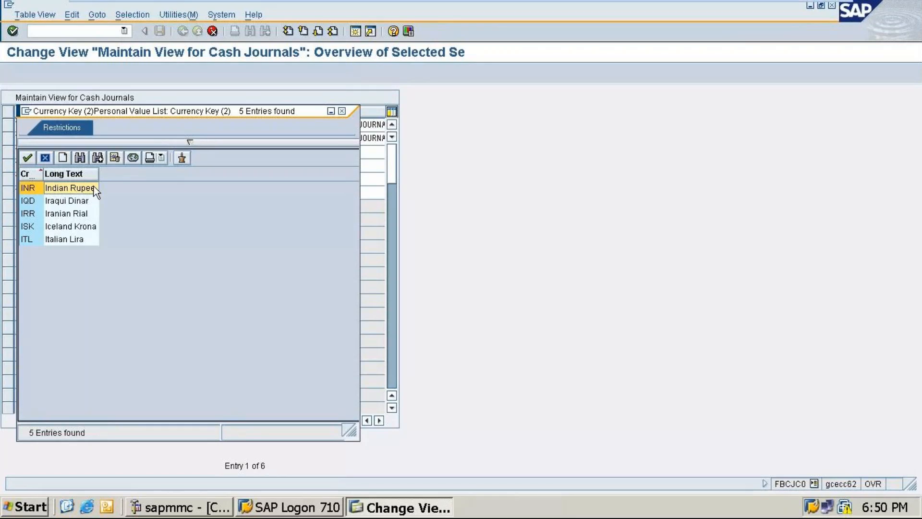
Set the currency of cash journals 1000 and 1001 to INR
{"action": "left_click", "coordinate": [128, 152]}
{"action": "key", "text": "BackSpace"}
{"action": "key", "text": "BackSpace"}
{"action": "key", "text": "BackSpace"}
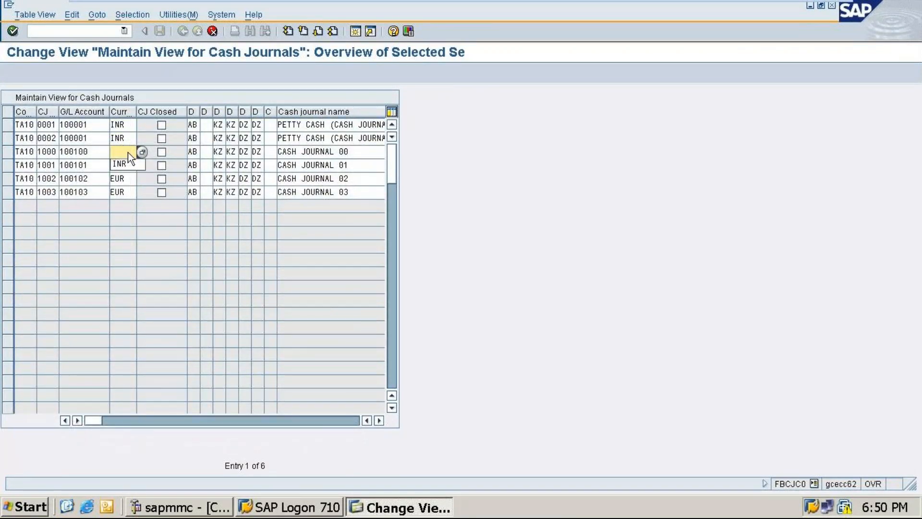
{"action": "left_click", "coordinate": [128, 166]}
{"action": "left_click", "coordinate": [129, 167]}
{"action": "key", "text": "BackSpace"}
{"action": "key", "text": "BackSpace"}
{"action": "key", "text": "BackSpace"}
{"action": "type", "text": "inr"}
Set the currency of cash journal 1002 to INR
{"action": "left_click", "coordinate": [128, 177]}
{"action": "left_click", "coordinate": [130, 181]}
{"action": "key", "text": "BackSpace"}
{"action": "key", "text": "BackSpace"}
{"action": "key", "text": "BackSpace"}
{"action": "type", "text": "n"}
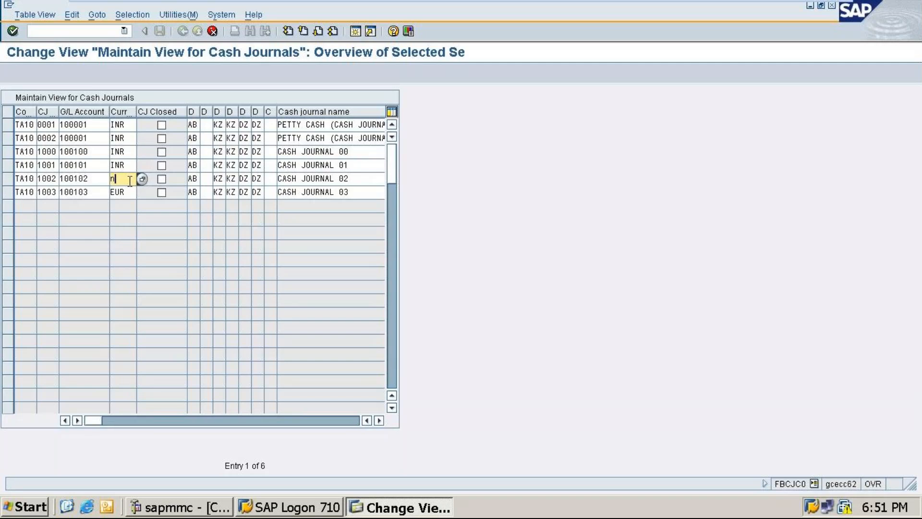
{"action": "key", "text": "BackSpace"}
{"action": "type", "text": "inr"}
Set the currency of cash journal 1003 to INR
{"action": "left_click", "coordinate": [126, 192]}
{"action": "left_click", "coordinate": [131, 193]}
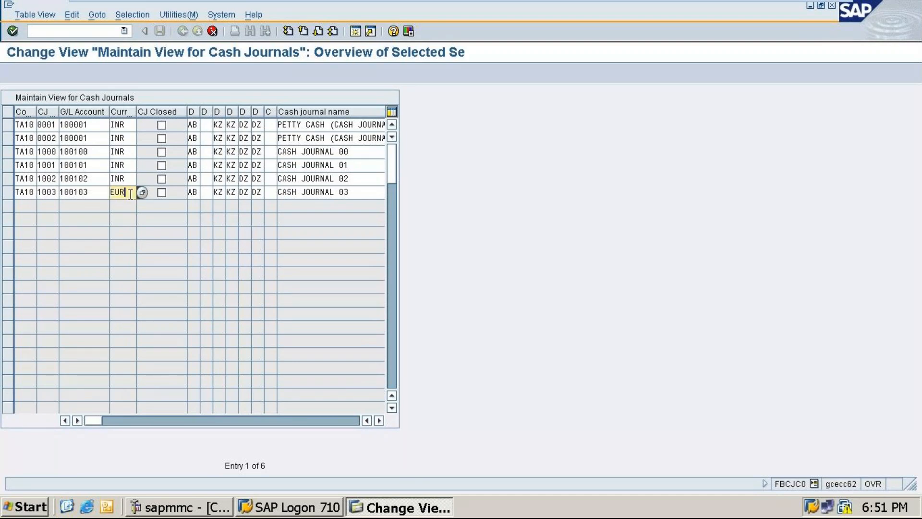
{"action": "key", "text": "BackSpace"}
{"action": "key", "text": "BackSpace"}
{"action": "left_click", "coordinate": [129, 204]}
Switch to the Word notes to review the table of added entries for TA10, and return to the SAP cash journal overview
{"action": "mouse_move", "coordinate": [800, 7]}
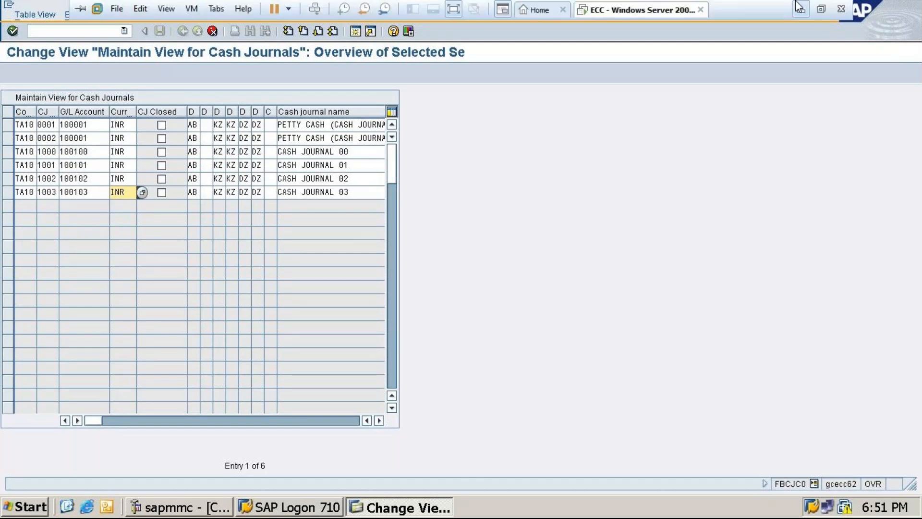
{"action": "left_click", "coordinate": [800, 8]}
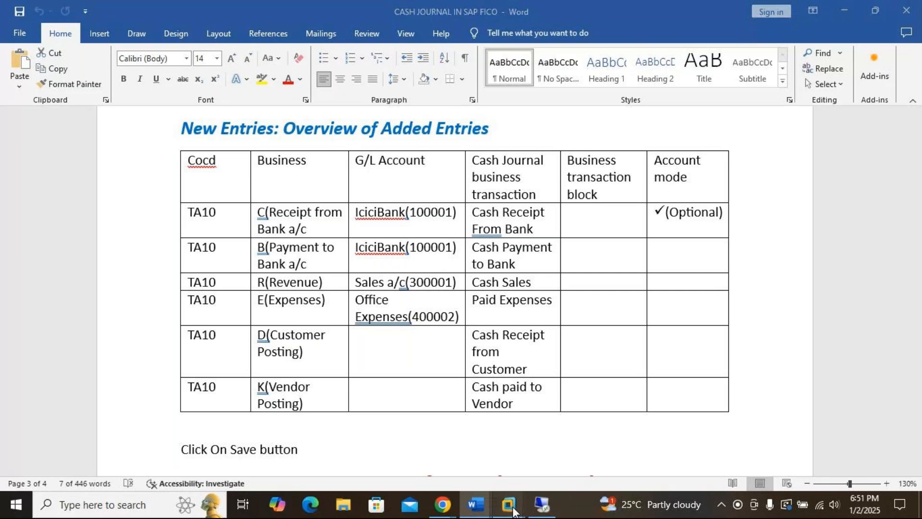
{"action": "mouse_move", "coordinate": [510, 506]}
{"action": "left_click", "coordinate": [536, 428]}
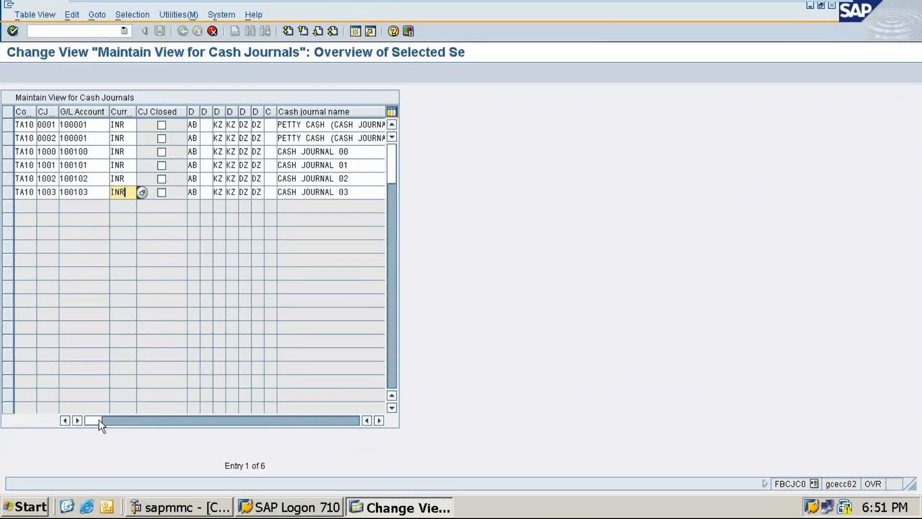
Try out the CJ Closed flag on cash journal 0001 and look through the document types offered for its G/L account posting
{"action": "mouse_move", "coordinate": [99, 420]}
{"action": "left_mouse_down"}
{"action": "mouse_move", "coordinate": [183, 414]}
{"action": "mouse_move", "coordinate": [317, 384]}
{"action": "mouse_move", "coordinate": [105, 411]}
{"action": "left_mouse_up"}
{"action": "left_click", "coordinate": [160, 126]}
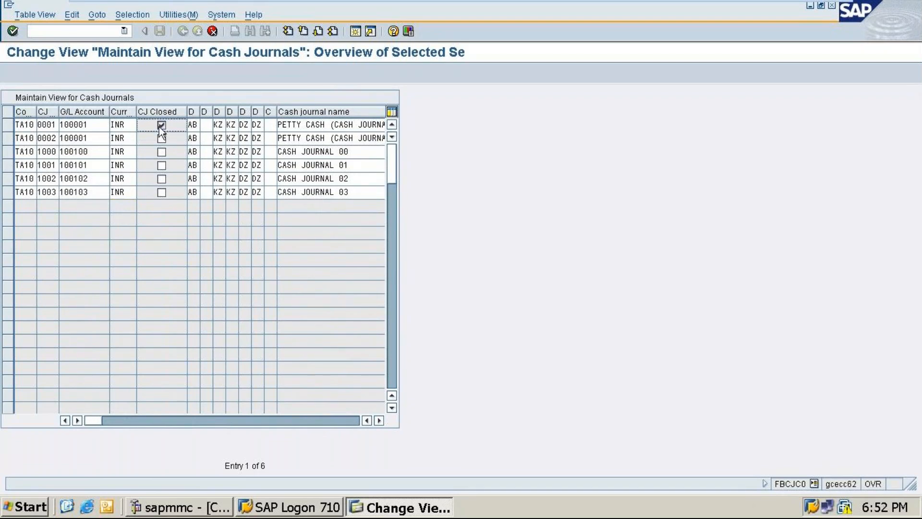
{"action": "left_click", "coordinate": [193, 125]}
{"action": "left_click", "coordinate": [208, 111]}
{"action": "left_click", "coordinate": [197, 126]}
{"action": "left_click", "coordinate": [203, 124]}
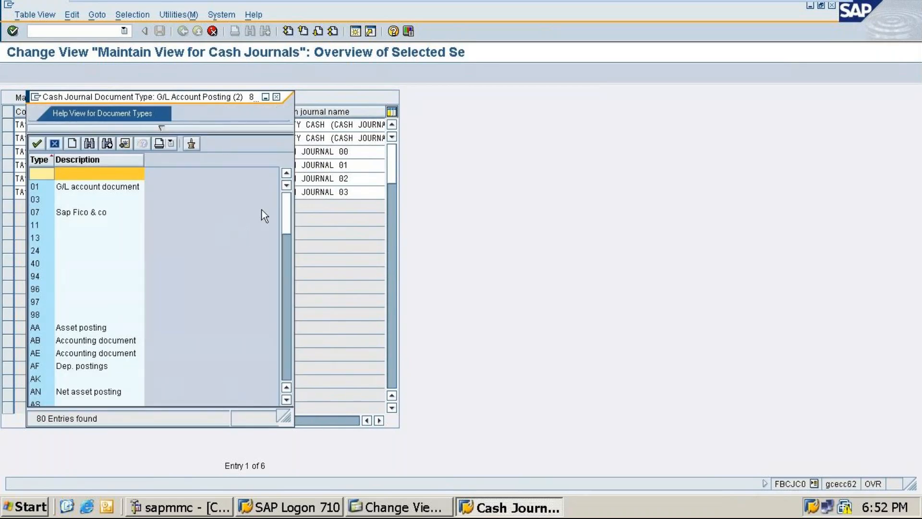
{"action": "left_click_drag", "start_coordinate": [292, 229], "coordinate": [301, 278]}
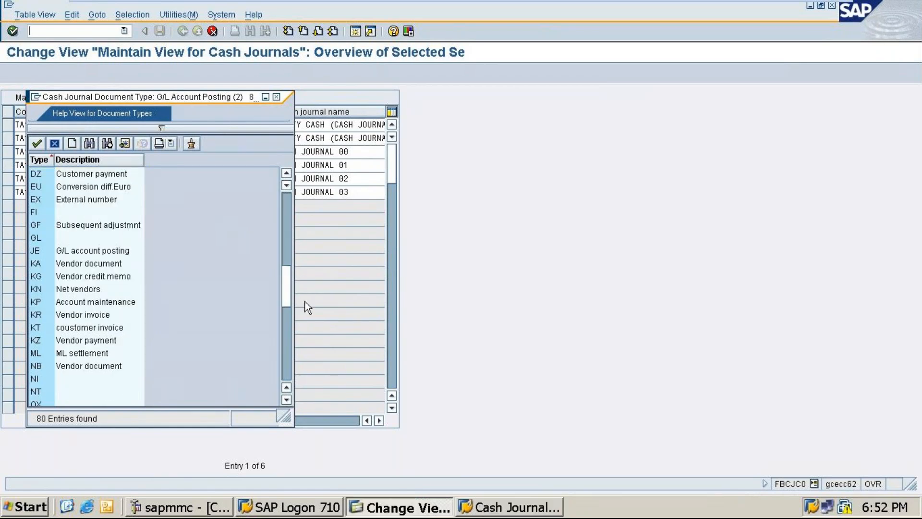
{"action": "left_click_drag", "start_coordinate": [283, 289], "coordinate": [281, 310]}
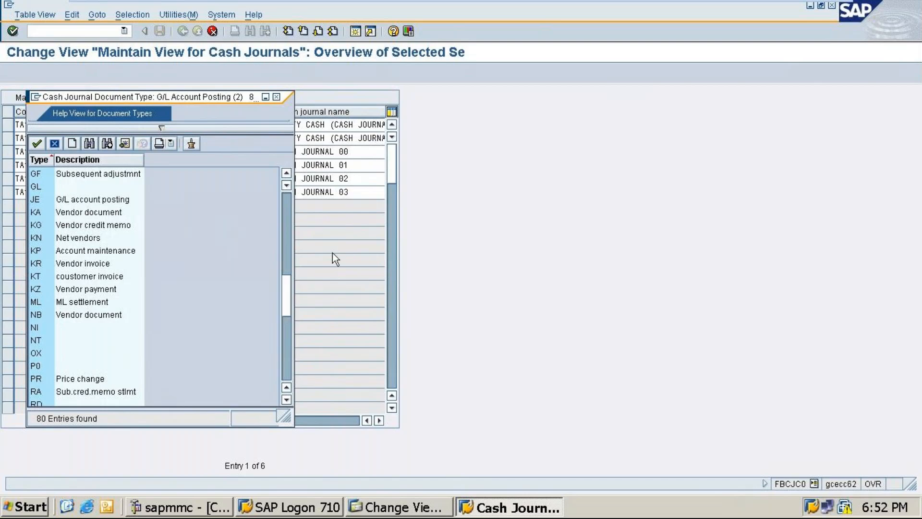
Check the Word notes again, minimize them, and return to SAP to close the document type list without choosing a type
{"action": "left_click", "coordinate": [800, 7]}
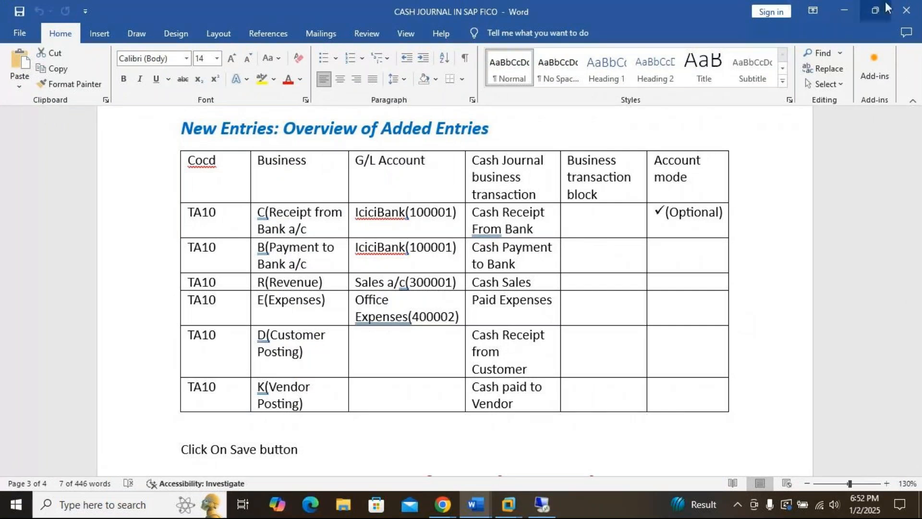
{"action": "left_click", "coordinate": [843, 11]}
{"action": "mouse_move", "coordinate": [509, 504]}
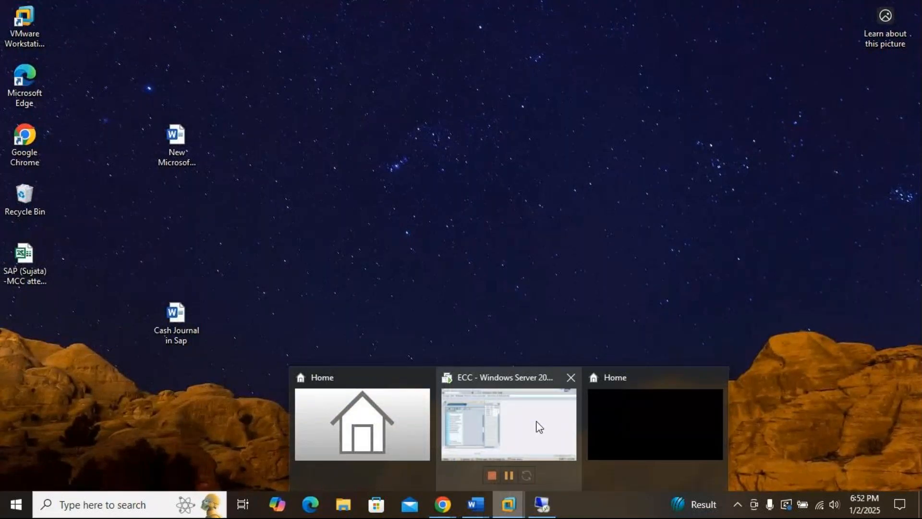
{"action": "left_click", "coordinate": [540, 426]}
{"action": "key", "text": "Escape"}
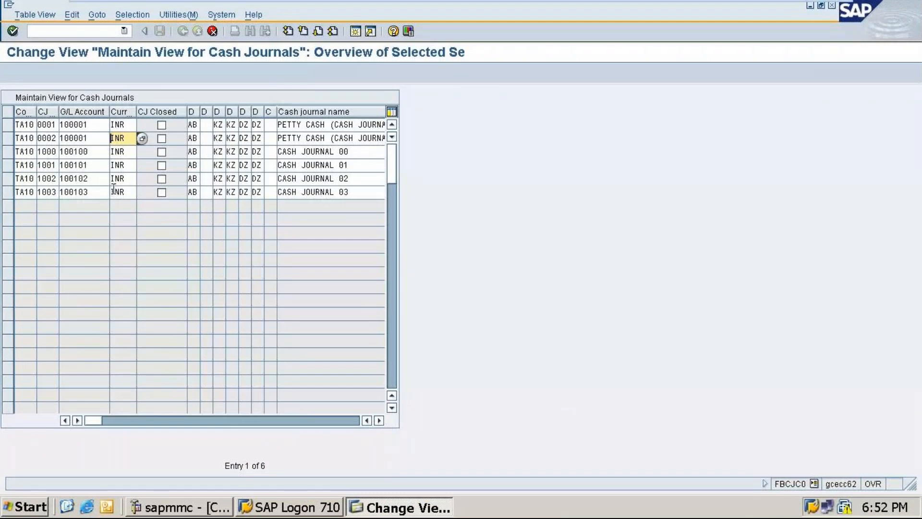
Replace "(CASH JOURNAL)" with "for HO" in the name of TA10 cash journal 0001
{"action": "left_click", "coordinate": [363, 124]}
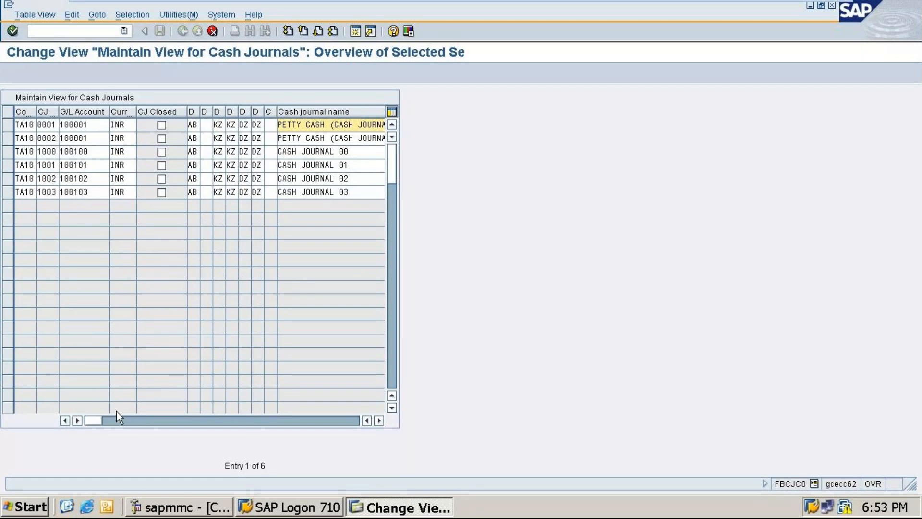
{"action": "left_click_drag", "start_coordinate": [92, 420], "coordinate": [125, 421]}
{"action": "left_click", "coordinate": [344, 125]}
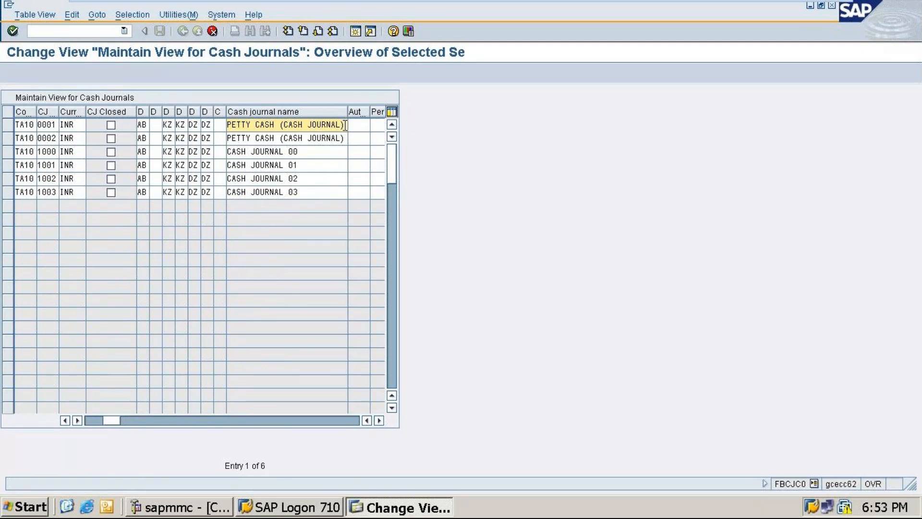
{"action": "key", "text": "BackSpace"}
{"action": "key", "text": "BackSpace"}
{"action": "key", "text": "BackSpace"}
{"action": "key", "text": "BackSpace"}
{"action": "key", "text": "BackSpace"}
{"action": "key", "text": "BackSpace"}
{"action": "key", "text": "BackSpace"}
{"action": "key", "text": "BackSpace"}
{"action": "key", "text": "BackSpace"}
{"action": "key", "text": "BackSpace"}
{"action": "key", "text": "BackSpace"}
{"action": "key", "text": "BackSpace"}
{"action": "key", "text": "BackSpace"}
{"action": "key", "text": "BackSpace"}
{"action": "type", "text": "for HO"}
Check the GoTo Meeting window, minimize it, and return to the SAP cash journal overview
{"action": "left_click", "coordinate": [804, 8]}
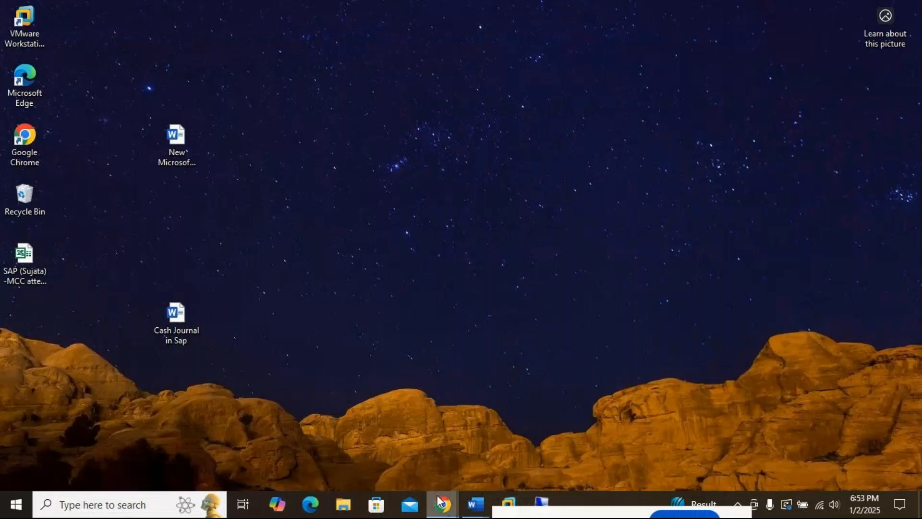
{"action": "mouse_move", "coordinate": [442, 503]}
{"action": "left_click", "coordinate": [436, 448]}
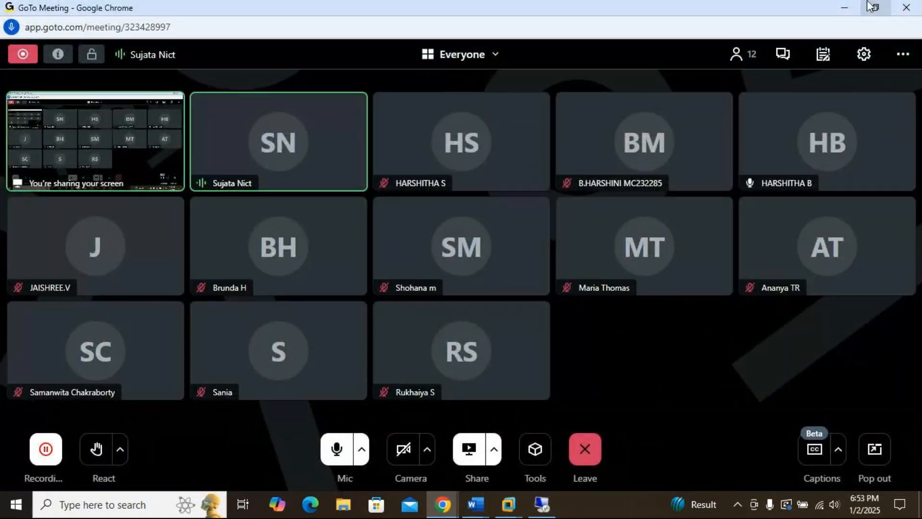
{"action": "left_click", "coordinate": [845, 7]}
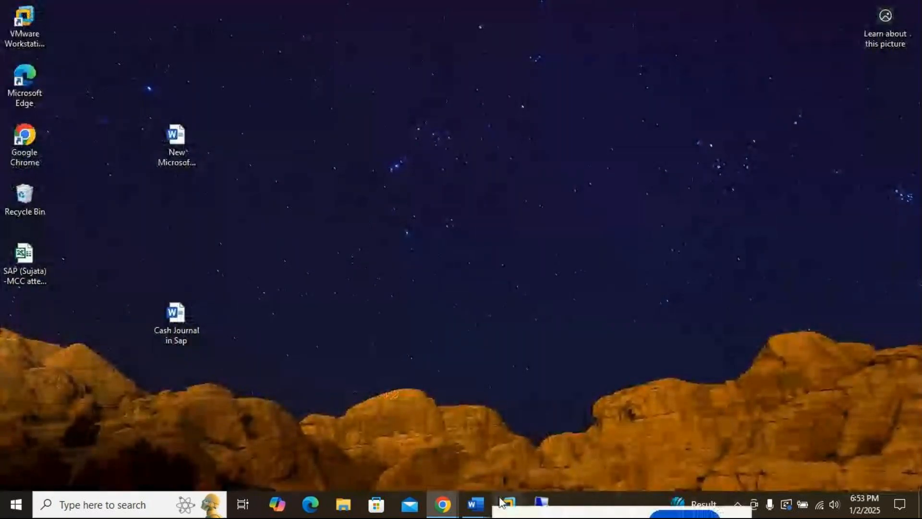
{"action": "mouse_move", "coordinate": [515, 491]}
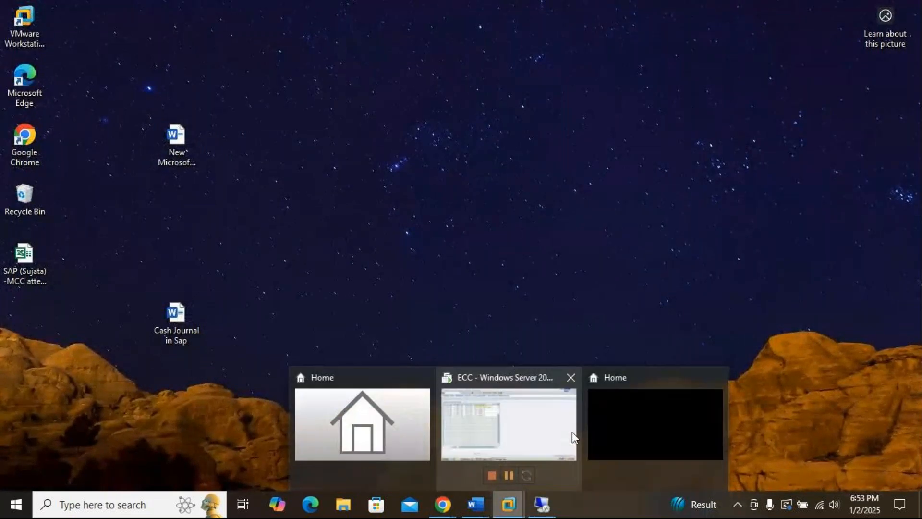
{"action": "left_click", "coordinate": [556, 435]}
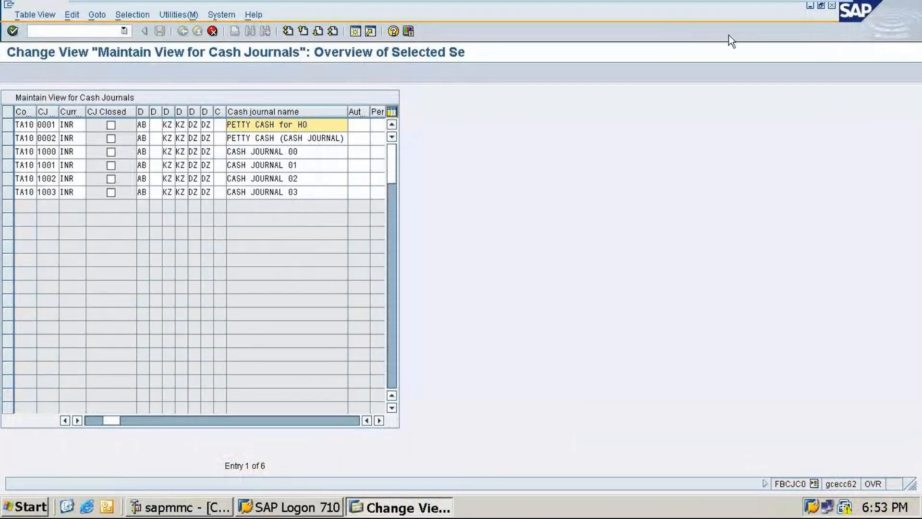
Switch to the "Cash Journal in Sap" Word notes and review the Setup Cash Journal settings for G/L account, currency and journal name
{"action": "mouse_move", "coordinate": [812, 5]}
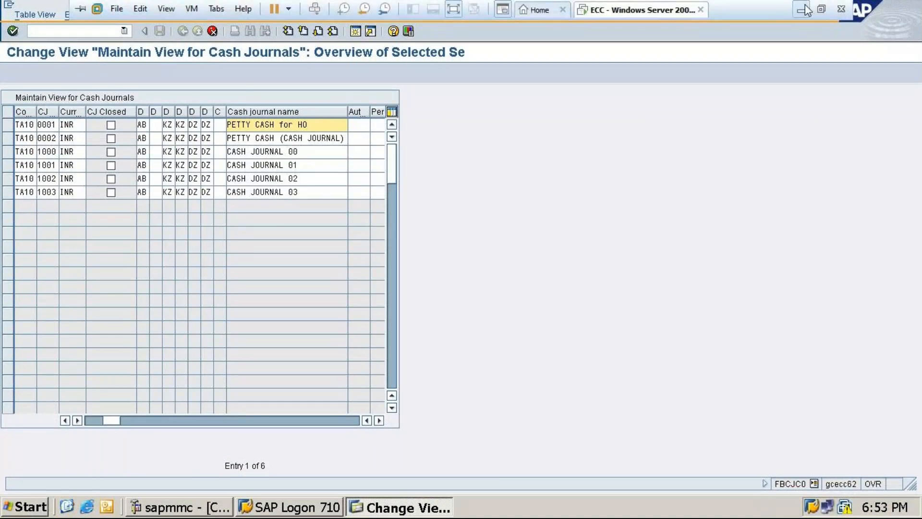
{"action": "left_click", "coordinate": [805, 9]}
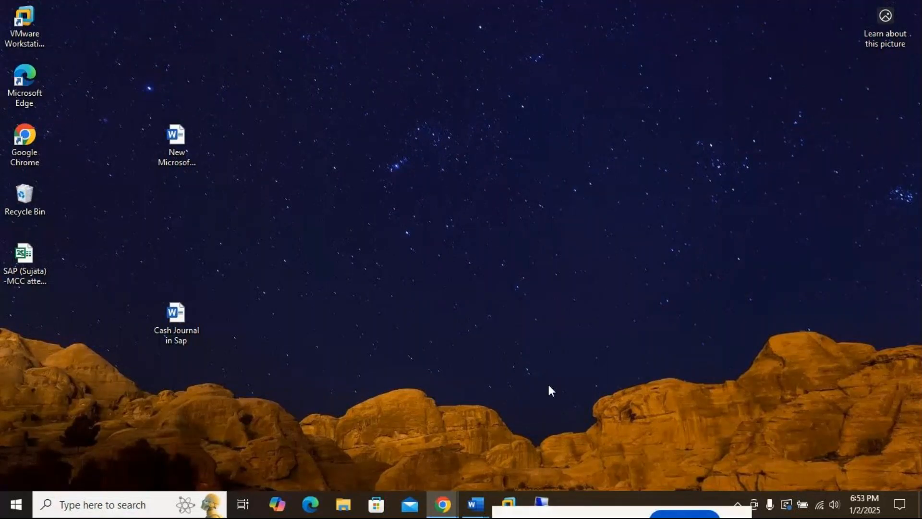
{"action": "left_click", "coordinate": [541, 508]}
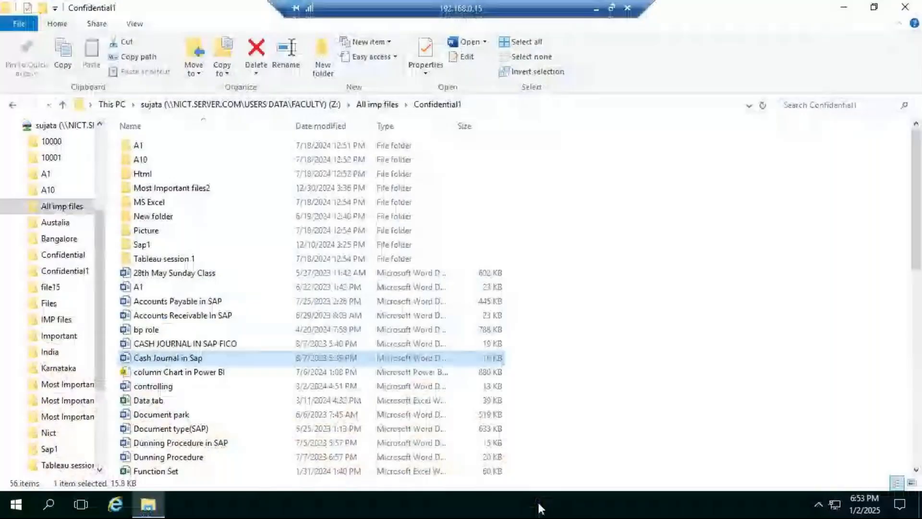
{"action": "left_click", "coordinate": [596, 9]}
{"action": "mouse_move", "coordinate": [475, 503]}
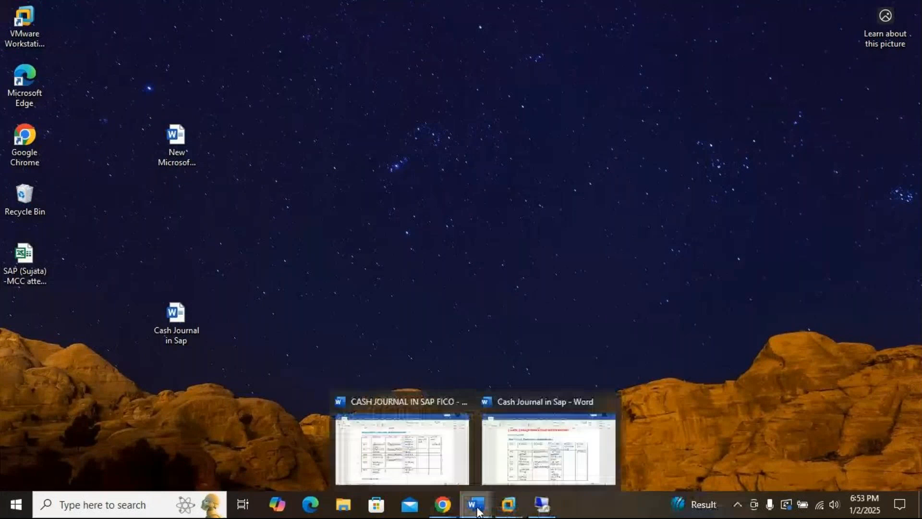
{"action": "left_click", "coordinate": [525, 464]}
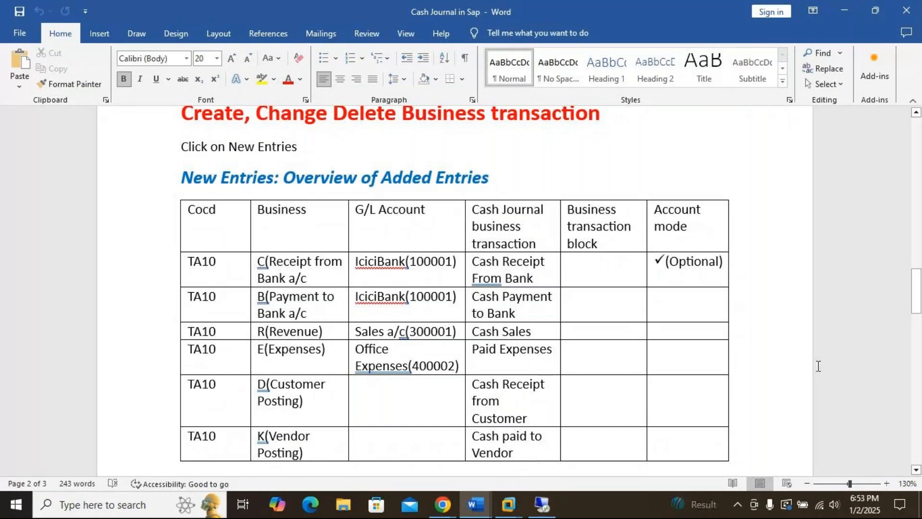
{"action": "left_click_drag", "start_coordinate": [918, 291], "coordinate": [874, 222]}
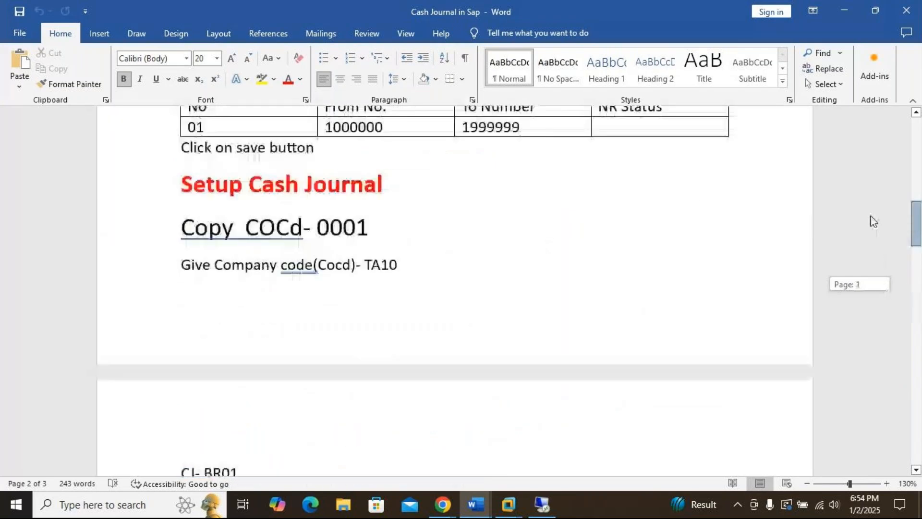
{"action": "left_click_drag", "start_coordinate": [874, 221], "coordinate": [875, 253]}
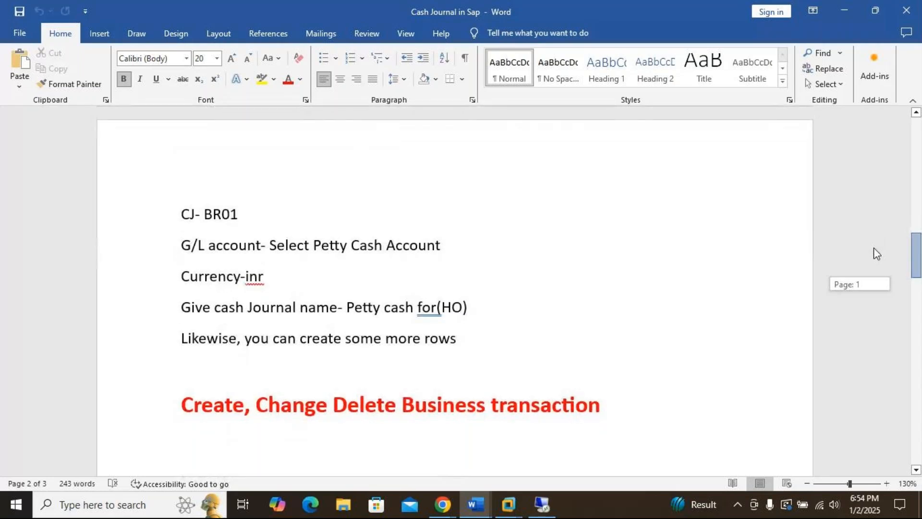
{"action": "left_click_drag", "start_coordinate": [877, 253], "coordinate": [875, 252]}
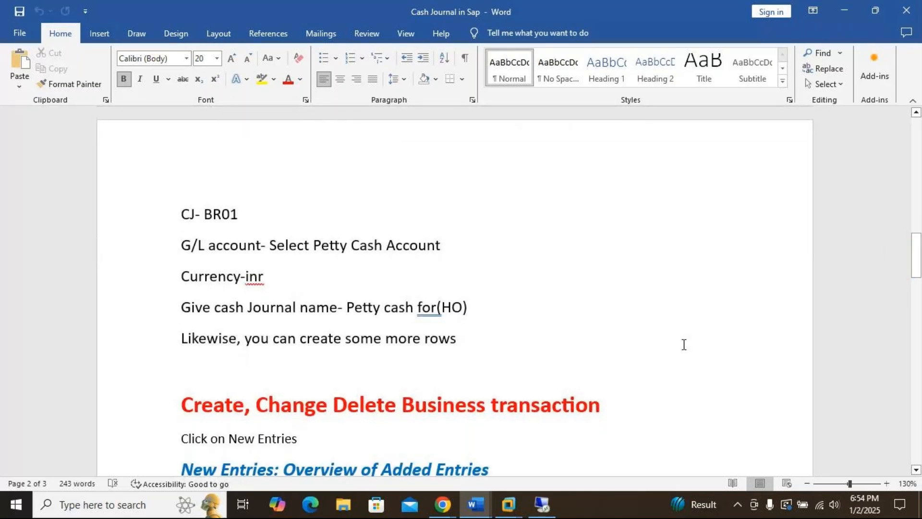
Minimize the Word notes and bring the SAP cash journal entries for TA10 back on screen
{"action": "left_click", "coordinate": [510, 510]}
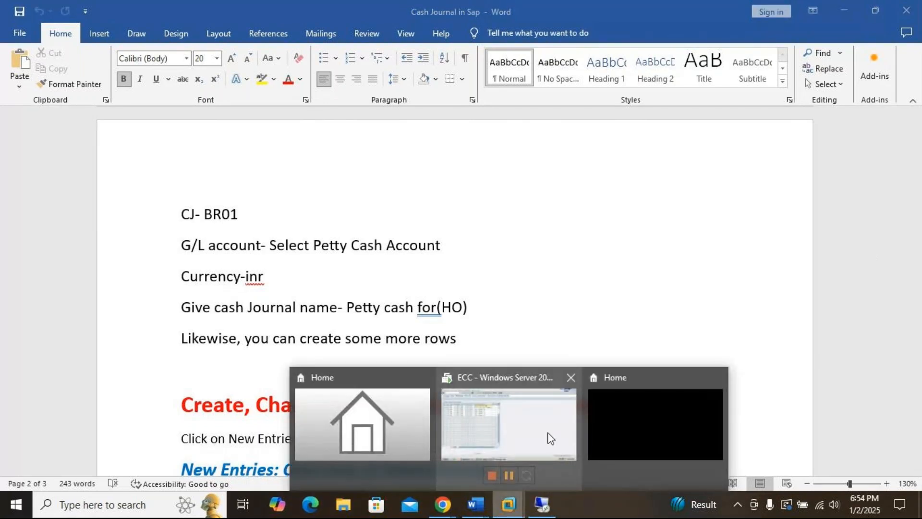
{"action": "left_click", "coordinate": [548, 435]}
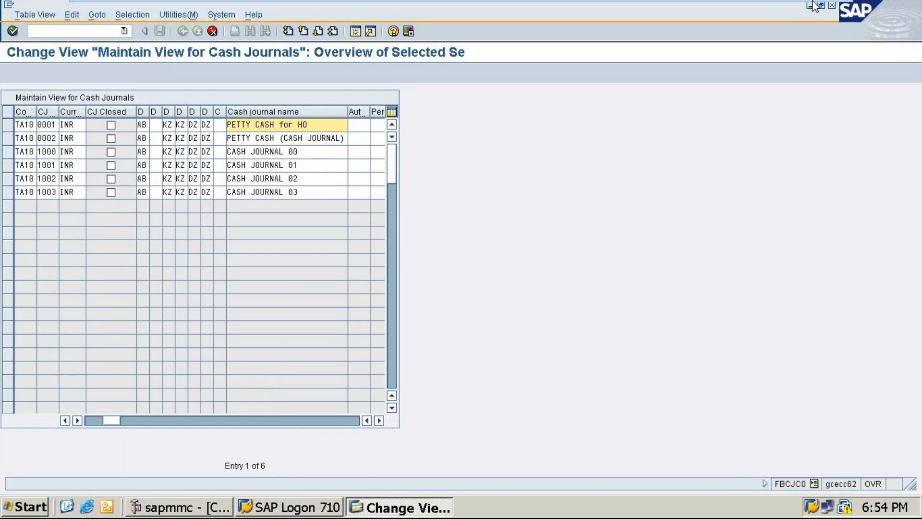
{"action": "mouse_move", "coordinate": [815, 5]}
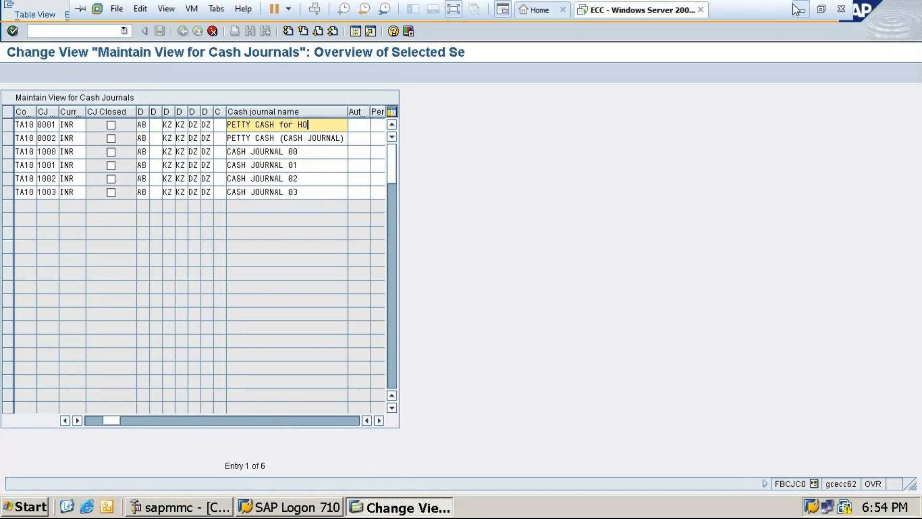
{"action": "left_click", "coordinate": [798, 9]}
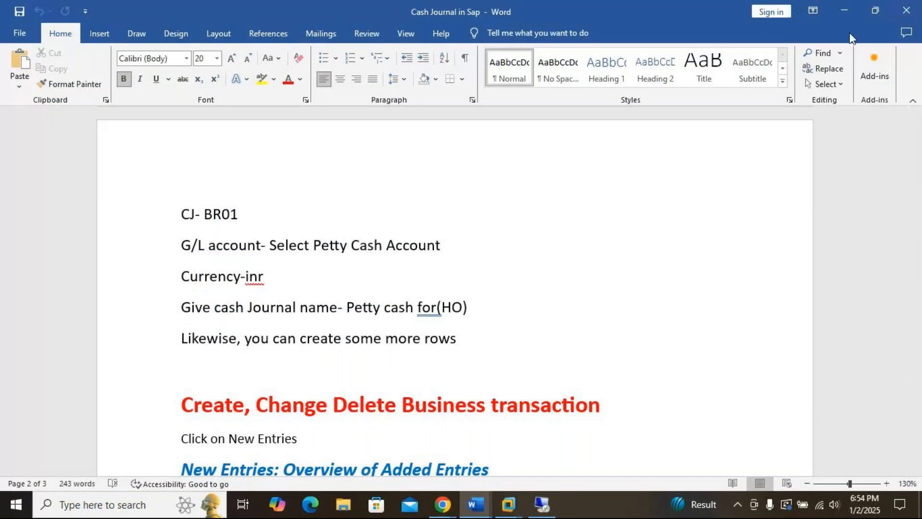
{"action": "left_click", "coordinate": [844, 10]}
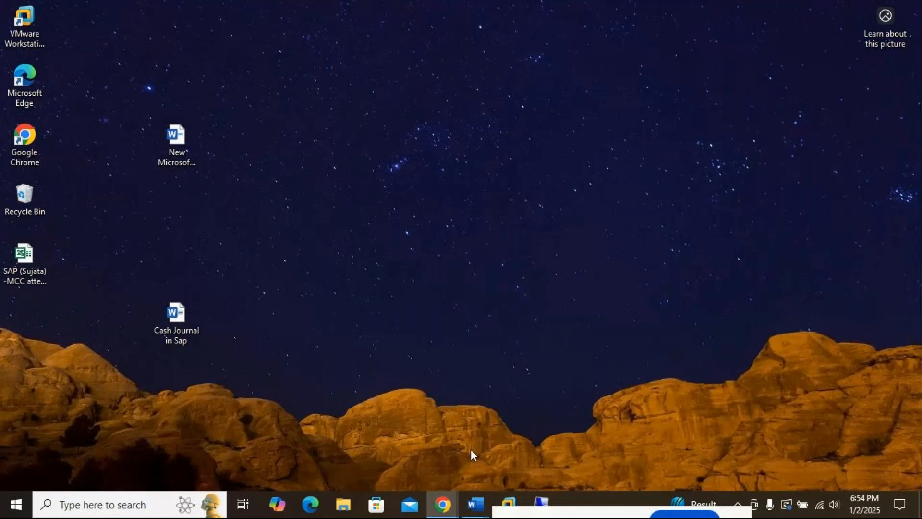
{"action": "mouse_move", "coordinate": [514, 497]}
{"action": "left_click", "coordinate": [555, 443]}
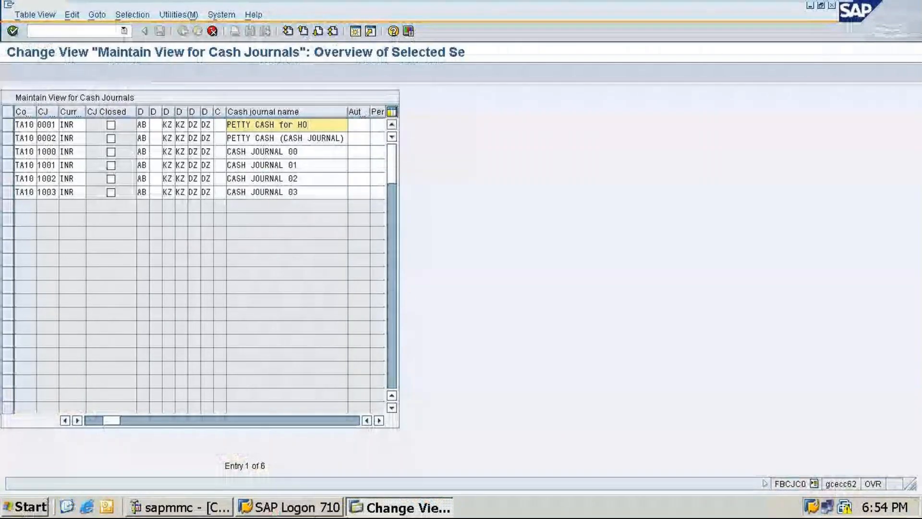
Look up the document types for the G/L account posting of TA10 cash journal 0001 and close the list without choosing one
{"action": "left_click", "coordinate": [145, 124]}
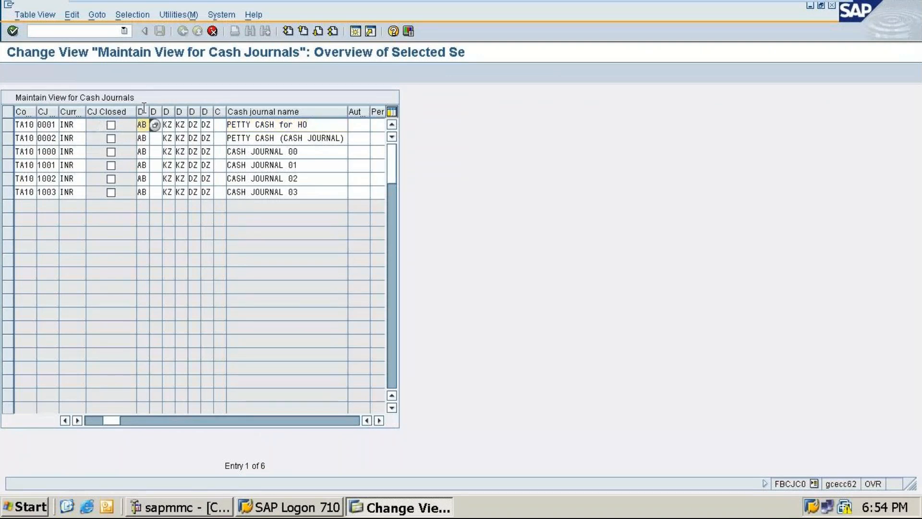
{"action": "left_click", "coordinate": [154, 125]}
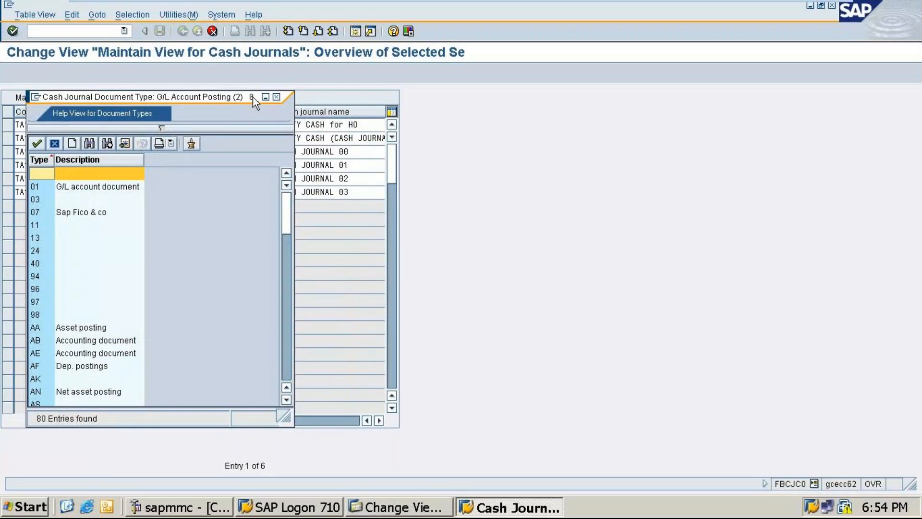
{"action": "left_click", "coordinate": [278, 94]}
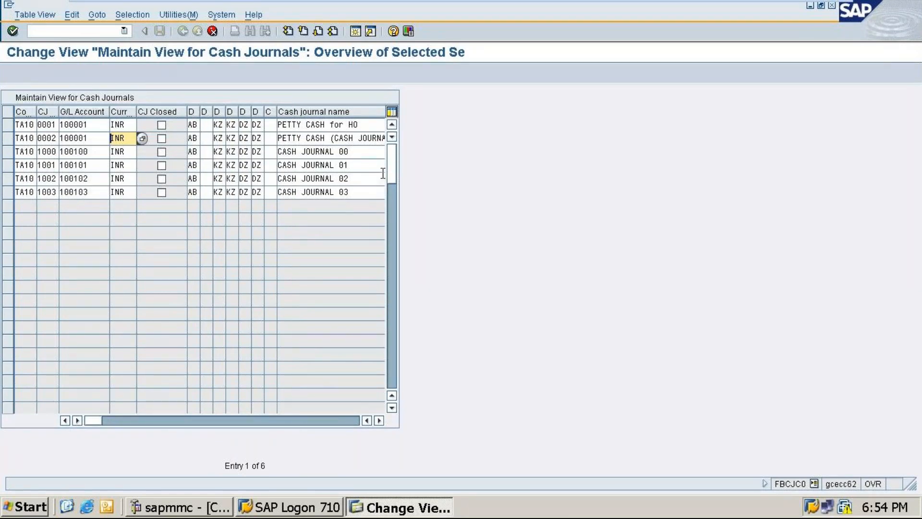
Look over the copied TA10 cash journal entries and cancel the copy, returning to the full cash journal overview
{"action": "left_click_drag", "start_coordinate": [388, 170], "coordinate": [393, 191]}
{"action": "left_click", "coordinate": [270, 112]}
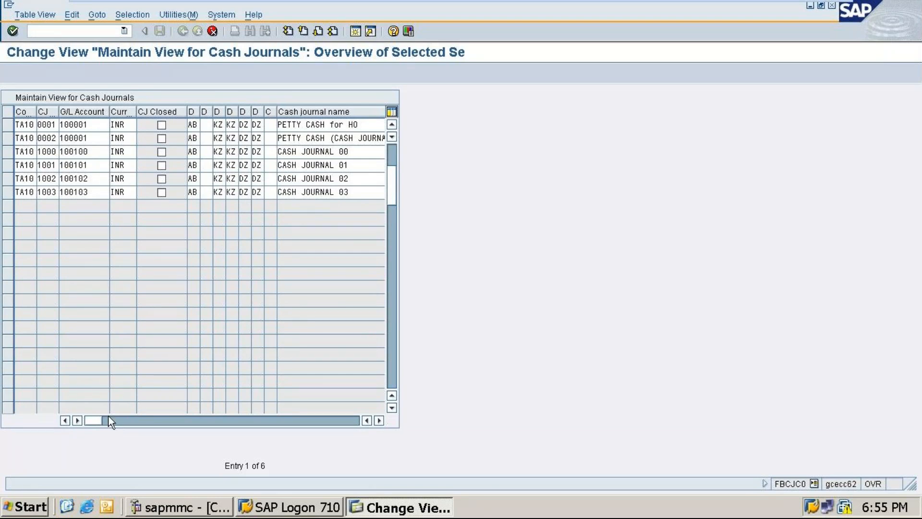
{"action": "left_click_drag", "start_coordinate": [119, 422], "coordinate": [71, 392]}
{"action": "left_click", "coordinate": [210, 31]}
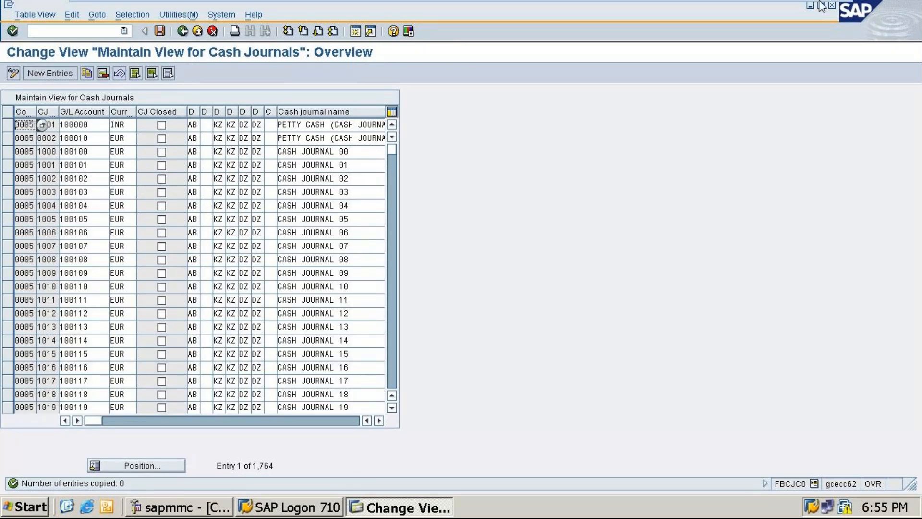
Review the Word notes on print parameters, the cash journal document number range and the Setup Cash Journal section for TA10
{"action": "left_click", "coordinate": [801, 6]}
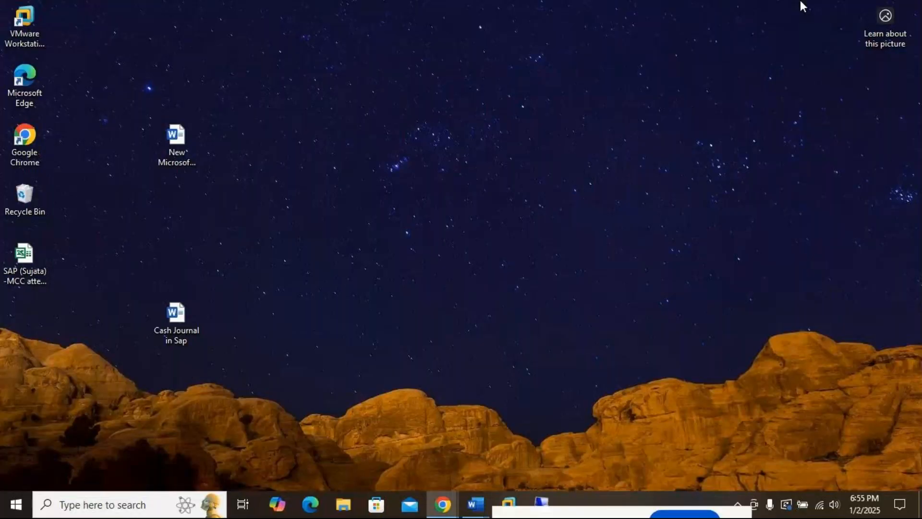
{"action": "left_click", "coordinate": [541, 501]}
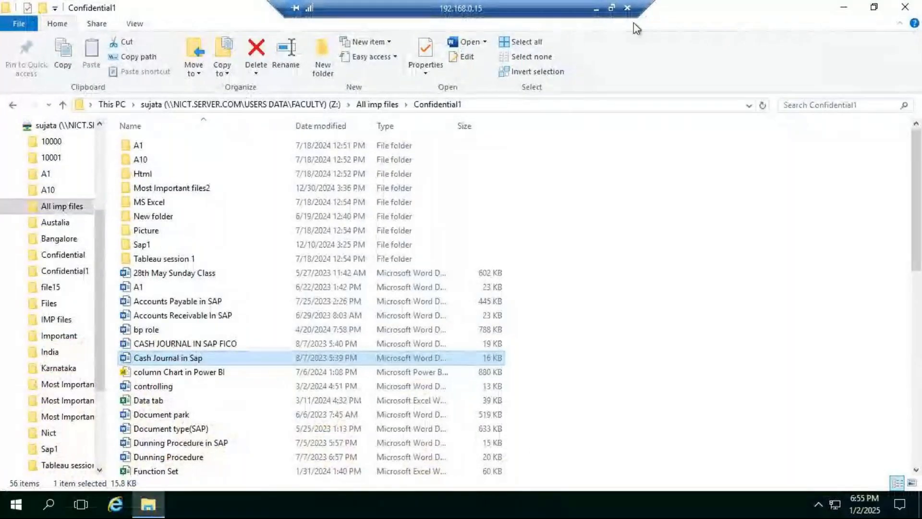
{"action": "left_click", "coordinate": [601, 8]}
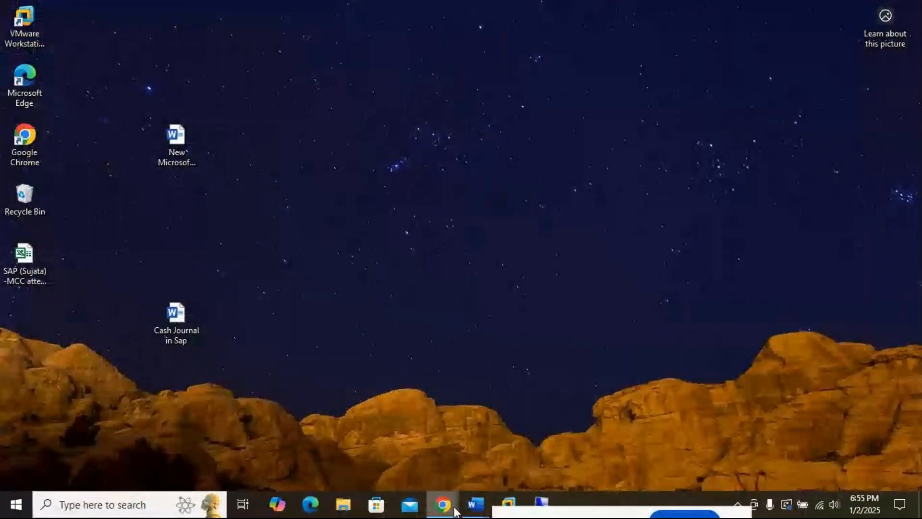
{"action": "right_click", "coordinate": [472, 507]}
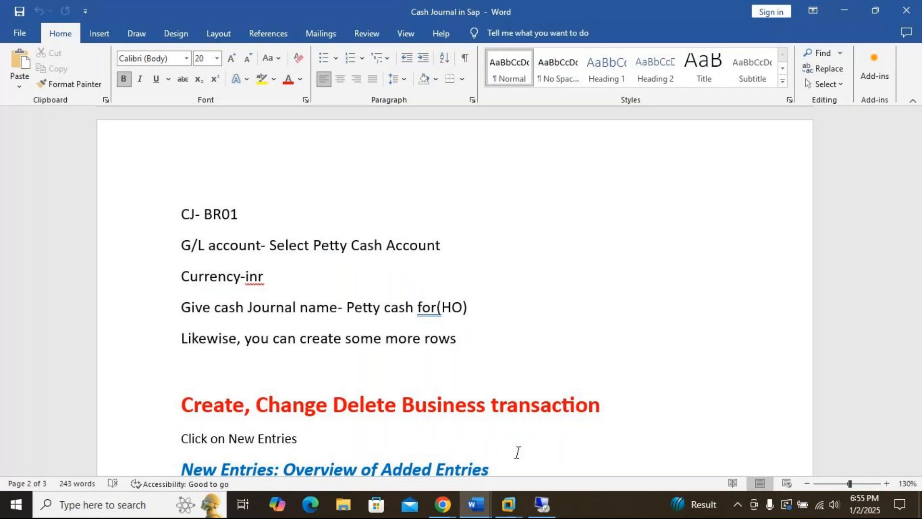
{"action": "left_click_drag", "start_coordinate": [920, 262], "coordinate": [919, 331]}
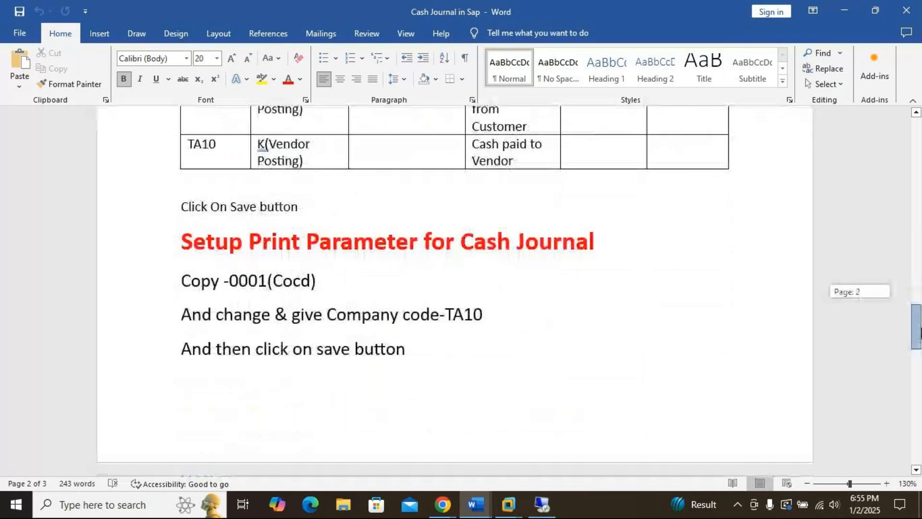
{"action": "left_click_drag", "start_coordinate": [918, 358], "coordinate": [904, 202]}
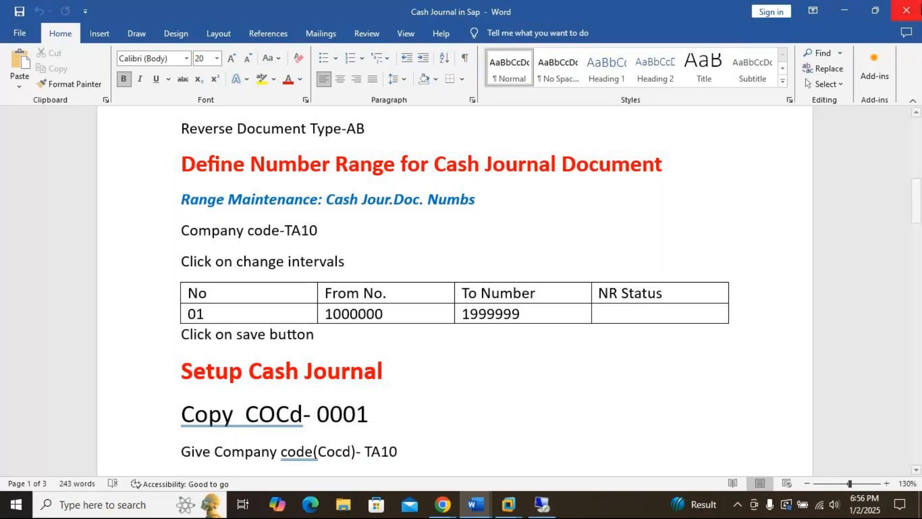
{"action": "left_click_drag", "start_coordinate": [916, 205], "coordinate": [919, 233]}
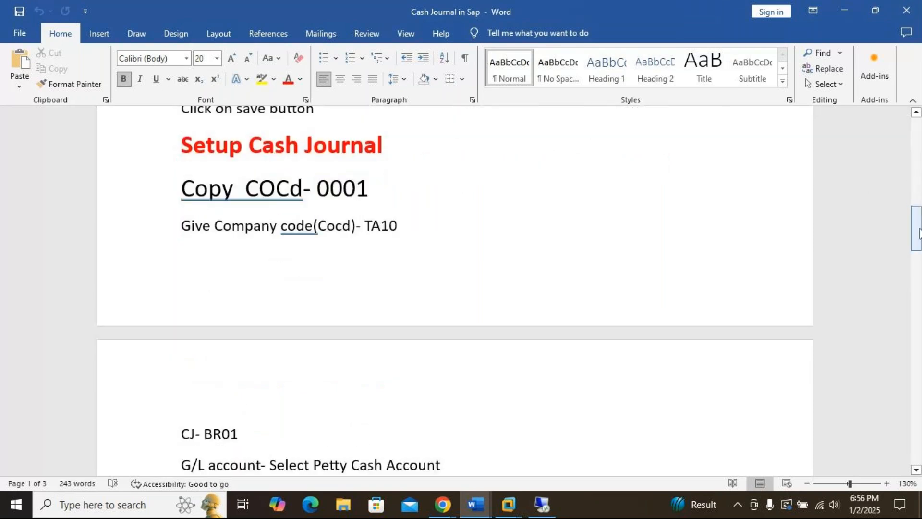
Switch back to SAP, start copying the TR00 cash journals and look up the G/L accounts for cash journal 0001 without choosing one
{"action": "mouse_move", "coordinate": [508, 513]}
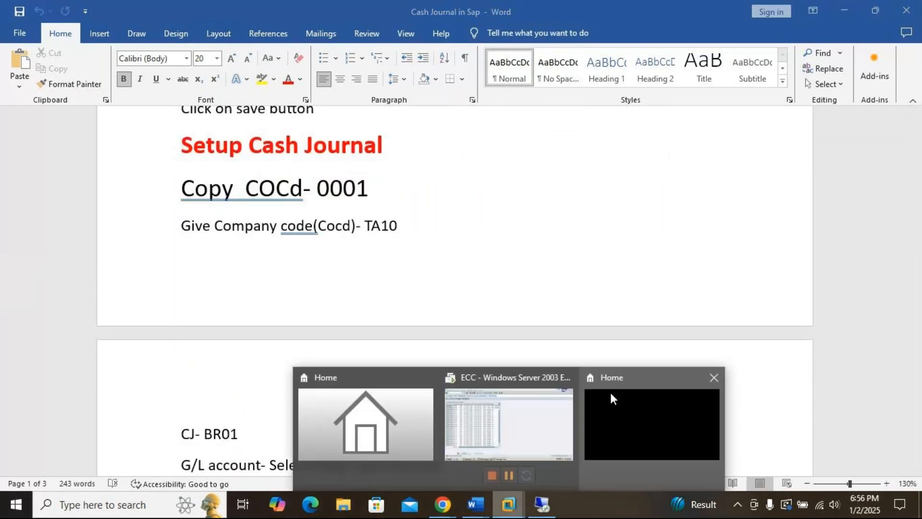
{"action": "left_click", "coordinate": [563, 433]}
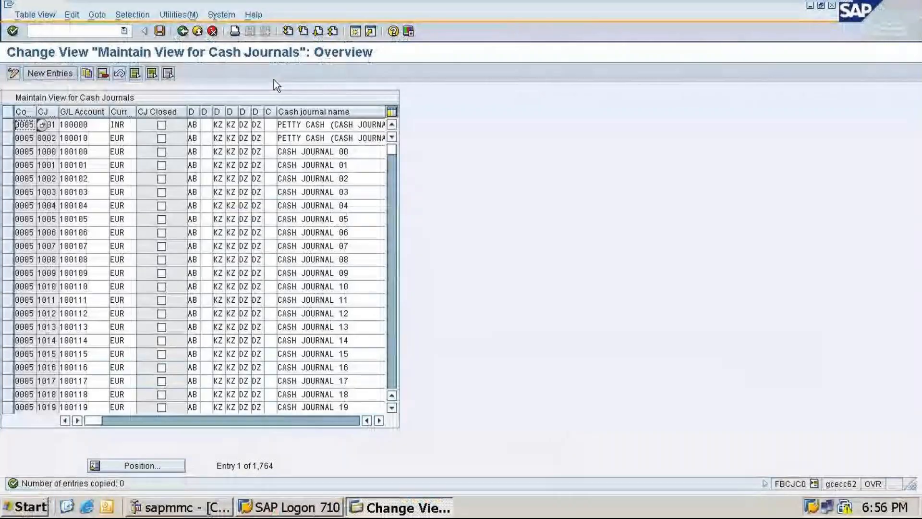
{"action": "left_click", "coordinate": [87, 73]}
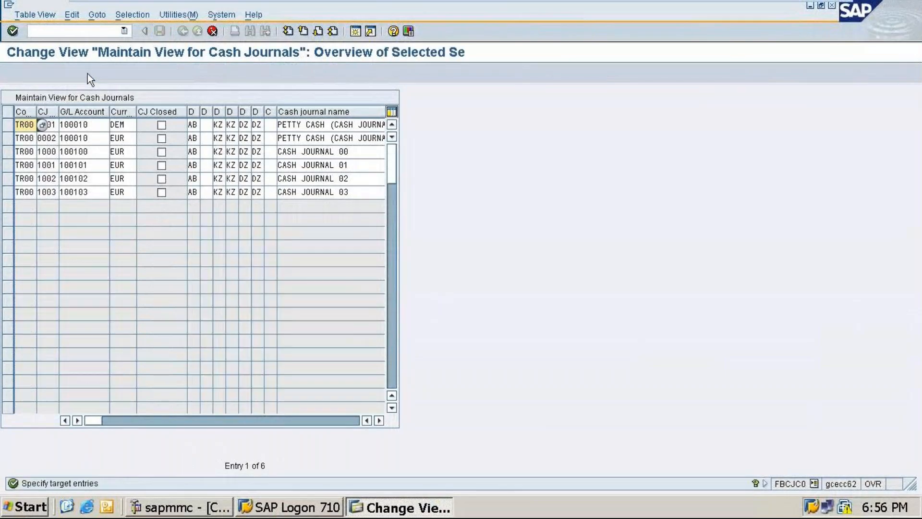
{"action": "left_click", "coordinate": [128, 125]}
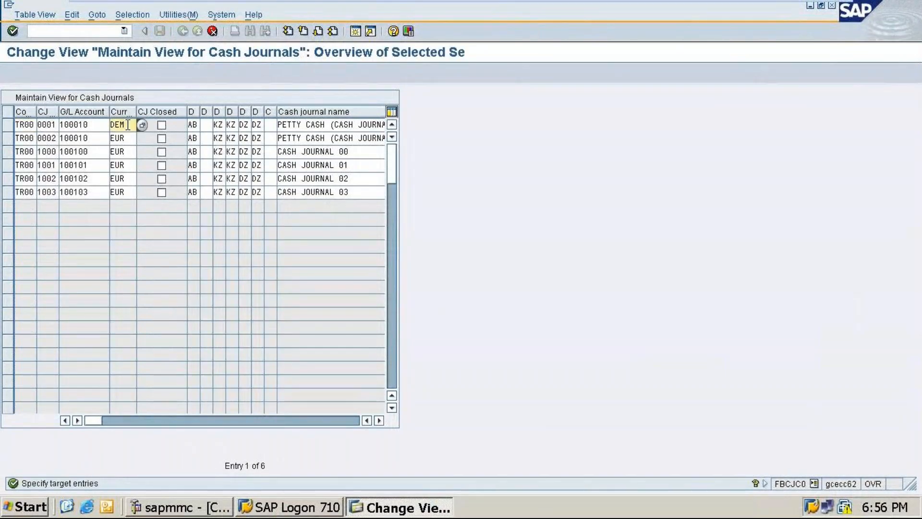
{"action": "left_click", "coordinate": [94, 121]}
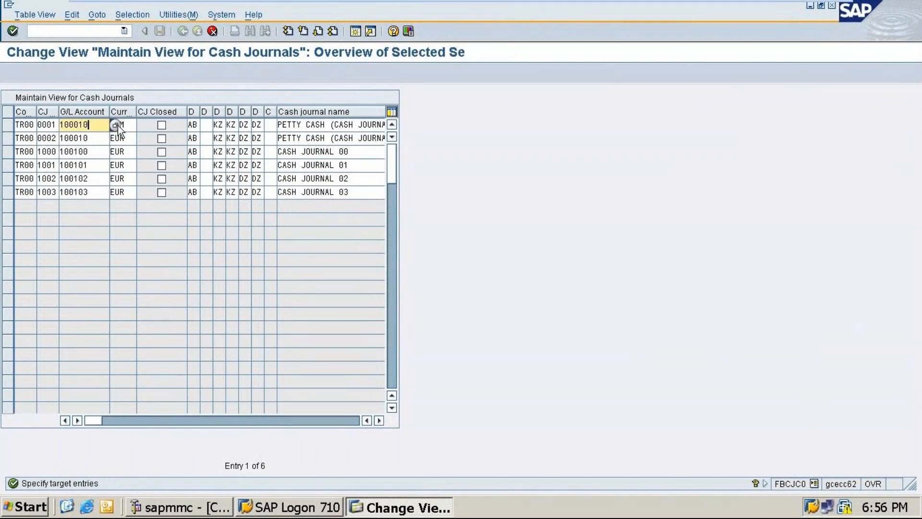
{"action": "left_click", "coordinate": [115, 125]}
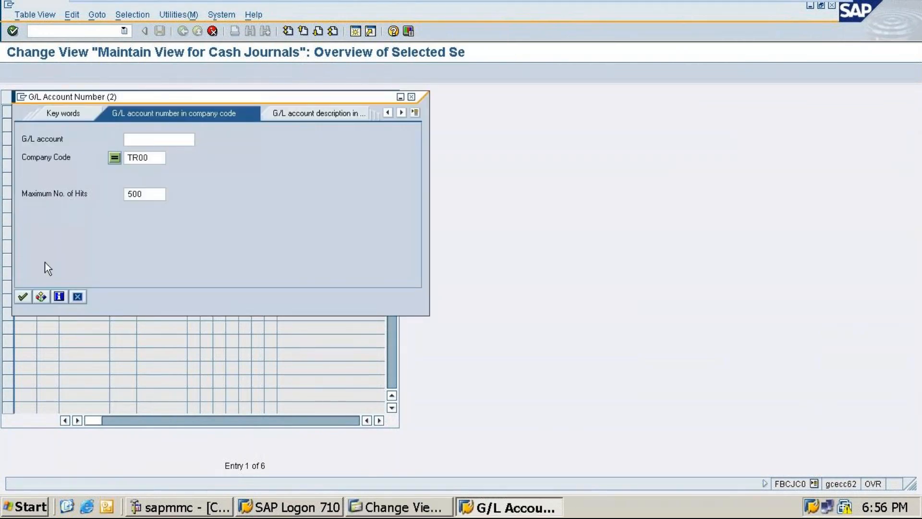
{"action": "left_click", "coordinate": [22, 296]}
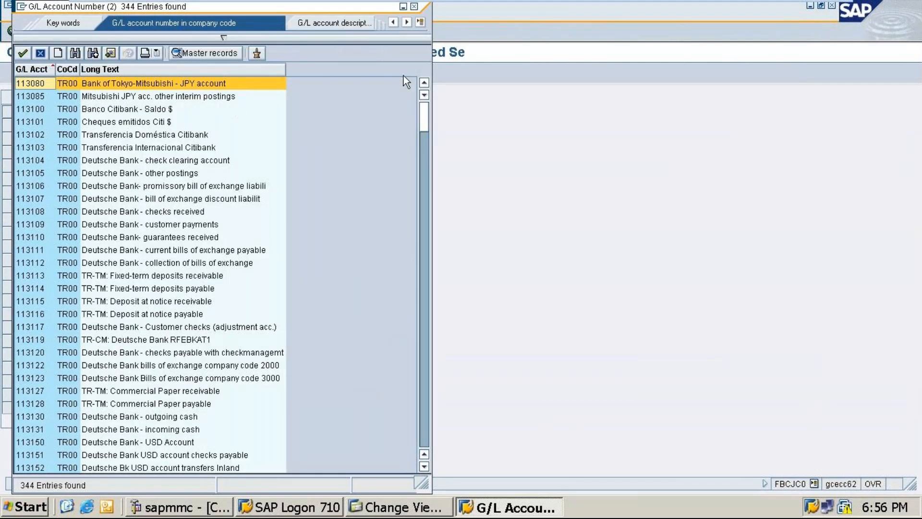
{"action": "mouse_move", "coordinate": [432, 2]}
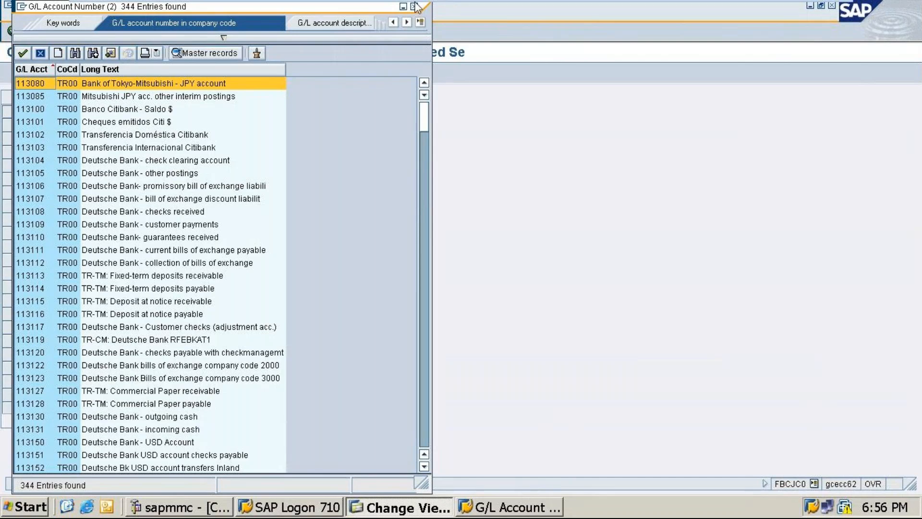
{"action": "left_click", "coordinate": [415, 7]}
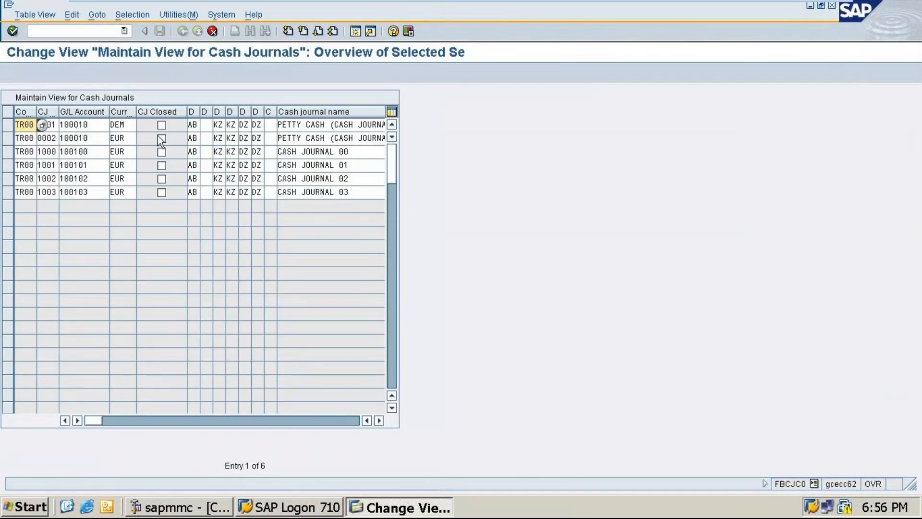
Cancel the cash journal copy, return to the implementation guide and open the Create, Change, Delete Business Transactions activity
{"action": "left_click", "coordinate": [213, 31]}
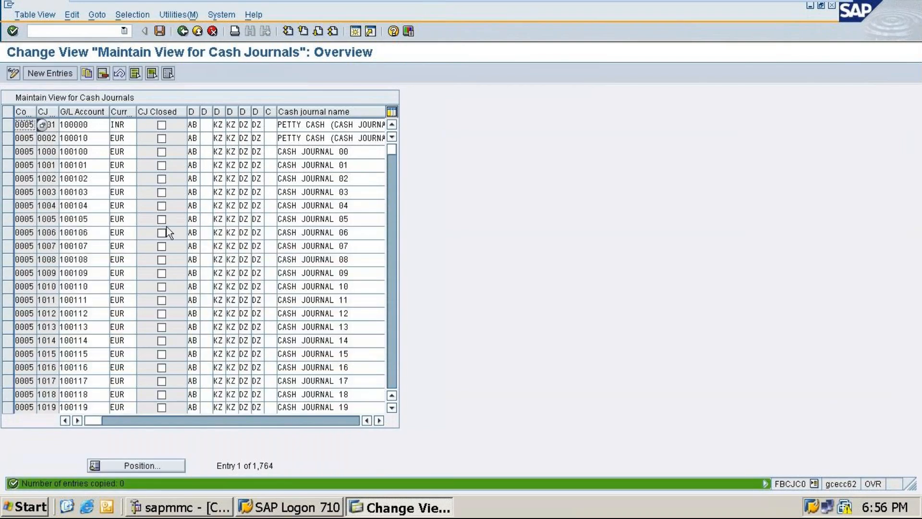
{"action": "left_click", "coordinate": [183, 31]}
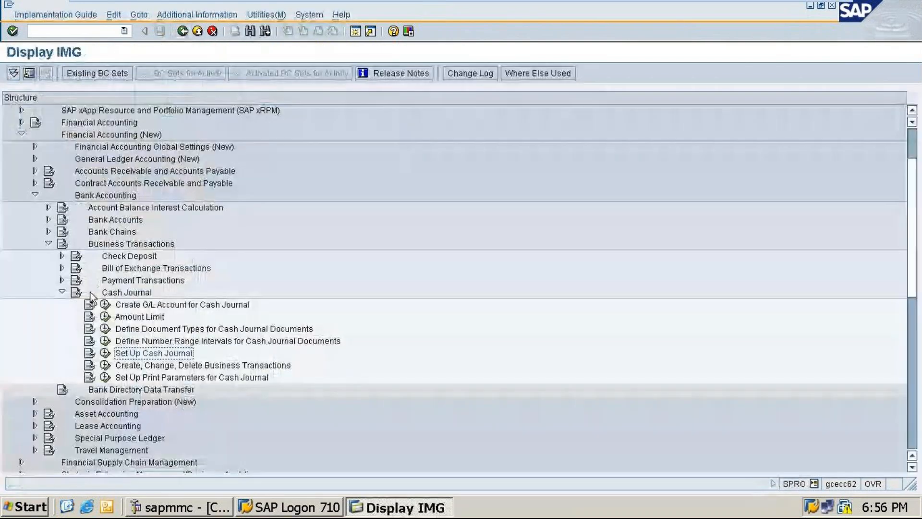
{"action": "left_click", "coordinate": [107, 366]}
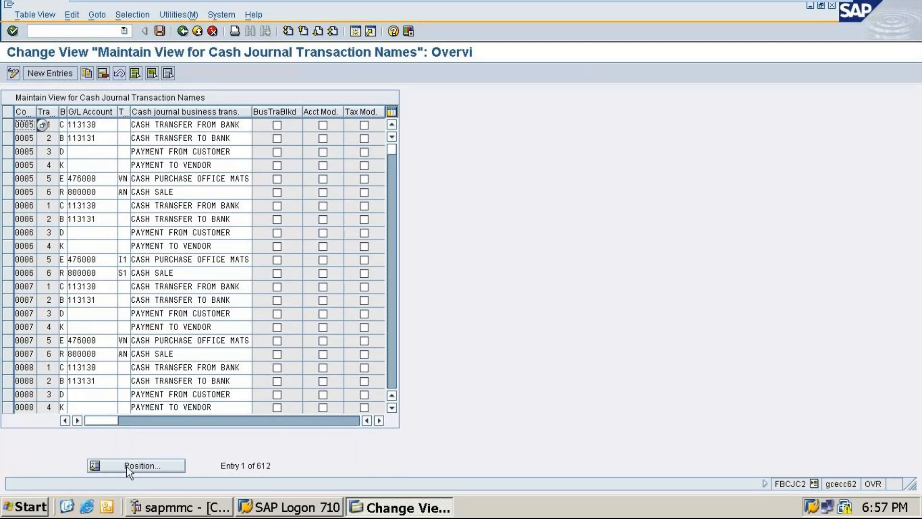
Look for company code entries beginning with TA in the cash journal transaction names
{"action": "left_click", "coordinate": [132, 465]}
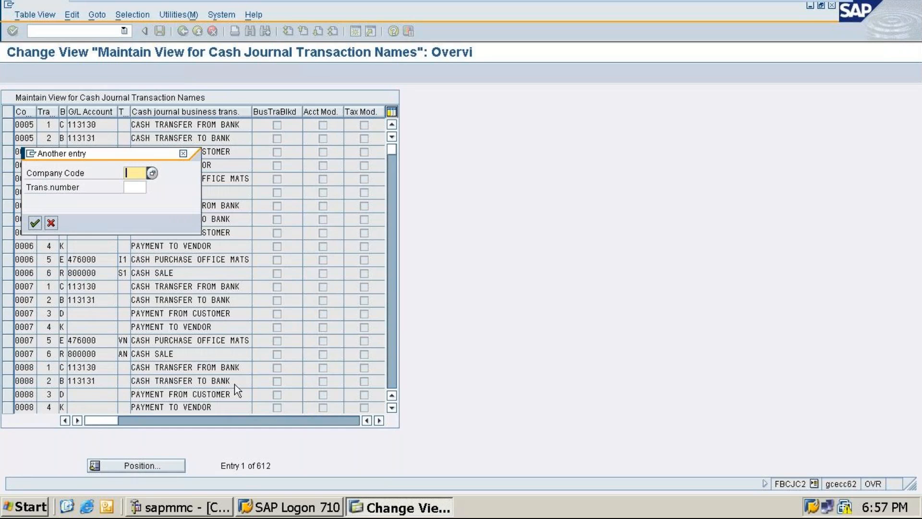
{"action": "type", "text": "ta"}
{"action": "left_click", "coordinate": [137, 185]}
{"action": "key", "text": "Return"}
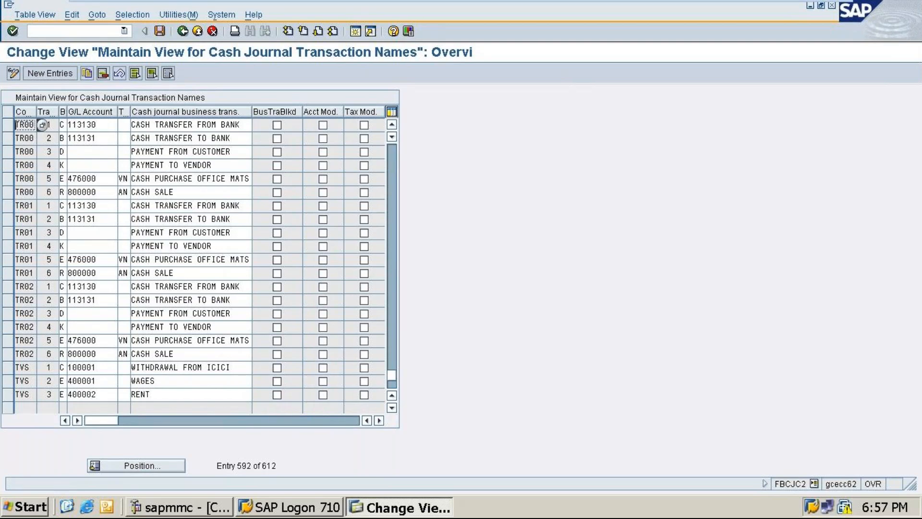
Position the transaction list at company code 0001 and select transactions 1 to 6 of company code 0005
{"action": "left_click", "coordinate": [127, 466]}
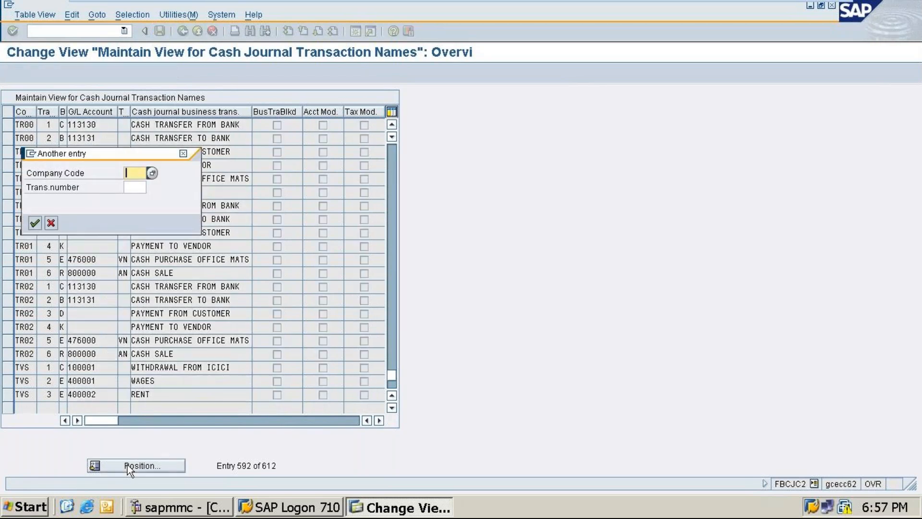
{"action": "type", "text": "000"}
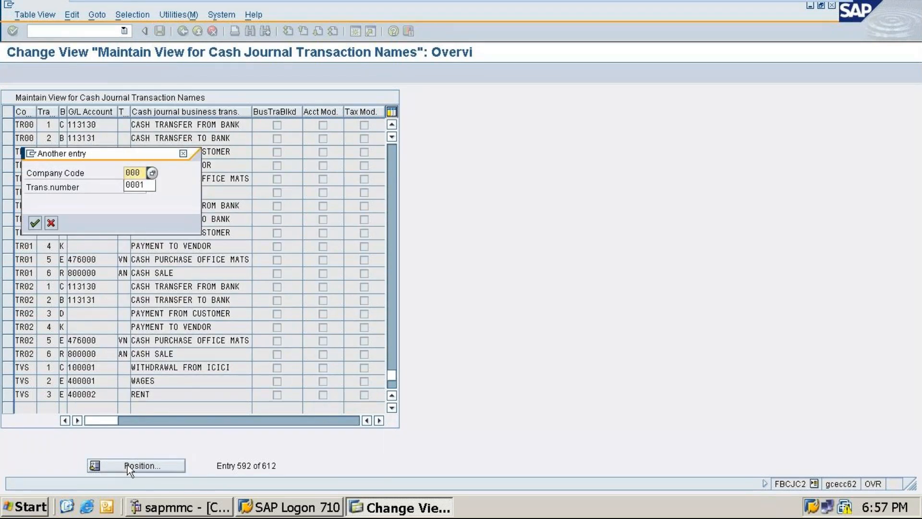
{"action": "type", "text": "5"}
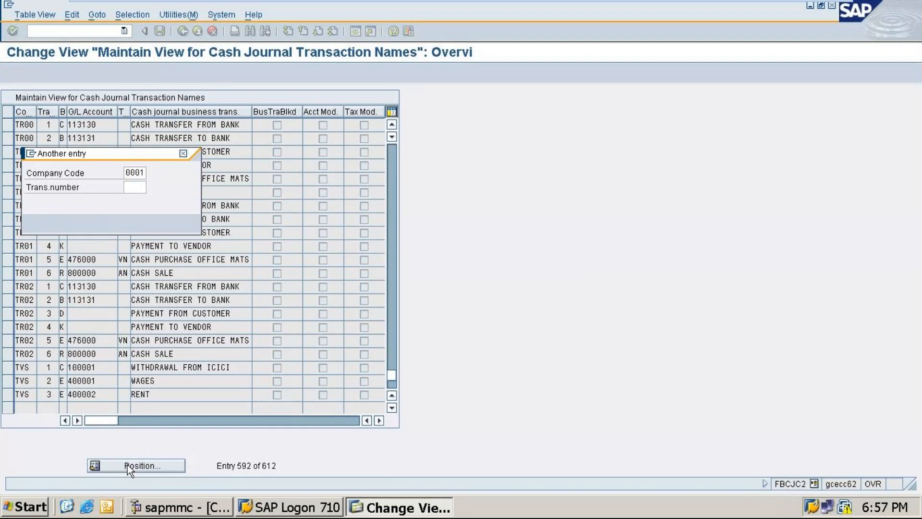
{"action": "key", "text": "Return"}
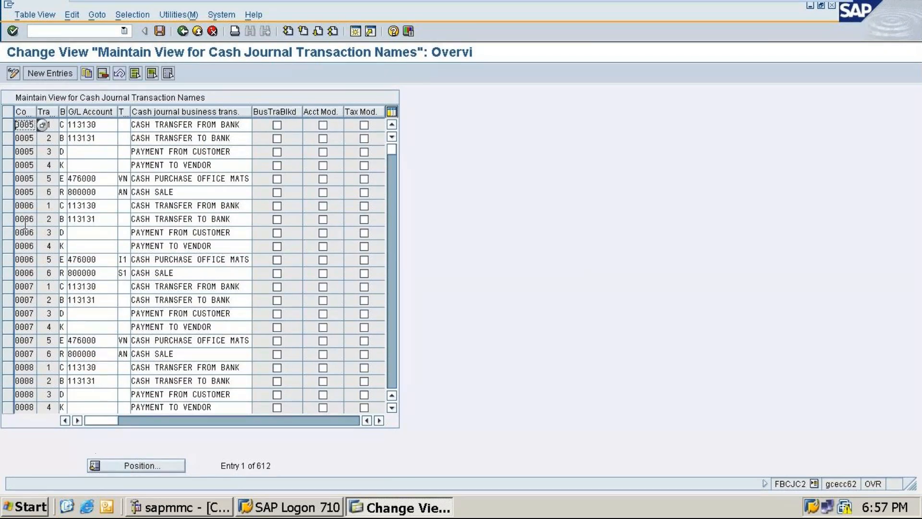
{"action": "left_click", "coordinate": [8, 124]}
{"action": "left_click", "coordinate": [9, 138]}
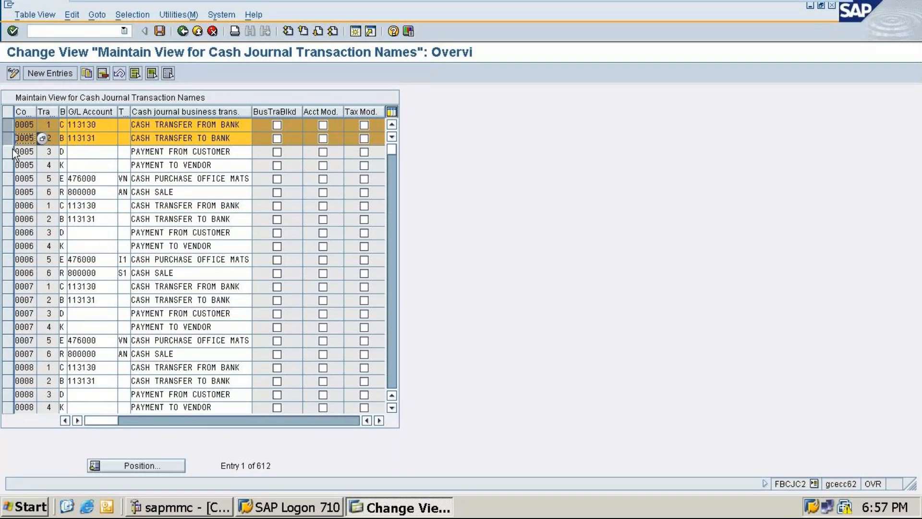
{"action": "left_click", "coordinate": [10, 151]}
{"action": "left_click", "coordinate": [8, 165]}
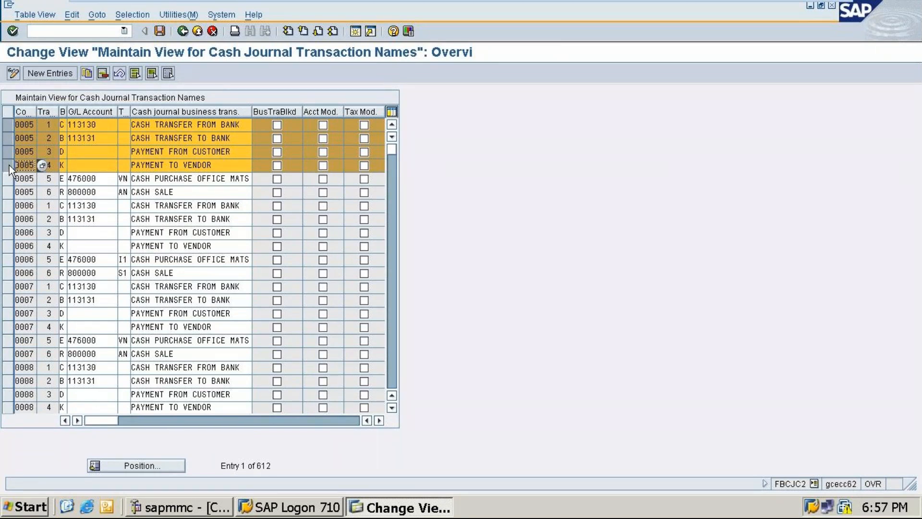
{"action": "left_click", "coordinate": [7, 179]}
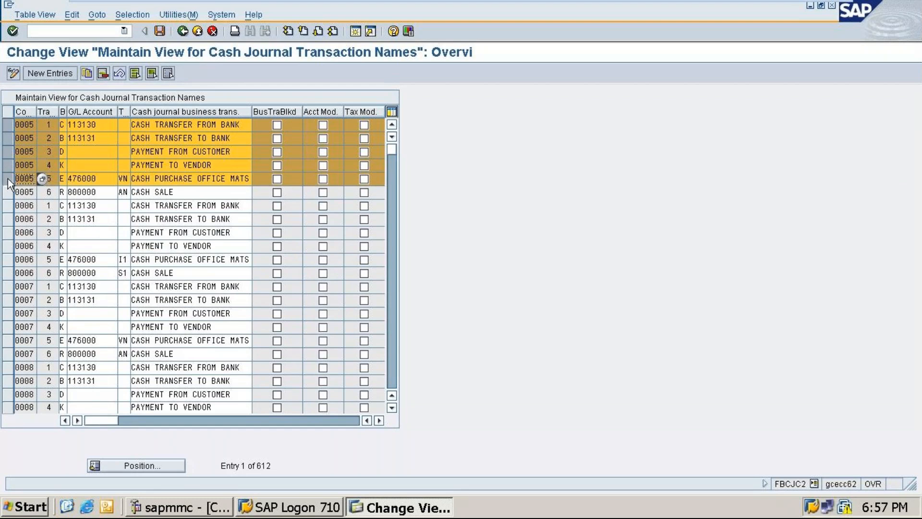
{"action": "left_click", "coordinate": [9, 192]}
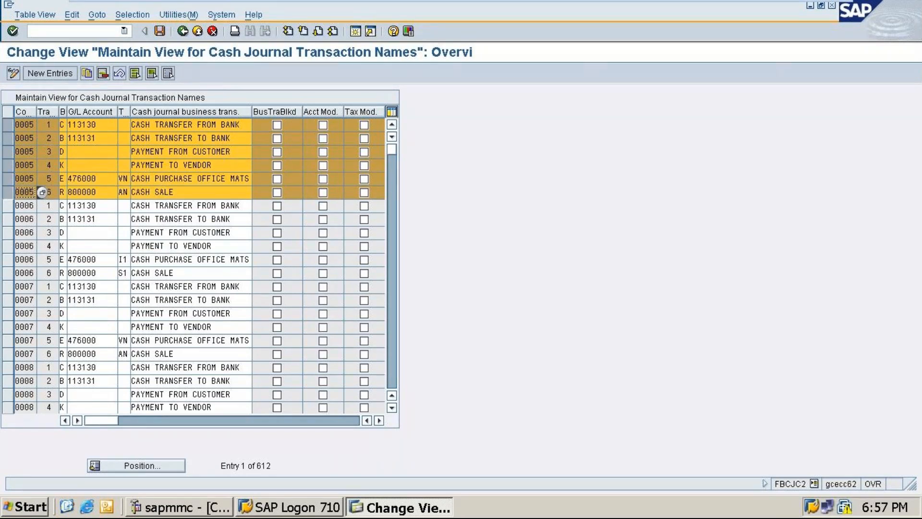
Review the New Entries table of TA10 business transactions in the Word notes, and switch back to SAP
{"action": "left_click", "coordinate": [805, 4]}
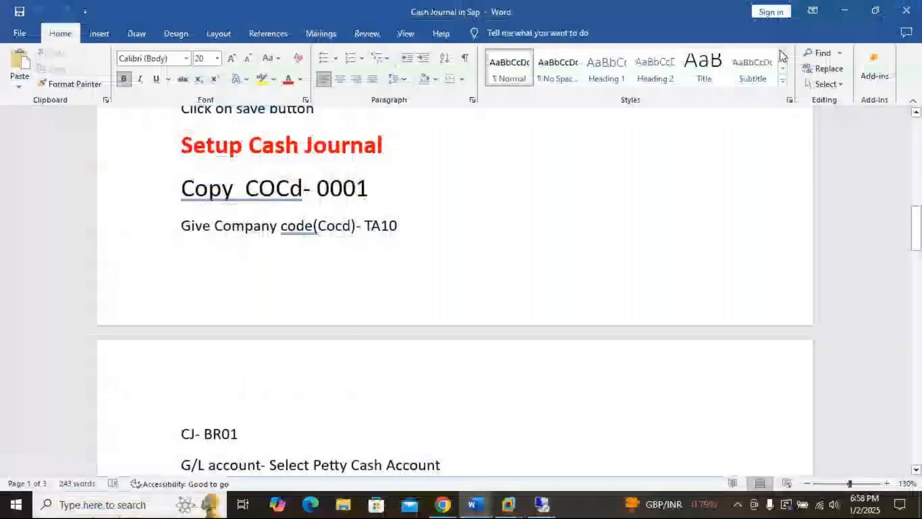
{"action": "left_click_drag", "start_coordinate": [920, 210], "coordinate": [920, 289]}
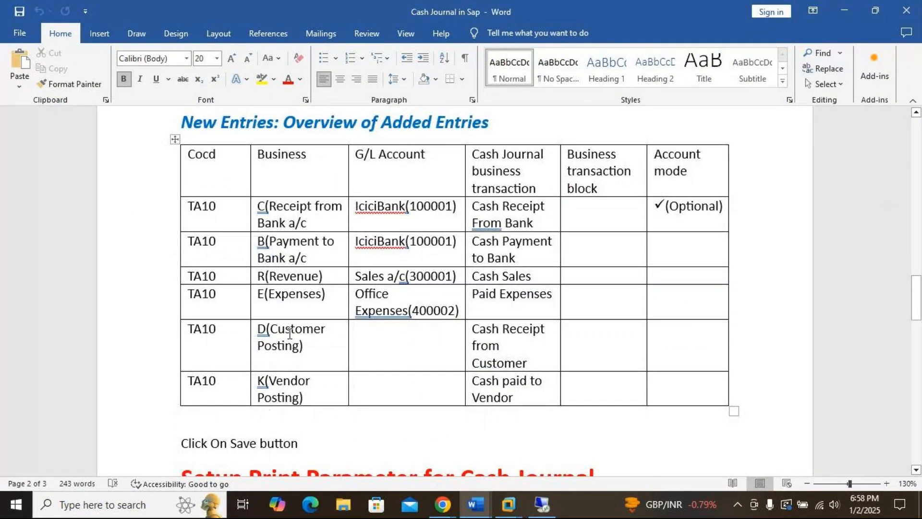
{"action": "left_click", "coordinate": [846, 9]}
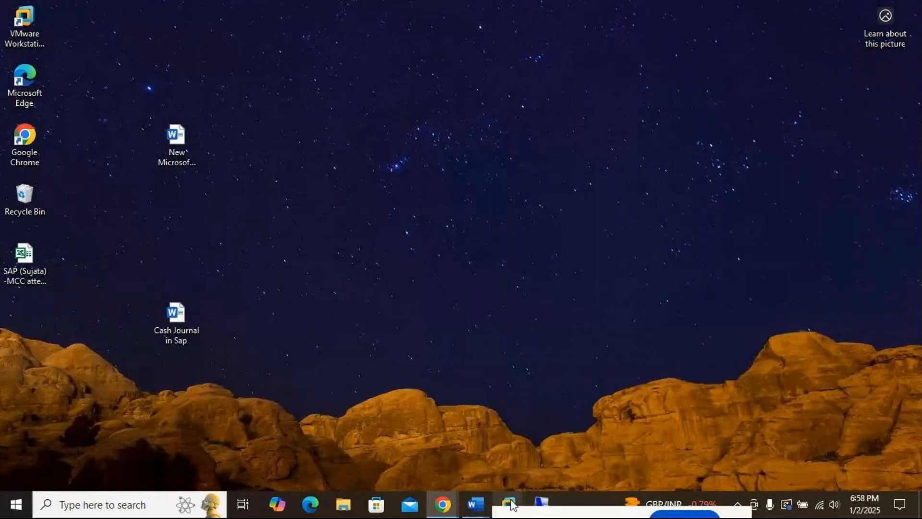
{"action": "mouse_move", "coordinate": [509, 504]}
{"action": "left_click", "coordinate": [559, 448]}
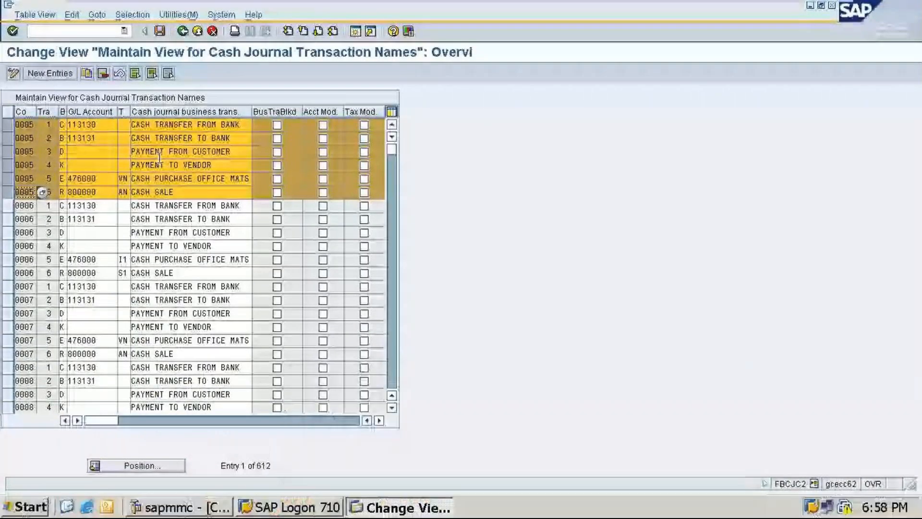
Copy the six selected transactions and set company code TA10 on the CASH TRANSFER FROM BANK and CASH TRANSFER TO BANK rows
{"action": "key", "text": "F6"}
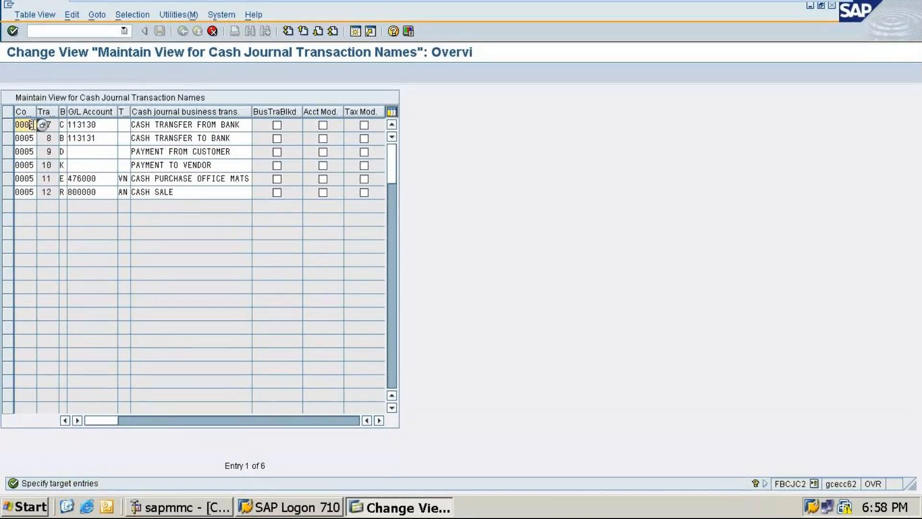
{"action": "key", "text": "BackSpace"}
{"action": "key", "text": "BackSpace"}
{"action": "key", "text": "BackSpace"}
{"action": "key", "text": "BackSpace"}
{"action": "type", "text": "TA10"}
{"action": "key", "text": "Down"}
{"action": "key", "text": "BackSpace"}
{"action": "key", "text": "BackSpace"}
{"action": "key", "text": "BackSpace"}
{"action": "key", "text": "BackSpace"}
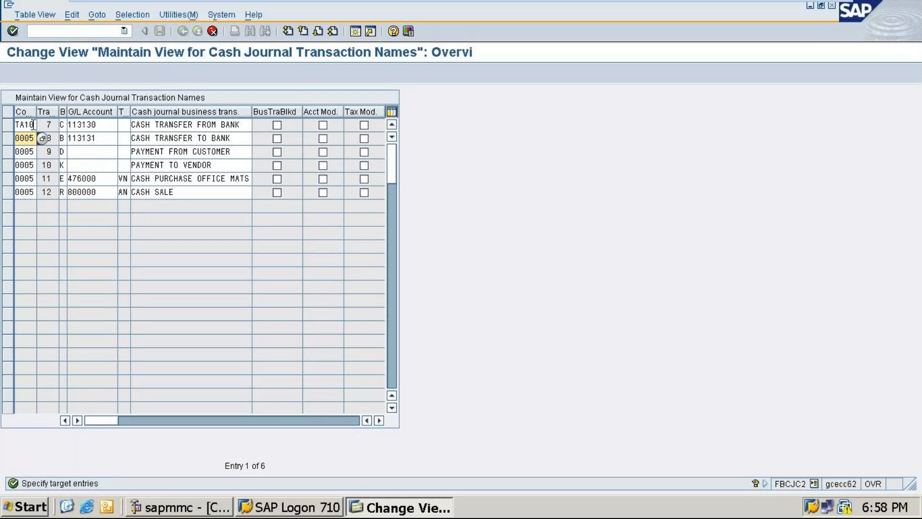
{"action": "type", "text": "t"}
{"action": "key", "text": "BackSpace"}
{"action": "type", "text": "TA1"}
{"action": "type", "text": "0"}
Set the company code to TA10 on the copied PAYMENT FROM CUSTOMER and PAYMENT TO VENDOR rows
{"action": "key", "text": "Down"}
{"action": "key", "text": "BackSpace"}
{"action": "key", "text": "BackSpace"}
{"action": "key", "text": "BackSpace"}
{"action": "key", "text": "BackSpace"}
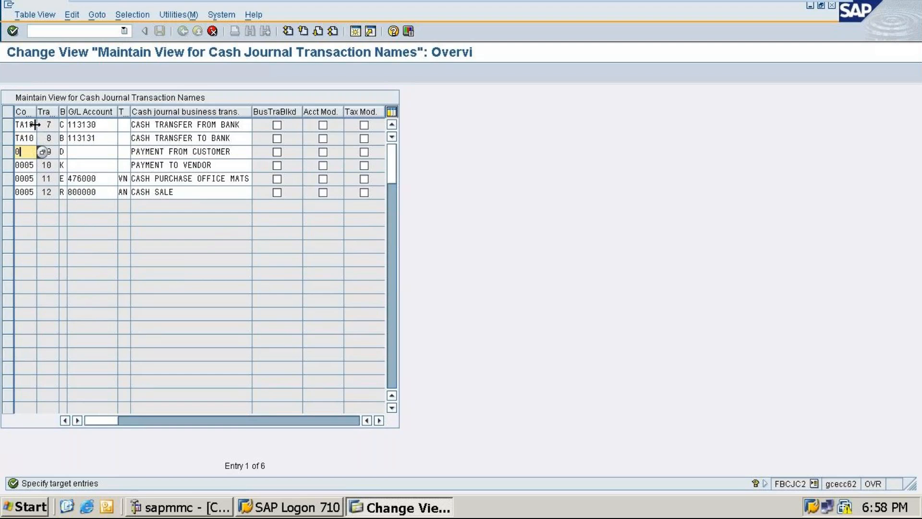
{"action": "type", "text": "TA10"}
{"action": "key", "text": "Down"}
{"action": "key", "text": "BackSpace"}
{"action": "key", "text": "BackSpace"}
{"action": "key", "text": "BackSpace"}
{"action": "key", "text": "BackSpace"}
{"action": "type", "text": "TA10"}
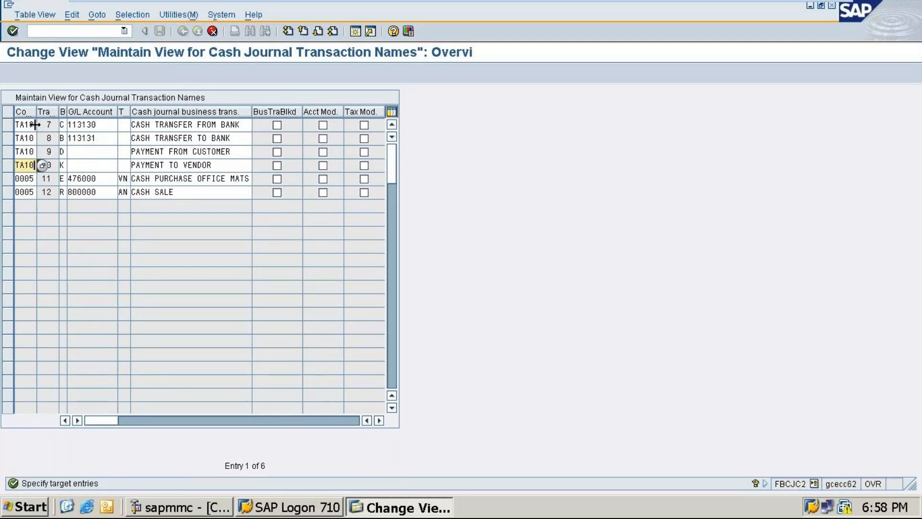
Set the company code to TA10 on the copied CASH PURCHASE OFFICE MATS and CASH SALE rows
{"action": "key", "text": "Down"}
{"action": "key", "text": "BackSpace"}
{"action": "key", "text": "BackSpace"}
{"action": "key", "text": "BackSpace"}
{"action": "key", "text": "BackSpace"}
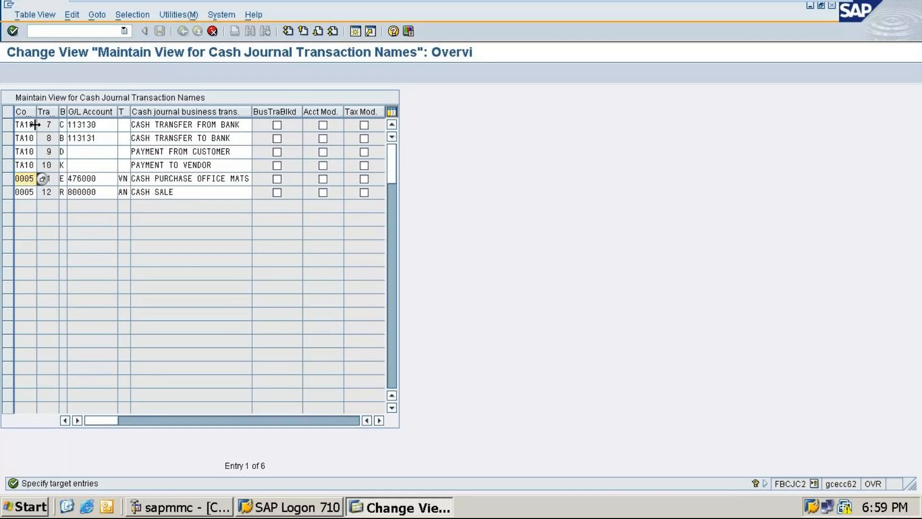
{"action": "type", "text": "TA10"}
{"action": "key", "text": "Down"}
{"action": "key", "text": "BackSpace"}
{"action": "key", "text": "BackSpace"}
{"action": "key", "text": "BackSpace"}
{"action": "key", "text": "BackSpace"}
{"action": "type", "text": "TA10"}
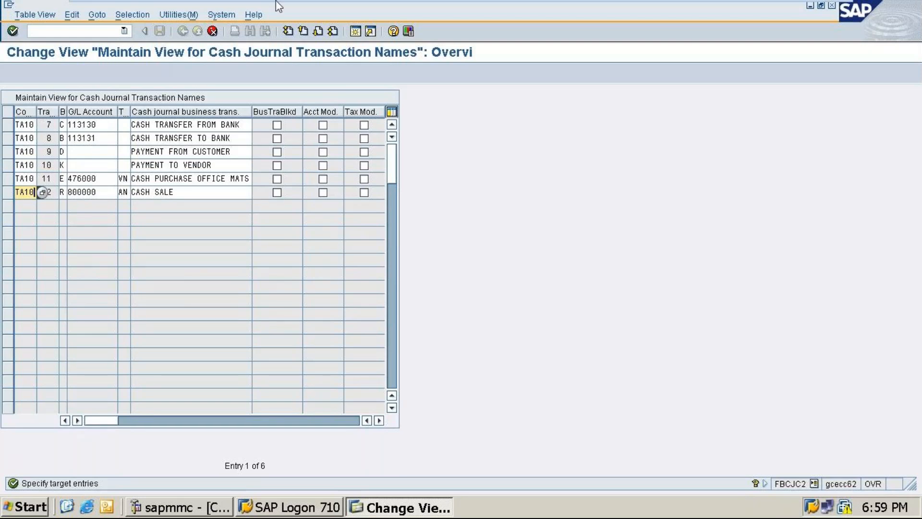
Choose business transaction type C (Receipt from bank account) for the CASH TRANSFER FROM BANK row
{"action": "left_click", "coordinate": [52, 125]}
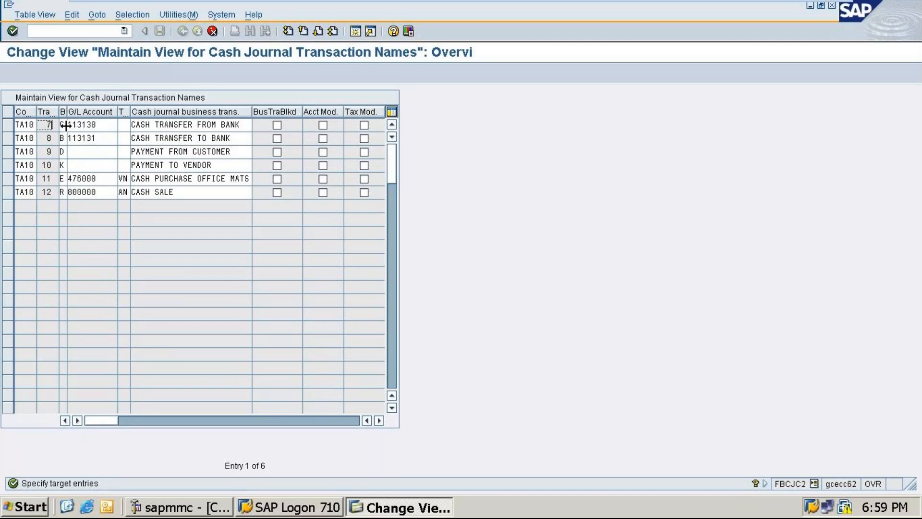
{"action": "left_click", "coordinate": [63, 124]}
{"action": "left_click", "coordinate": [72, 125]}
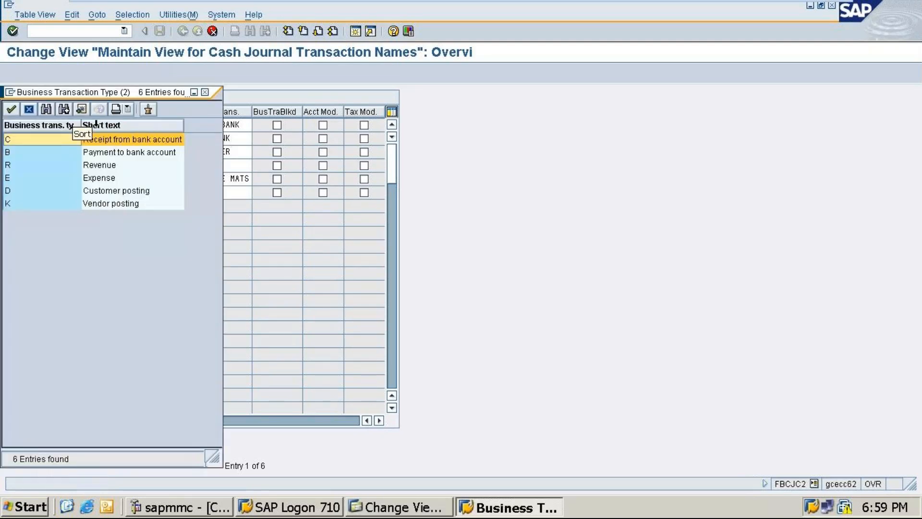
{"action": "left_click", "coordinate": [110, 140]}
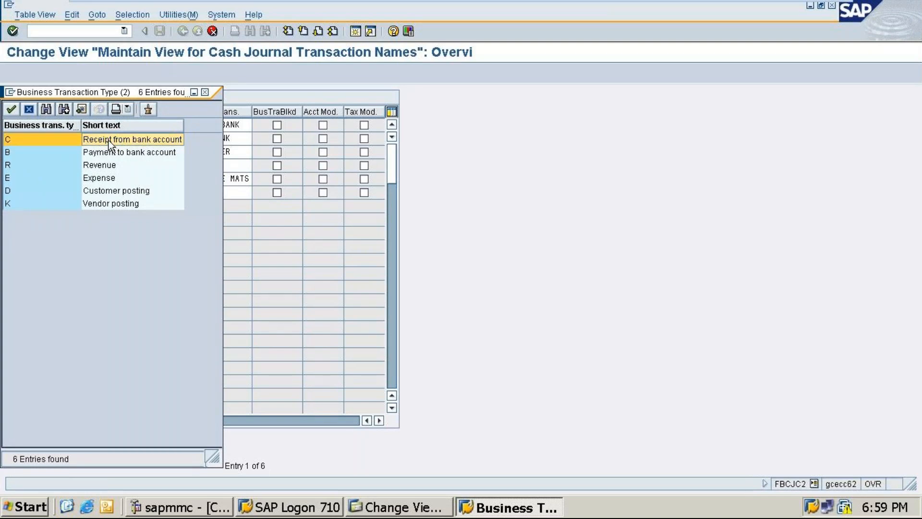
{"action": "double_click", "coordinate": [110, 140]}
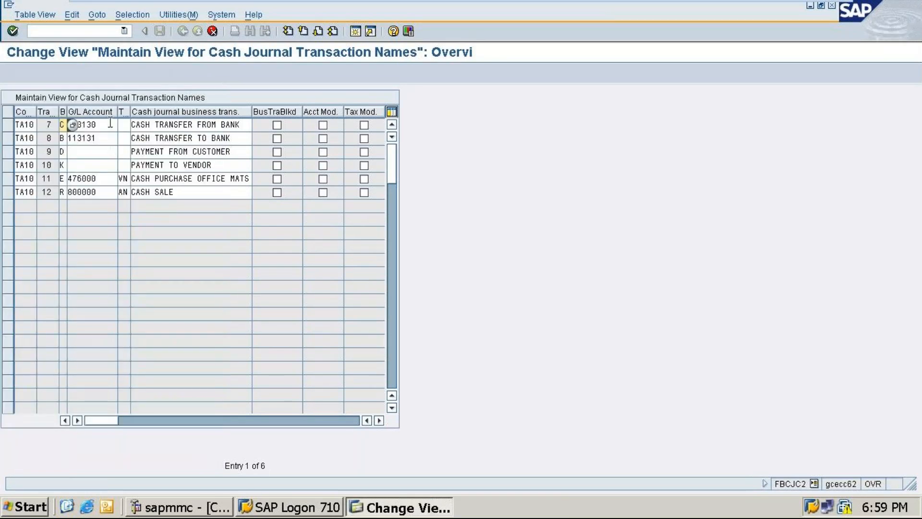
Replace the G/L account on the CASH TRANSFER FROM BANK row with TA10's Icici Bank account 100001
{"action": "left_click", "coordinate": [108, 123]}
{"action": "key", "text": "BackSpace"}
{"action": "key", "text": "BackSpace"}
{"action": "key", "text": "BackSpace"}
{"action": "key", "text": "BackSpace"}
{"action": "key", "text": "BackSpace"}
{"action": "key", "text": "BackSpace"}
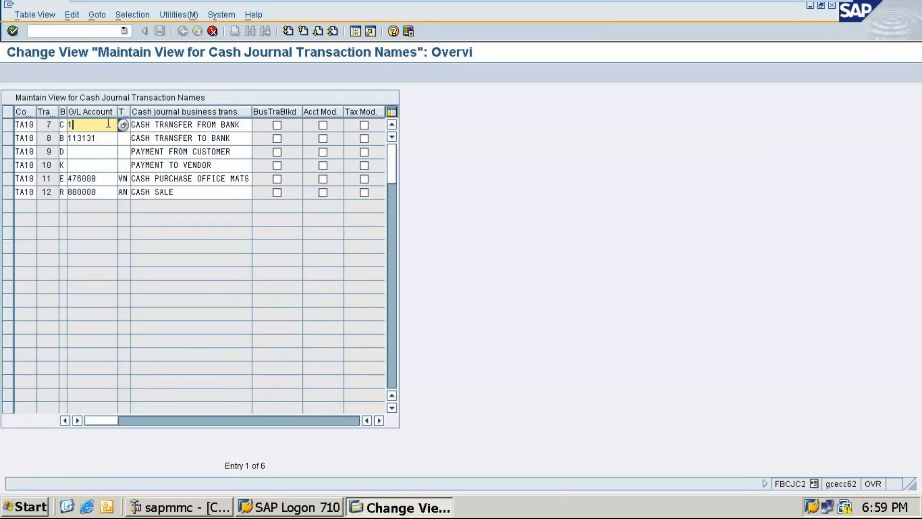
{"action": "left_click", "coordinate": [124, 126]}
{"action": "left_click", "coordinate": [28, 296]}
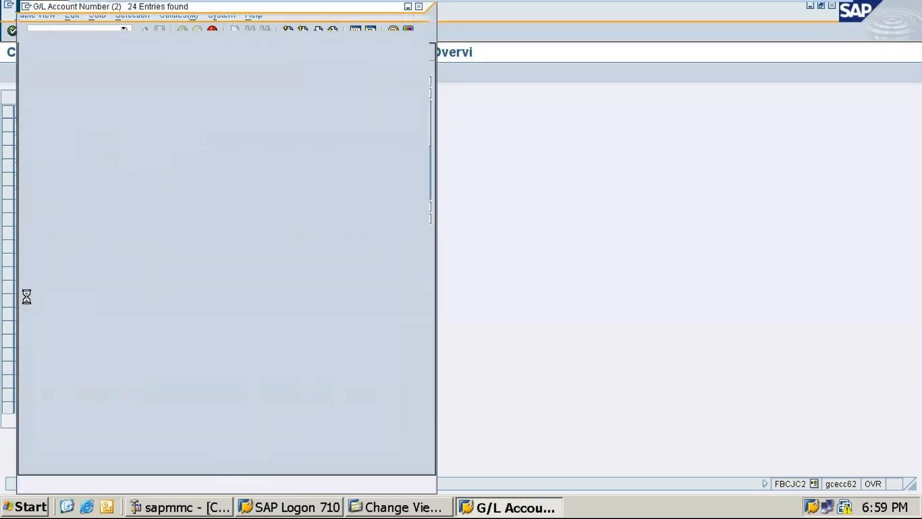
{"action": "double_click", "coordinate": [96, 96]}
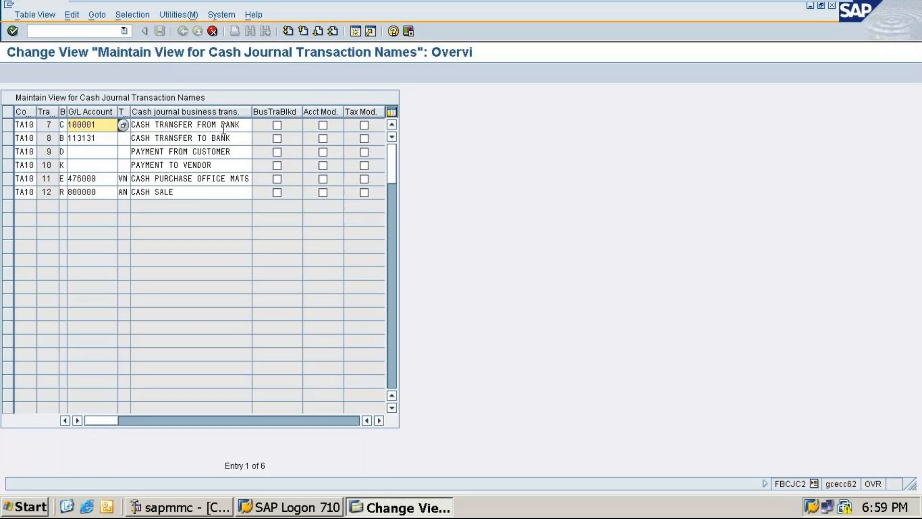
On the CASH TRANSFER TO BANK row, choose type B (Payment to bank account) and G/L account 100001 (Icici Bank account)
{"action": "left_click", "coordinate": [65, 138]}
{"action": "left_click", "coordinate": [72, 139]}
{"action": "left_click", "coordinate": [96, 152]}
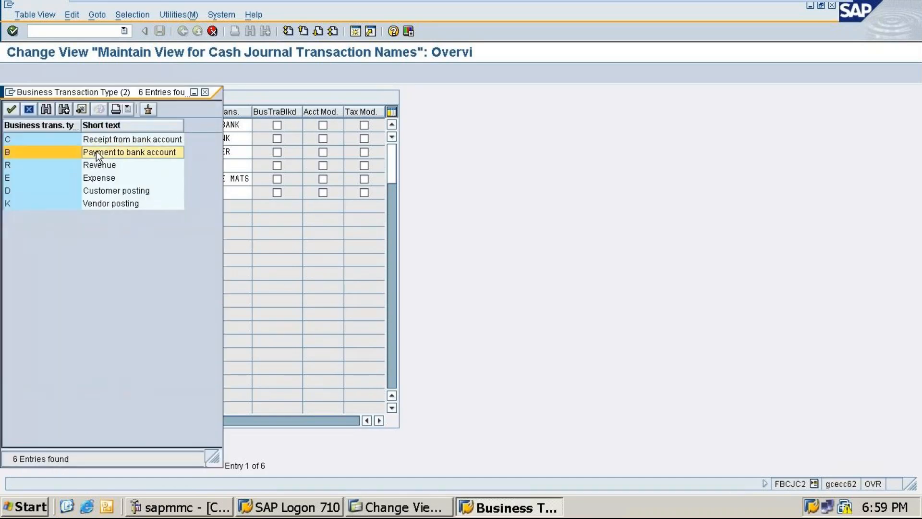
{"action": "double_click", "coordinate": [96, 152]}
{"action": "left_click", "coordinate": [98, 139]}
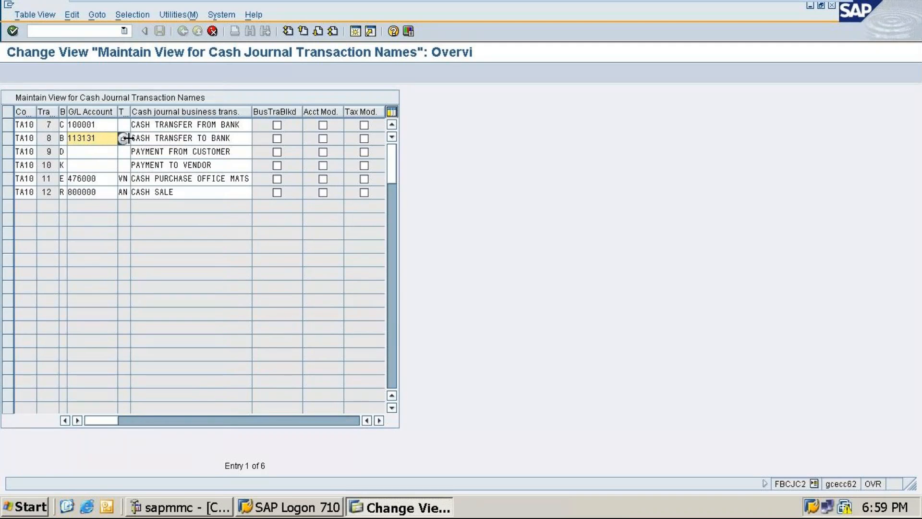
{"action": "left_click", "coordinate": [124, 139]}
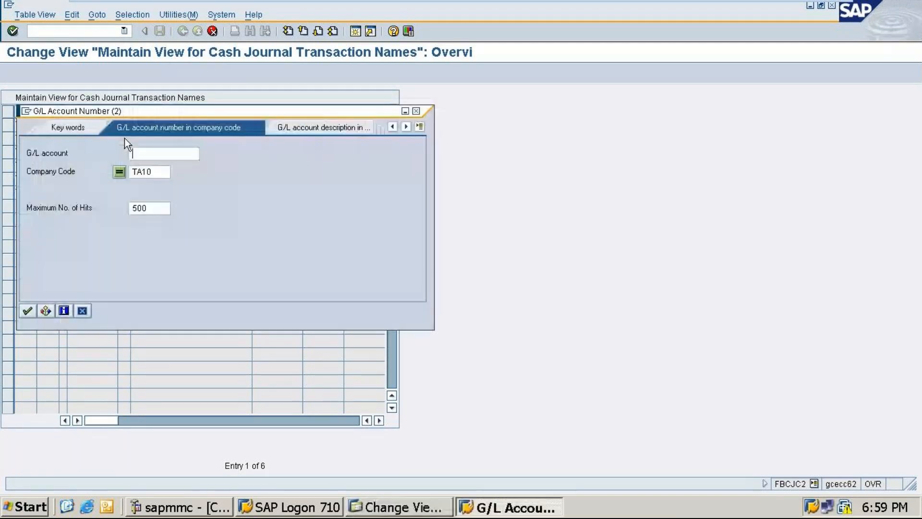
{"action": "left_click", "coordinate": [26, 311]}
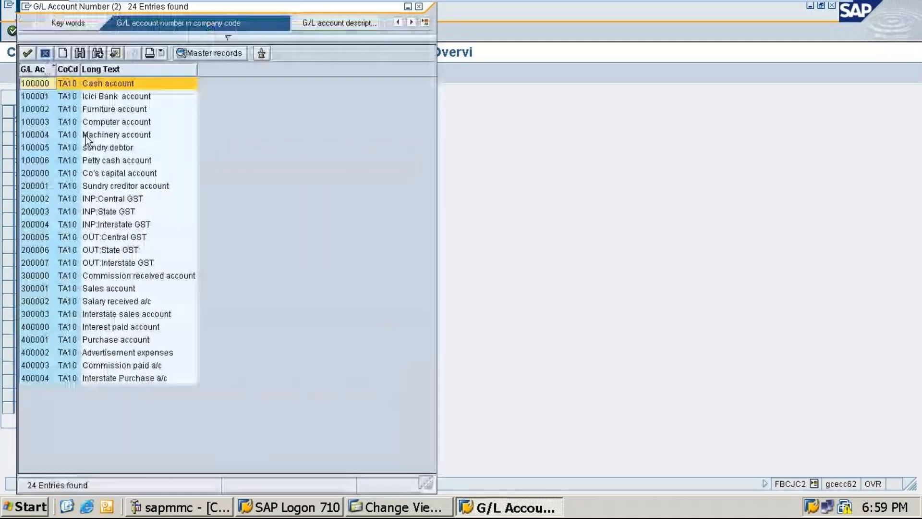
{"action": "double_click", "coordinate": [89, 98]}
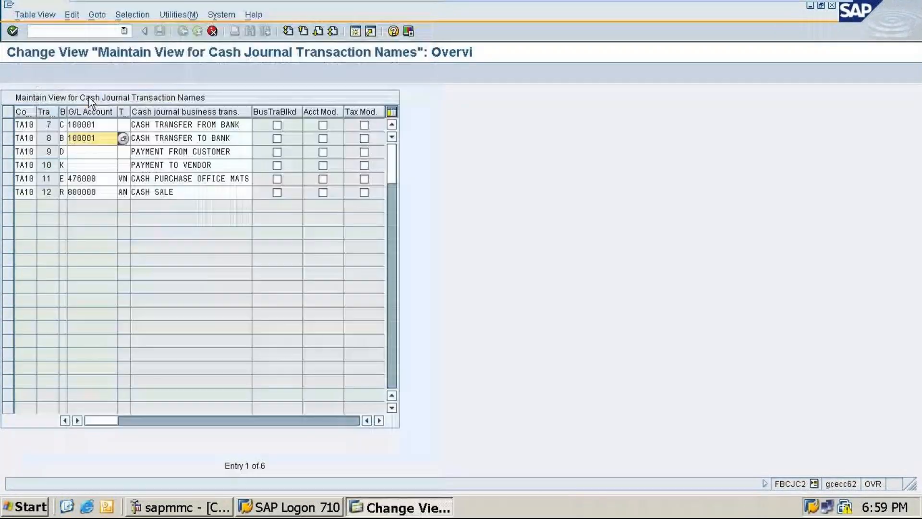
Choose business transaction type D (Customer posting) for the PAYMENT FROM CUSTOMER row
{"action": "left_click", "coordinate": [85, 151]}
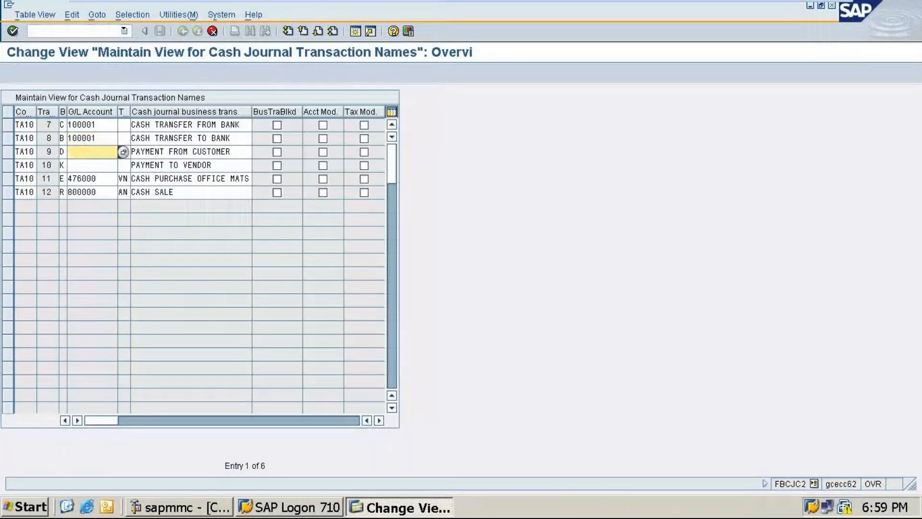
{"action": "left_click", "coordinate": [62, 151]}
{"action": "left_click", "coordinate": [73, 151]}
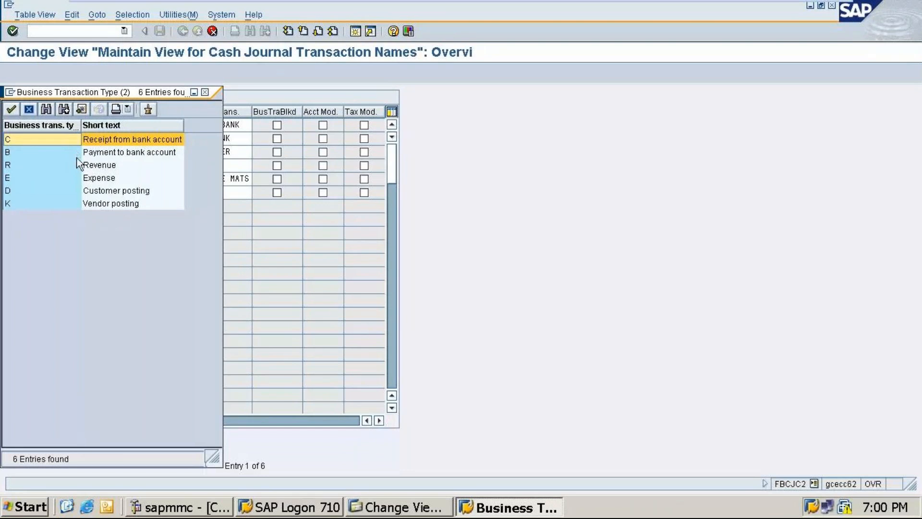
{"action": "double_click", "coordinate": [99, 191]}
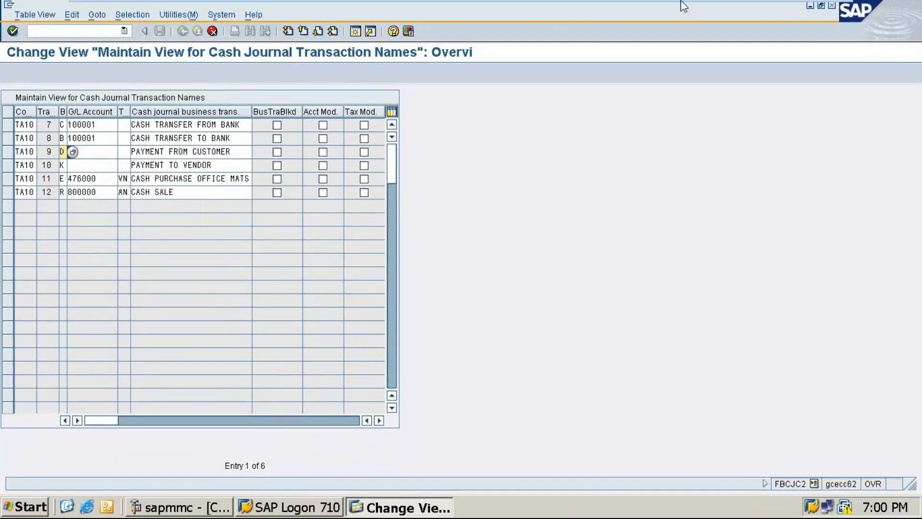
Check the order of business types and G/L accounts in the Word notes' New Entries table, and return to SAP
{"action": "mouse_move", "coordinate": [682, 2]}
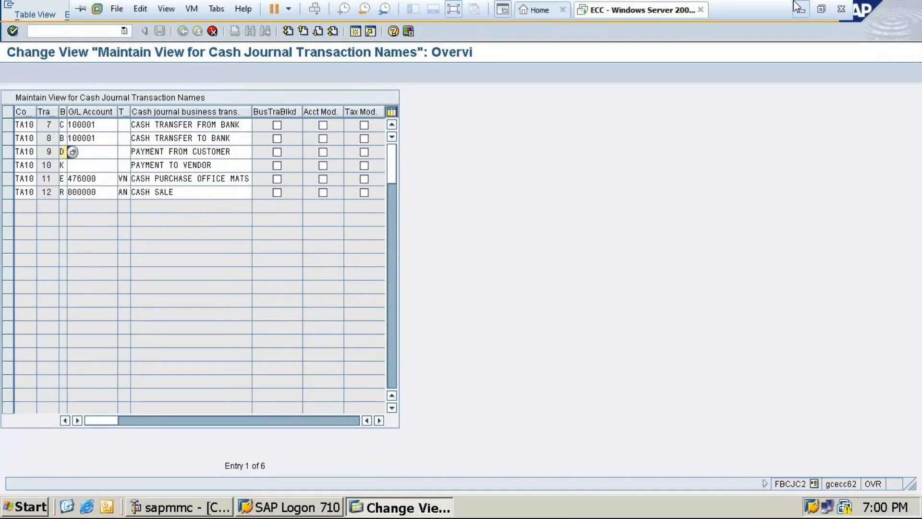
{"action": "left_click", "coordinate": [798, 7]}
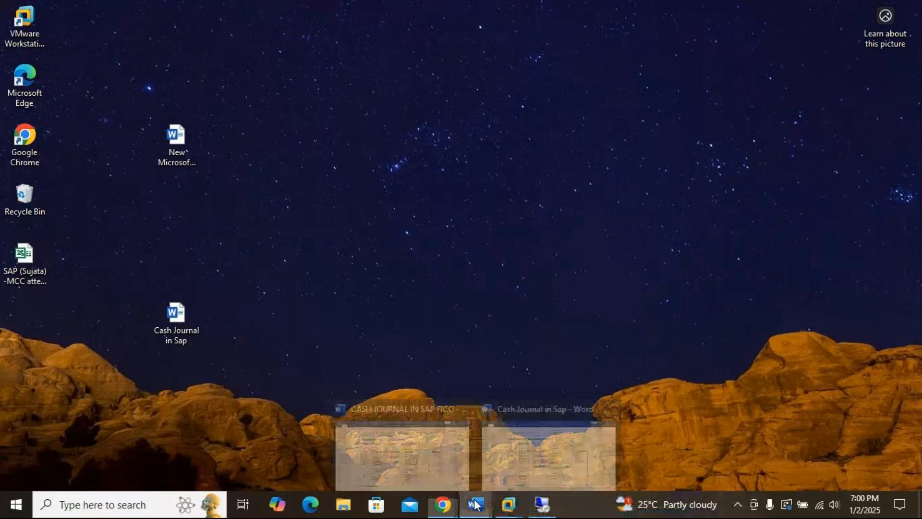
{"action": "left_click", "coordinate": [475, 504]}
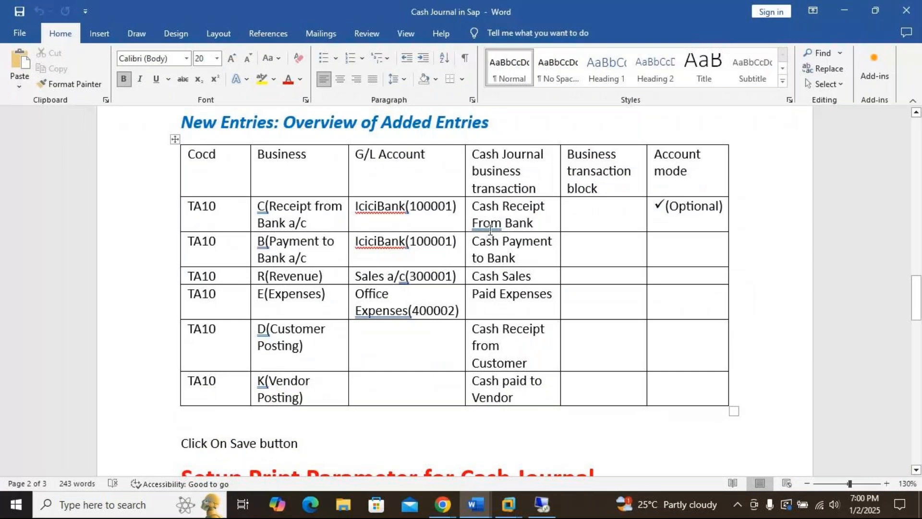
{"action": "left_click", "coordinate": [846, 10]}
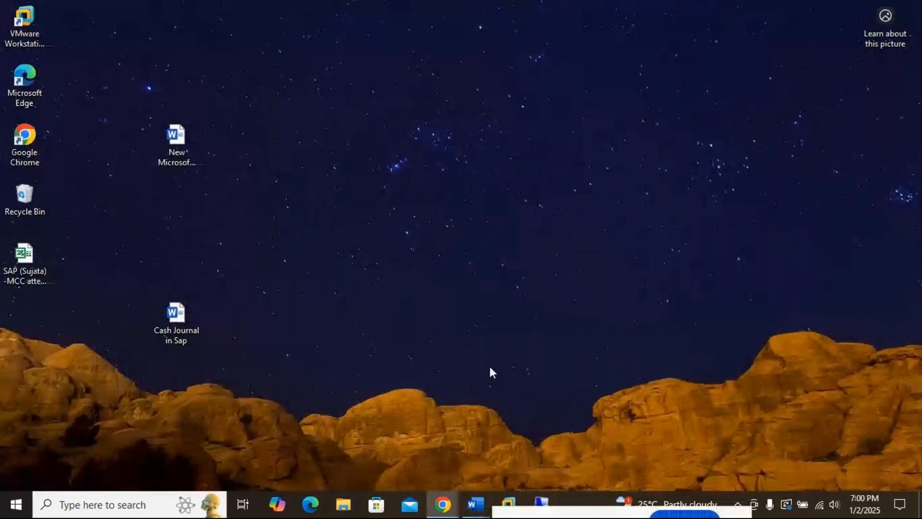
{"action": "right_click", "coordinate": [511, 500]}
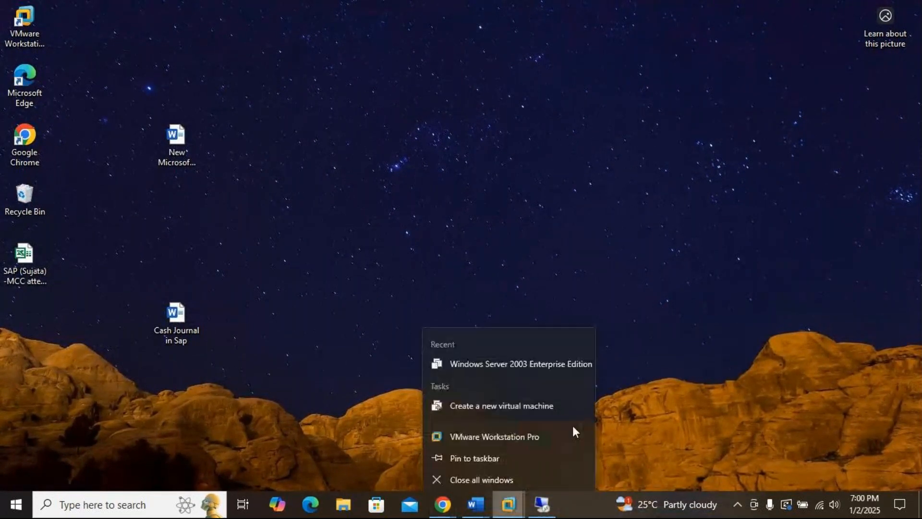
{"action": "left_click", "coordinate": [509, 512]}
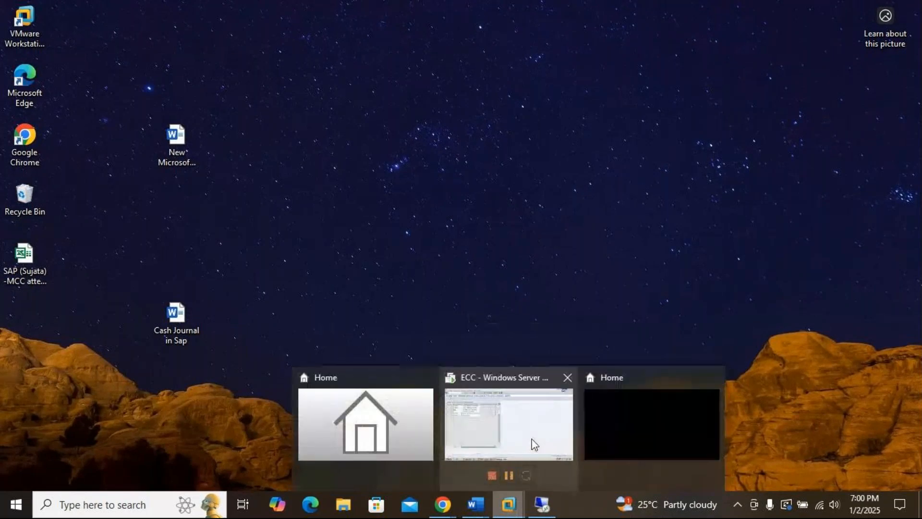
{"action": "left_click", "coordinate": [533, 441]}
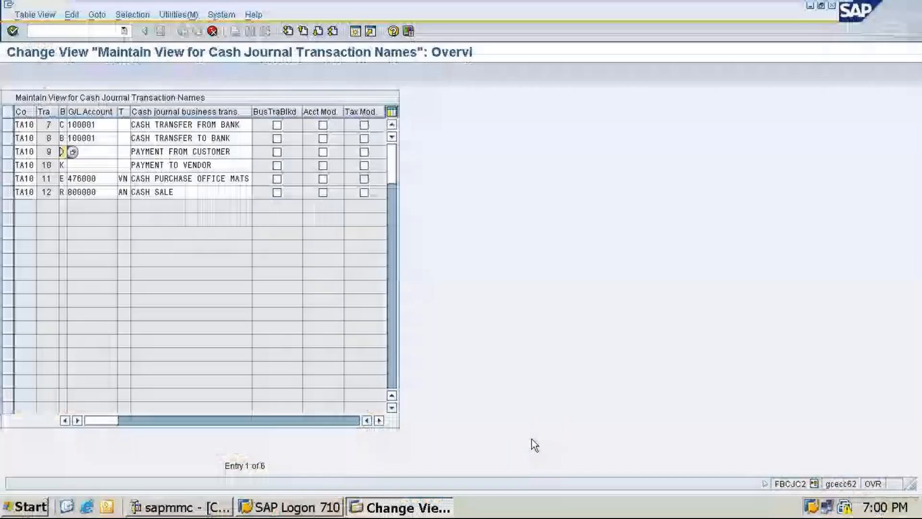
On the PAYMENT FROM CUSTOMER row, set the type to R (Revenue) and the G/L account to 300001 (Sales account)
{"action": "left_click", "coordinate": [73, 151]}
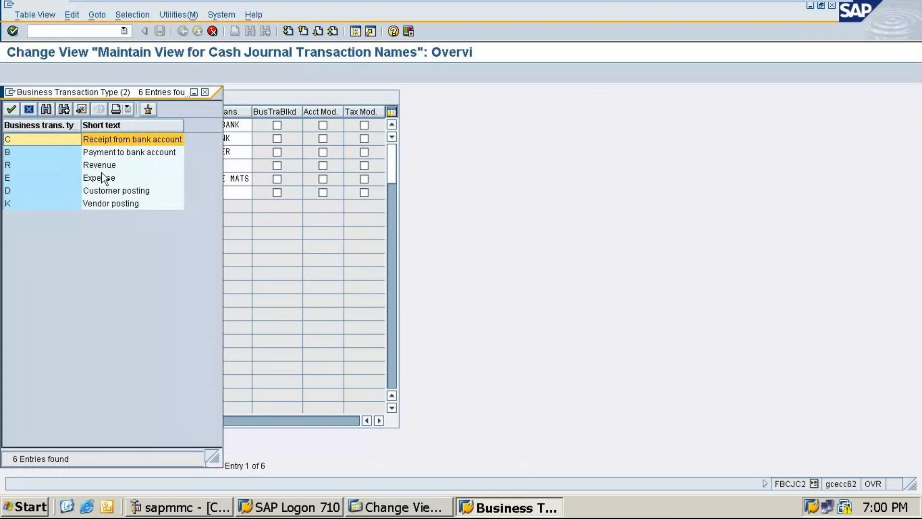
{"action": "double_click", "coordinate": [99, 165]}
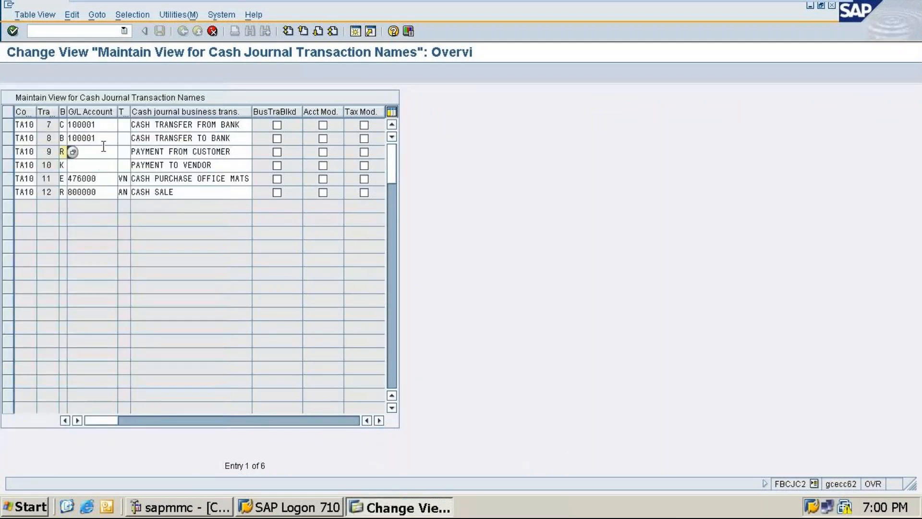
{"action": "left_click", "coordinate": [104, 151]}
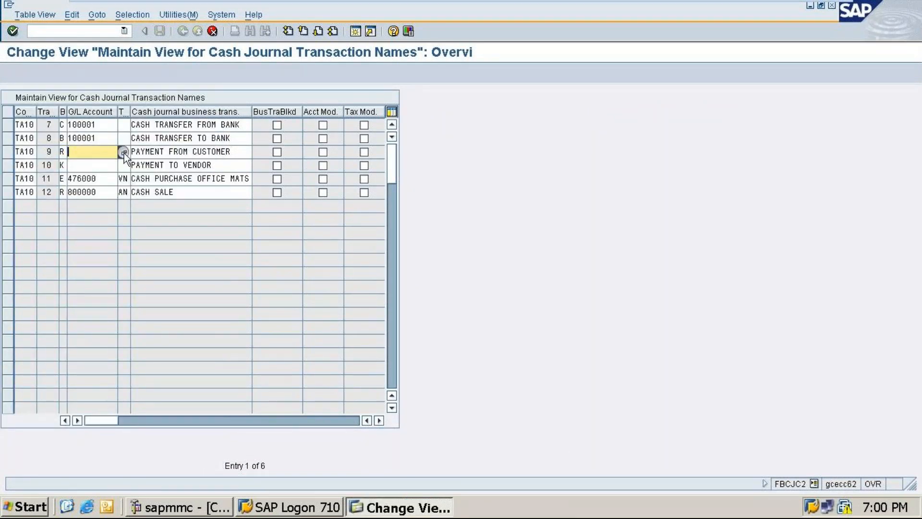
{"action": "left_click", "coordinate": [124, 152]}
{"action": "left_click", "coordinate": [27, 324]}
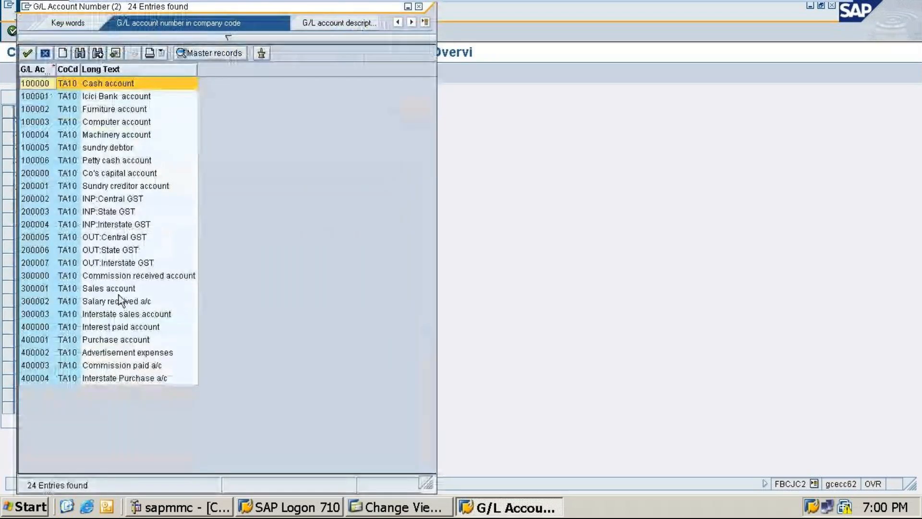
{"action": "left_click", "coordinate": [116, 288]}
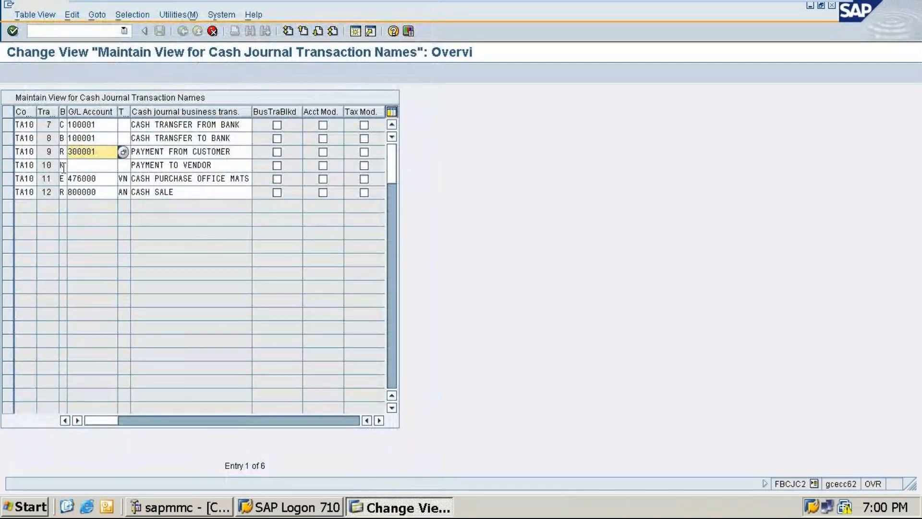
Set the PAYMENT TO VENDOR row's type to E (Expense) and list the TA10 G/L accounts available for it
{"action": "left_click", "coordinate": [64, 166]}
{"action": "left_click", "coordinate": [72, 167]}
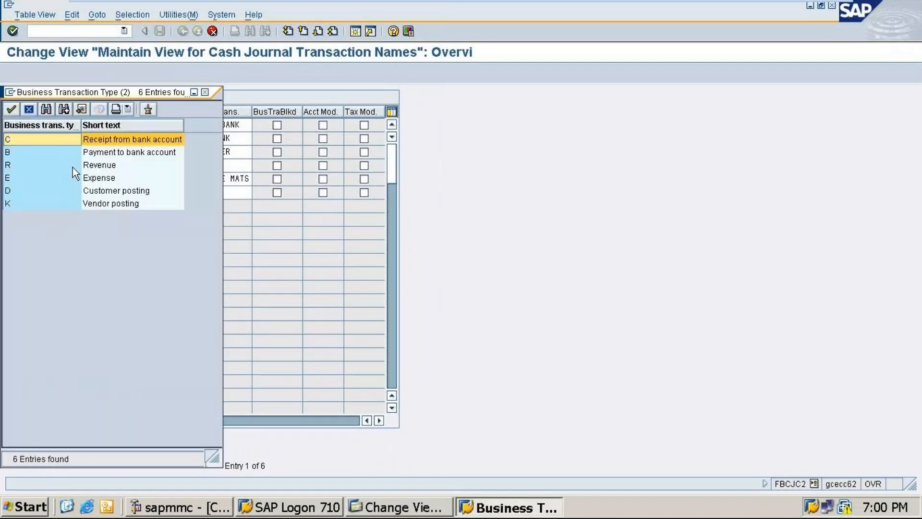
{"action": "double_click", "coordinate": [94, 180]}
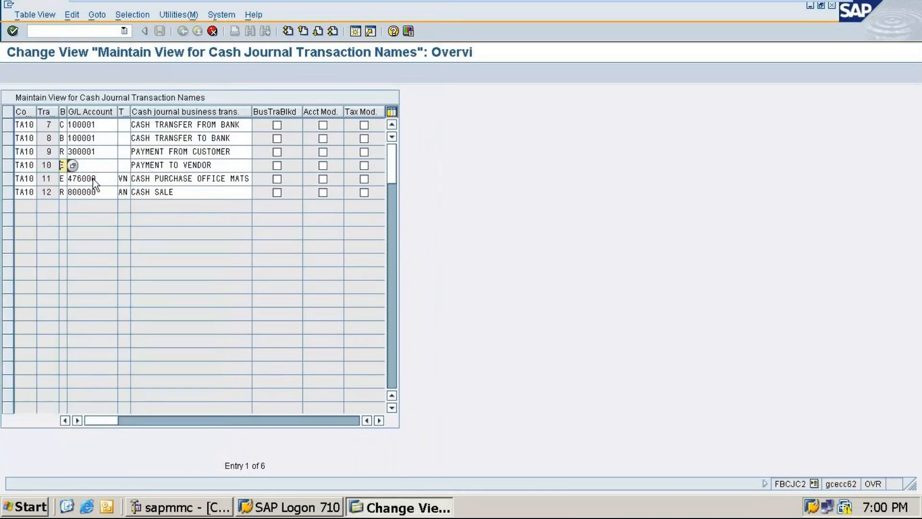
{"action": "left_click", "coordinate": [105, 165]}
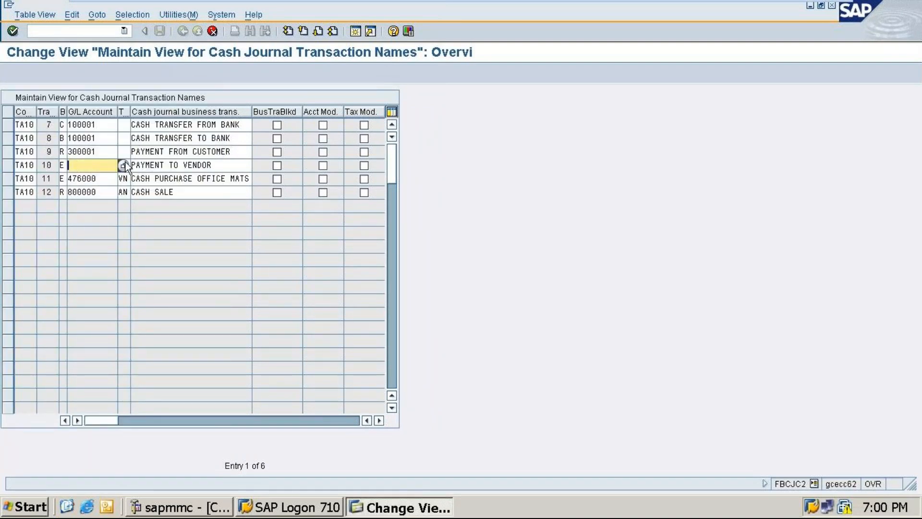
{"action": "left_click", "coordinate": [123, 166]}
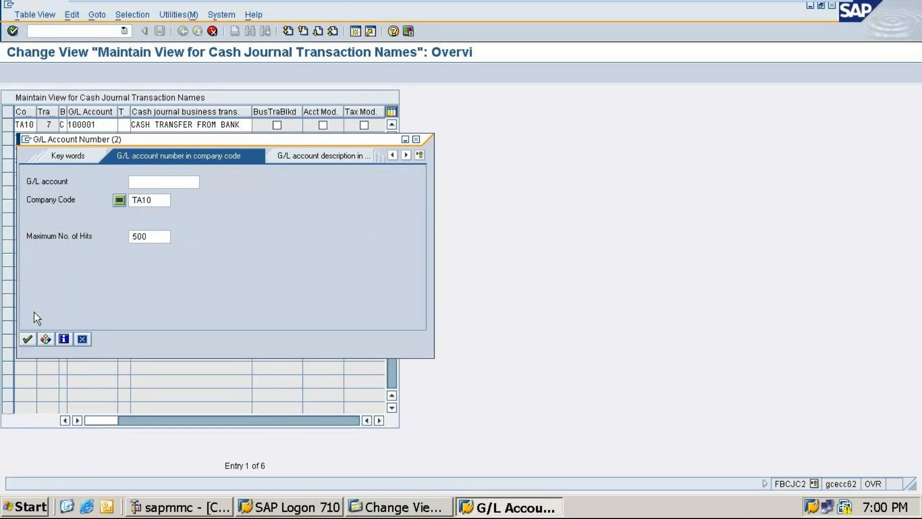
{"action": "left_click", "coordinate": [27, 339]}
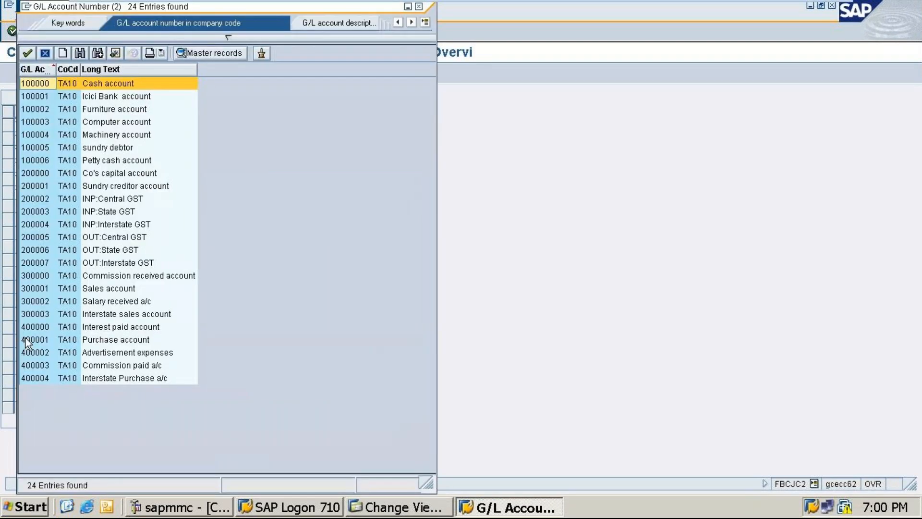
Check the expense row in the Word notes' New Entries table, and set the PAYMENT TO VENDOR row's G/L account to 400002 (Advertisement expenses)
{"action": "left_click", "coordinate": [800, 8]}
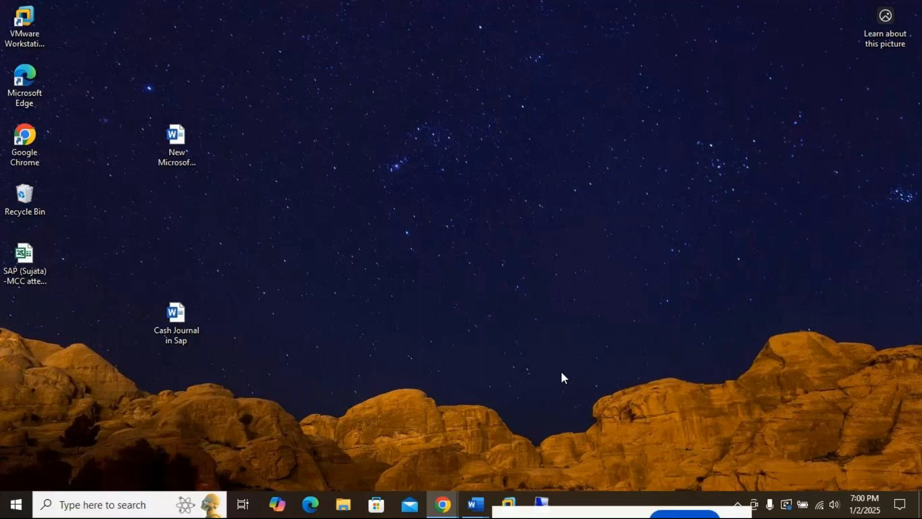
{"action": "mouse_move", "coordinate": [474, 504]}
{"action": "left_click", "coordinate": [529, 460]}
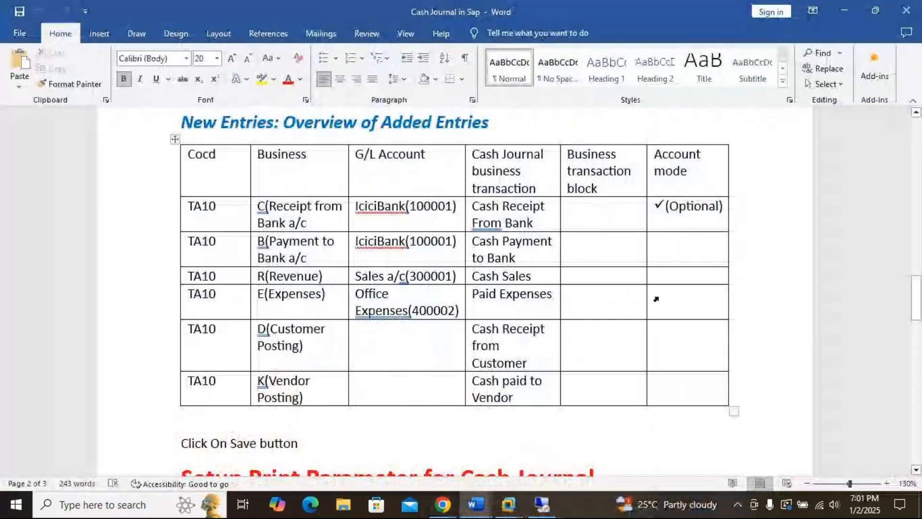
{"action": "left_click", "coordinate": [845, 11]}
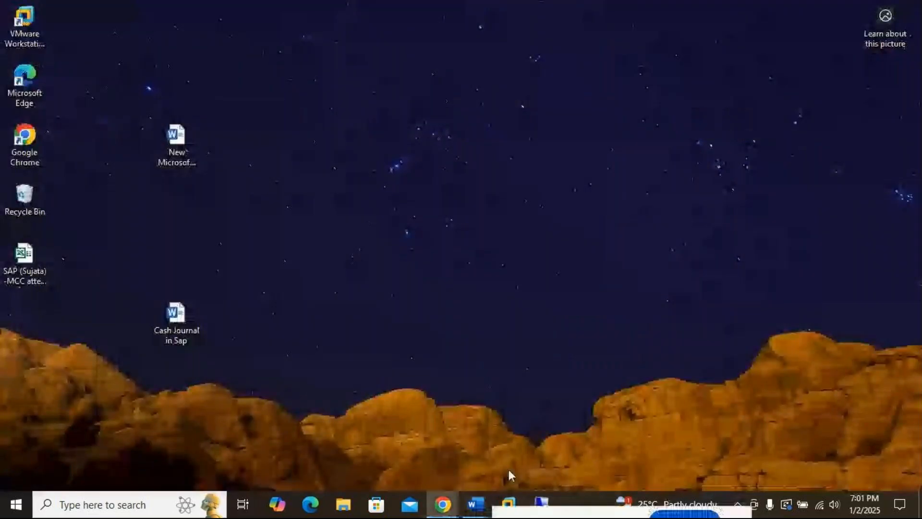
{"action": "right_click", "coordinate": [522, 503]}
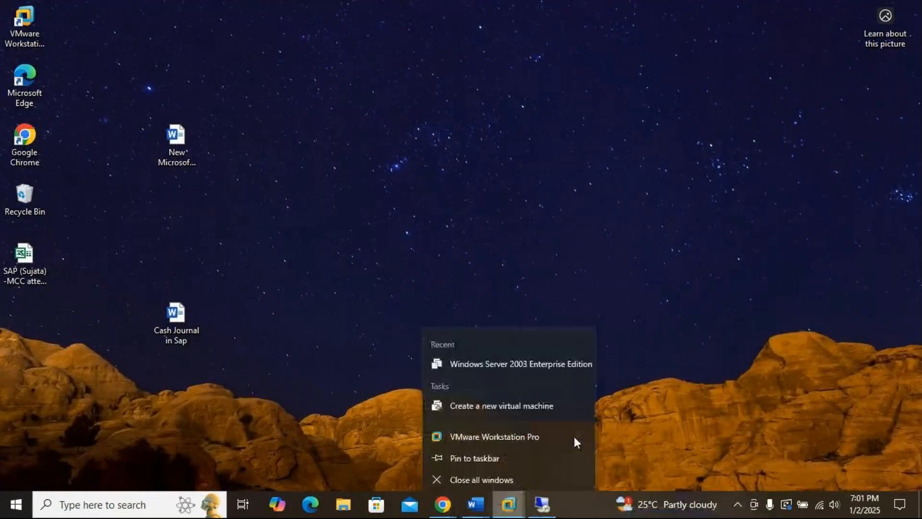
{"action": "left_click", "coordinate": [679, 403]}
{"action": "left_click_drag", "start_coordinate": [684, 396], "coordinate": [497, 426]}
{"action": "left_click_drag", "start_coordinate": [527, 490], "coordinate": [516, 503]}
{"action": "left_click", "coordinate": [535, 432]}
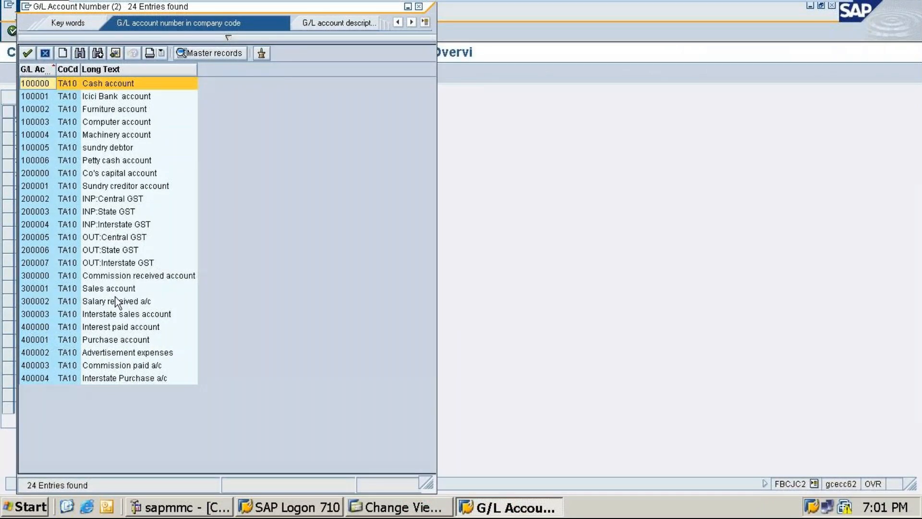
{"action": "double_click", "coordinate": [108, 354]}
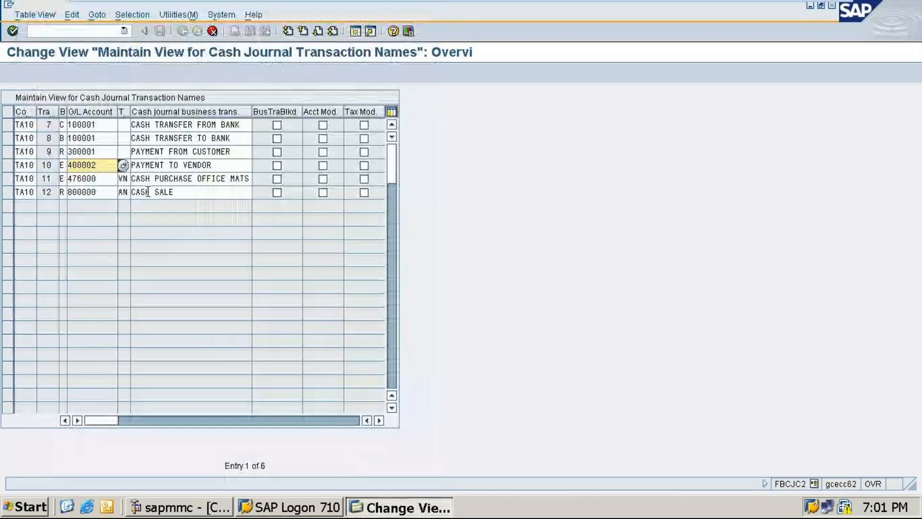
Rename the PAYMENT FROM CUSTOMER business transaction as "Sales a/c"
{"action": "left_click", "coordinate": [235, 151]}
{"action": "key", "text": "BackSpace"}
{"action": "key", "text": "BackSpace"}
{"action": "key", "text": "BackSpace"}
{"action": "key", "text": "BackSpace"}
{"action": "key", "text": "BackSpace"}
{"action": "key", "text": "BackSpace"}
{"action": "key", "text": "BackSpace"}
{"action": "key", "text": "BackSpace"}
{"action": "key", "text": "BackSpace"}
{"action": "key", "text": "BackSpace"}
{"action": "key", "text": "BackSpace"}
{"action": "key", "text": "BackSpace"}
{"action": "key", "text": "BackSpace"}
{"action": "key", "text": "BackSpace"}
{"action": "key", "text": "BackSpace"}
{"action": "key", "text": "BackSpace"}
{"action": "key", "text": "BackSpace"}
{"action": "key", "text": "BackSpace"}
{"action": "key", "text": "BackSpace"}
{"action": "key", "text": "BackSpace"}
{"action": "key", "text": "BackSpace"}
{"action": "type", "text": "Sal"}
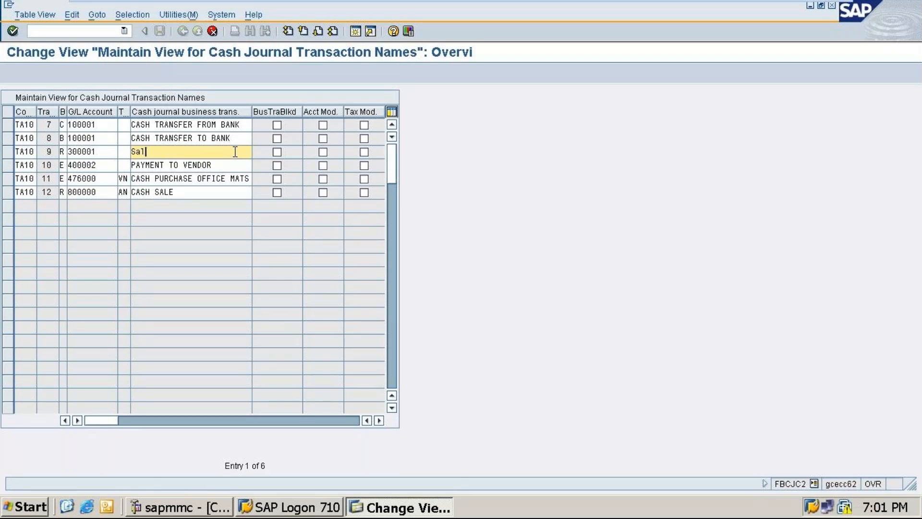
{"action": "type", "text": "es a/c"}
Rename the PAYMENT TO VENDOR business transaction as "Advertising expenses"
{"action": "left_click", "coordinate": [227, 166]}
{"action": "key", "text": "BackSpace"}
{"action": "key", "text": "BackSpace"}
{"action": "key", "text": "BackSpace"}
{"action": "key", "text": "BackSpace"}
{"action": "key", "text": "BackSpace"}
{"action": "key", "text": "BackSpace"}
{"action": "key", "text": "BackSpace"}
{"action": "key", "text": "BackSpace"}
{"action": "key", "text": "BackSpace"}
{"action": "key", "text": "BackSpace"}
{"action": "key", "text": "BackSpace"}
{"action": "key", "text": "BackSpace"}
{"action": "key", "text": "BackSpace"}
{"action": "key", "text": "BackSpace"}
{"action": "key", "text": "BackSpace"}
{"action": "key", "text": "BackSpace"}
{"action": "key", "text": "BackSpace"}
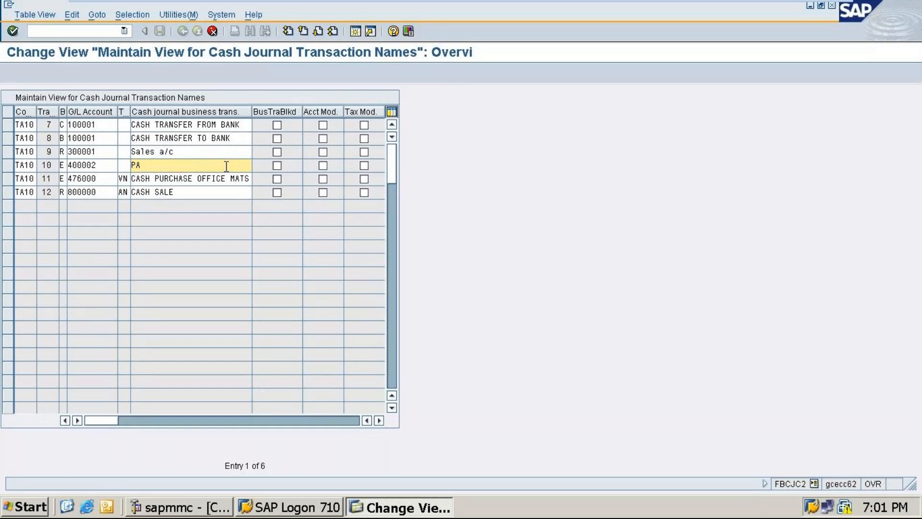
{"action": "type", "text": "A"}
{"action": "type", "text": "dverti"}
{"action": "type", "text": "sing "}
{"action": "type", "text": "a"}
{"action": "key", "text": "BackSpace"}
{"action": "type", "text": "expenses"}
List the business transaction types available for the CASH PURCHASE OFFICE MATS row
{"action": "left_click", "coordinate": [98, 180]}
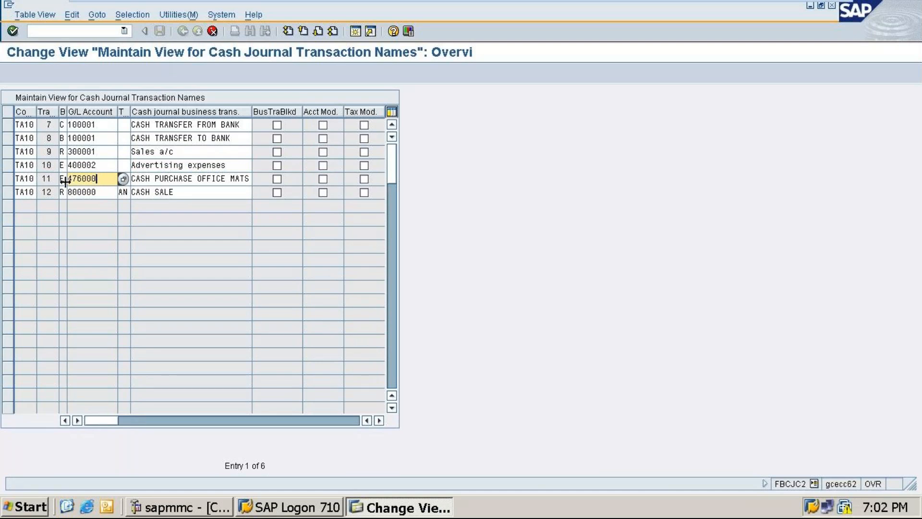
{"action": "key", "text": "Return"}
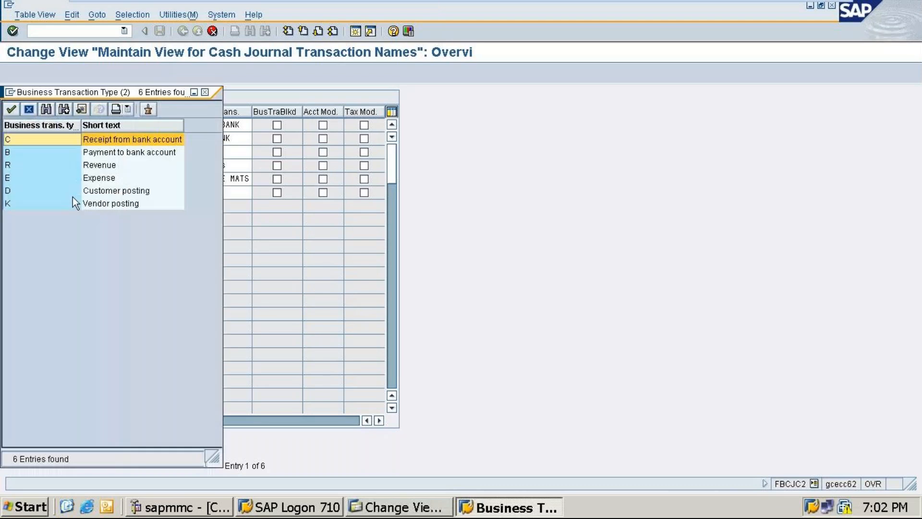
Set transaction 11's business transaction type to D (Customer posting) and clear its cash journal business transaction name
{"action": "double_click", "coordinate": [93, 188]}
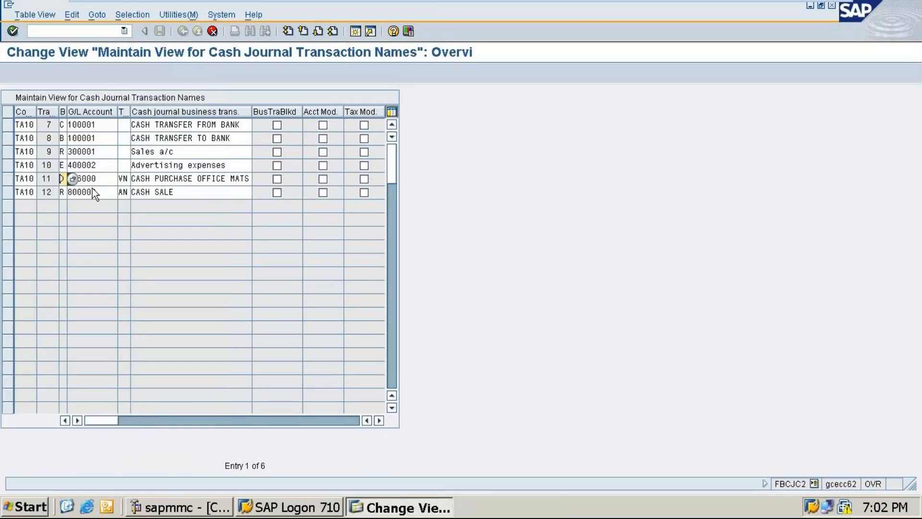
{"action": "left_click", "coordinate": [162, 178]}
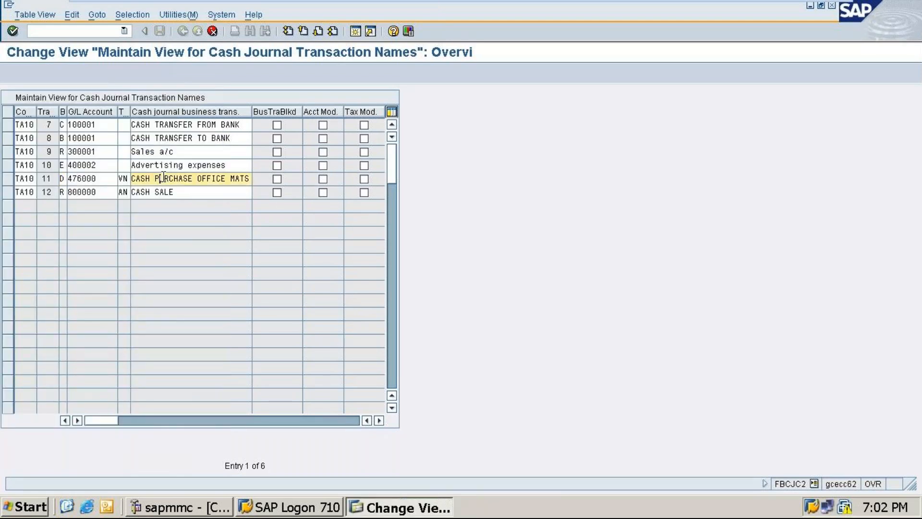
{"action": "key", "text": "BackSpace"}
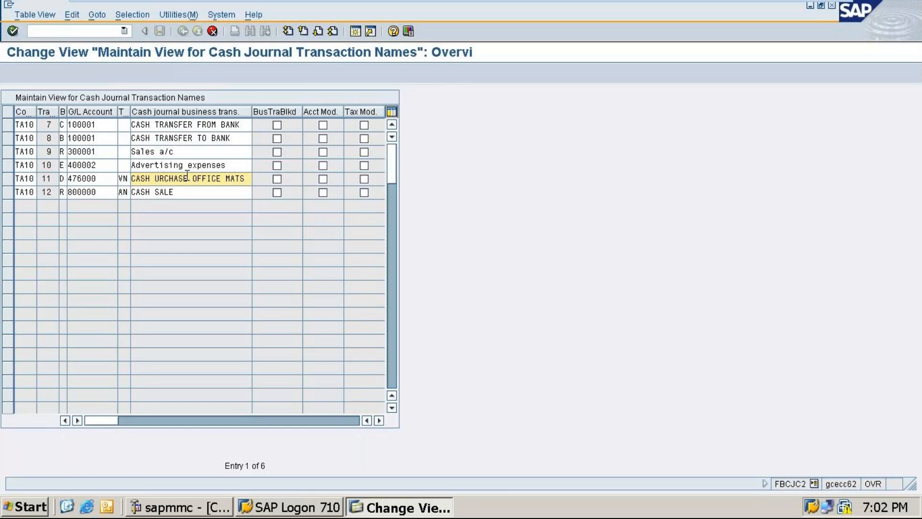
{"action": "left_click", "coordinate": [246, 178]}
{"action": "key", "text": "BackSpace"}
{"action": "key", "text": "BackSpace"}
{"action": "key", "text": "BackSpace"}
{"action": "key", "text": "BackSpace"}
{"action": "key", "text": "BackSpace"}
{"action": "key", "text": "BackSpace"}
{"action": "key", "text": "BackSpace"}
{"action": "key", "text": "BackSpace"}
{"action": "key", "text": "BackSpace"}
{"action": "key", "text": "BackSpace"}
{"action": "key", "text": "BackSpace"}
{"action": "key", "text": "BackSpace"}
{"action": "key", "text": "BackSpace"}
{"action": "key", "text": "BackSpace"}
{"action": "key", "text": "BackSpace"}
{"action": "key", "text": "BackSpace"}
{"action": "key", "text": "BackSpace"}
{"action": "key", "text": "BackSpace"}
{"action": "key", "text": "BackSpace"}
{"action": "key", "text": "BackSpace"}
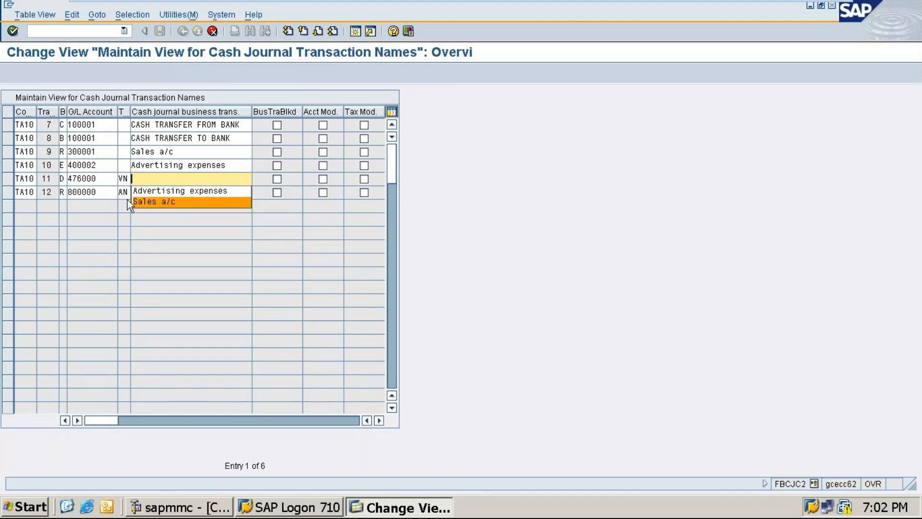
Set transaction 12's business transaction type to K (Vendor posting) and clear its cash journal business transaction name
{"action": "left_click", "coordinate": [66, 194]}
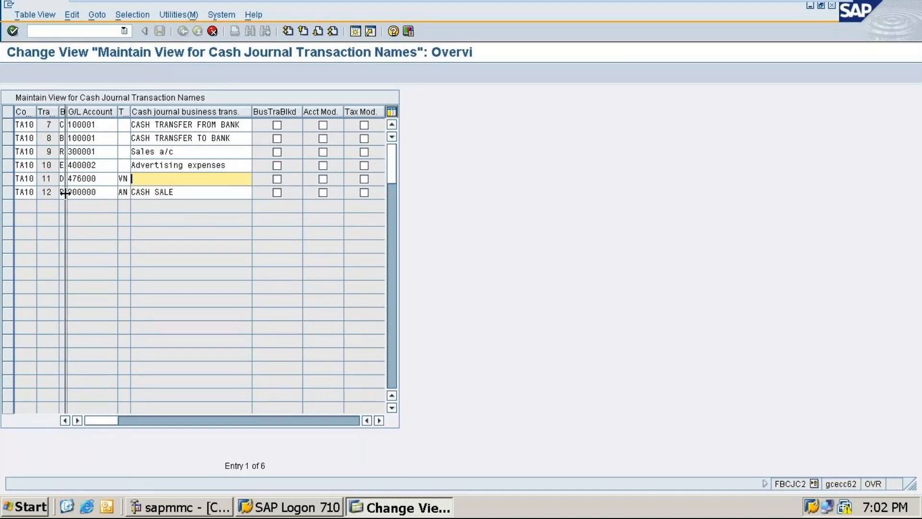
{"action": "left_click", "coordinate": [68, 194]}
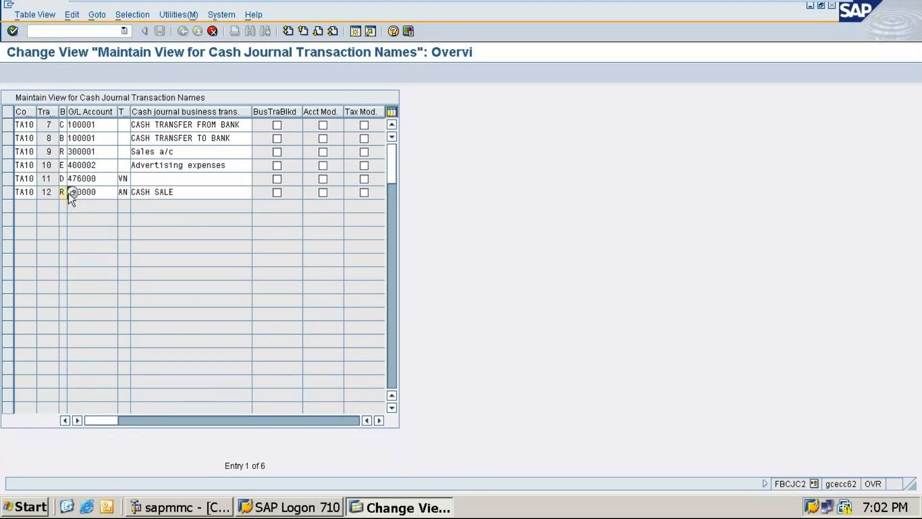
{"action": "left_click", "coordinate": [73, 193]}
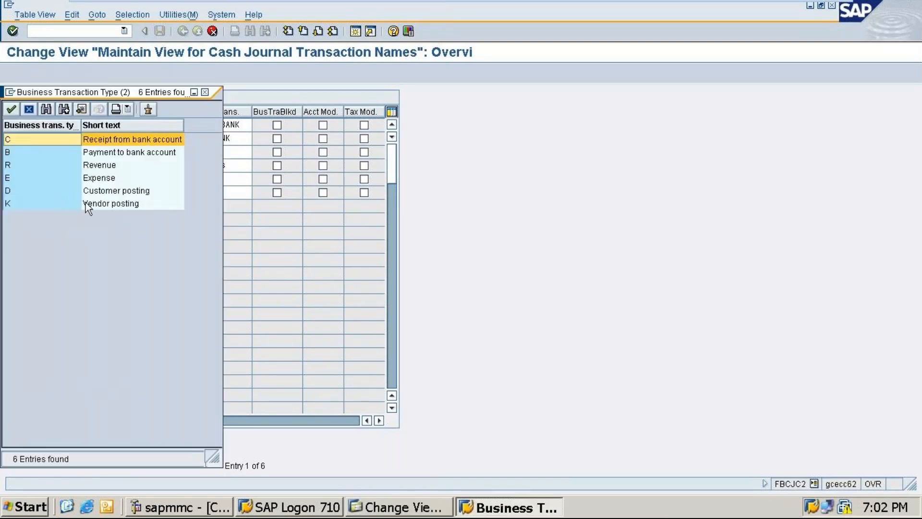
{"action": "double_click", "coordinate": [86, 208]}
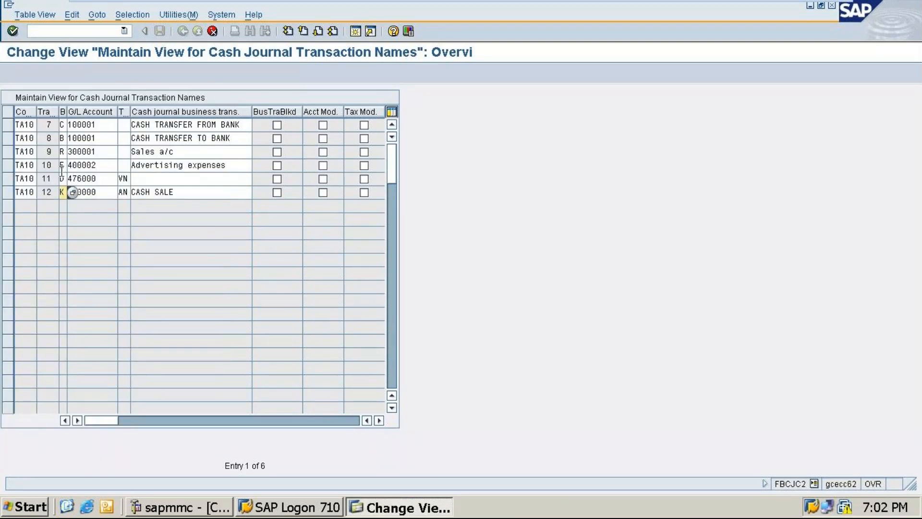
{"action": "left_click", "coordinate": [184, 194]}
{"action": "key", "text": "BackSpace"}
{"action": "key", "text": "BackSpace"}
{"action": "key", "text": "BackSpace"}
{"action": "key", "text": "BackSpace"}
{"action": "key", "text": "BackSpace"}
{"action": "key", "text": "BackSpace"}
{"action": "key", "text": "BackSpace"}
{"action": "key", "text": "BackSpace"}
{"action": "key", "text": "BackSpace"}
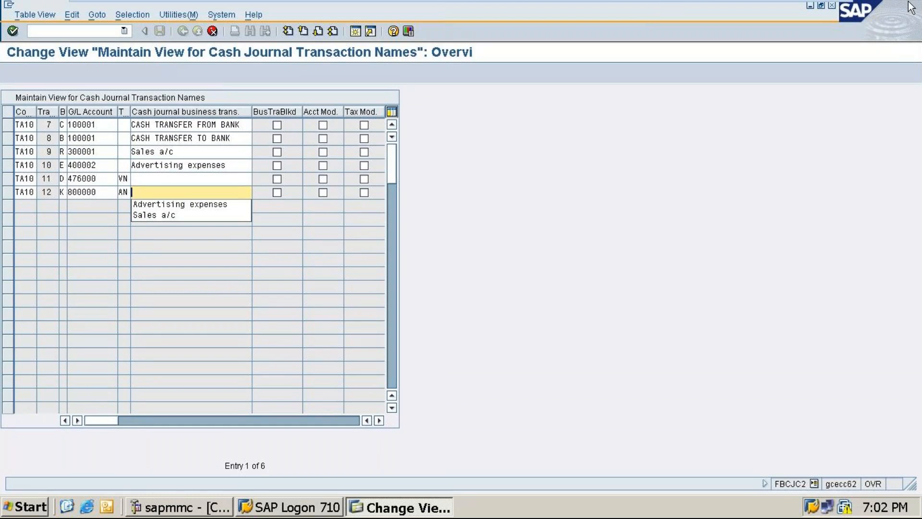
Consult the added entries table in the Word document Cash Journal in Sap and return to transaction 11's name in SAP
{"action": "left_click", "coordinate": [803, 7]}
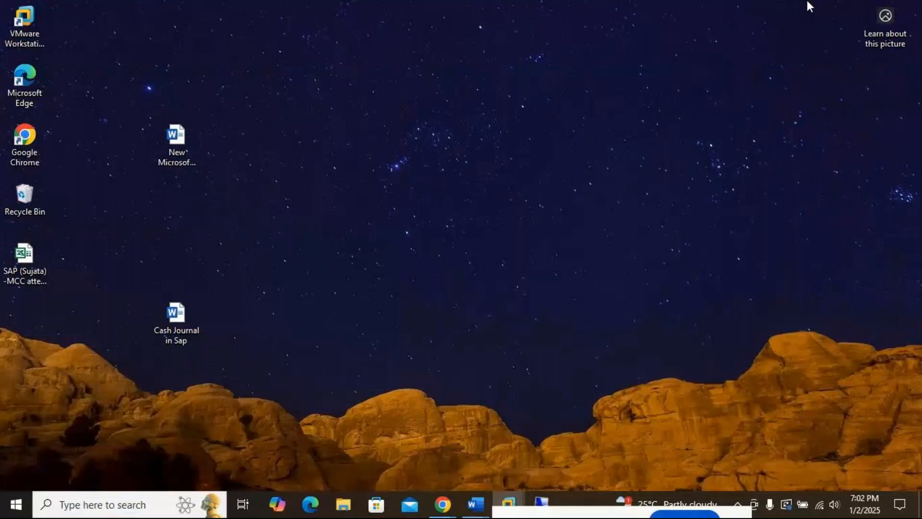
{"action": "mouse_move", "coordinate": [475, 505]}
{"action": "left_click", "coordinate": [525, 427]}
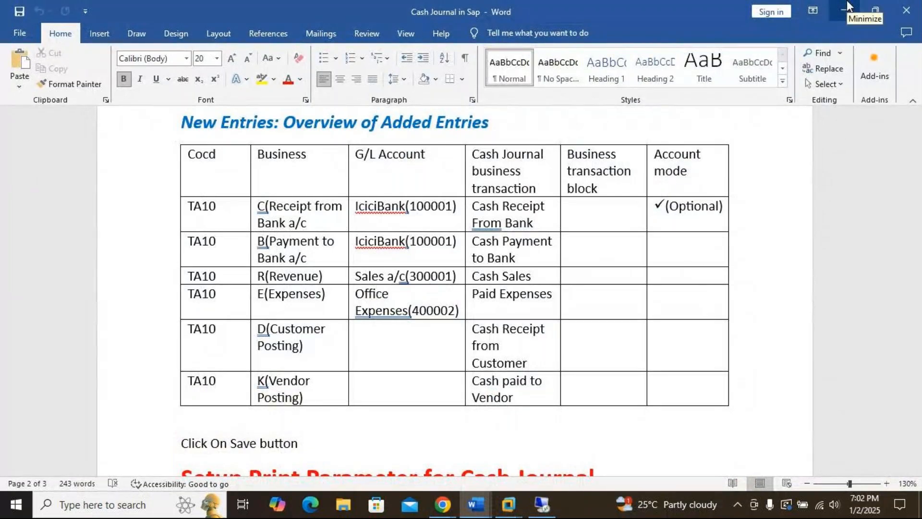
{"action": "left_click", "coordinate": [847, 7]}
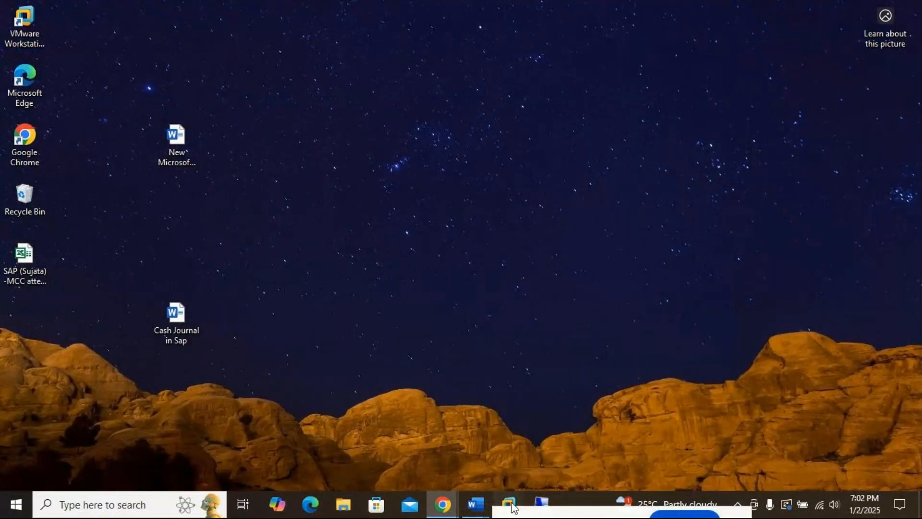
{"action": "right_click", "coordinate": [508, 504]}
{"action": "left_click", "coordinate": [625, 389]}
{"action": "left_click_drag", "start_coordinate": [663, 370], "coordinate": [512, 513]}
{"action": "mouse_move", "coordinate": [510, 507]}
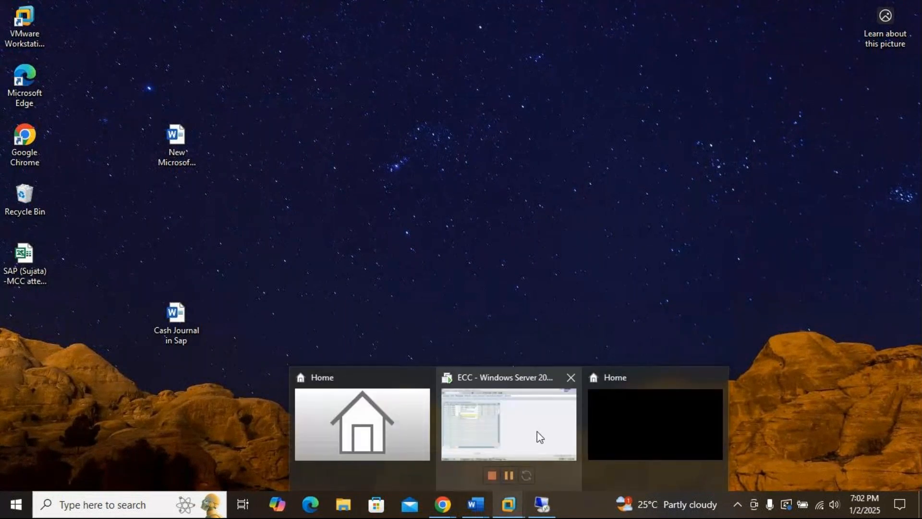
{"action": "left_click", "coordinate": [537, 432]}
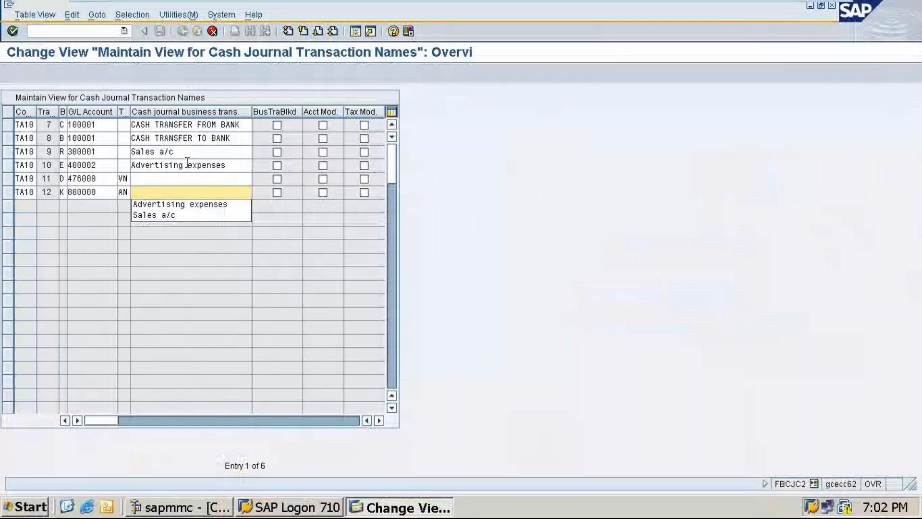
{"action": "left_click", "coordinate": [166, 178]}
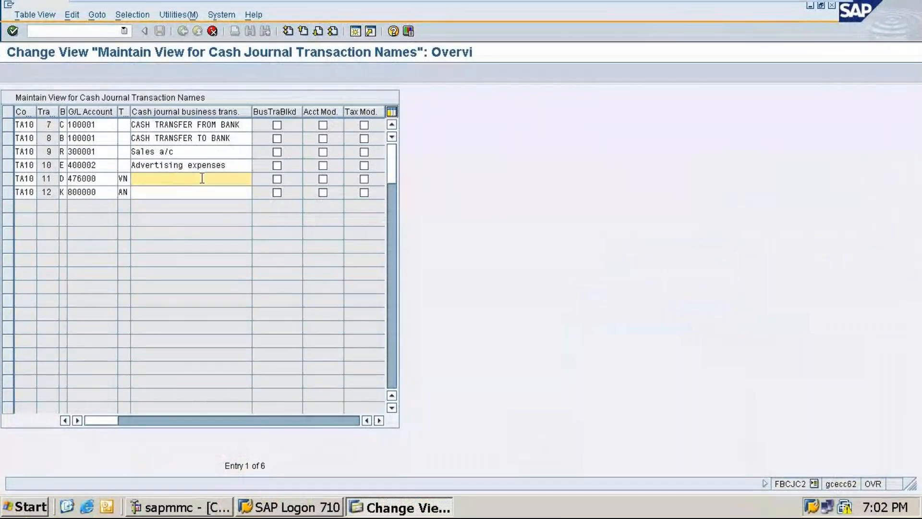
Recheck the customer and vendor posting names in the Cash Journal in Sap Word document and switch back to SAP
{"action": "left_click", "coordinate": [802, 8]}
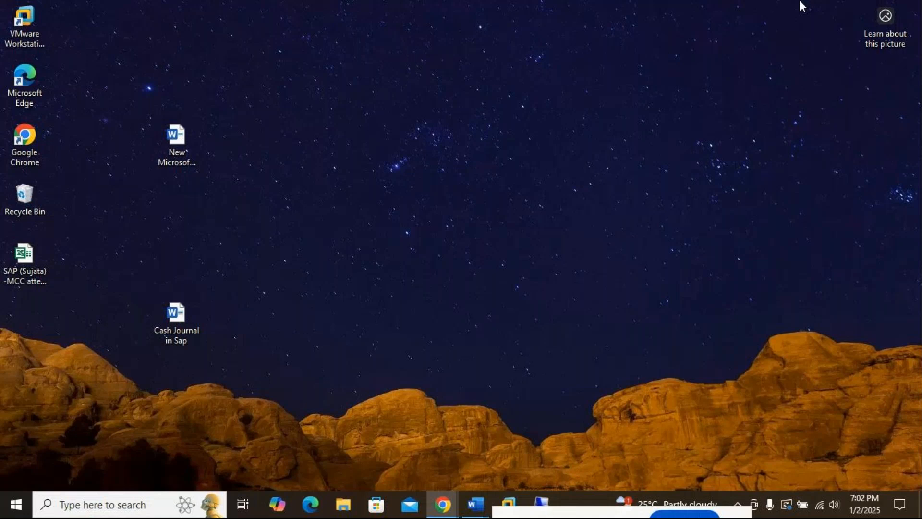
{"action": "mouse_move", "coordinate": [476, 503]}
{"action": "left_click", "coordinate": [509, 442]}
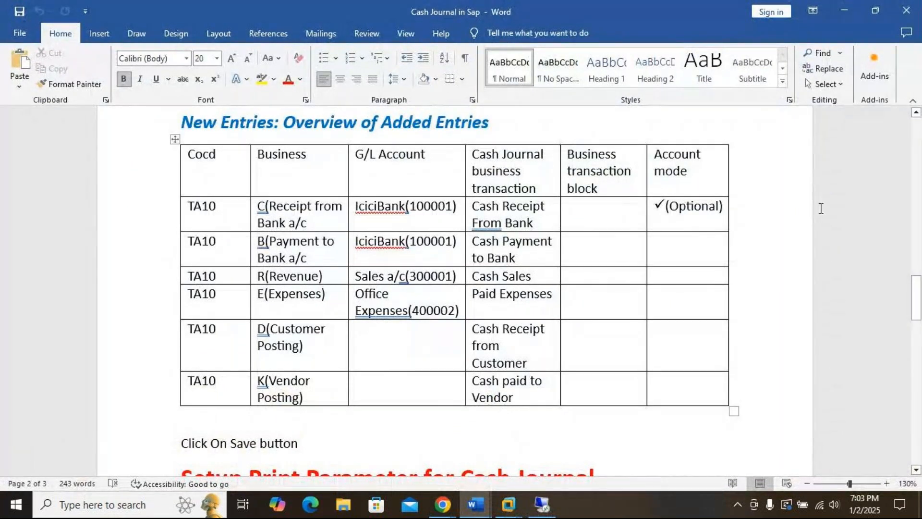
{"action": "left_click", "coordinate": [841, 13]}
{"action": "left_click", "coordinate": [508, 504]}
{"action": "left_click", "coordinate": [546, 420]}
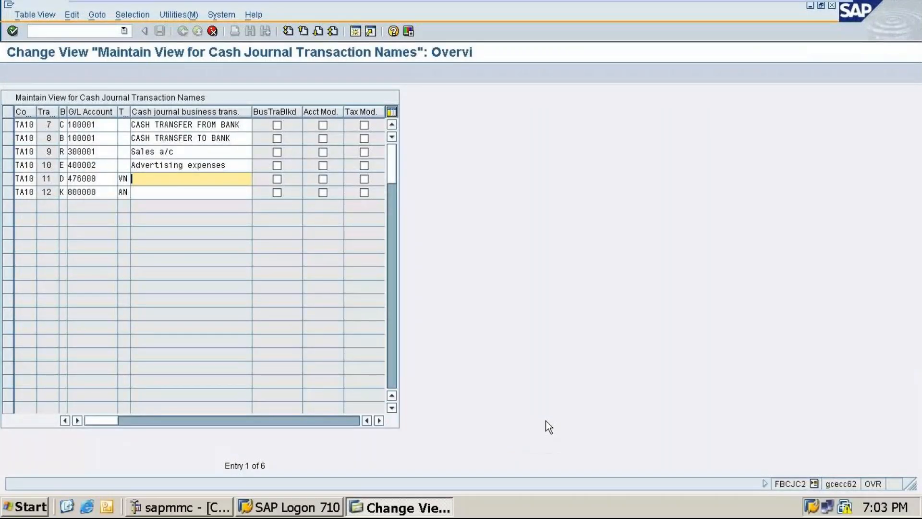
Name the customer posting in transaction 11 "Cash receipt from custom"
{"action": "type", "text": "Cas"}
{"action": "type", "text": "h P"}
{"action": "type", "text": "ayment "}
{"action": "type", "text": "f"}
{"action": "key", "text": "BackSpace"}
{"action": "type", "text": "from"}
{"action": "key", "text": "BackSpace"}
{"action": "key", "text": "BackSpace"}
{"action": "key", "text": "BackSpace"}
{"action": "key", "text": "BackSpace"}
{"action": "key", "text": "BackSpace"}
{"action": "key", "text": "BackSpace"}
{"action": "key", "text": "BackSpace"}
{"action": "key", "text": "BackSpace"}
{"action": "key", "text": "BackSpace"}
{"action": "key", "text": "BackSpace"}
{"action": "key", "text": "BackSpace"}
{"action": "key", "text": "BackSpace"}
{"action": "key", "text": "BackSpace"}
{"action": "type", "text": "receipt from custome"}
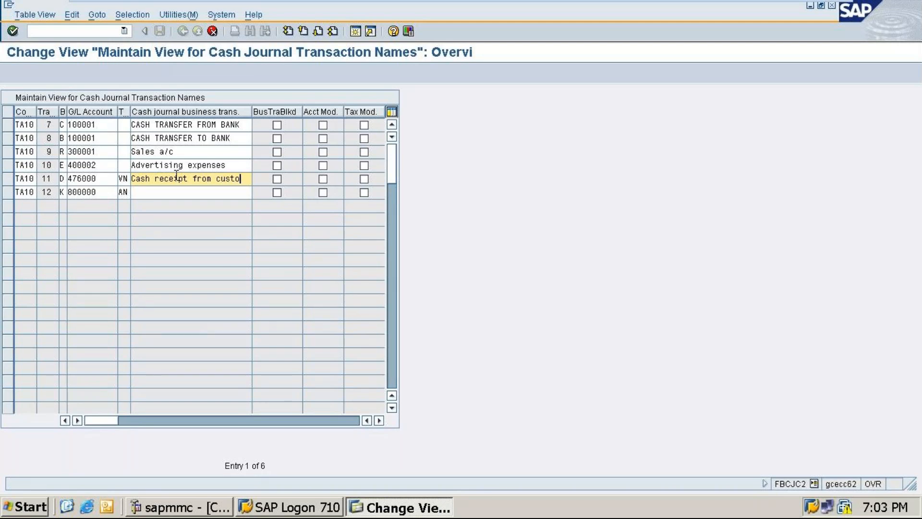
{"action": "key", "text": "BackSpace"}
{"action": "key", "text": "BackSpace"}
{"action": "key", "text": "BackSpace"}
{"action": "type", "text": "ome"}
Name the vendor posting in transaction 12 "Cash payment to vendors"
{"action": "left_click", "coordinate": [153, 192]}
{"action": "type", "text": "C"}
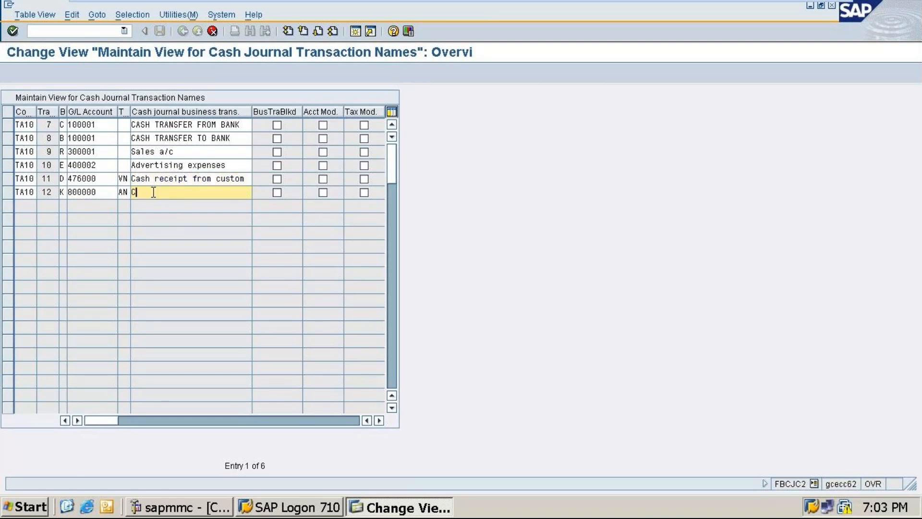
{"action": "type", "text": "ash payment to vendors"}
Check the G/L Account column for the customer and vendor postings in the Word notes and return to SAP
{"action": "mouse_move", "coordinate": [717, 5]}
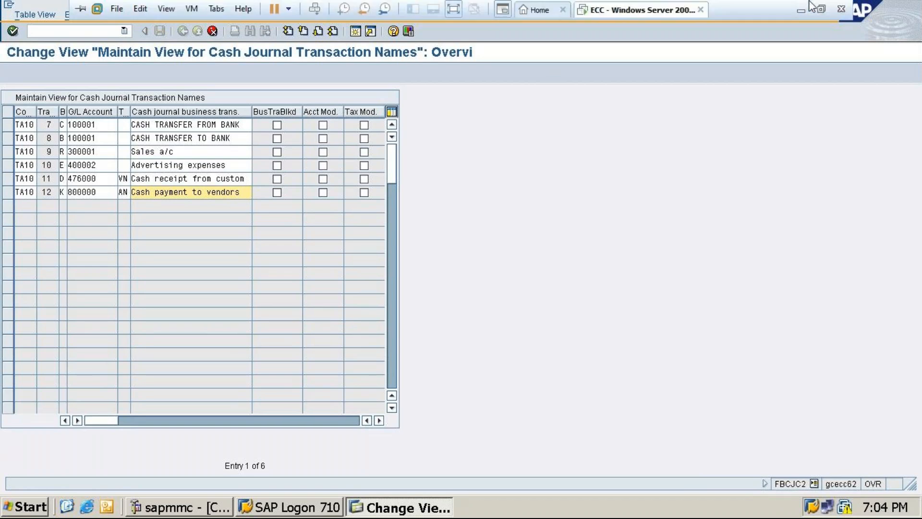
{"action": "left_click", "coordinate": [802, 8]}
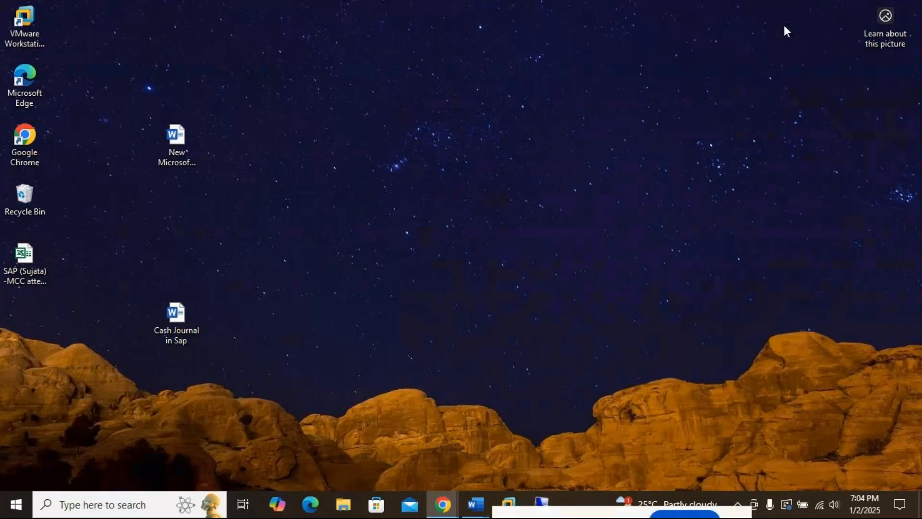
{"action": "mouse_move", "coordinate": [475, 504]}
{"action": "left_click", "coordinate": [534, 420]}
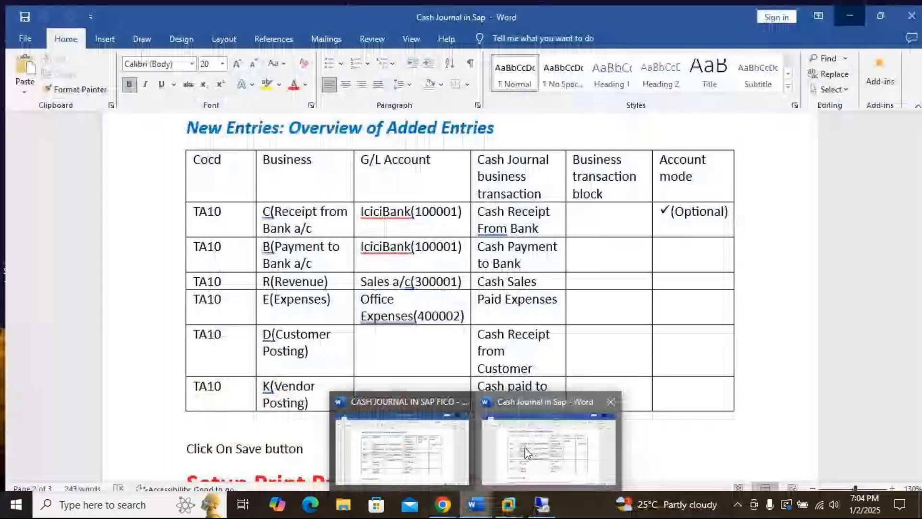
{"action": "left_click", "coordinate": [388, 167]}
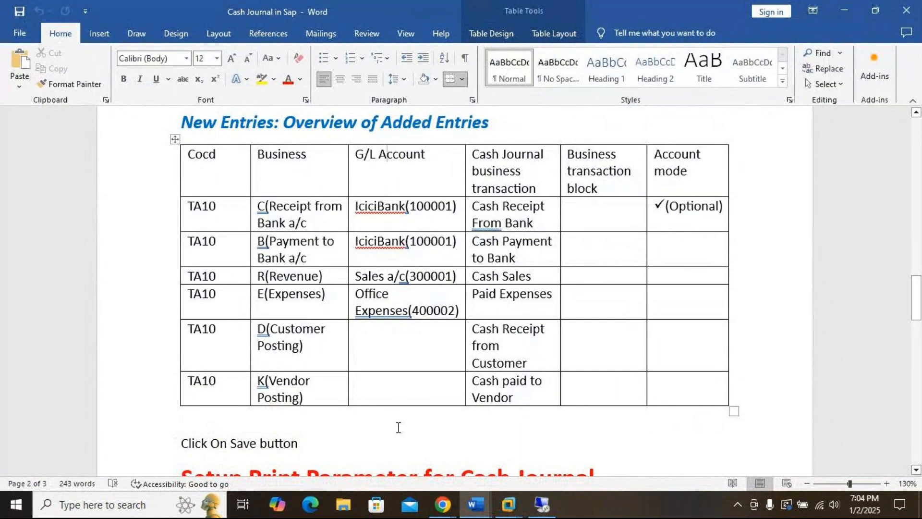
{"action": "left_click", "coordinate": [845, 9]}
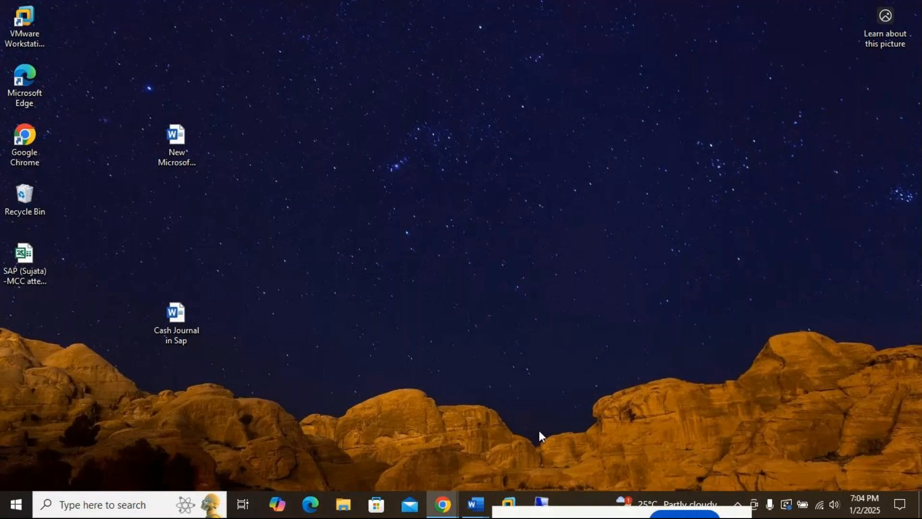
{"action": "right_click", "coordinate": [508, 505]}
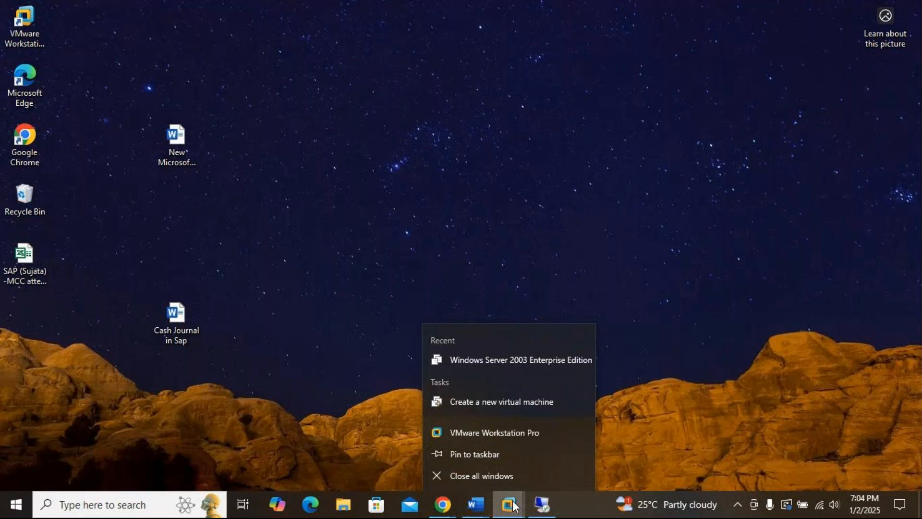
{"action": "left_click", "coordinate": [513, 505]}
{"action": "left_click", "coordinate": [549, 426]}
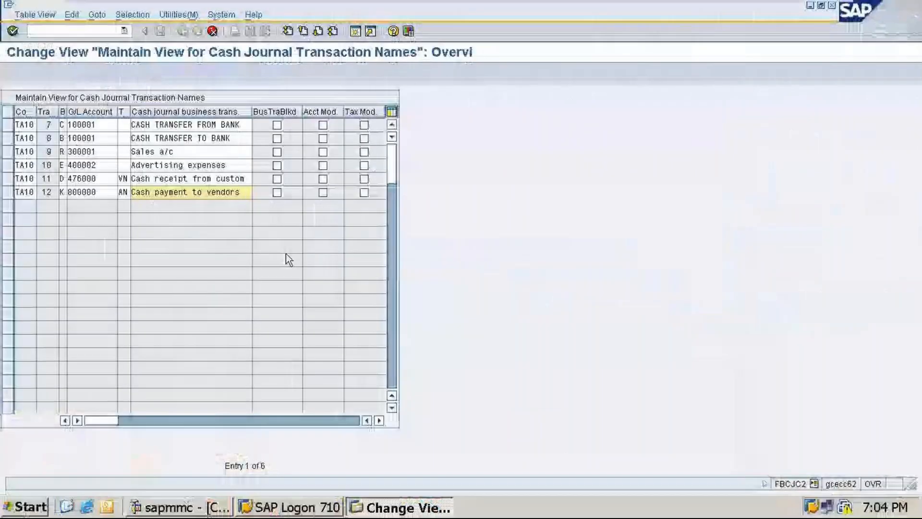
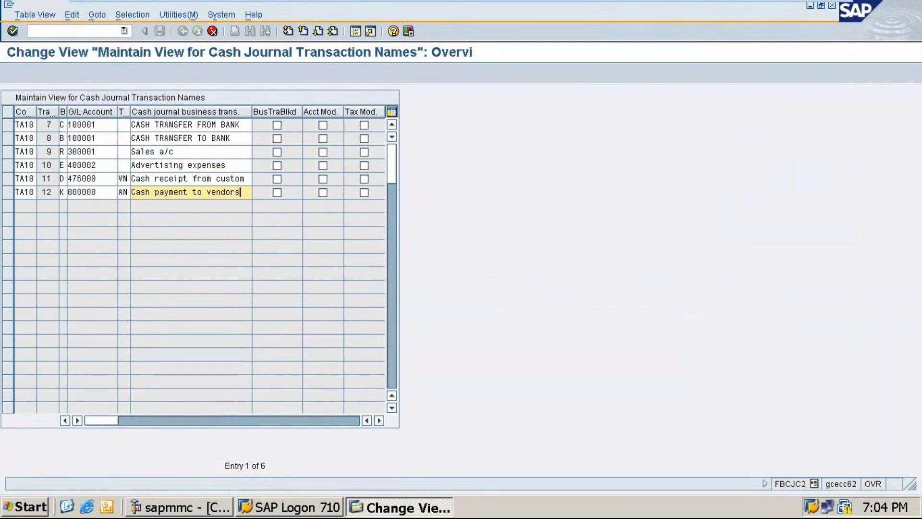
Review the Word table of added entries once more against the SAP transaction entries and switch back to SAP
{"action": "mouse_move", "coordinate": [809, 2]}
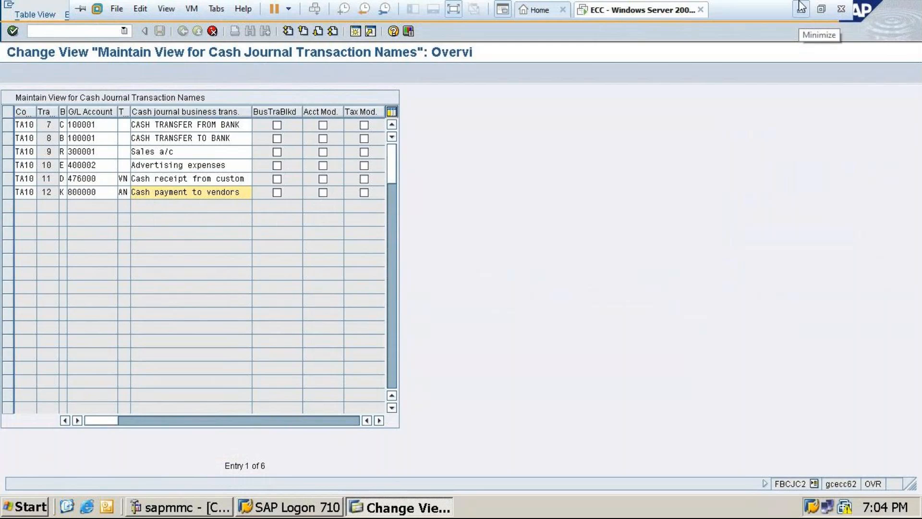
{"action": "left_click", "coordinate": [801, 8]}
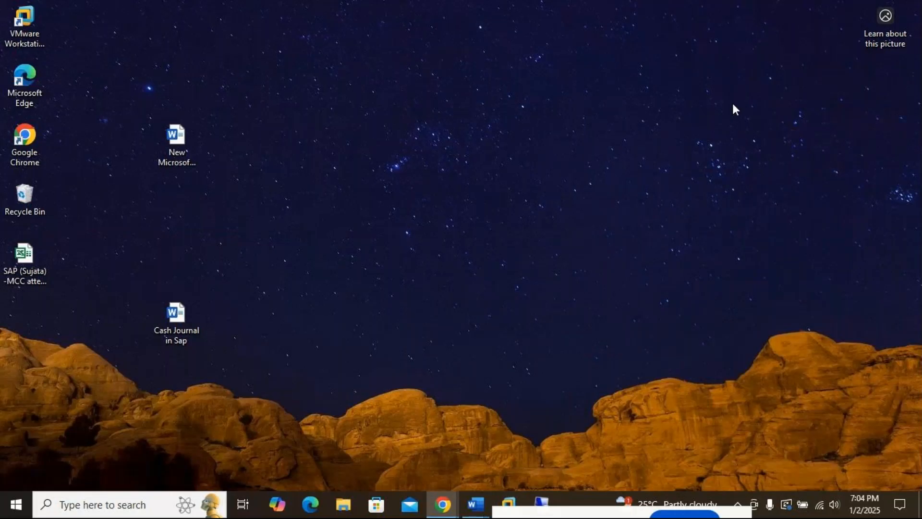
{"action": "left_click", "coordinate": [476, 504]}
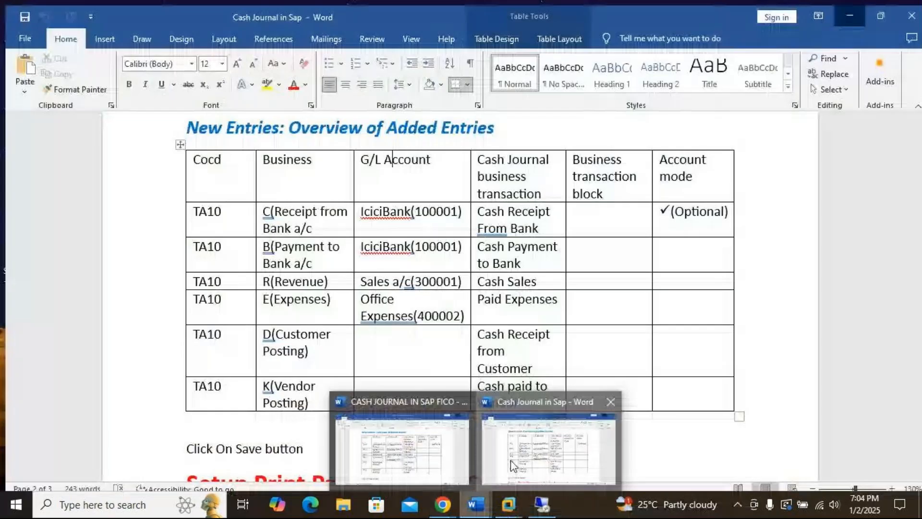
{"action": "left_click", "coordinate": [513, 465]}
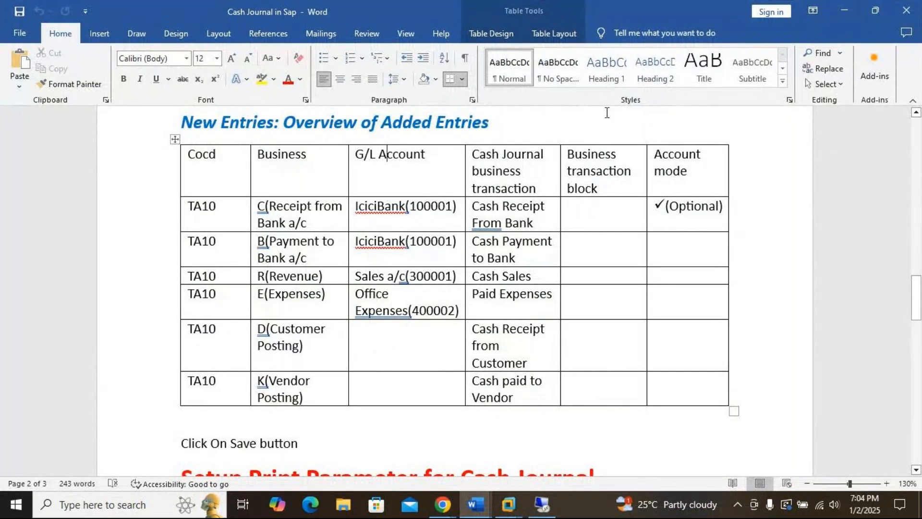
{"action": "left_click", "coordinate": [845, 12]}
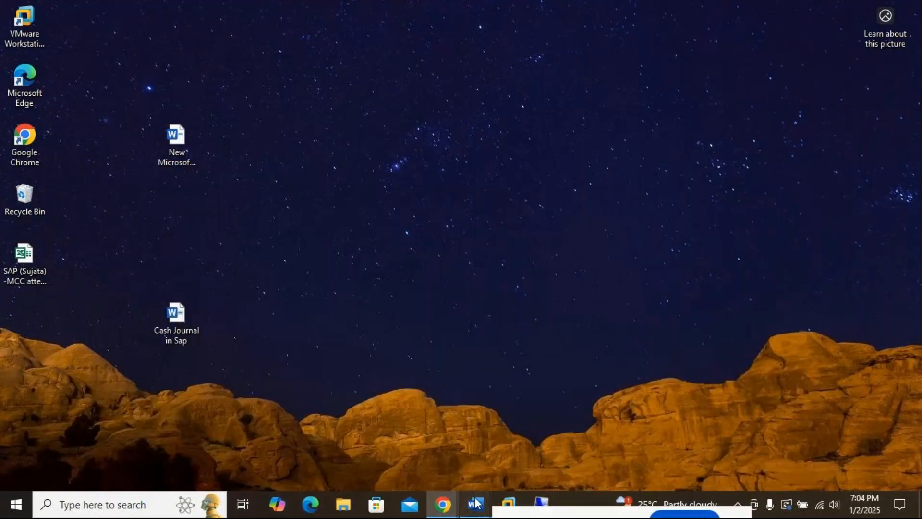
{"action": "right_click", "coordinate": [476, 502]}
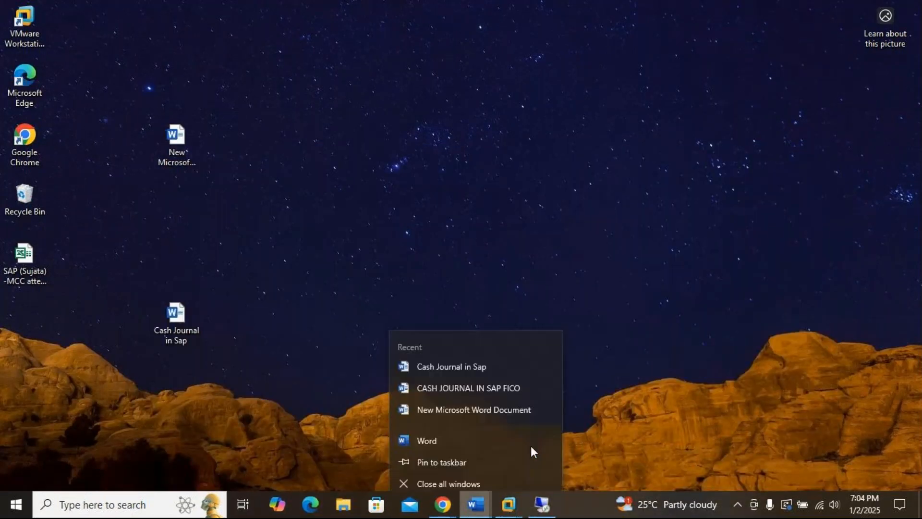
{"action": "left_click", "coordinate": [505, 504]}
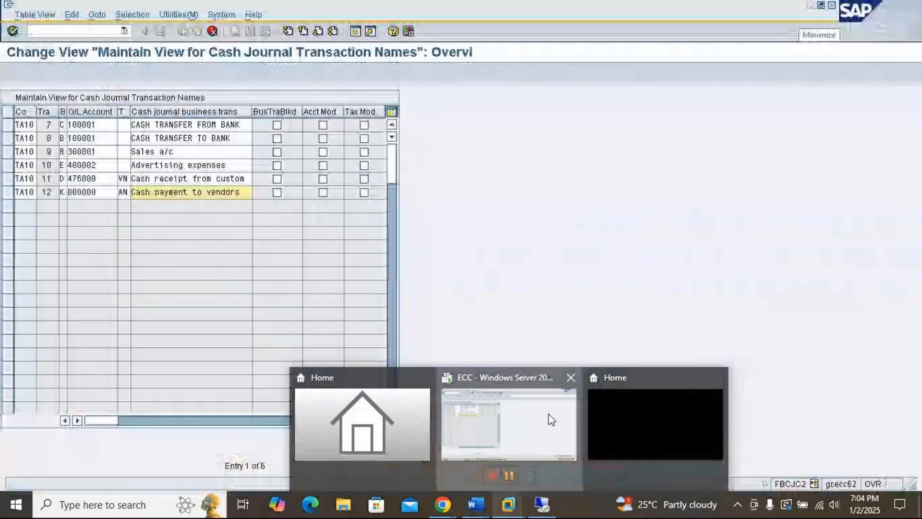
Return to SAP and look through the remaining columns of the cash journal transaction table, up to the long text
{"action": "left_click", "coordinate": [550, 418]}
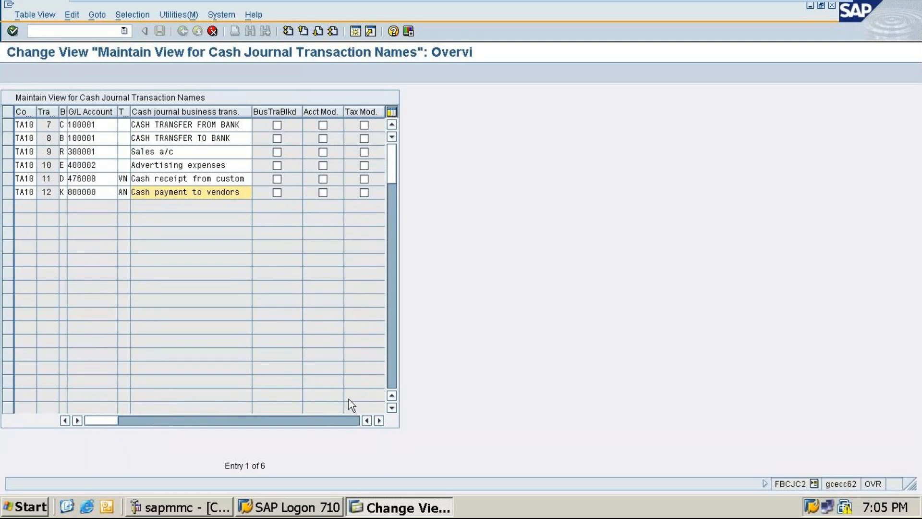
{"action": "left_click", "coordinate": [379, 421]}
{"action": "left_click", "coordinate": [379, 421]}
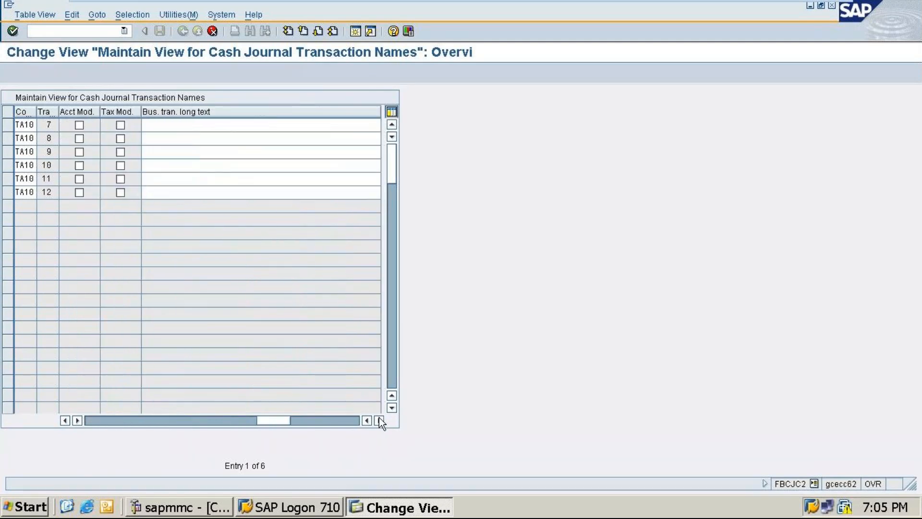
{"action": "left_click", "coordinate": [367, 421]}
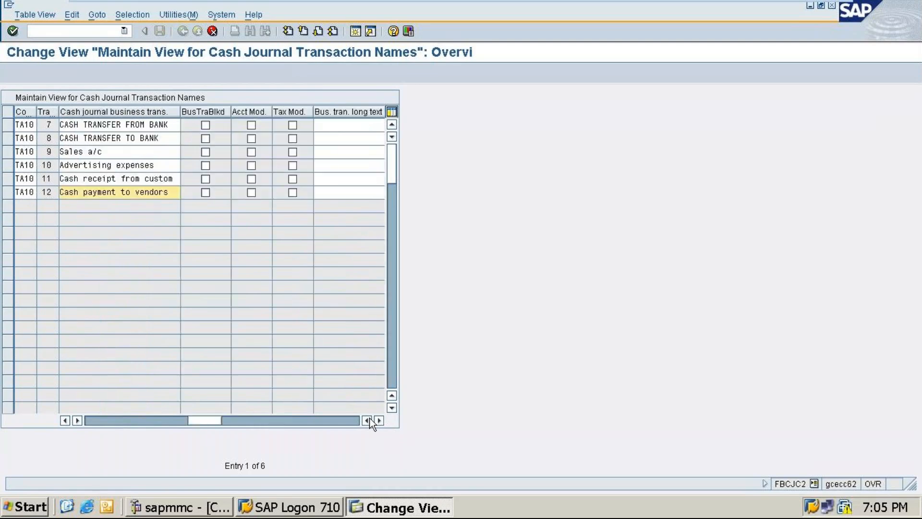
{"action": "left_click", "coordinate": [367, 421]}
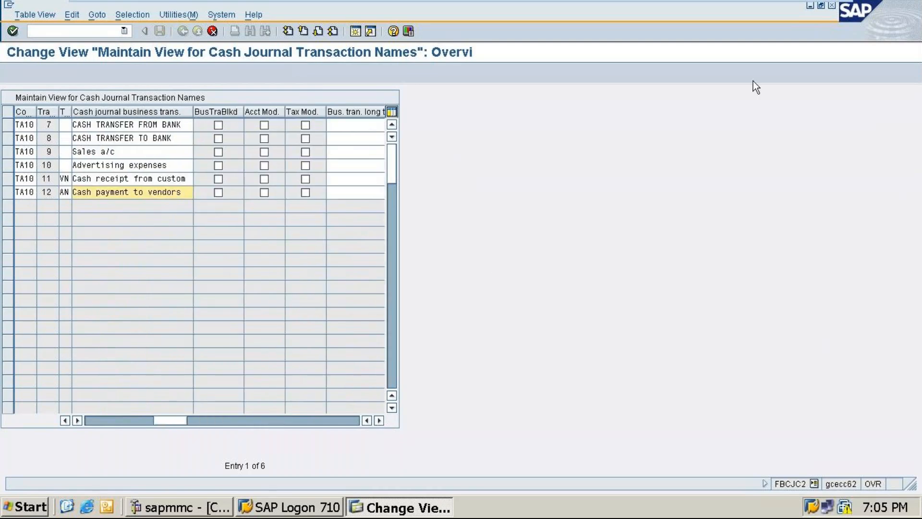
Read the save instruction and the Setup Print Parameter section in the Cash Journal in Sap Word notes and switch back to SAP
{"action": "left_click", "coordinate": [800, 6]}
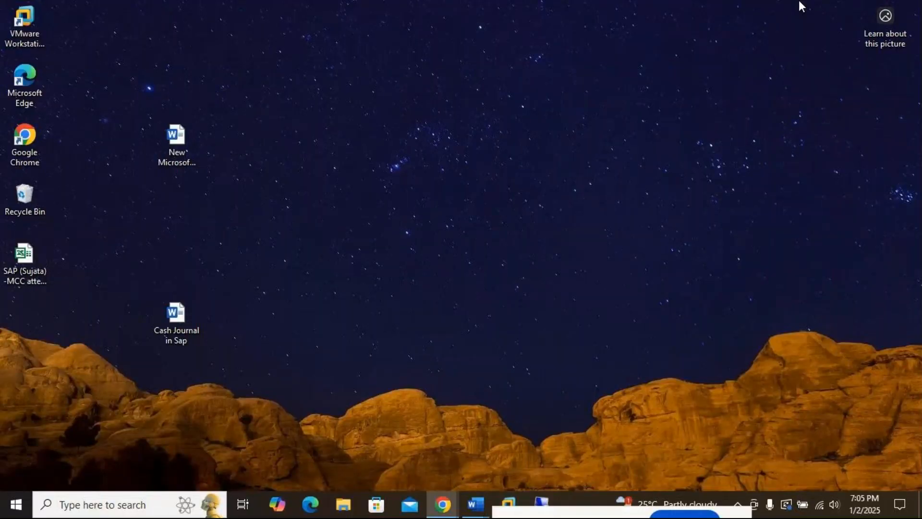
{"action": "left_click", "coordinate": [480, 513]}
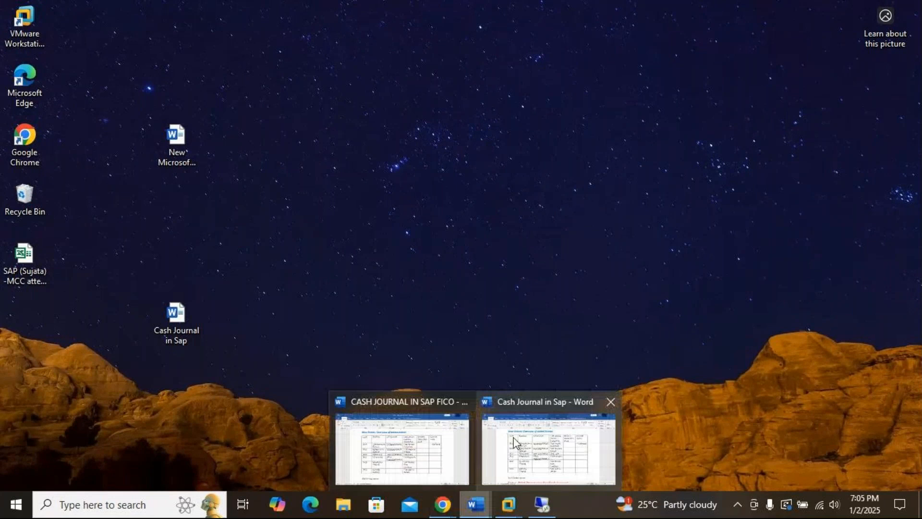
{"action": "left_click", "coordinate": [514, 442]}
{"action": "left_click_drag", "start_coordinate": [918, 313], "coordinate": [918, 349]}
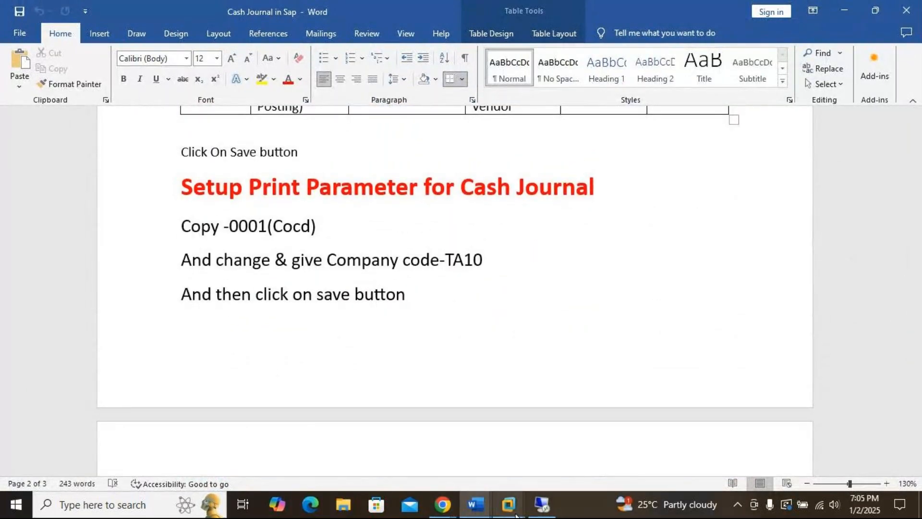
{"action": "left_click", "coordinate": [543, 509]}
{"action": "right_click", "coordinate": [578, 446]}
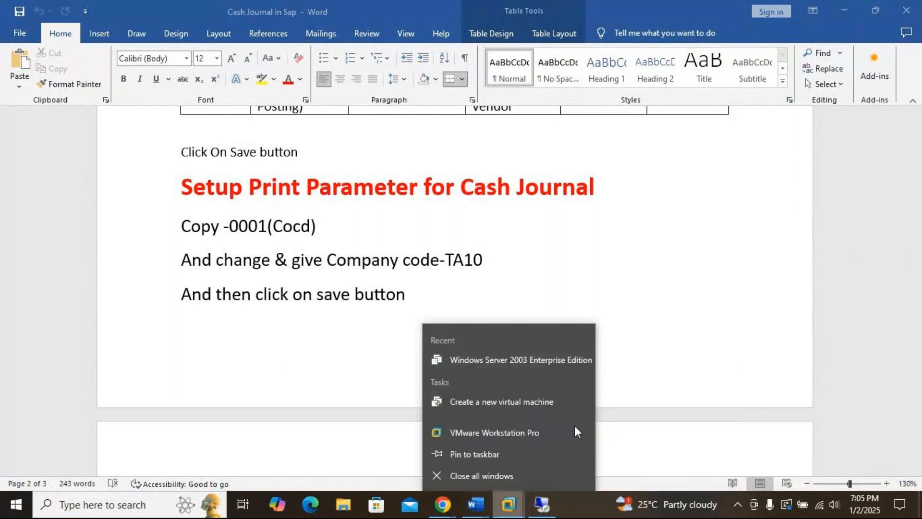
{"action": "left_click", "coordinate": [670, 371]}
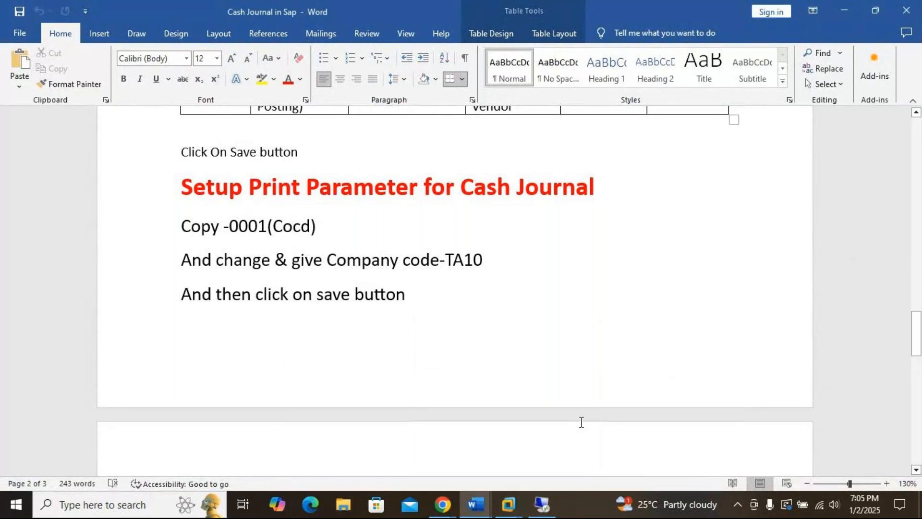
{"action": "left_click", "coordinate": [513, 505]}
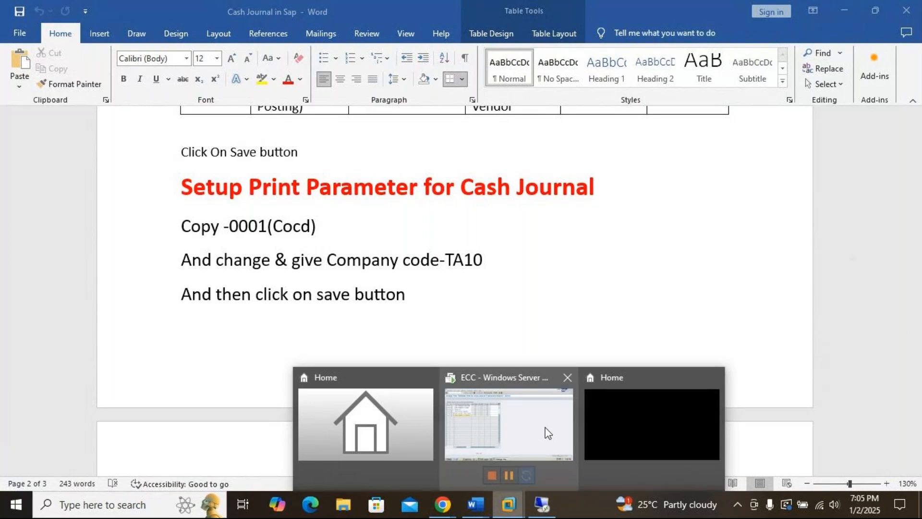
{"action": "left_click", "coordinate": [543, 427]}
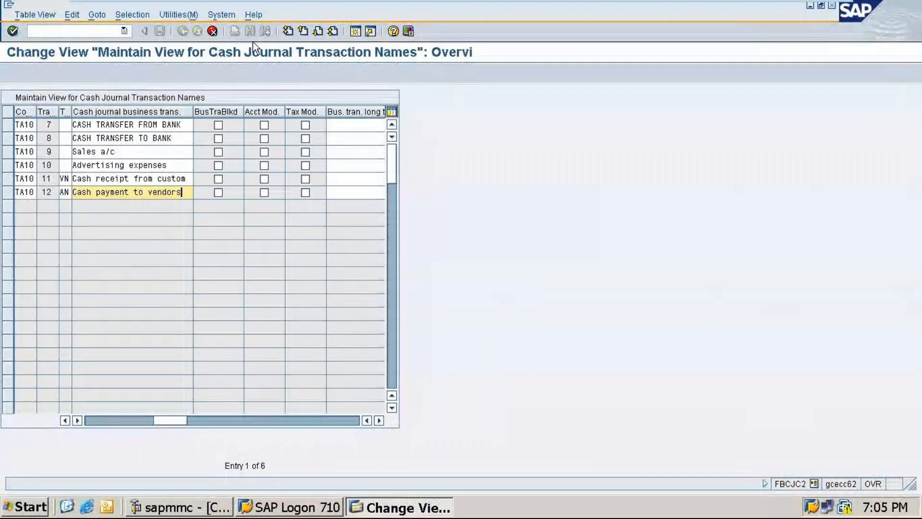
Validate the entries and try tax code X1 (INP:Central & State GST@28%) for sales transaction 9
{"action": "key", "text": "Return"}
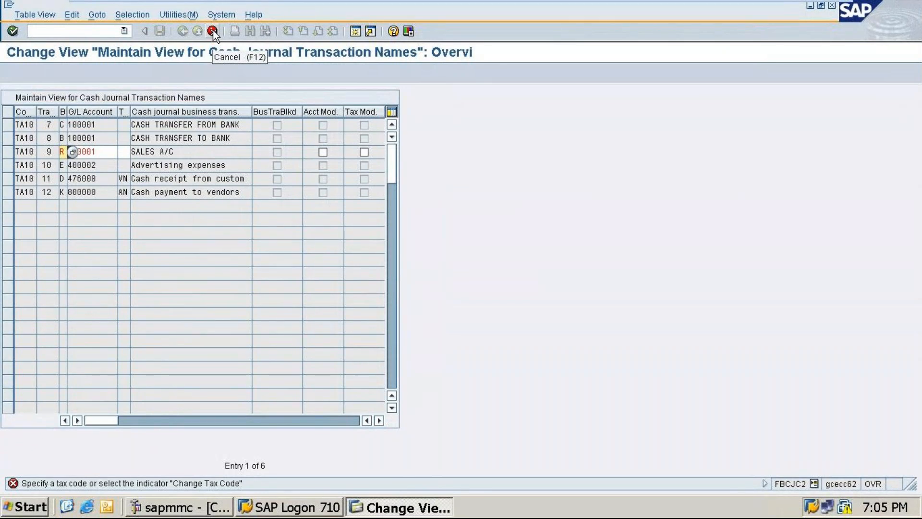
{"action": "left_click", "coordinate": [120, 149]}
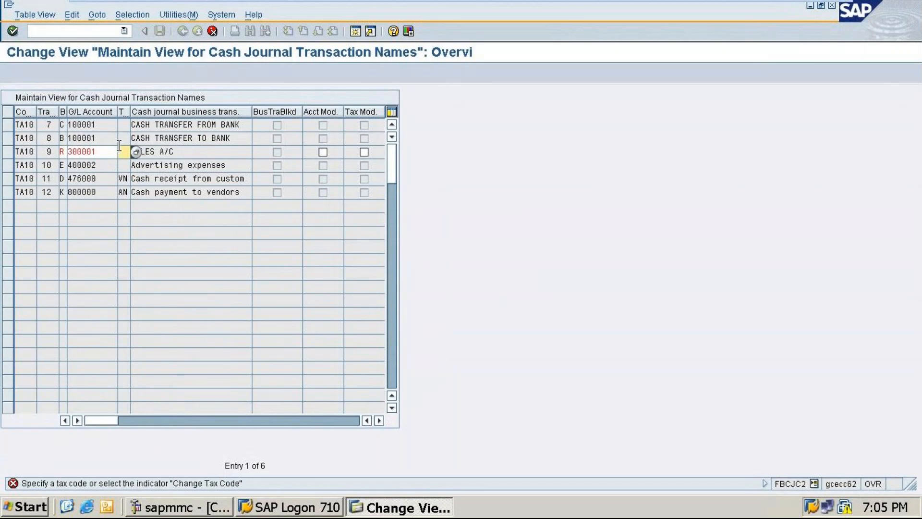
{"action": "left_click", "coordinate": [136, 152]}
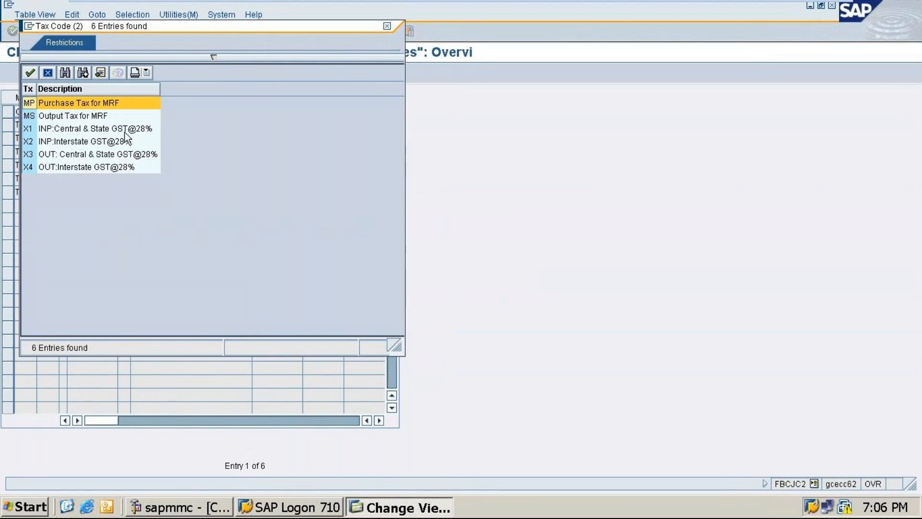
{"action": "left_click", "coordinate": [123, 129]}
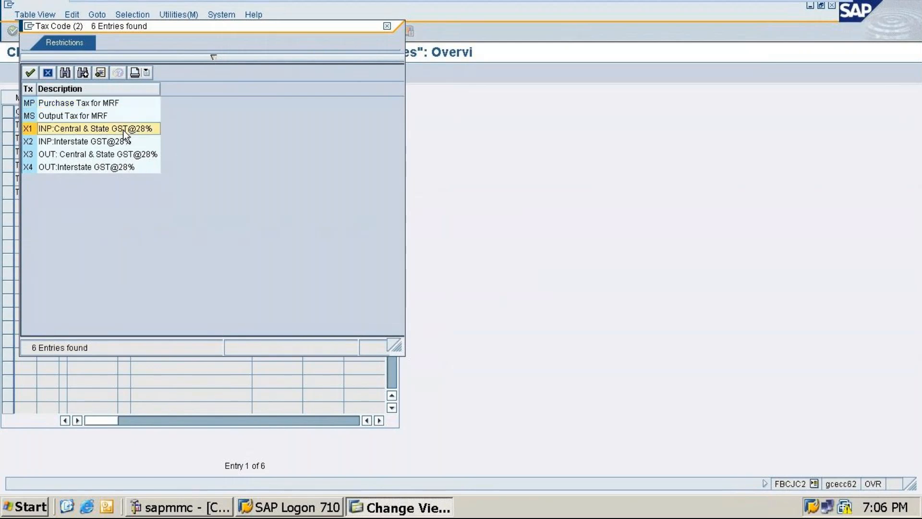
{"action": "double_click", "coordinate": [123, 130]}
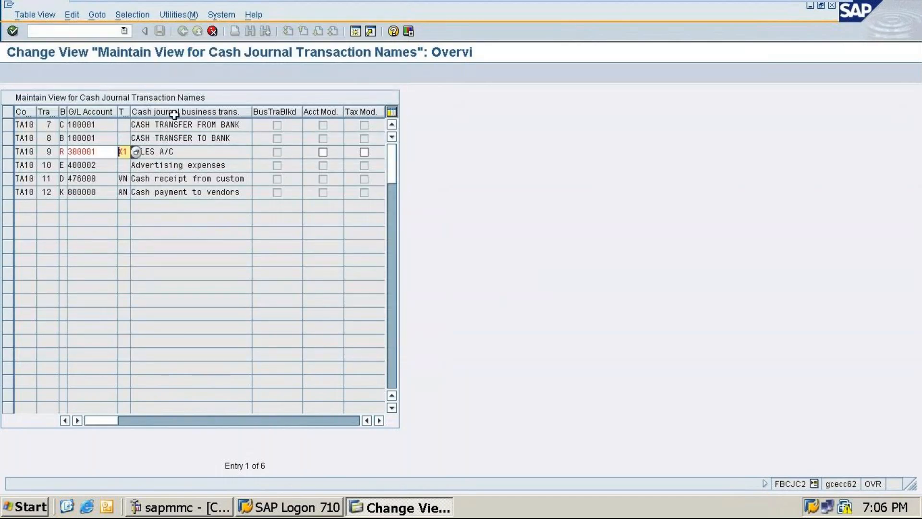
{"action": "left_click", "coordinate": [123, 178]}
{"action": "key", "text": "Return"}
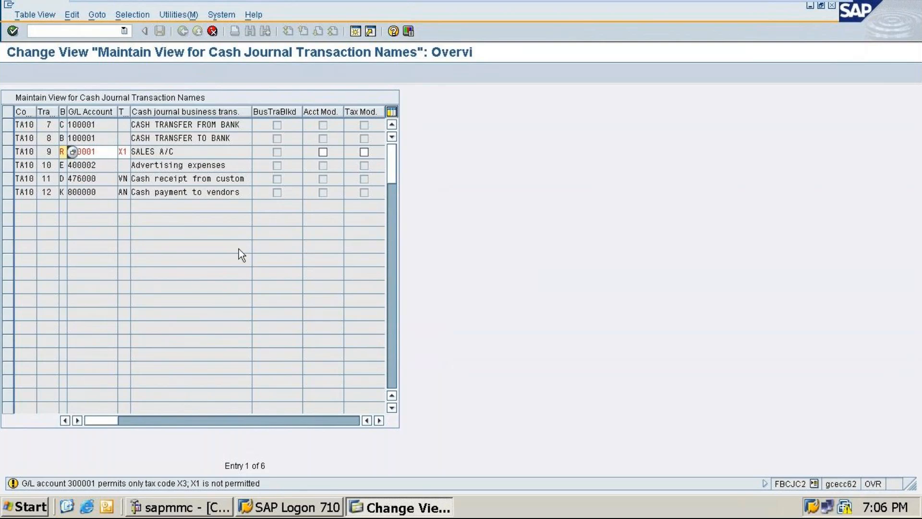
Clear the tax code of sales transaction 9 and look through the available tax codes without choosing one
{"action": "left_click", "coordinate": [127, 151]}
{"action": "key", "text": "BackSpace"}
{"action": "key", "text": "BackSpace"}
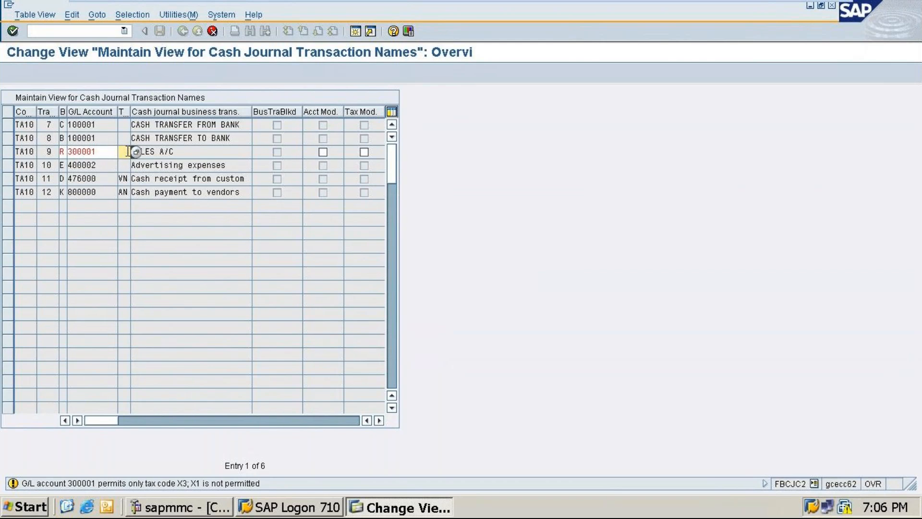
{"action": "left_click", "coordinate": [136, 152]}
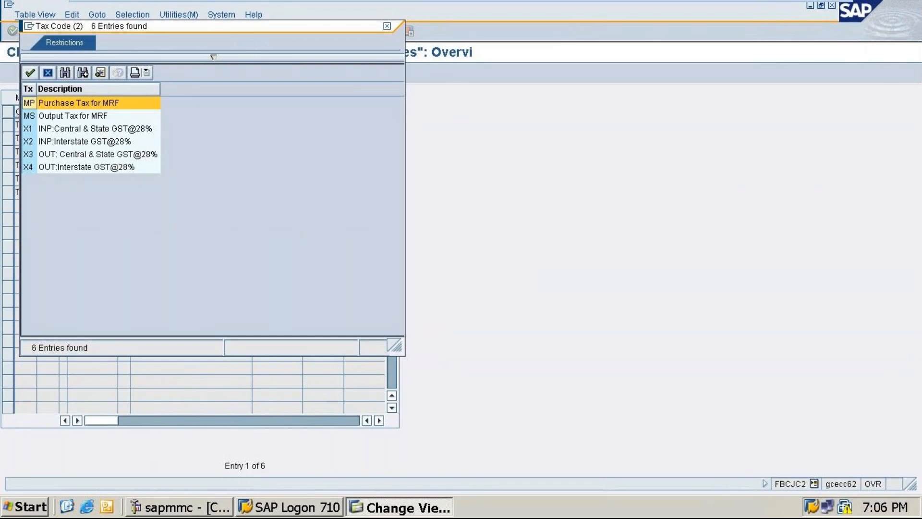
{"action": "left_click", "coordinate": [387, 25]}
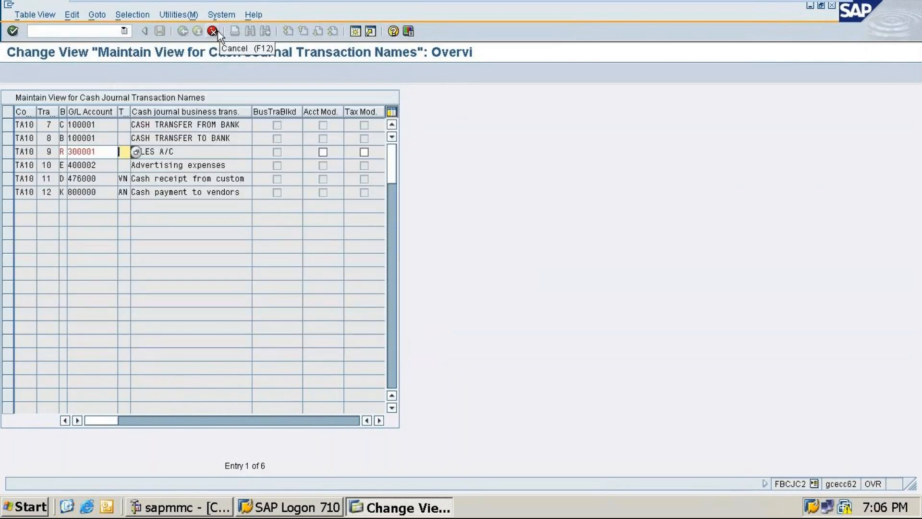
Try to cancel out of the entry for sales transaction 9 with its tax code left blank
{"action": "left_click", "coordinate": [214, 32]}
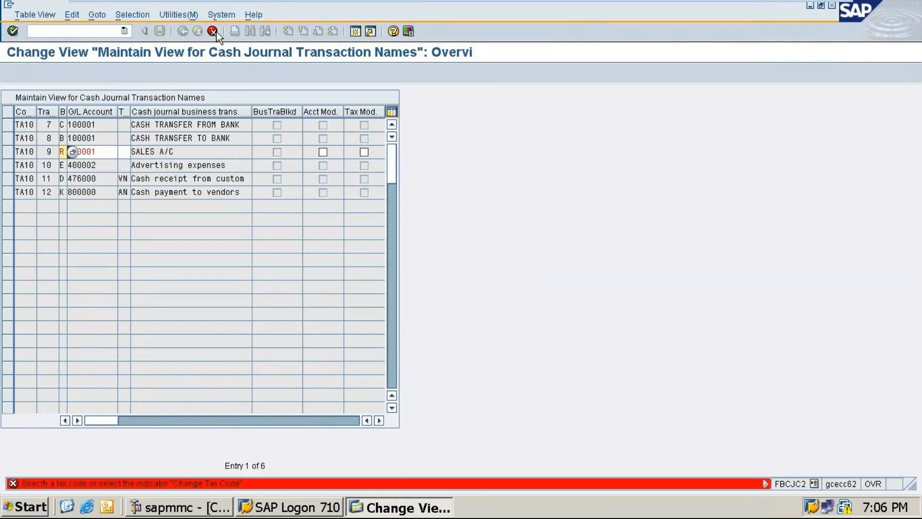
{"action": "left_click", "coordinate": [213, 31]}
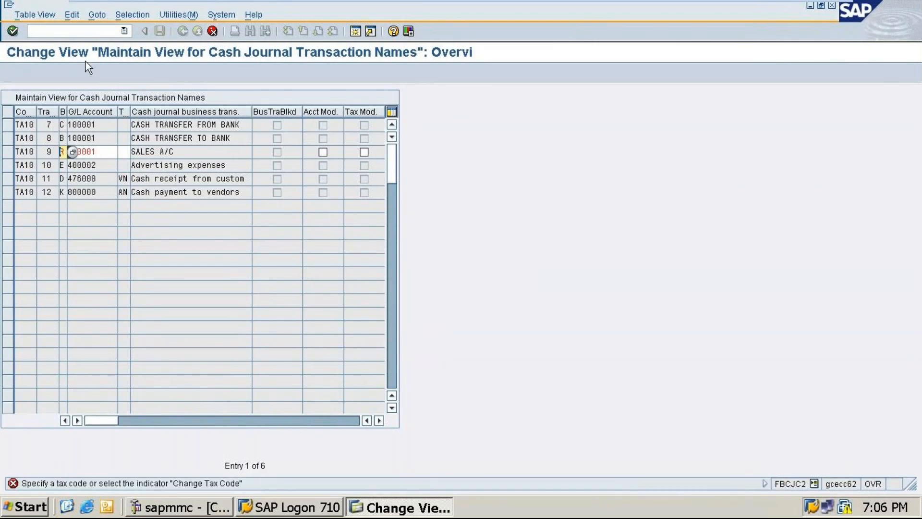
{"action": "key", "text": "Return"}
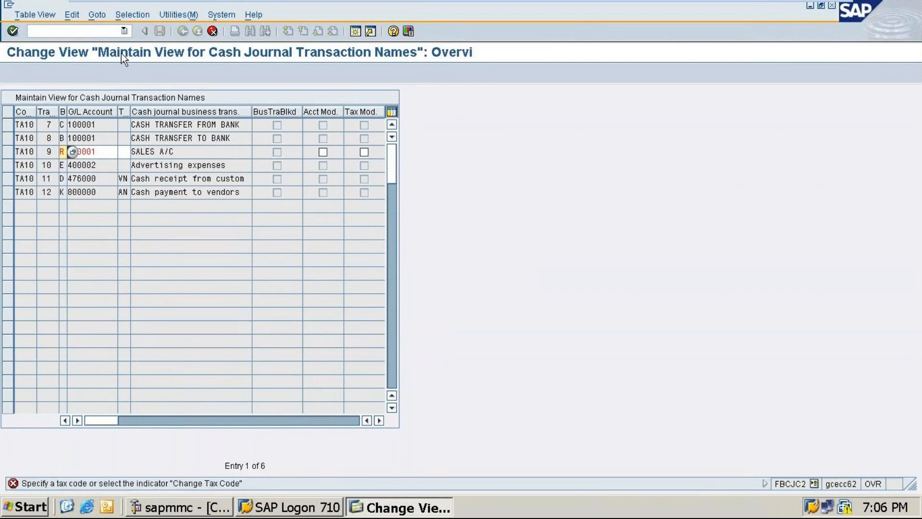
{"action": "left_click", "coordinate": [212, 31]}
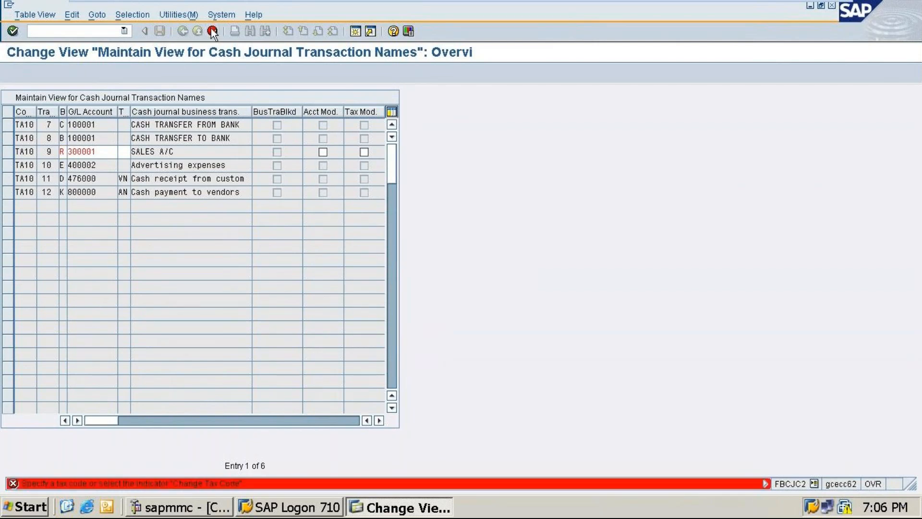
Look up Sales account 300001 for transaction 9, revalidate the entry and read the detailed help for the tax code error
{"action": "left_click", "coordinate": [110, 153]}
{"action": "left_click", "coordinate": [124, 152]}
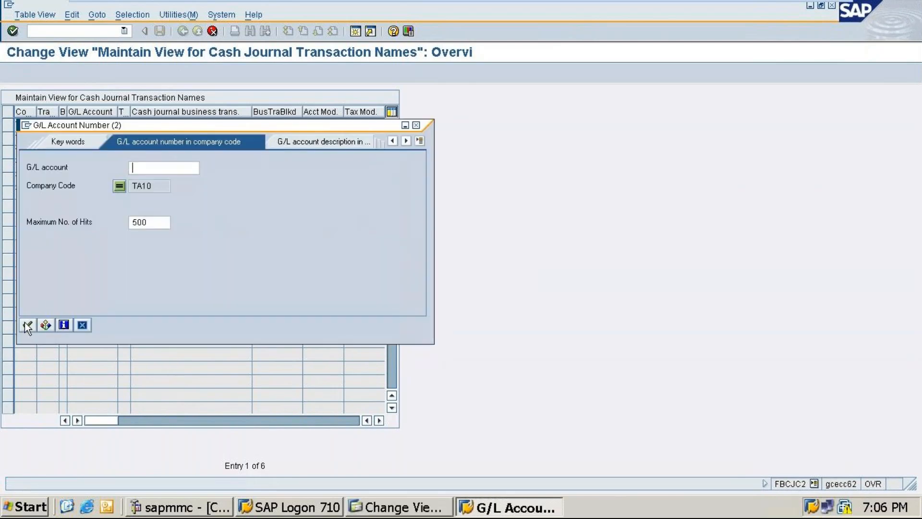
{"action": "left_click", "coordinate": [26, 323]}
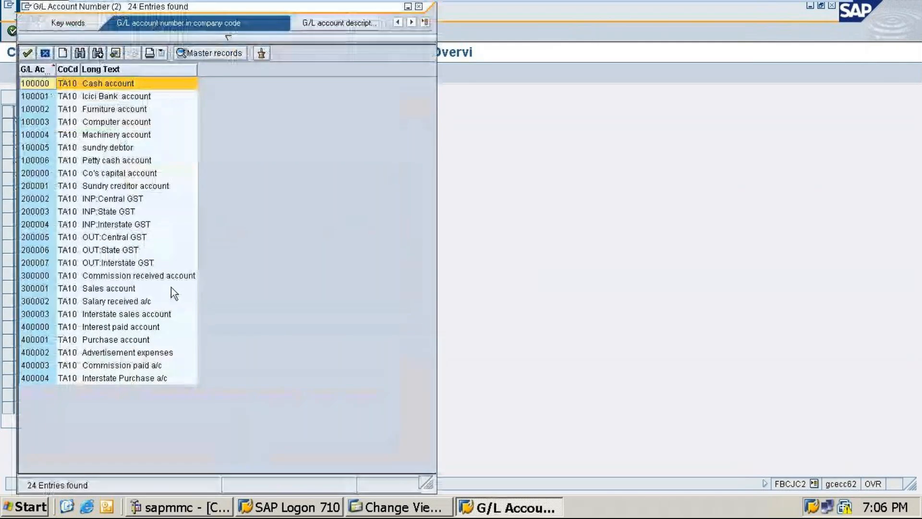
{"action": "left_click", "coordinate": [125, 291]}
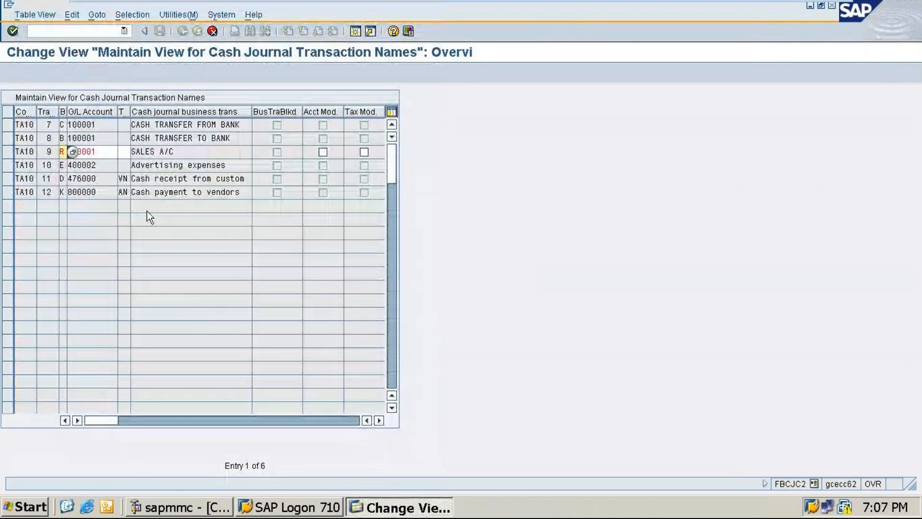
{"action": "key", "text": "Return"}
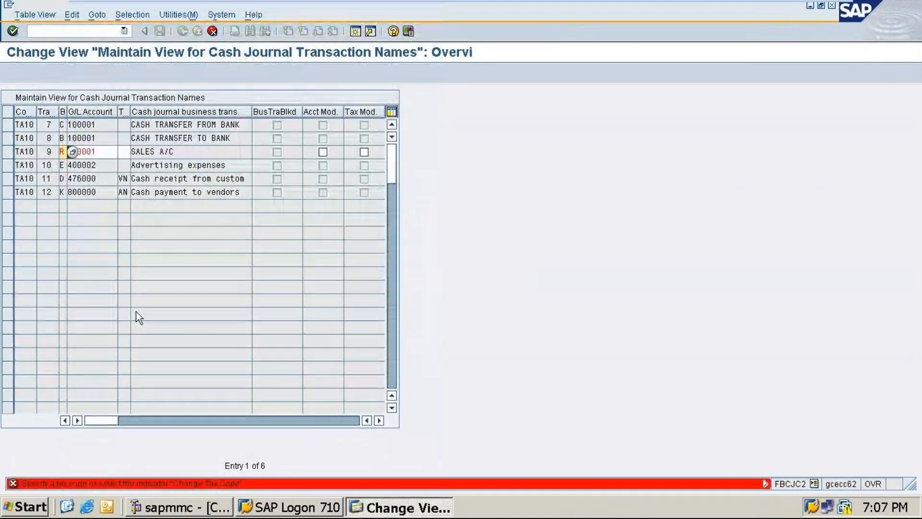
{"action": "double_click", "coordinate": [182, 484]}
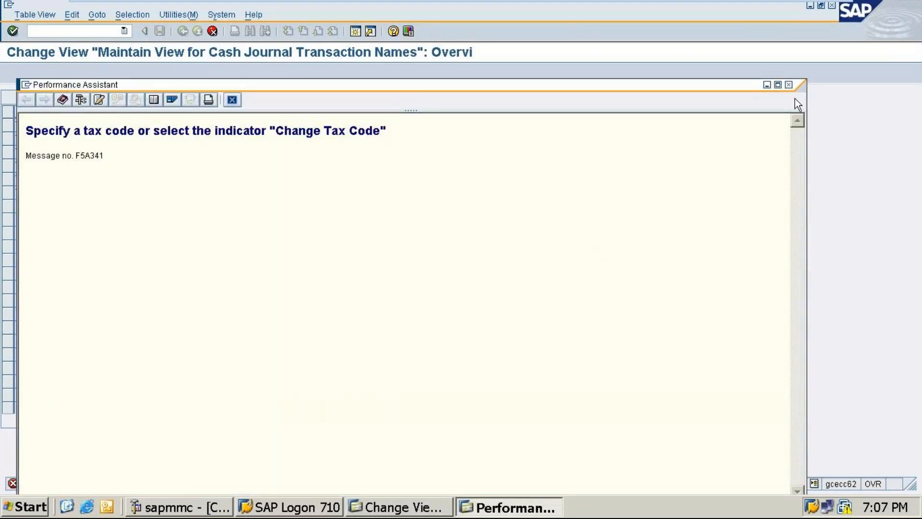
{"action": "left_click", "coordinate": [790, 85]}
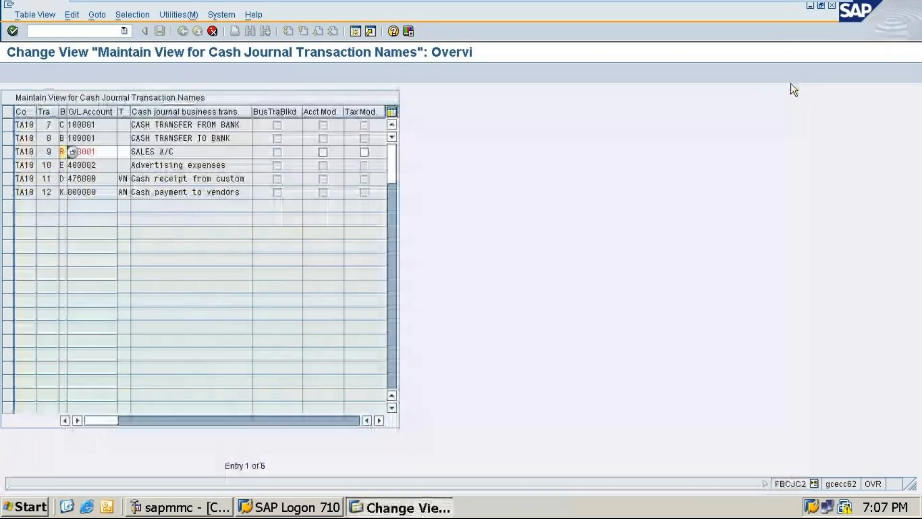
Reselect Sales account 300001 from the TA10 G/L account list for transaction 9 and try to cancel the entry again
{"action": "left_click", "coordinate": [105, 151]}
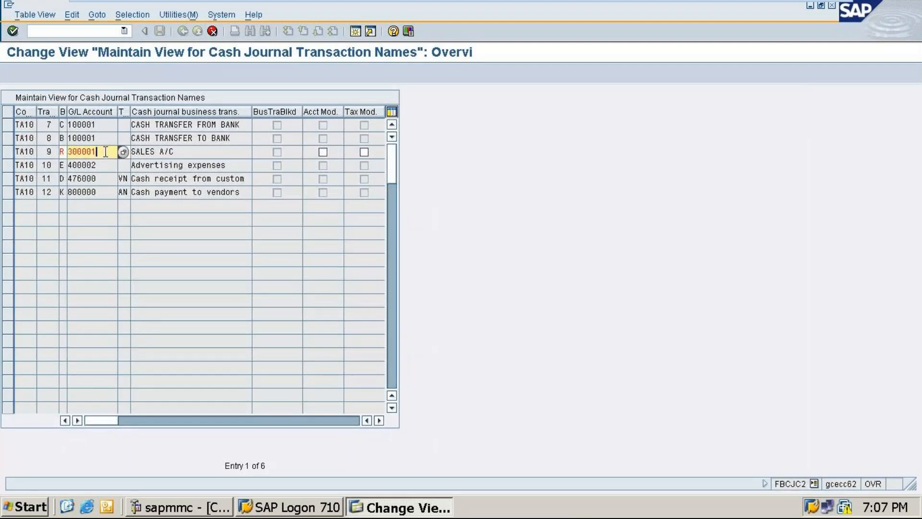
{"action": "left_click", "coordinate": [124, 152]}
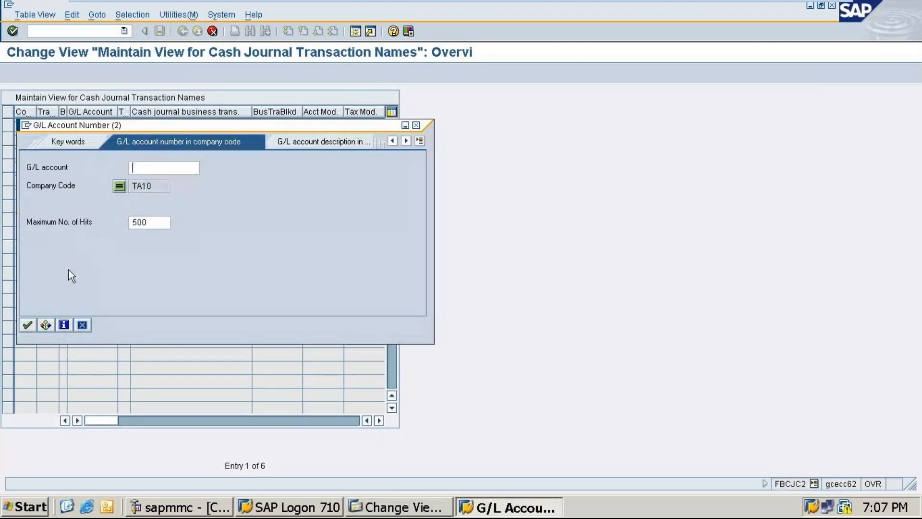
{"action": "left_click", "coordinate": [27, 325]}
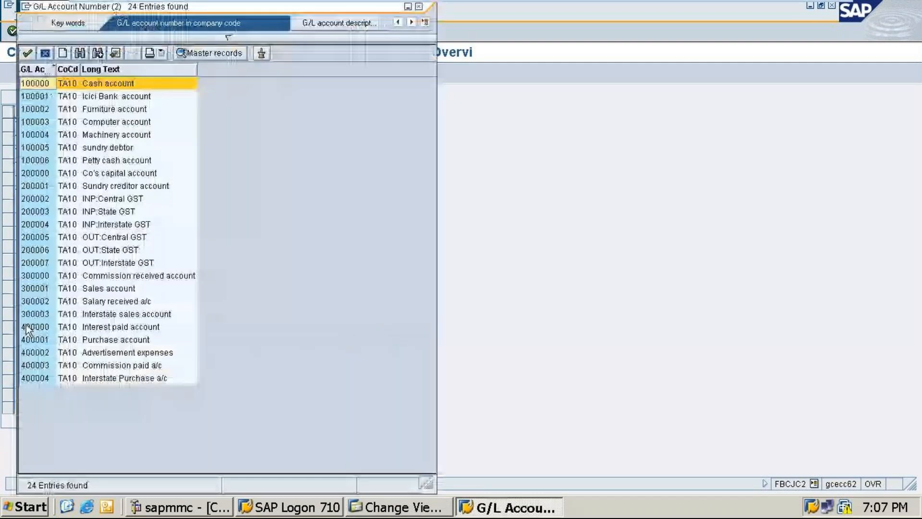
{"action": "double_click", "coordinate": [119, 285]}
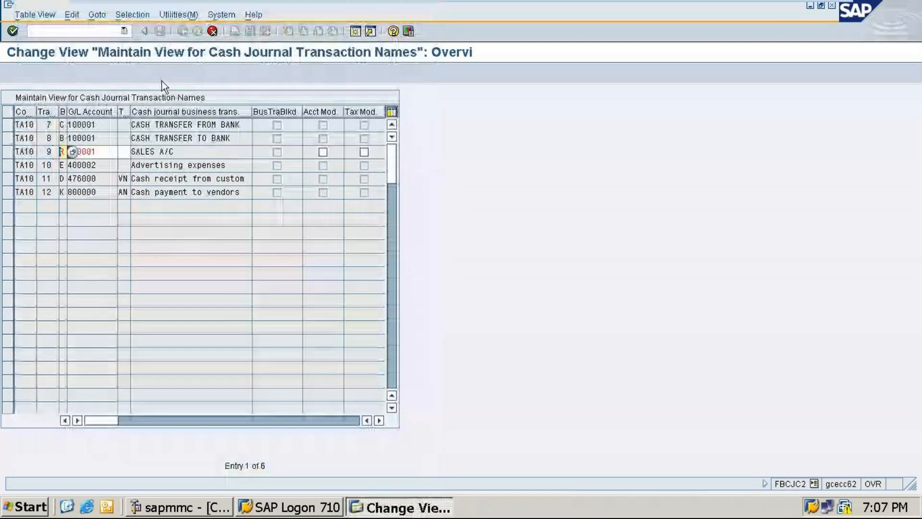
{"action": "left_click", "coordinate": [214, 31]}
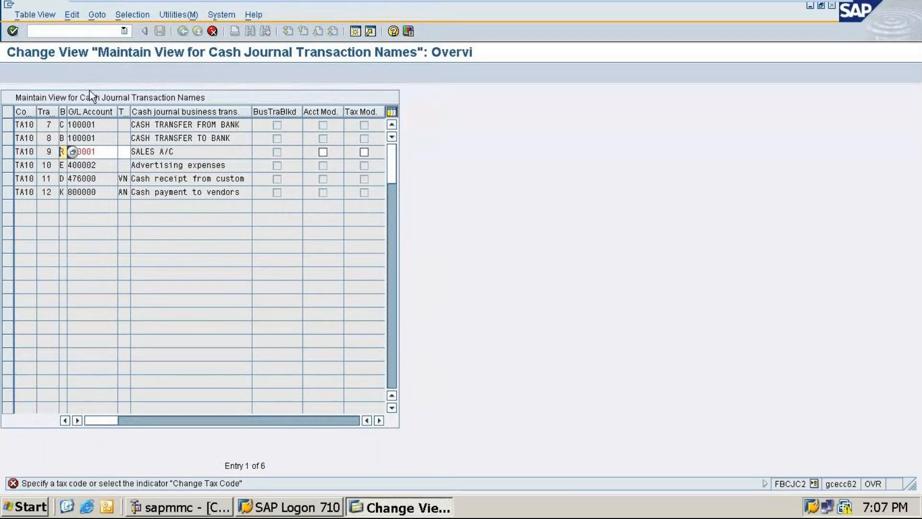
Try tax code X1 (INP: Central & State GST@28%) on sales transaction 9 and revalidate the entry
{"action": "key", "text": "Return"}
{"action": "left_click", "coordinate": [133, 153]}
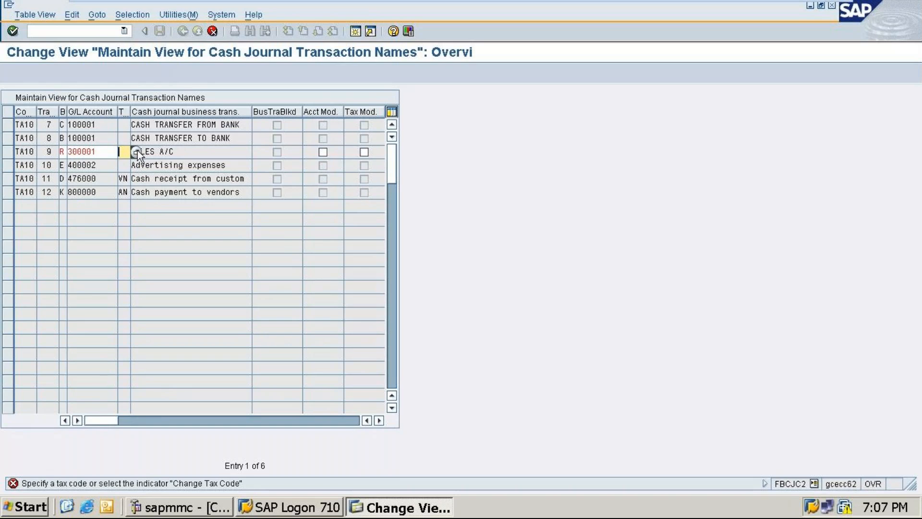
{"action": "left_click", "coordinate": [137, 152]}
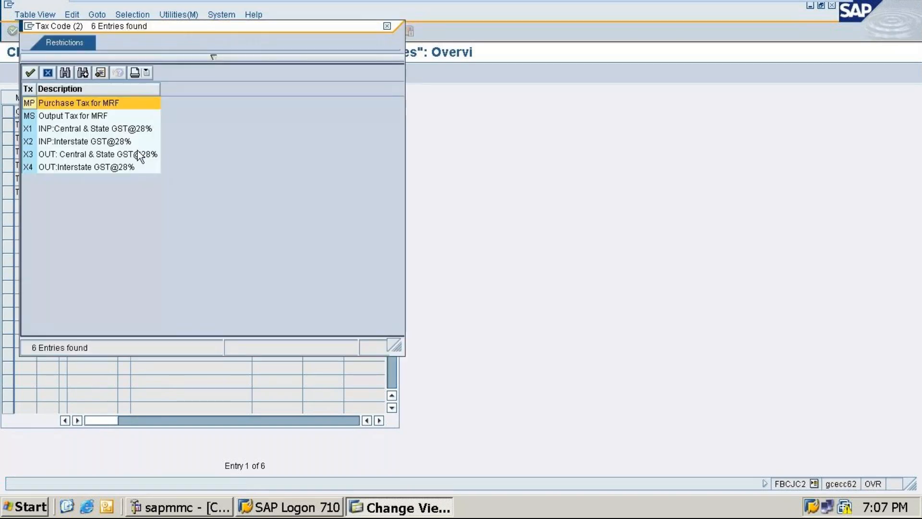
{"action": "left_click", "coordinate": [84, 128]}
{"action": "double_click", "coordinate": [84, 130]}
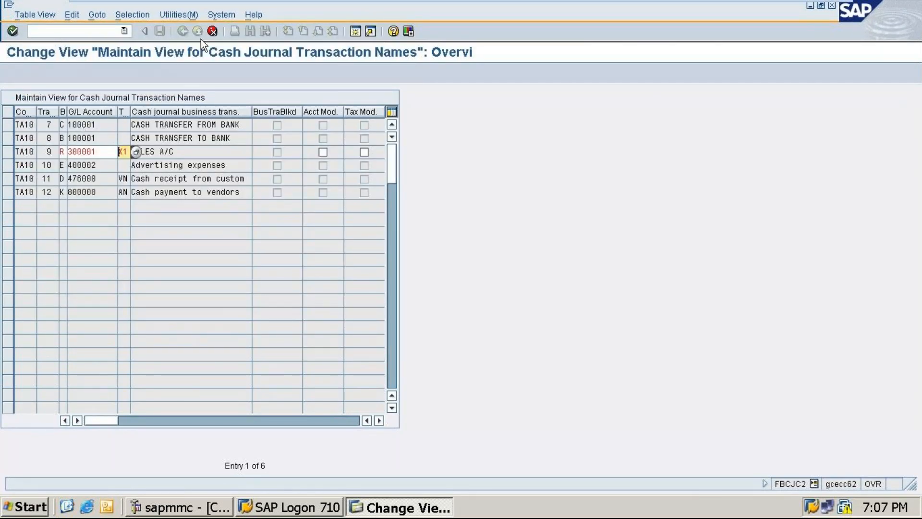
{"action": "key", "text": "Return"}
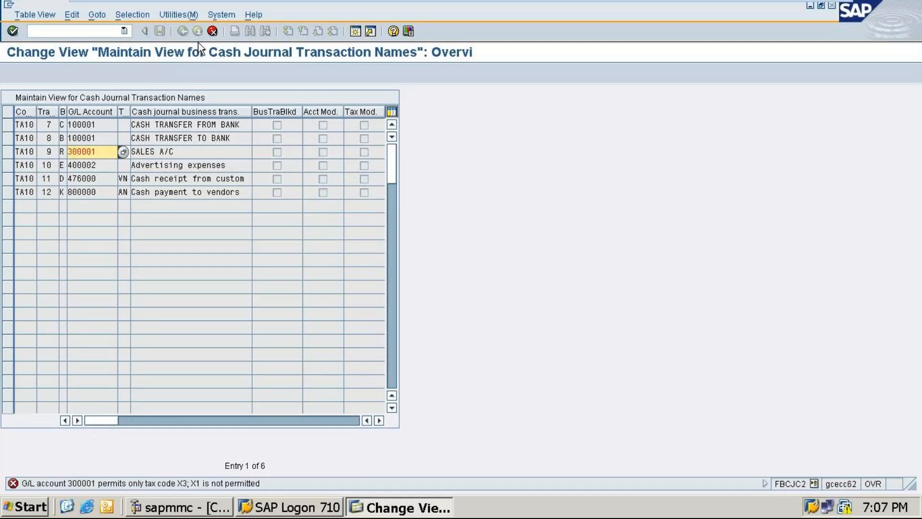
Try G/L account 200005 (OUT:Central GST) from the TA10 account list for sales transaction 9 and validate the entry
{"action": "left_click", "coordinate": [124, 154]}
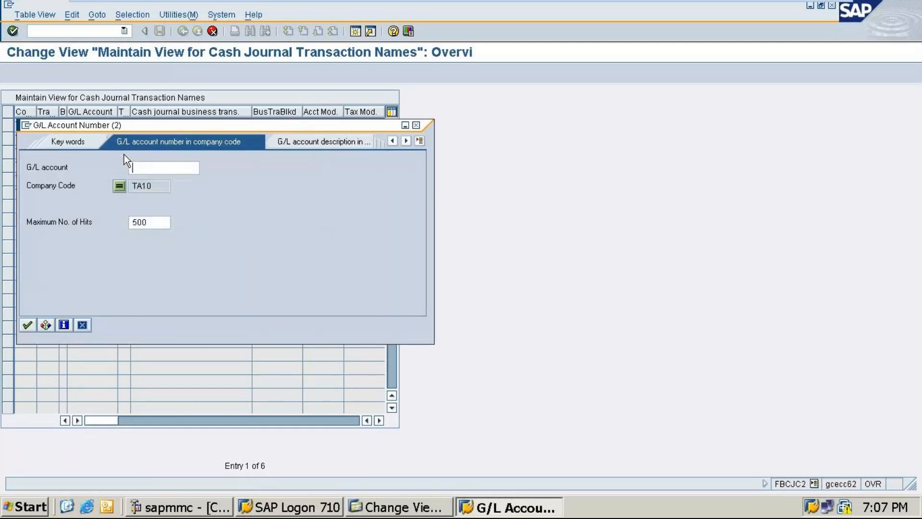
{"action": "left_click", "coordinate": [28, 325]}
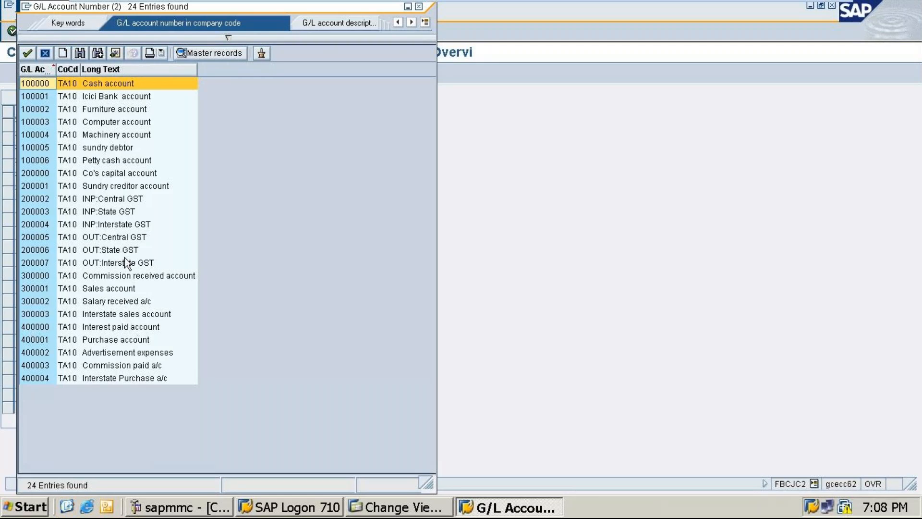
{"action": "double_click", "coordinate": [105, 238]}
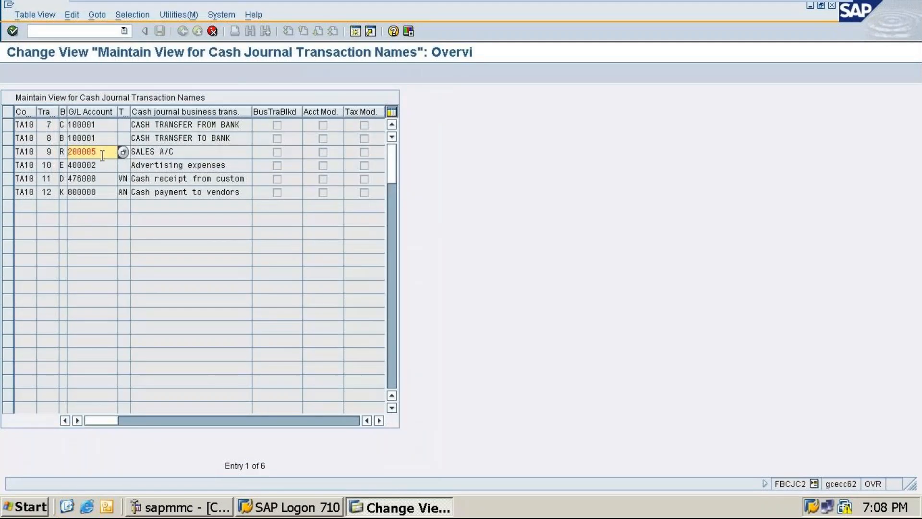
{"action": "left_click", "coordinate": [125, 152]}
{"action": "left_click", "coordinate": [24, 326]}
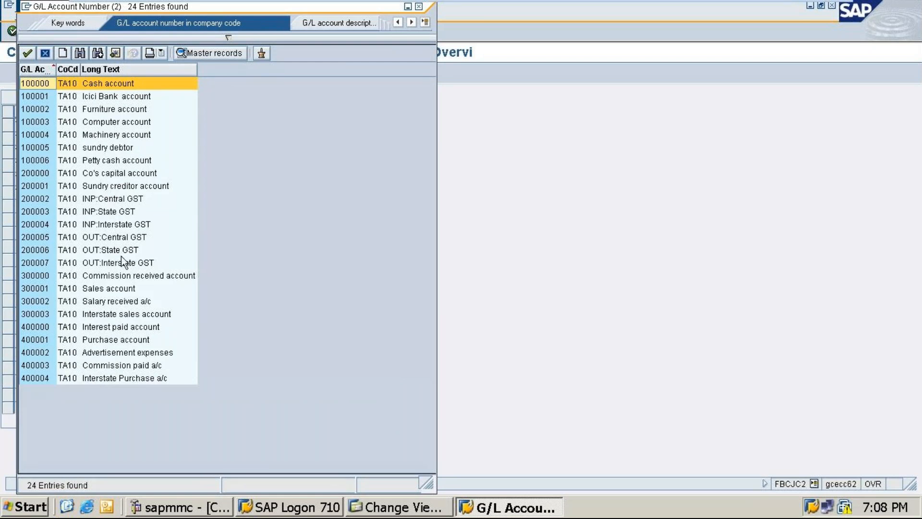
{"action": "double_click", "coordinate": [112, 237]}
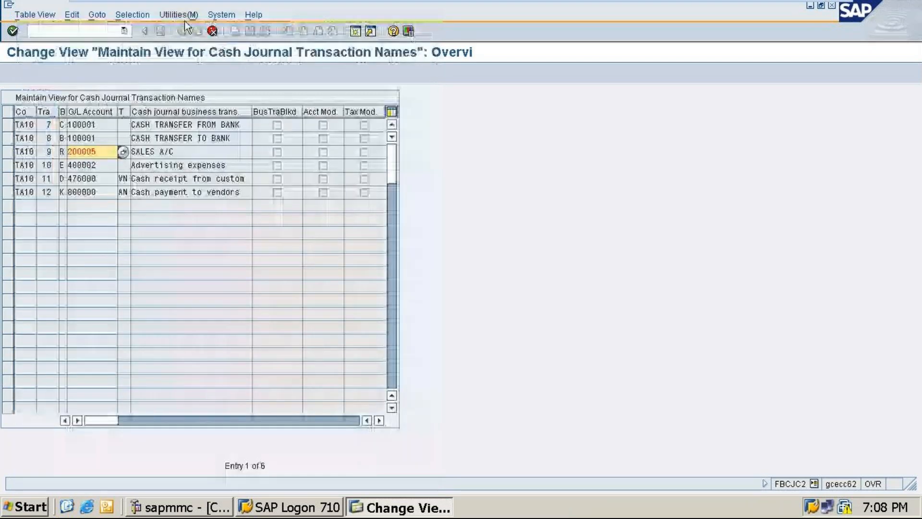
{"action": "key", "text": "Return"}
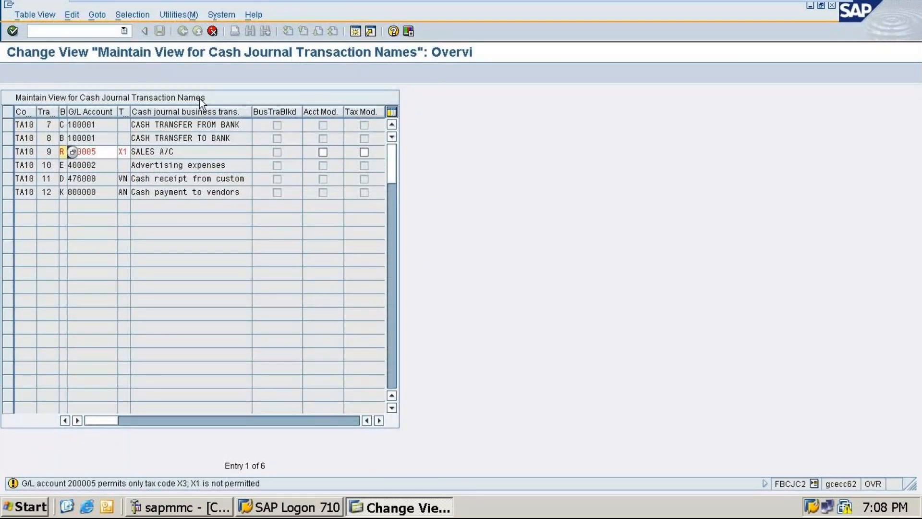
Abandon the unsaved cash journal transaction entries and return to the SAP Easy Access screen with /n
{"action": "left_click", "coordinate": [213, 31]}
{"action": "left_click", "coordinate": [214, 31]}
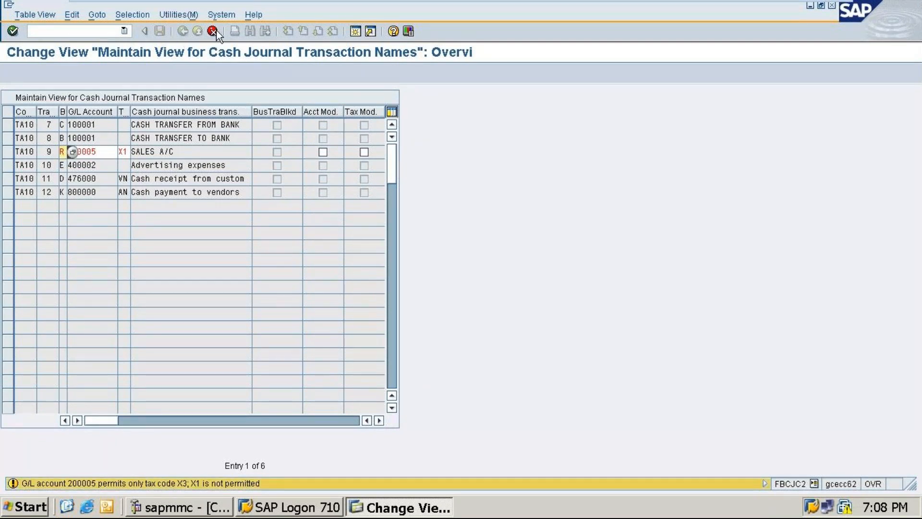
{"action": "left_click", "coordinate": [59, 29]}
{"action": "type", "text": "/n"}
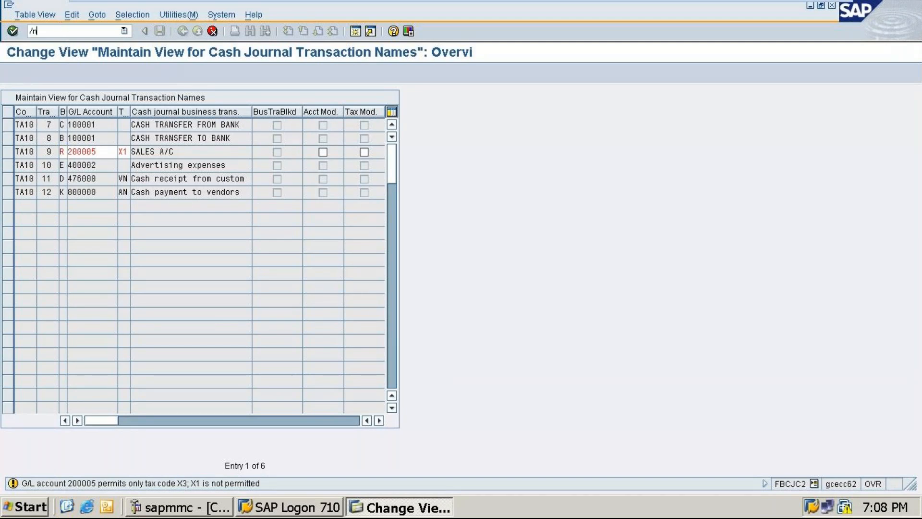
{"action": "key", "text": "Return"}
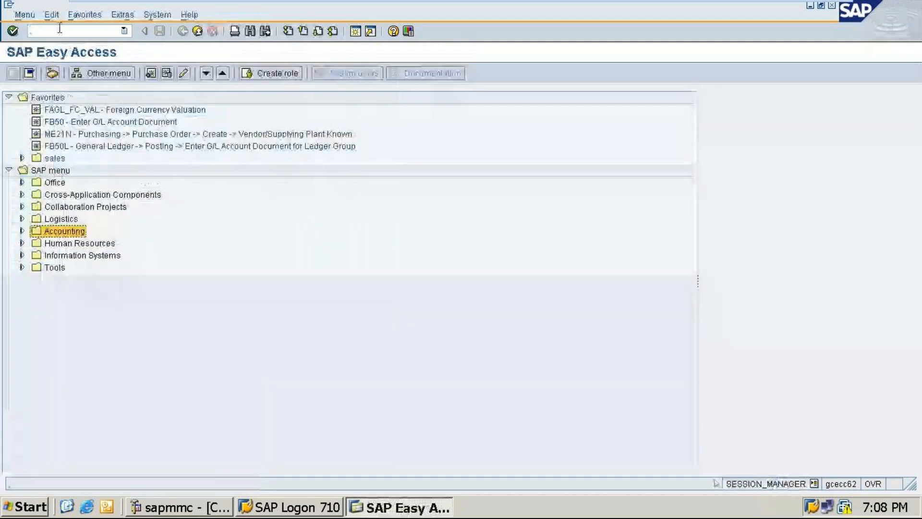
Open central G/L account maintenance (FS00) from the individual processing of General Ledger master records
{"action": "left_click", "coordinate": [22, 230]}
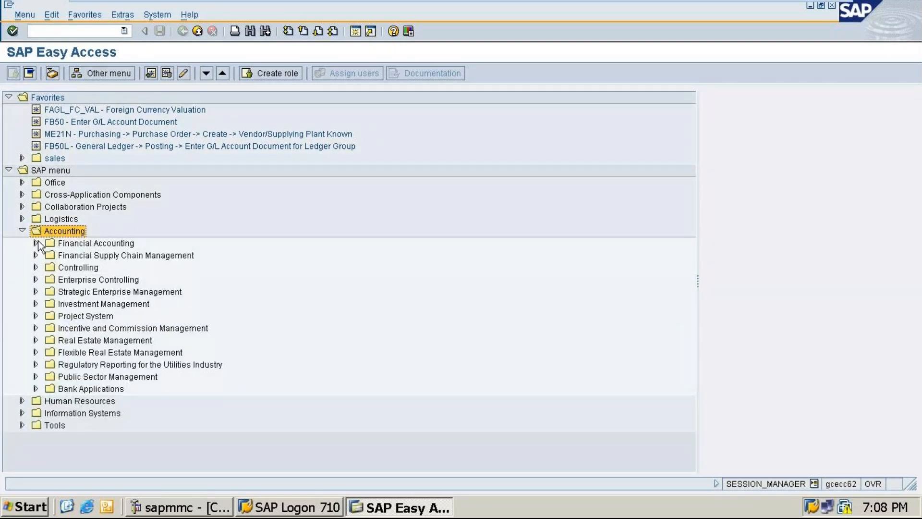
{"action": "left_click", "coordinate": [36, 243]}
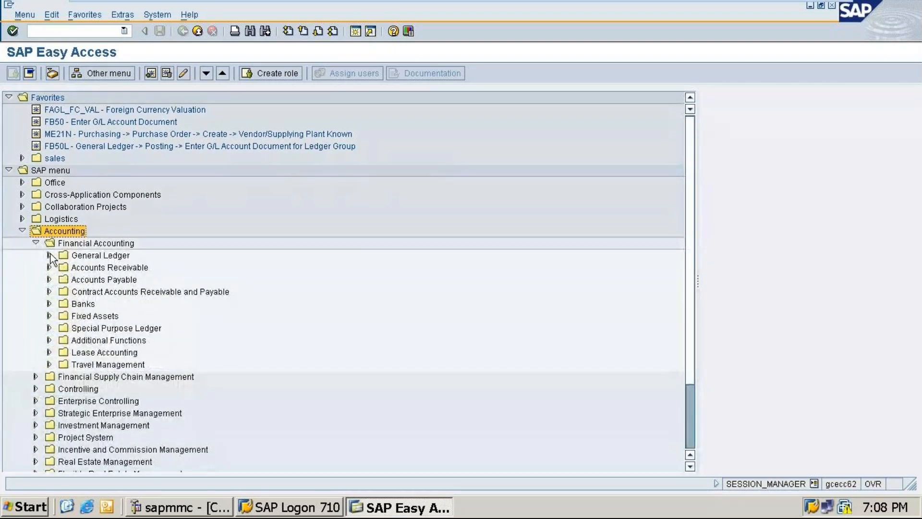
{"action": "left_click", "coordinate": [49, 255]}
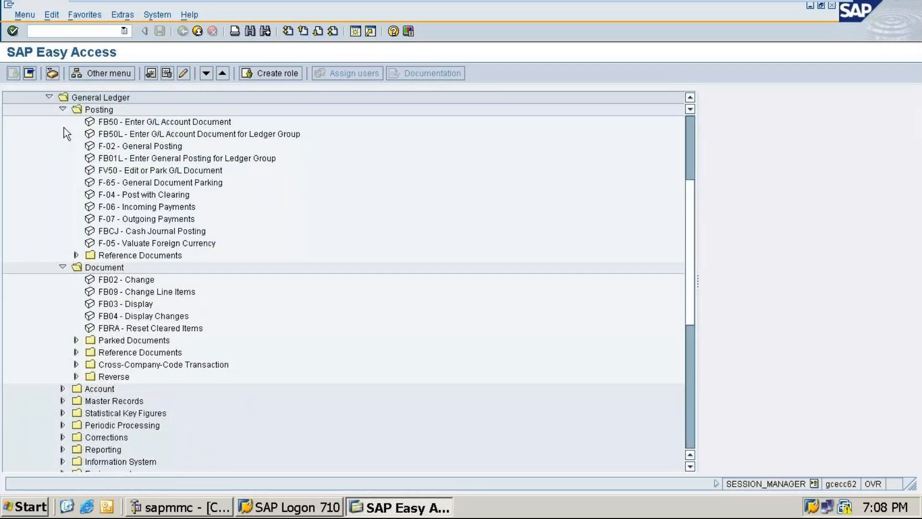
{"action": "left_click", "coordinate": [63, 401]}
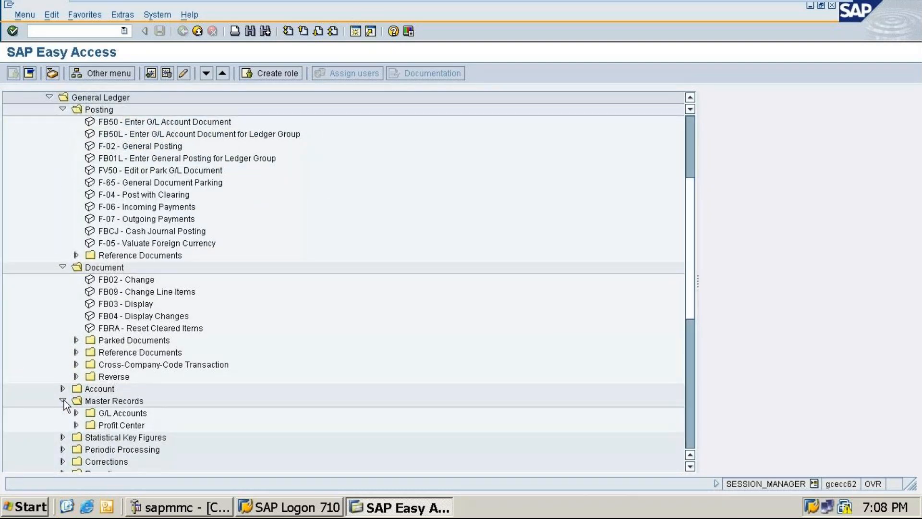
{"action": "left_click", "coordinate": [75, 413]}
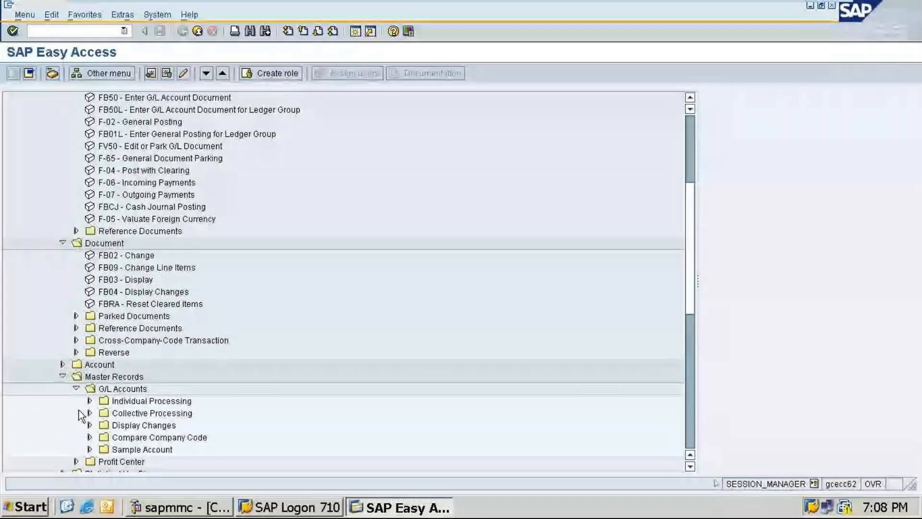
{"action": "left_click", "coordinate": [89, 400]}
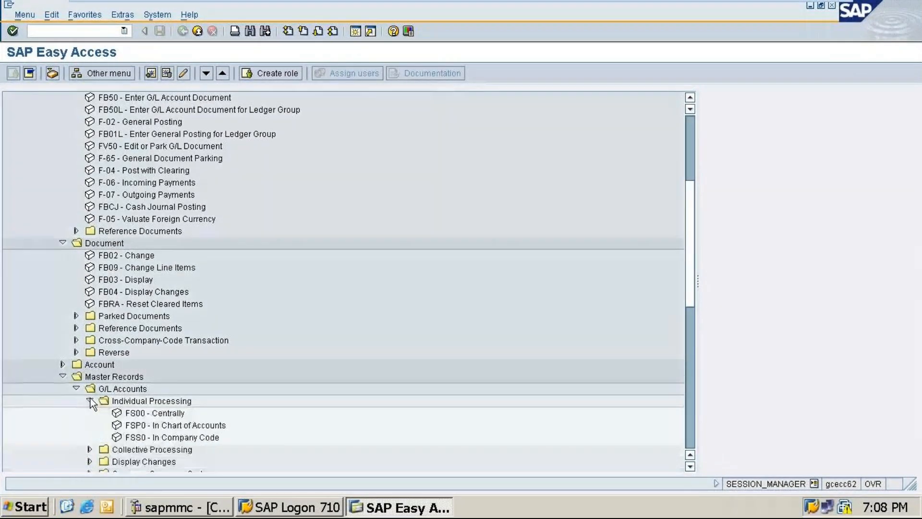
{"action": "left_click", "coordinate": [131, 415]}
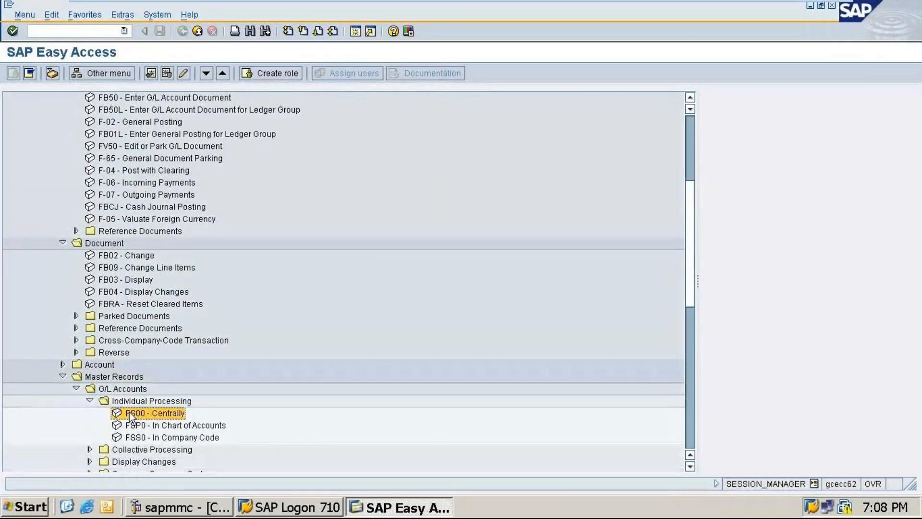
{"action": "double_click", "coordinate": [129, 412]}
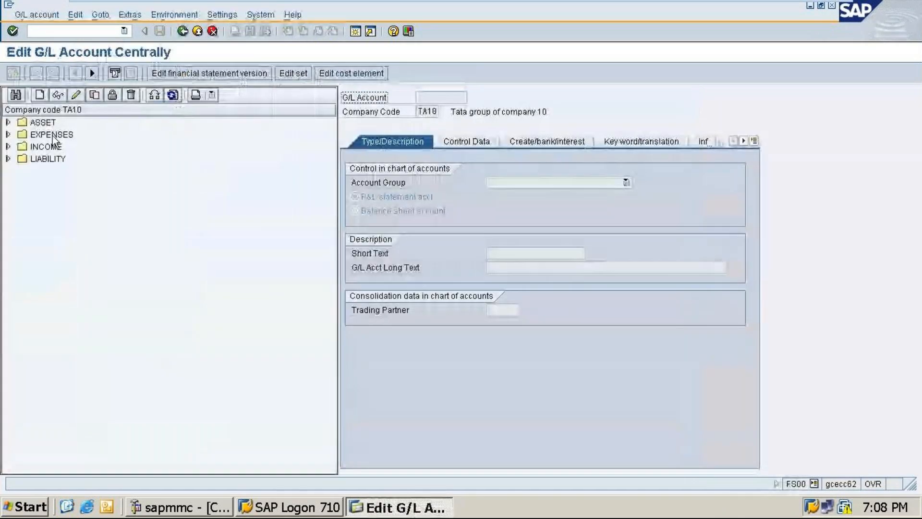
Open income account 300001 Sales a/c of company code TA10 in change mode and show its control data
{"action": "left_click", "coordinate": [8, 146]}
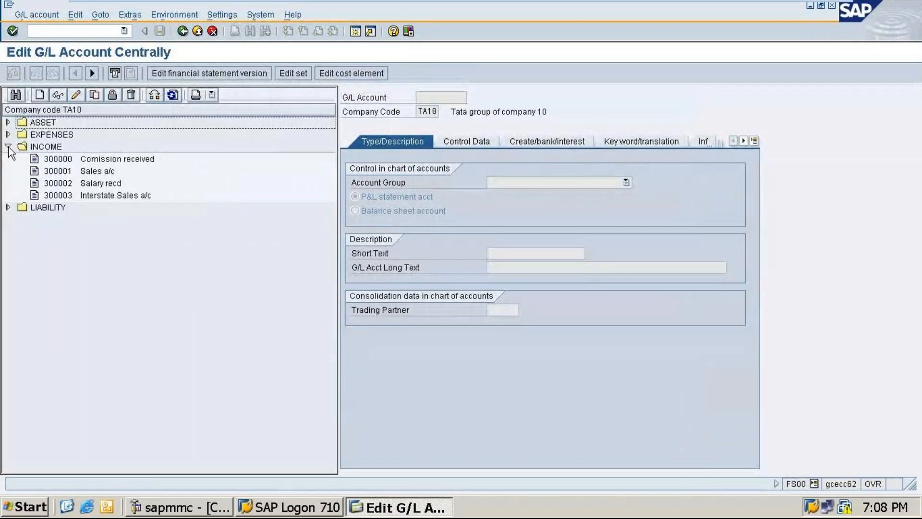
{"action": "left_click", "coordinate": [73, 172]}
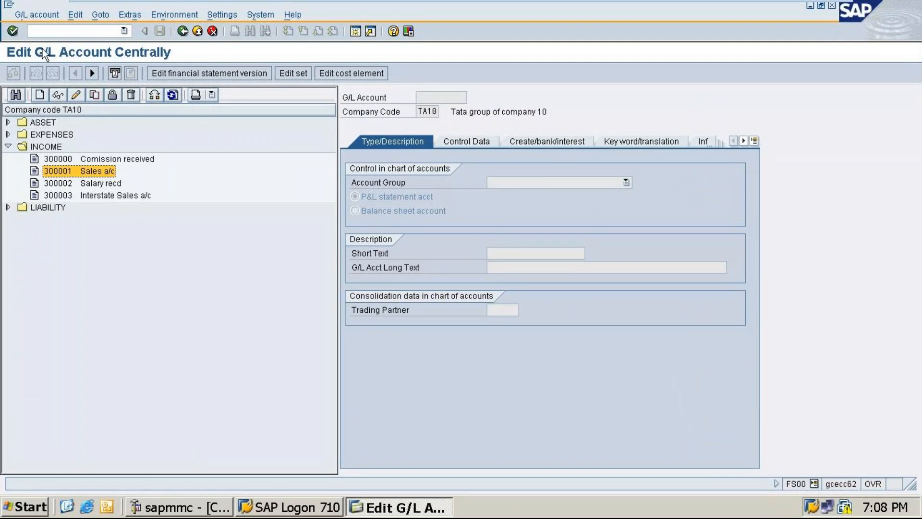
{"action": "left_click", "coordinate": [76, 94]}
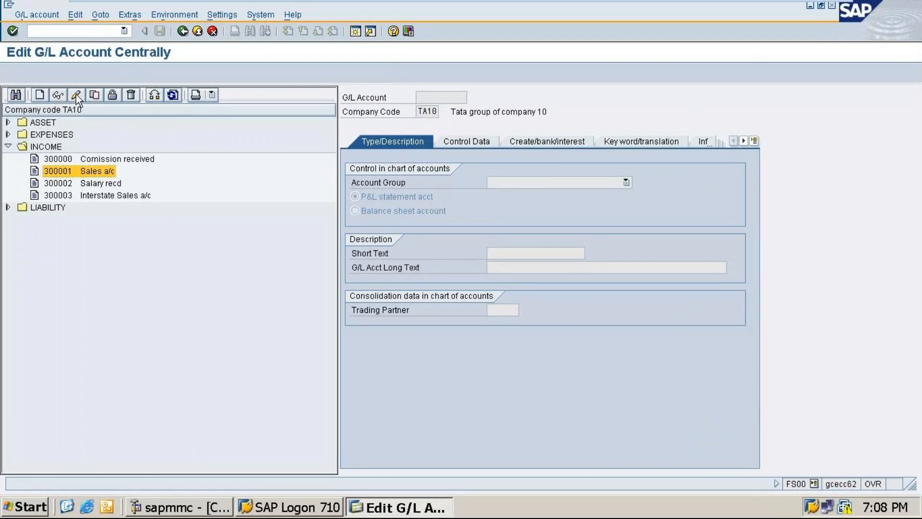
{"action": "left_click", "coordinate": [459, 139]}
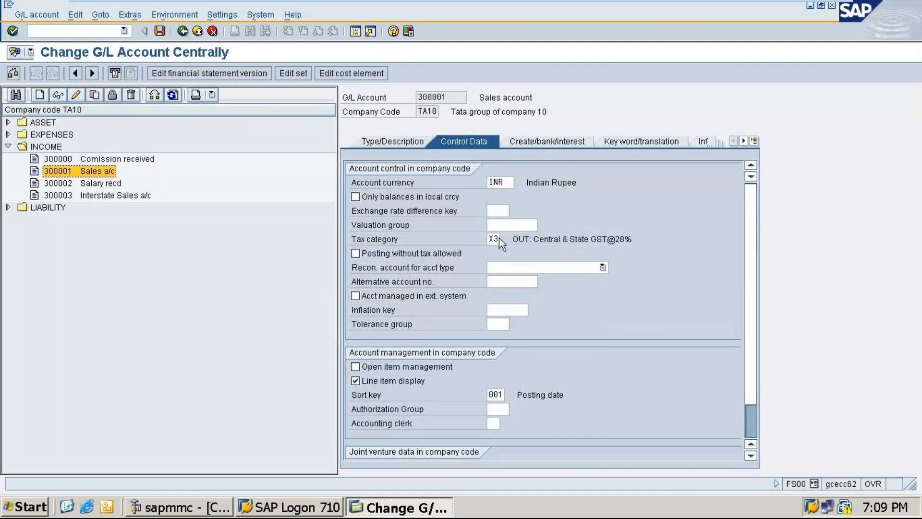
Look through the possible tax categories for Sales account 300001 without choosing one
{"action": "left_click", "coordinate": [497, 237]}
{"action": "left_click", "coordinate": [506, 240]}
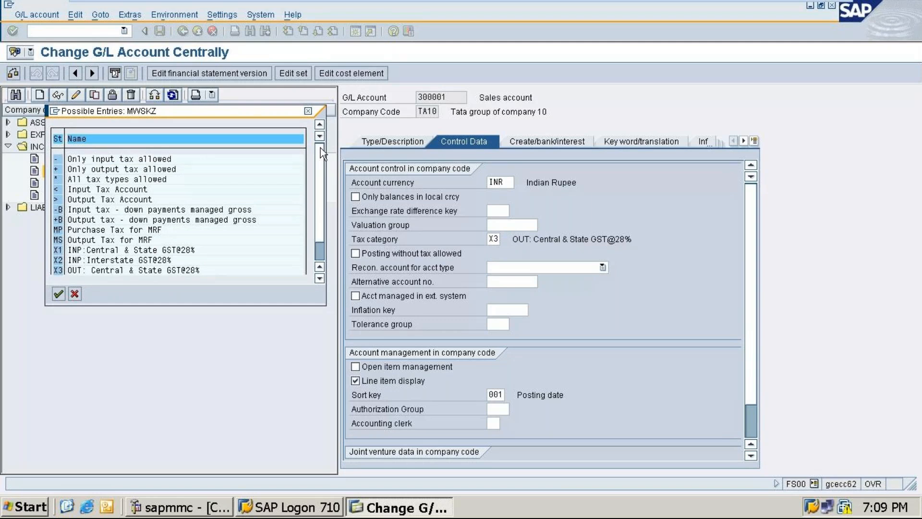
{"action": "scroll", "coordinate": [322, 211], "scroll_direction": "down", "scroll_amount": 2}
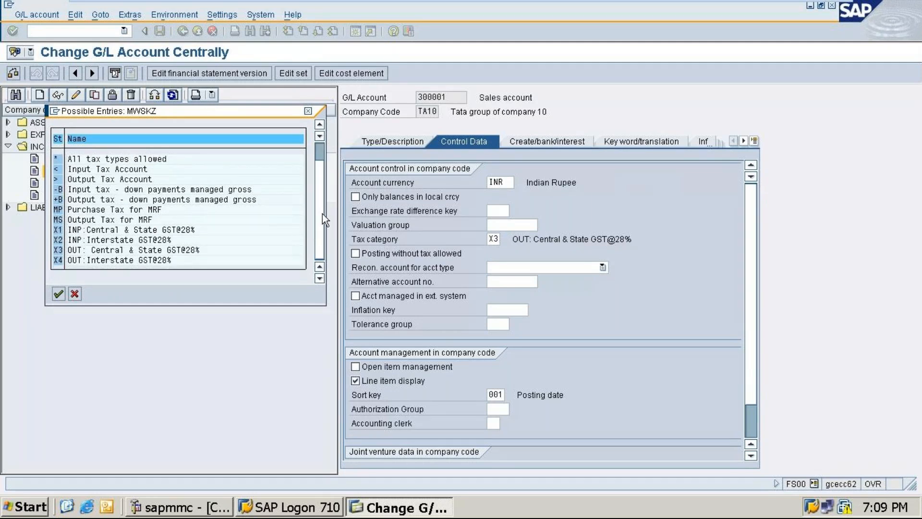
{"action": "left_click", "coordinate": [307, 111]}
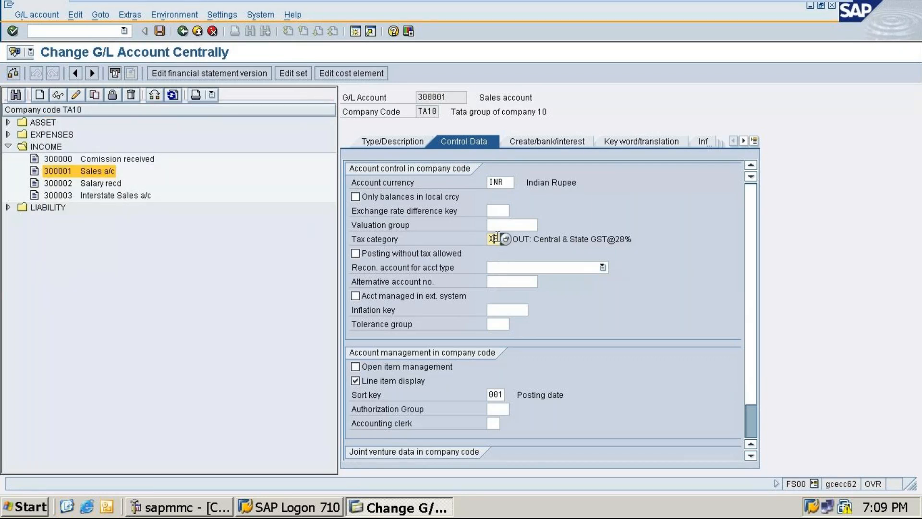
Clear the tax category of Sales account 300001 and save the account despite the sales tax code warning
{"action": "key", "text": "BackSpace"}
{"action": "key", "text": "BackSpace"}
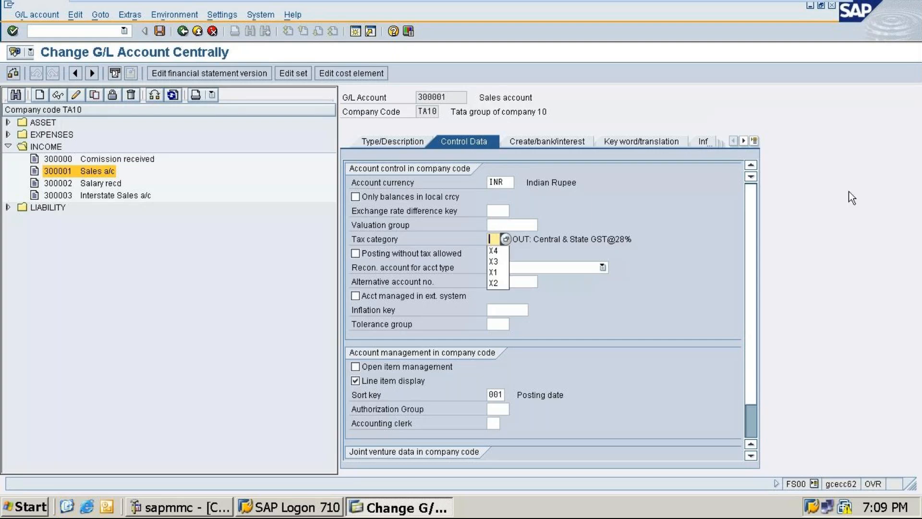
{"action": "left_click", "coordinate": [837, 220]}
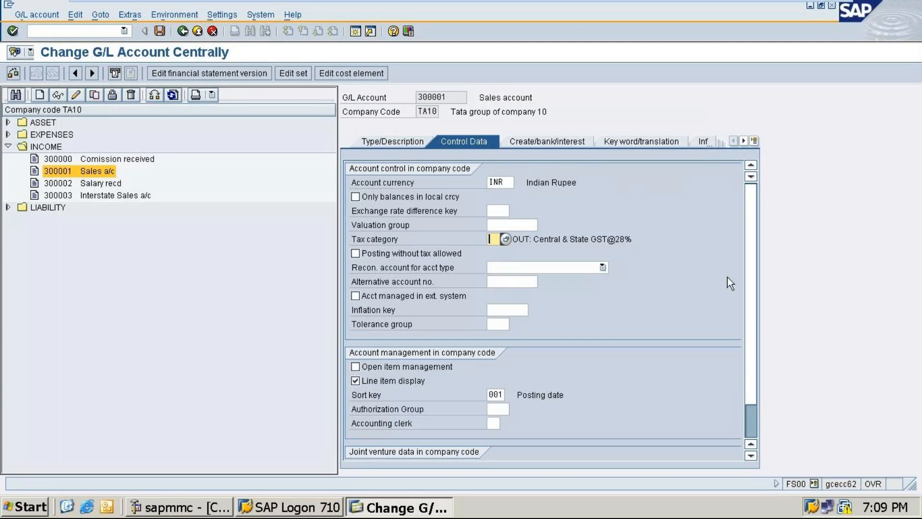
{"action": "left_click", "coordinate": [160, 31]}
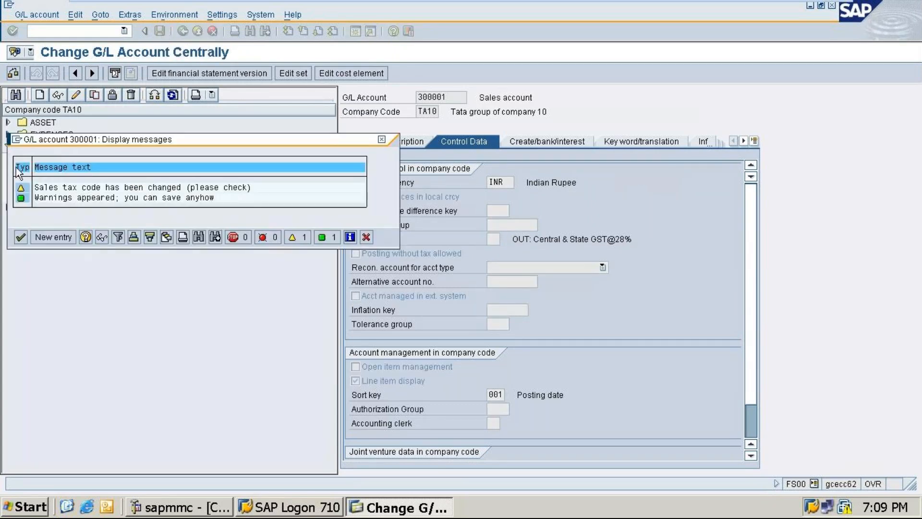
{"action": "left_click", "coordinate": [22, 238]}
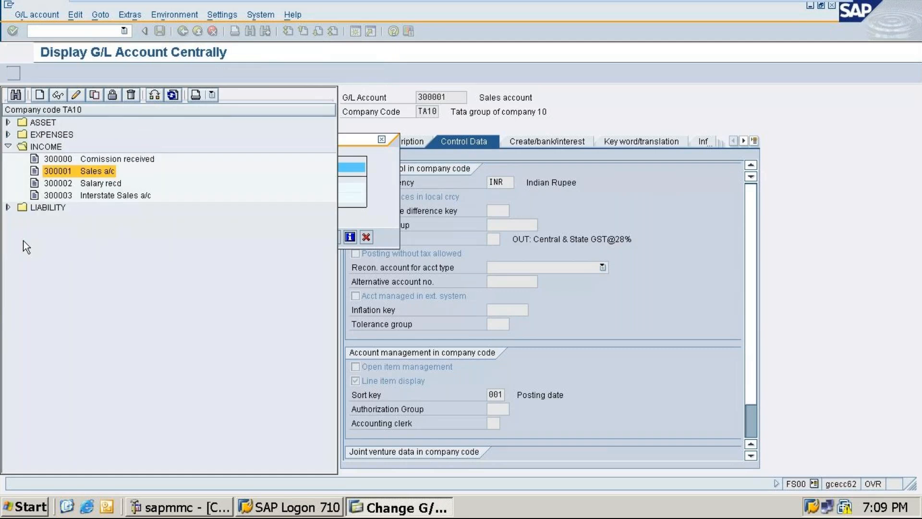
Try to call SPRO from the G/L account display and return to the SAP Easy Access screen
{"action": "left_click", "coordinate": [44, 32]}
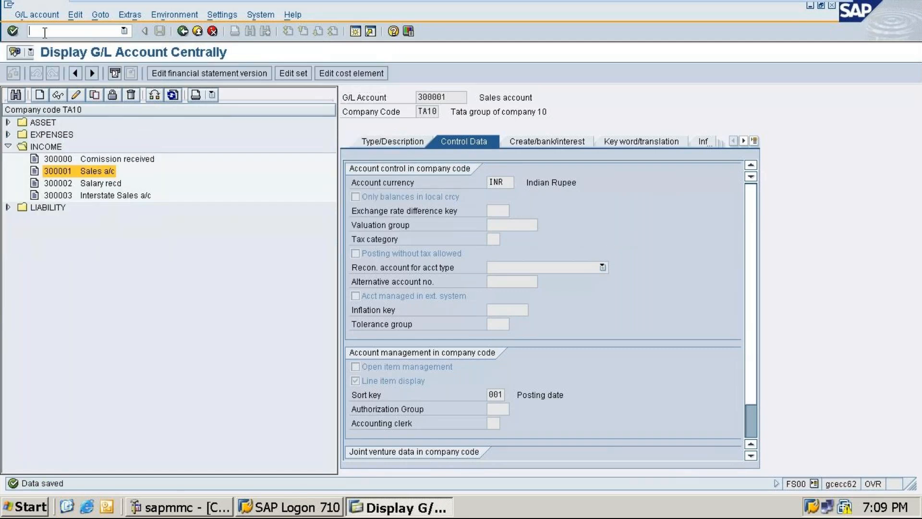
{"action": "type", "text": "/n"}
{"action": "key", "text": "Return"}
{"action": "type", "text": "spro"}
{"action": "key", "text": "Return"}
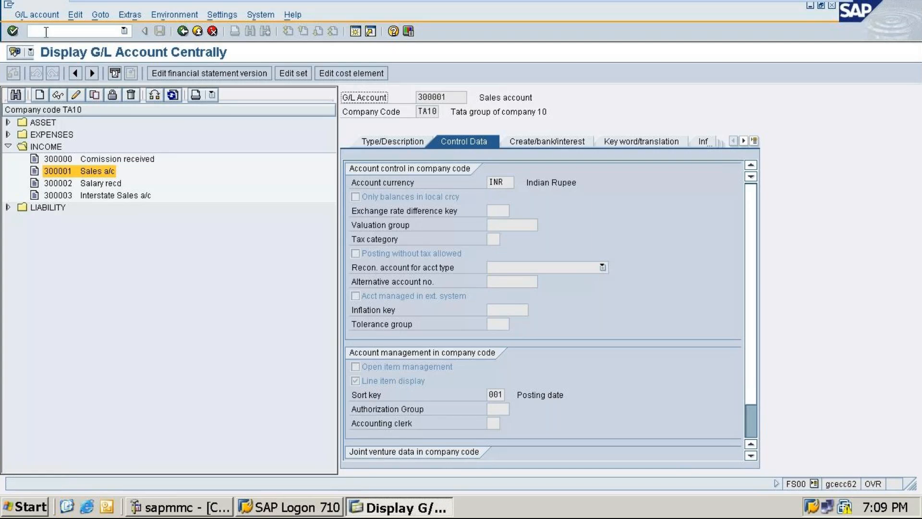
{"action": "left_click", "coordinate": [182, 32]}
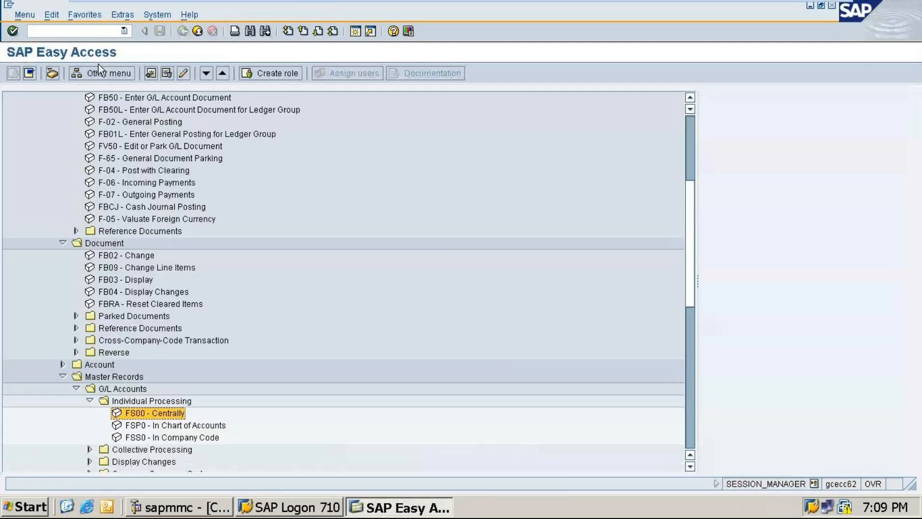
Call transaction SPRO, open the SAP Reference IMG and expand Financial Accounting (New) down to the Cash Journal activities
{"action": "left_click", "coordinate": [93, 29]}
{"action": "type", "text": "spro"}
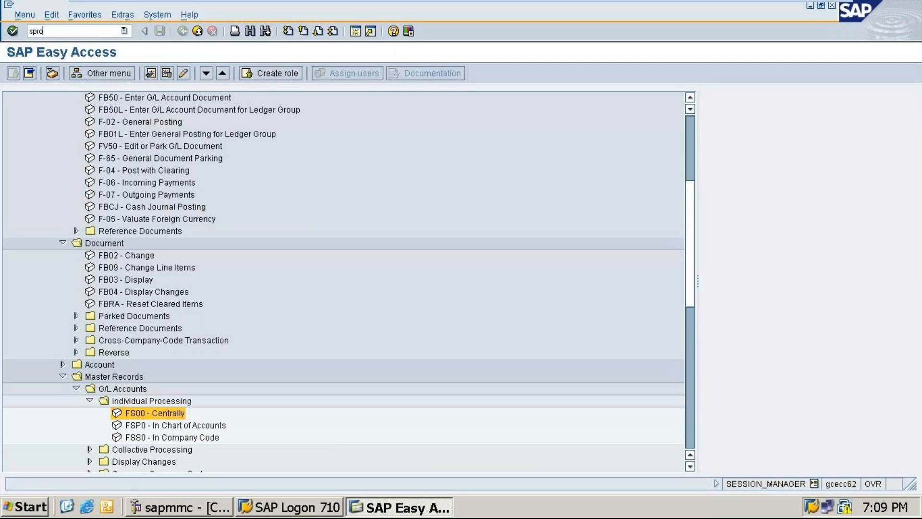
{"action": "key", "text": "Return"}
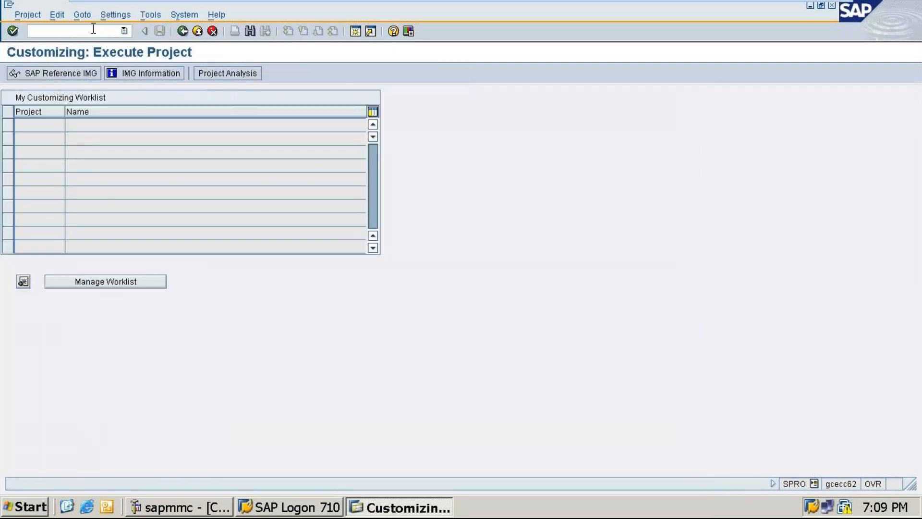
{"action": "left_click", "coordinate": [69, 73]}
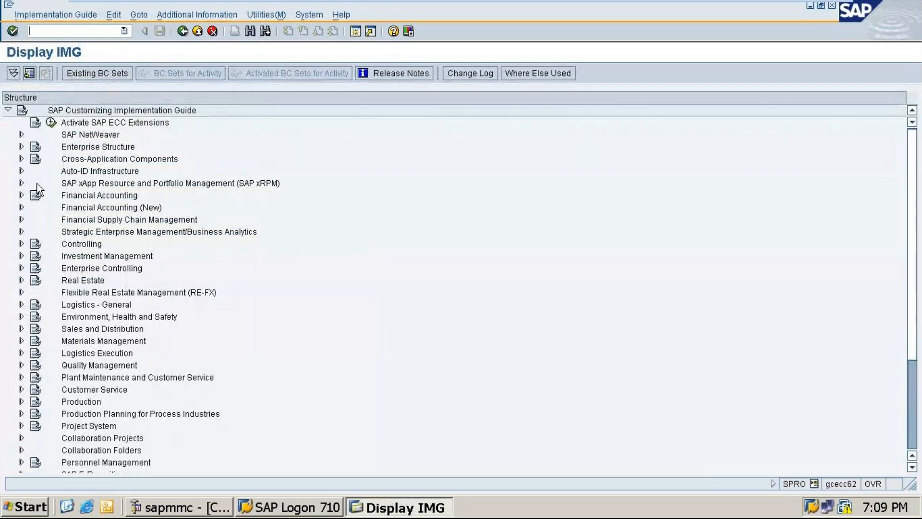
{"action": "left_click", "coordinate": [22, 207]}
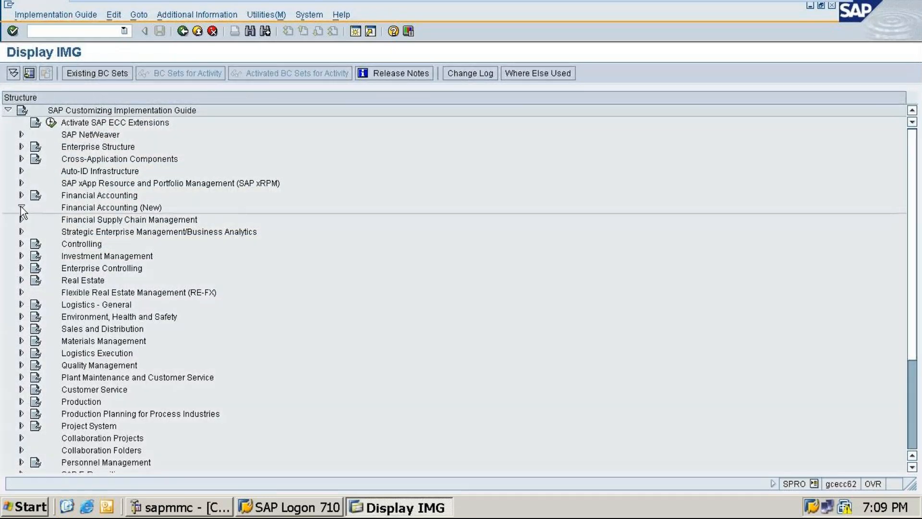
{"action": "left_click", "coordinate": [35, 268]}
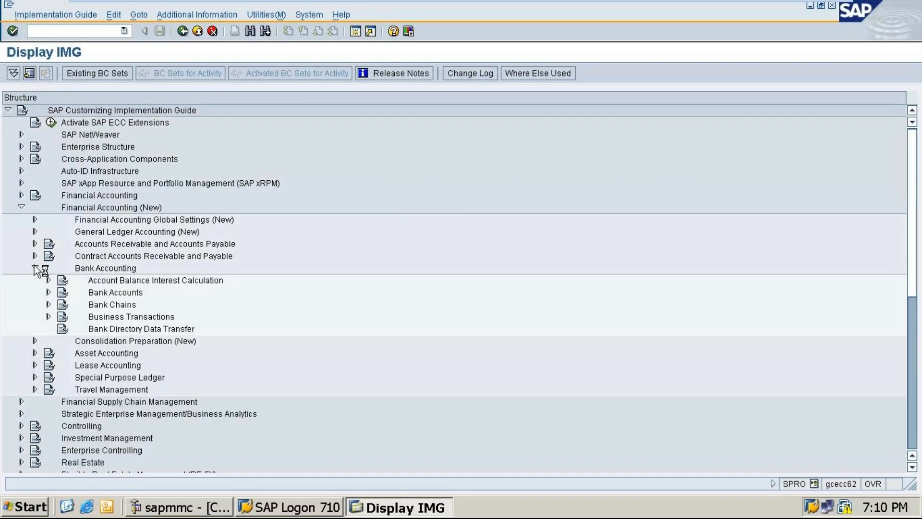
{"action": "left_click", "coordinate": [49, 317]}
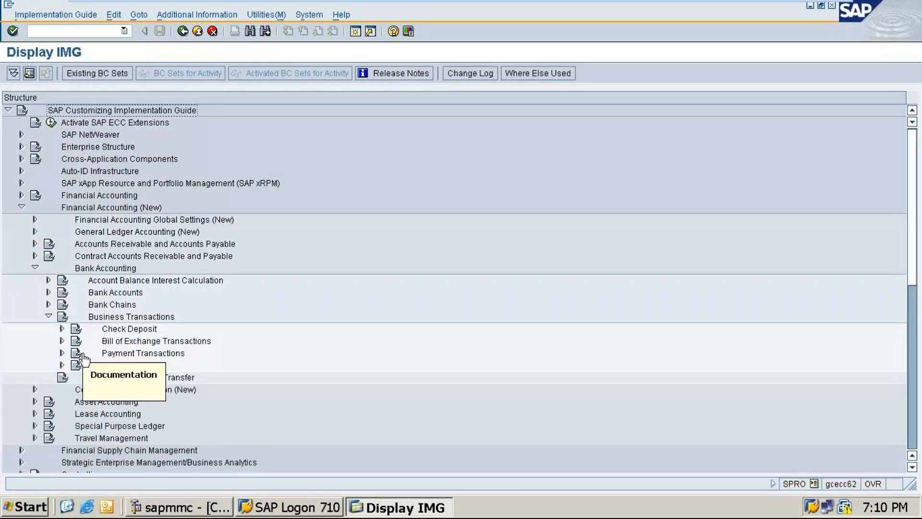
{"action": "left_click", "coordinate": [61, 365]}
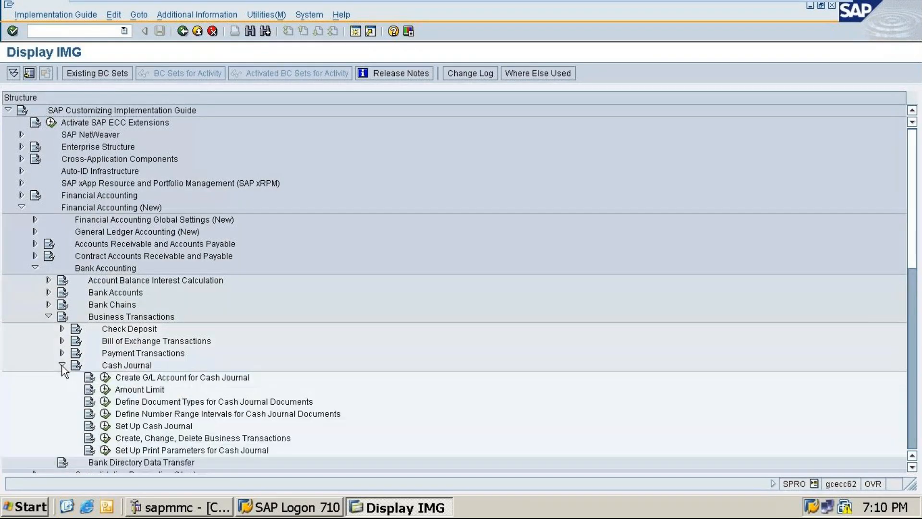
Open and leave the Set Up Cash Journal activity, and execute Create, Change, Delete Business Transactions instead
{"action": "left_click", "coordinate": [106, 426]}
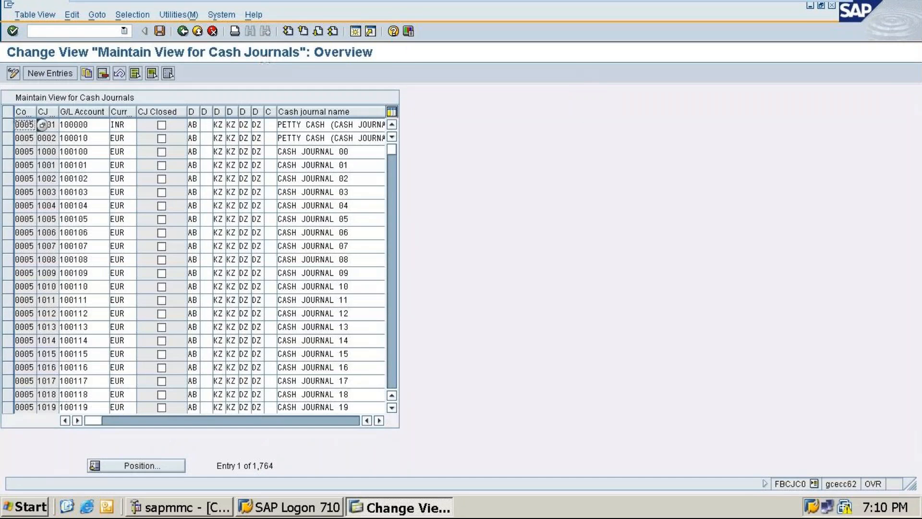
{"action": "left_click", "coordinate": [182, 31]}
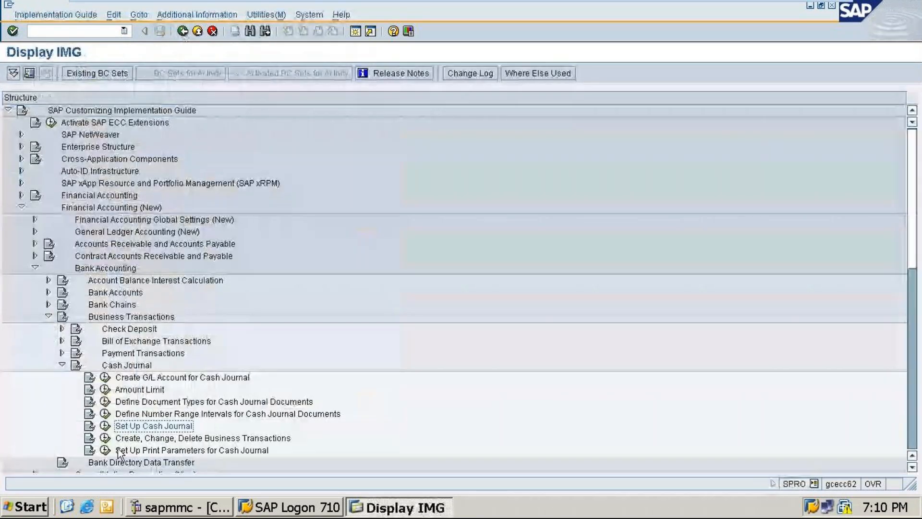
{"action": "left_click", "coordinate": [105, 438]}
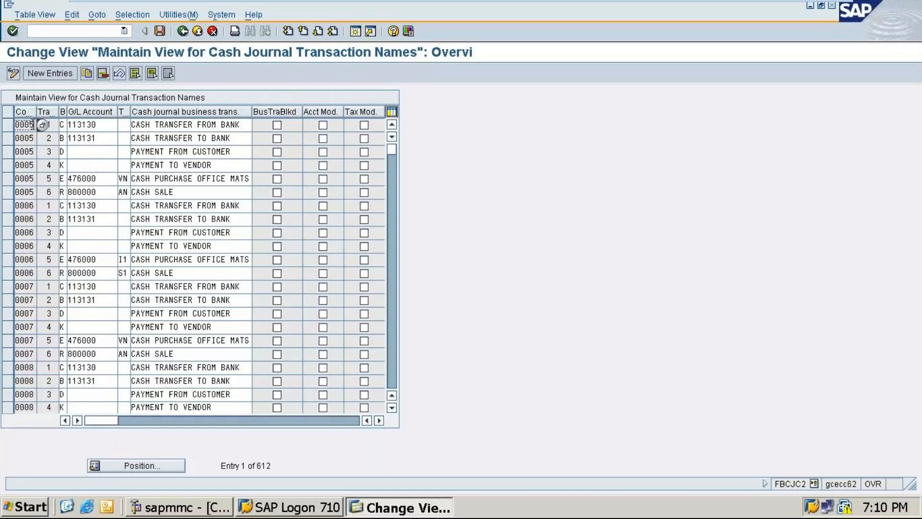
Try to copy cash journal business transactions 1, 2, 3, 5 and 6 of company code 0005
{"action": "left_click", "coordinate": [8, 125]}
{"action": "left_click", "coordinate": [9, 138]}
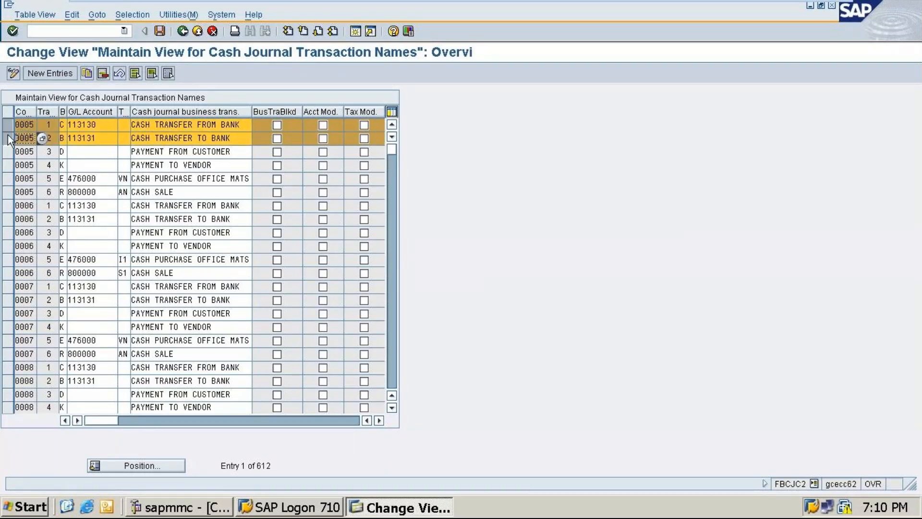
{"action": "left_click", "coordinate": [9, 152]}
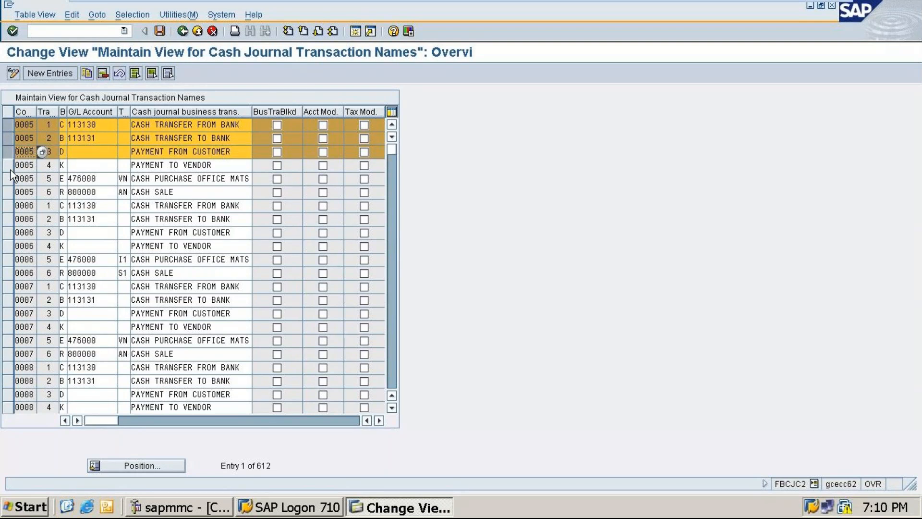
{"action": "left_click", "coordinate": [8, 179]}
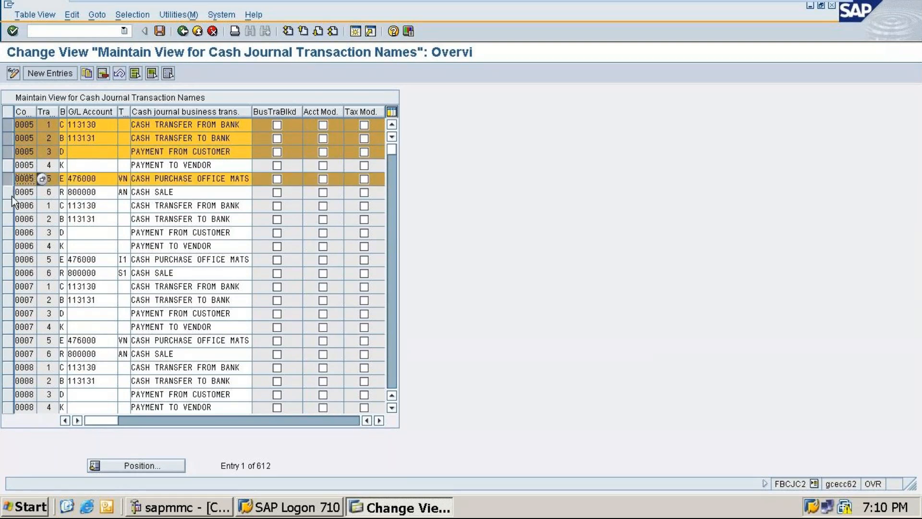
{"action": "left_click", "coordinate": [8, 192]}
{"action": "left_click", "coordinate": [87, 73]}
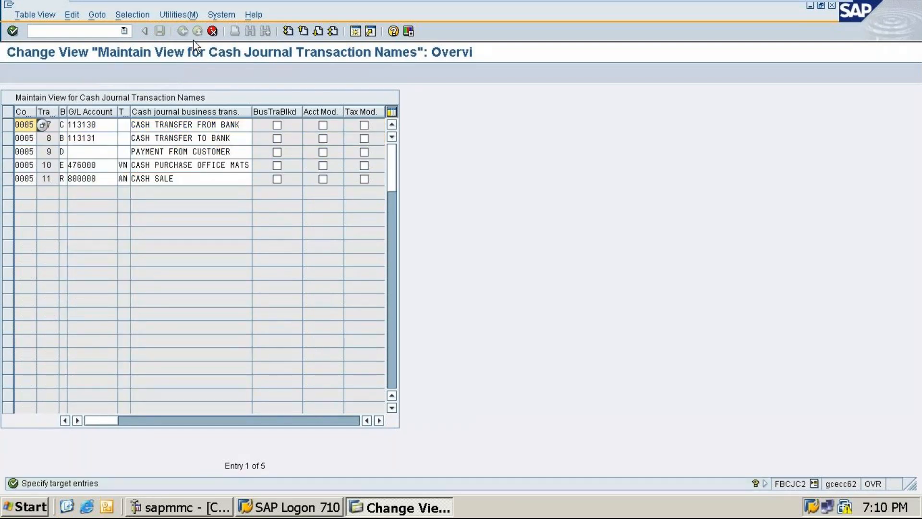
Abandon the copied business transactions and return to the SAP Easy Access screen with the command /n
{"action": "left_click", "coordinate": [211, 32]}
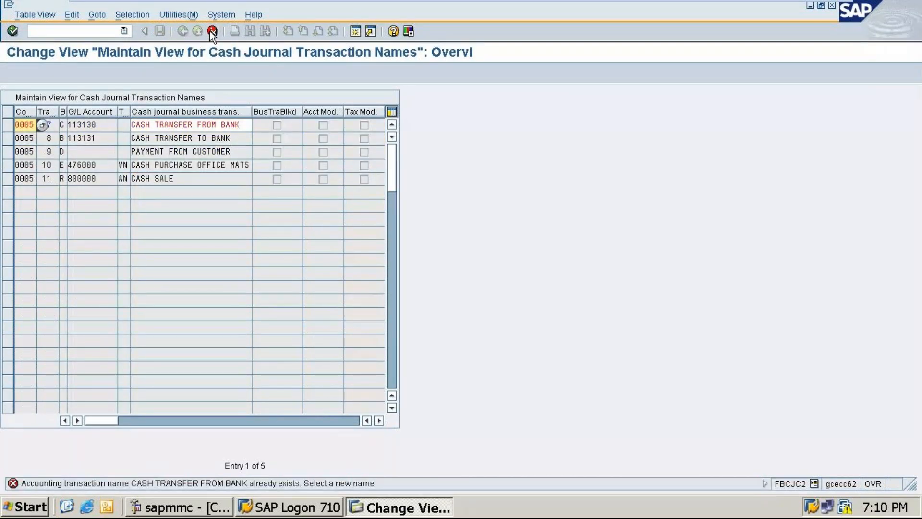
{"action": "left_click", "coordinate": [101, 34]}
{"action": "type", "text": "/n"}
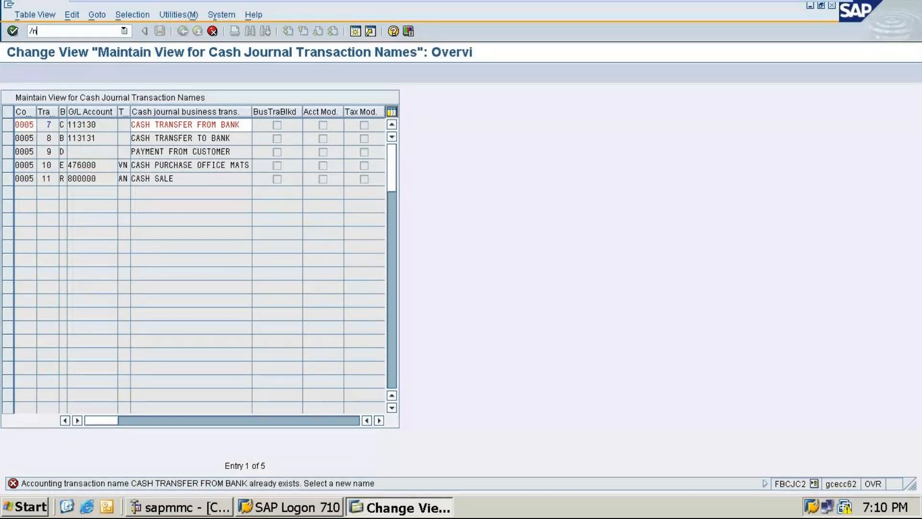
{"action": "key", "text": "Return"}
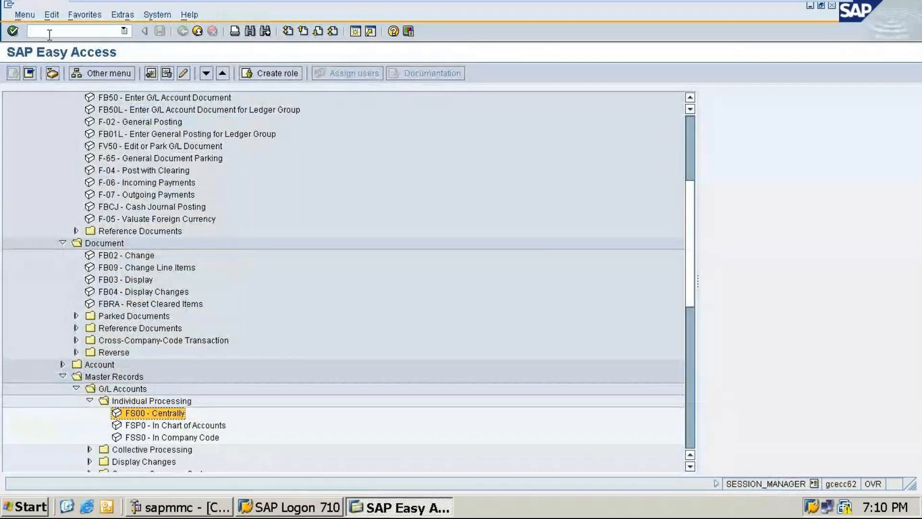
Reopen the SAP Reference IMG through SPRO and expand Bank Accounting, Business Transactions and Cash Journal under Financial Accounting (New)
{"action": "type", "text": "spro"}
{"action": "key", "text": "Return"}
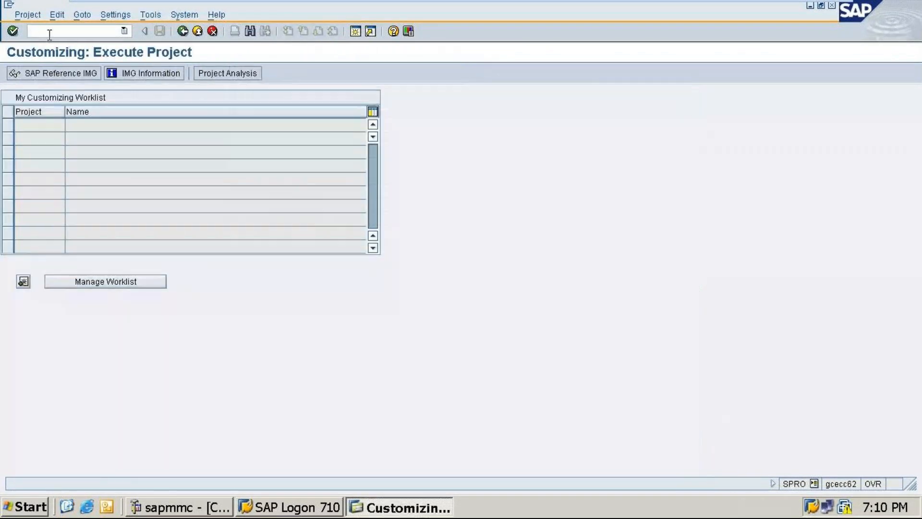
{"action": "left_click", "coordinate": [46, 73]}
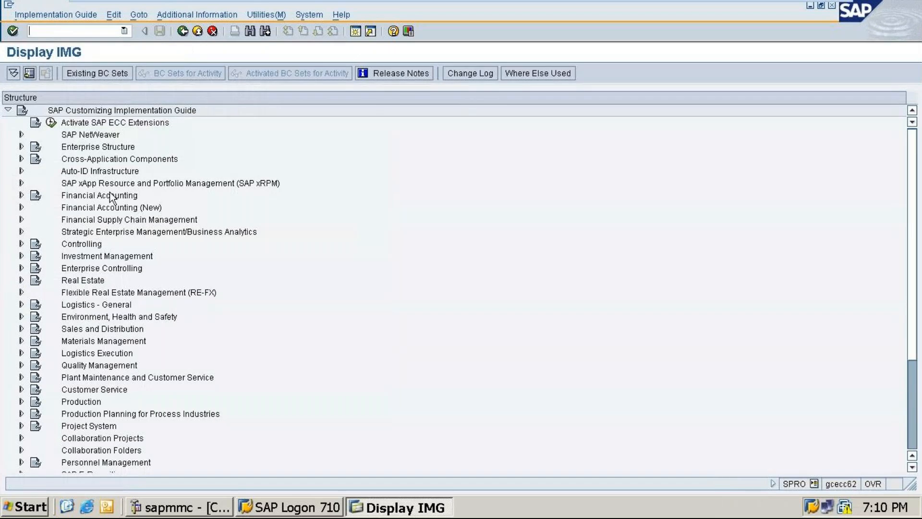
{"action": "left_click", "coordinate": [21, 207]}
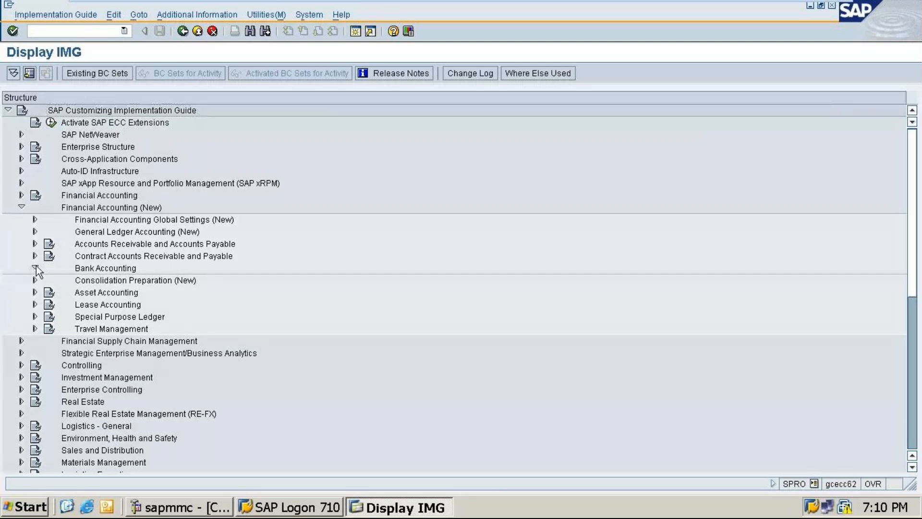
{"action": "left_click", "coordinate": [34, 268]}
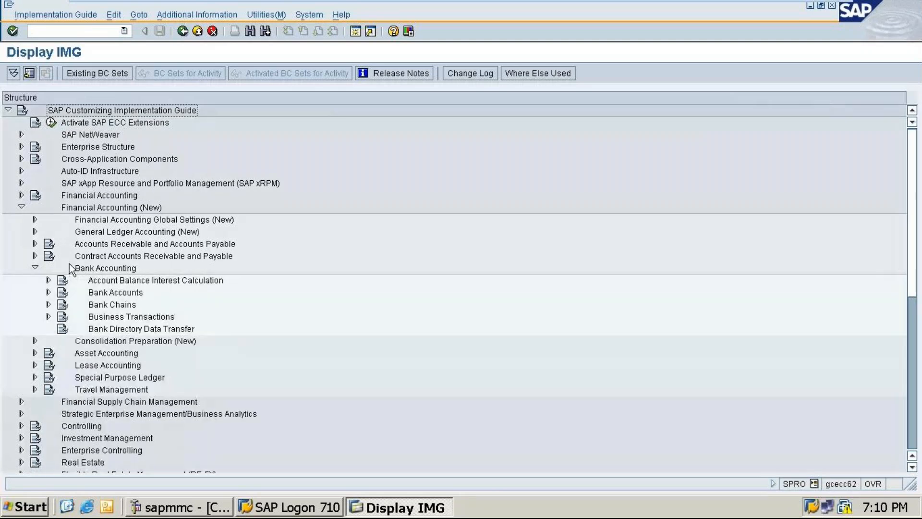
{"action": "left_click", "coordinate": [48, 316]}
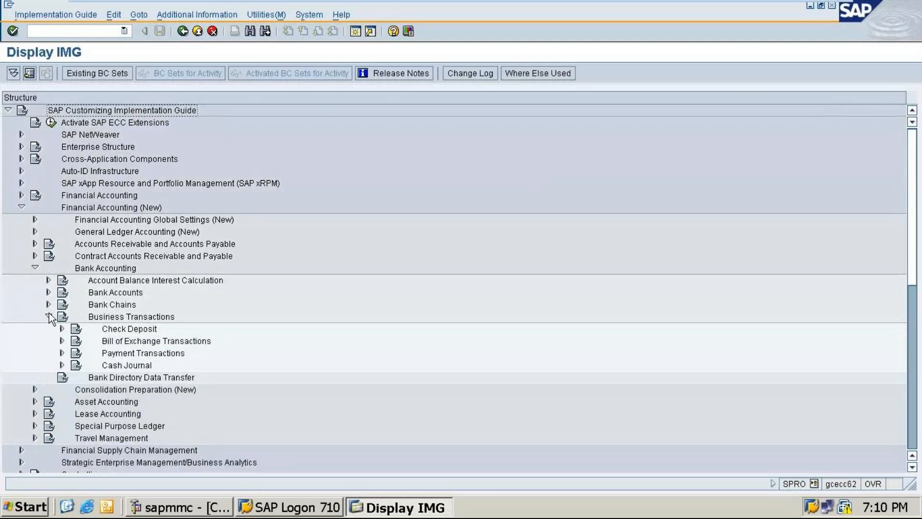
{"action": "left_click", "coordinate": [62, 365]}
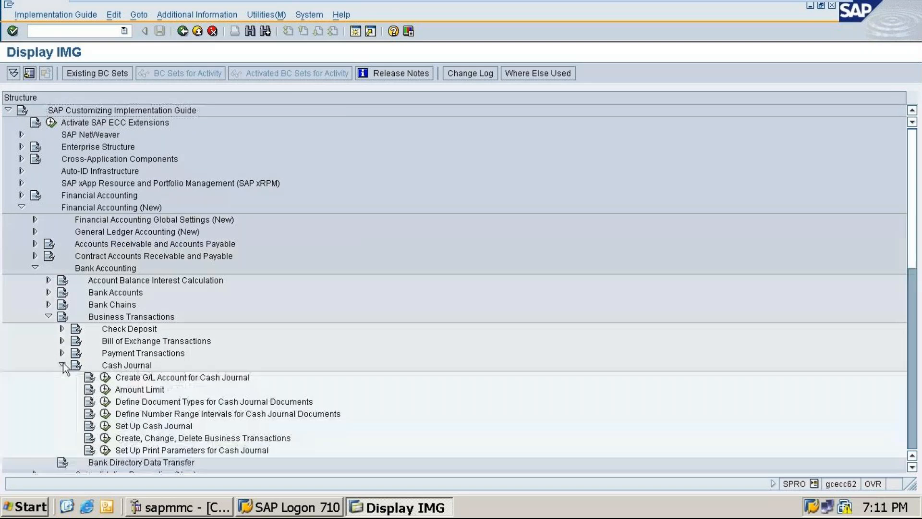
Through Create G/L Account for Cash Journal, open income account 300001 Sales a/c in change mode and show its control data
{"action": "left_click", "coordinate": [104, 377]}
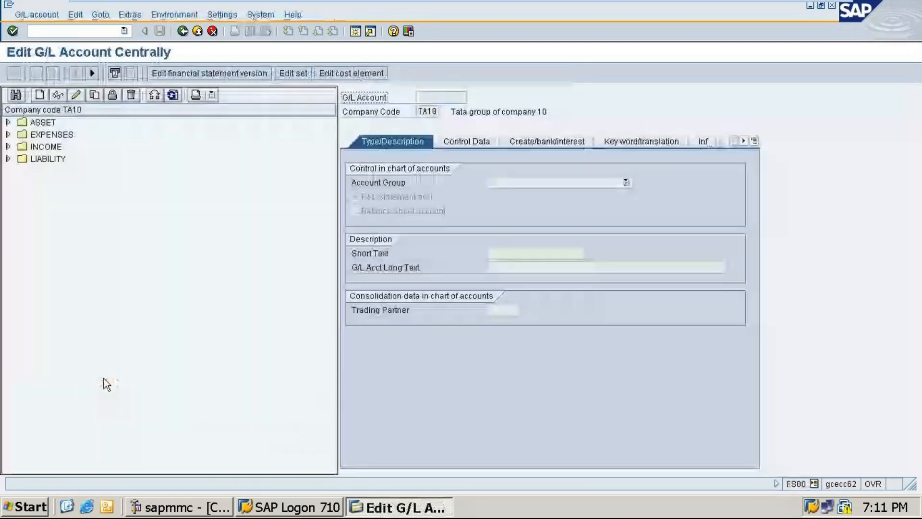
{"action": "left_click", "coordinate": [8, 122]}
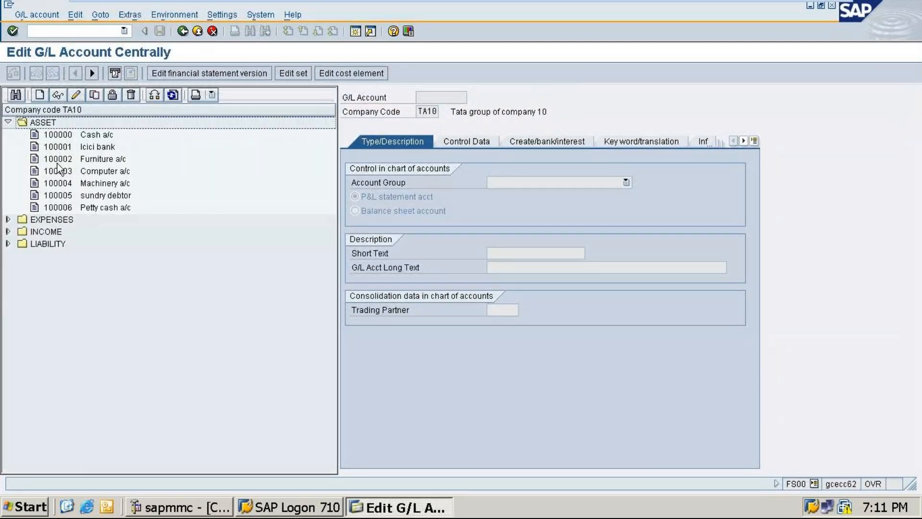
{"action": "left_click", "coordinate": [9, 244]}
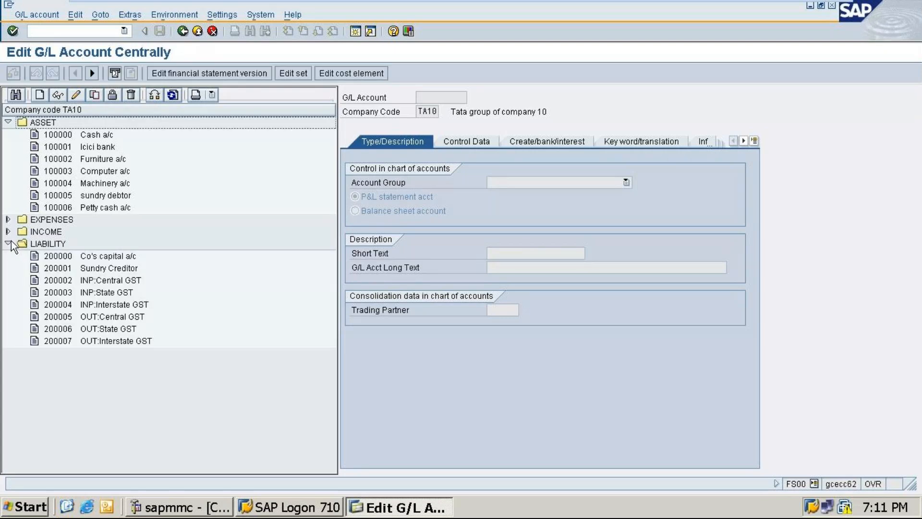
{"action": "left_click", "coordinate": [8, 231]}
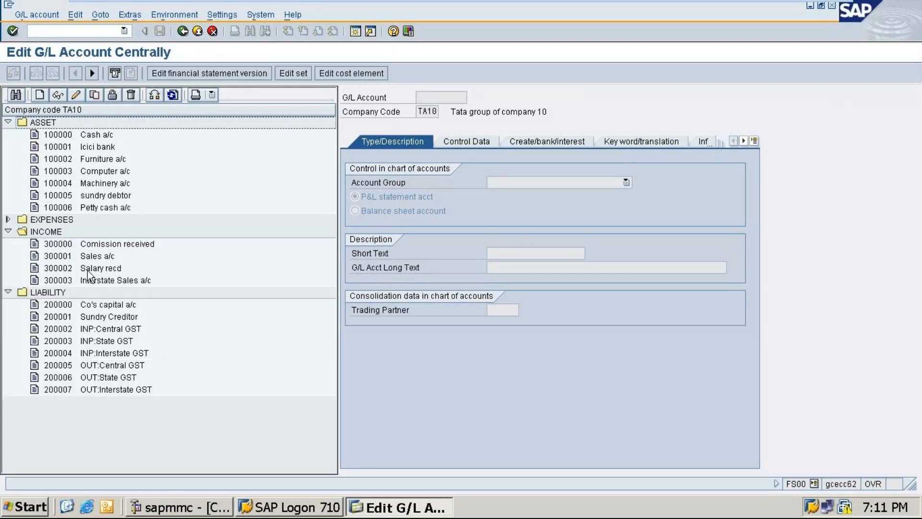
{"action": "double_click", "coordinate": [89, 256]}
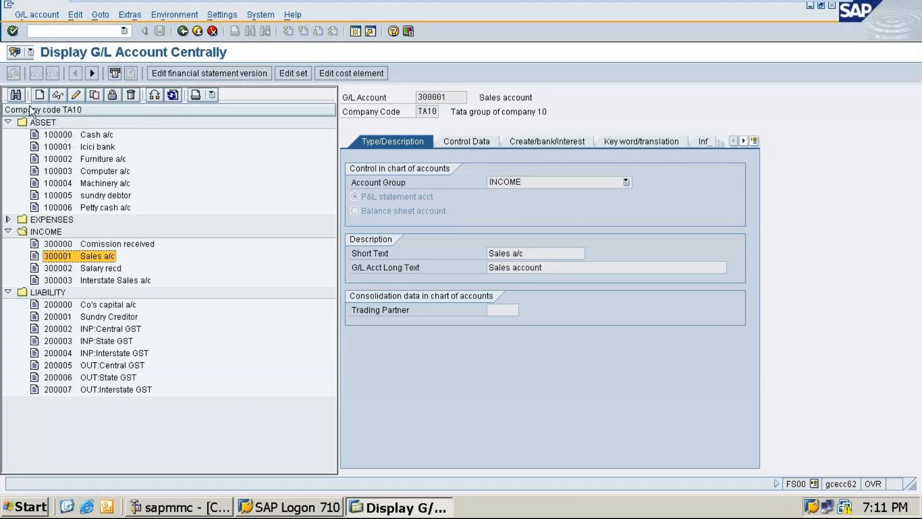
{"action": "left_click", "coordinate": [75, 95]}
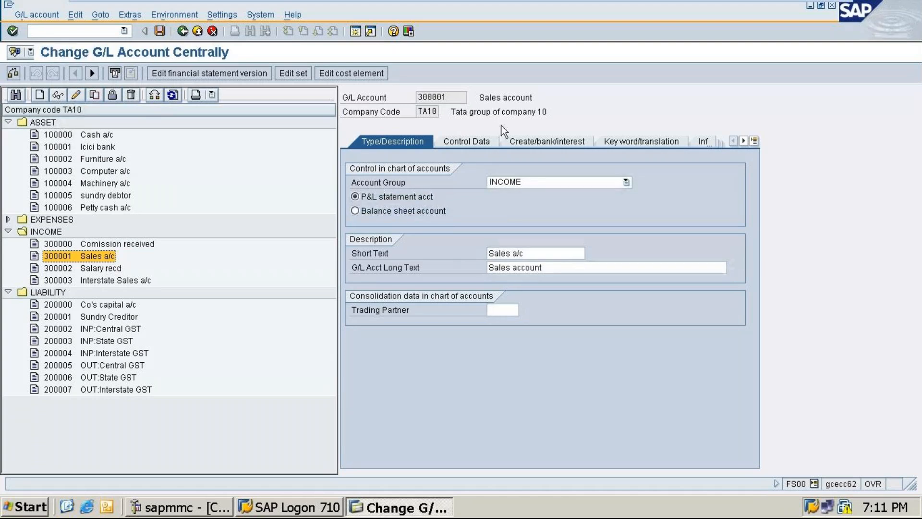
{"action": "left_click", "coordinate": [466, 142]}
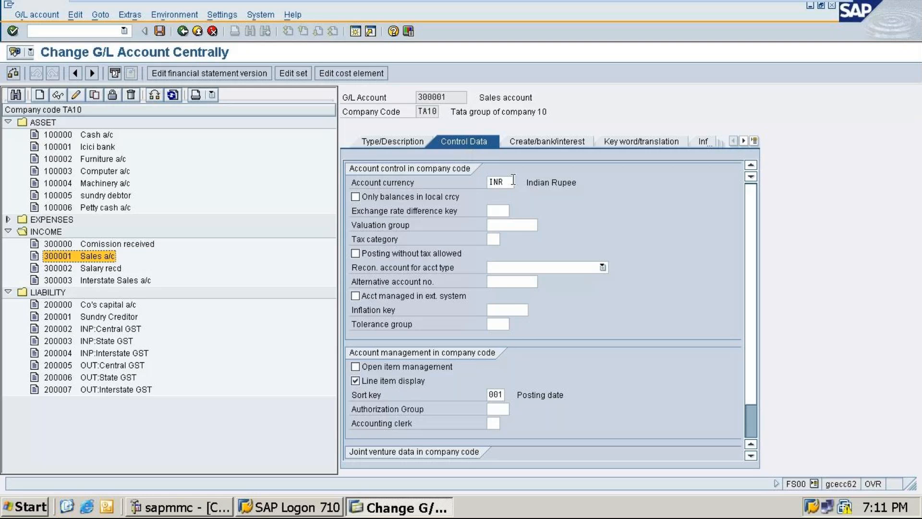
Review the create/bank/interest settings and control data of Sales account 300001, and return to the IMG structure
{"action": "left_click", "coordinate": [522, 140]}
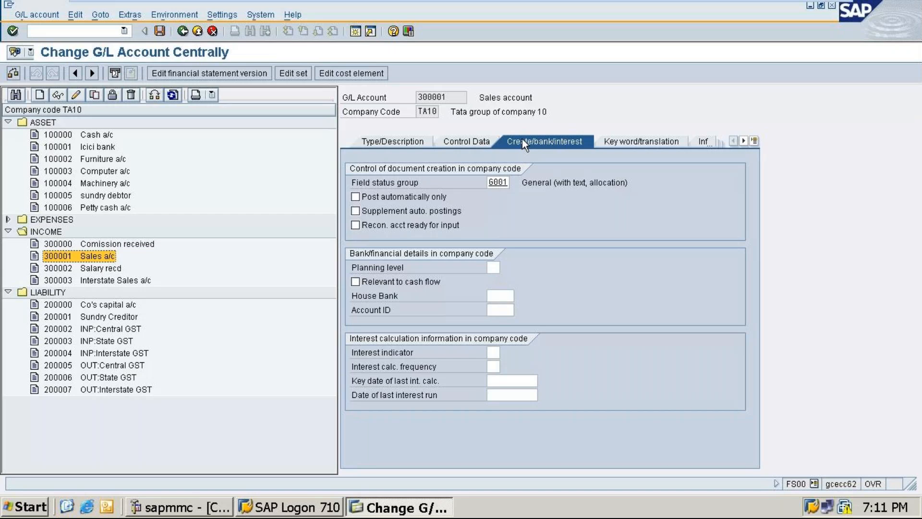
{"action": "left_click", "coordinate": [460, 139]}
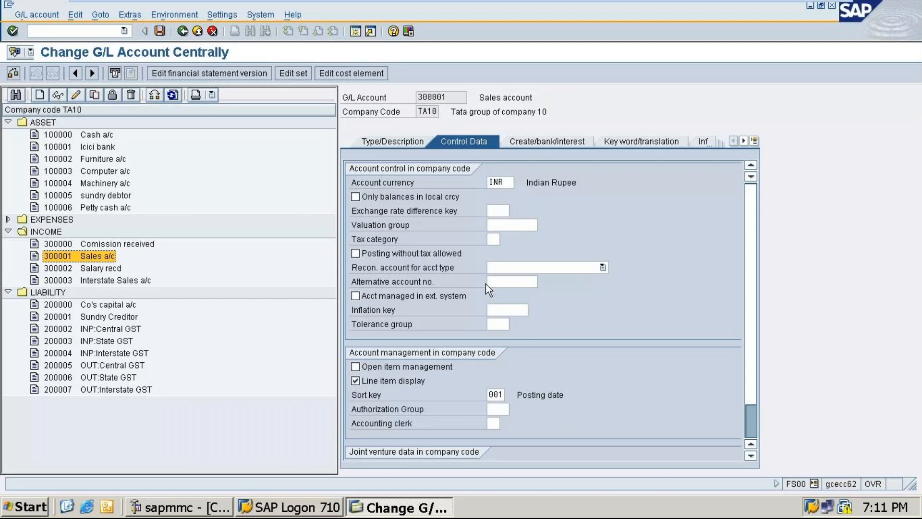
{"action": "left_click", "coordinate": [183, 31]}
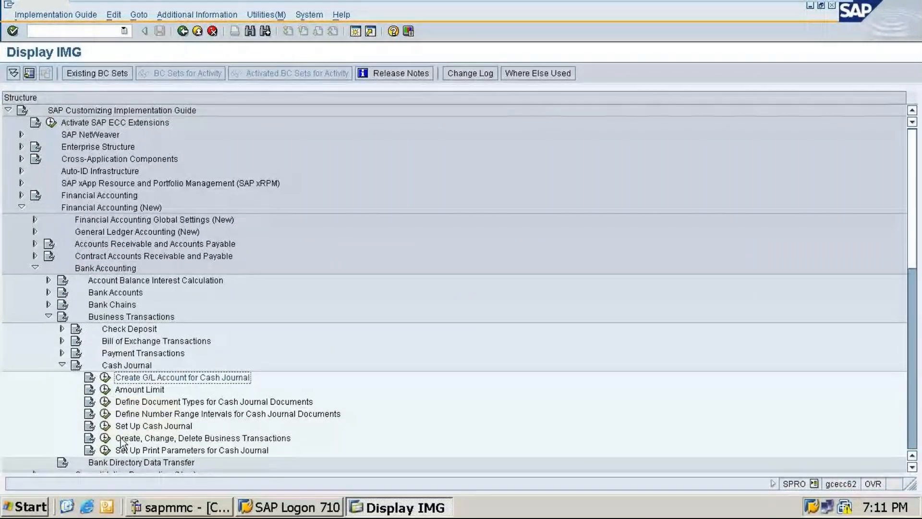
Open Create, Change, Delete Business Transactions and copy all six entries of company code 0005
{"action": "left_click", "coordinate": [105, 439]}
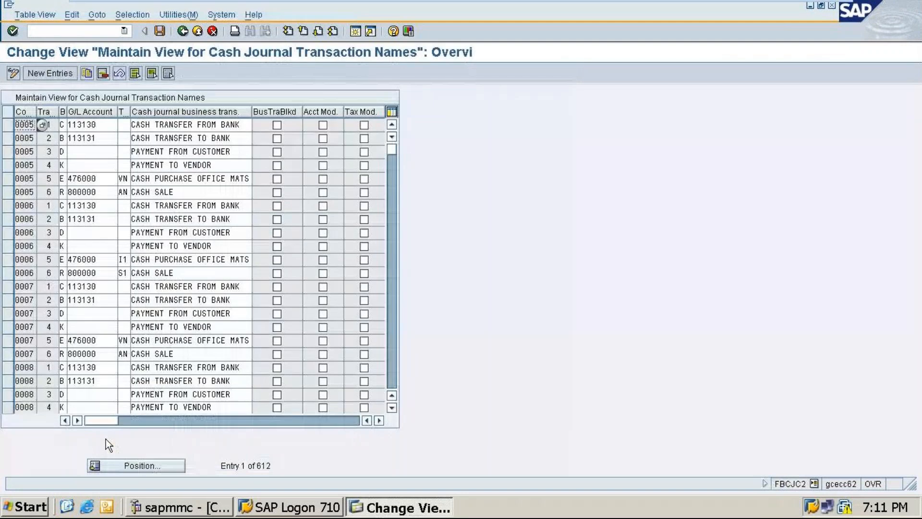
{"action": "left_click", "coordinate": [10, 127]}
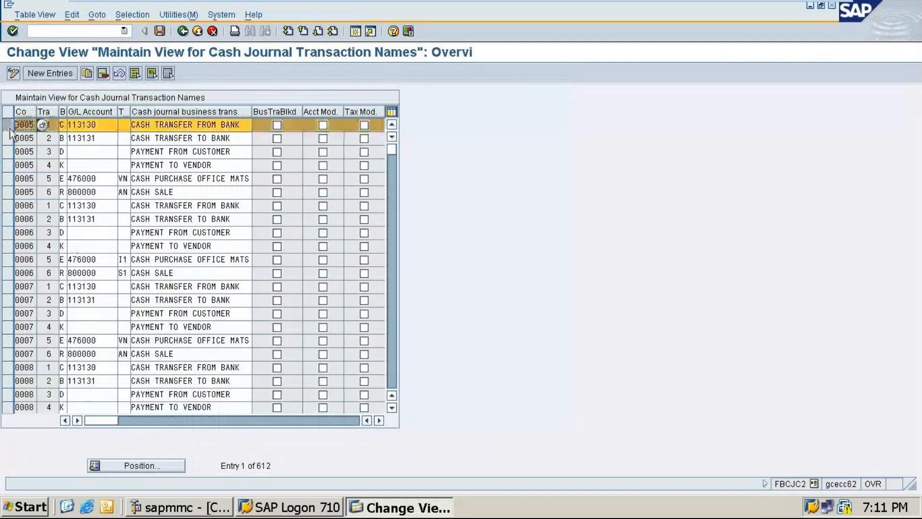
{"action": "left_click_drag", "start_coordinate": [8, 138], "coordinate": [9, 152]}
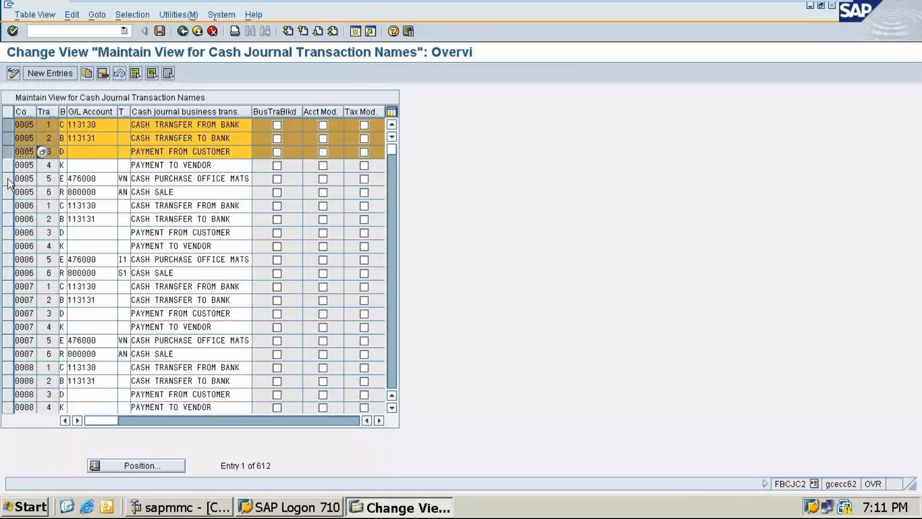
{"action": "left_click", "coordinate": [8, 166]}
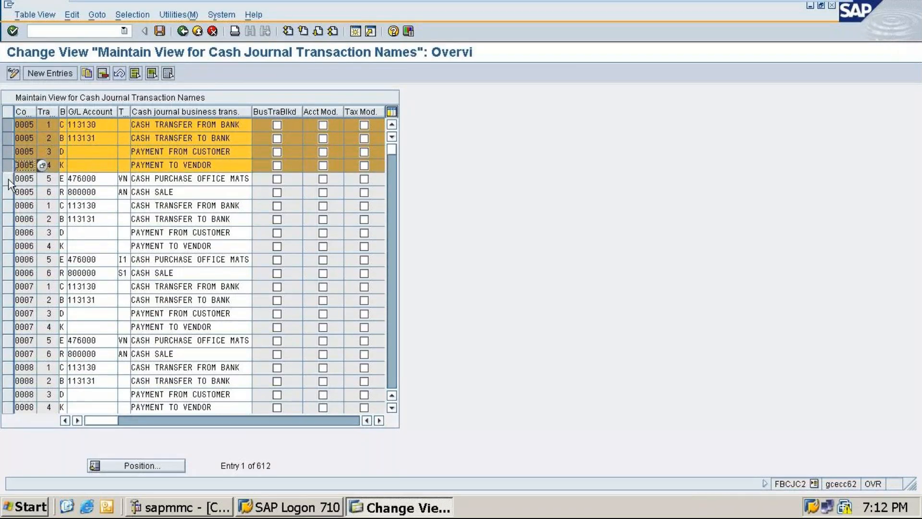
{"action": "left_click", "coordinate": [9, 179]}
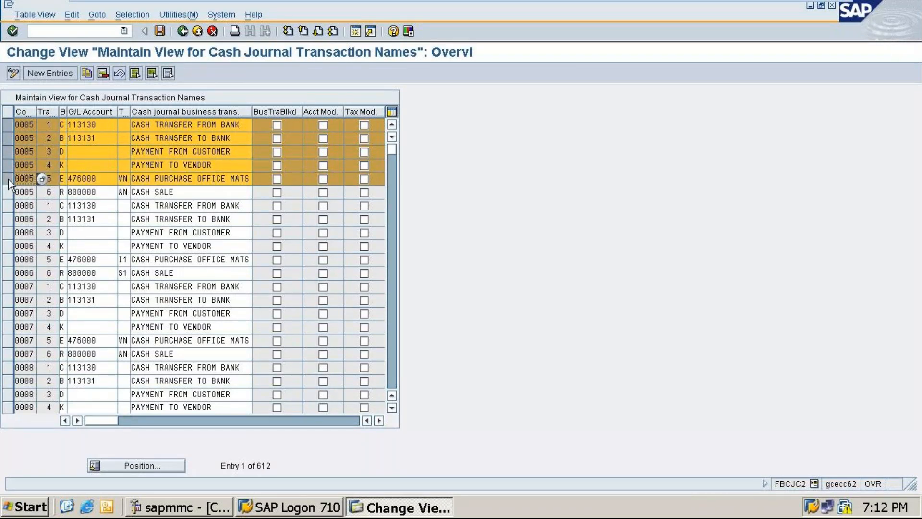
{"action": "left_click", "coordinate": [8, 192]}
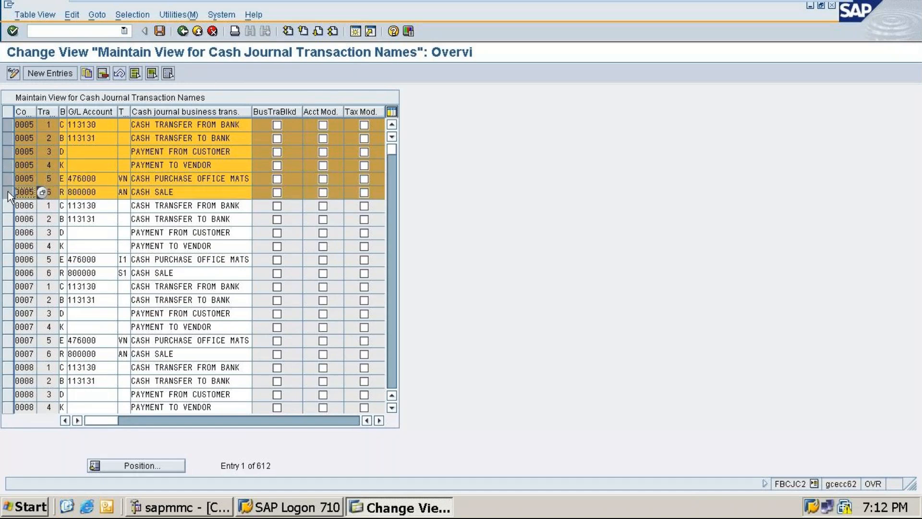
{"action": "left_click", "coordinate": [91, 71]}
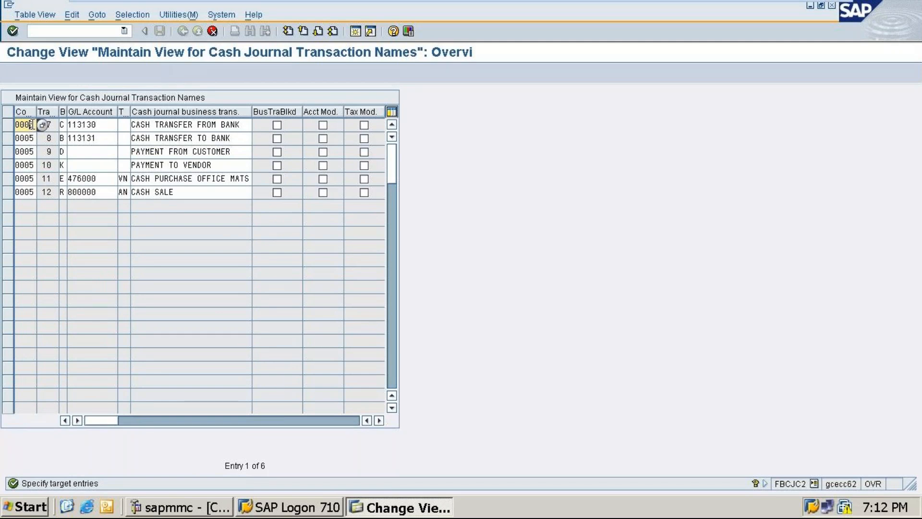
Replace the company code of all six copied business transactions with TA10
{"action": "key", "text": "BackSpace"}
{"action": "key", "text": "BackSpace"}
{"action": "key", "text": "BackSpace"}
{"action": "key", "text": "BackSpace"}
{"action": "type", "text": "TA10"}
{"action": "key", "text": "Down"}
{"action": "key", "text": "BackSpace"}
{"action": "key", "text": "BackSpace"}
{"action": "key", "text": "BackSpace"}
{"action": "key", "text": "BackSpace"}
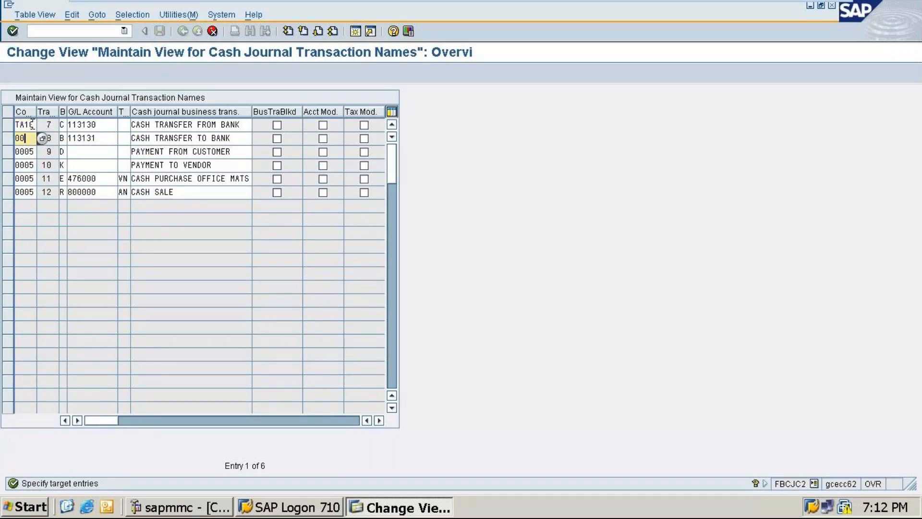
{"action": "type", "text": "TA10"}
{"action": "key", "text": "Down"}
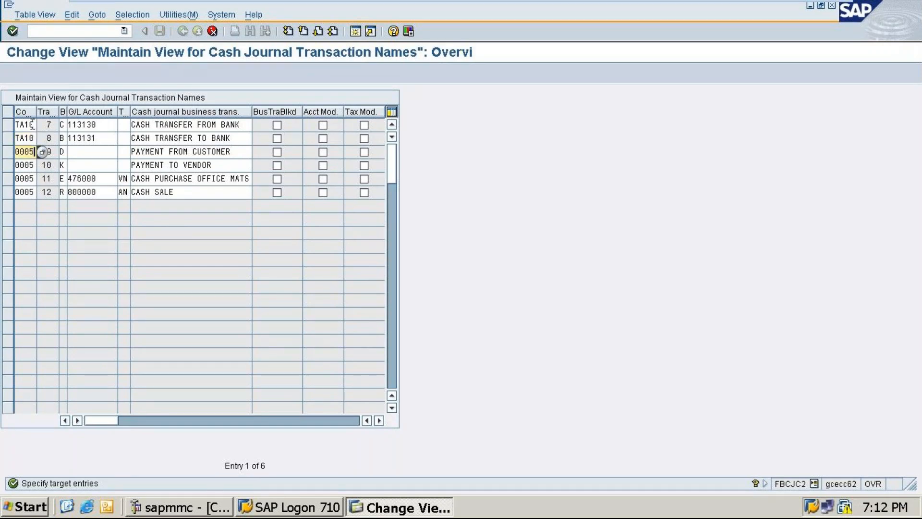
{"action": "key", "text": "BackSpace"}
{"action": "key", "text": "BackSpace"}
{"action": "key", "text": "BackSpace"}
{"action": "key", "text": "BackSpace"}
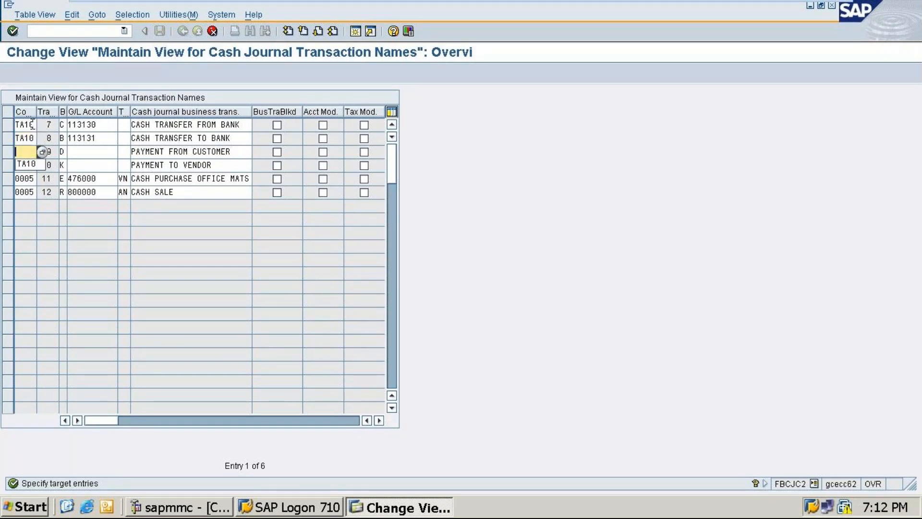
{"action": "type", "text": "TA10"}
{"action": "key", "text": "Down"}
{"action": "key", "text": "BackSpace"}
{"action": "key", "text": "BackSpace"}
{"action": "key", "text": "BackSpace"}
{"action": "key", "text": "BackSpace"}
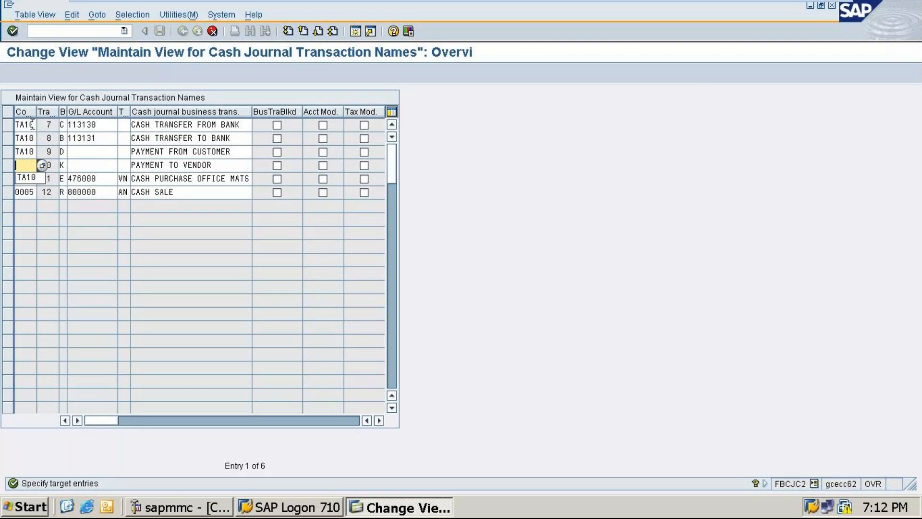
{"action": "type", "text": "TA10"}
{"action": "key", "text": "Down"}
{"action": "key", "text": "BackSpace"}
{"action": "key", "text": "BackSpace"}
{"action": "key", "text": "BackSpace"}
{"action": "key", "text": "BackSpace"}
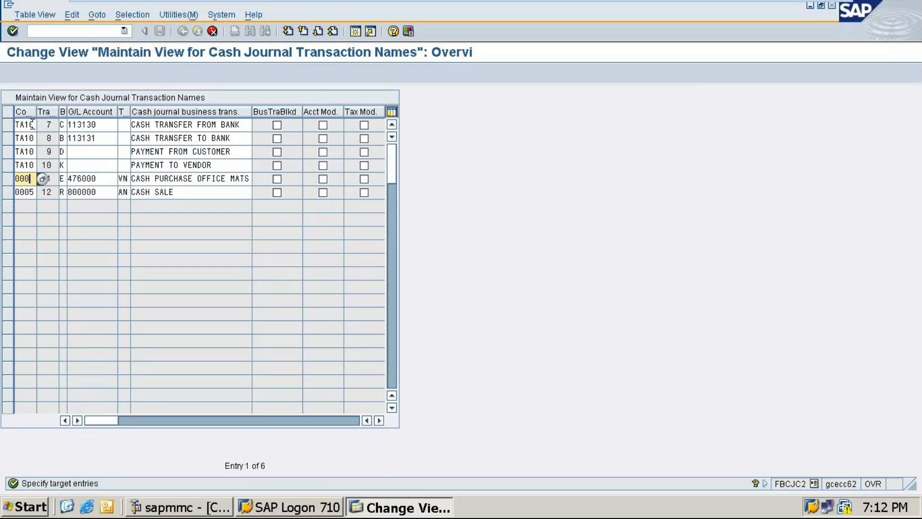
{"action": "type", "text": "TA10"}
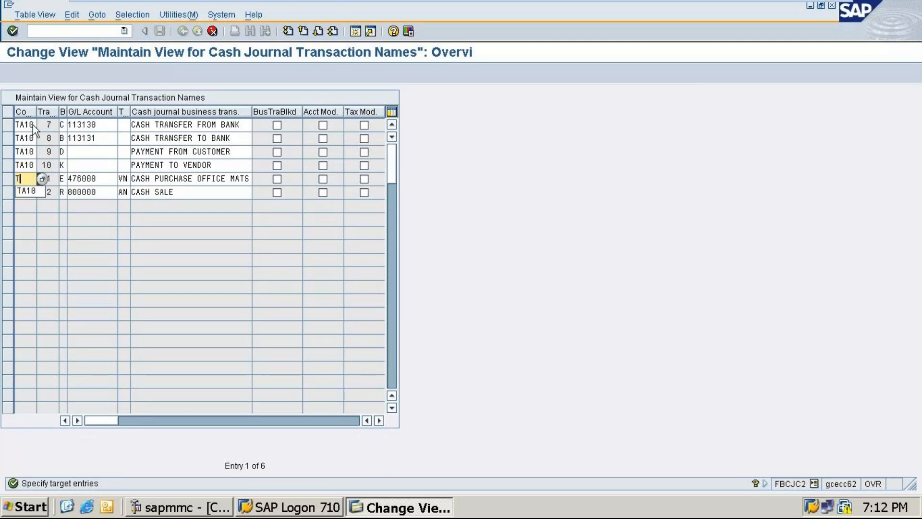
{"action": "key", "text": "Down"}
{"action": "key", "text": "BackSpace"}
{"action": "key", "text": "BackSpace"}
{"action": "type", "text": "TA10"}
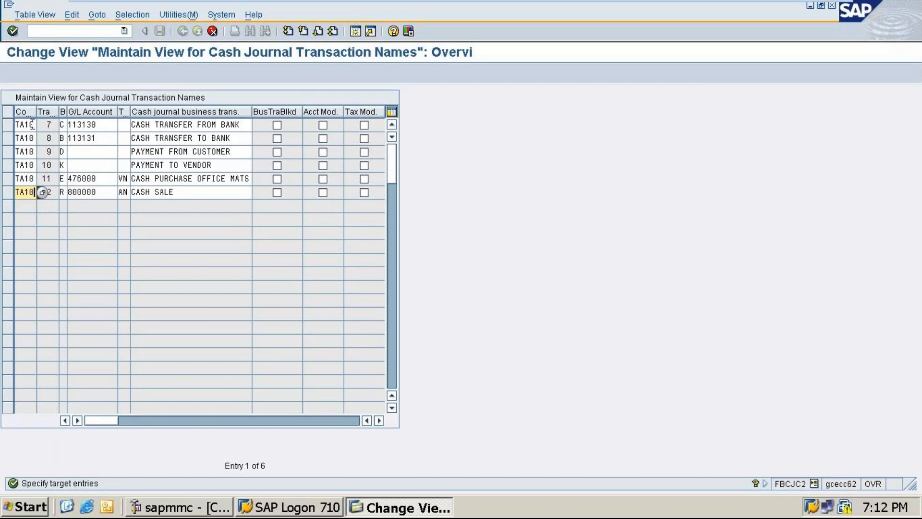
Assign business transaction type C (Receipt from bank account) and G/L account 100001 to the Cash Transfer from Bank entry
{"action": "left_click", "coordinate": [53, 124]}
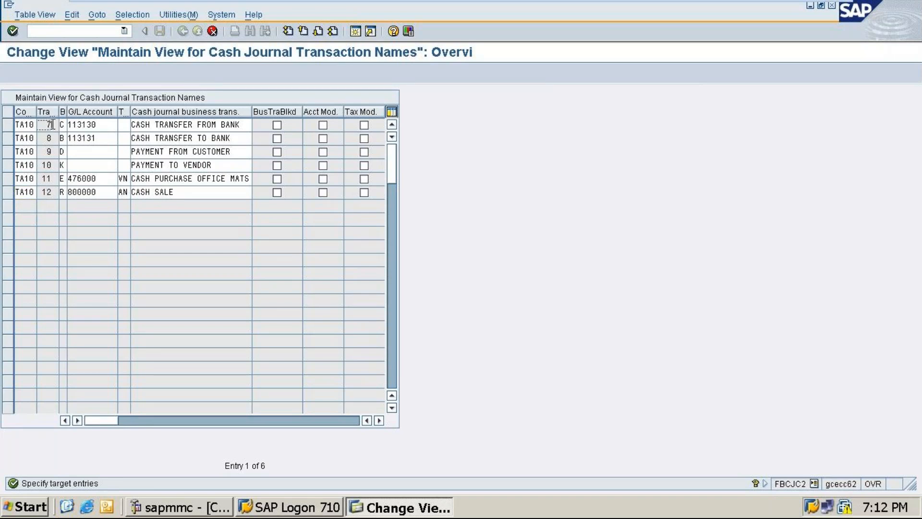
{"action": "left_click", "coordinate": [101, 124]}
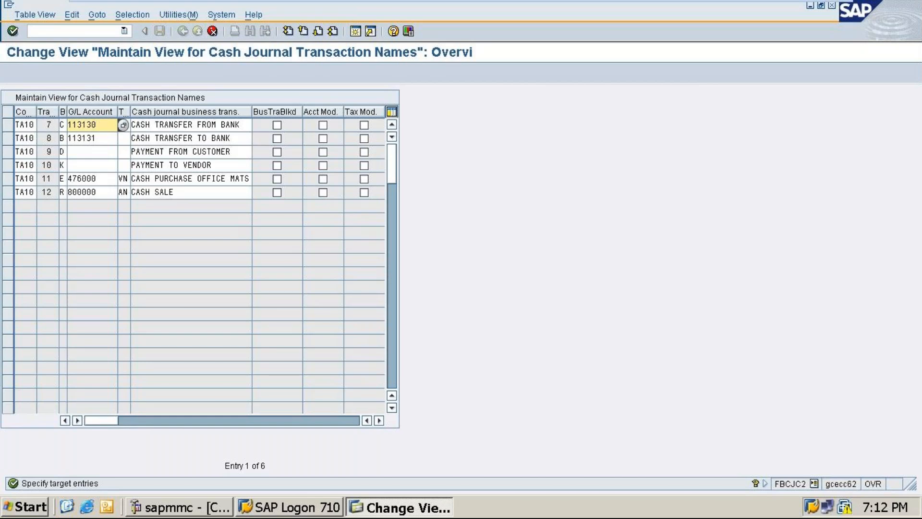
{"action": "left_click", "coordinate": [65, 125]}
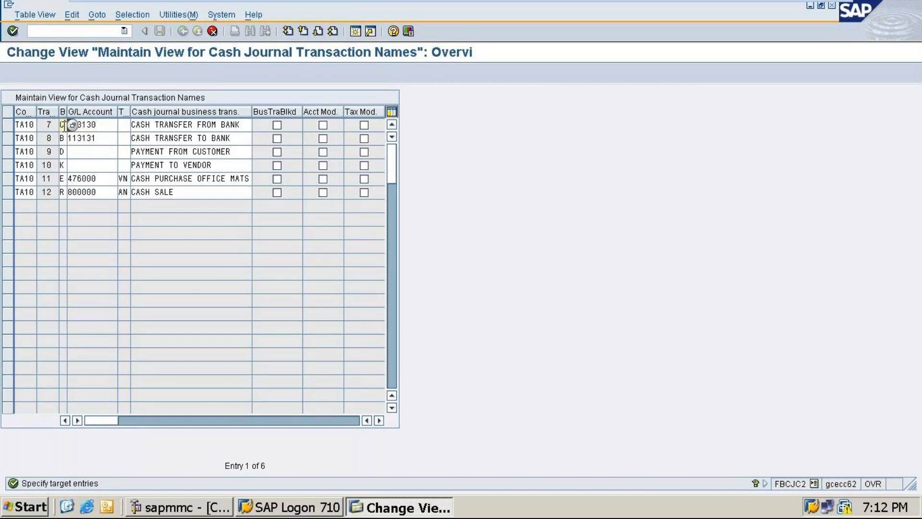
{"action": "left_click", "coordinate": [72, 125]}
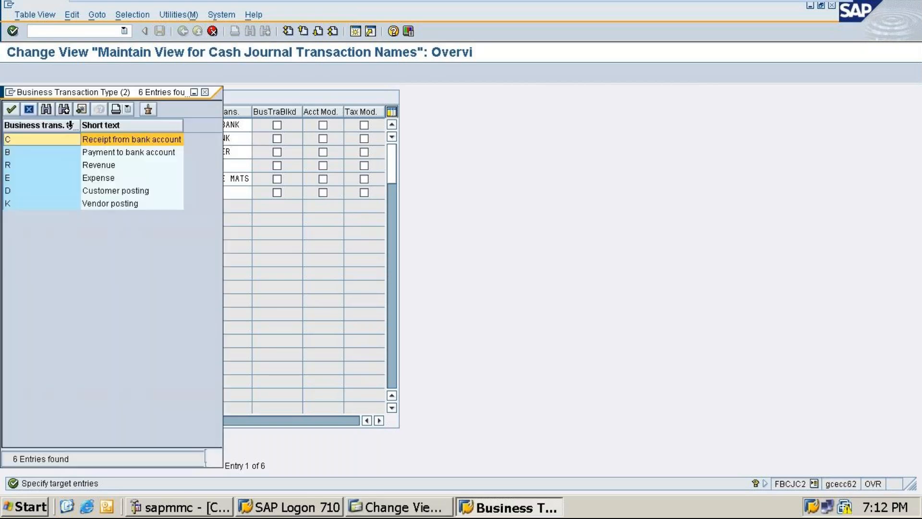
{"action": "double_click", "coordinate": [92, 139]}
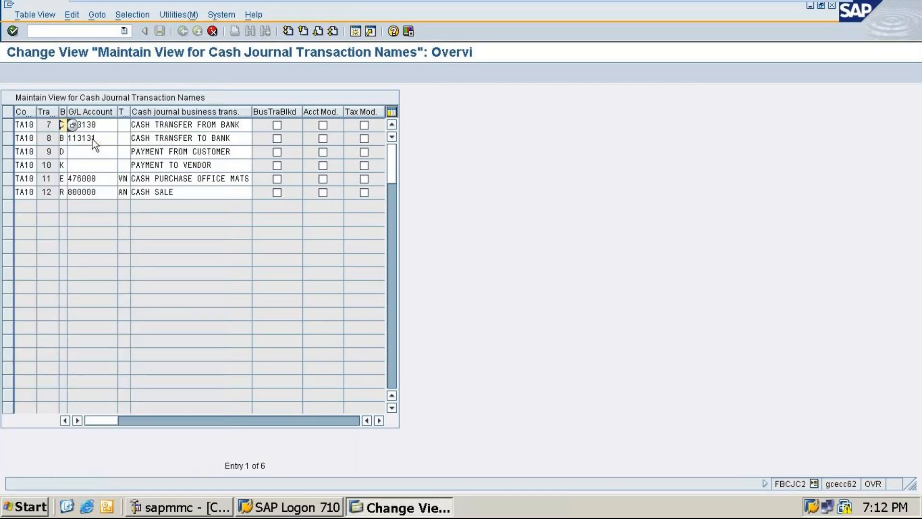
{"action": "left_click", "coordinate": [102, 124]}
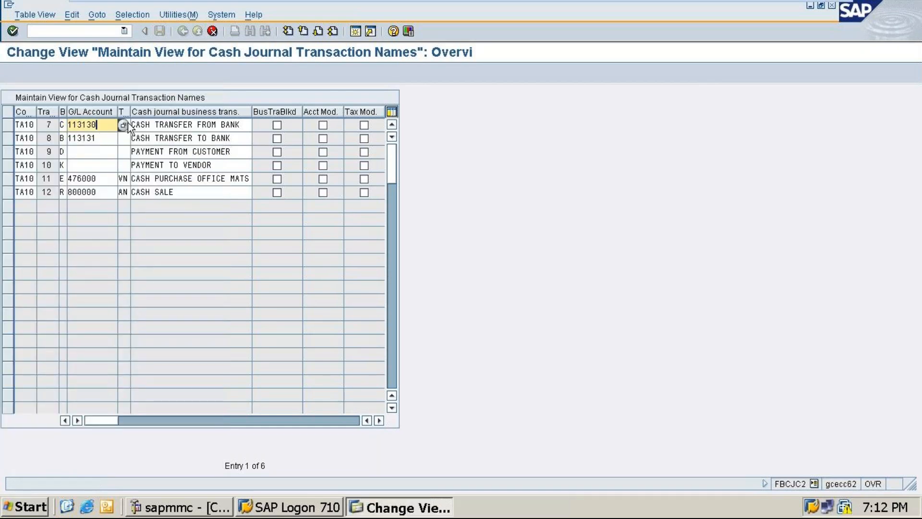
{"action": "left_click", "coordinate": [122, 124]}
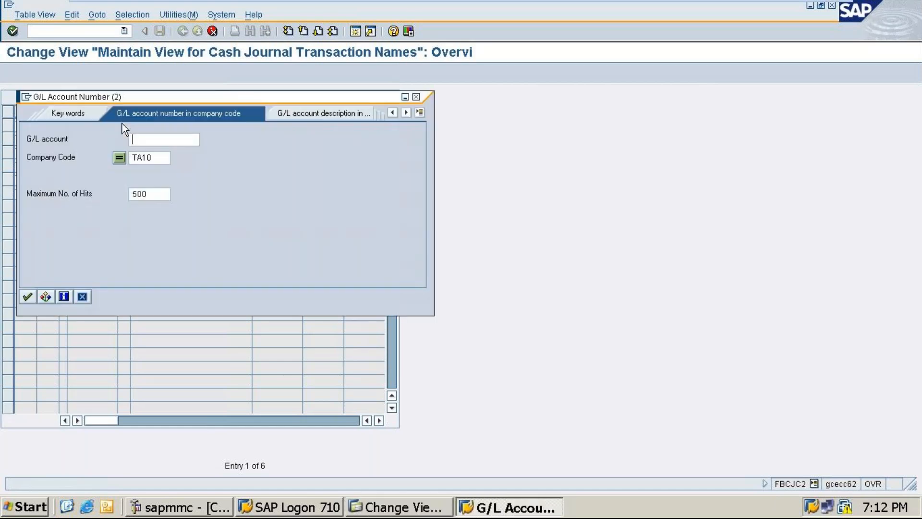
{"action": "left_click", "coordinate": [27, 293]}
{"action": "double_click", "coordinate": [126, 99]}
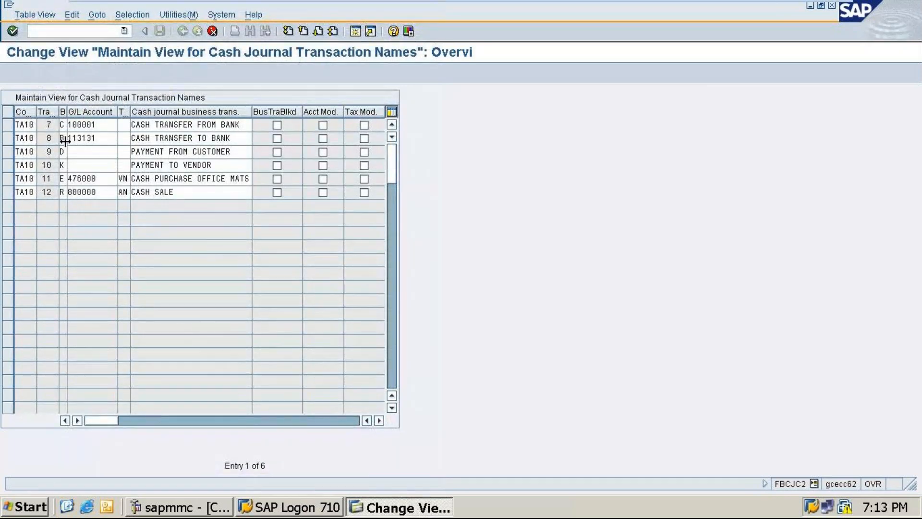
Assign type B (Payment to bank account) and G/L account 100001 Icici Bank account to the Cash Transfer to Bank entry
{"action": "left_click", "coordinate": [63, 139]}
{"action": "left_click", "coordinate": [74, 140]}
{"action": "left_click", "coordinate": [127, 152]}
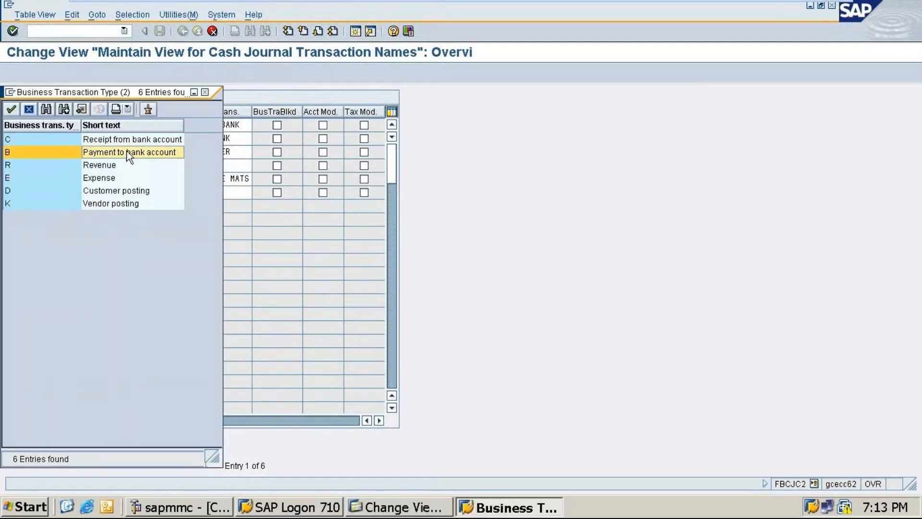
{"action": "double_click", "coordinate": [127, 151]}
{"action": "left_click", "coordinate": [106, 138]}
{"action": "left_click", "coordinate": [124, 139]}
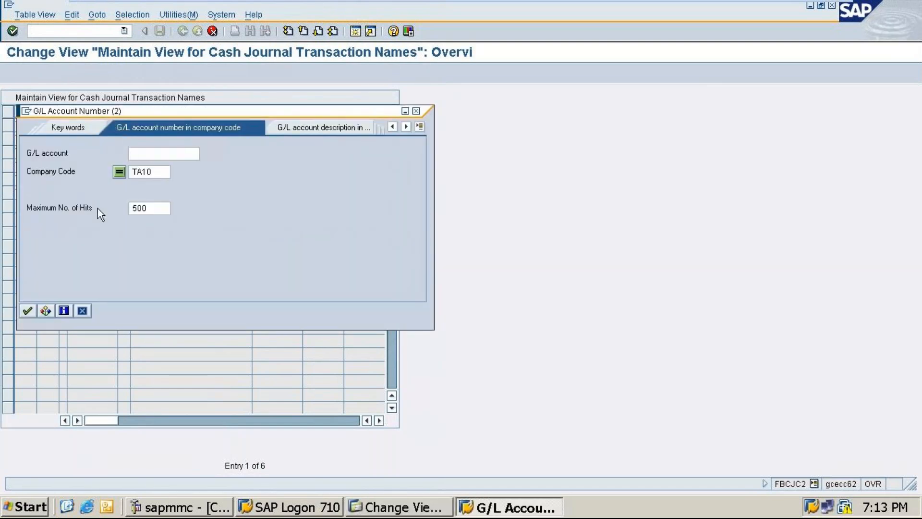
{"action": "left_click", "coordinate": [27, 310]}
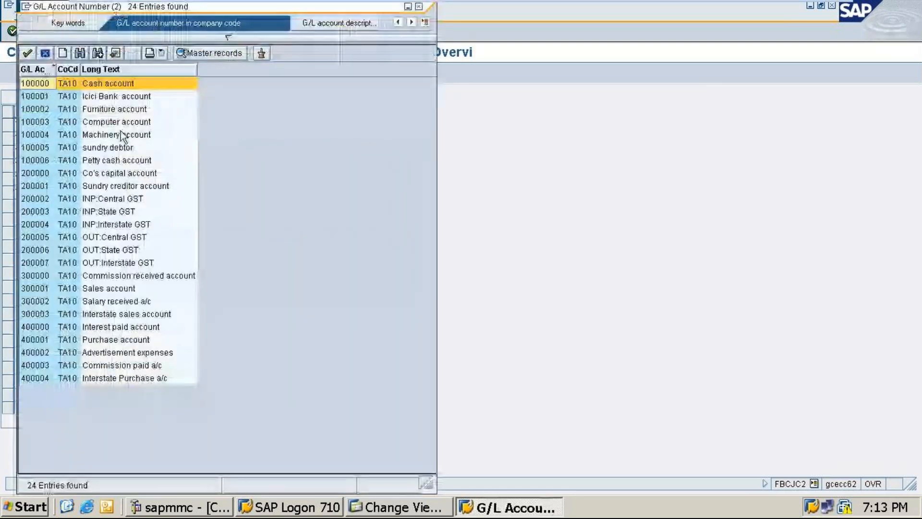
{"action": "left_click", "coordinate": [105, 96]}
{"action": "double_click", "coordinate": [106, 96]}
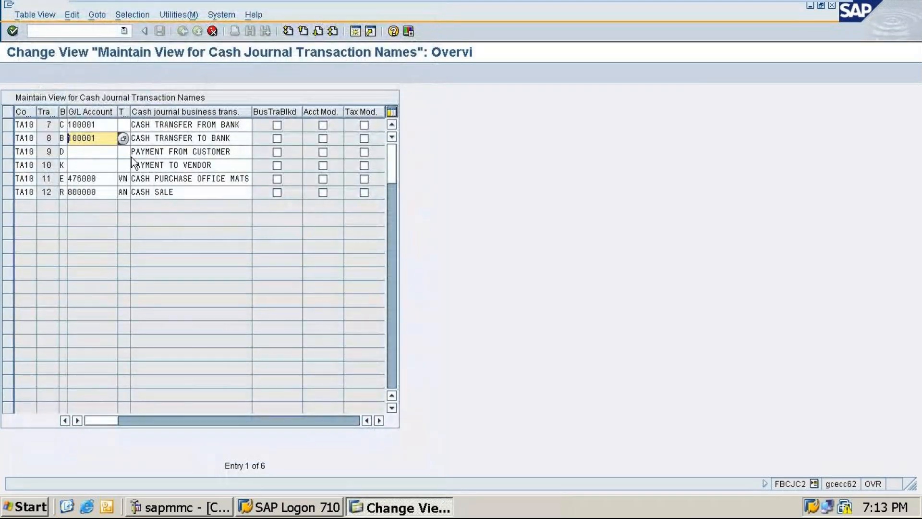
Set the Payment from Customer entry's transaction type to R (Revenue) and the Payment to Vendor entry's type to E (Expense)
{"action": "left_click", "coordinate": [65, 152]}
{"action": "left_click", "coordinate": [73, 152]}
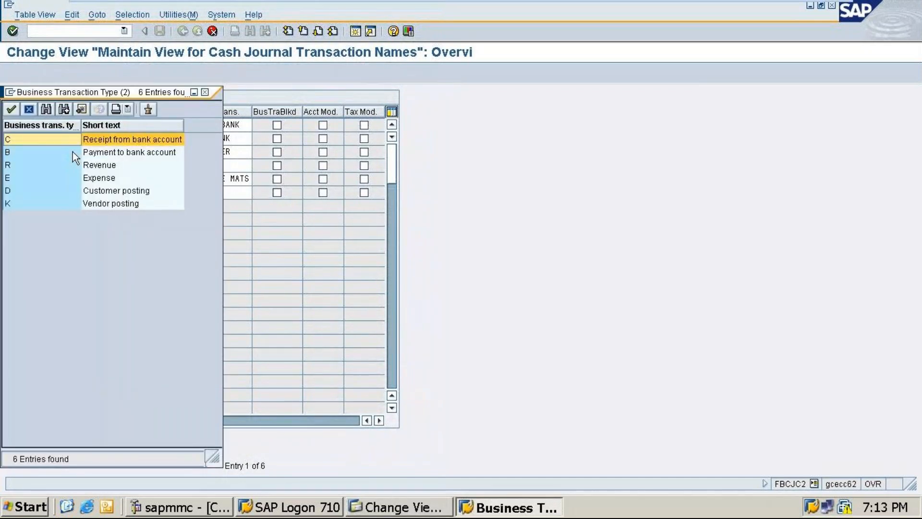
{"action": "double_click", "coordinate": [95, 165]}
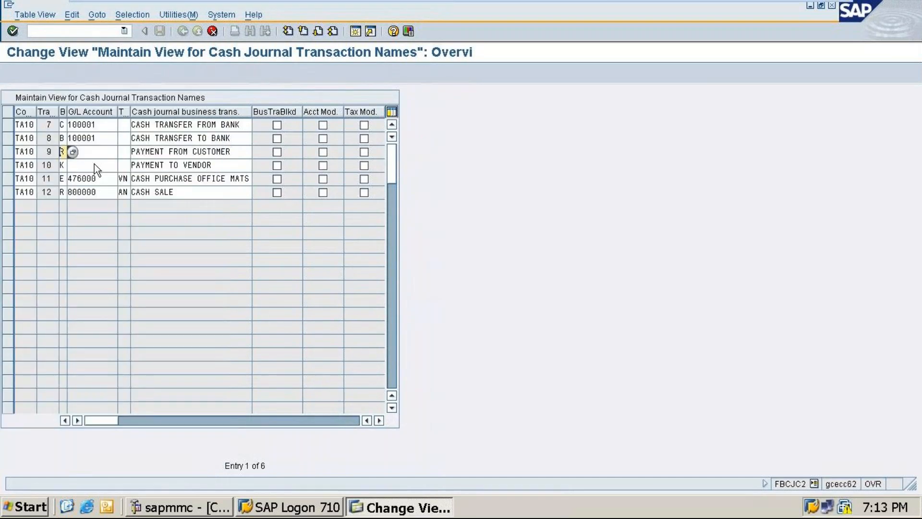
{"action": "left_click", "coordinate": [64, 164]}
{"action": "left_click", "coordinate": [72, 166]}
{"action": "double_click", "coordinate": [92, 177]}
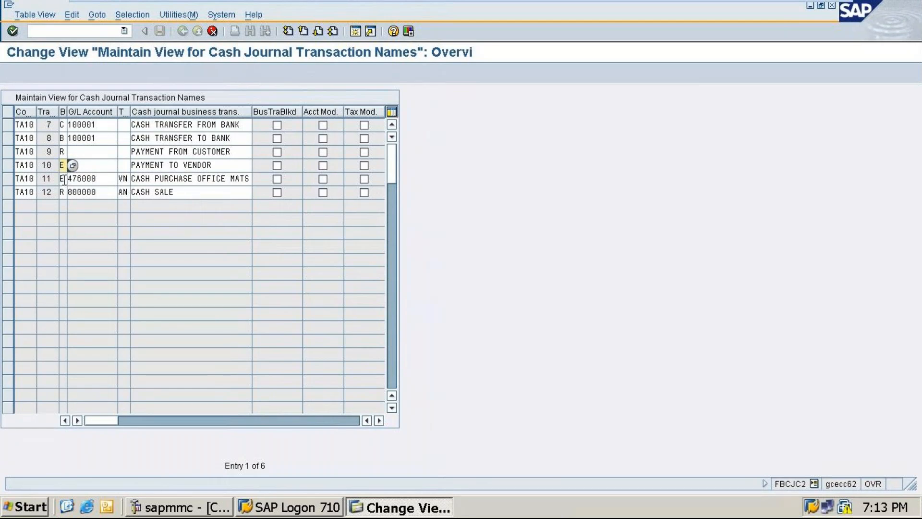
Set the Cash Purchase Office Mats entry's type to D (Customer posting) and the Cash Sale entry's type to K (Vendor posting)
{"action": "left_click", "coordinate": [76, 178]}
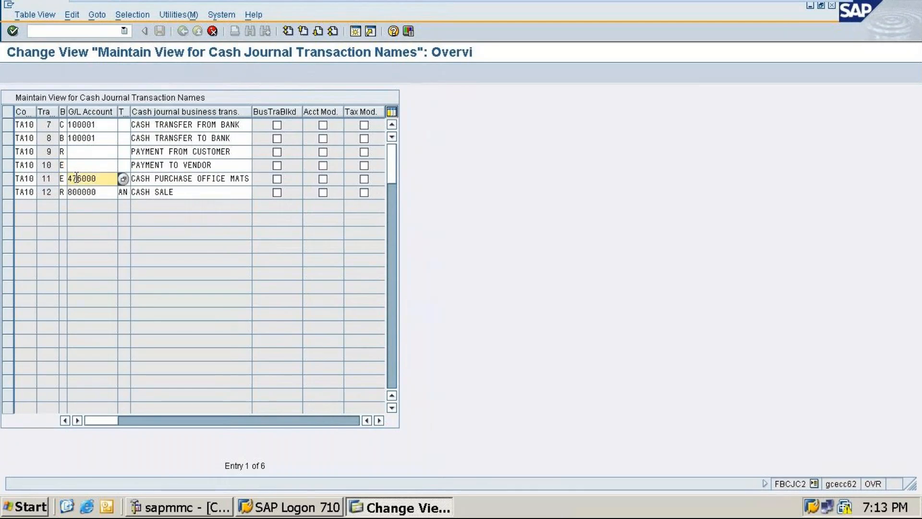
{"action": "left_click", "coordinate": [64, 179]}
{"action": "key", "text": "Return"}
{"action": "left_click", "coordinate": [73, 178]}
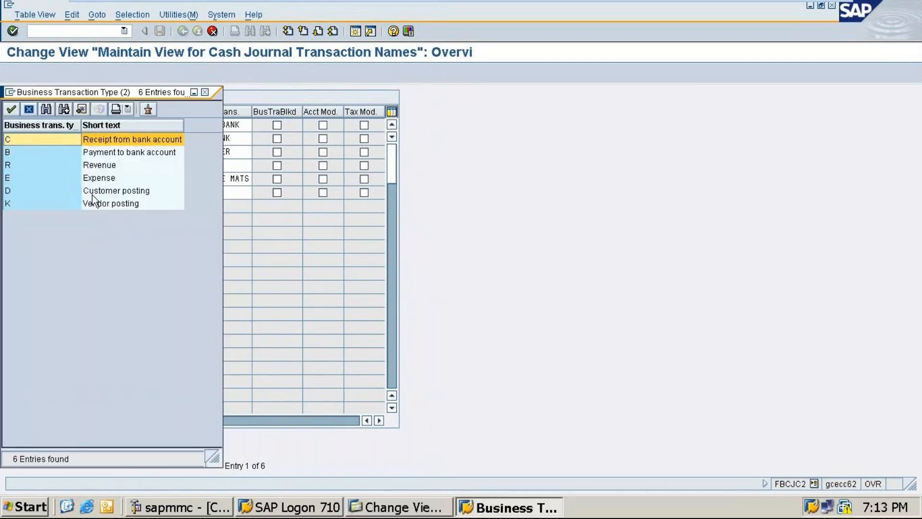
{"action": "left_click", "coordinate": [94, 194]}
{"action": "double_click", "coordinate": [94, 195]}
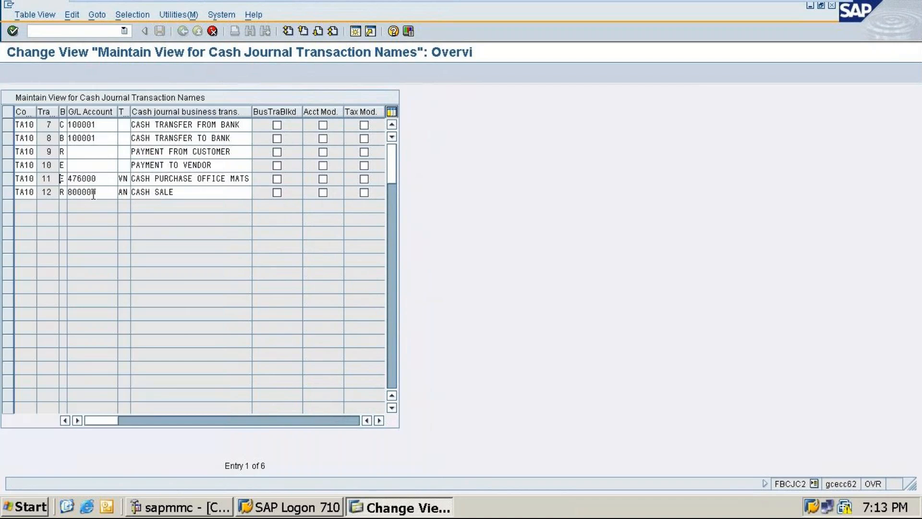
{"action": "left_click", "coordinate": [63, 192]}
{"action": "left_click", "coordinate": [74, 194]}
{"action": "left_click", "coordinate": [99, 203]}
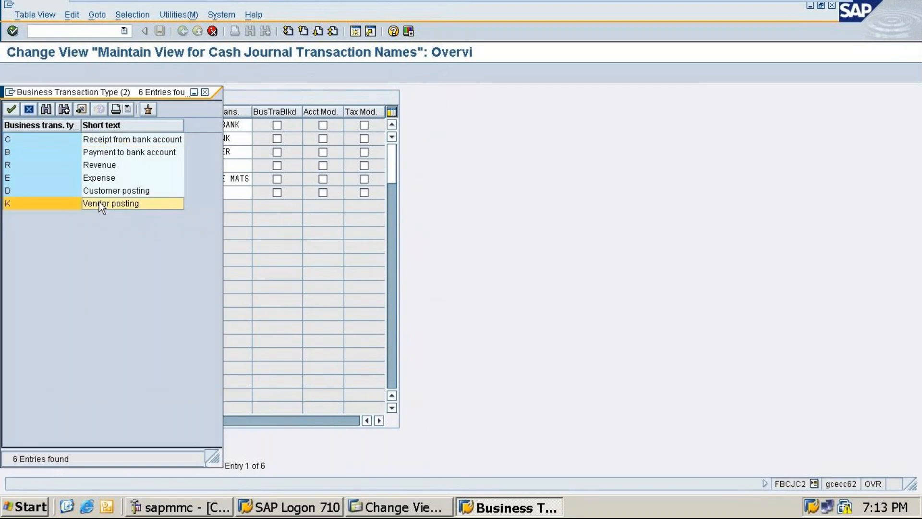
{"action": "double_click", "coordinate": [99, 202]}
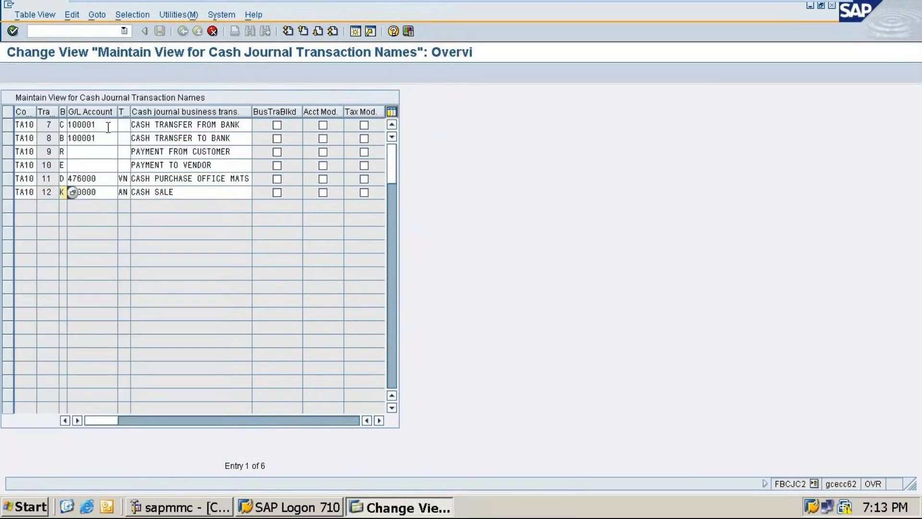
Clear the Cash Transfer from Bank entry's G/L account and open the account search for company code TA10
{"action": "left_click", "coordinate": [107, 127]}
{"action": "key", "text": "BackSpace"}
{"action": "key", "text": "BackSpace"}
{"action": "key", "text": "BackSpace"}
{"action": "key", "text": "BackSpace"}
{"action": "key", "text": "BackSpace"}
{"action": "key", "text": "BackSpace"}
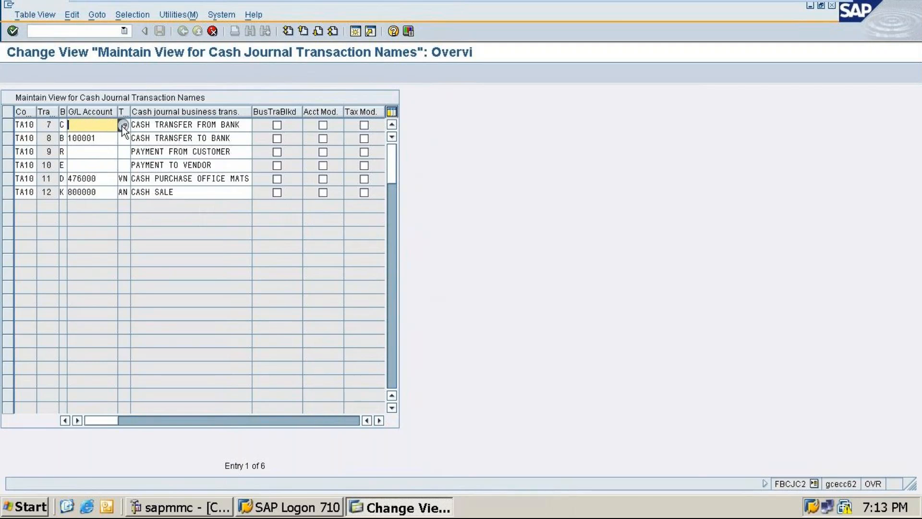
{"action": "left_click", "coordinate": [124, 126]}
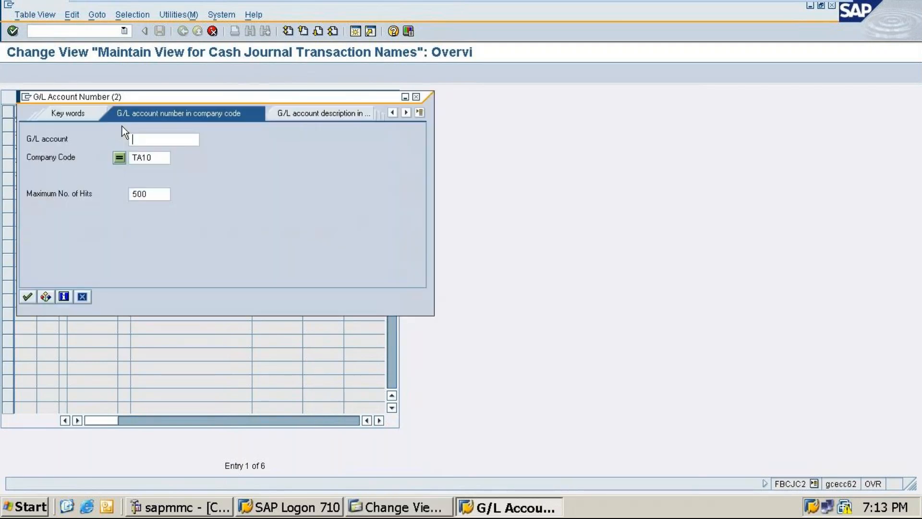
Check the G/L account assignments table in the Cash Journal in Sap Word document and return to the SAP session
{"action": "left_click", "coordinate": [798, 6]}
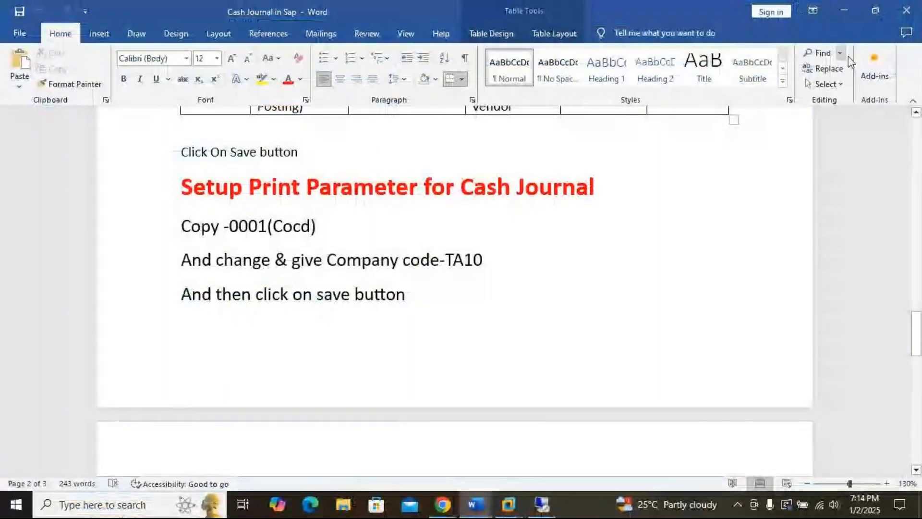
{"action": "left_click_drag", "start_coordinate": [916, 333], "coordinate": [889, 297]}
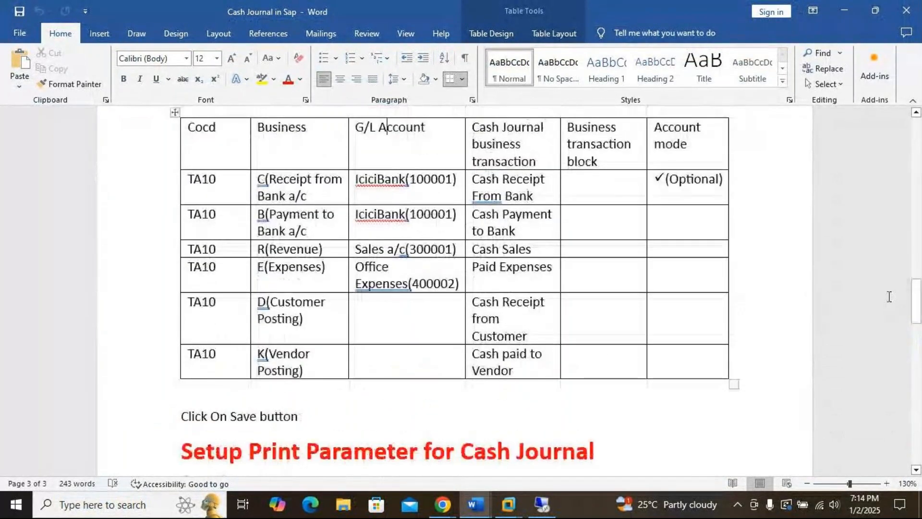
{"action": "left_click", "coordinate": [844, 11]}
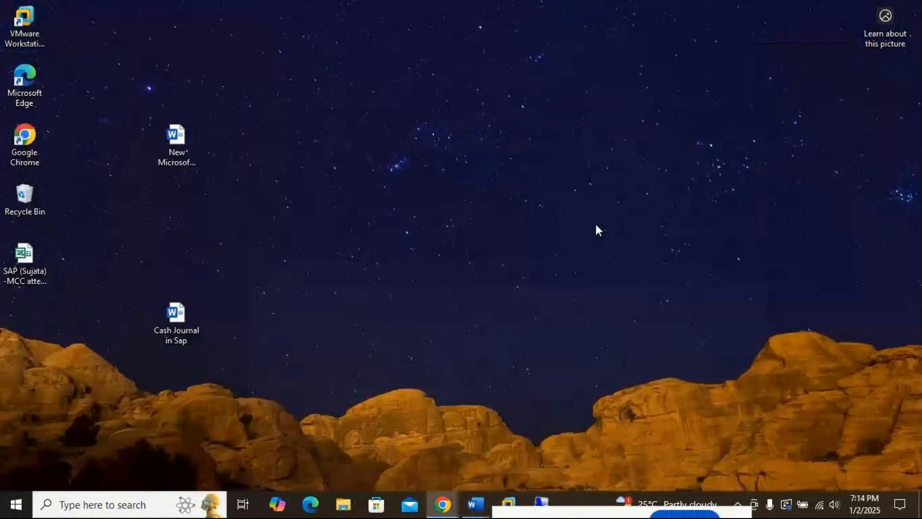
{"action": "right_click", "coordinate": [508, 503]}
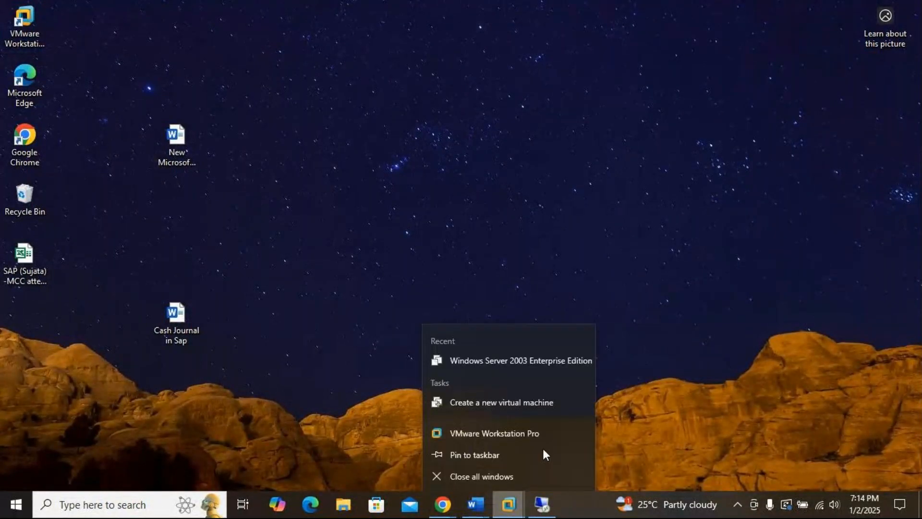
{"action": "left_click_drag", "start_coordinate": [686, 356], "coordinate": [512, 510]}
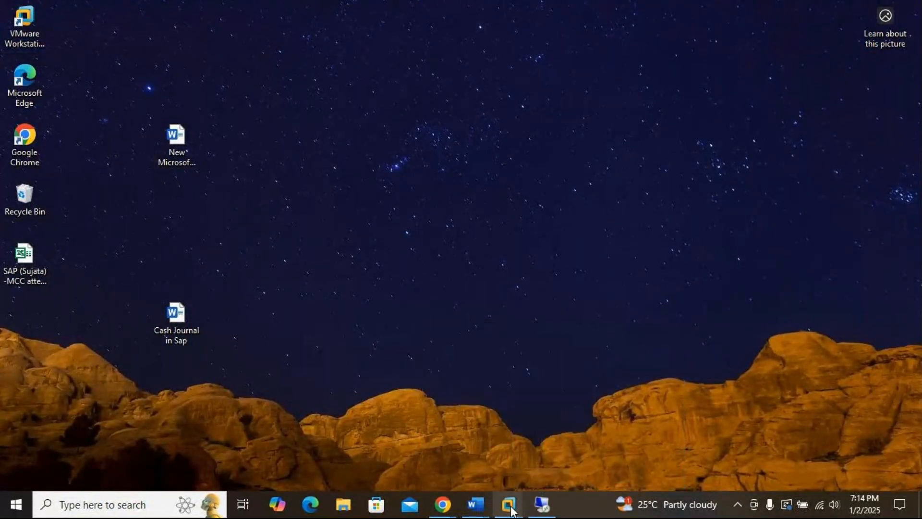
{"action": "mouse_move", "coordinate": [509, 504]}
{"action": "left_click", "coordinate": [517, 426]}
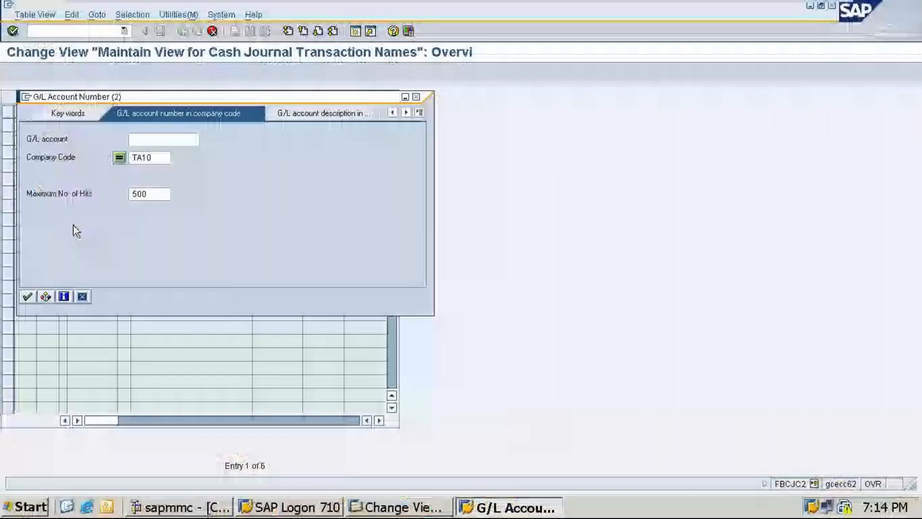
Select G/L account 100001 Icici Bank account for the Cash Transfer from Bank and Cash Transfer to Bank entries
{"action": "left_click", "coordinate": [27, 297]}
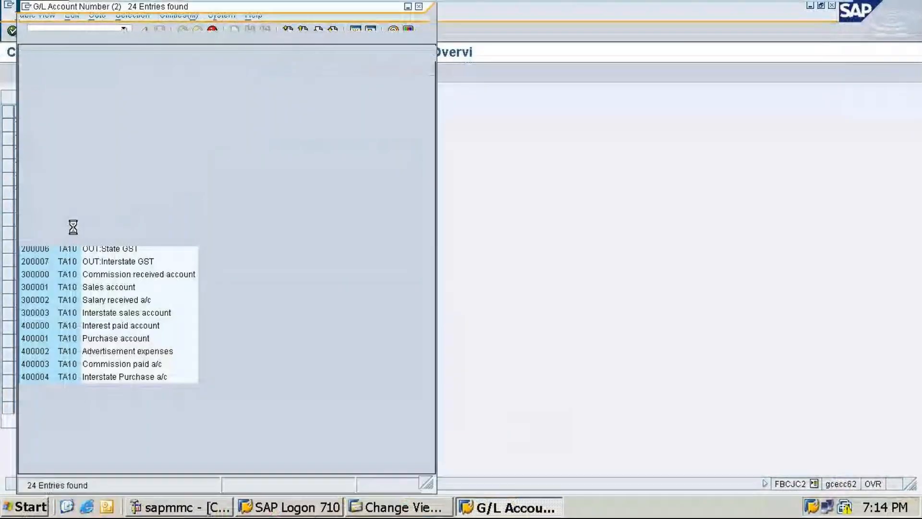
{"action": "double_click", "coordinate": [99, 96]}
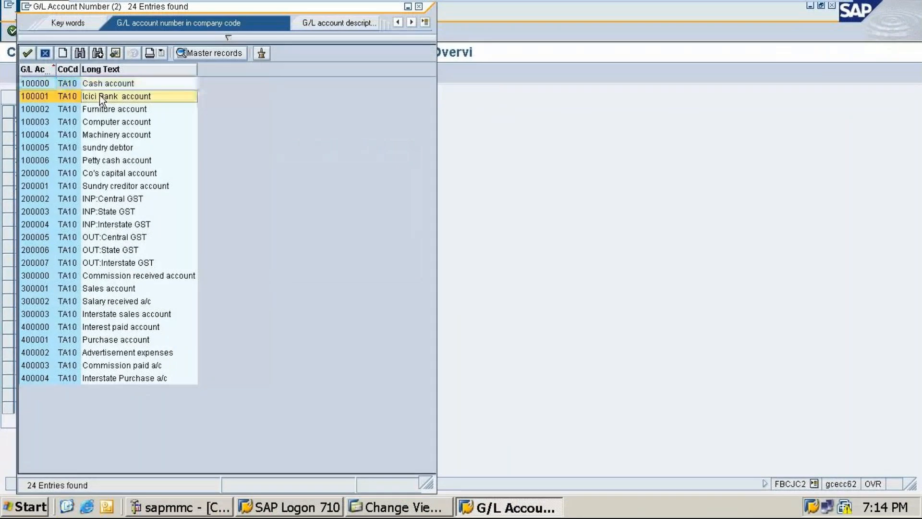
{"action": "left_click", "coordinate": [103, 139]}
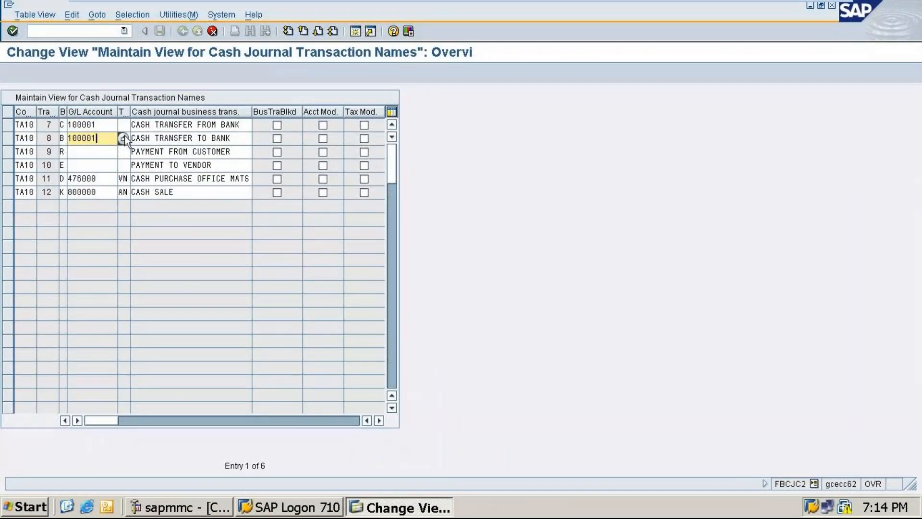
{"action": "left_click", "coordinate": [124, 138]}
{"action": "left_click", "coordinate": [27, 310]}
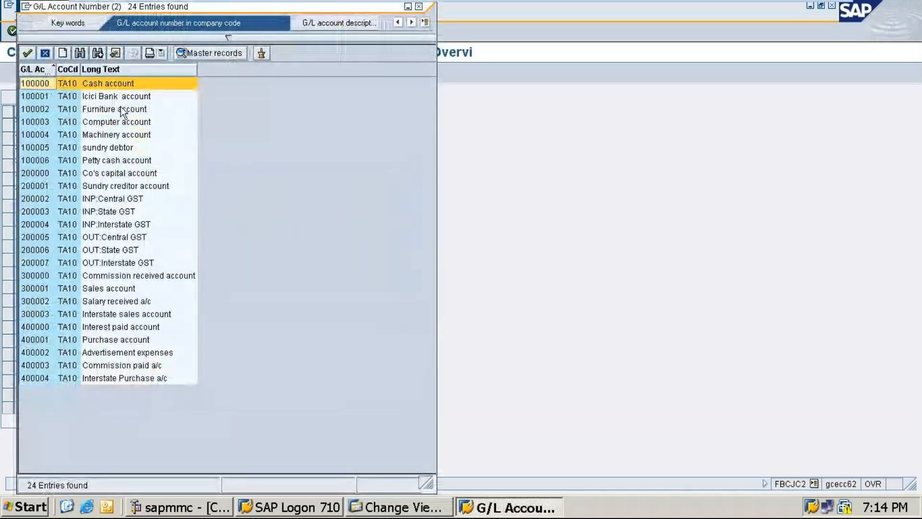
{"action": "double_click", "coordinate": [121, 96]}
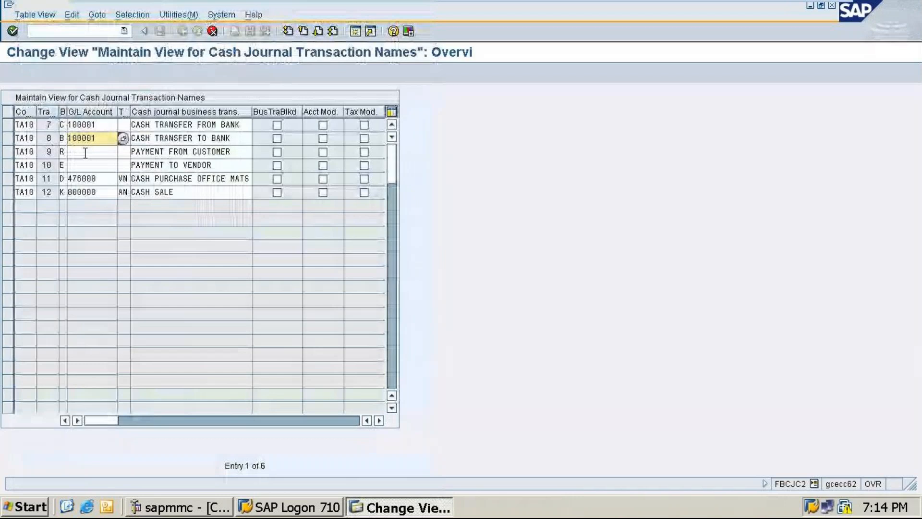
Assign G/L account 300001 Sales account to the Payment from Customer entry
{"action": "left_click", "coordinate": [85, 153]}
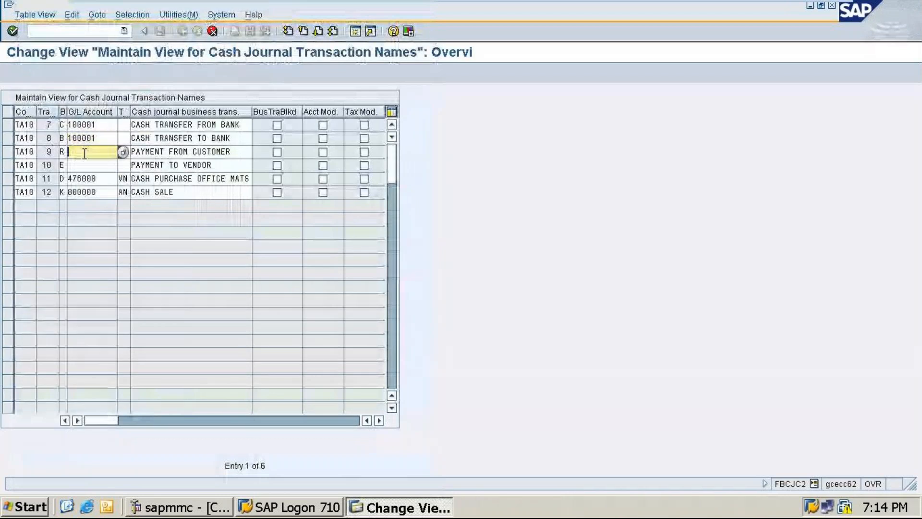
{"action": "left_click", "coordinate": [124, 153]}
{"action": "left_click", "coordinate": [24, 325]}
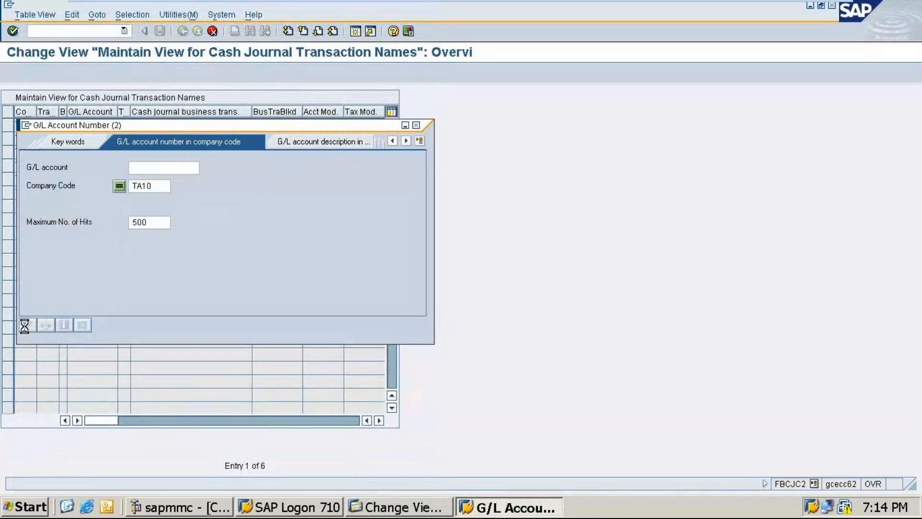
{"action": "left_click", "coordinate": [114, 291]}
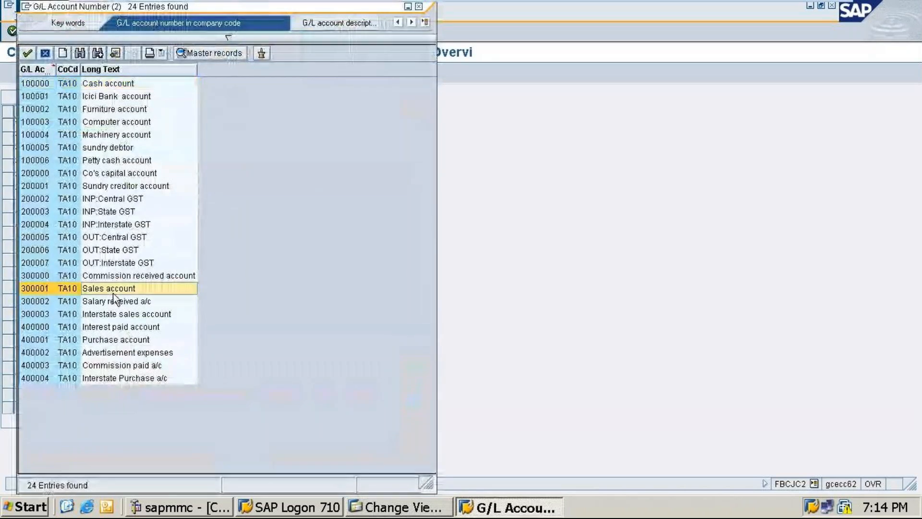
{"action": "double_click", "coordinate": [113, 291]}
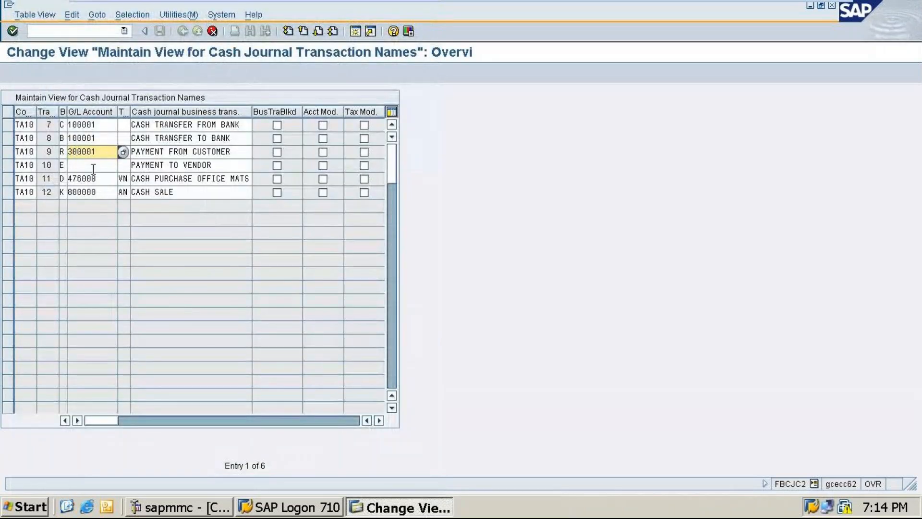
Assign G/L account 400002 Advertisement expenses to the Payment to Vendor entry
{"action": "left_click", "coordinate": [94, 167]}
{"action": "left_click", "coordinate": [123, 166]}
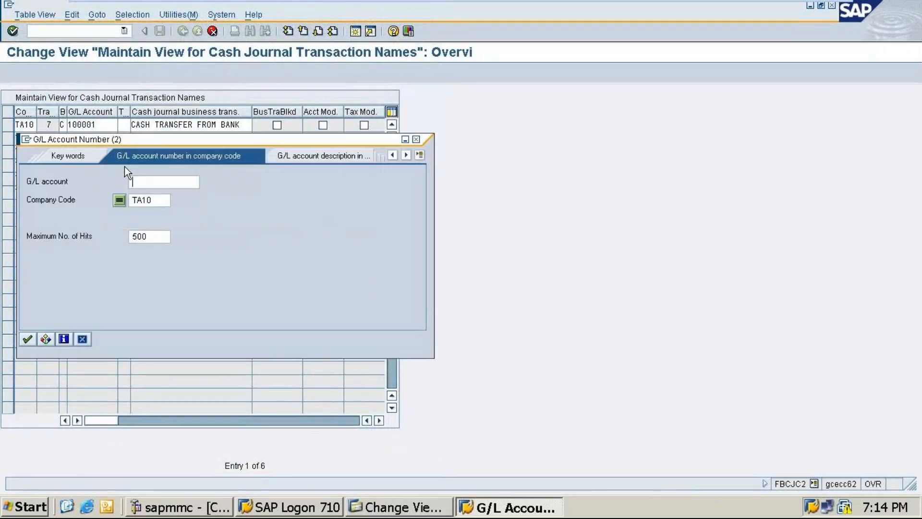
{"action": "left_click", "coordinate": [28, 339]}
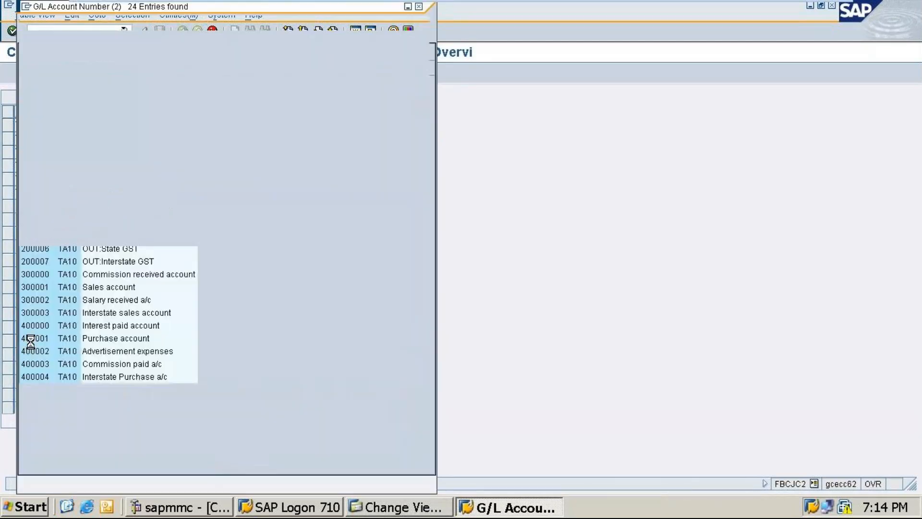
{"action": "double_click", "coordinate": [153, 353]}
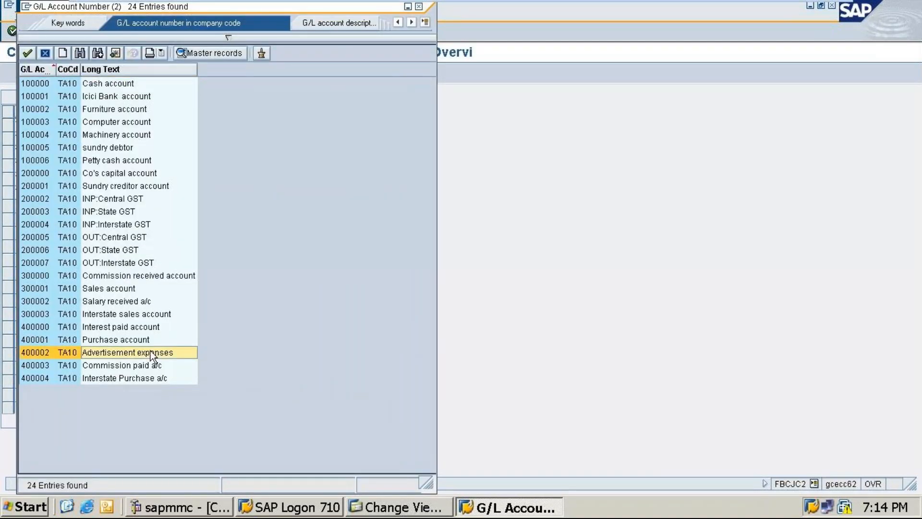
Change the Cash Purchase Office Mats entry's G/L account to 100005 sundry debtor
{"action": "left_click", "coordinate": [102, 178]}
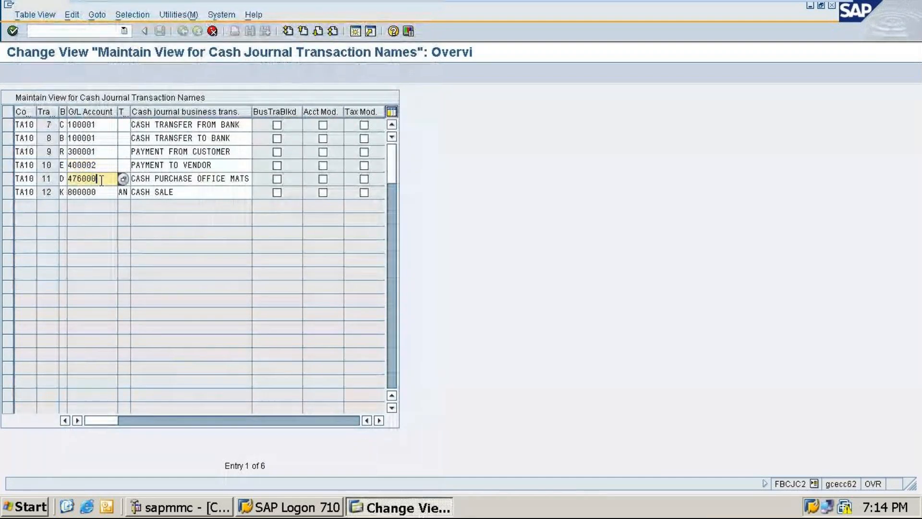
{"action": "left_click", "coordinate": [123, 179]}
{"action": "left_click", "coordinate": [27, 353]}
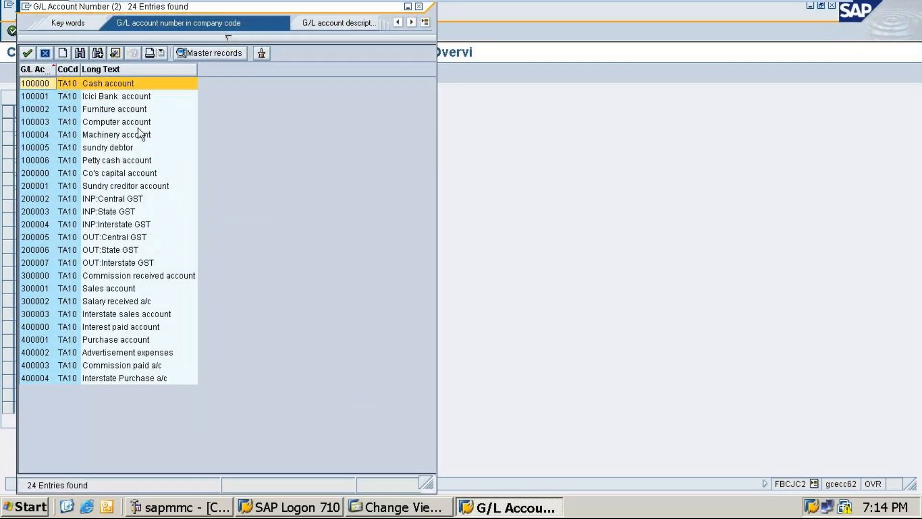
{"action": "double_click", "coordinate": [124, 150]}
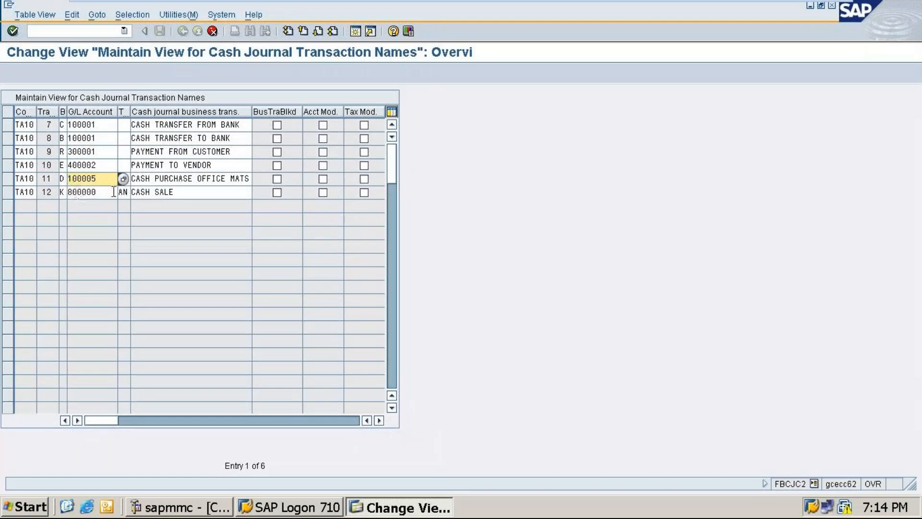
Change the Cash Sale entry's G/L account to 200001 Sundry creditor account
{"action": "left_click", "coordinate": [103, 192]}
{"action": "left_click", "coordinate": [124, 195]}
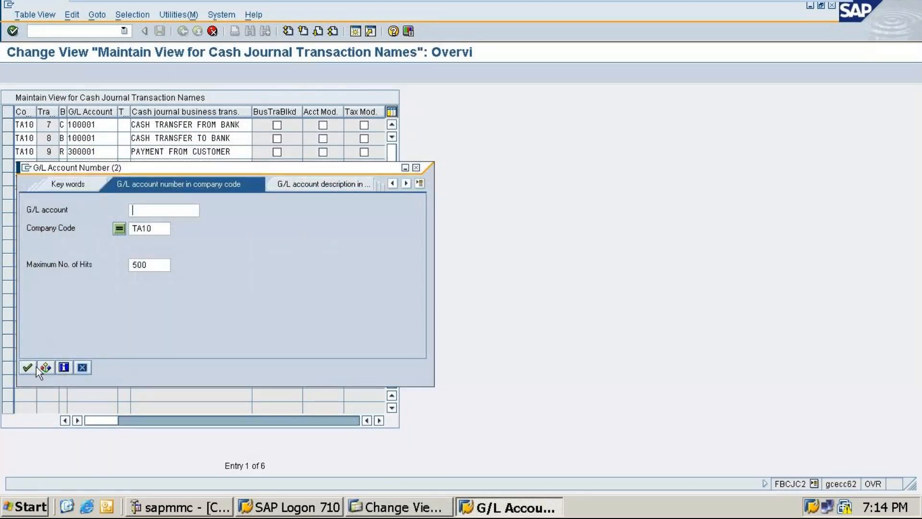
{"action": "left_click", "coordinate": [35, 368]}
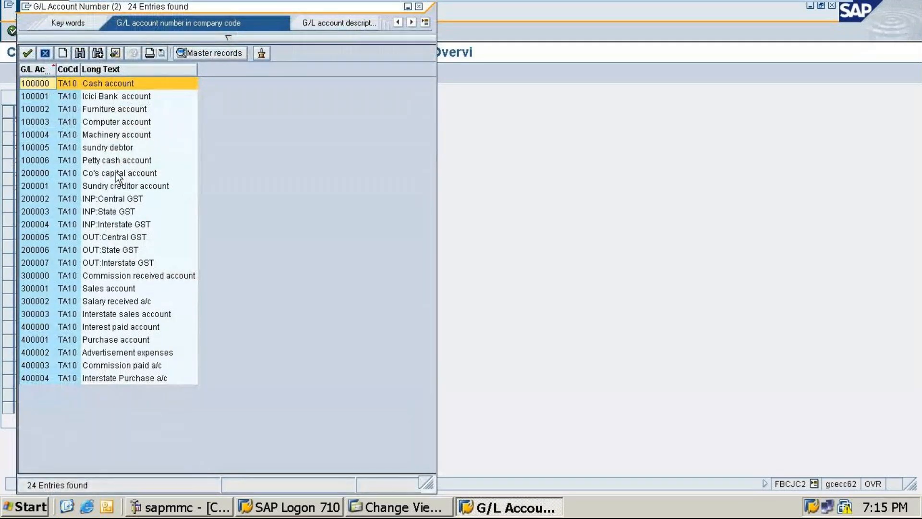
{"action": "left_click", "coordinate": [108, 148]}
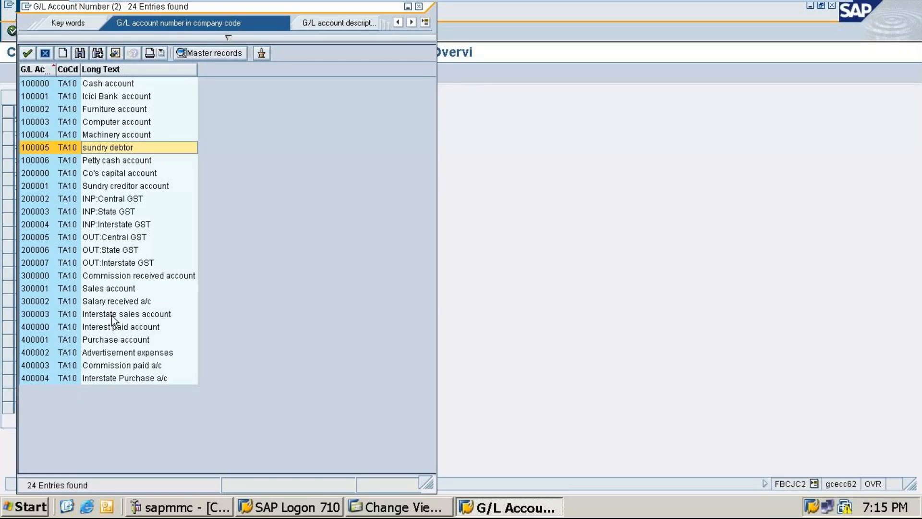
{"action": "double_click", "coordinate": [118, 187]}
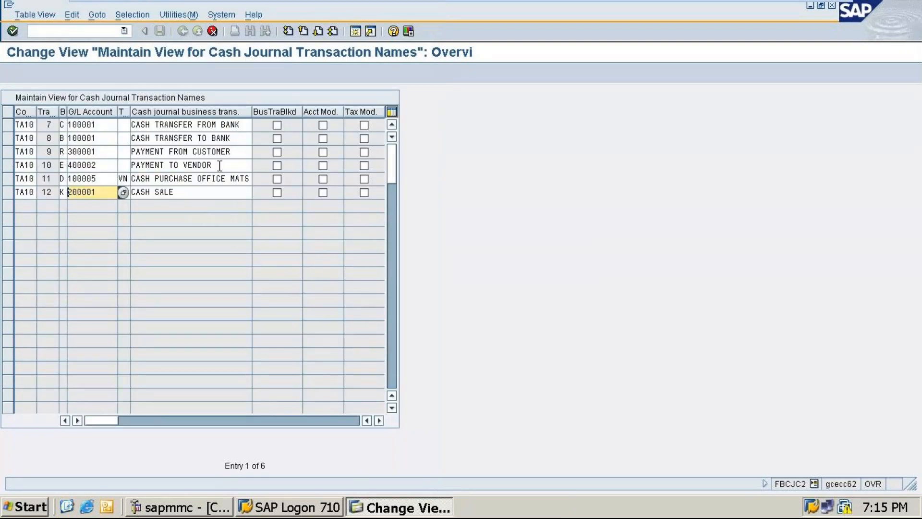
Rename the Payment from Customer business transaction to Sales a/c
{"action": "left_click", "coordinate": [245, 151]}
{"action": "key", "text": "BackSpace"}
{"action": "key", "text": "BackSpace"}
{"action": "key", "text": "BackSpace"}
{"action": "key", "text": "BackSpace"}
{"action": "key", "text": "BackSpace"}
{"action": "key", "text": "BackSpace"}
{"action": "key", "text": "BackSpace"}
{"action": "key", "text": "BackSpace"}
{"action": "key", "text": "BackSpace"}
{"action": "key", "text": "BackSpace"}
{"action": "key", "text": "BackSpace"}
{"action": "key", "text": "BackSpace"}
{"action": "key", "text": "BackSpace"}
{"action": "key", "text": "BackSpace"}
{"action": "key", "text": "BackSpace"}
{"action": "key", "text": "BackSpace"}
{"action": "key", "text": "BackSpace"}
{"action": "key", "text": "BackSpace"}
{"action": "key", "text": "BackSpace"}
{"action": "key", "text": "BackSpace"}
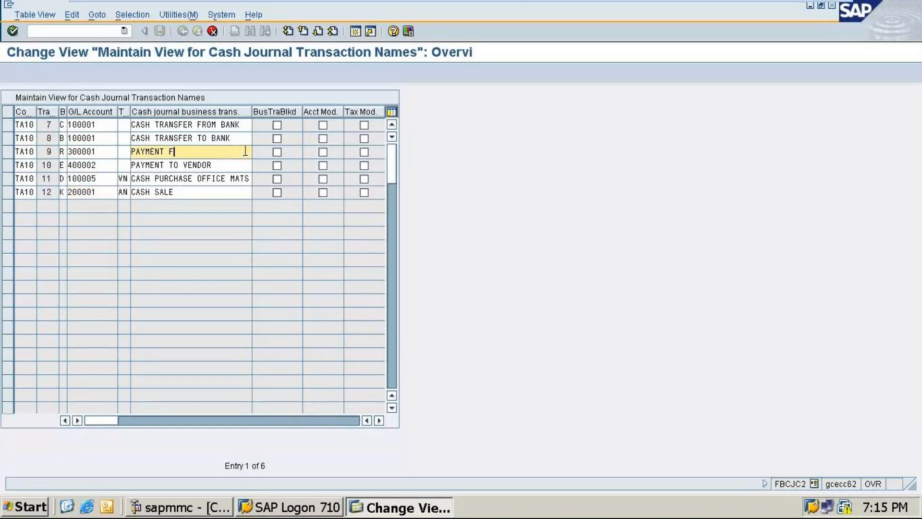
{"action": "type", "text": "Sales"}
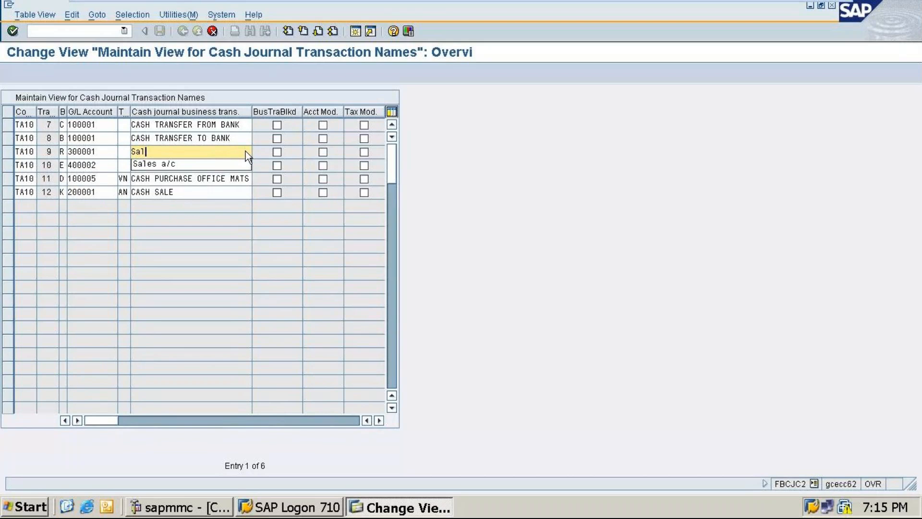
{"action": "left_click", "coordinate": [235, 164]}
Rename the Payment to Vendor business transaction to Advertising expenses
{"action": "left_click", "coordinate": [219, 165]}
{"action": "key", "text": "BackSpace"}
{"action": "key", "text": "BackSpace"}
{"action": "key", "text": "BackSpace"}
{"action": "key", "text": "BackSpace"}
{"action": "key", "text": "BackSpace"}
{"action": "key", "text": "BackSpace"}
{"action": "key", "text": "BackSpace"}
{"action": "key", "text": "BackSpace"}
{"action": "key", "text": "BackSpace"}
{"action": "key", "text": "BackSpace"}
{"action": "key", "text": "BackSpace"}
{"action": "key", "text": "BackSpace"}
{"action": "key", "text": "BackSpace"}
{"action": "key", "text": "BackSpace"}
{"action": "key", "text": "BackSpace"}
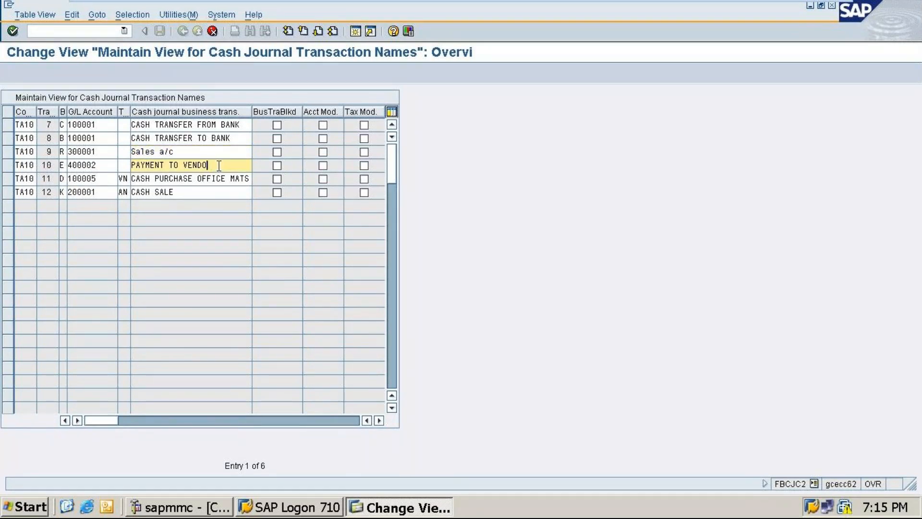
{"action": "key", "text": "BackSpace"}
{"action": "key", "text": "BackSpace"}
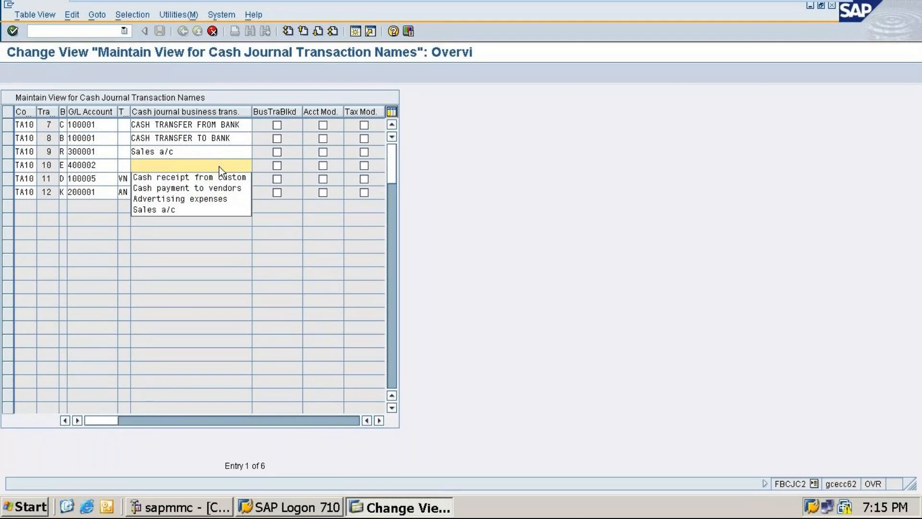
{"action": "left_click", "coordinate": [203, 201]}
Clear the Cash Purchase Office Mats name from transaction 11's business transaction description
{"action": "left_click", "coordinate": [194, 178]}
{"action": "key", "text": "BackSpace"}
{"action": "key", "text": "BackSpace"}
{"action": "key", "text": "BackSpace"}
{"action": "key", "text": "BackSpace"}
{"action": "key", "text": "BackSpace"}
{"action": "key", "text": "BackSpace"}
{"action": "key", "text": "BackSpace"}
{"action": "key", "text": "BackSpace"}
{"action": "key", "text": "BackSpace"}
{"action": "key", "text": "BackSpace"}
{"action": "key", "text": "BackSpace"}
{"action": "key", "text": "BackSpace"}
{"action": "key", "text": "BackSpace"}
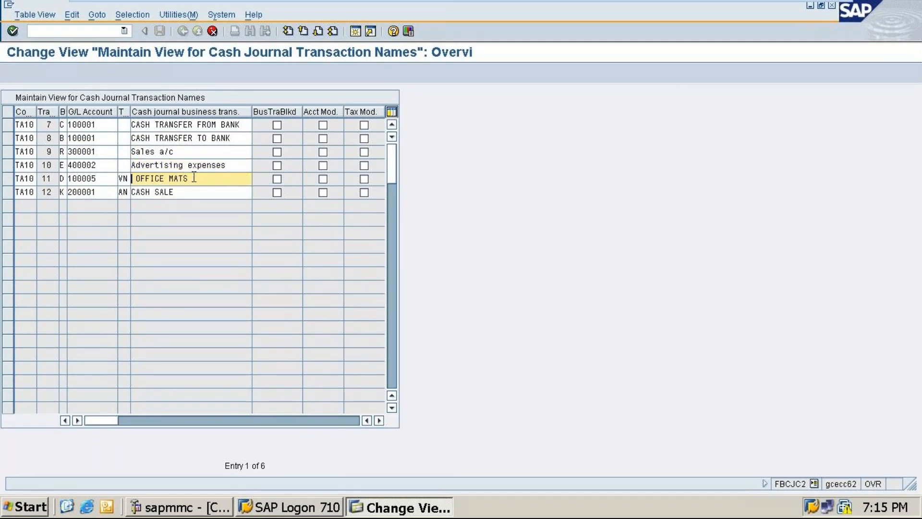
{"action": "key", "text": "Delete"}
{"action": "key", "text": "Delete"}
{"action": "key", "text": "Delete"}
{"action": "key", "text": "Delete"}
{"action": "key", "text": "Delete"}
{"action": "key", "text": "Delete"}
{"action": "key", "text": "Delete"}
{"action": "key", "text": "Delete"}
{"action": "key", "text": "Delete"}
{"action": "key", "text": "Delete"}
{"action": "key", "text": "Delete"}
{"action": "key", "text": "Delete"}
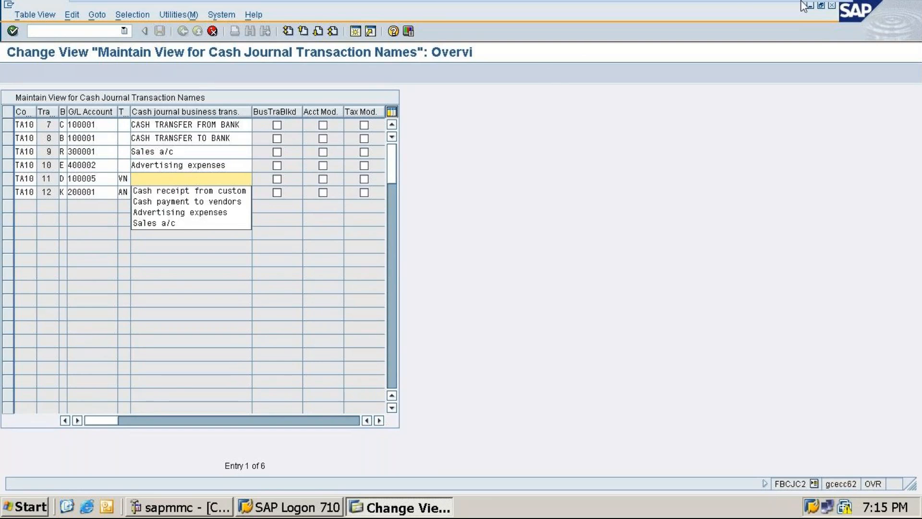
Switch to the Cash Journal in Sap document in Word, review its business transaction table, and return to SAP
{"action": "mouse_move", "coordinate": [802, 7]}
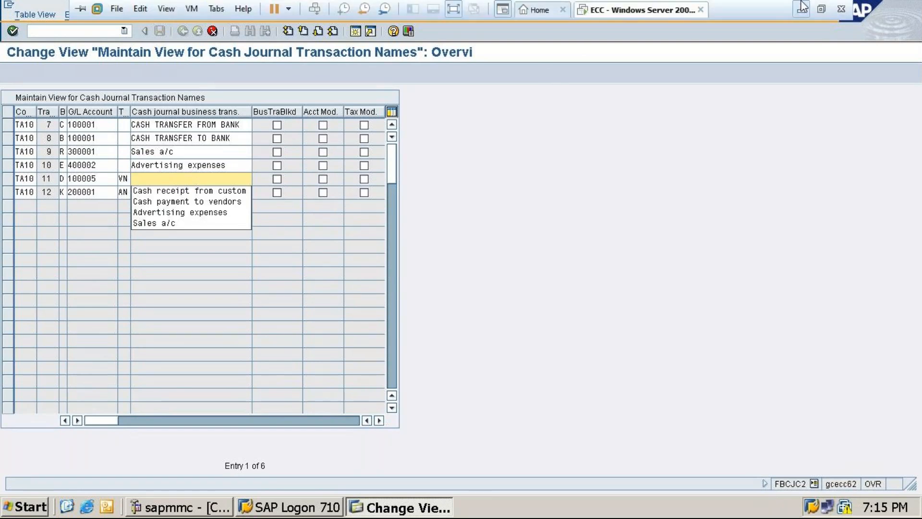
{"action": "left_click", "coordinate": [803, 8]}
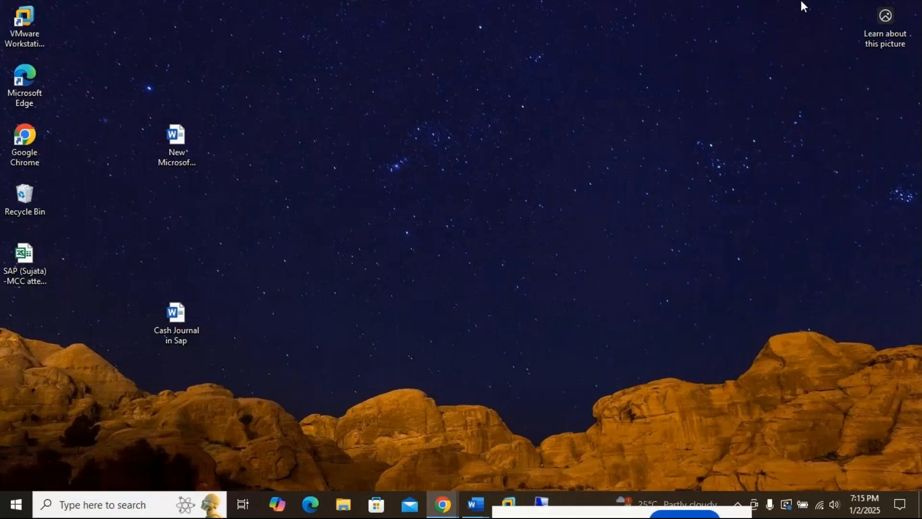
{"action": "left_click", "coordinate": [475, 504]}
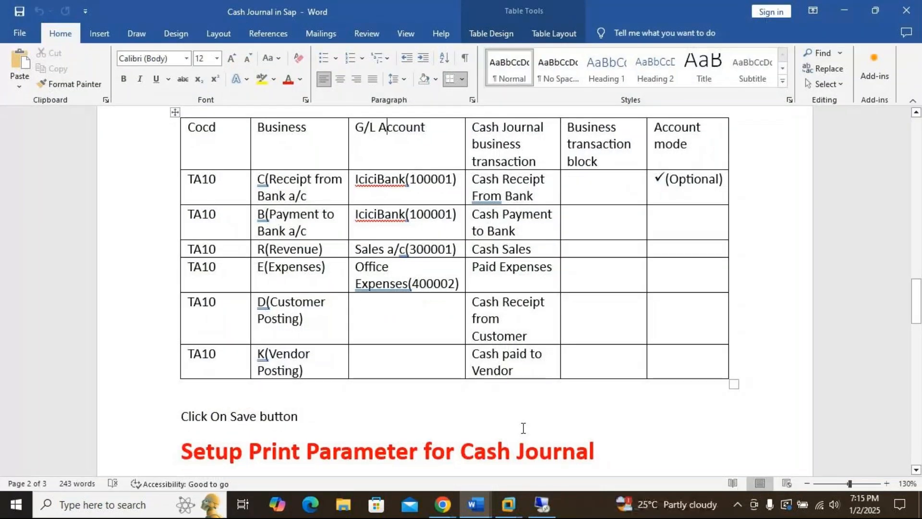
{"action": "left_click", "coordinate": [844, 11]}
{"action": "mouse_move", "coordinate": [506, 503]}
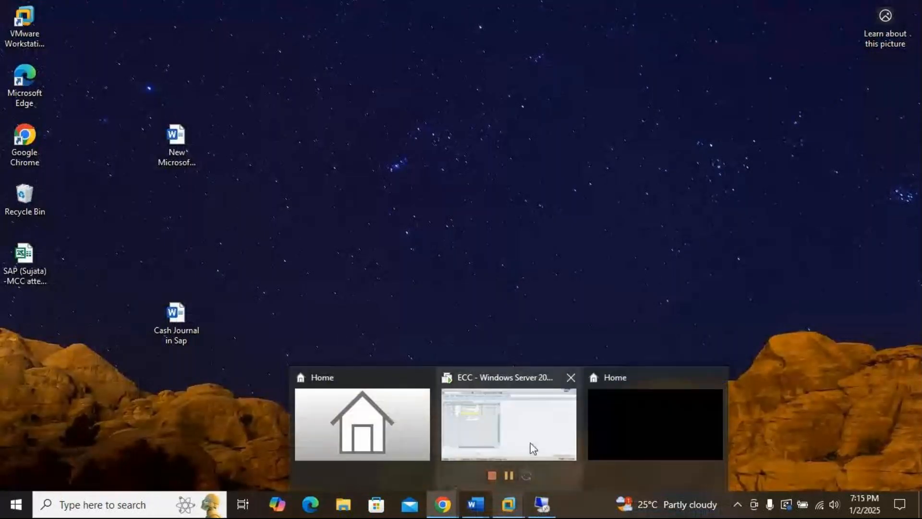
{"action": "left_click", "coordinate": [529, 444]}
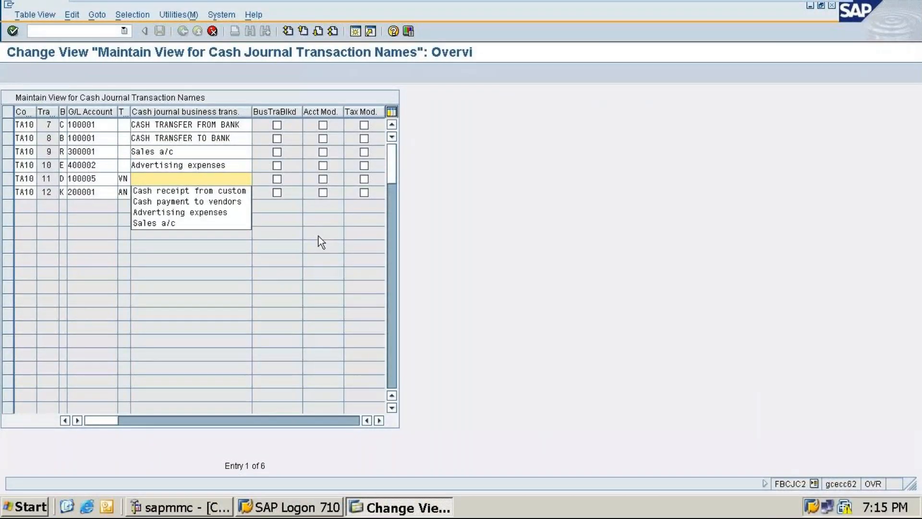
{"action": "left_click", "coordinate": [469, 209]}
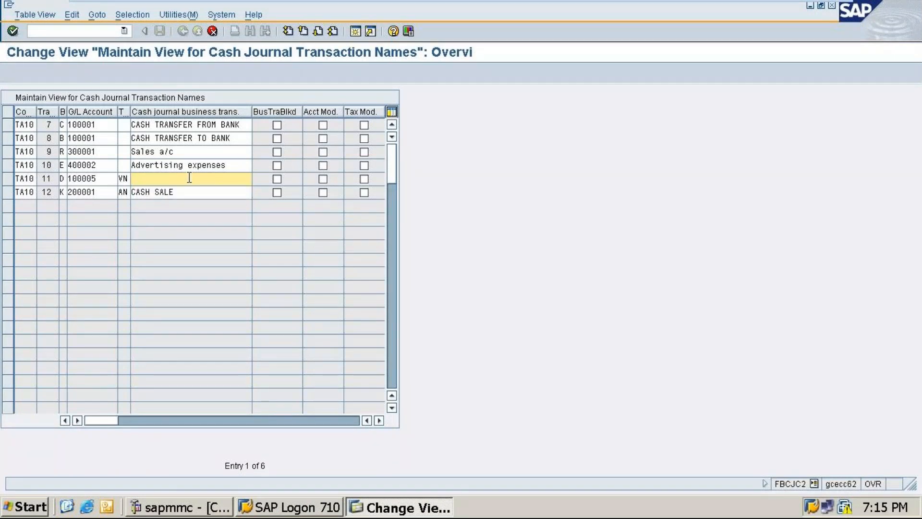
Look through the tax codes available for transaction 11 and close the list without choosing one
{"action": "left_click", "coordinate": [124, 178]}
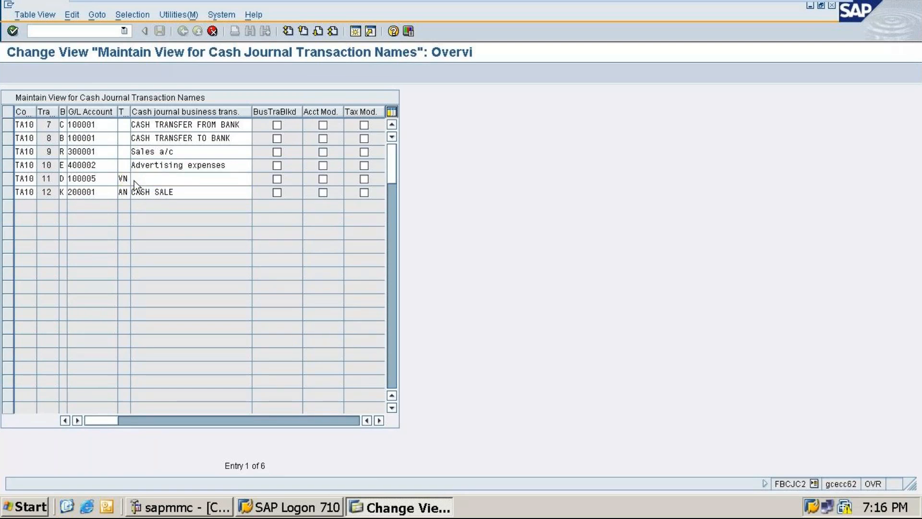
{"action": "left_click", "coordinate": [134, 180]}
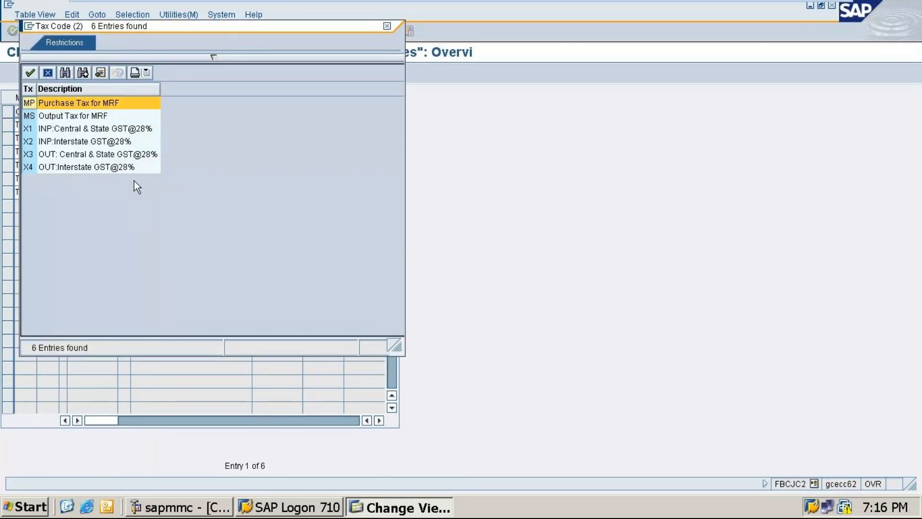
{"action": "left_click", "coordinate": [387, 26]}
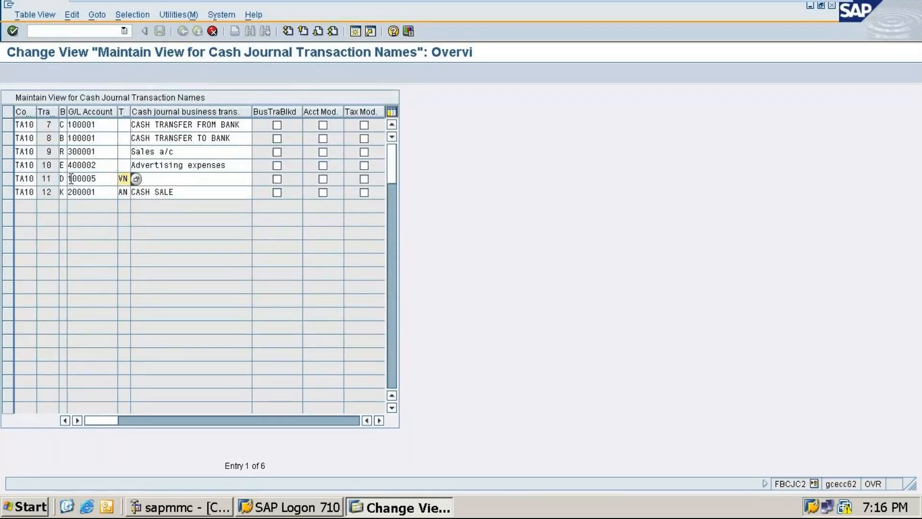
{"action": "left_click", "coordinate": [63, 179]}
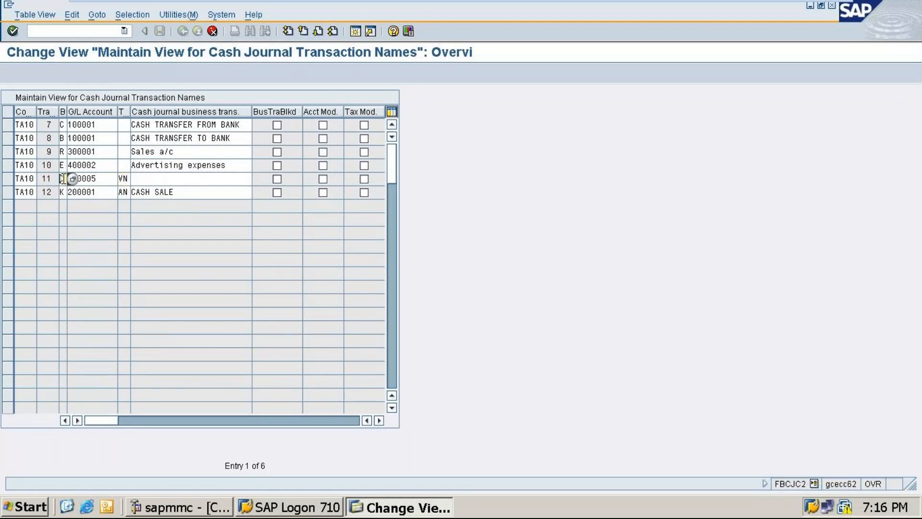
Enter Cash receipt from custom as transaction 11's business transaction name
{"action": "left_click", "coordinate": [154, 177]}
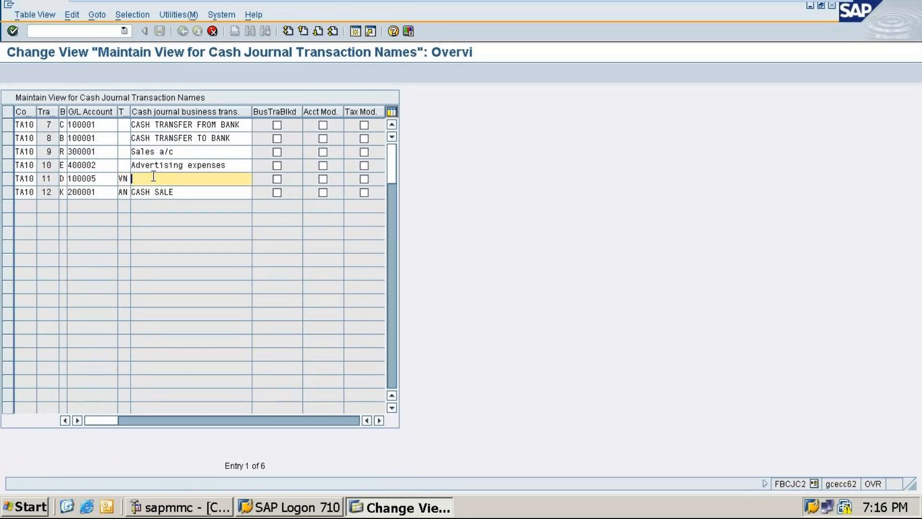
{"action": "type", "text": "Cash"}
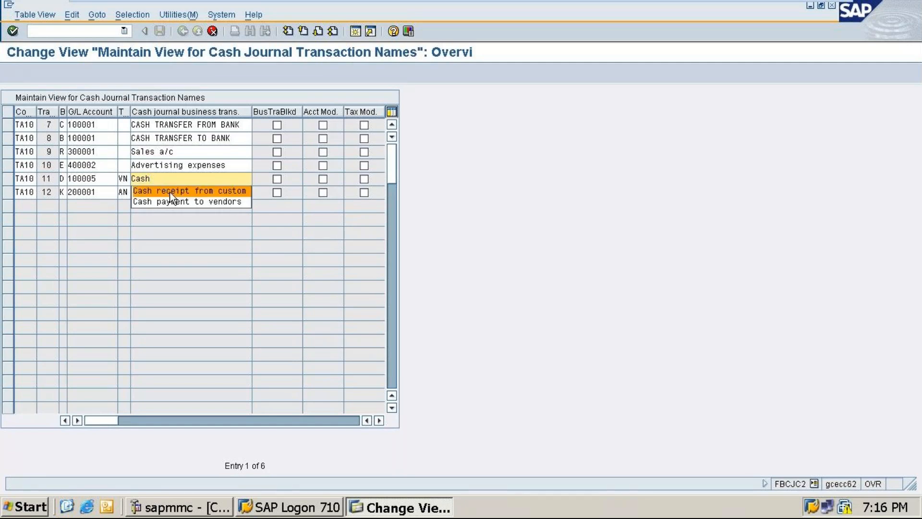
{"action": "left_click", "coordinate": [170, 192]}
Rename the Cash Sale business transaction to Cash payment to vendors
{"action": "left_click", "coordinate": [168, 191]}
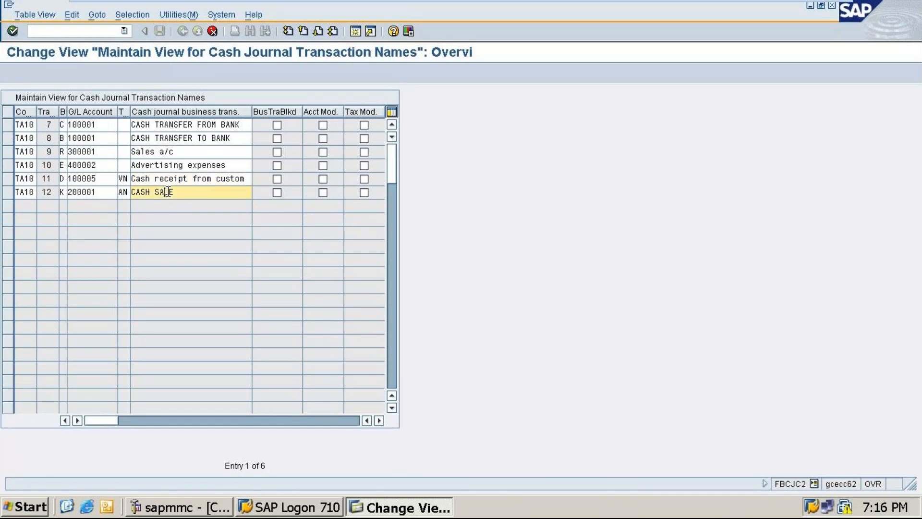
{"action": "key", "text": "BackSpace"}
{"action": "key", "text": "BackSpace"}
{"action": "key", "text": "BackSpace"}
{"action": "key", "text": "BackSpace"}
{"action": "key", "text": "BackSpace"}
{"action": "key", "text": "BackSpace"}
{"action": "key", "text": "BackSpace"}
{"action": "key", "text": "BackSpace"}
{"action": "key", "text": "BackSpace"}
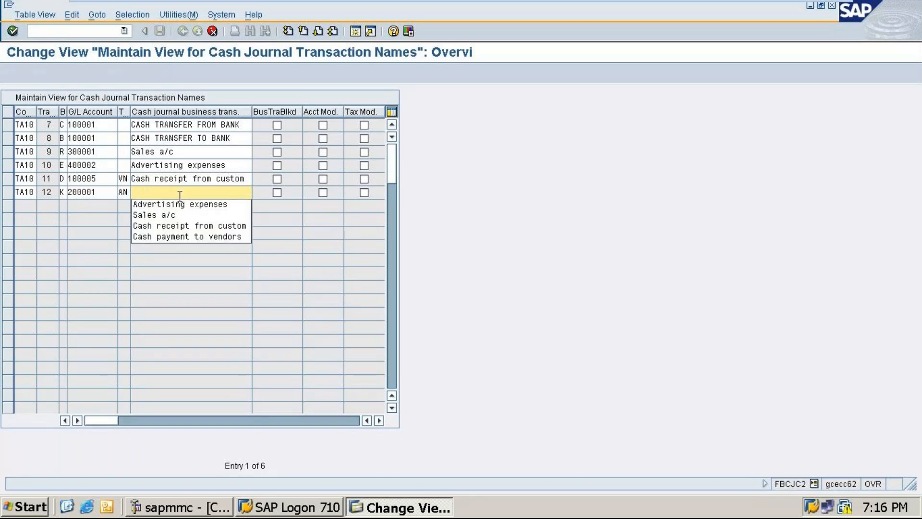
{"action": "left_click", "coordinate": [212, 236]}
{"action": "left_click", "coordinate": [211, 176]}
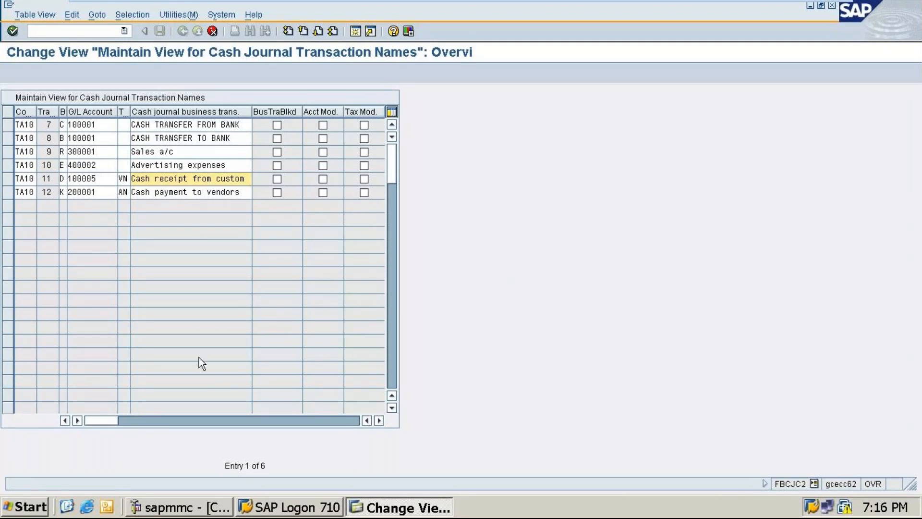
Switch to the Word document to compare its transaction table with the edited entries, and return to SAP
{"action": "mouse_move", "coordinate": [800, 6]}
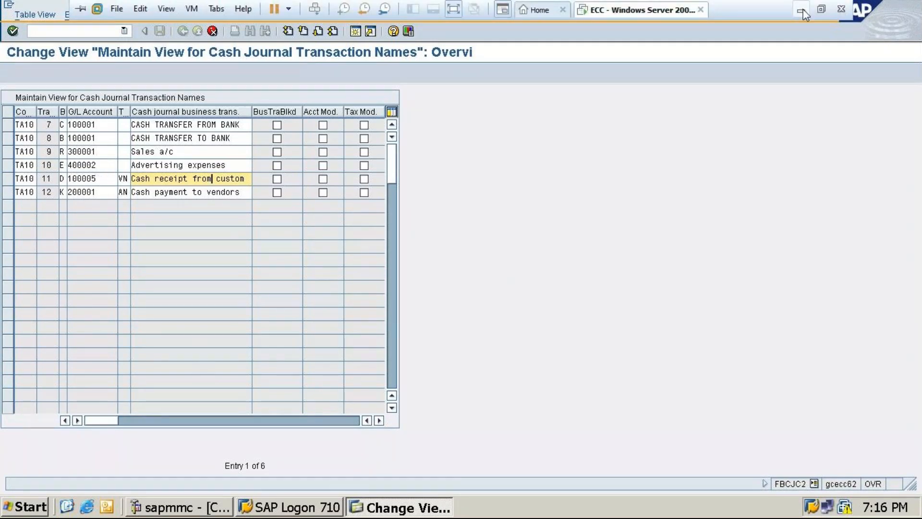
{"action": "left_click", "coordinate": [801, 10]}
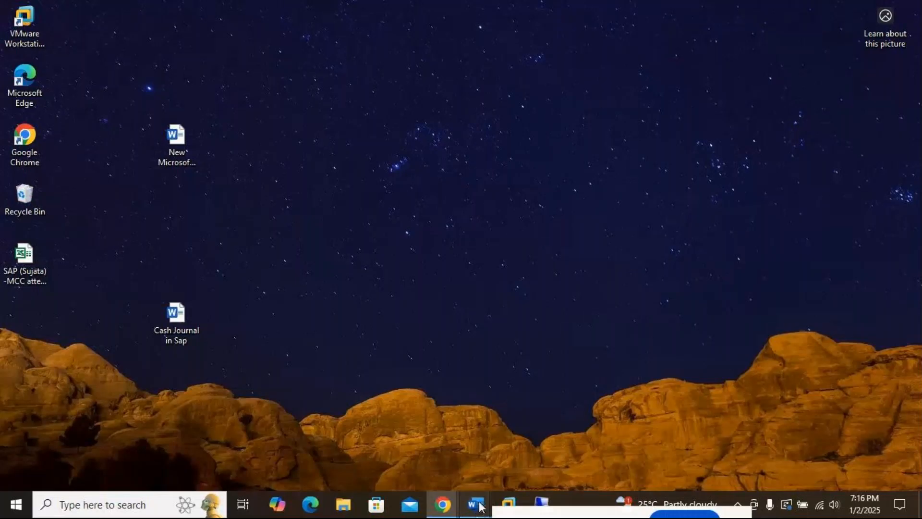
{"action": "mouse_move", "coordinate": [516, 509]}
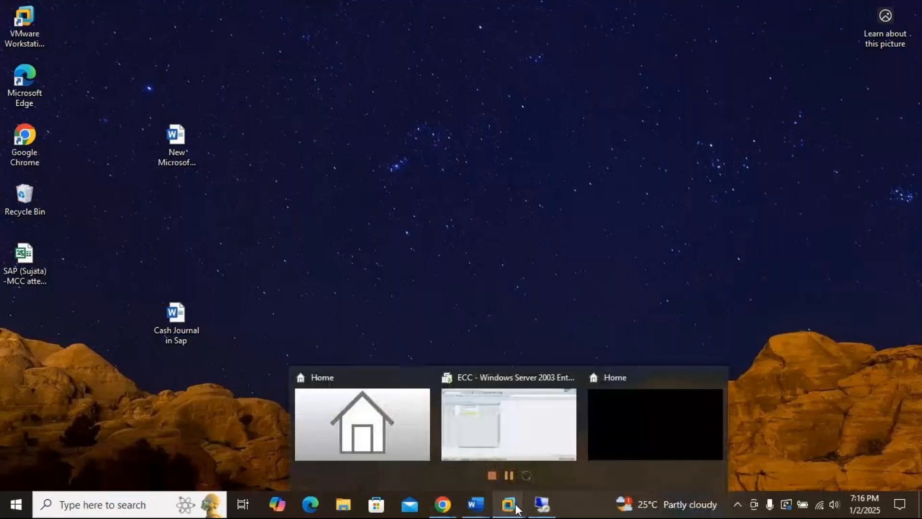
{"action": "left_click", "coordinate": [535, 434]}
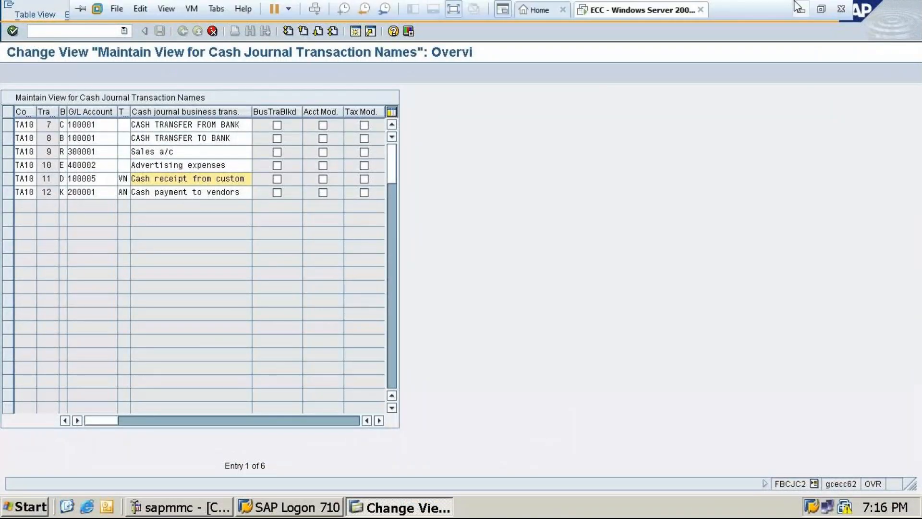
{"action": "left_click", "coordinate": [800, 9]}
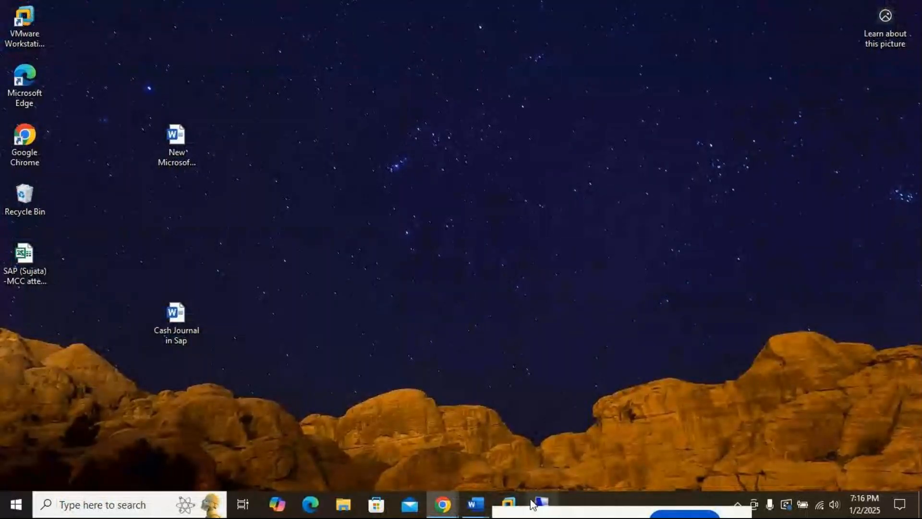
{"action": "left_click", "coordinate": [476, 504]}
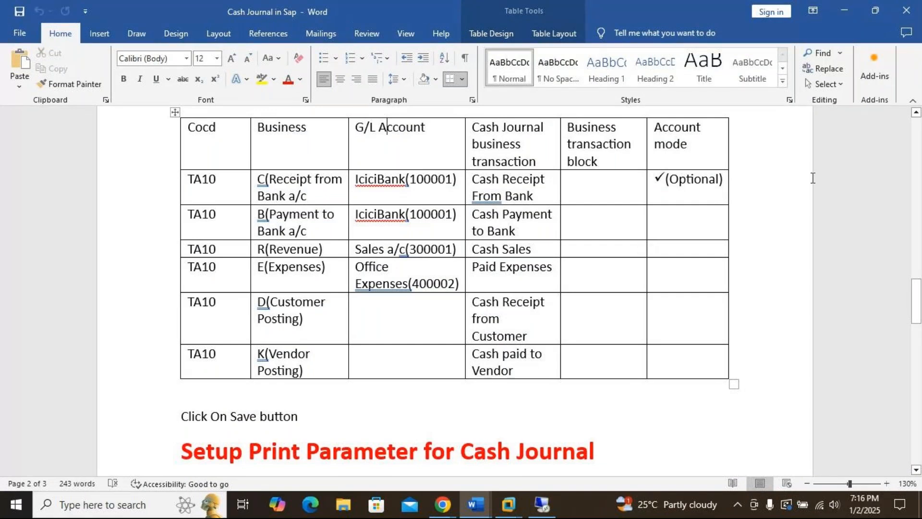
{"action": "left_click", "coordinate": [847, 12]}
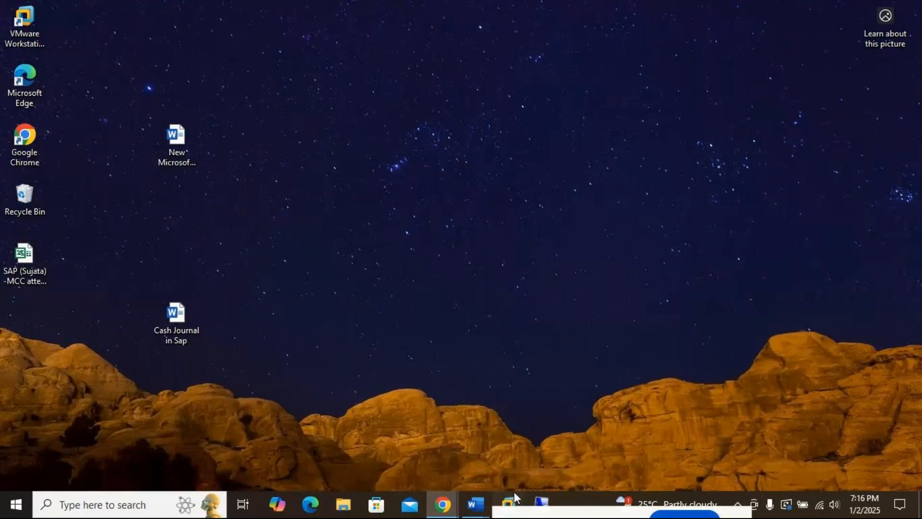
{"action": "mouse_move", "coordinate": [512, 493]}
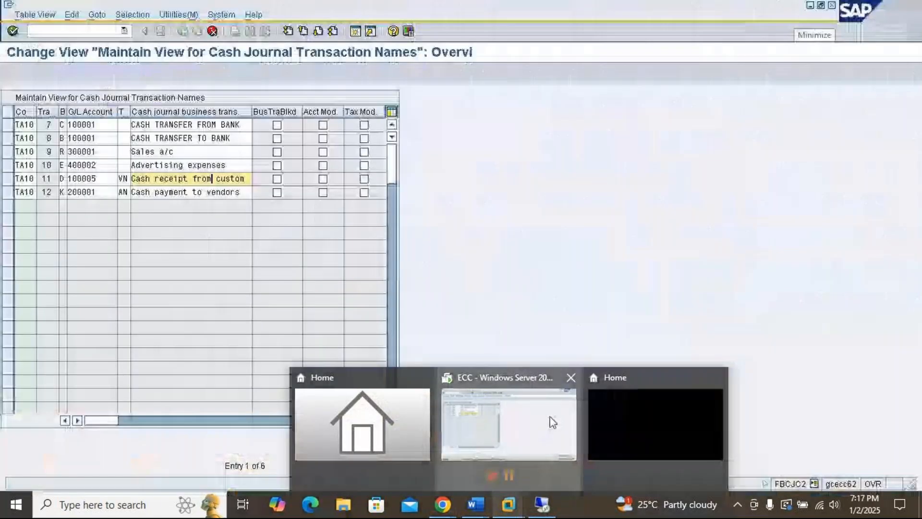
{"action": "left_click", "coordinate": [550, 418]}
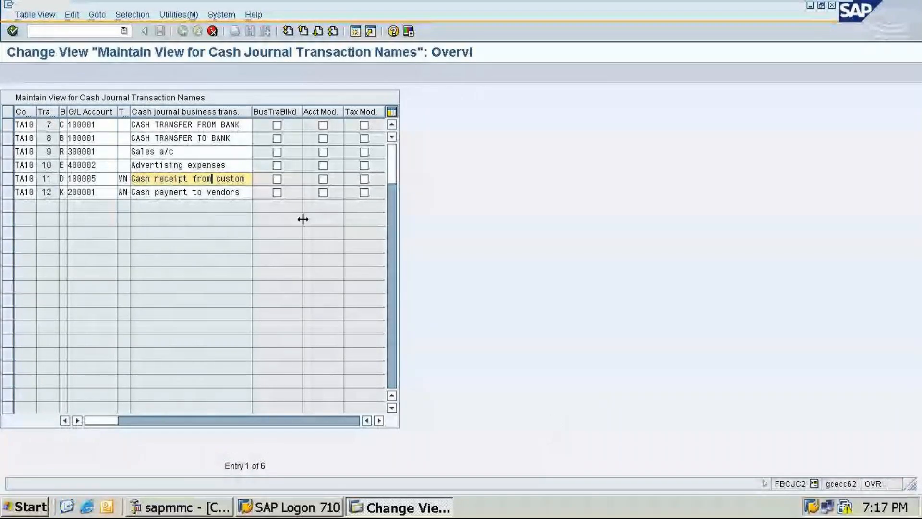
Validate the edited cash journal entries, read the status message's detailed explanation, and close it
{"action": "left_click", "coordinate": [244, 193]}
{"action": "key", "text": "Return"}
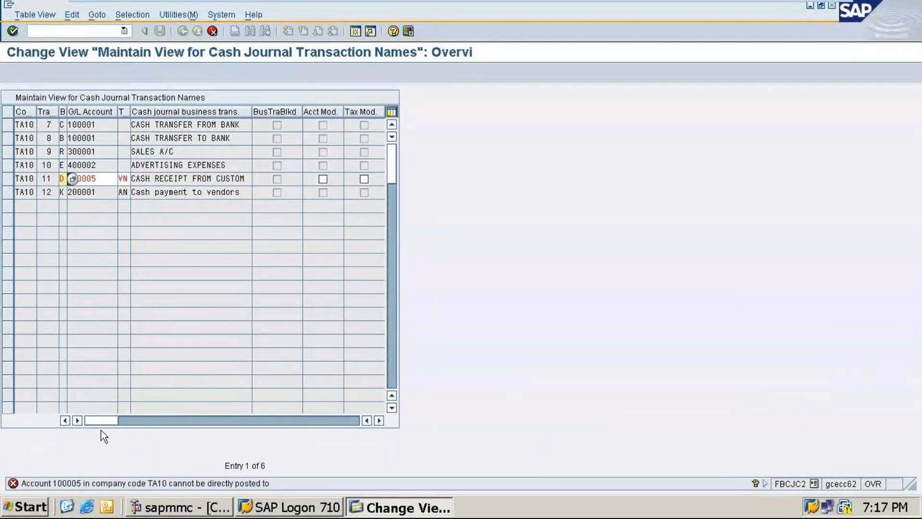
{"action": "double_click", "coordinate": [215, 480]}
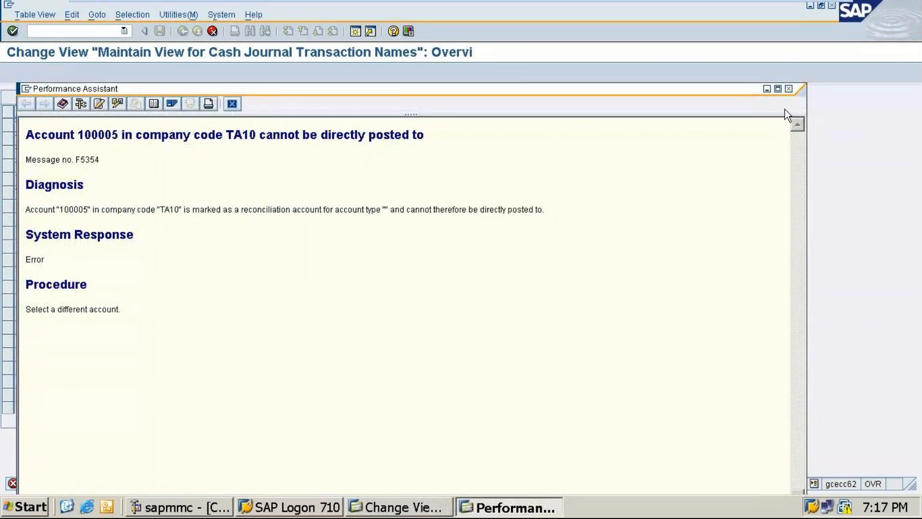
{"action": "left_click", "coordinate": [788, 88]}
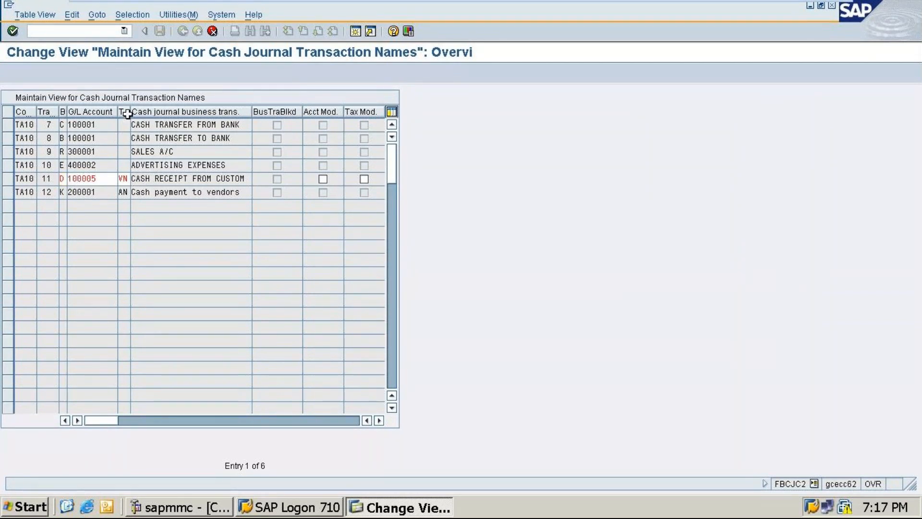
Clear the VN tax code from transaction 11
{"action": "left_click_drag", "start_coordinate": [131, 178], "coordinate": [128, 176]}
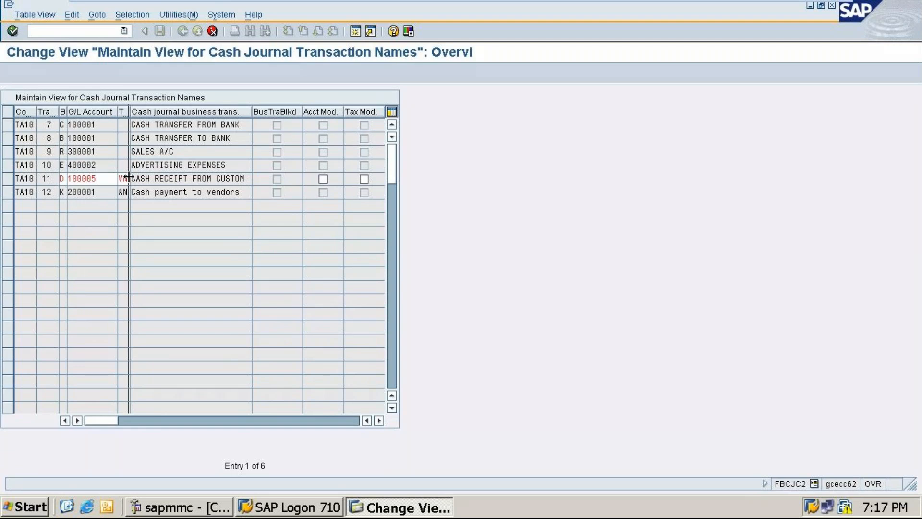
{"action": "left_click_drag", "start_coordinate": [128, 177], "coordinate": [128, 177]}
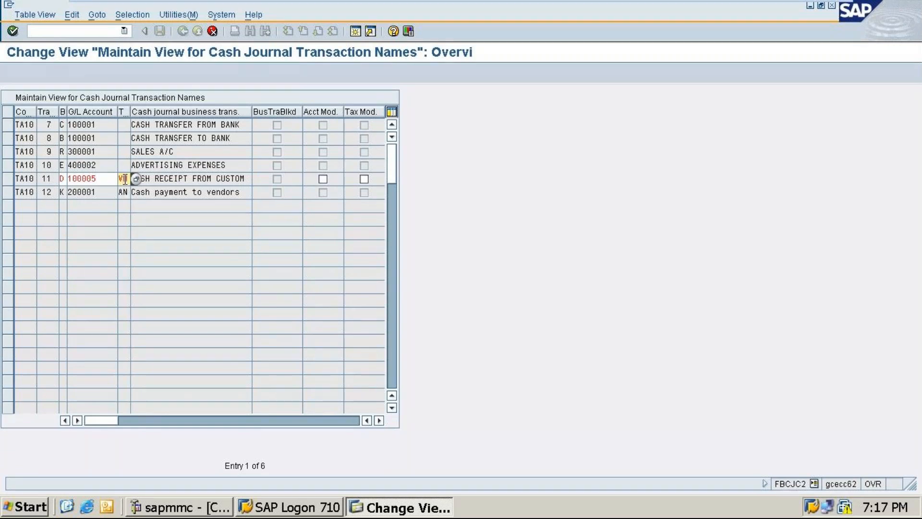
{"action": "left_click", "coordinate": [124, 180]}
{"action": "key", "text": "BackSpace"}
Try to set transaction 12's tax code to X1, INP:Central & State GST@28%, and revalidate the entries
{"action": "left_click", "coordinate": [129, 194]}
{"action": "double_click", "coordinate": [126, 193]}
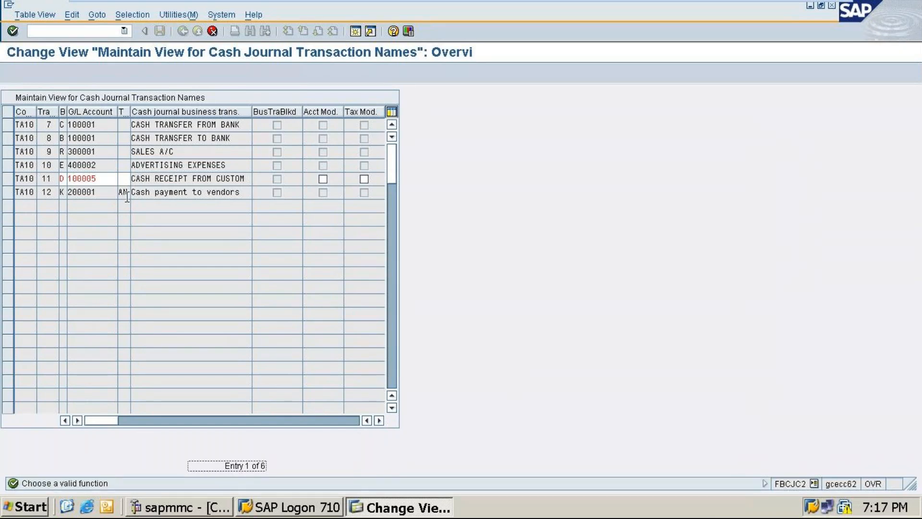
{"action": "left_click", "coordinate": [128, 193]}
{"action": "left_click", "coordinate": [136, 193]}
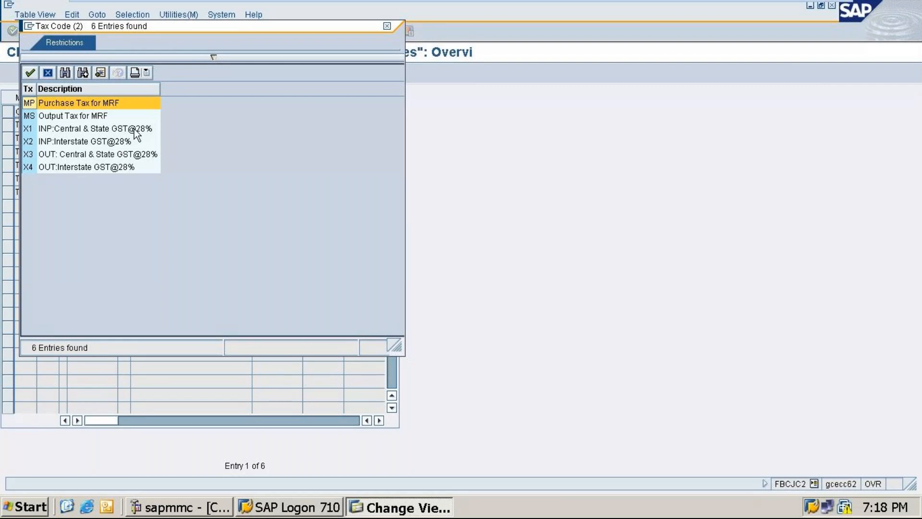
{"action": "double_click", "coordinate": [135, 130]}
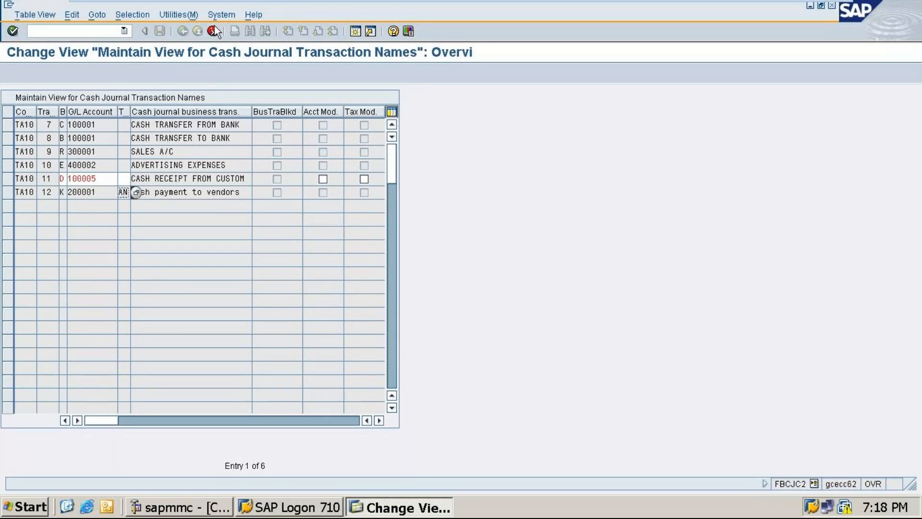
{"action": "key", "text": "Return"}
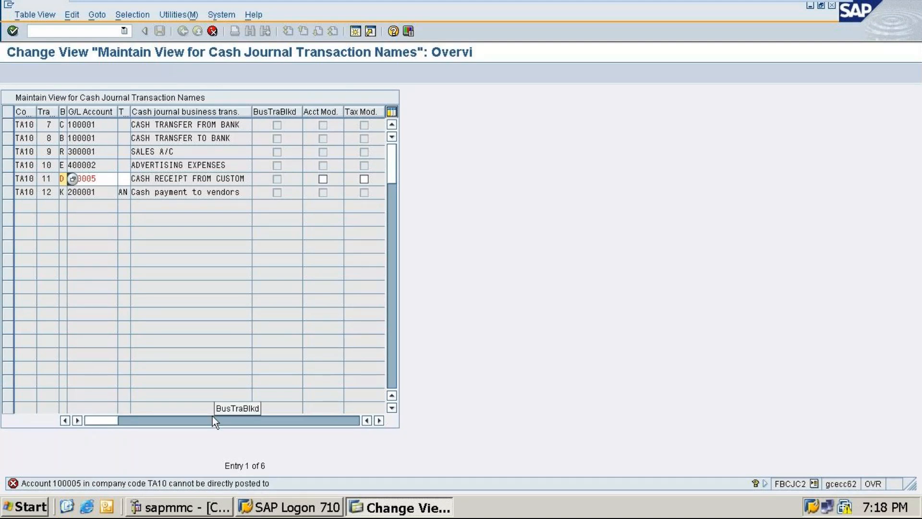
Reselect G/L account 100005, sundry debtor, for transaction 11 from the company code TA10 account list
{"action": "left_click", "coordinate": [106, 179]}
{"action": "left_click", "coordinate": [124, 179]}
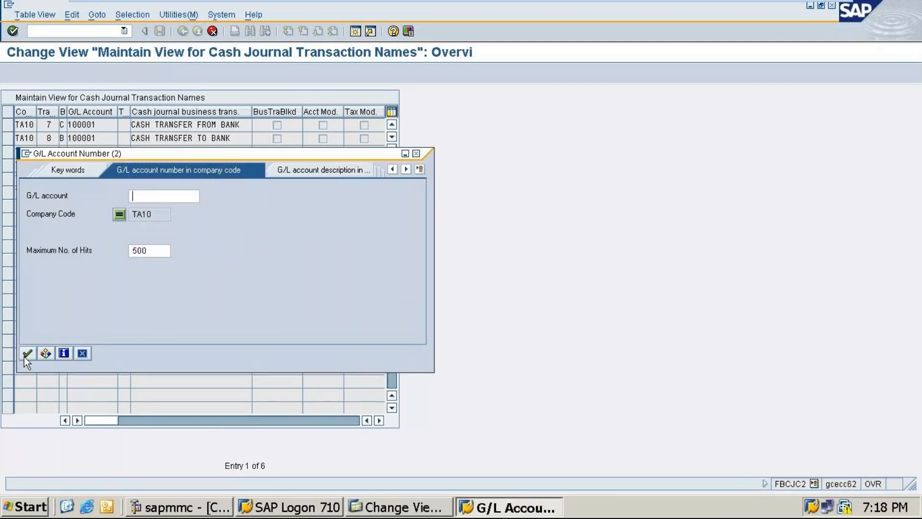
{"action": "left_click", "coordinate": [26, 354]}
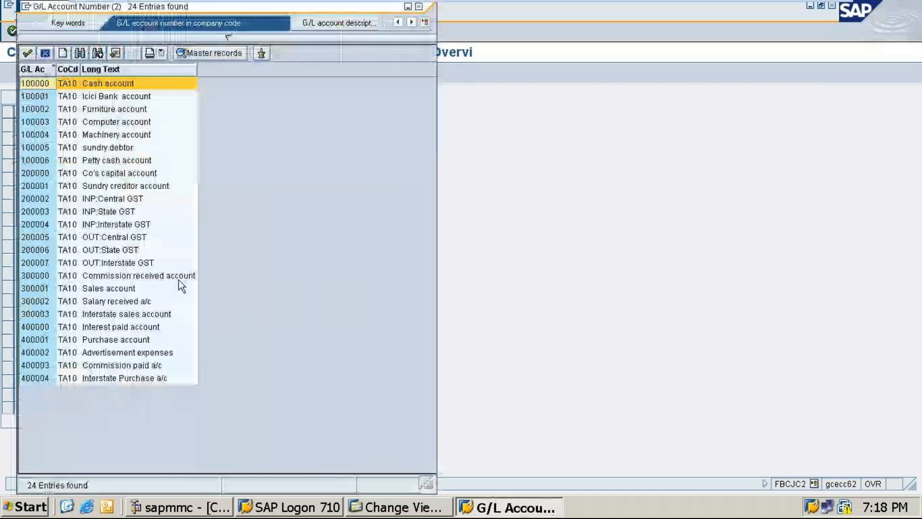
{"action": "double_click", "coordinate": [119, 147]}
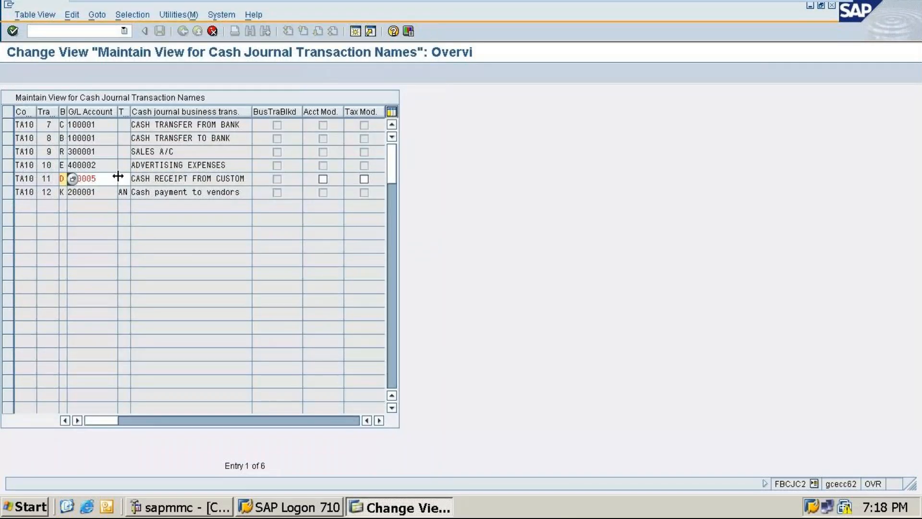
Reselect G/L account 200001, Sundry creditor account, for transaction 12 from the company code TA10 account list
{"action": "left_click", "coordinate": [103, 193]}
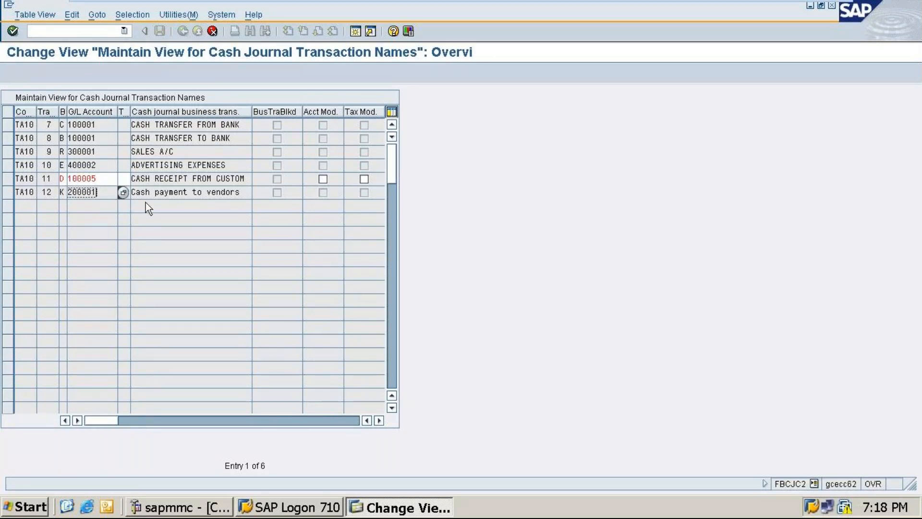
{"action": "left_click", "coordinate": [123, 192]}
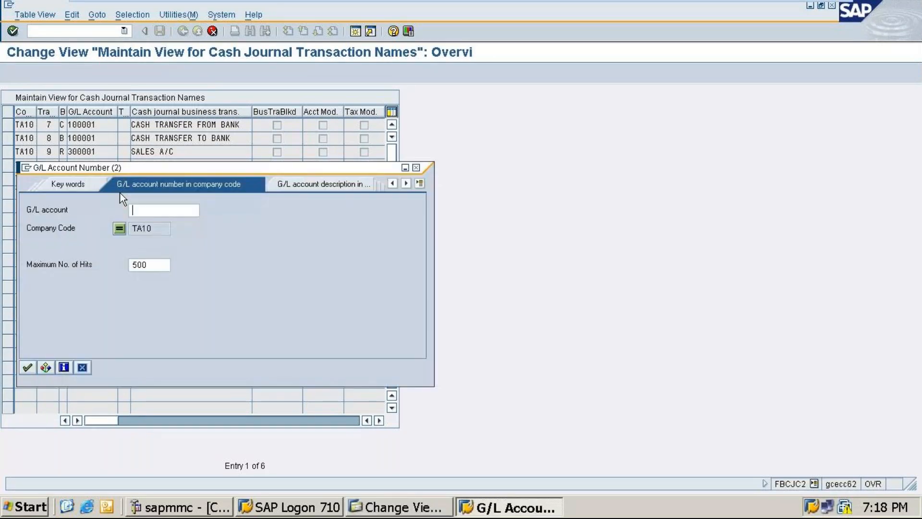
{"action": "left_click", "coordinate": [27, 368]}
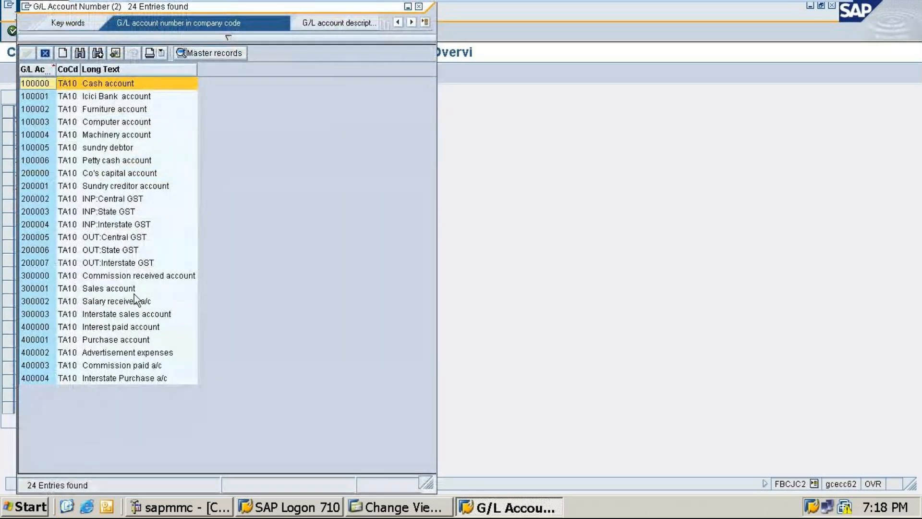
{"action": "left_click", "coordinate": [136, 185]}
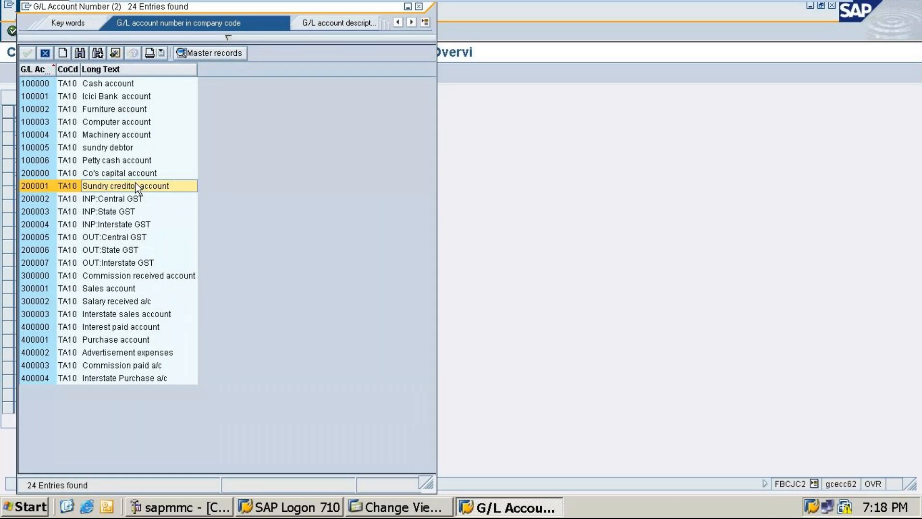
{"action": "double_click", "coordinate": [103, 185]}
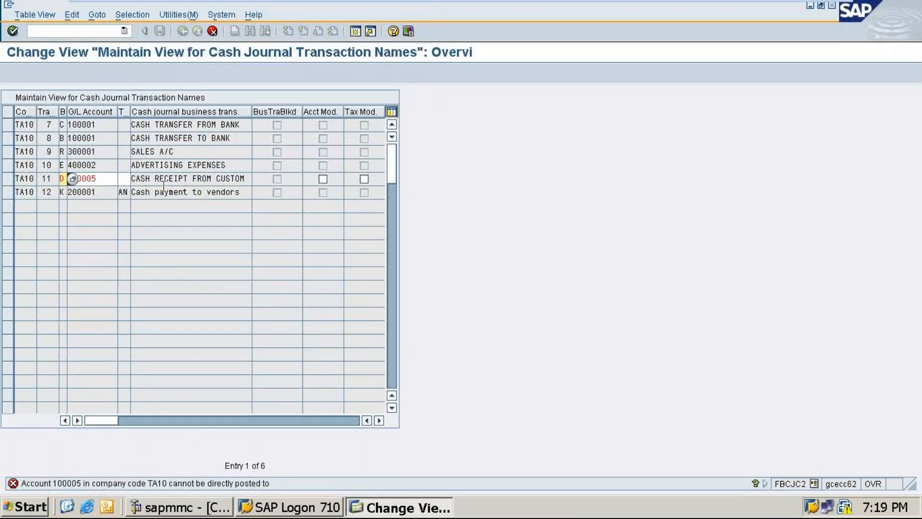
Abandon the cash journal transaction edits without saving and return to the SAP Easy Access menu with /n
{"action": "left_click", "coordinate": [125, 192]}
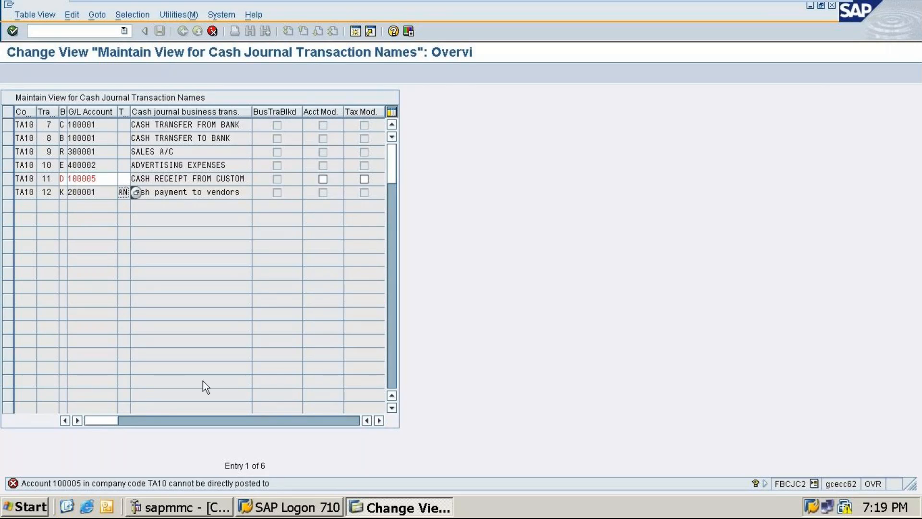
{"action": "left_click", "coordinate": [214, 30]}
{"action": "left_click", "coordinate": [214, 34]}
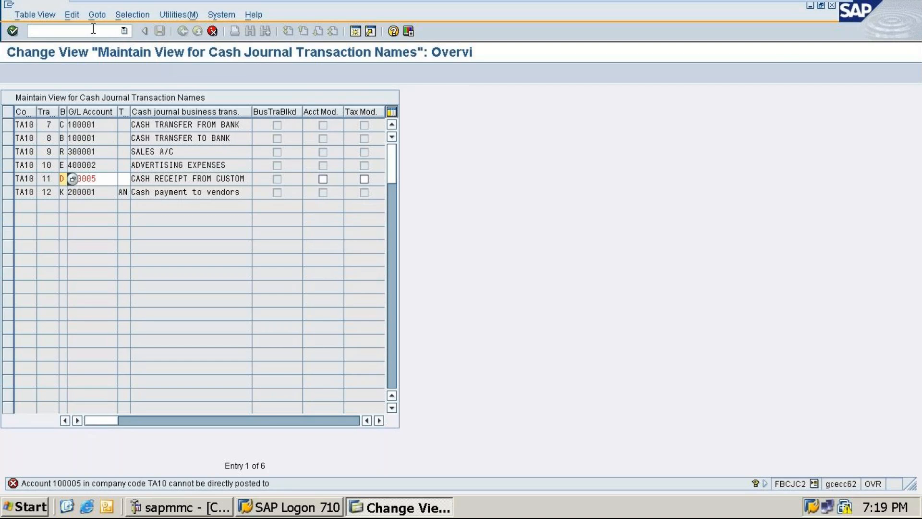
{"action": "key", "text": "Return"}
{"action": "left_click", "coordinate": [212, 32]}
{"action": "left_click", "coordinate": [212, 31]}
{"action": "left_click", "coordinate": [74, 31]}
{"action": "type", "text": "/n"}
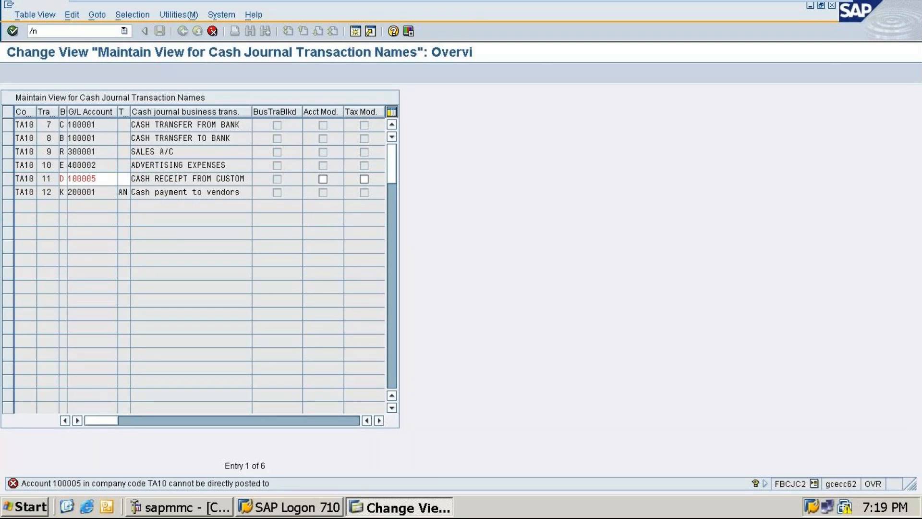
{"action": "key", "text": "Return"}
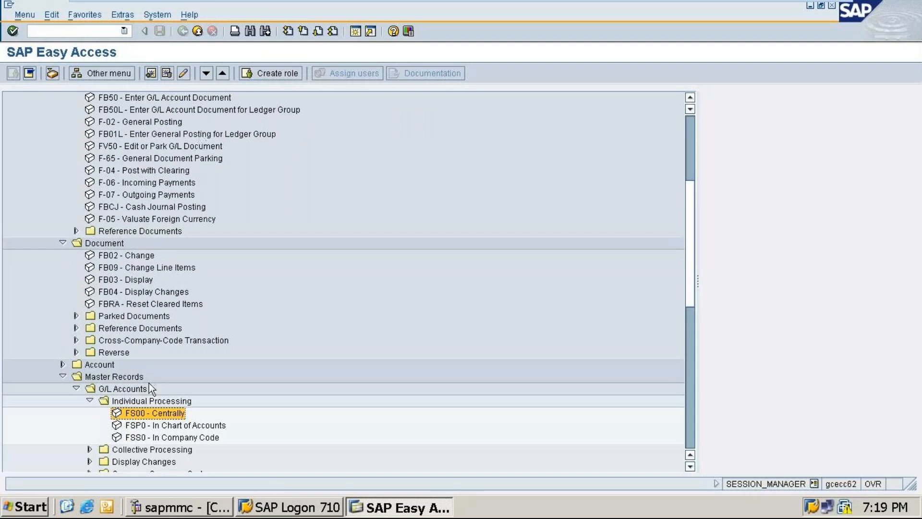
Open G/L account 100005, sundry debtor, for changing in FS00 and examine its control data and create/bank/interest settings
{"action": "double_click", "coordinate": [118, 414]}
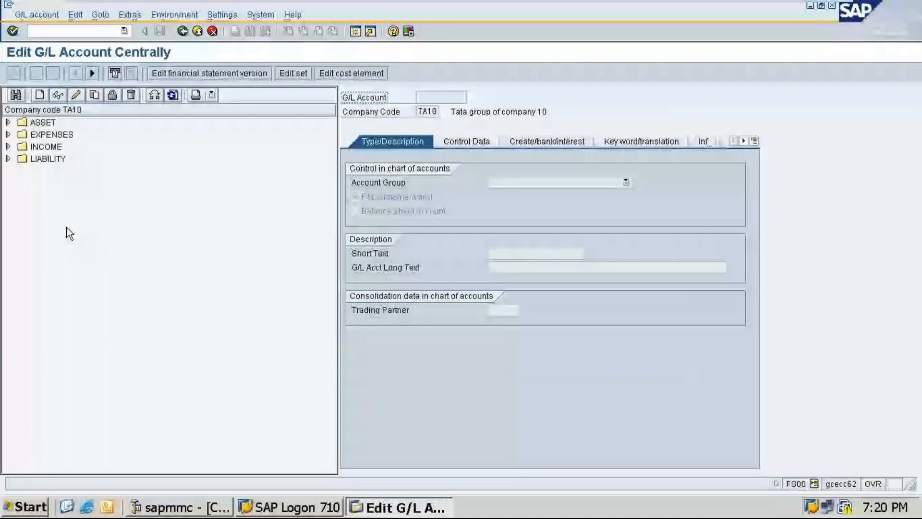
{"action": "left_click", "coordinate": [8, 146]}
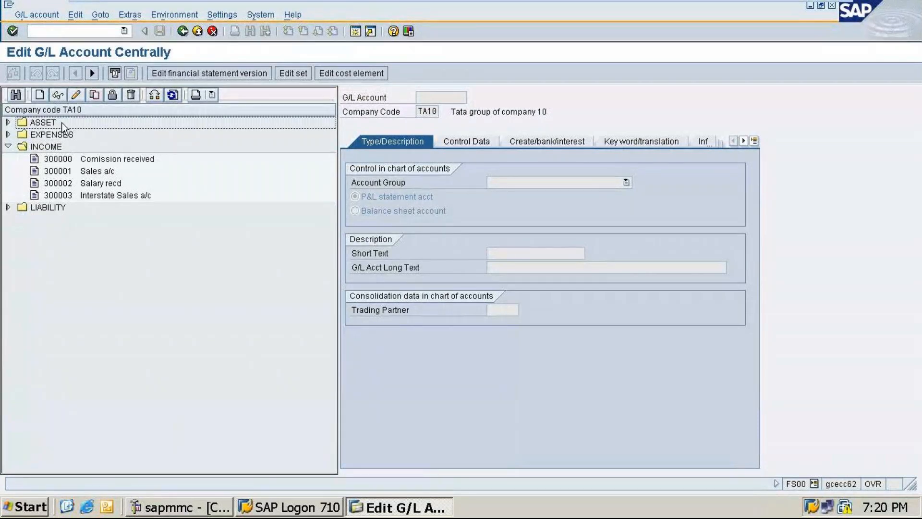
{"action": "left_click", "coordinate": [8, 122]}
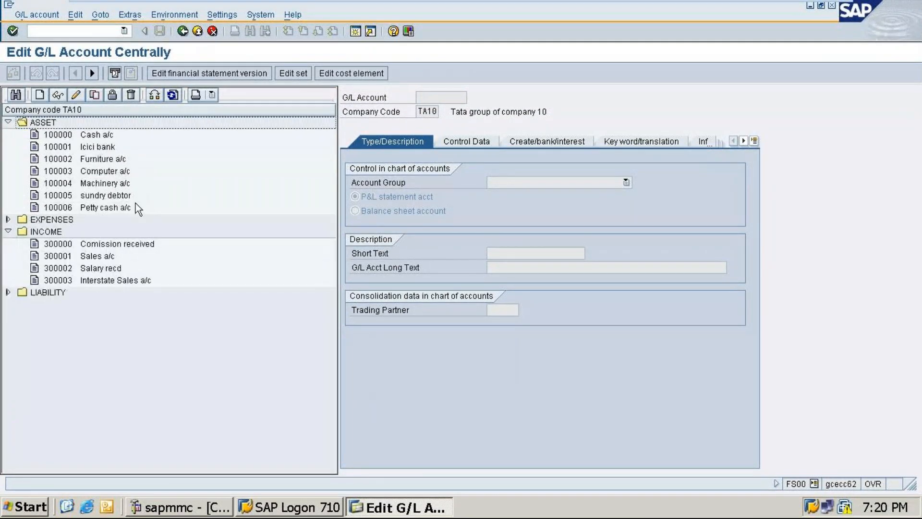
{"action": "double_click", "coordinate": [84, 196]}
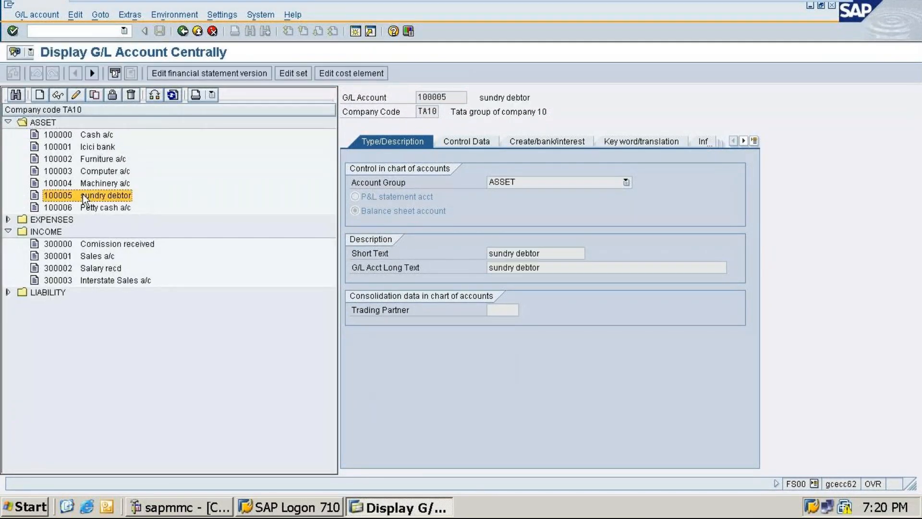
{"action": "left_click", "coordinate": [75, 95]}
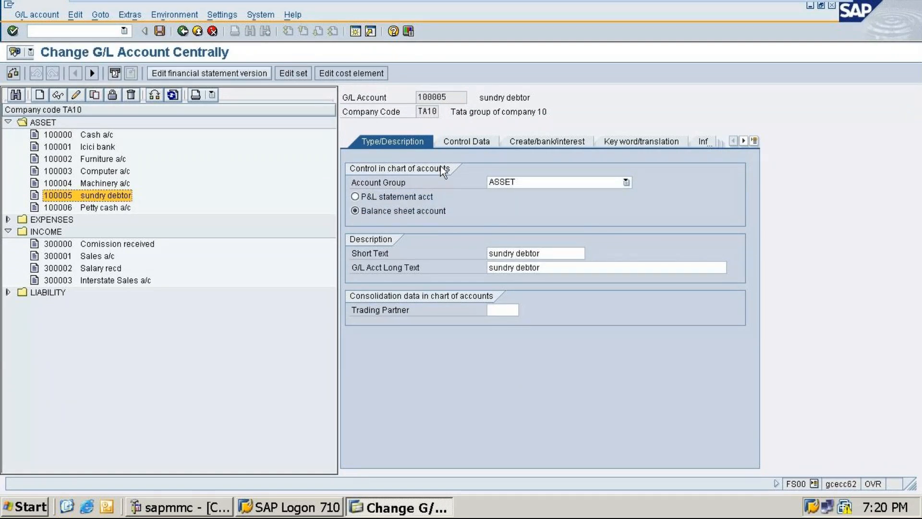
{"action": "left_click", "coordinate": [471, 140]}
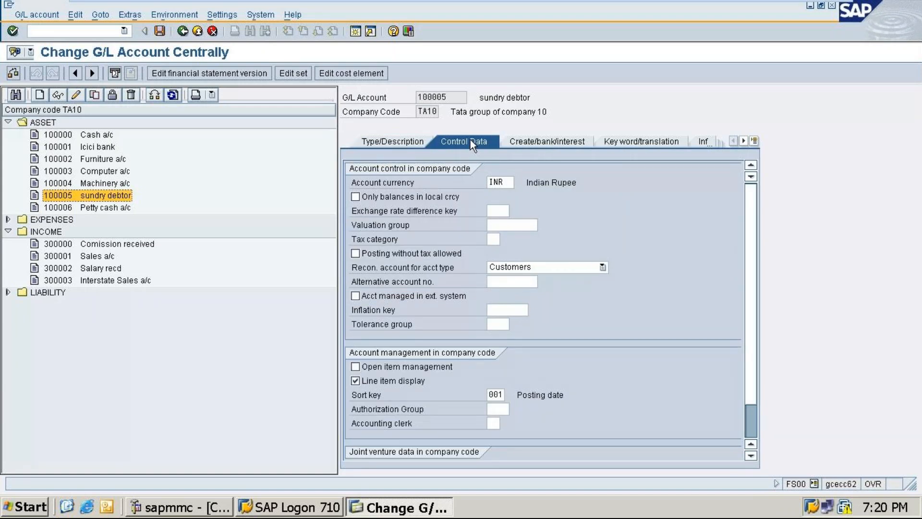
{"action": "left_click", "coordinate": [541, 142]}
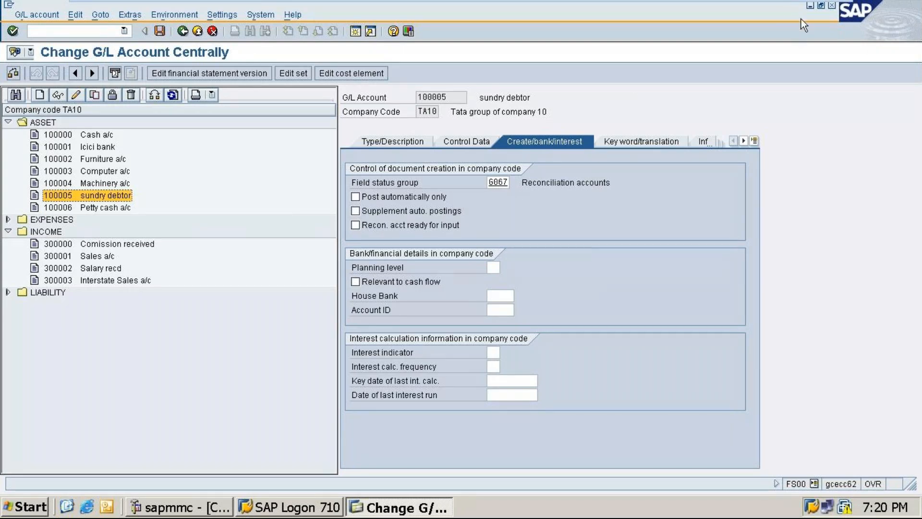
Switch to the GoTo Meeting window, read the participants' chat messages, and close the chat
{"action": "mouse_move", "coordinate": [796, 9]}
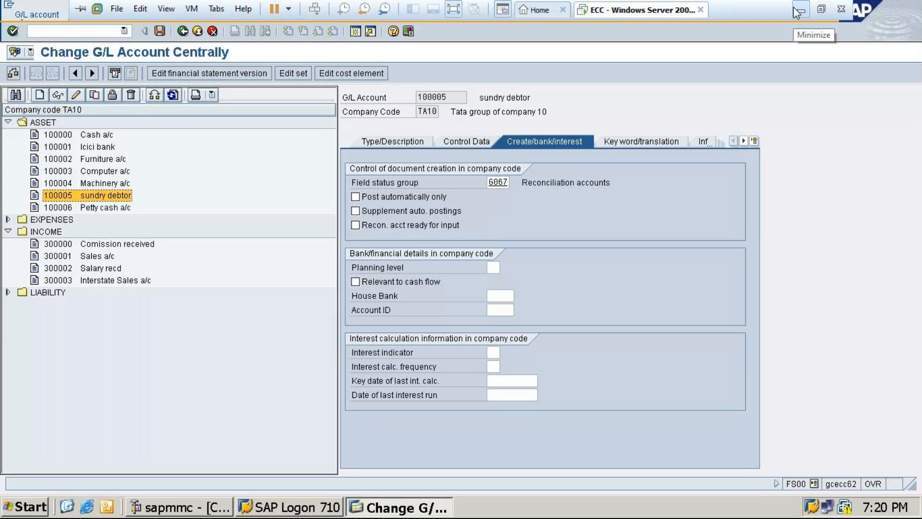
{"action": "left_click", "coordinate": [799, 10]}
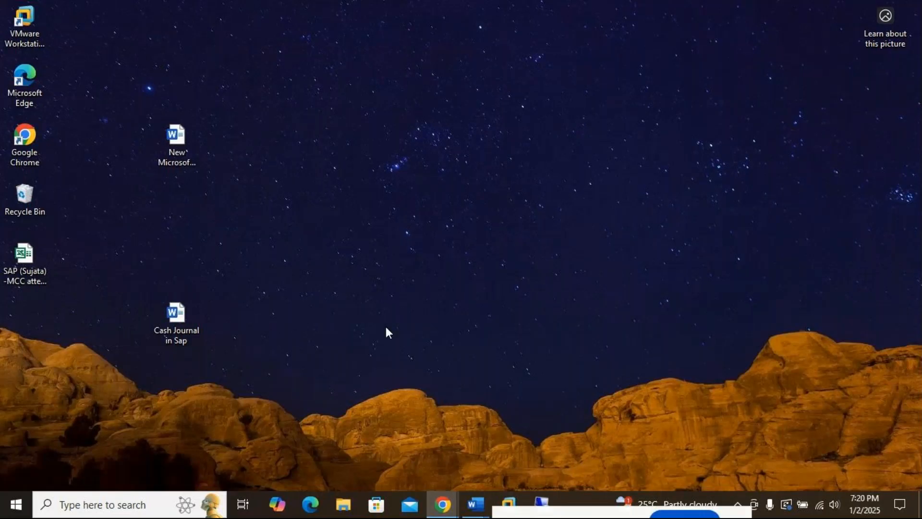
{"action": "left_click", "coordinate": [443, 505]}
{"action": "left_click", "coordinate": [477, 464]}
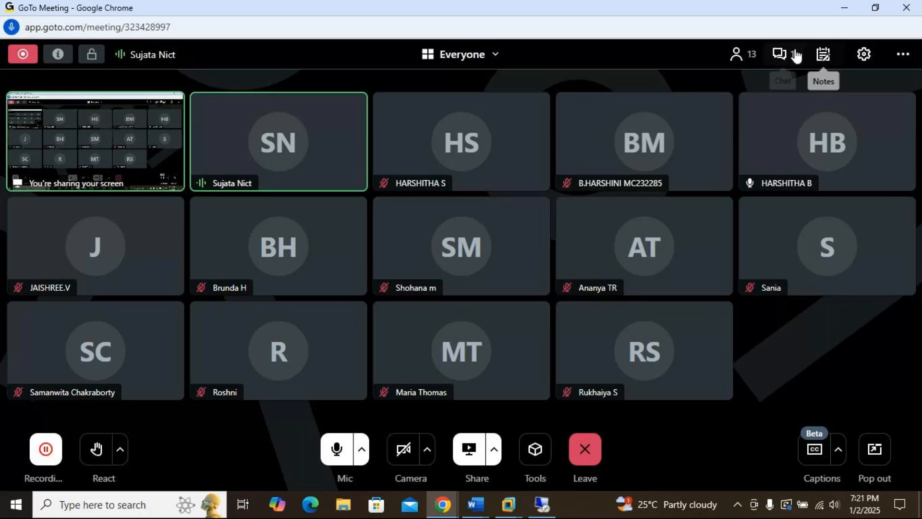
{"action": "left_click", "coordinate": [783, 54]}
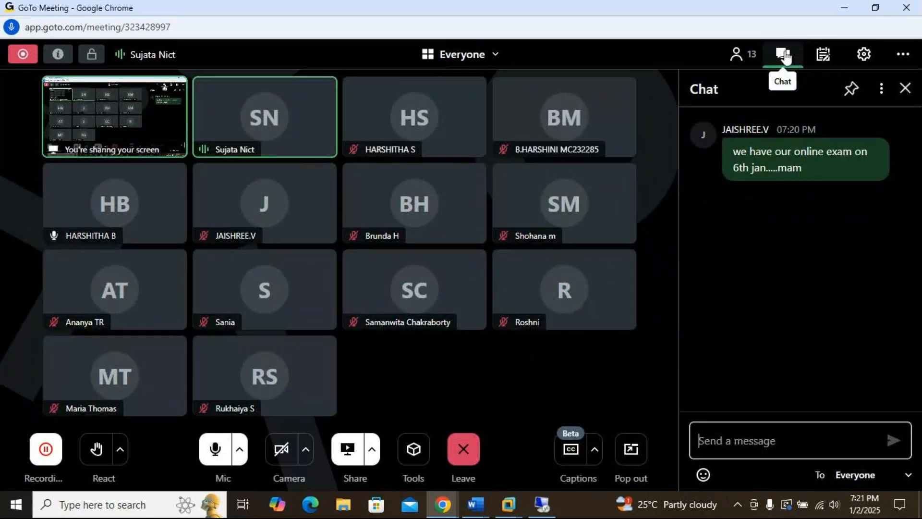
{"action": "left_click", "coordinate": [906, 89]}
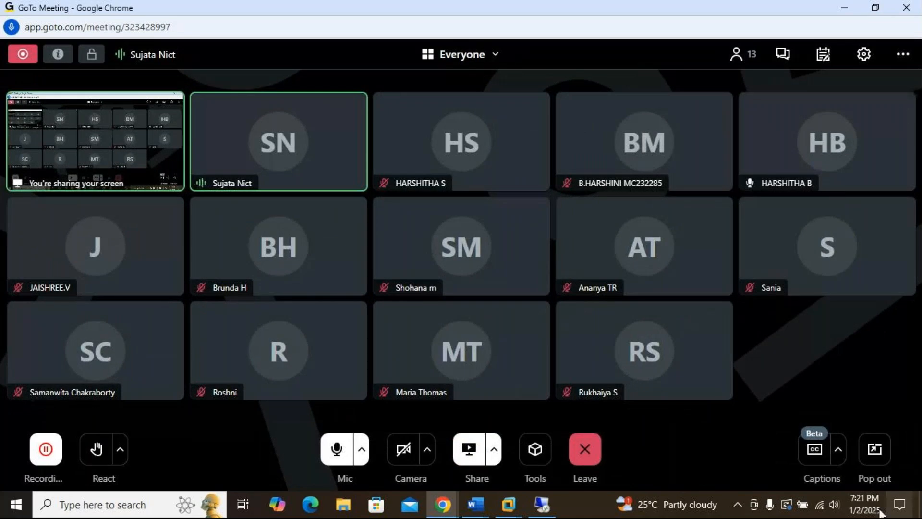
Open the system calendar to check the January 2025 dates, and close it
{"action": "mouse_move", "coordinate": [869, 511]}
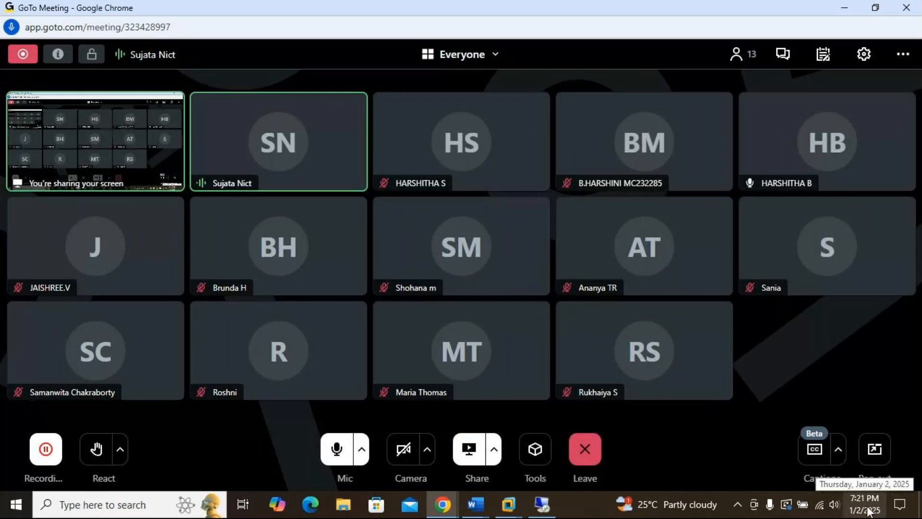
{"action": "left_click", "coordinate": [868, 511]}
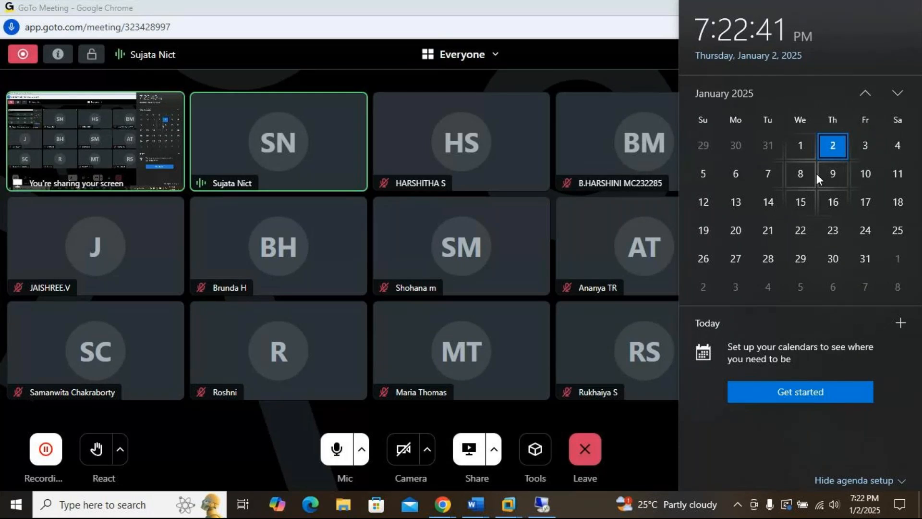
{"action": "left_click", "coordinate": [655, 424]}
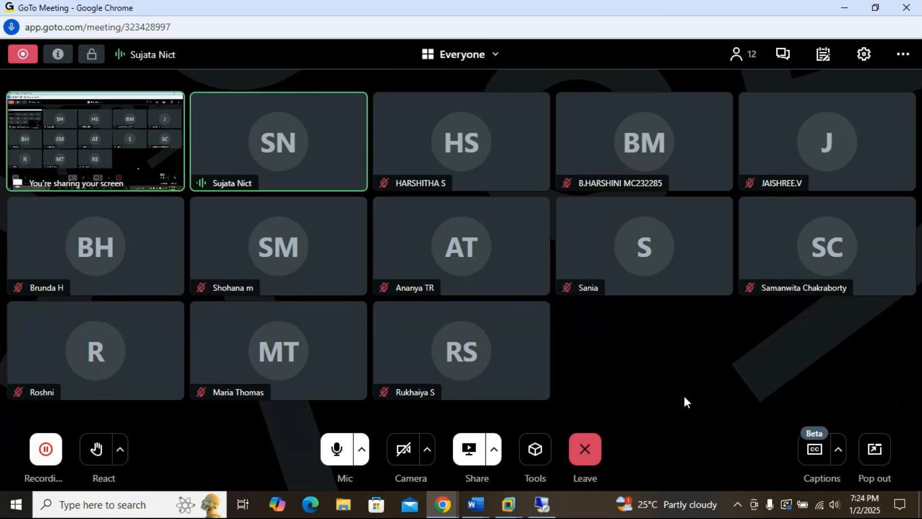
Switch back to the SAP virtual machine and leave the G/L account change screen for the SAP Easy Access menu
{"action": "left_click", "coordinate": [847, 7]}
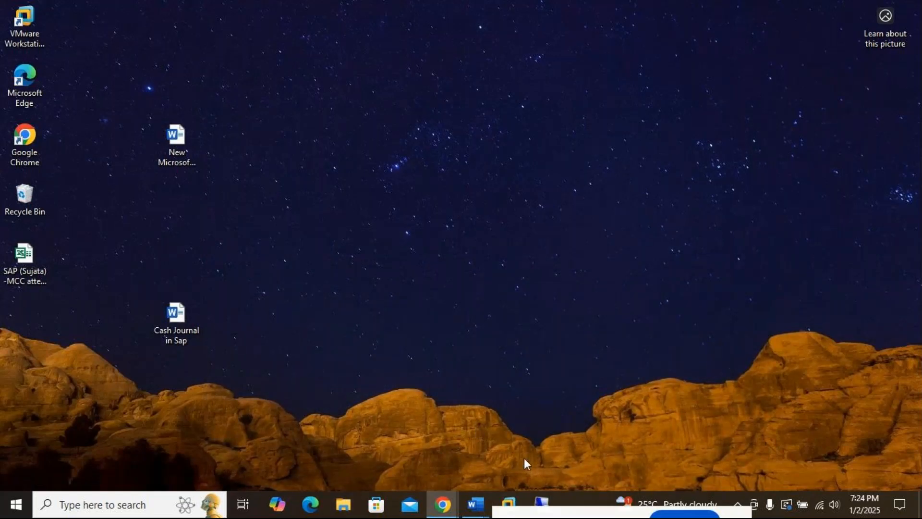
{"action": "mouse_move", "coordinate": [541, 507]}
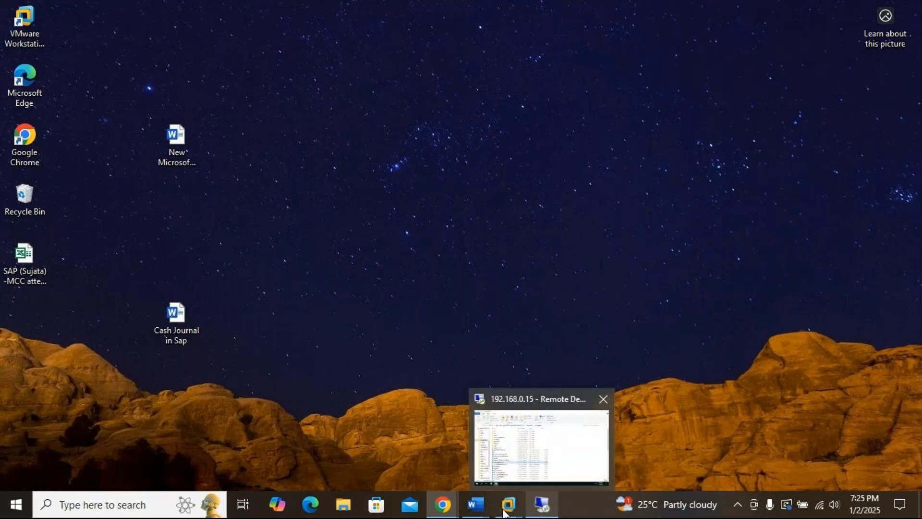
{"action": "mouse_move", "coordinate": [510, 504]}
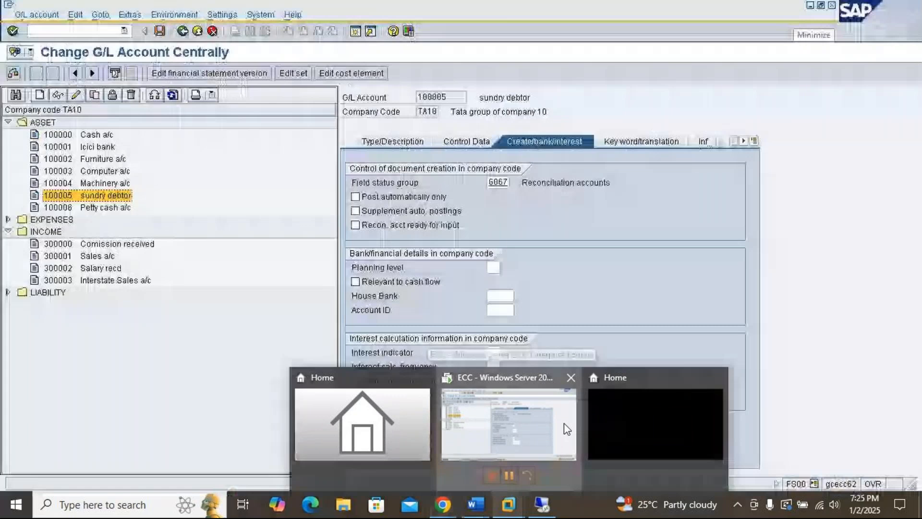
{"action": "left_click", "coordinate": [564, 423]}
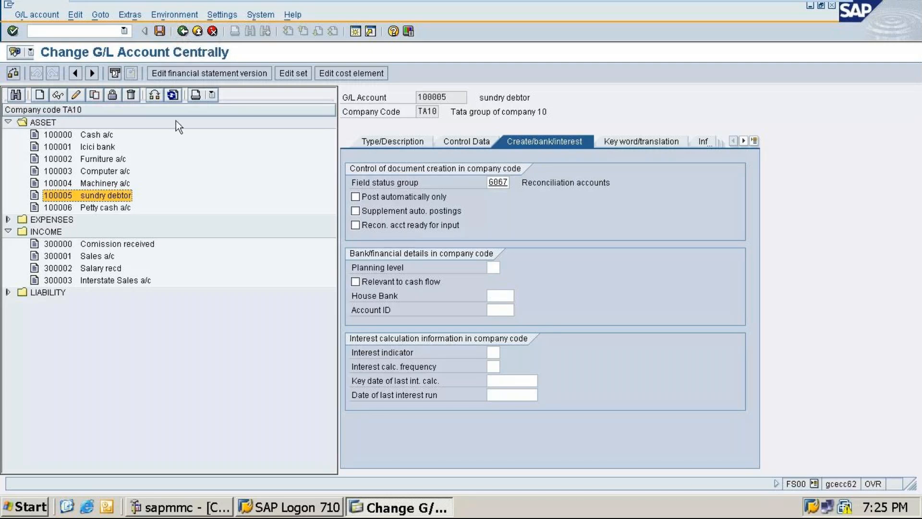
{"action": "left_click", "coordinate": [183, 31]}
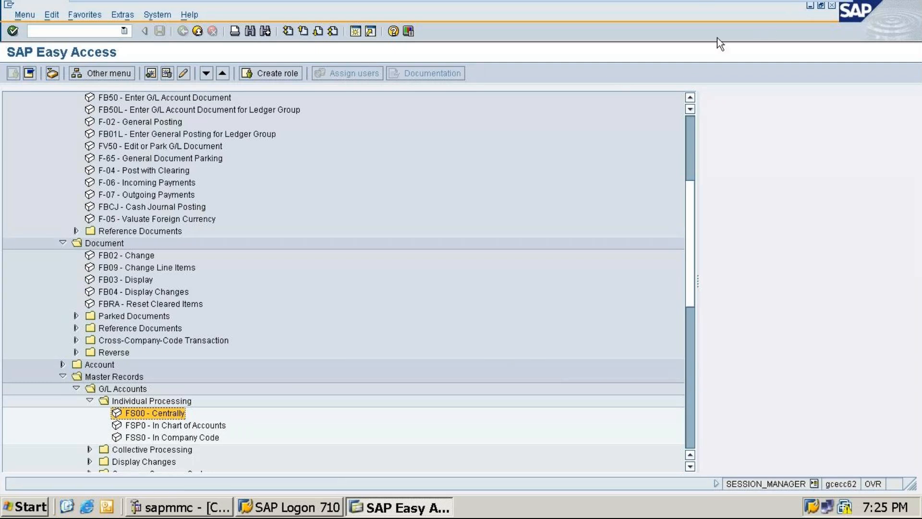
Switch to the GoTo Meeting window and end the session for all participants
{"action": "mouse_move", "coordinate": [807, 1]}
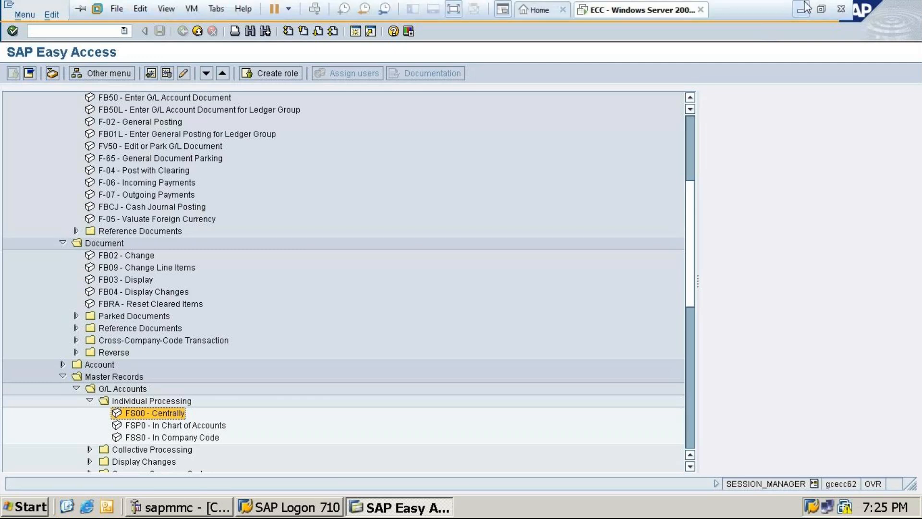
{"action": "left_click", "coordinate": [803, 8]}
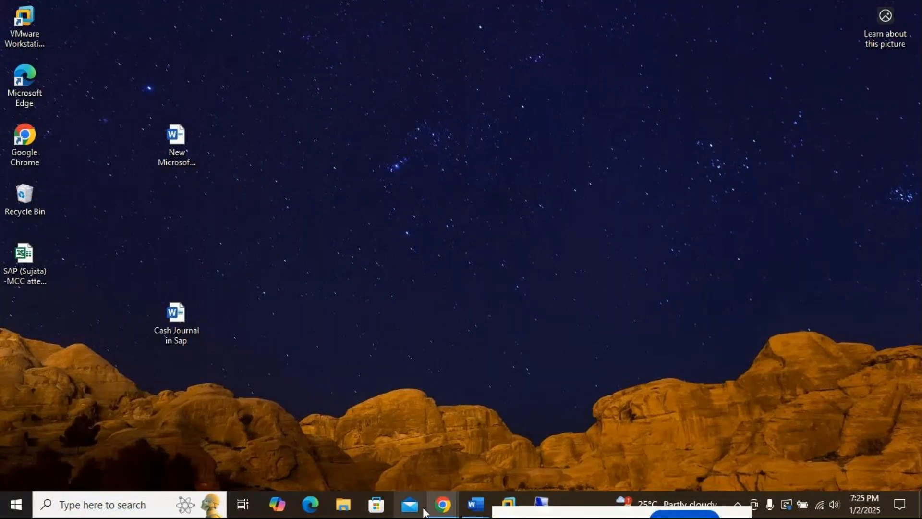
{"action": "left_click", "coordinate": [482, 459]}
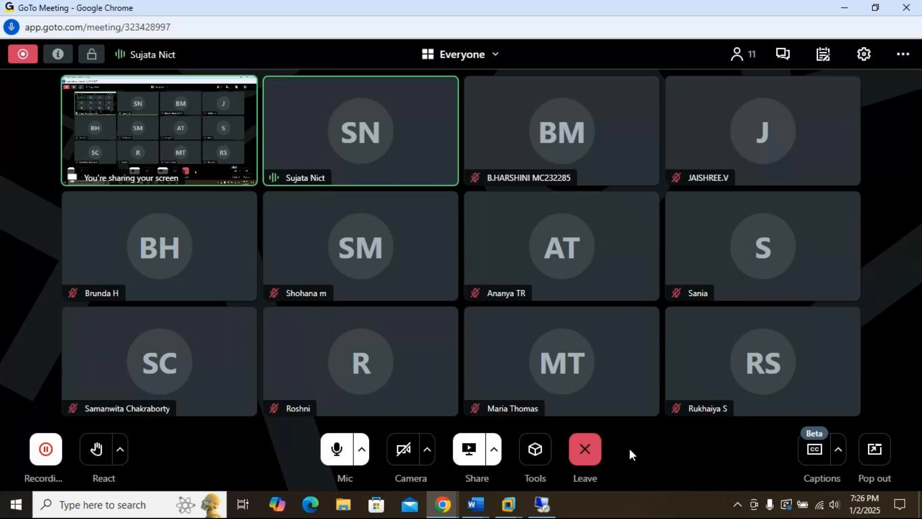
{"action": "left_click", "coordinate": [585, 450]}
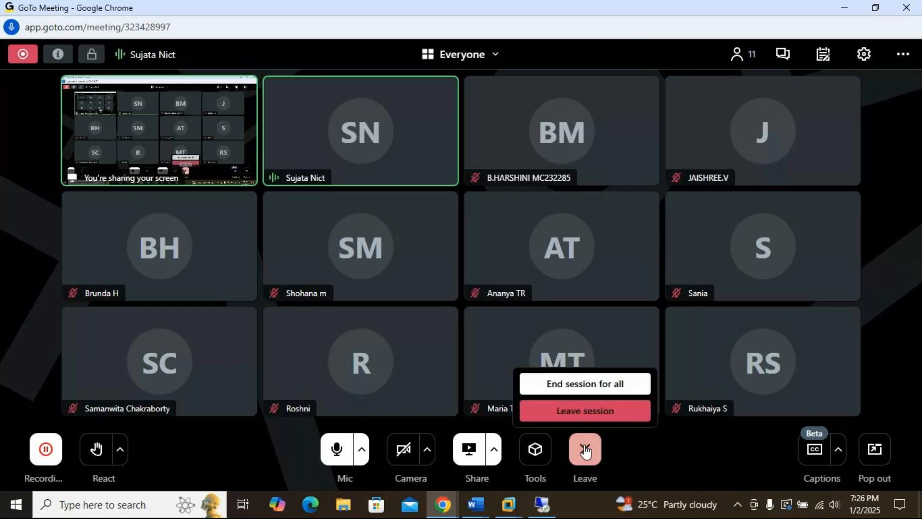
{"action": "left_click", "coordinate": [570, 387]}
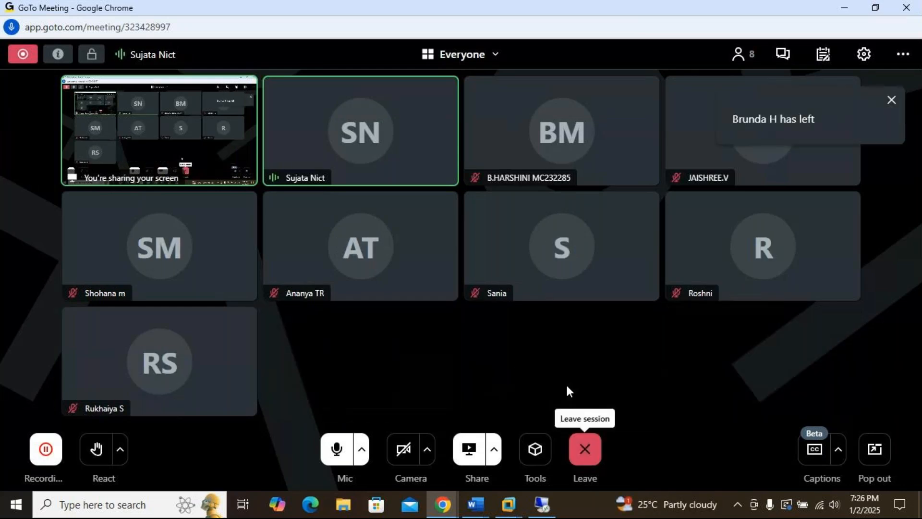